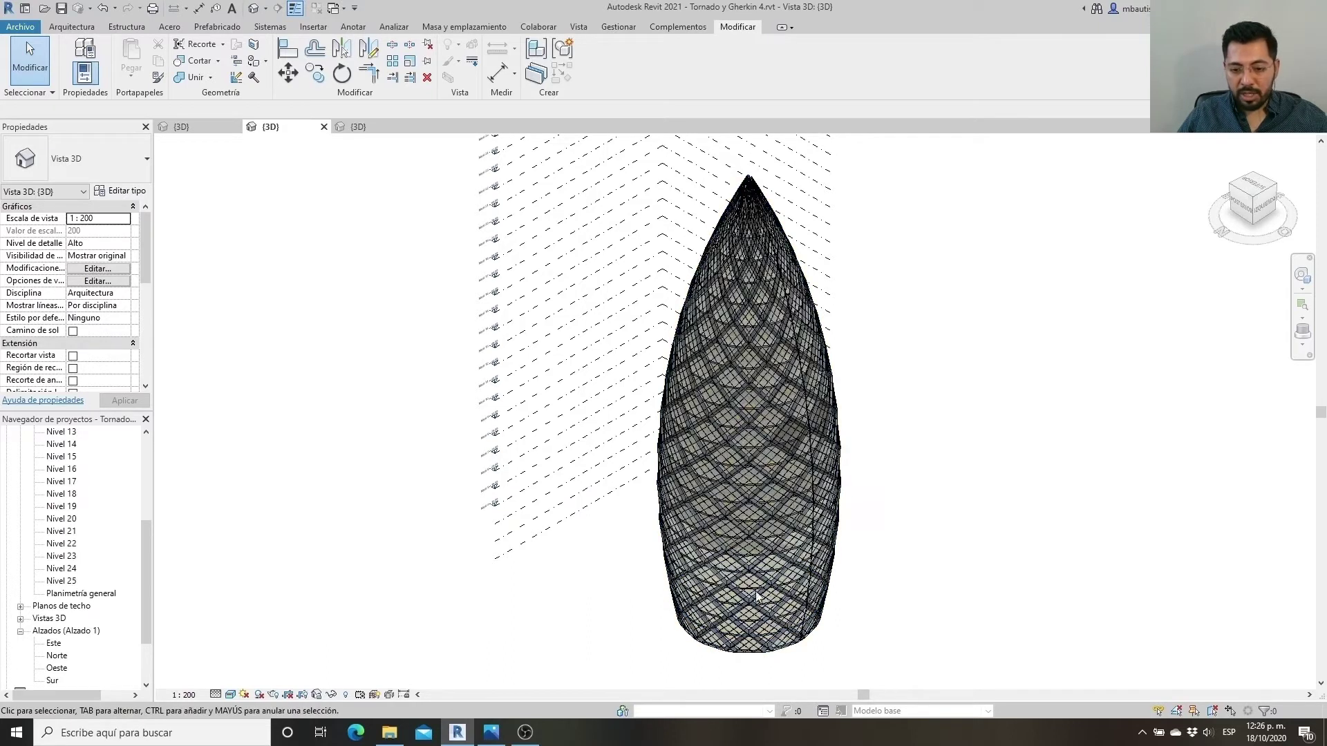
Glance at the Gherkin photo, then show and orbit the Lona paramétrica canopy's 3D view
{"action": "left_click", "coordinate": [502, 736]}
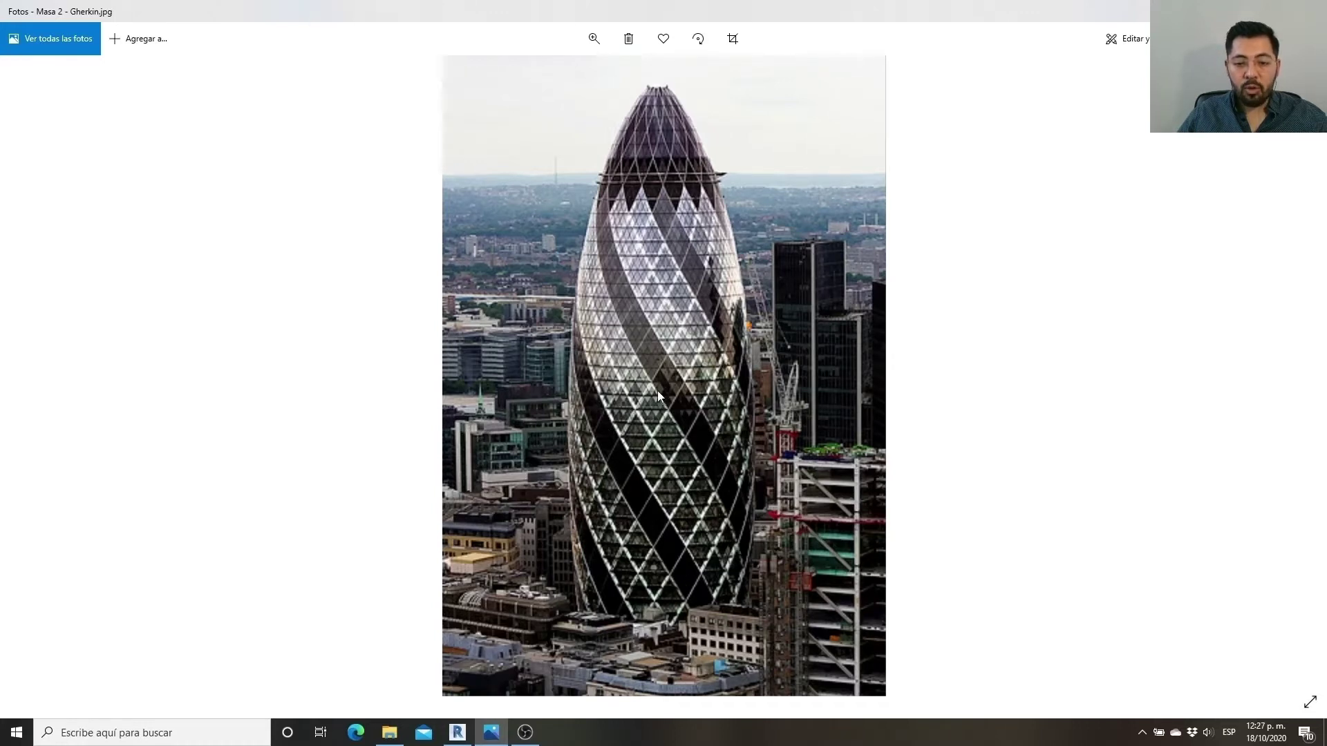
{"action": "left_click", "coordinate": [457, 733]}
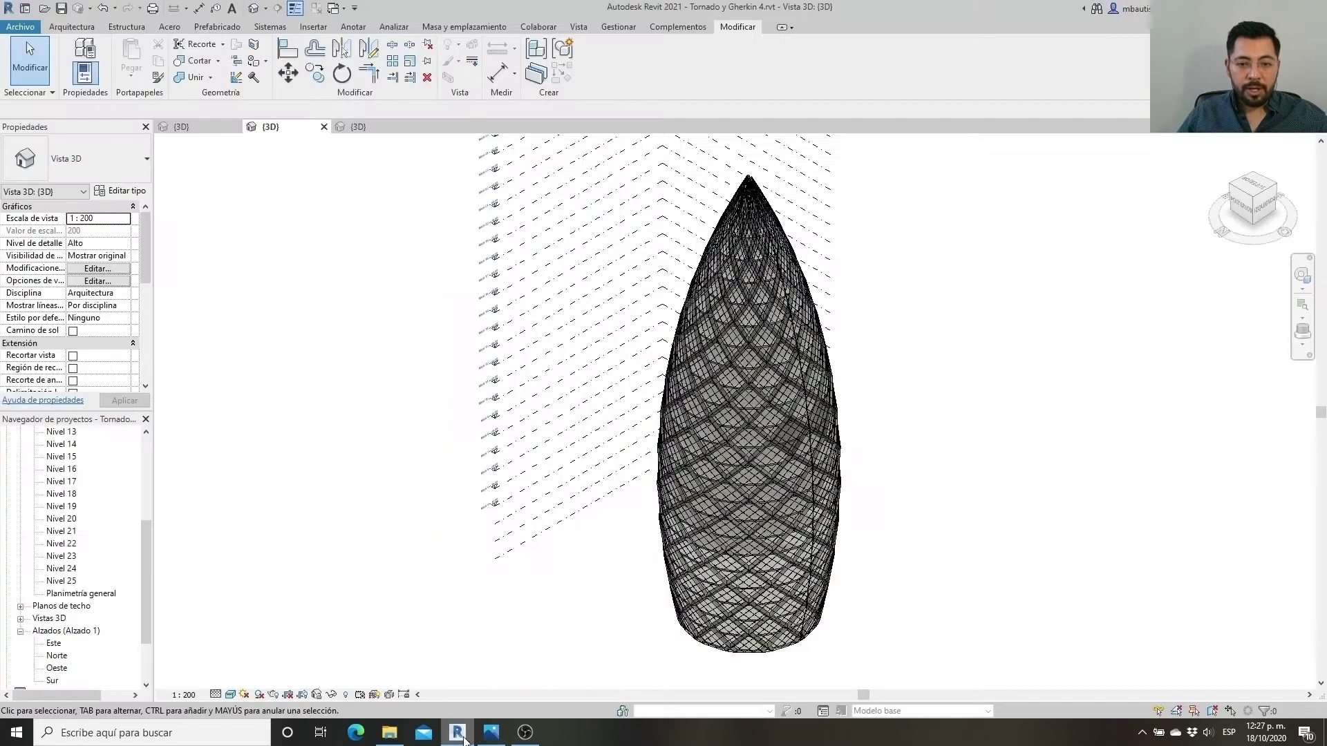
{"action": "left_click", "coordinate": [197, 128]}
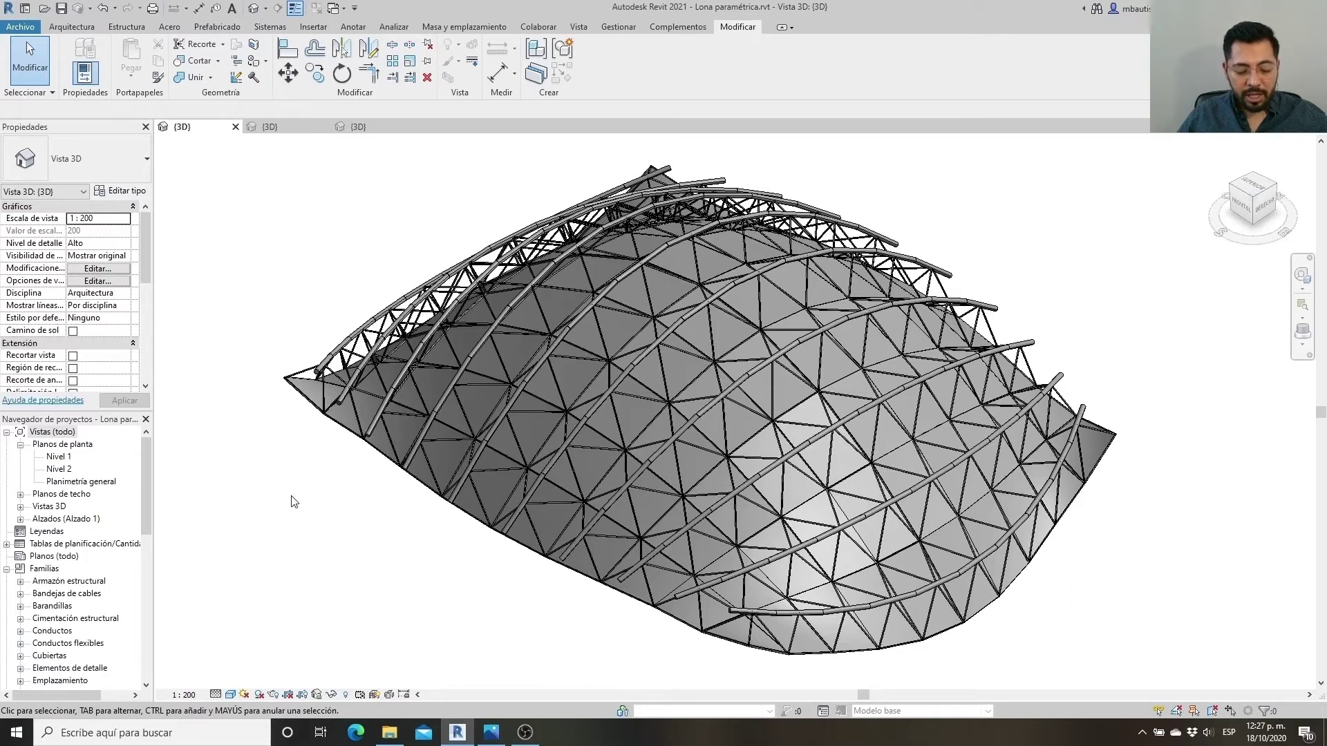
{"action": "middle_click_drag", "start_coordinate": [298, 505], "coordinate": [312, 444], "text": "shift"}
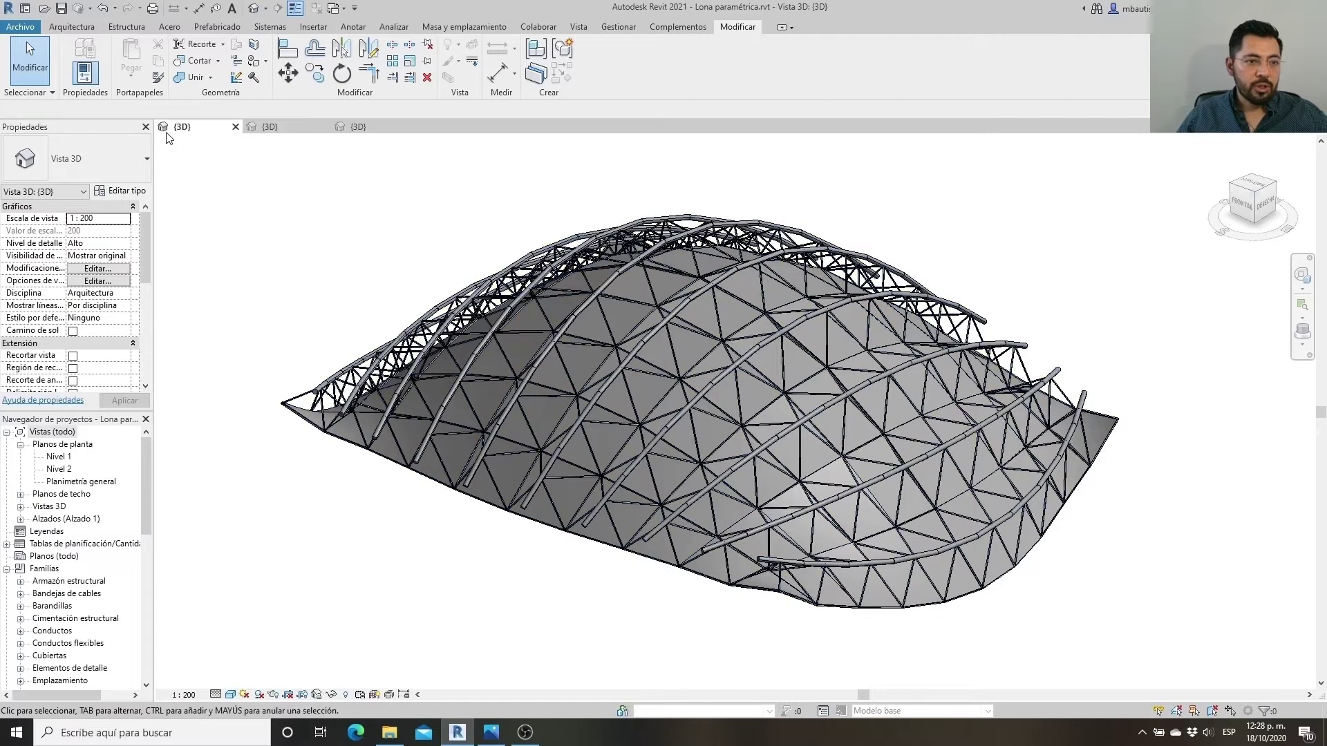
Create a new family from the English-Metric Metric Generic Model Adaptive.rft template
{"action": "left_click", "coordinate": [20, 26]}
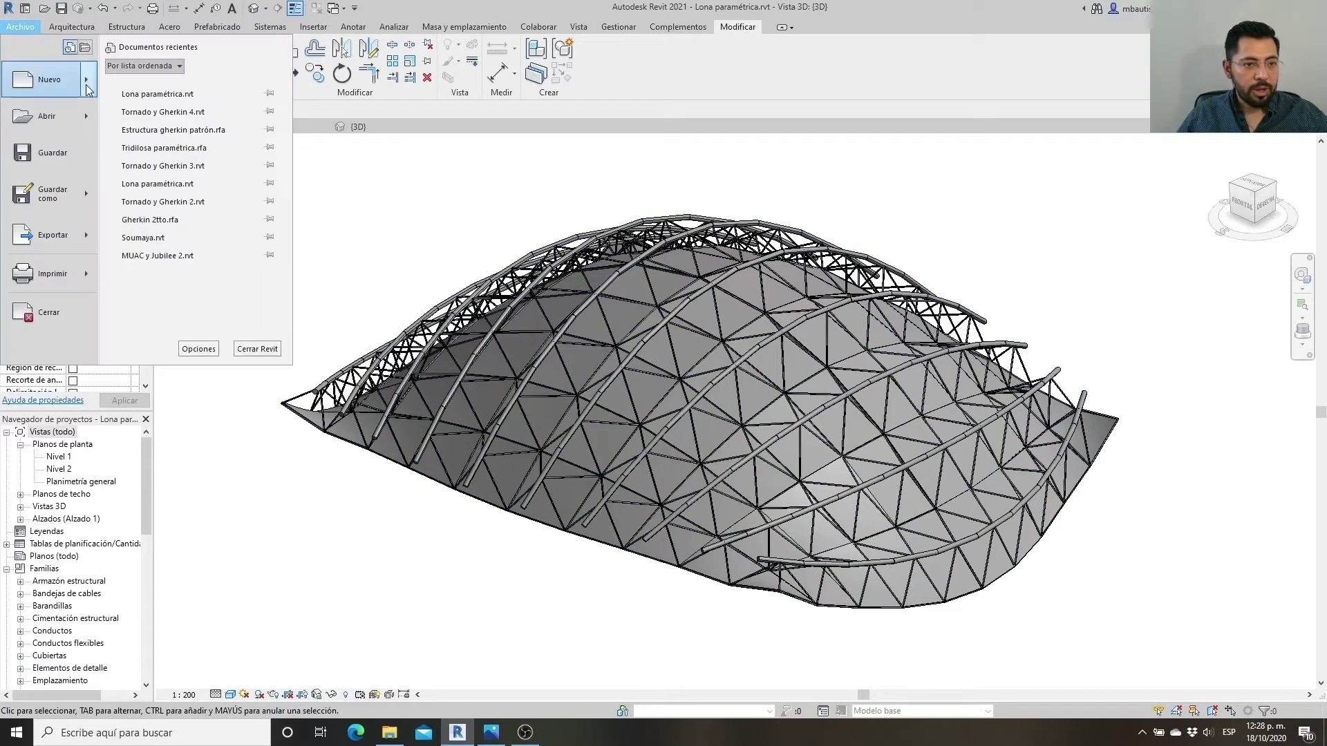
{"action": "left_click", "coordinate": [21, 27]}
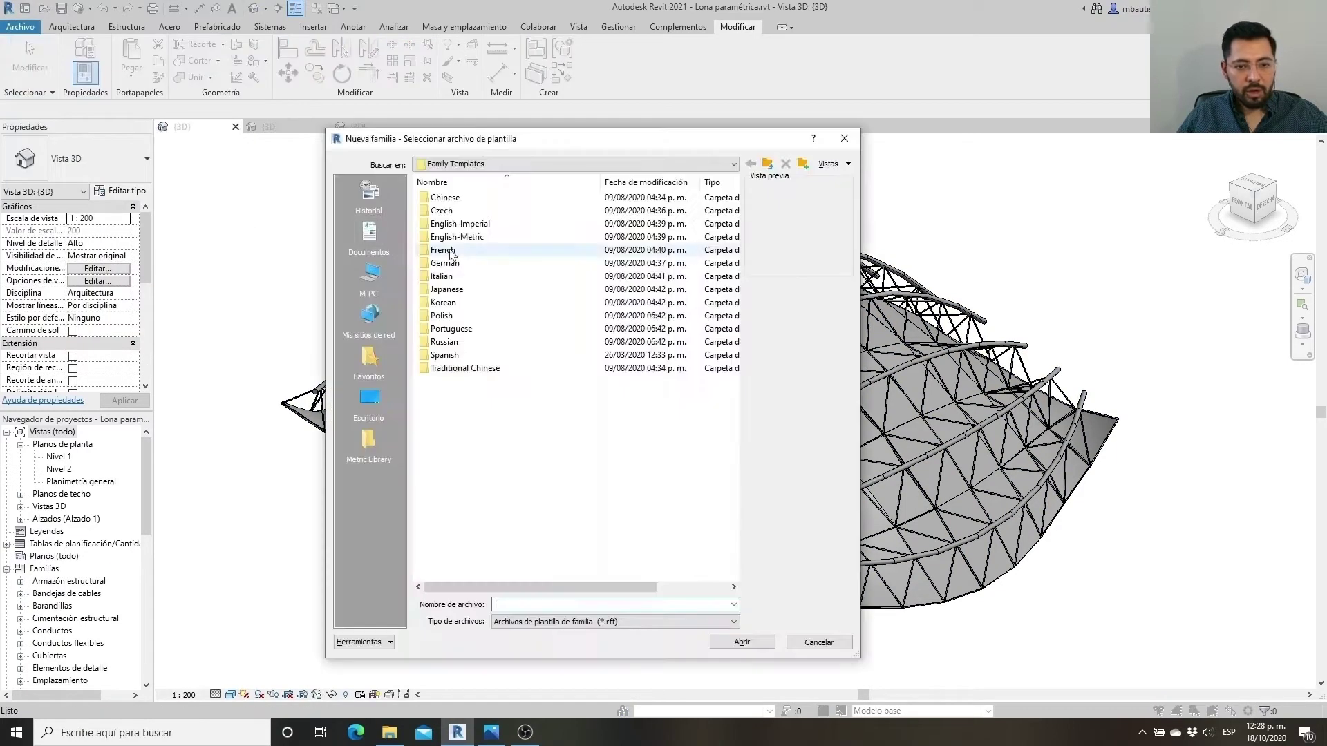
{"action": "double_click", "coordinate": [464, 237]}
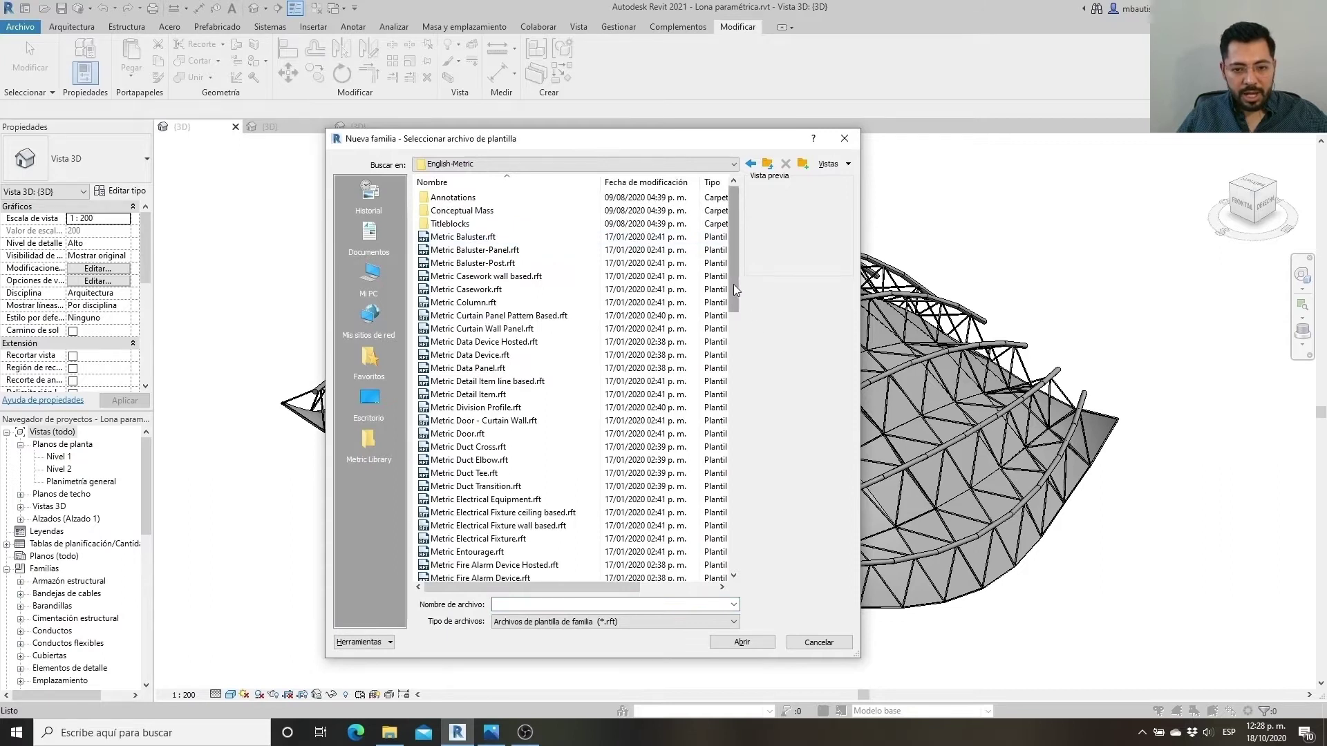
{"action": "left_click_drag", "start_coordinate": [732, 284], "coordinate": [735, 345]}
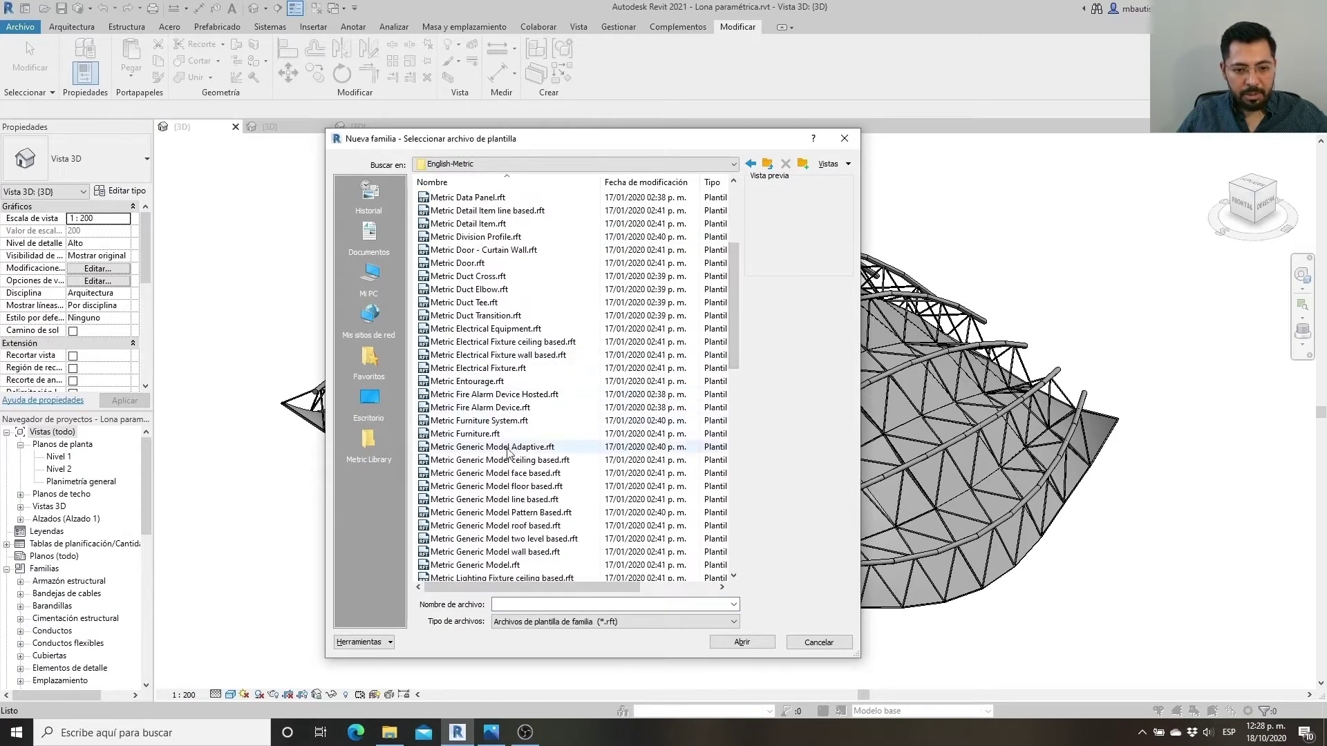
{"action": "left_click", "coordinate": [566, 448]}
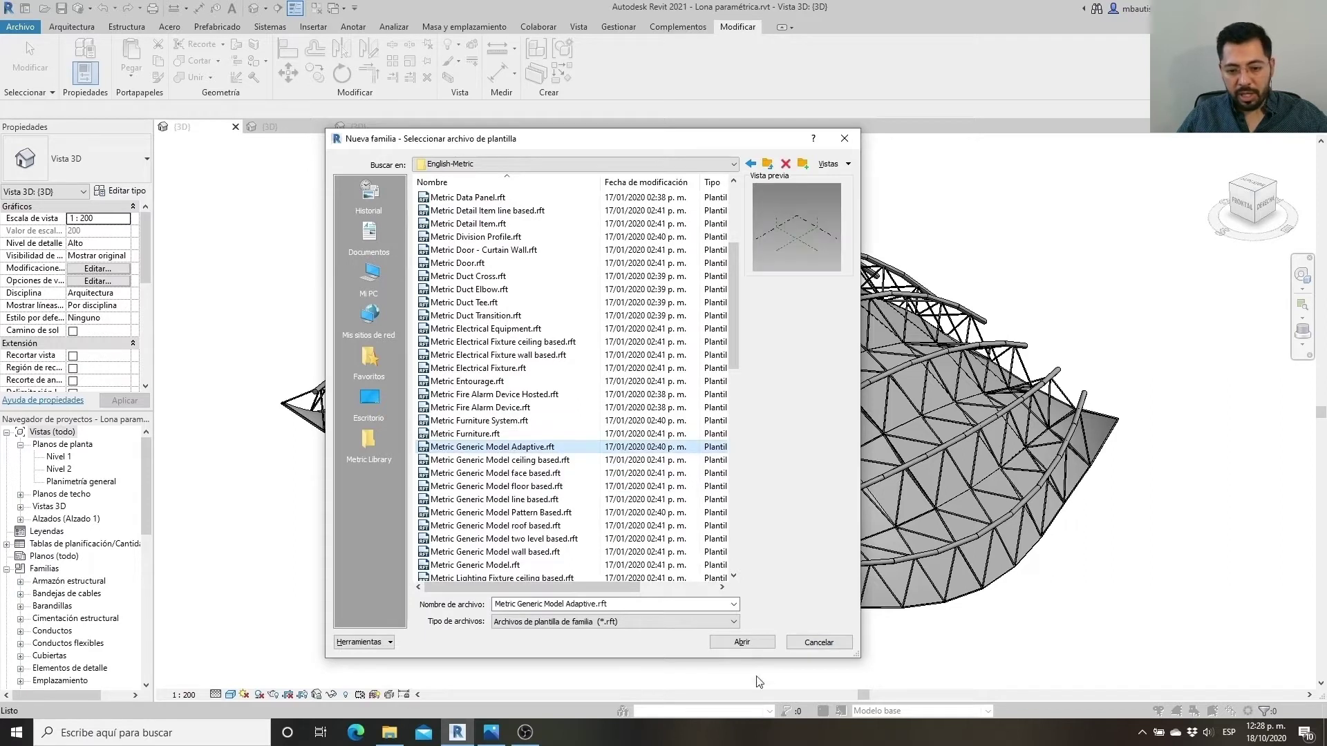
{"action": "left_click", "coordinate": [738, 644]}
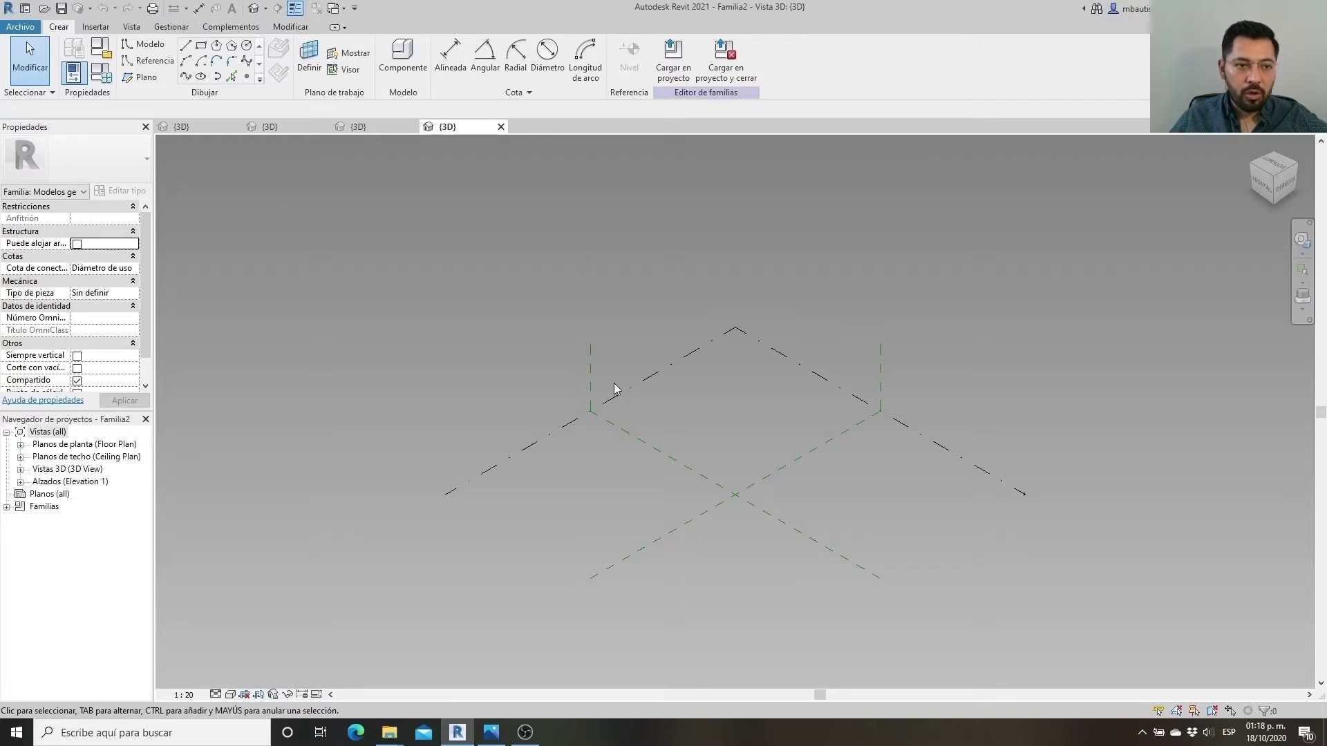
Draw an eight-point reference spline curving up and to the right across the level
{"action": "left_click", "coordinate": [147, 60]}
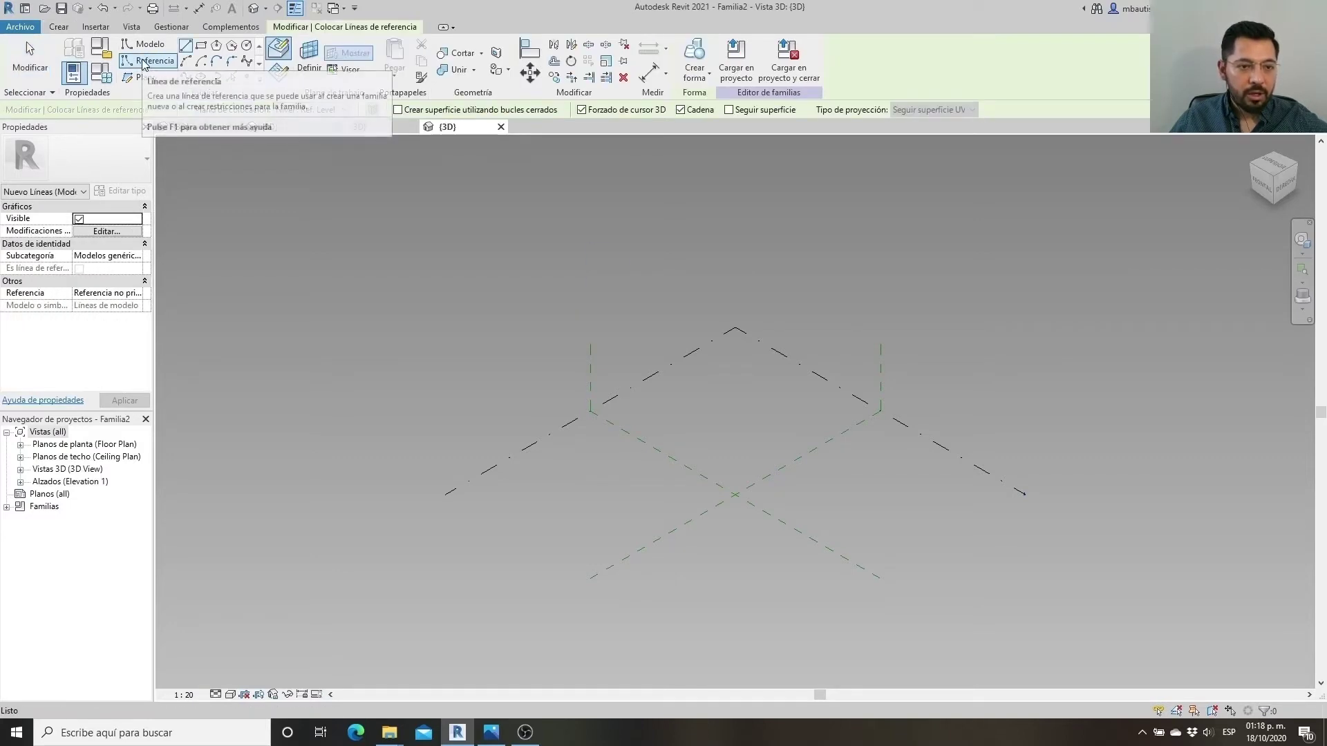
{"action": "left_click", "coordinate": [185, 76]}
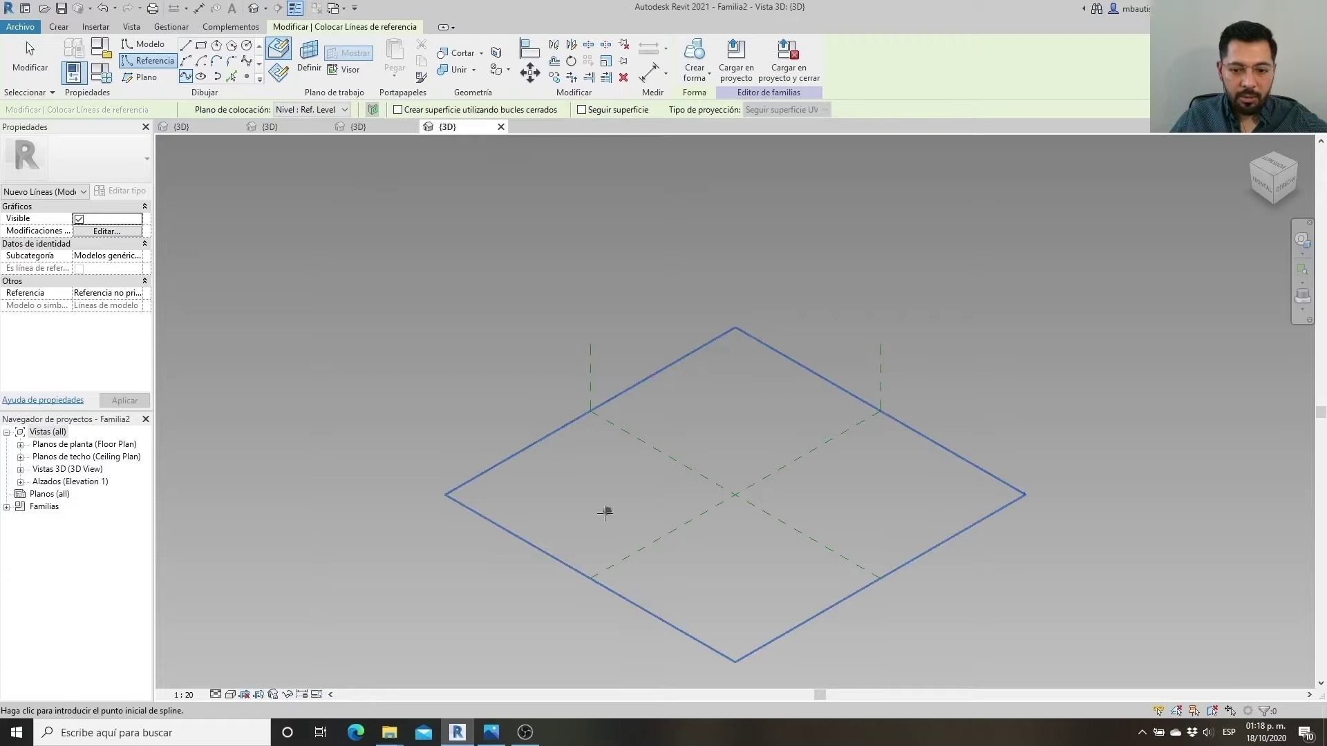
{"action": "left_click", "coordinate": [599, 537]}
{"action": "scroll", "coordinate": [599, 538], "scroll_direction": "up", "scroll_amount": 2}
{"action": "left_click", "coordinate": [619, 528]}
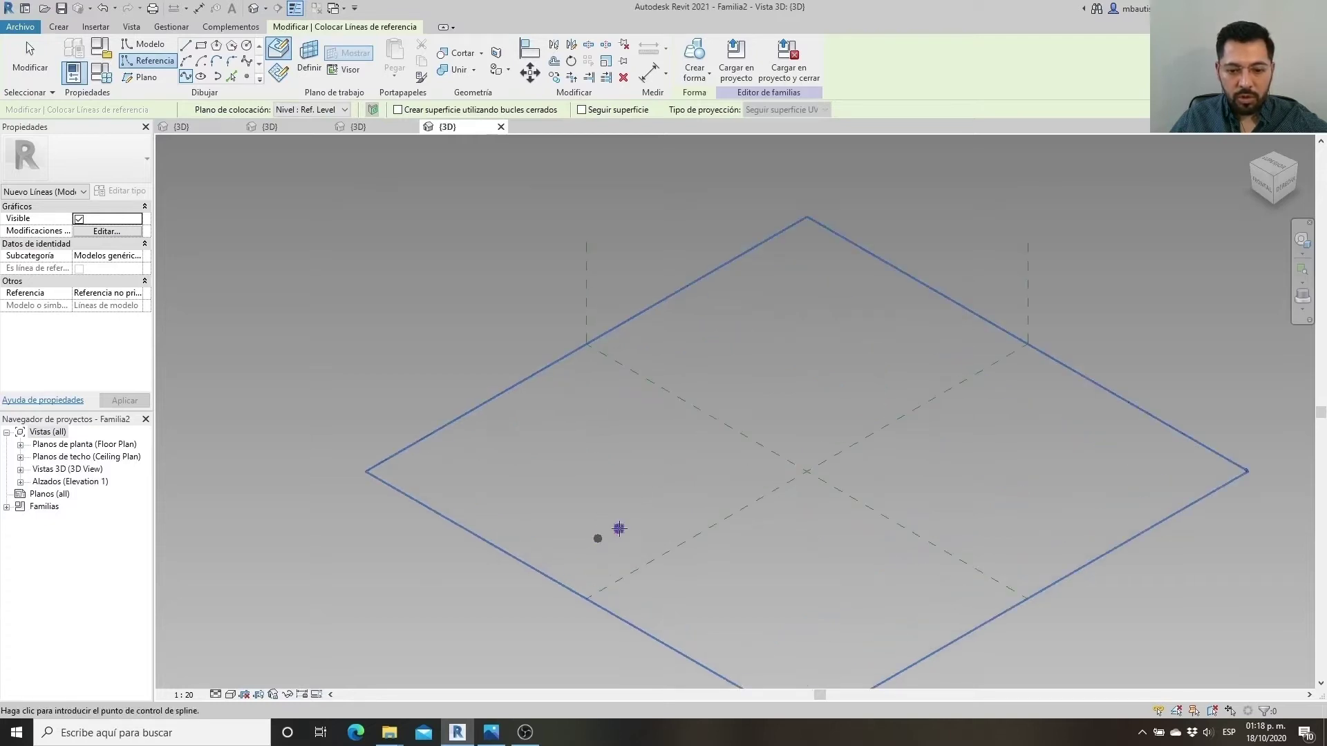
{"action": "left_click", "coordinate": [657, 520]}
{"action": "left_click", "coordinate": [706, 479]}
{"action": "left_click", "coordinate": [751, 460]}
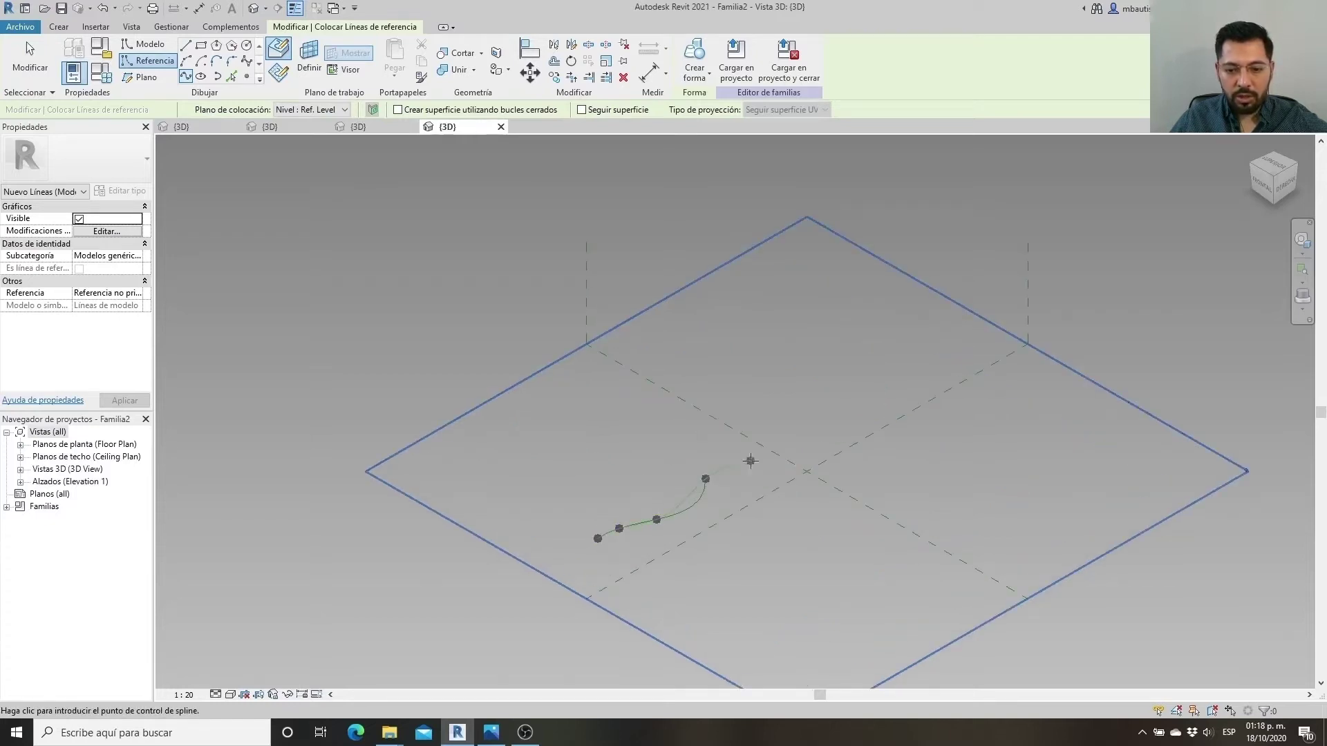
{"action": "left_click", "coordinate": [863, 392]}
{"action": "left_click", "coordinate": [911, 367]}
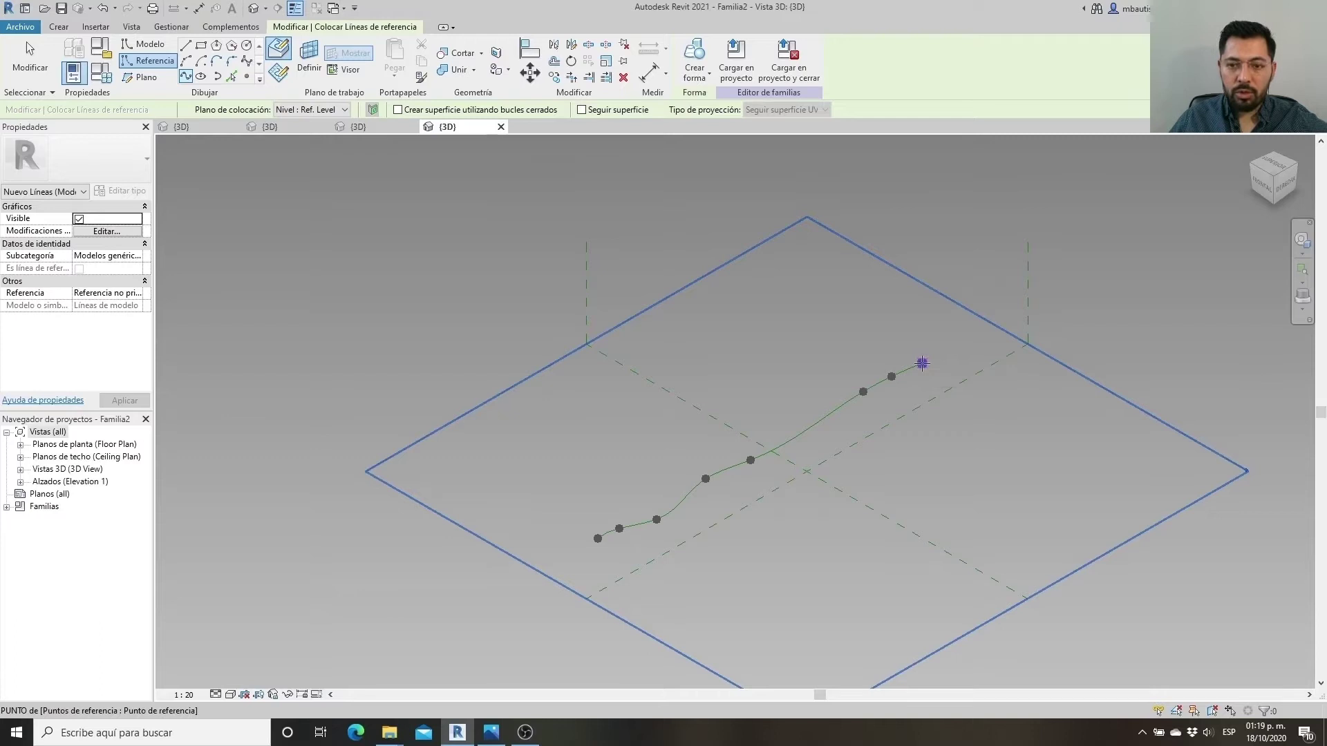
{"action": "left_click", "coordinate": [922, 363]}
{"action": "key", "text": "Escape"}
{"action": "key", "text": "Escape"}
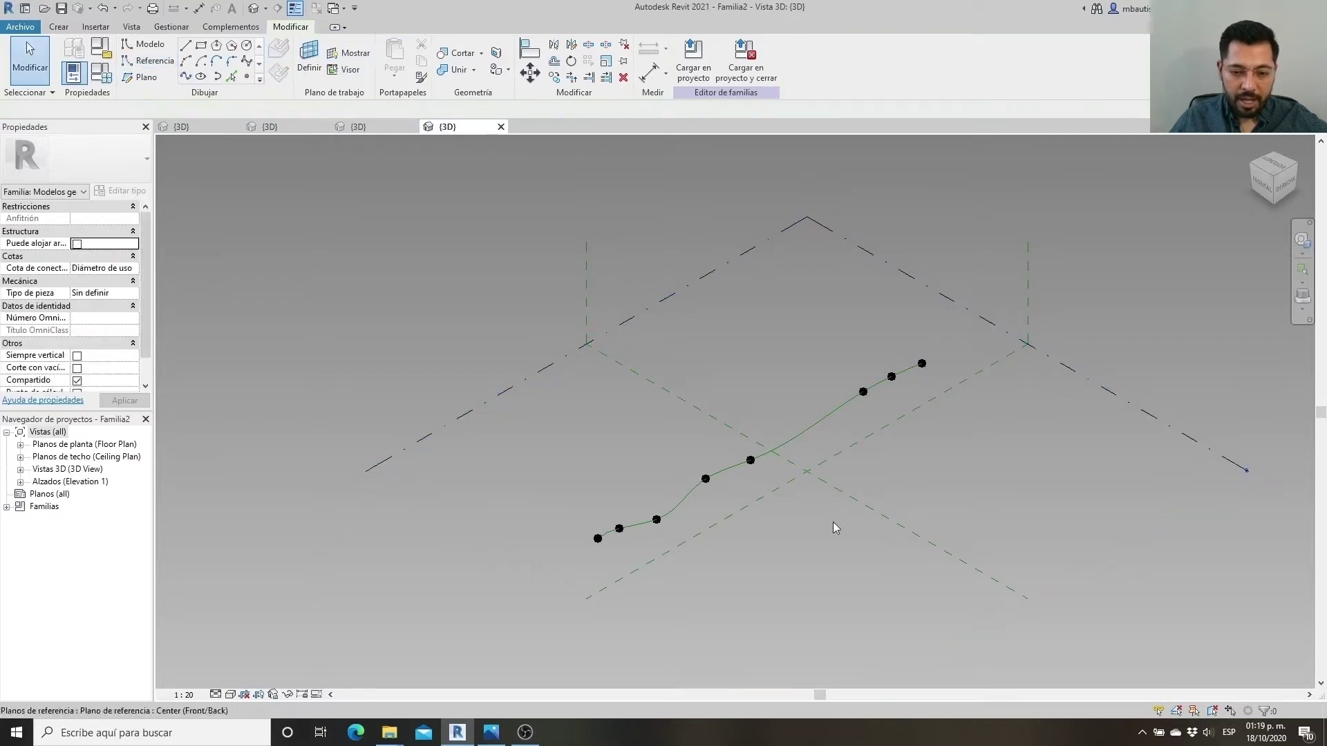
From a front view, window-select everything and filter the selection to reference points only
{"action": "mouse_move", "coordinate": [658, 538]}
{"action": "middle_mouse_down", "text": "shift"}
{"action": "mouse_move", "coordinate": [677, 526]}
{"action": "mouse_move", "coordinate": [664, 557]}
{"action": "mouse_move", "coordinate": [818, 562]}
{"action": "mouse_move", "coordinate": [809, 553]}
{"action": "middle_mouse_up", "text": "shift"}
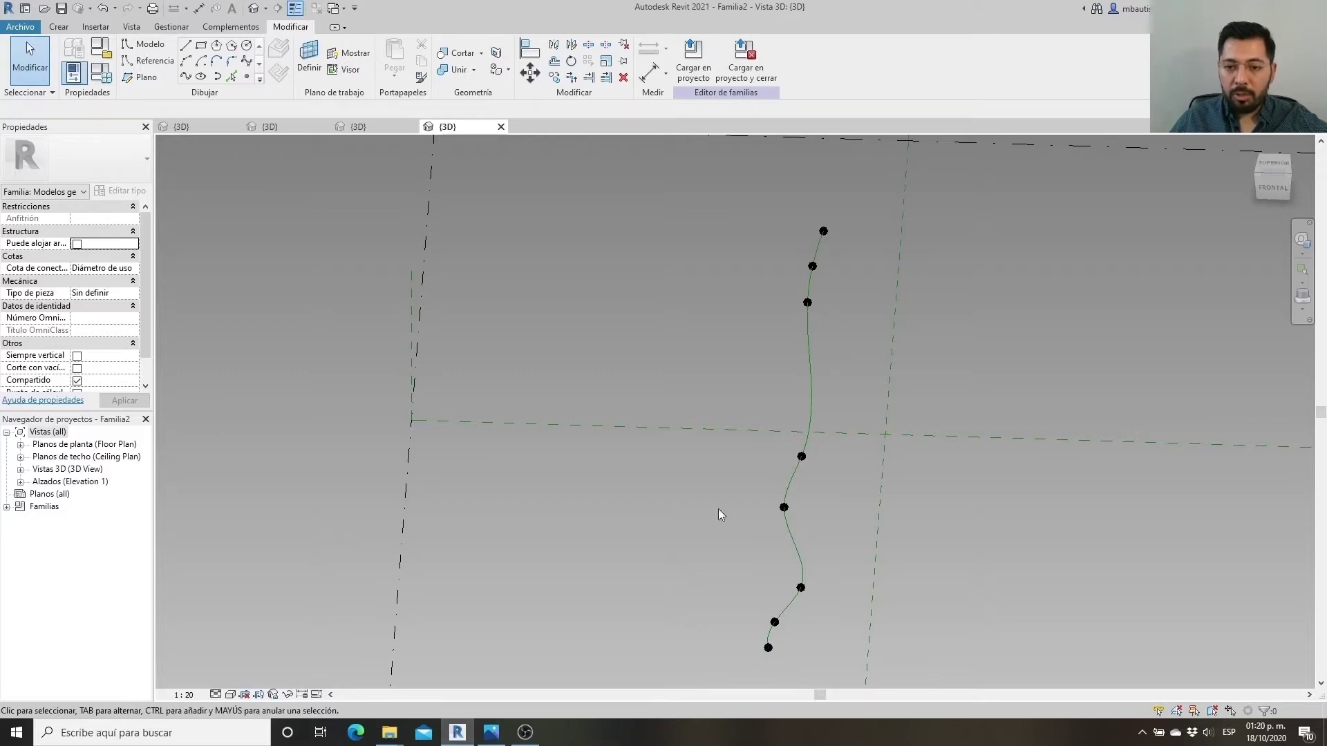
{"action": "left_click_drag", "start_coordinate": [871, 201], "coordinate": [656, 672]}
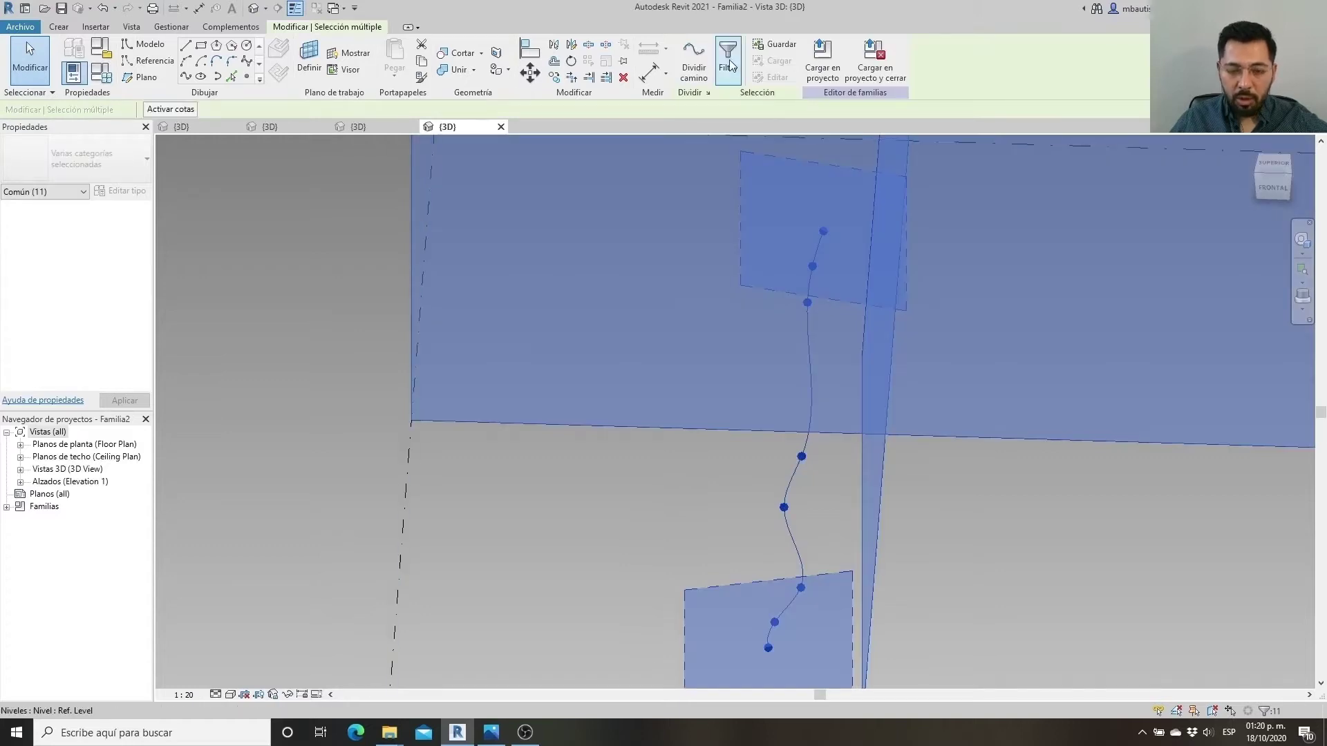
{"action": "left_click", "coordinate": [729, 81]}
{"action": "left_click", "coordinate": [538, 276]}
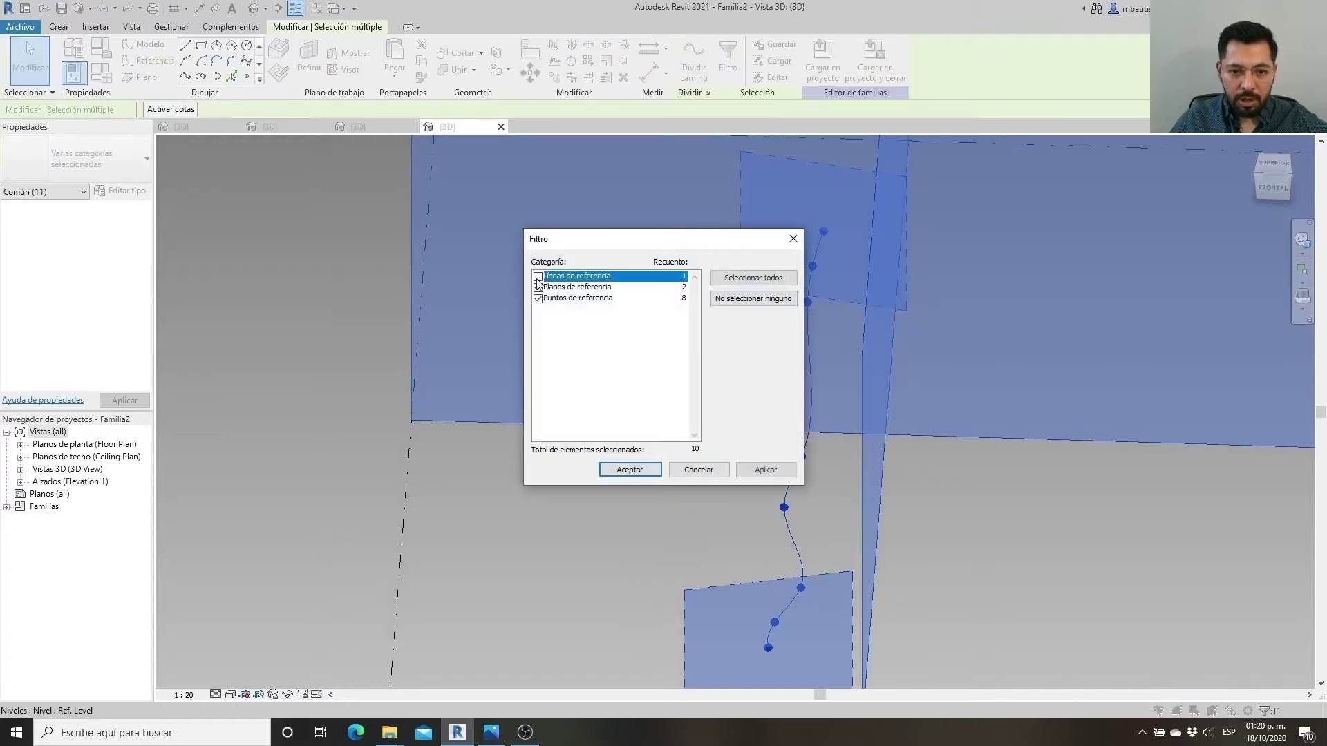
{"action": "left_click", "coordinate": [624, 472]}
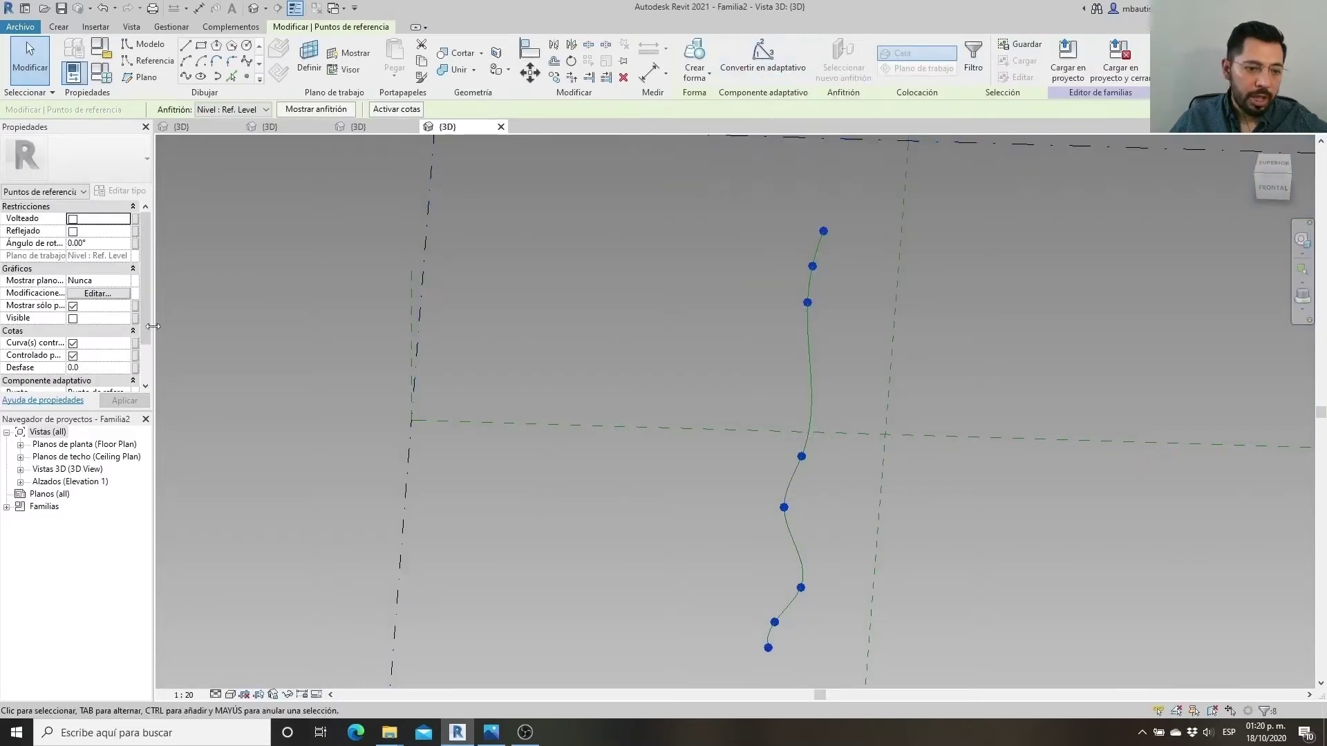
Set the points to Punto de colocación (adaptativo), then select adaptive point 1 in isometric
{"action": "scroll", "coordinate": [70, 311], "scroll_direction": "down", "scroll_amount": 3}
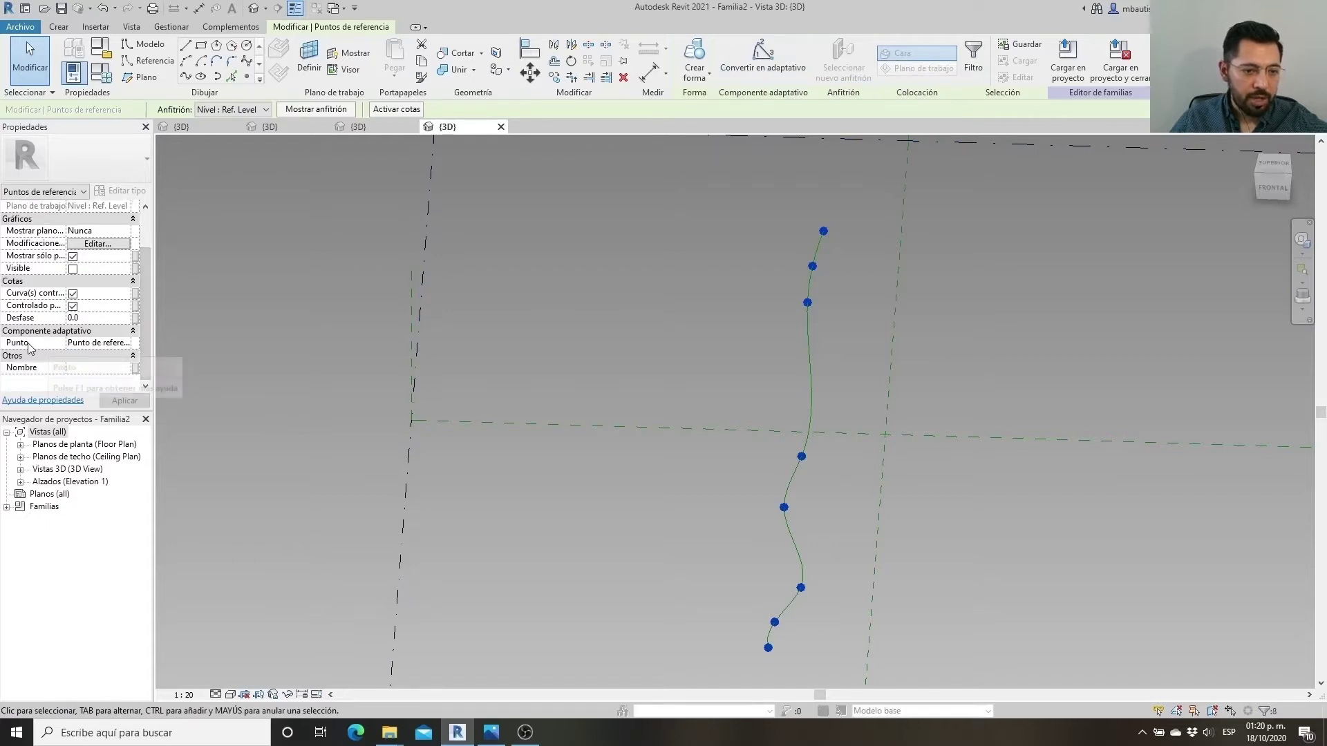
{"action": "left_click", "coordinate": [122, 343]}
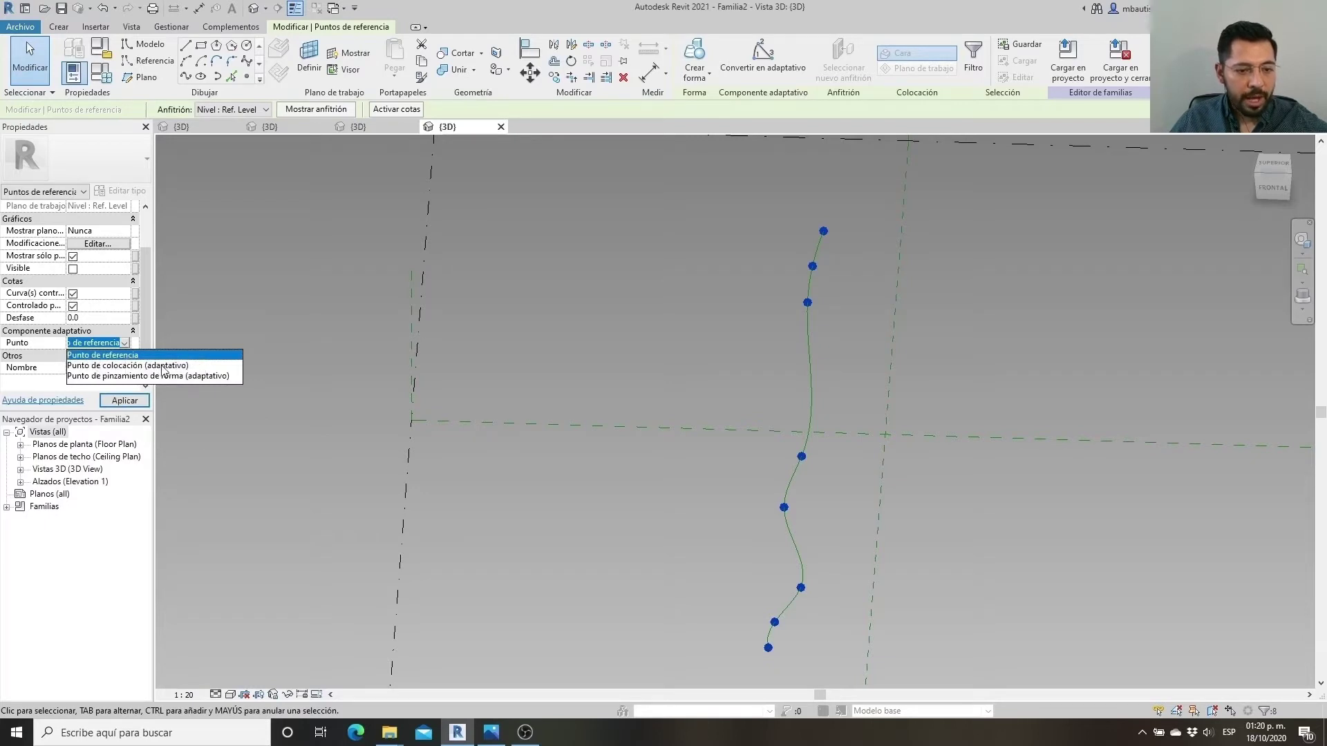
{"action": "left_click", "coordinate": [192, 367]}
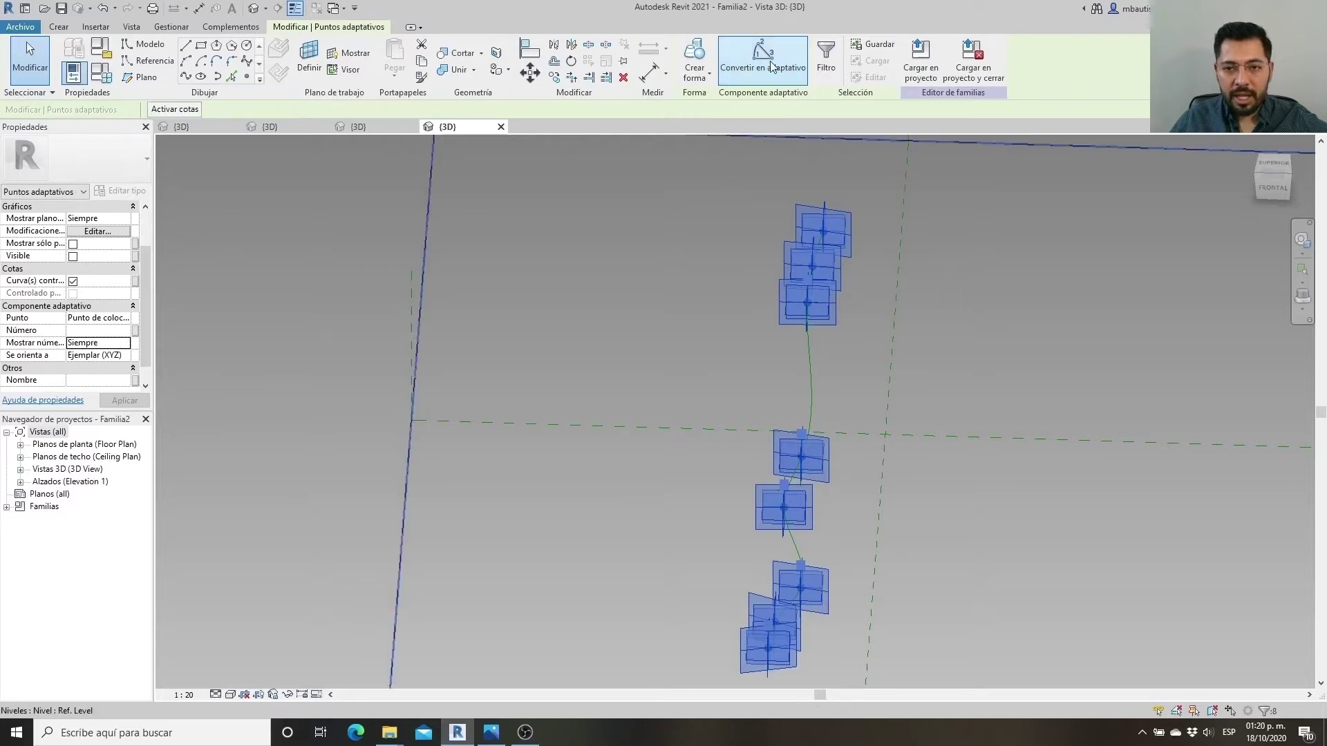
{"action": "left_click", "coordinate": [959, 508]}
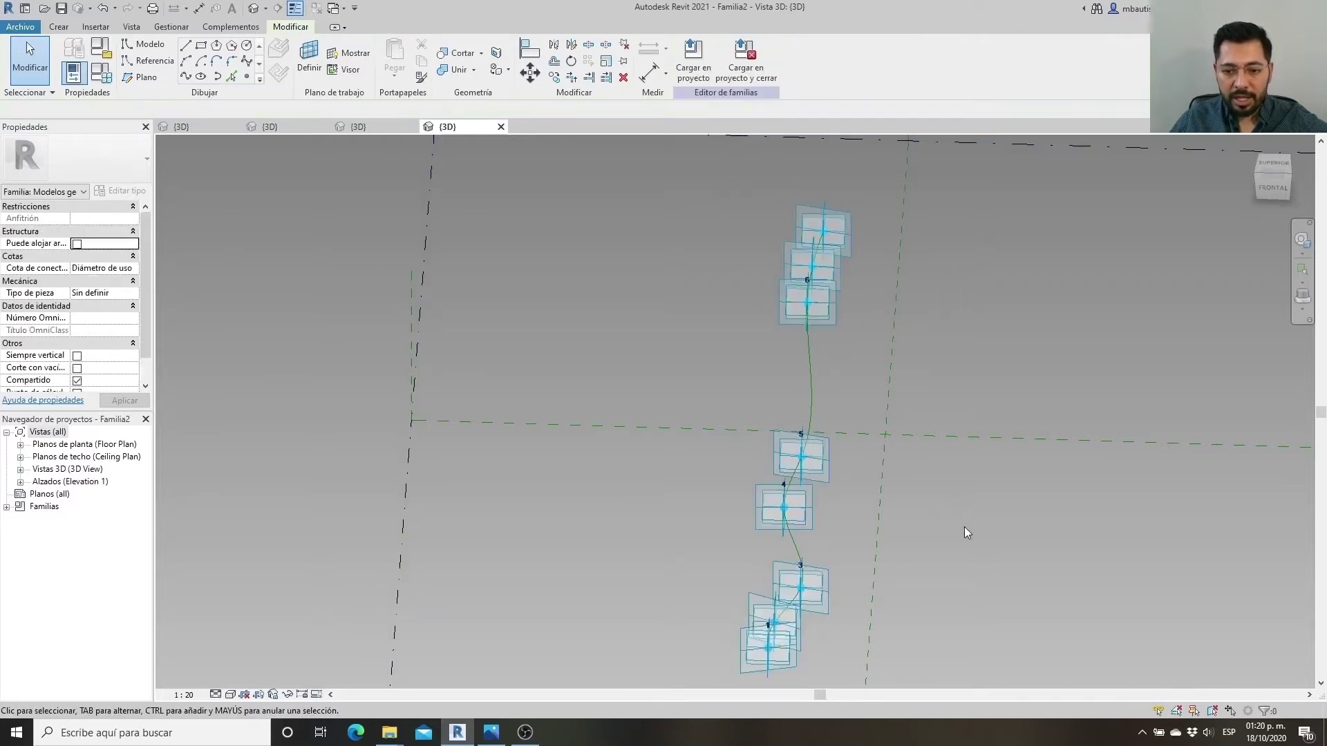
{"action": "middle_click_drag", "start_coordinate": [937, 606], "coordinate": [802, 549], "text": "shift"}
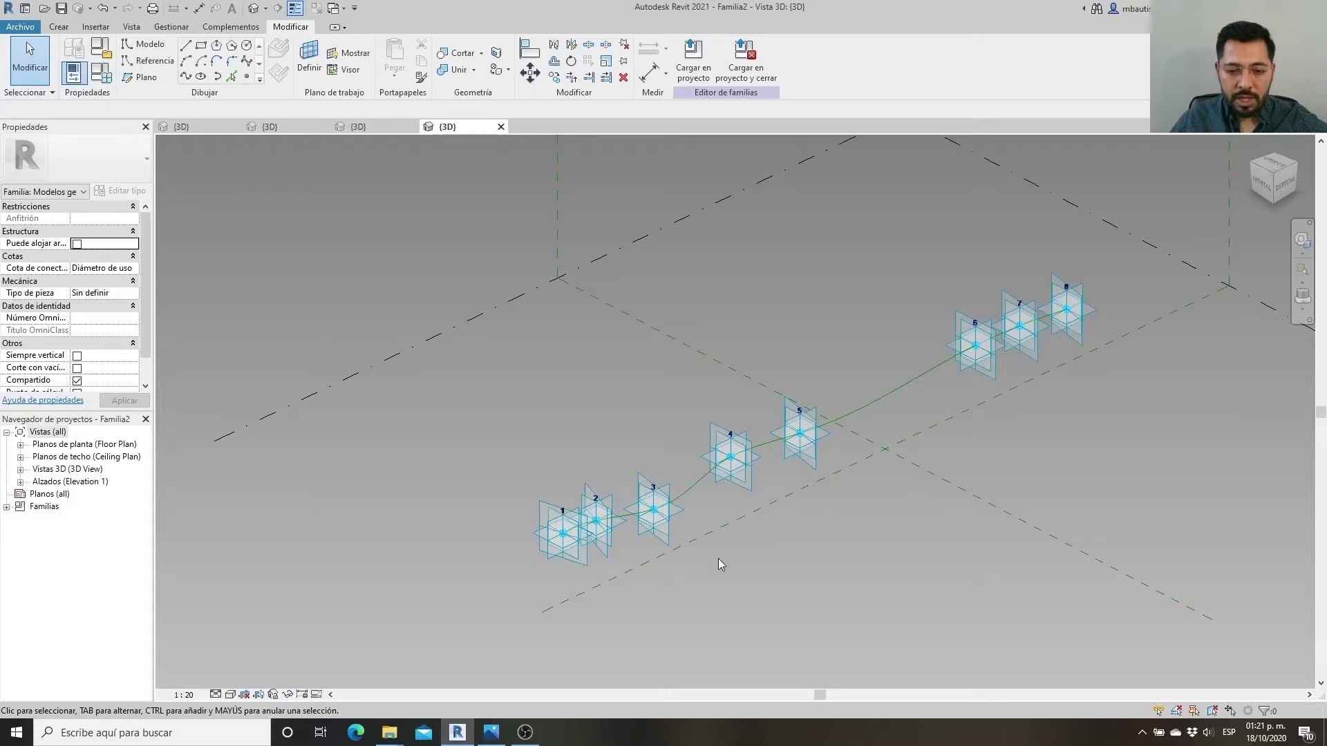
{"action": "left_click", "coordinate": [560, 554]}
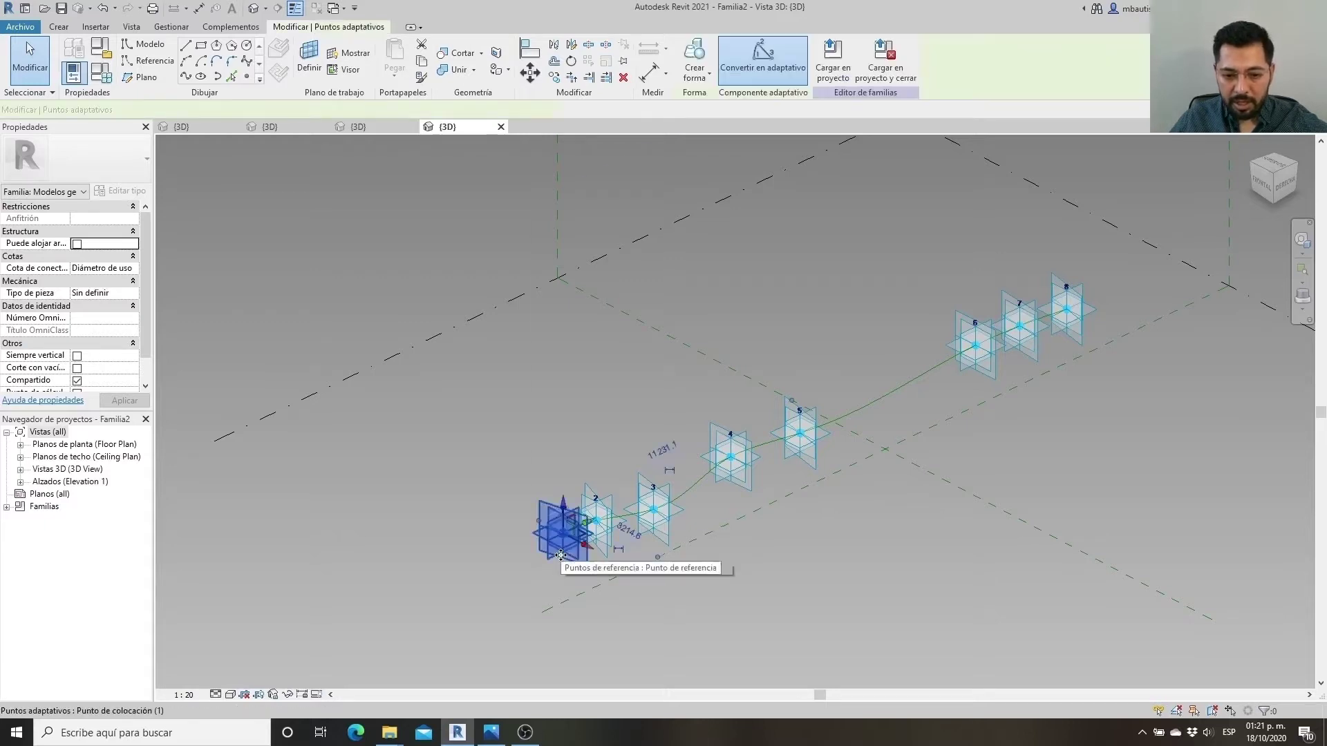
Drag adaptive point 1 down-left to lengthen the first span, then recenter the view
{"action": "mouse_move", "coordinate": [561, 554]}
{"action": "left_mouse_down"}
{"action": "mouse_move", "coordinate": [490, 575]}
{"action": "mouse_move", "coordinate": [458, 495]}
{"action": "left_mouse_up"}
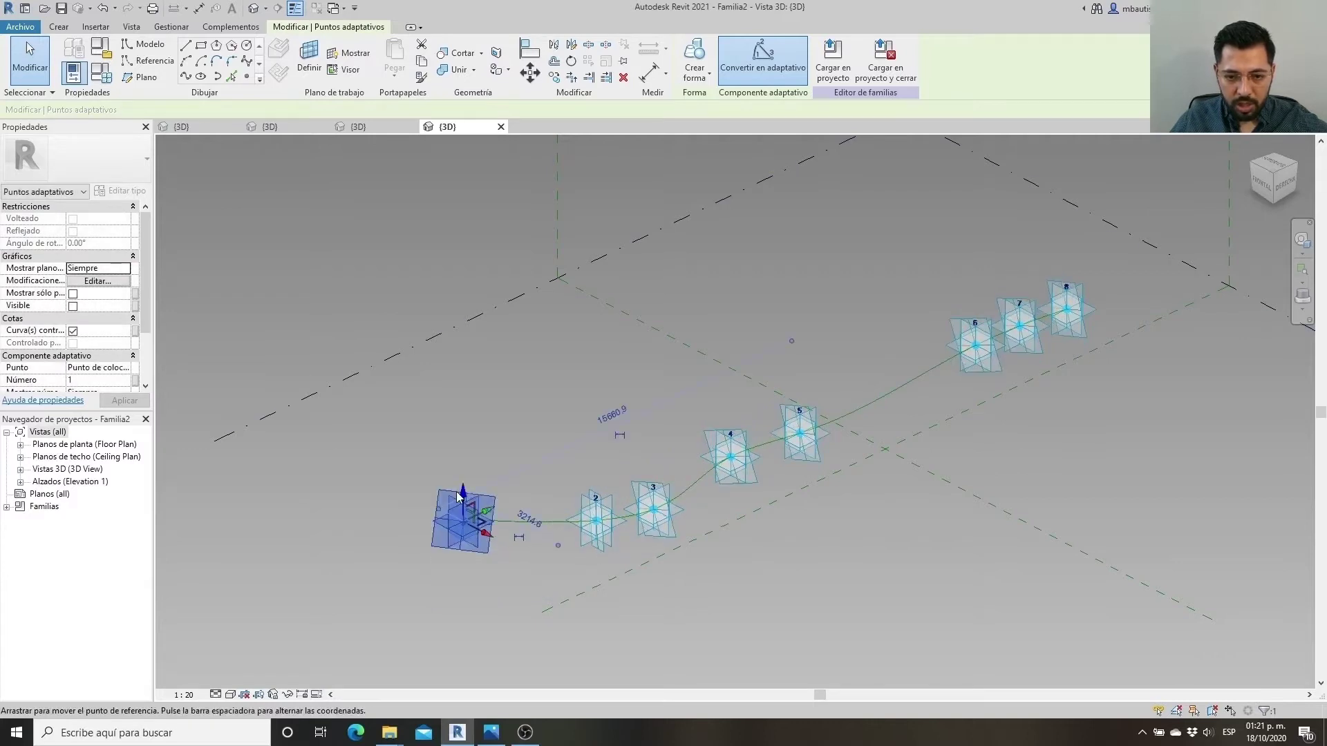
{"action": "mouse_move", "coordinate": [617, 562]}
{"action": "middle_mouse_down"}
{"action": "mouse_move", "coordinate": [694, 516]}
{"action": "mouse_move", "coordinate": [670, 581]}
{"action": "mouse_move", "coordinate": [631, 620]}
{"action": "middle_mouse_up"}
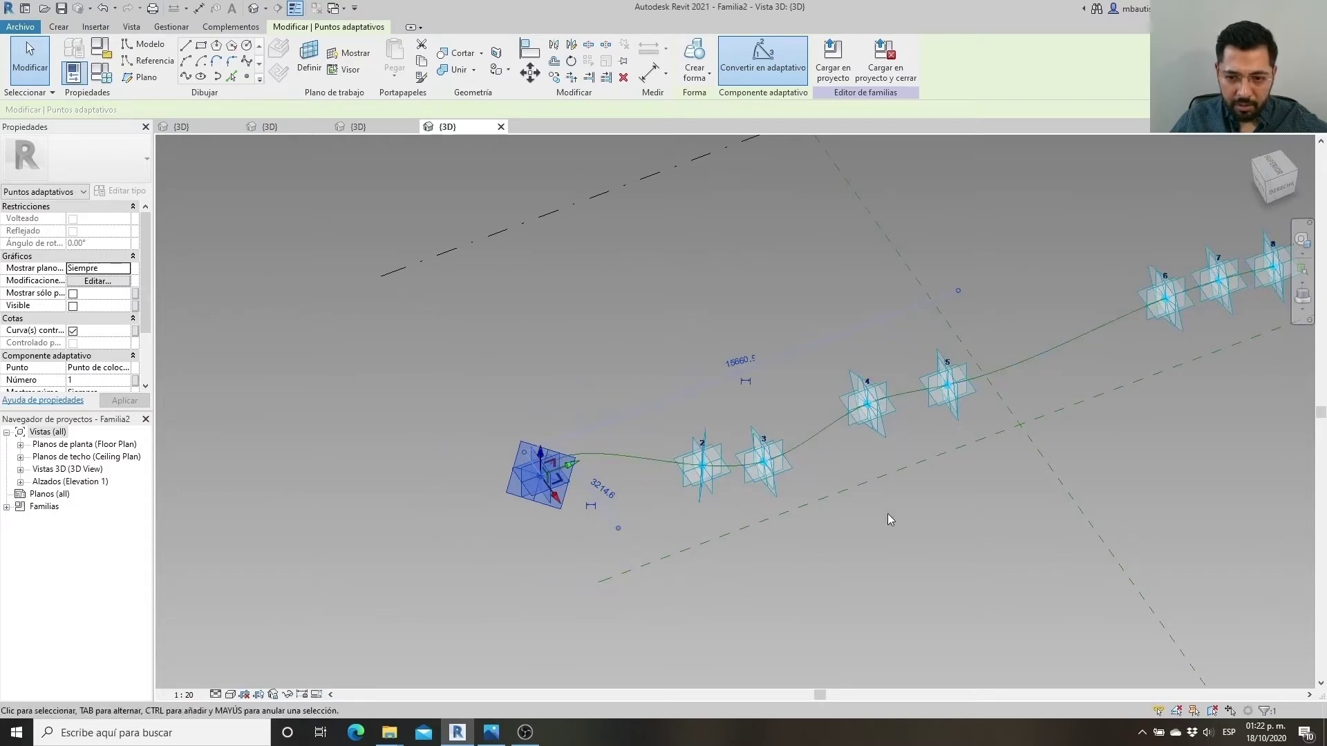
Make adaptive point 1's plane the work plane for a reference circle
{"action": "left_click", "coordinate": [149, 62]}
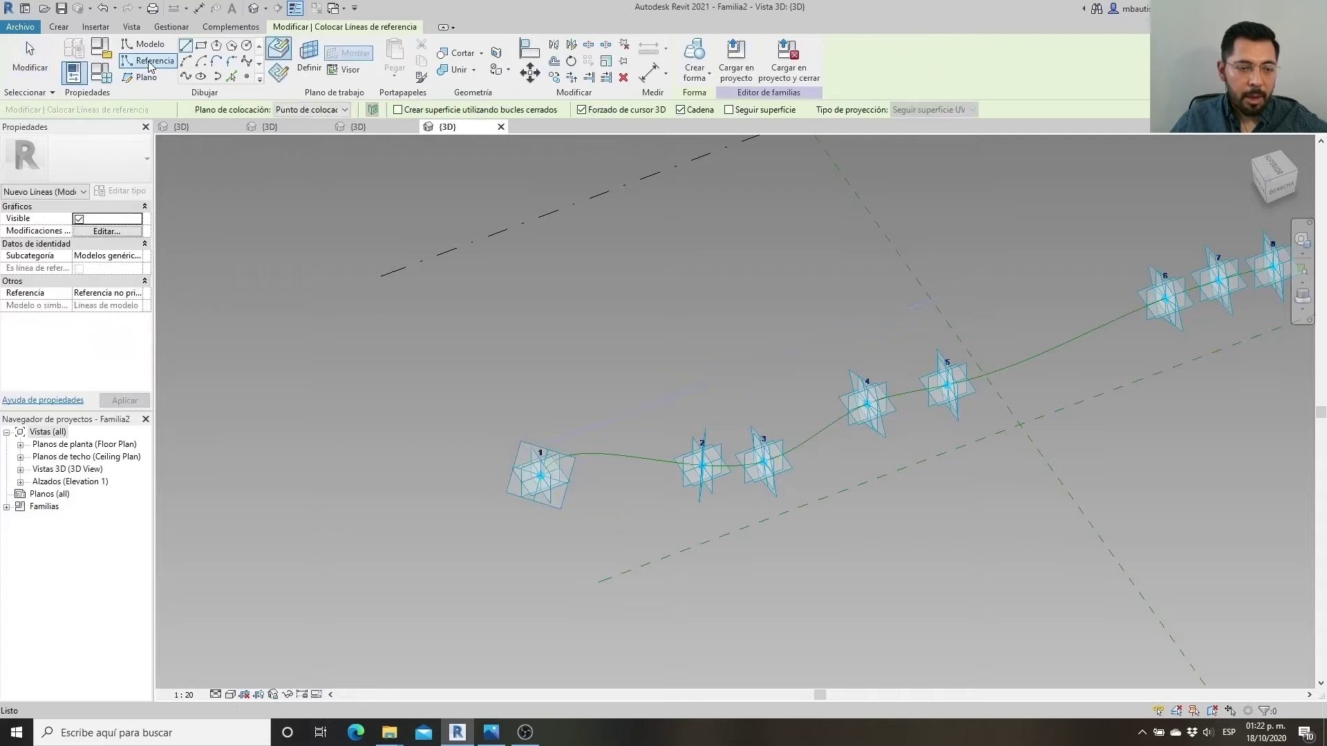
{"action": "left_click", "coordinate": [247, 48]}
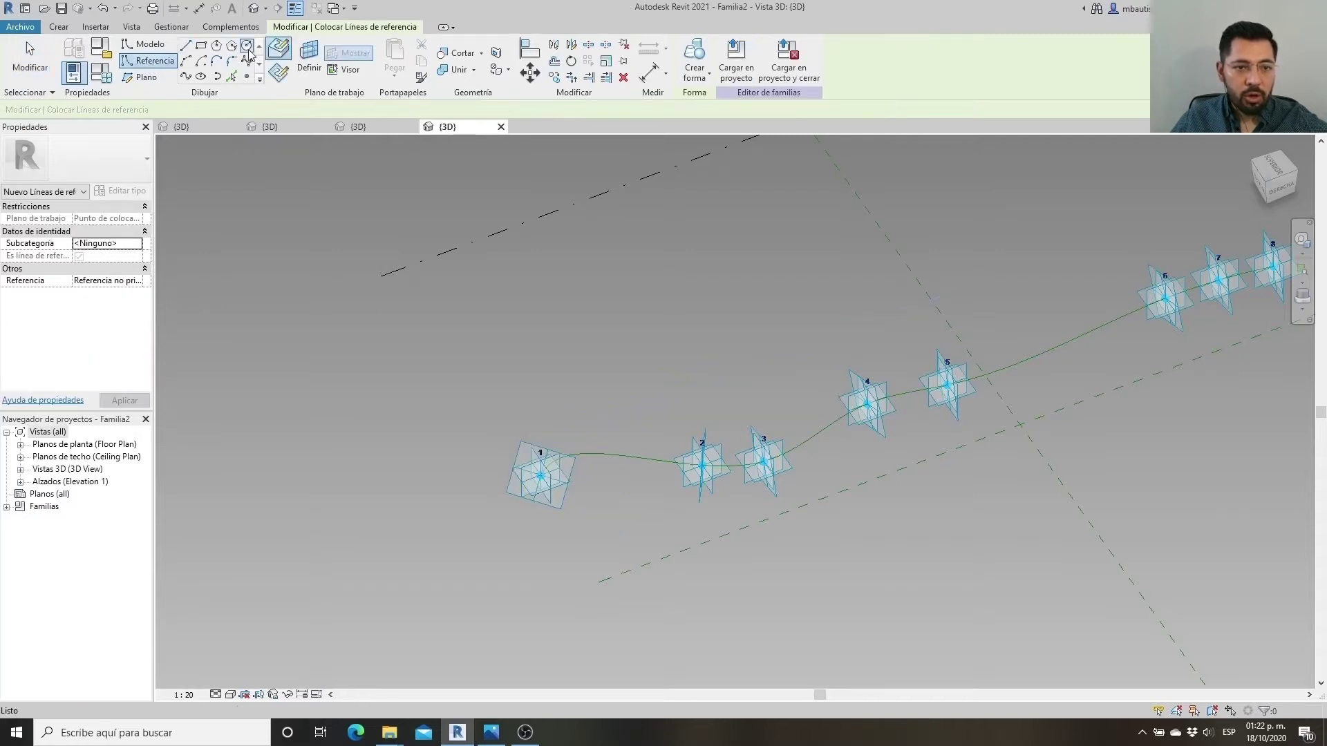
{"action": "left_click", "coordinate": [317, 71]}
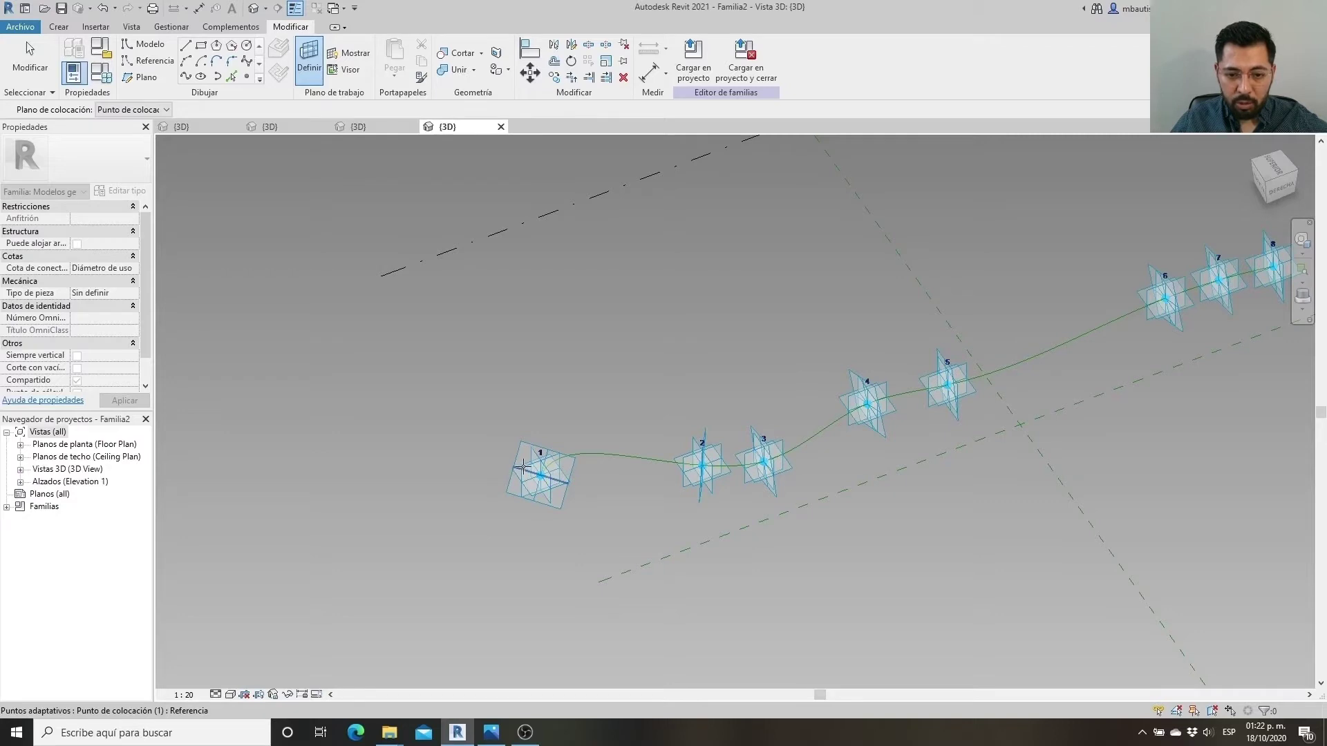
{"action": "scroll", "coordinate": [523, 468], "scroll_direction": "up", "scroll_amount": 1}
{"action": "scroll", "coordinate": [524, 468], "scroll_direction": "up", "scroll_amount": 1}
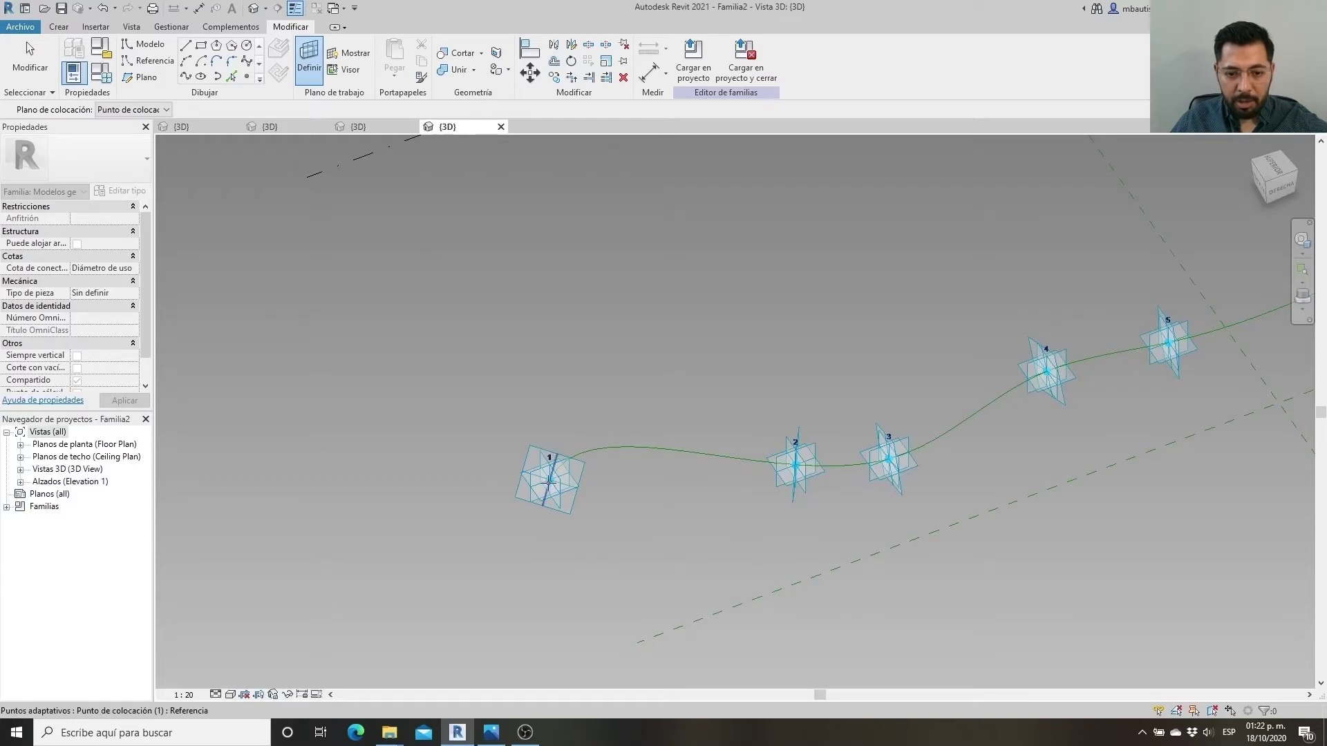
{"action": "key", "text": "Tab"}
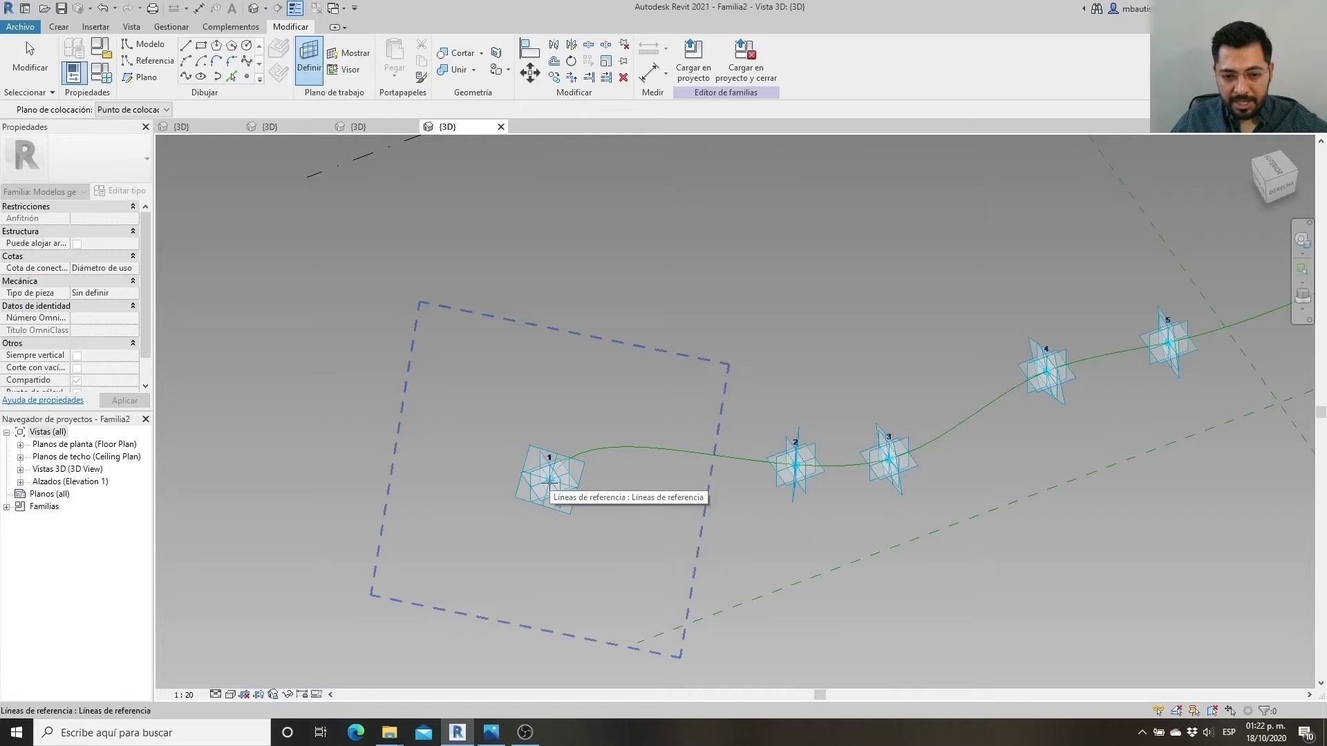
{"action": "left_click", "coordinate": [551, 482]}
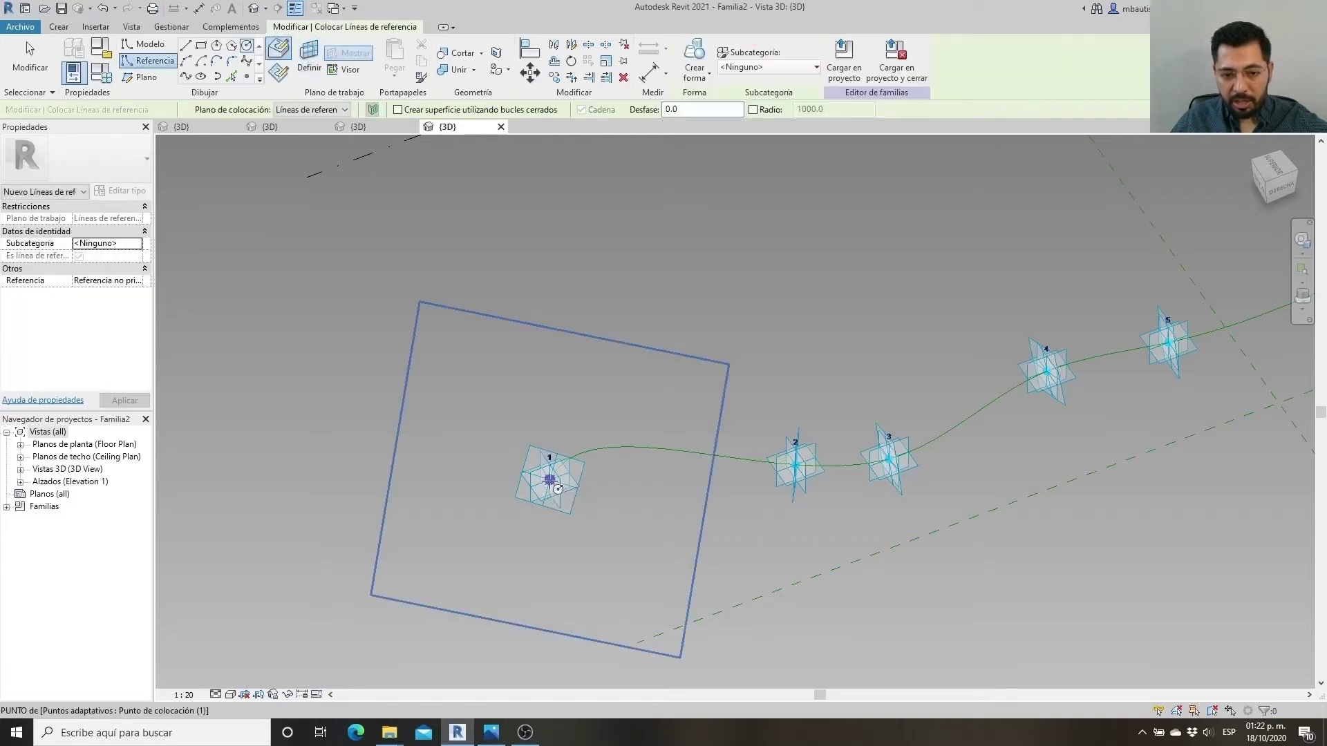
{"action": "left_click", "coordinate": [550, 481]}
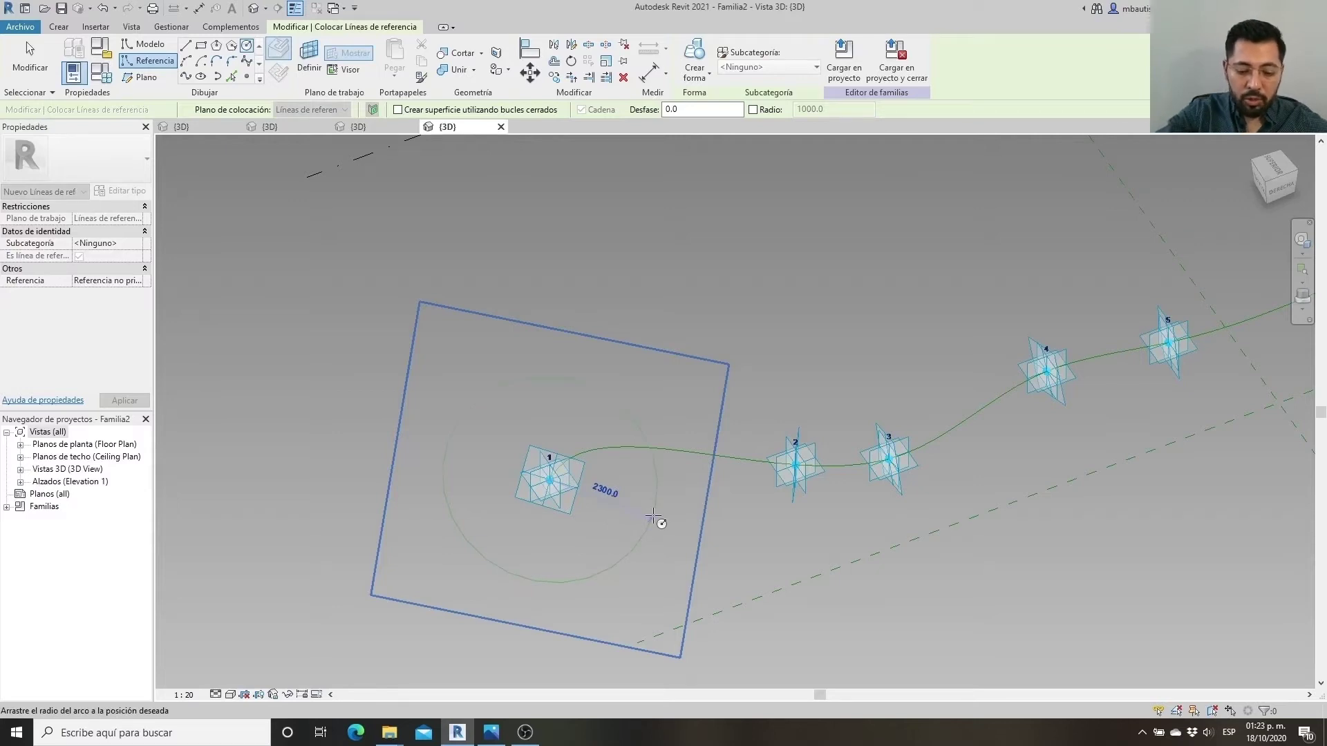
Set project length units to four decimal places via UN
{"action": "key", "text": "u"}
{"action": "key", "text": "n"}
{"action": "left_click", "coordinate": [705, 267]}
{"action": "left_click", "coordinate": [670, 465]}
{"action": "left_click", "coordinate": [613, 498]}
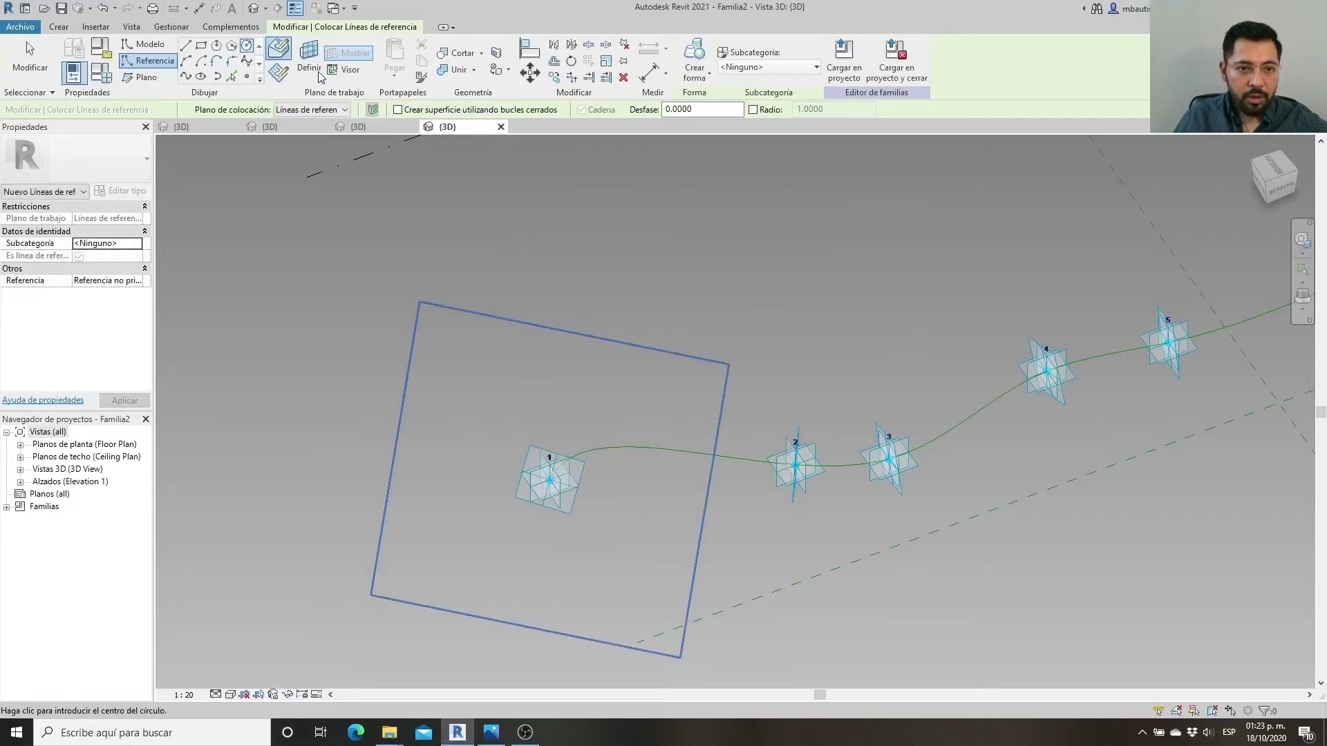
Draw a 0.6-radius reference circle centred on adaptive point 1
{"action": "key", "text": "Escape"}
{"action": "key", "text": "Escape"}
{"action": "key", "text": "Tab"}
{"action": "left_click", "coordinate": [552, 486]}
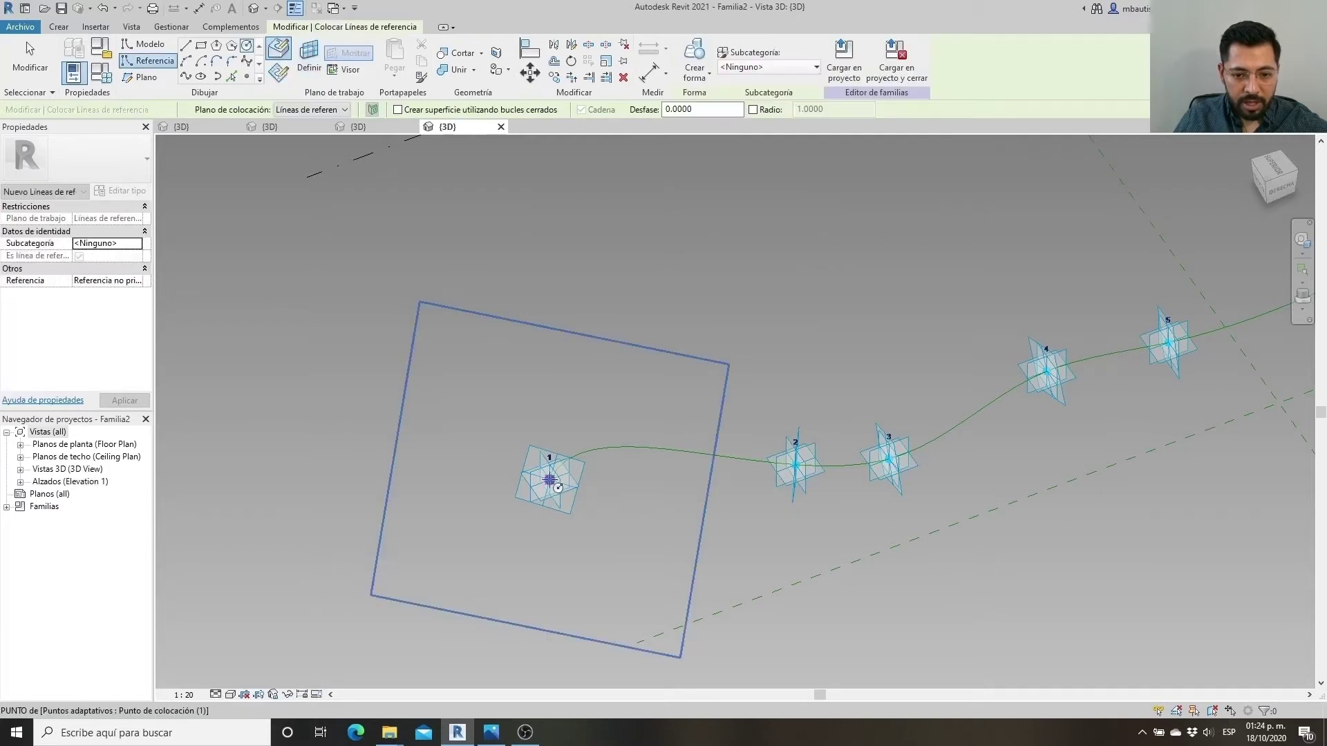
{"action": "type", "text": "0.6"}
{"action": "key", "text": "Return"}
{"action": "key", "text": "Escape"}
{"action": "key", "text": "Escape"}
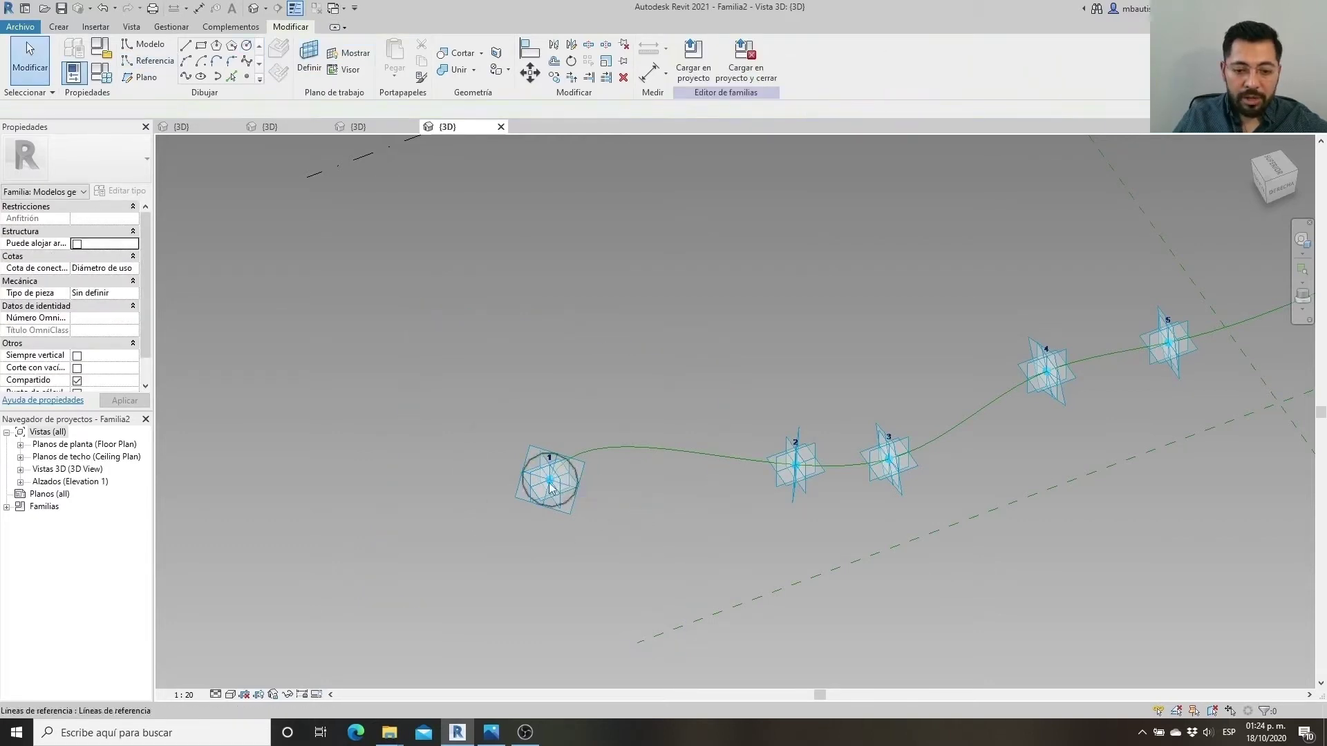
Draw a 0.6-radius reference circle on adaptive point 8's plane
{"action": "scroll", "coordinate": [550, 486], "scroll_direction": "up", "scroll_amount": 3}
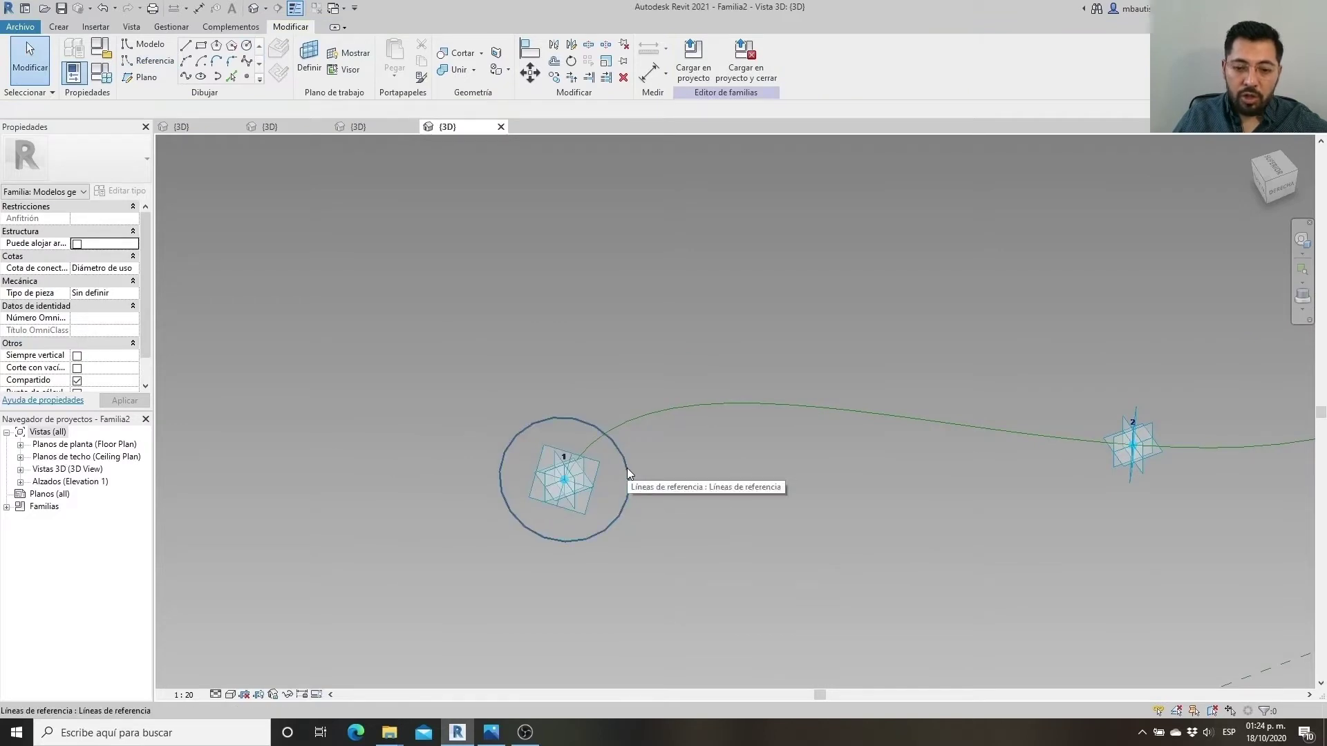
{"action": "scroll", "coordinate": [579, 525], "scroll_direction": "down", "scroll_amount": 2}
{"action": "scroll", "coordinate": [578, 528], "scroll_direction": "down", "scroll_amount": 2}
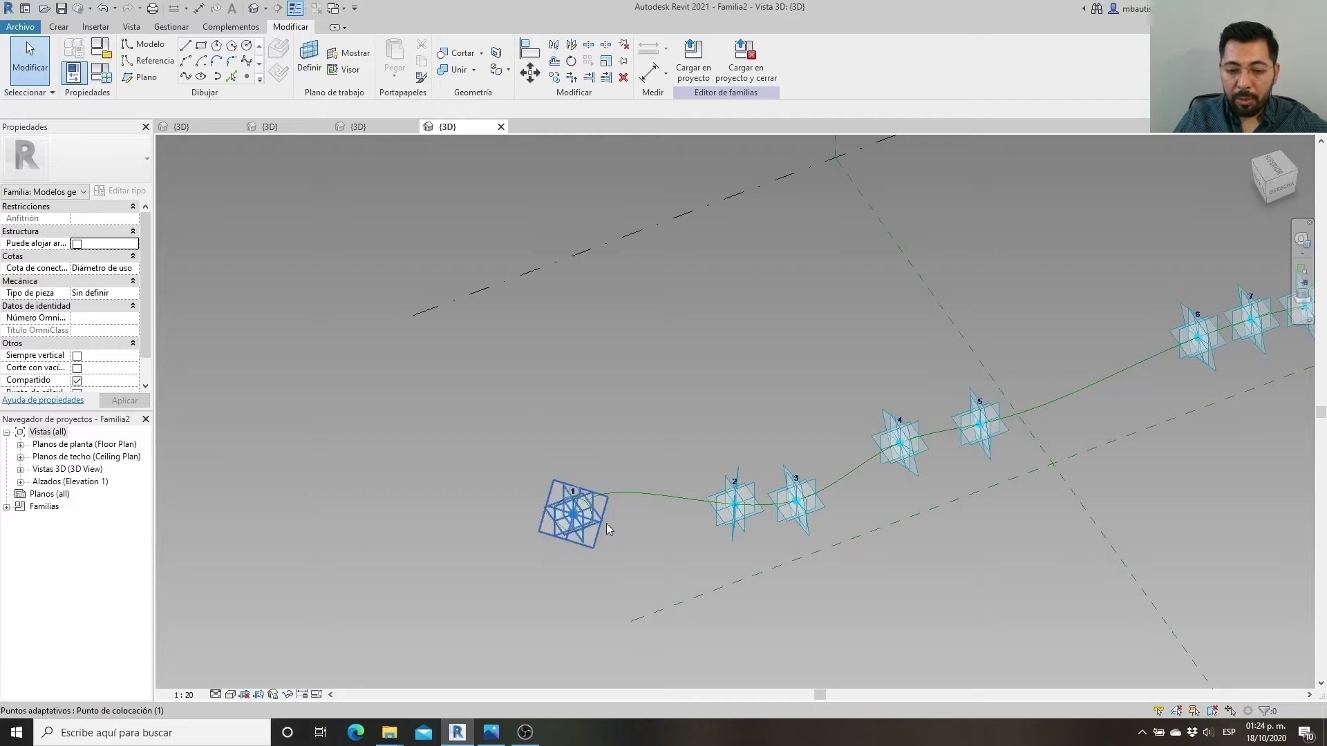
{"action": "mouse_move", "coordinate": [856, 526]}
{"action": "middle_mouse_down", "text": "shift"}
{"action": "mouse_move", "coordinate": [975, 417]}
{"action": "mouse_move", "coordinate": [798, 524]}
{"action": "mouse_move", "coordinate": [712, 414]}
{"action": "middle_mouse_up", "text": "shift"}
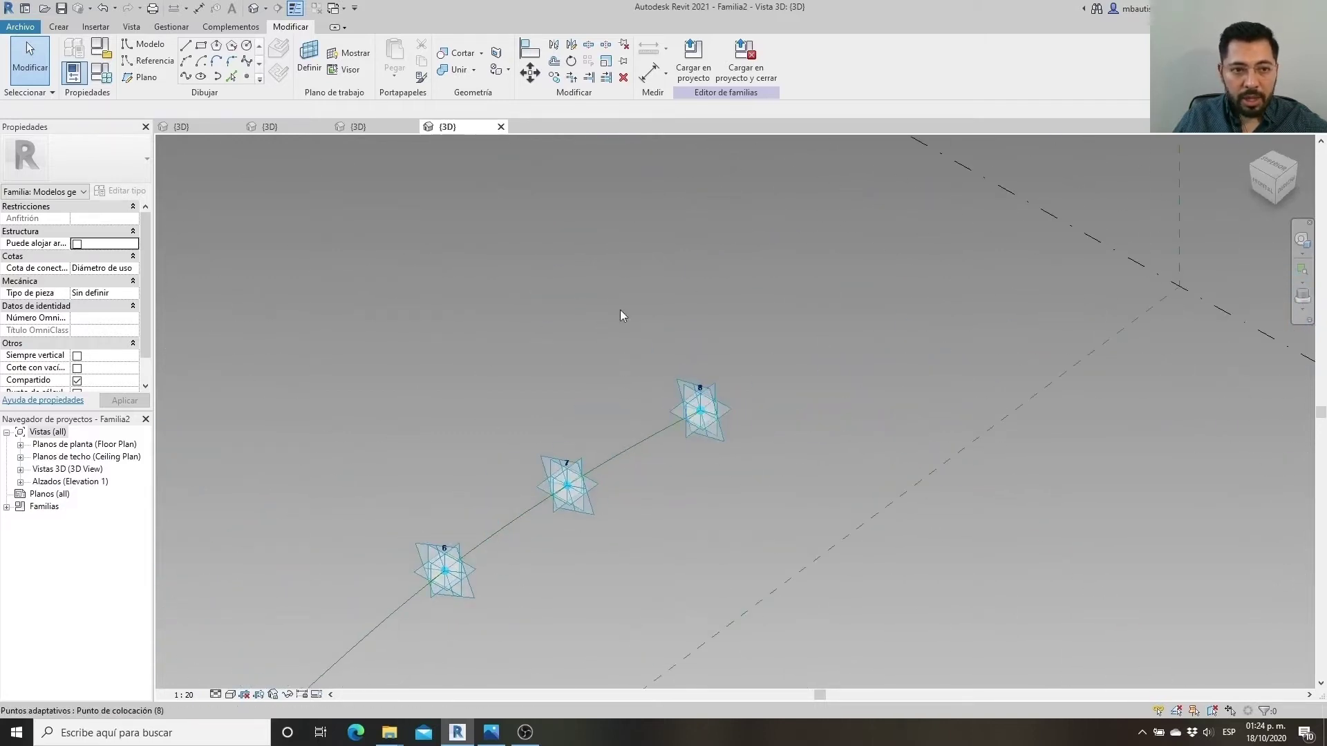
{"action": "left_click", "coordinate": [147, 61]}
{"action": "left_click", "coordinate": [247, 44]}
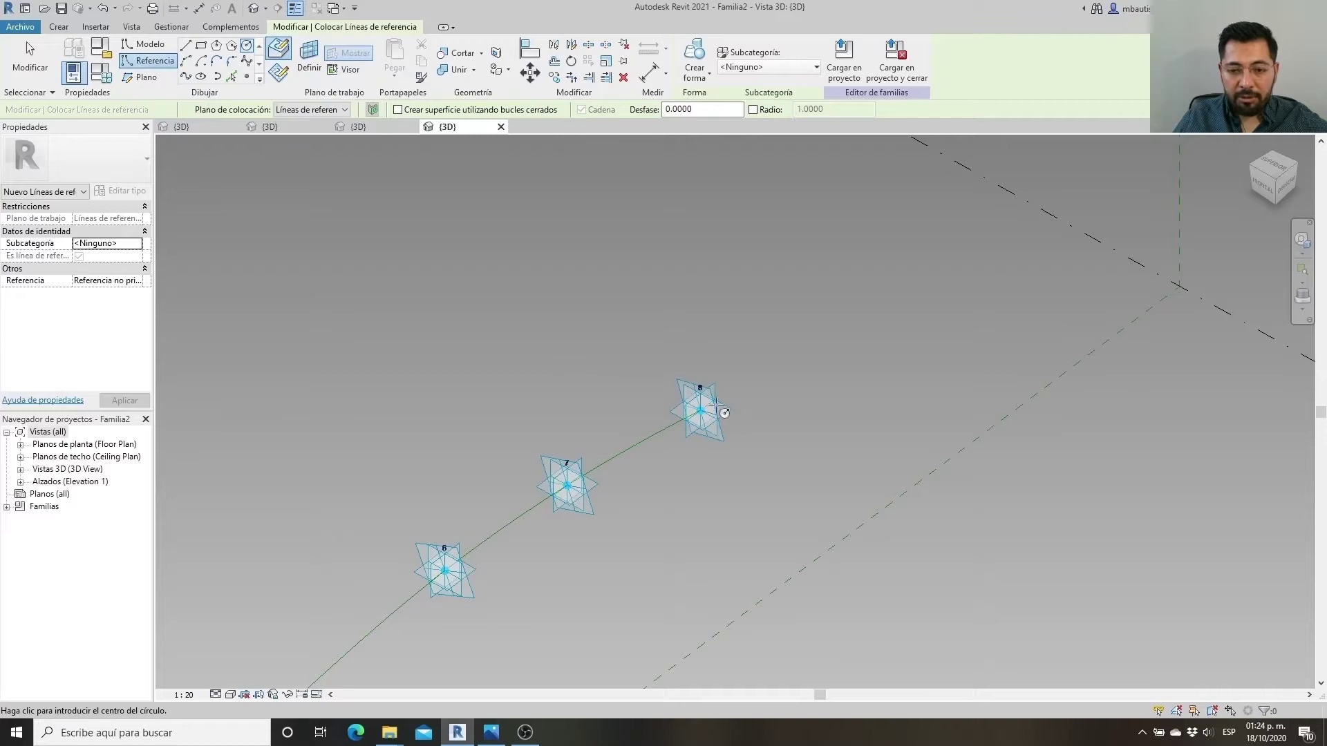
{"action": "left_click", "coordinate": [313, 56]}
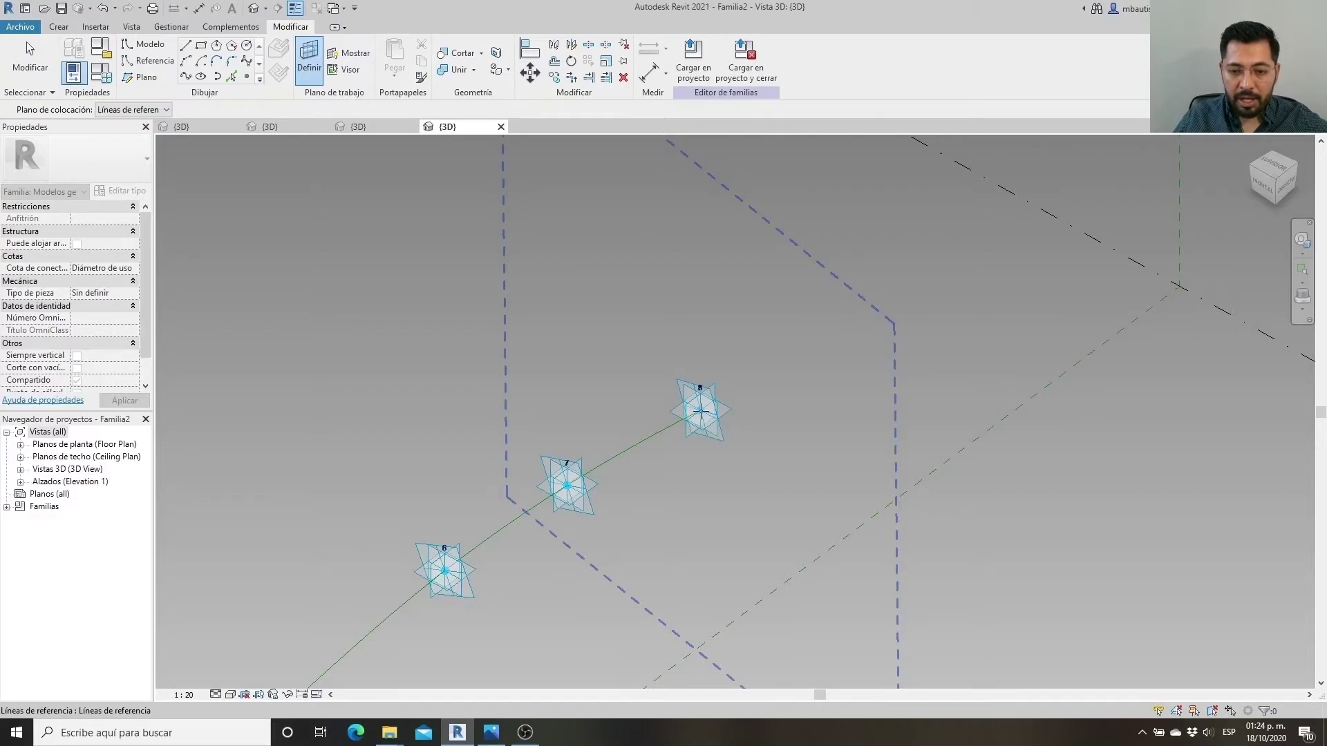
{"action": "left_click", "coordinate": [700, 410]}
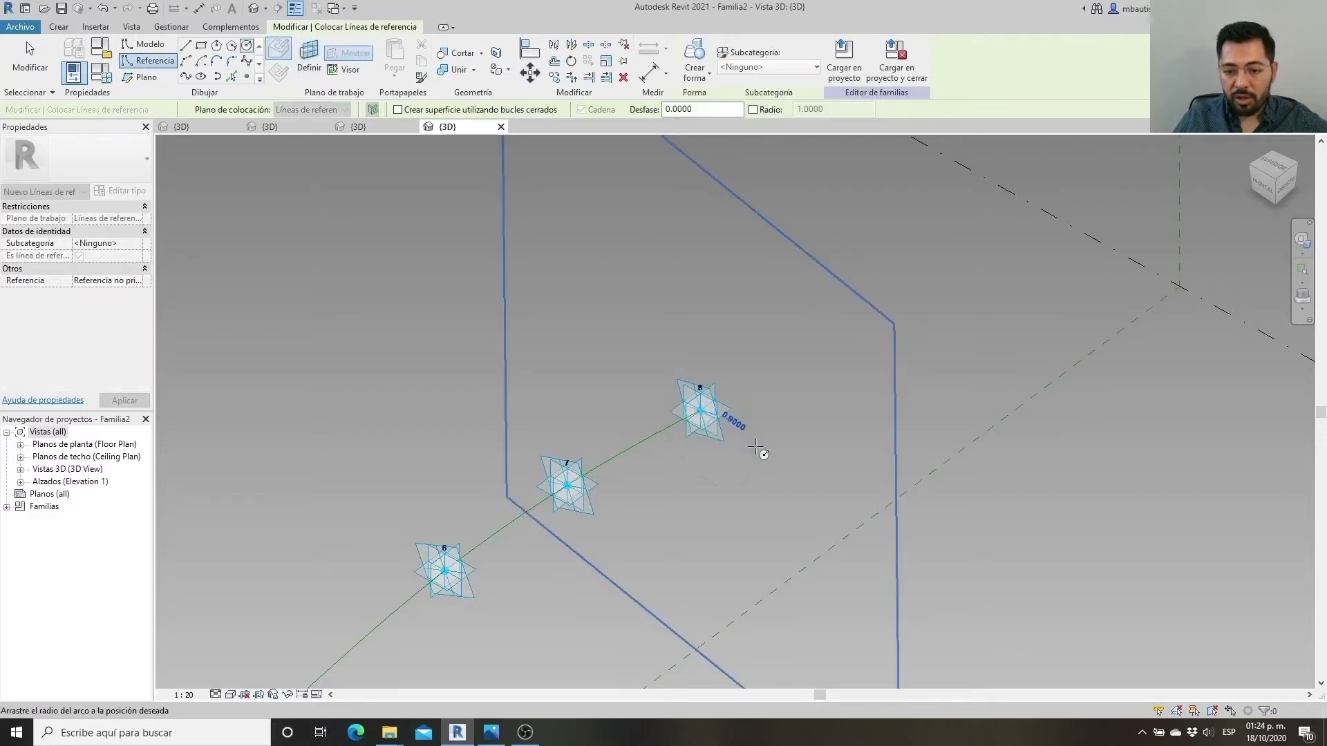
{"action": "type", "text": "0.6"}
{"action": "key", "text": "Return"}
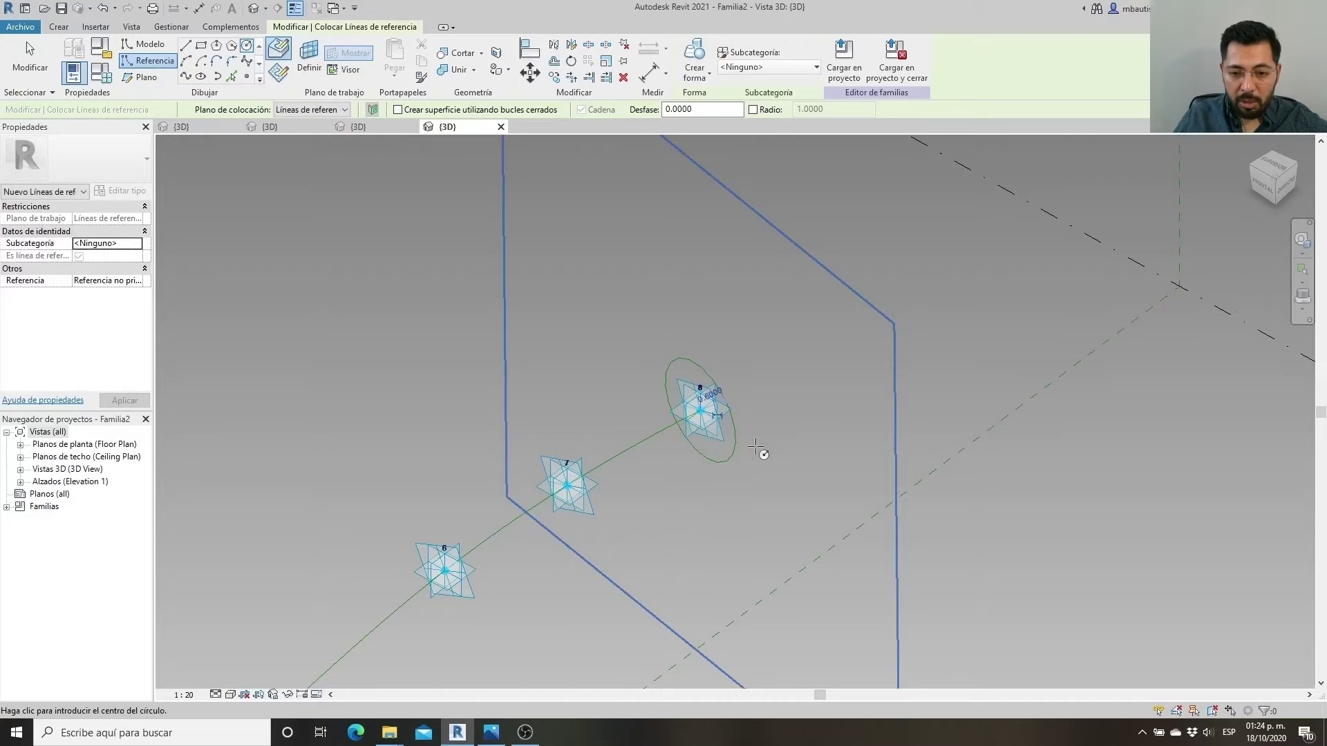
{"action": "key", "text": "Escape"}
{"action": "key", "text": "Escape"}
Make point 1's circle radius a permanent 0.60 radial dimension
{"action": "middle_click_drag", "start_coordinate": [728, 506], "coordinate": [765, 498], "text": "shift"}
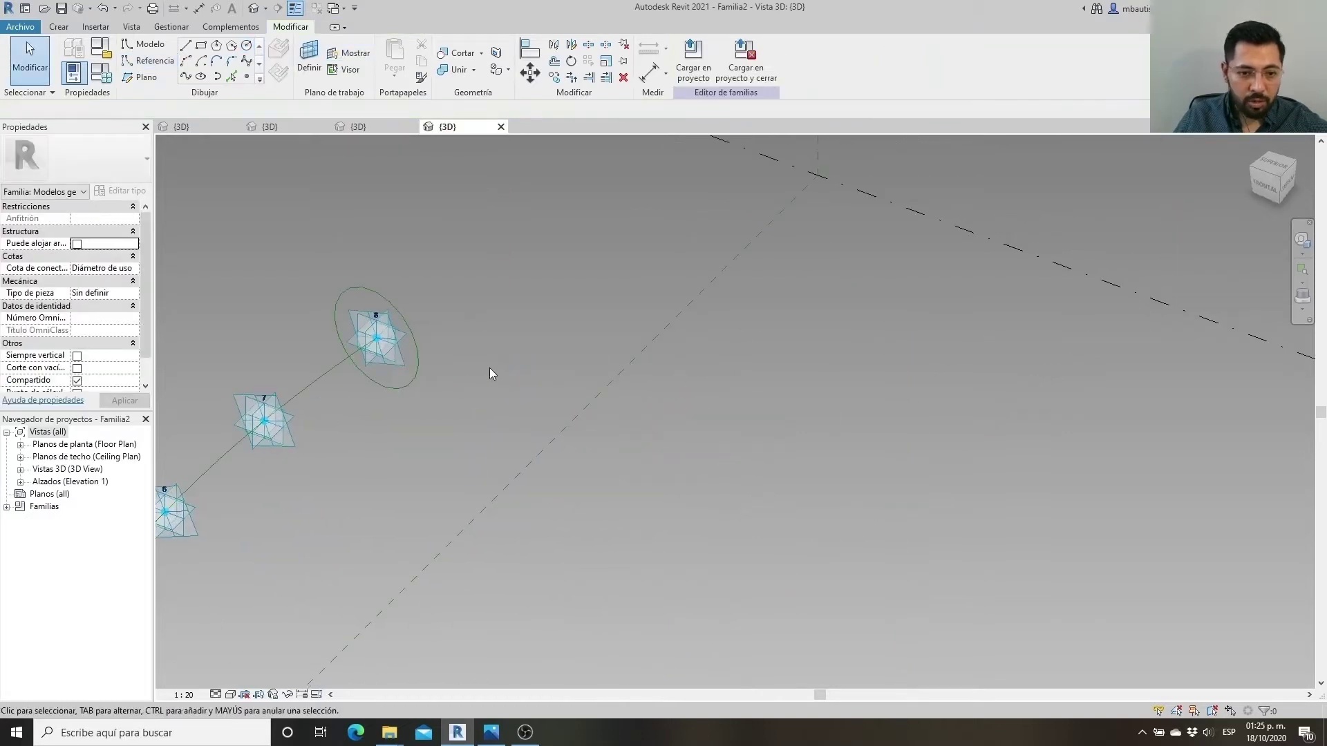
{"action": "middle_click_drag", "start_coordinate": [490, 373], "coordinate": [785, 415]}
{"action": "left_click", "coordinate": [711, 413]}
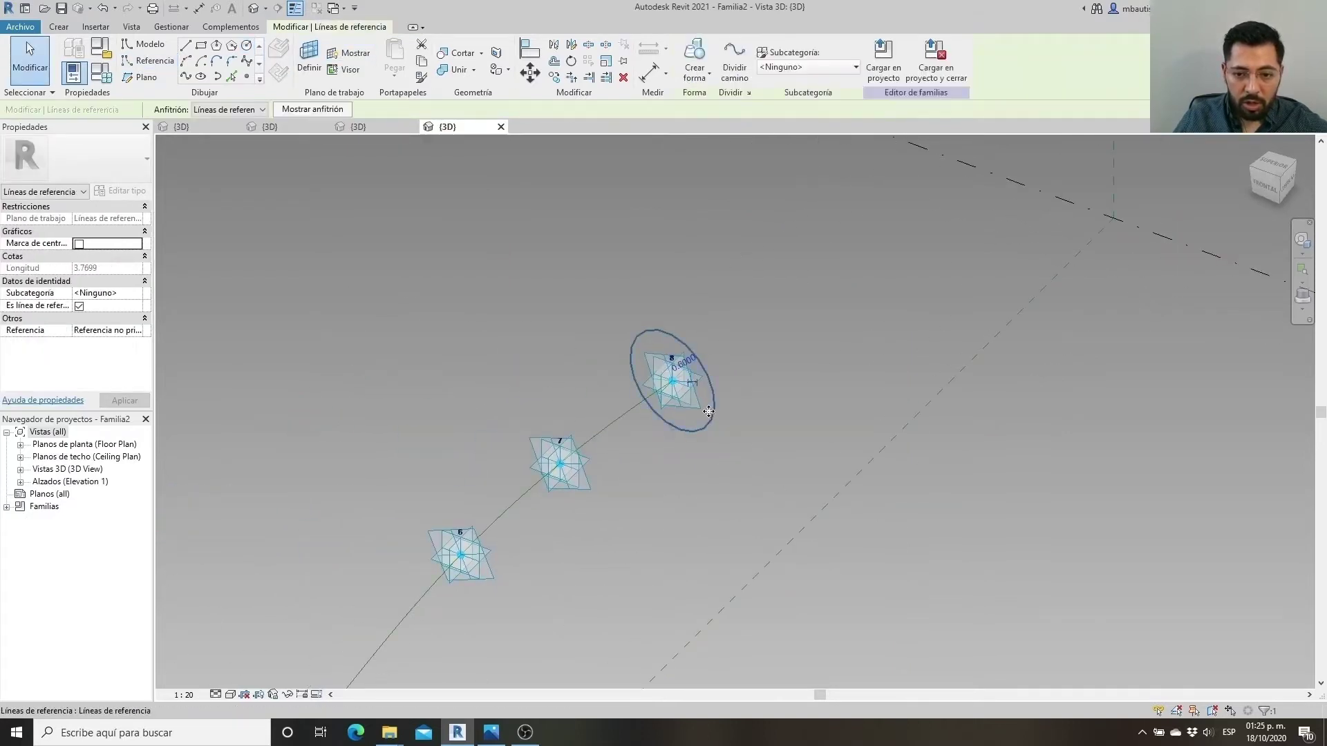
{"action": "mouse_move", "coordinate": [681, 355]}
{"action": "middle_mouse_down", "text": "shift"}
{"action": "mouse_move", "coordinate": [864, 282]}
{"action": "mouse_move", "coordinate": [840, 307]}
{"action": "middle_mouse_up", "text": "shift"}
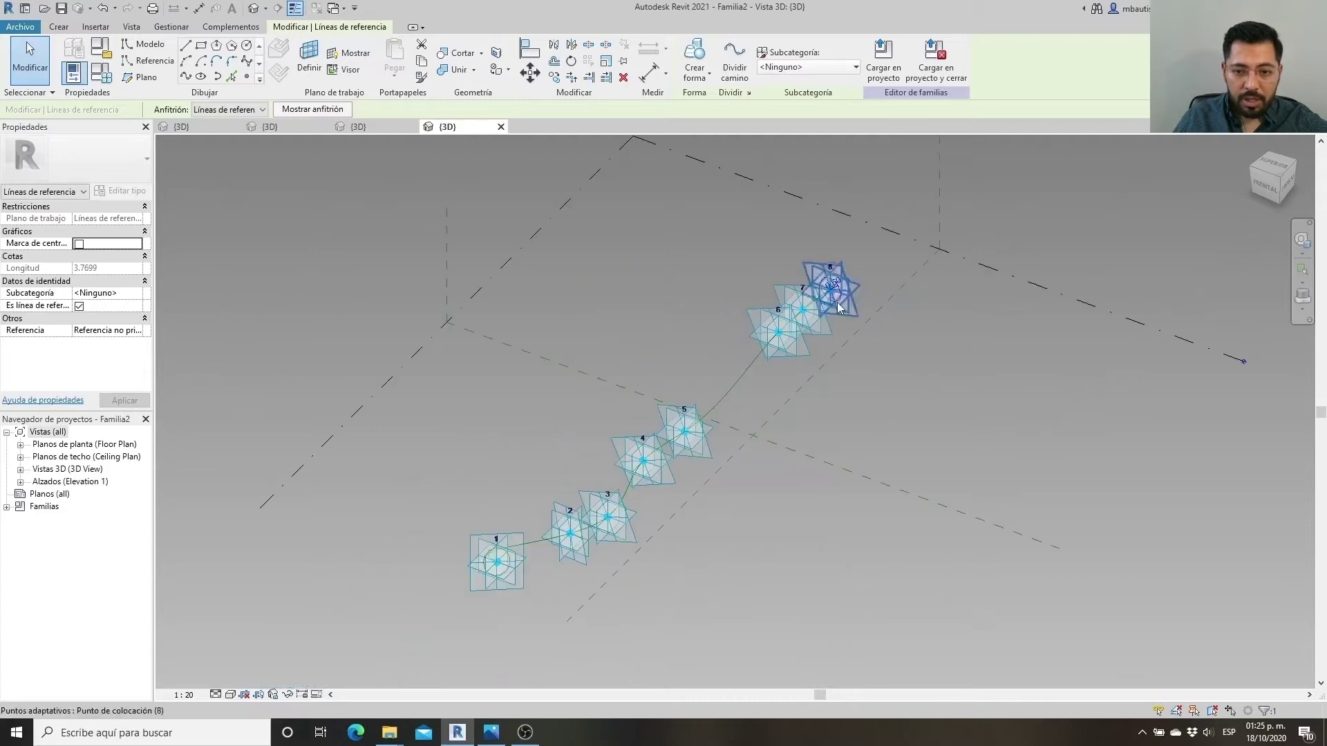
{"action": "scroll", "coordinate": [462, 591], "scroll_direction": "up", "scroll_amount": 3}
{"action": "scroll", "coordinate": [564, 569], "scroll_direction": "up", "scroll_amount": 3}
{"action": "left_click", "coordinate": [531, 530]}
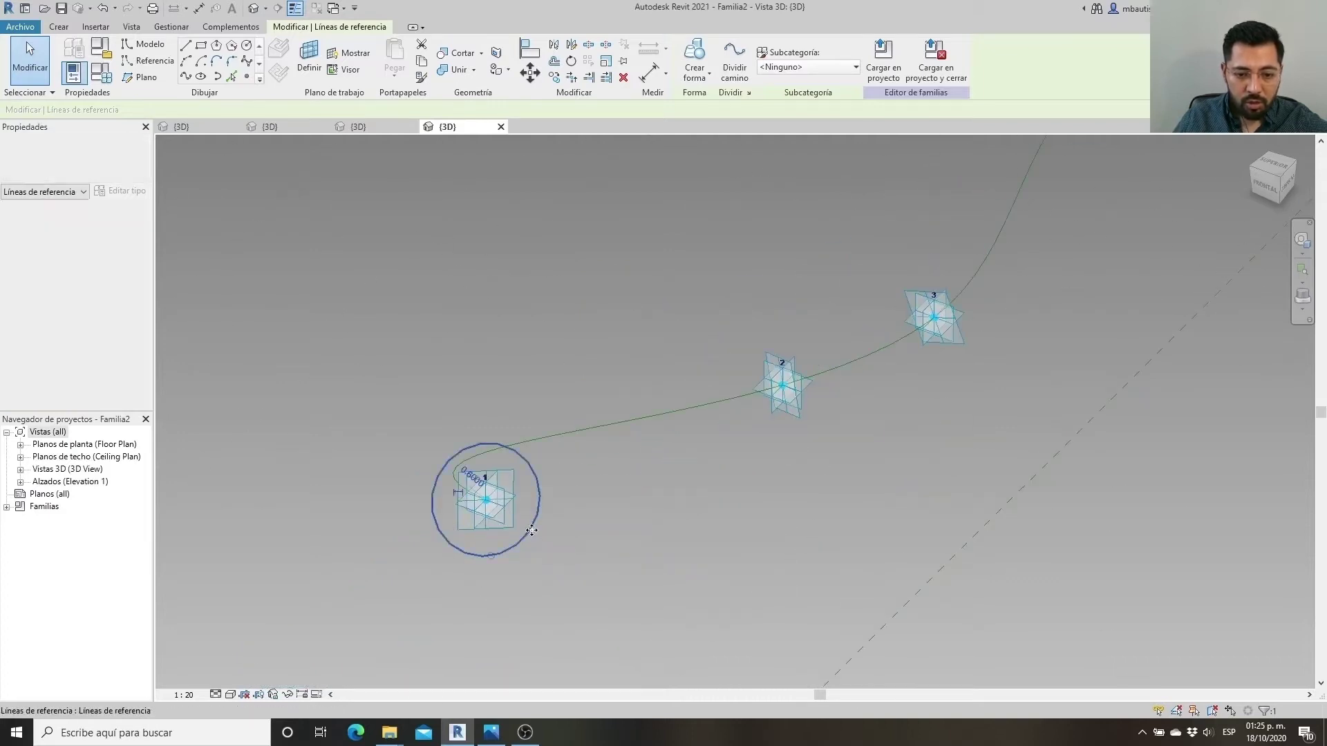
{"action": "scroll", "coordinate": [532, 530], "scroll_direction": "up", "scroll_amount": 3}
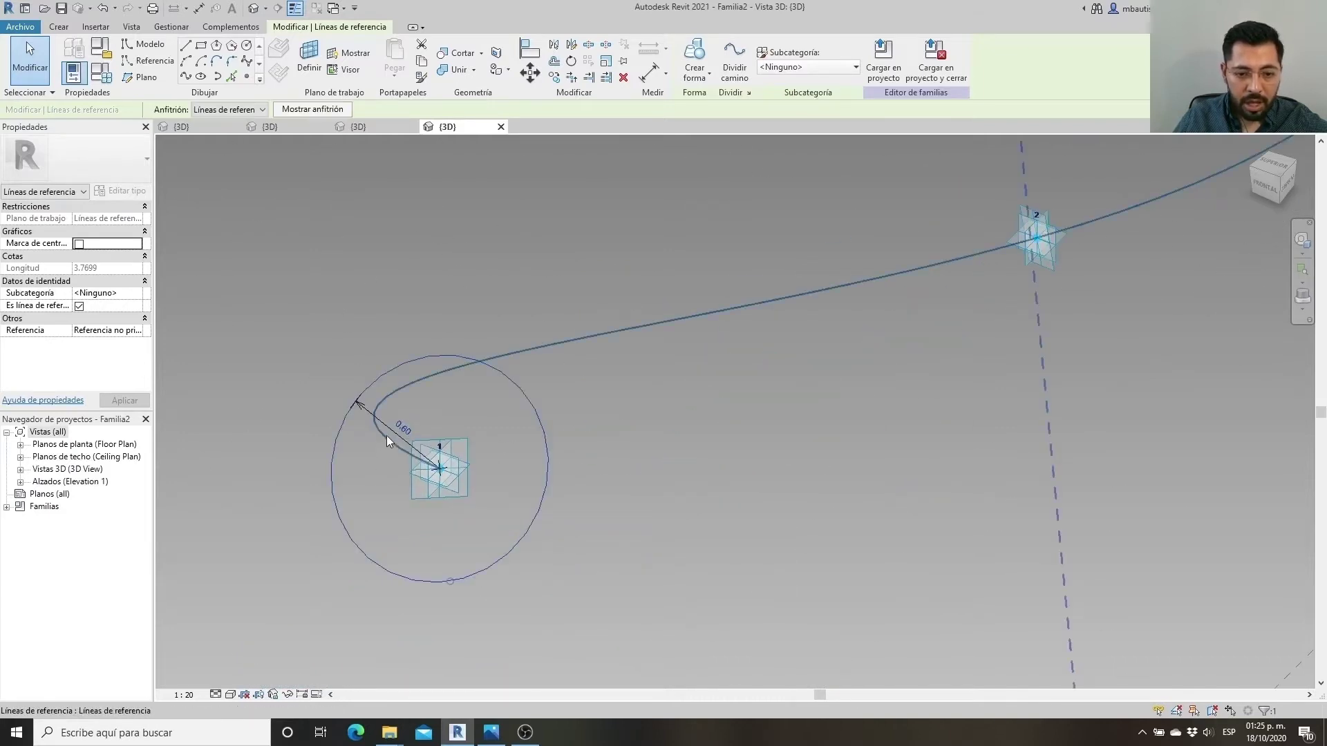
{"action": "left_click", "coordinate": [387, 429]}
{"action": "scroll", "coordinate": [379, 537], "scroll_direction": "down", "scroll_amount": 1}
{"action": "scroll", "coordinate": [379, 537], "scroll_direction": "down", "scroll_amount": 5}
{"action": "middle_click_drag", "start_coordinate": [657, 427], "coordinate": [702, 568]}
{"action": "scroll", "coordinate": [881, 307], "scroll_direction": "down", "scroll_amount": 2}
{"action": "scroll", "coordinate": [855, 377], "scroll_direction": "up", "scroll_amount": 4}
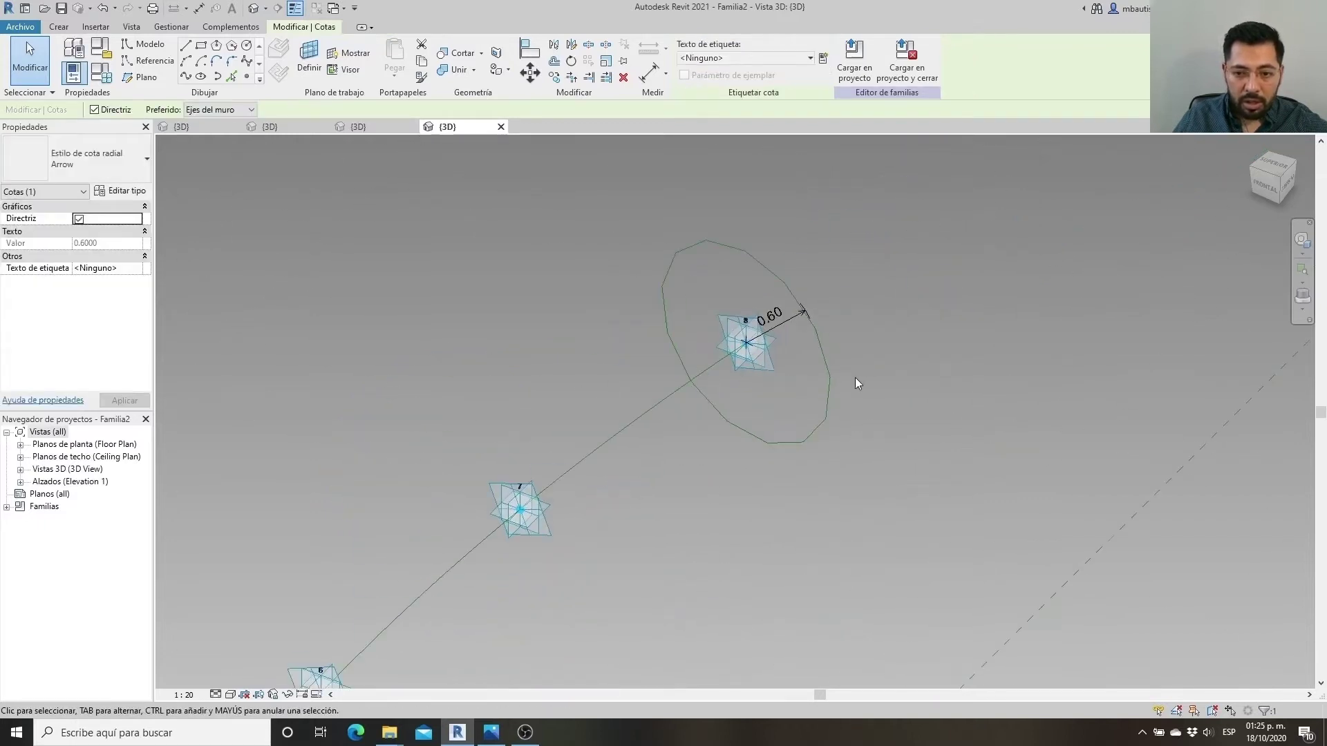
Label both radius dimensions with new parameter Radio estructura, grouped under Restricciones
{"action": "left_click", "coordinate": [790, 317], "text": "ctrl"}
{"action": "left_click", "coordinate": [823, 60]}
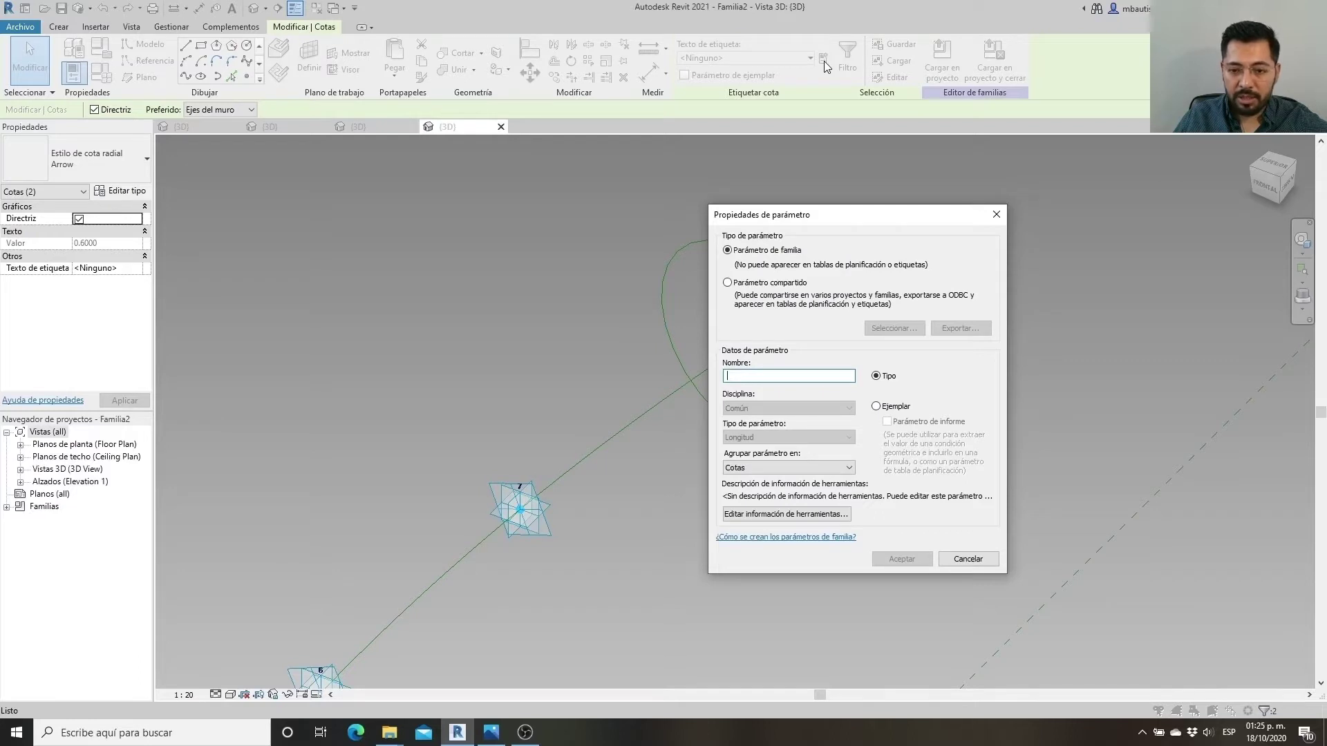
{"action": "type", "text": "Radio estructural"}
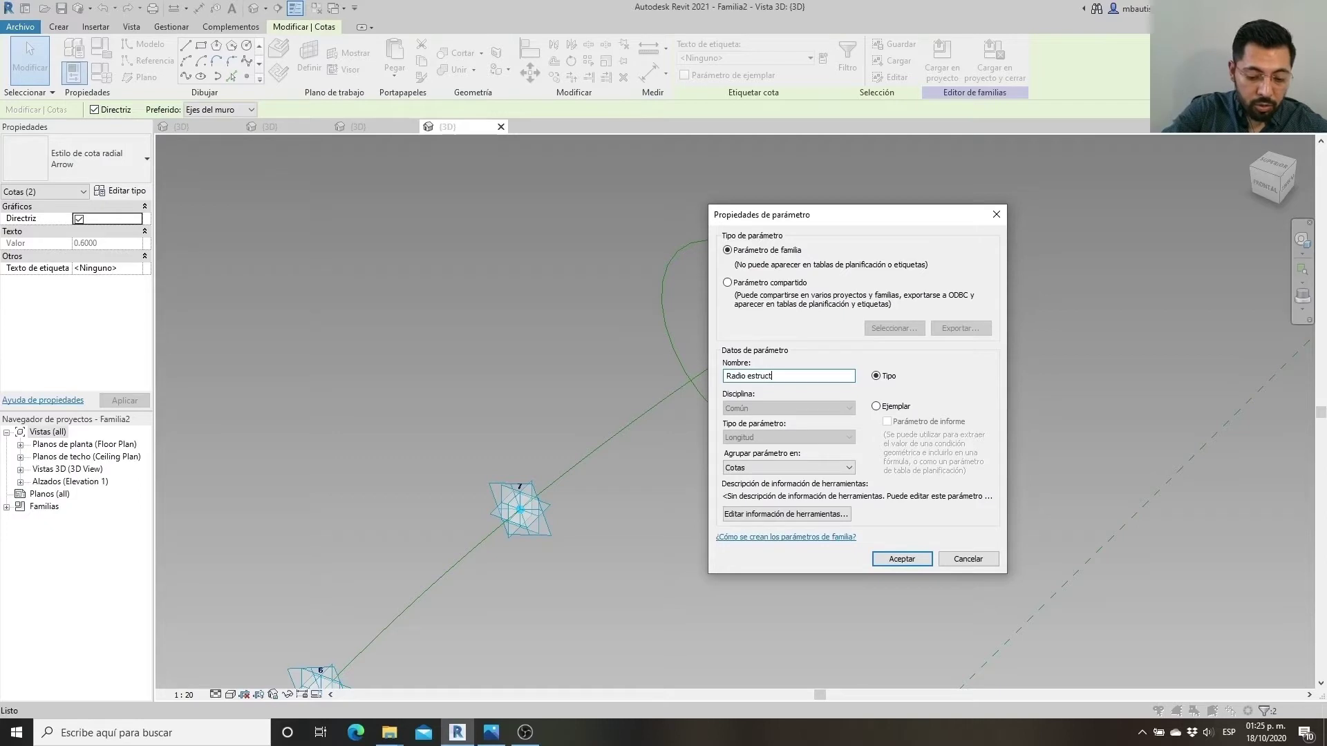
{"action": "left_click", "coordinate": [822, 470]}
{"action": "scroll", "coordinate": [788, 511], "scroll_direction": "down", "scroll_amount": 3}
{"action": "scroll", "coordinate": [788, 526], "scroll_direction": "down", "scroll_amount": 2}
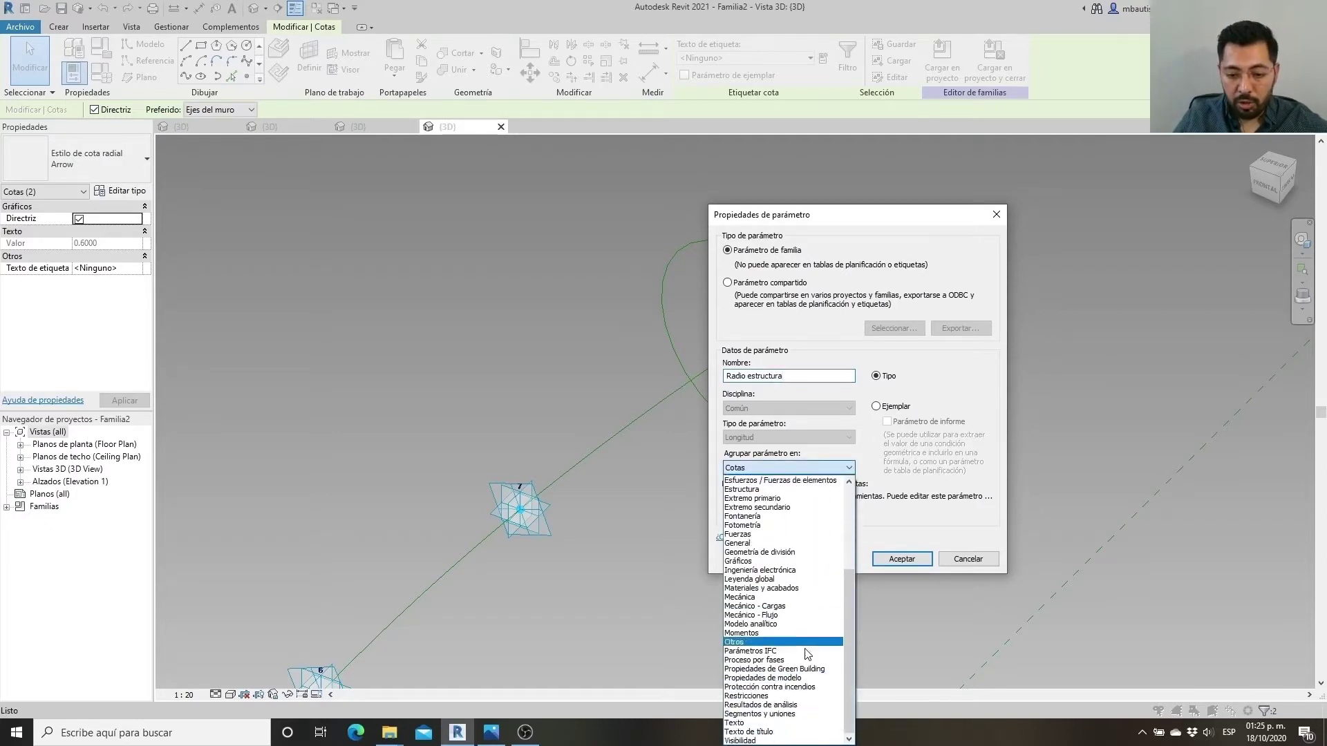
{"action": "left_click", "coordinate": [783, 697]}
{"action": "left_click", "coordinate": [903, 559]}
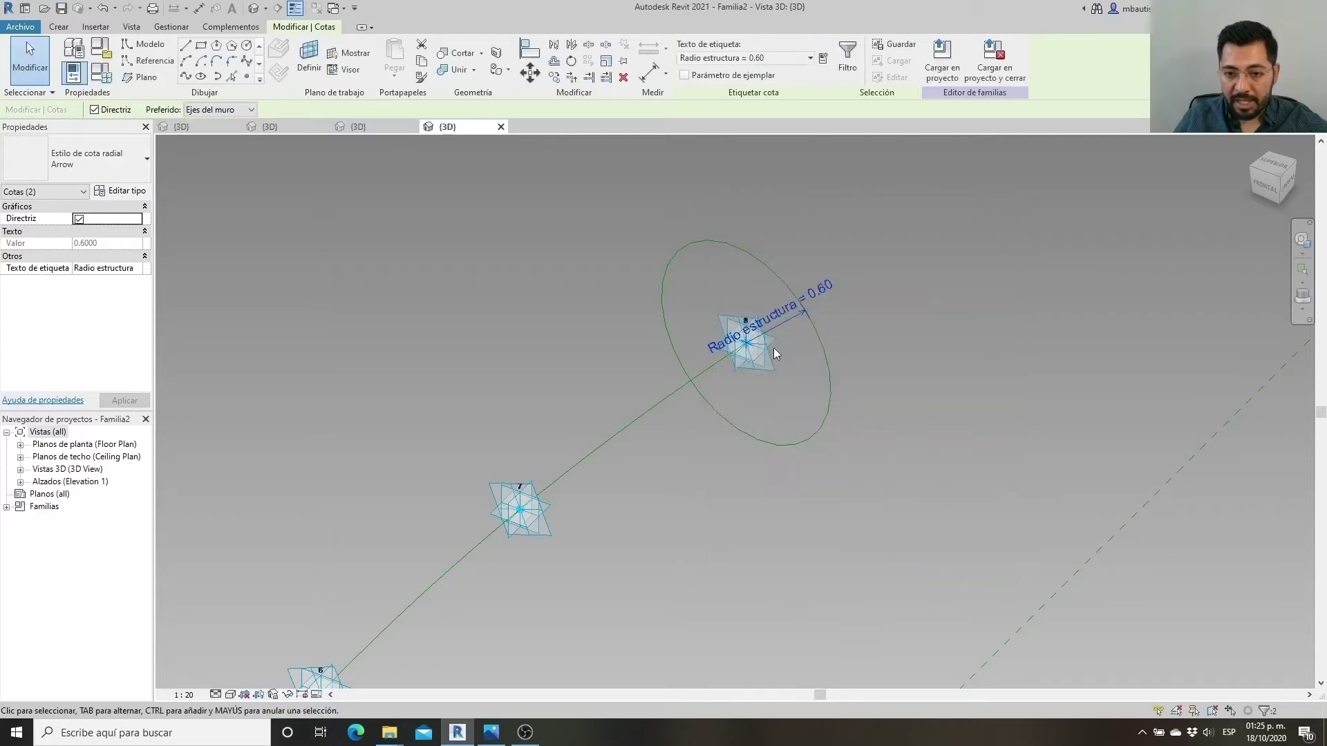
Select point 8's circle and zoom to inspect its labelled radius
{"action": "left_click", "coordinate": [836, 402]}
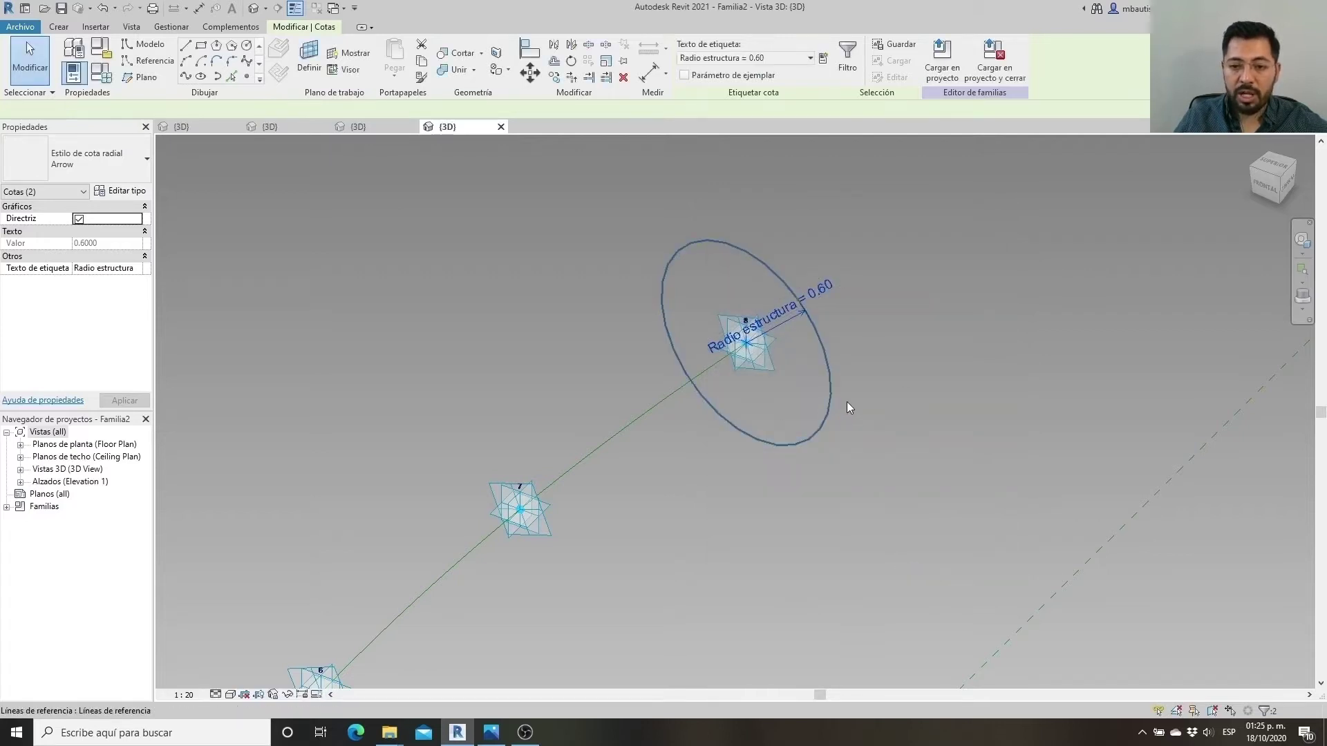
{"action": "scroll", "coordinate": [1009, 302], "scroll_direction": "down", "scroll_amount": 3}
{"action": "scroll", "coordinate": [1010, 301], "scroll_direction": "down", "scroll_amount": 2}
{"action": "scroll", "coordinate": [1008, 303], "scroll_direction": "down", "scroll_amount": 2}
{"action": "scroll", "coordinate": [754, 535], "scroll_direction": "up", "scroll_amount": 3}
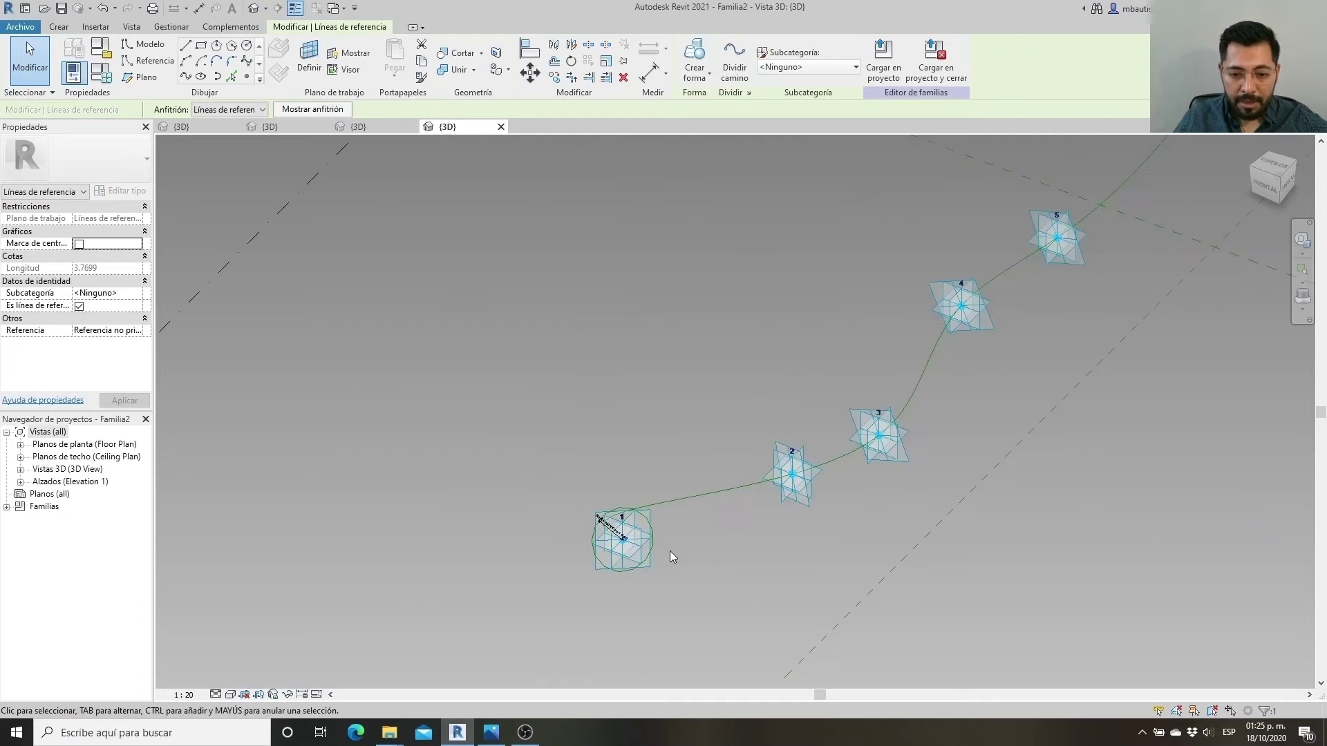
Create a solid tube form from the spline and its two reference circles
{"action": "left_click", "coordinate": [728, 488]}
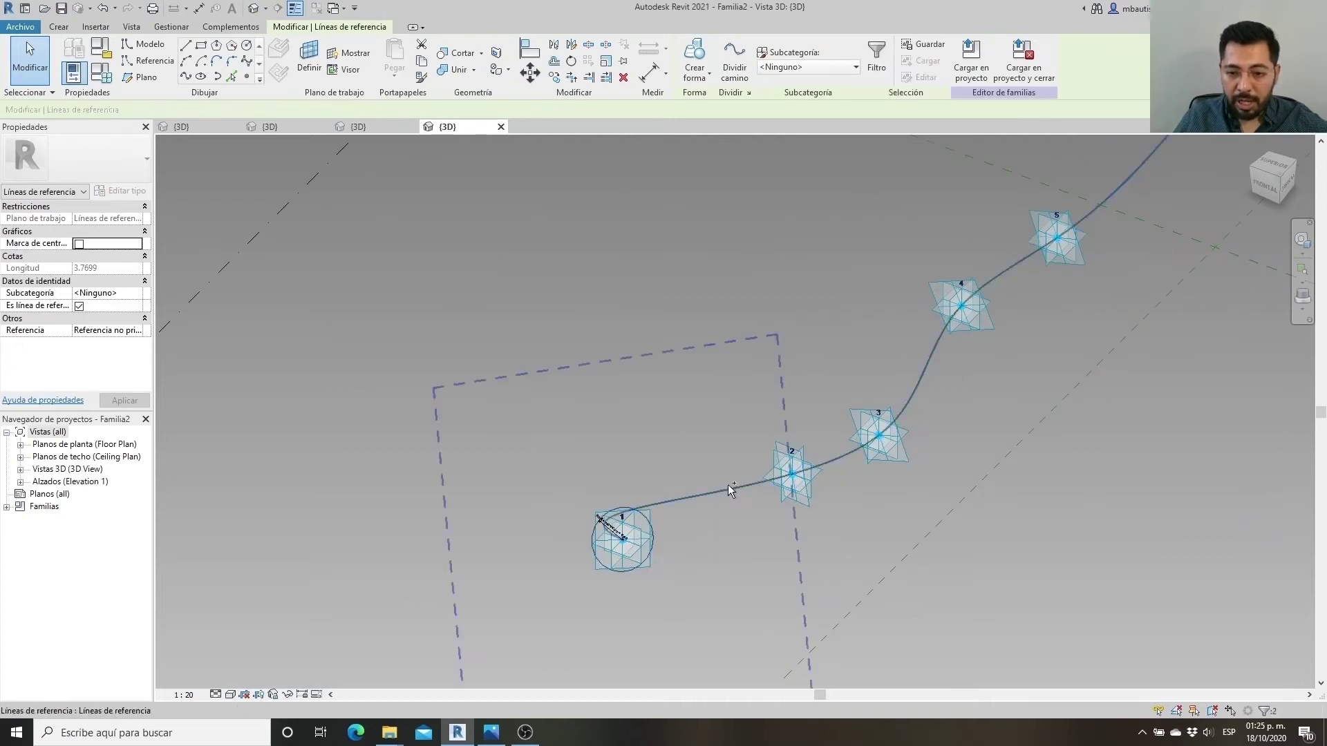
{"action": "left_click", "coordinate": [695, 69]}
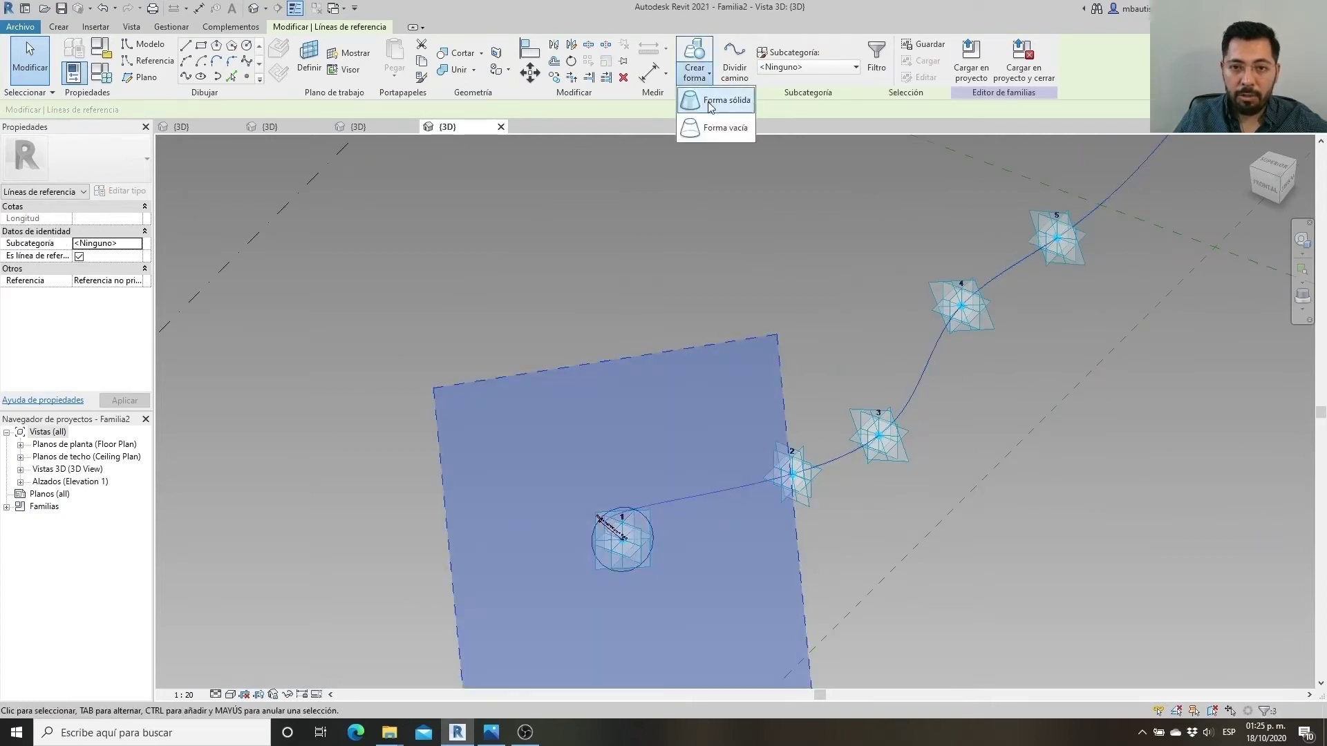
{"action": "left_click", "coordinate": [708, 97]}
{"action": "scroll", "coordinate": [647, 394], "scroll_direction": "down", "scroll_amount": 3}
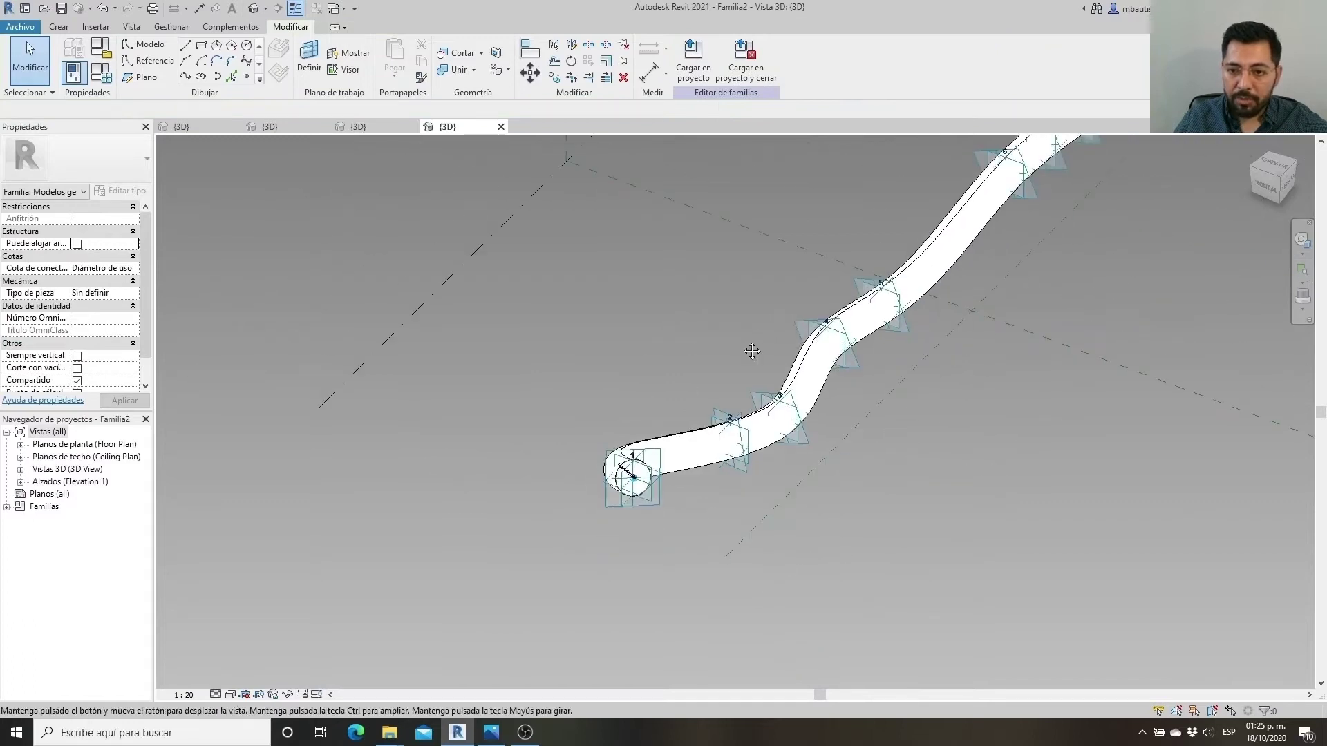
{"action": "middle_click_drag", "start_coordinate": [750, 350], "coordinate": [694, 476]}
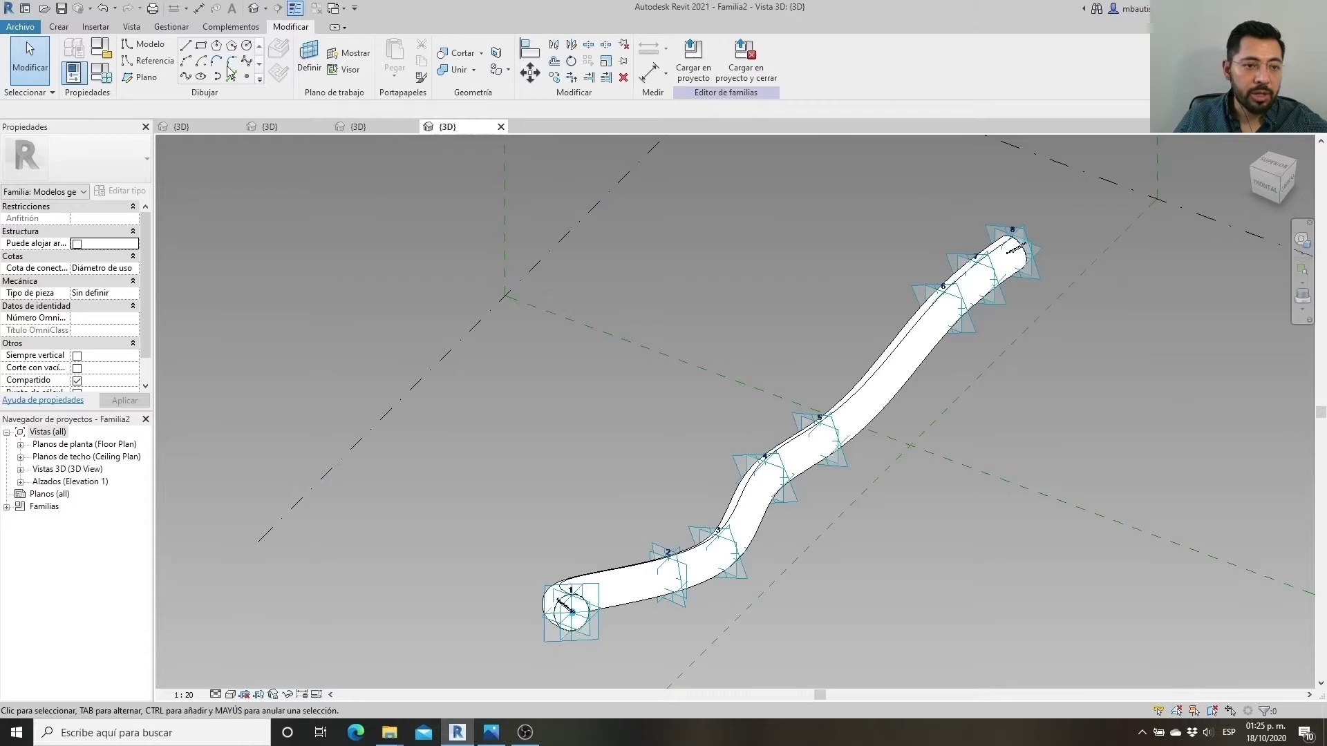
Set Radio estructura to 0.05 in Family Types to thin the tube
{"action": "left_click", "coordinate": [103, 73]}
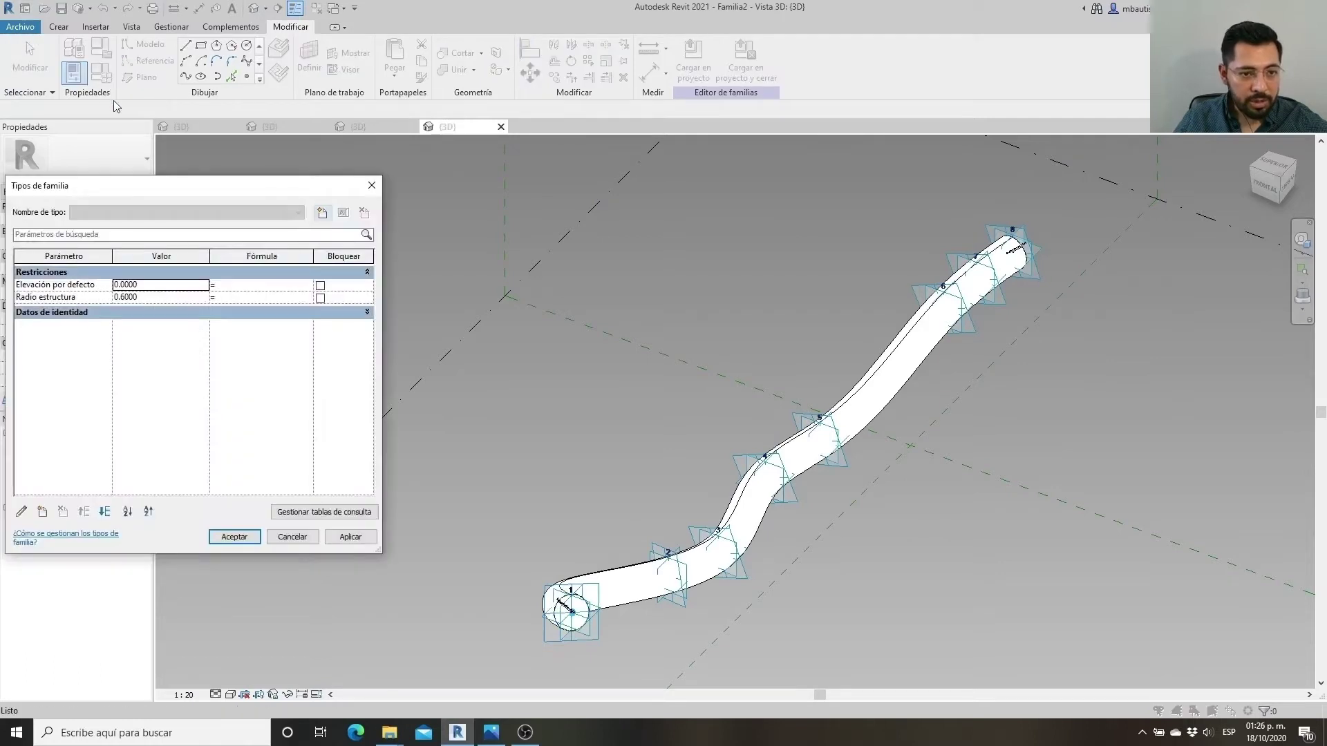
{"action": "double_click", "coordinate": [163, 297]}
{"action": "type", "text": "."}
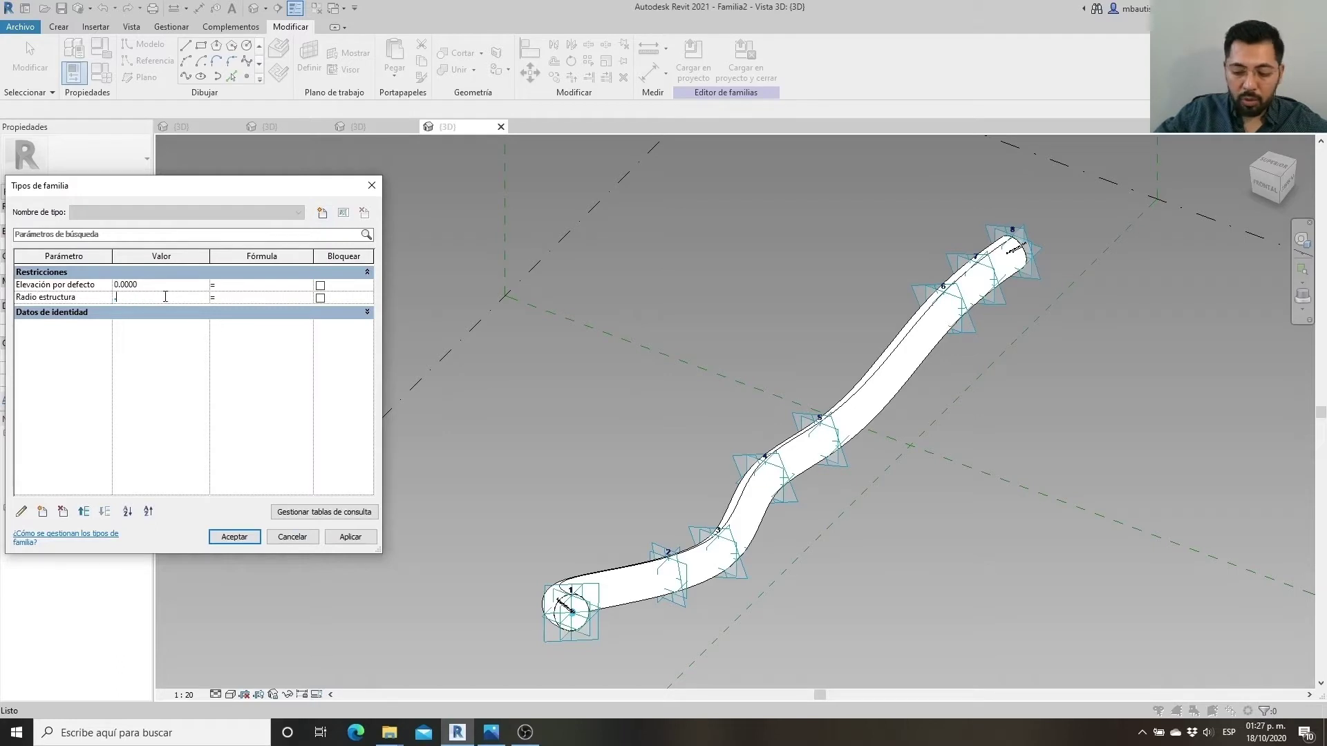
{"action": "type", "text": "05"}
{"action": "left_click", "coordinate": [235, 538]}
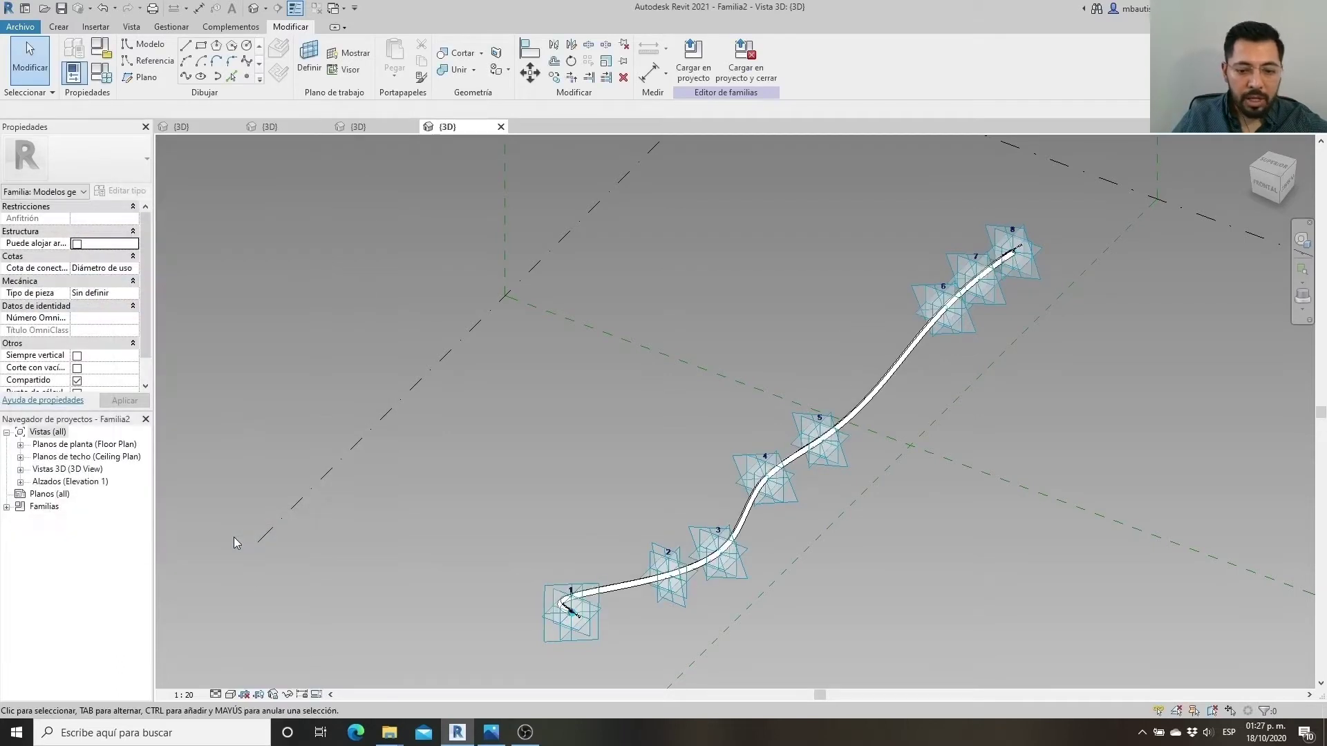
{"action": "mouse_move", "coordinate": [676, 643]}
{"action": "middle_mouse_down"}
{"action": "mouse_move", "coordinate": [652, 541]}
{"action": "mouse_move", "coordinate": [698, 467]}
{"action": "mouse_move", "coordinate": [703, 536]}
{"action": "middle_mouse_up"}
Drag adaptive point 5 up-left and adaptive point 4 to the right to reshape the thin tube
{"action": "left_click", "coordinate": [791, 343]}
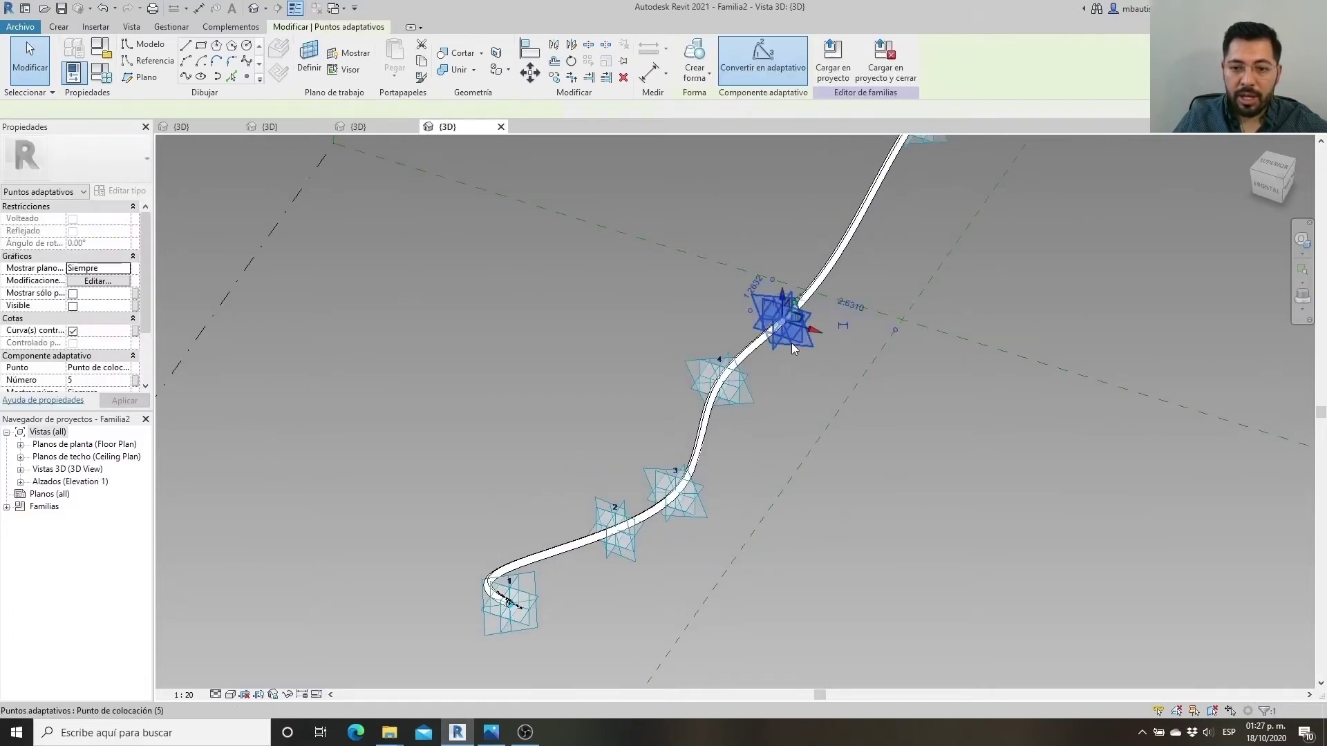
{"action": "left_click_drag", "start_coordinate": [791, 343], "coordinate": [750, 324]}
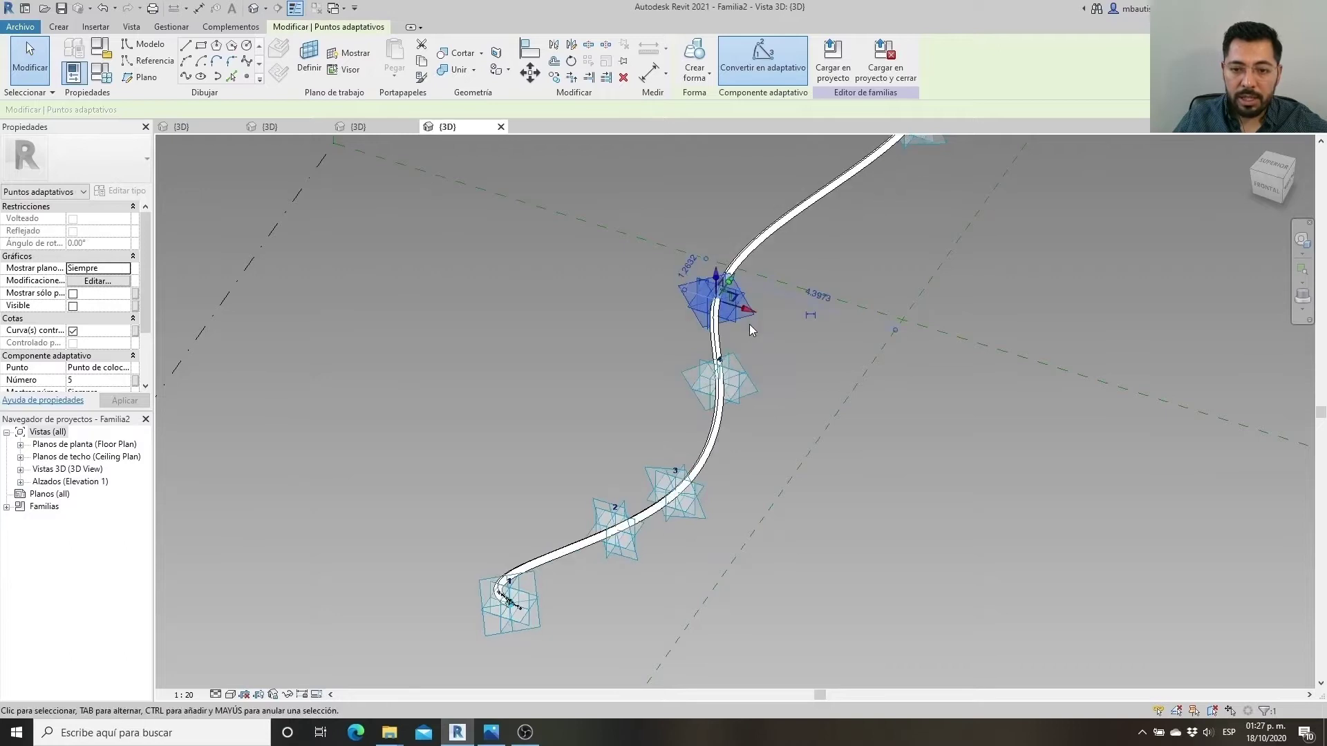
{"action": "left_click", "coordinate": [746, 391]}
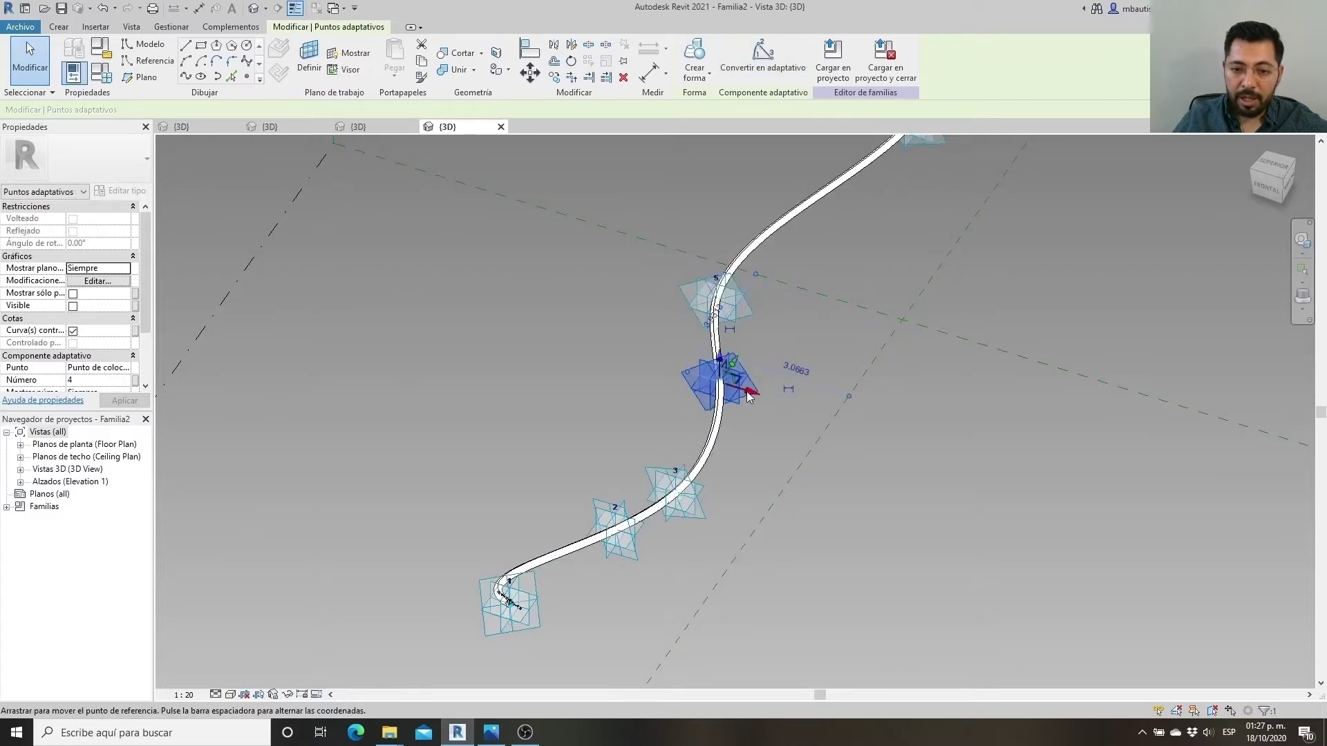
{"action": "left_click", "coordinate": [720, 359]}
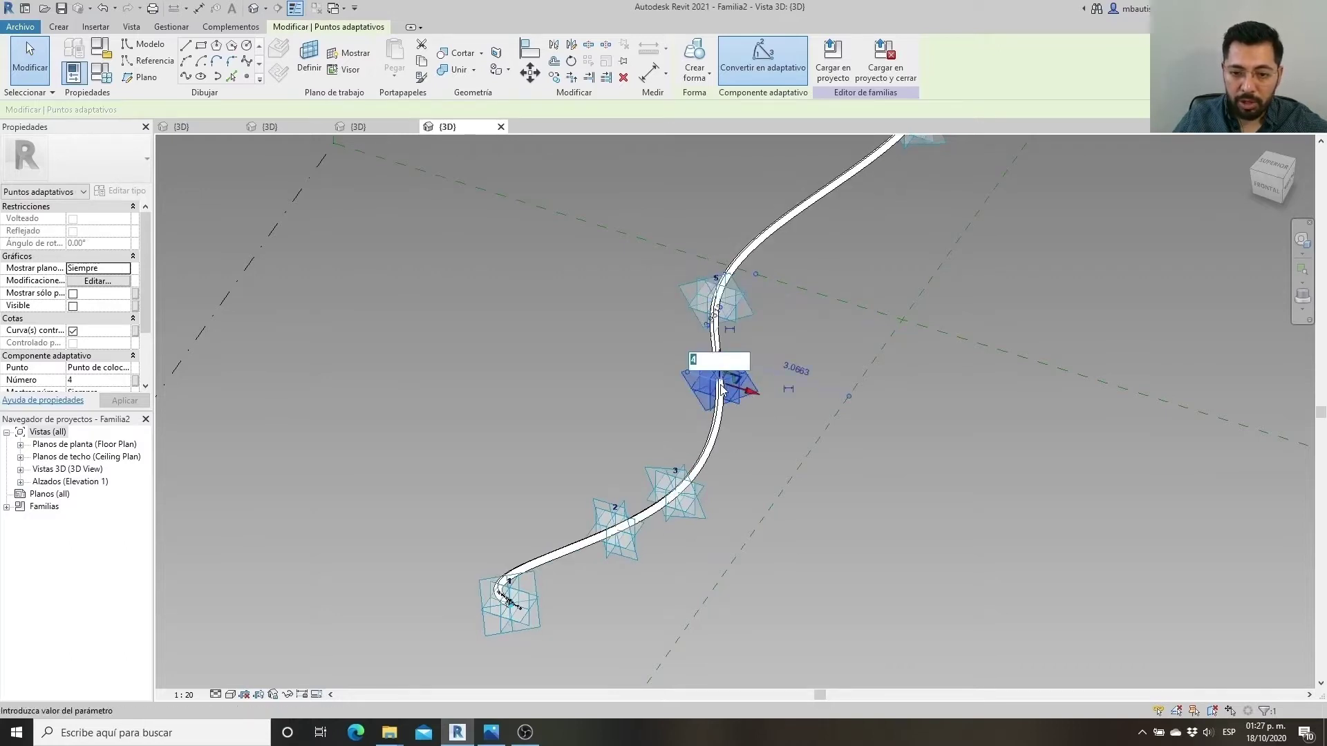
{"action": "left_click_drag", "start_coordinate": [721, 388], "coordinate": [763, 394]}
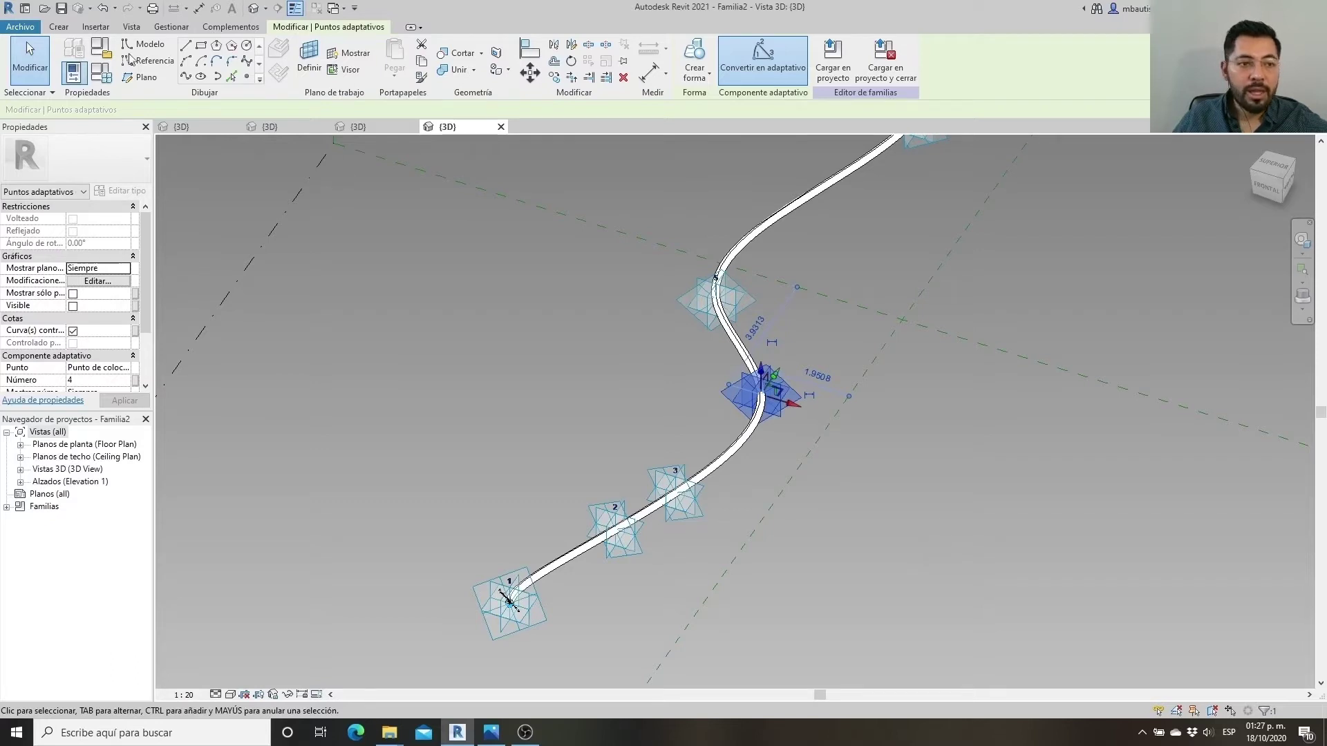
Save the family as 'Estructura perimetral' and load it into Lona paramétrica.rvt
{"action": "left_click", "coordinate": [21, 26]}
{"action": "mouse_move", "coordinate": [52, 193]}
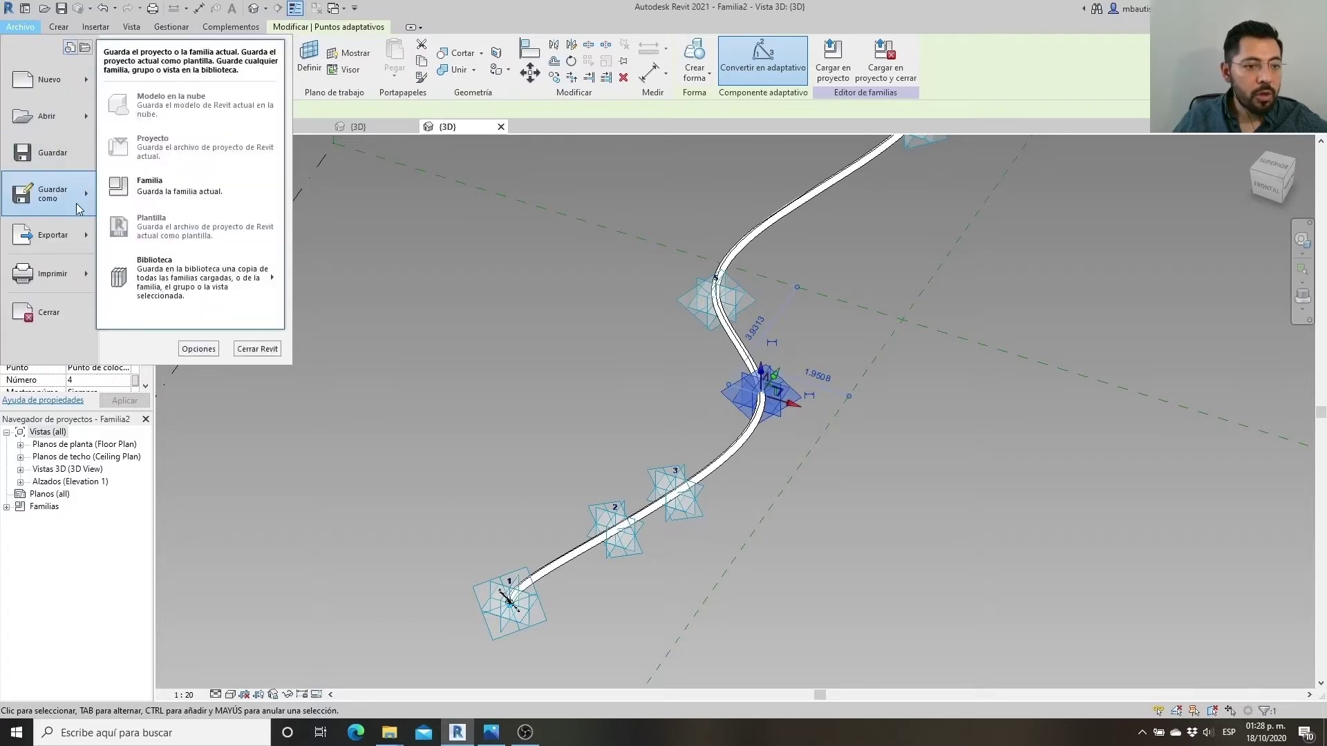
{"action": "left_click", "coordinate": [179, 197]}
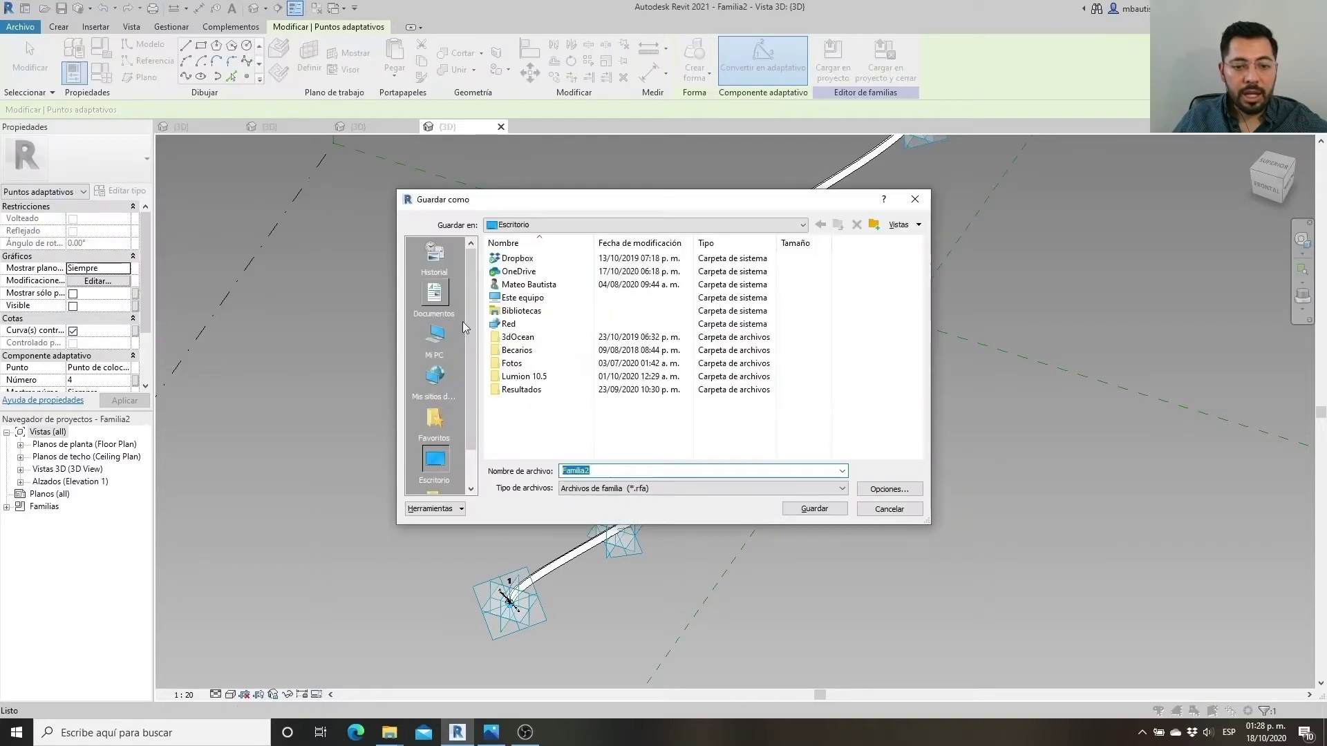
{"action": "type", "text": "Estructura perimetral"}
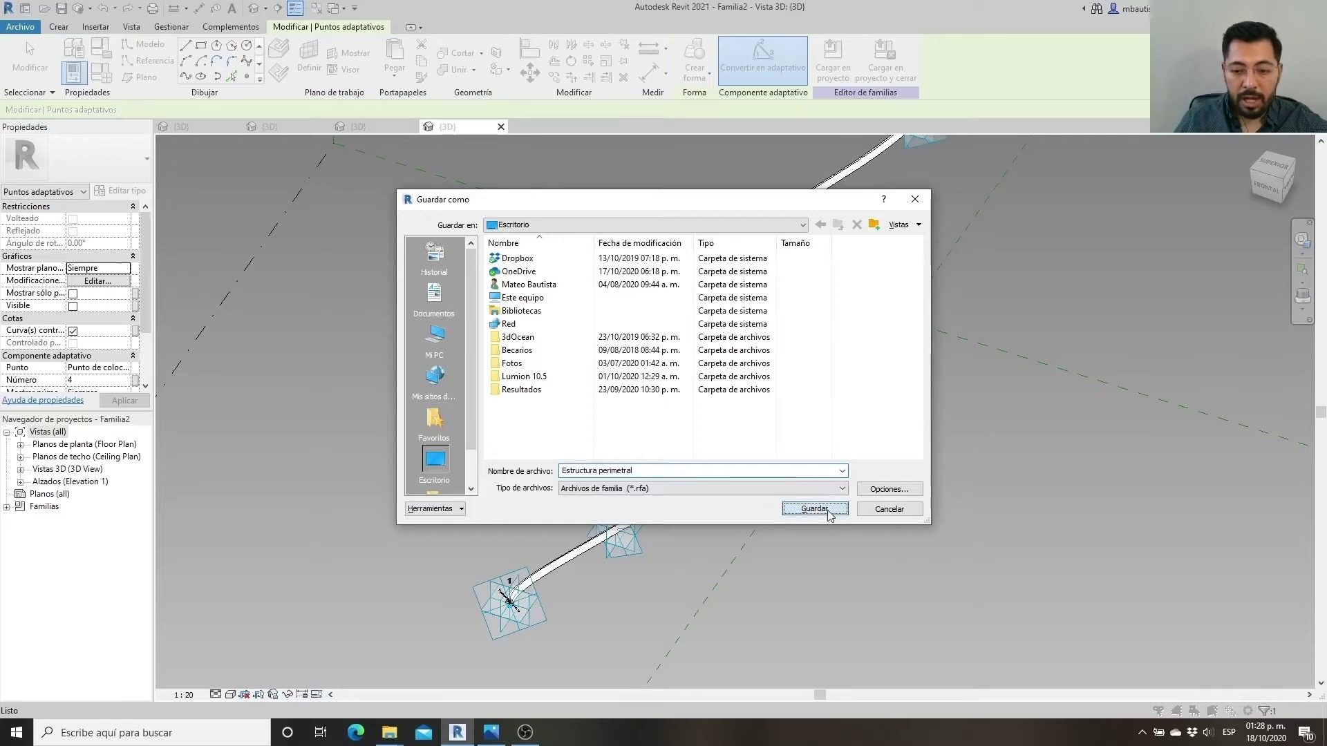
{"action": "left_click", "coordinate": [828, 510]}
{"action": "left_click", "coordinate": [699, 72]}
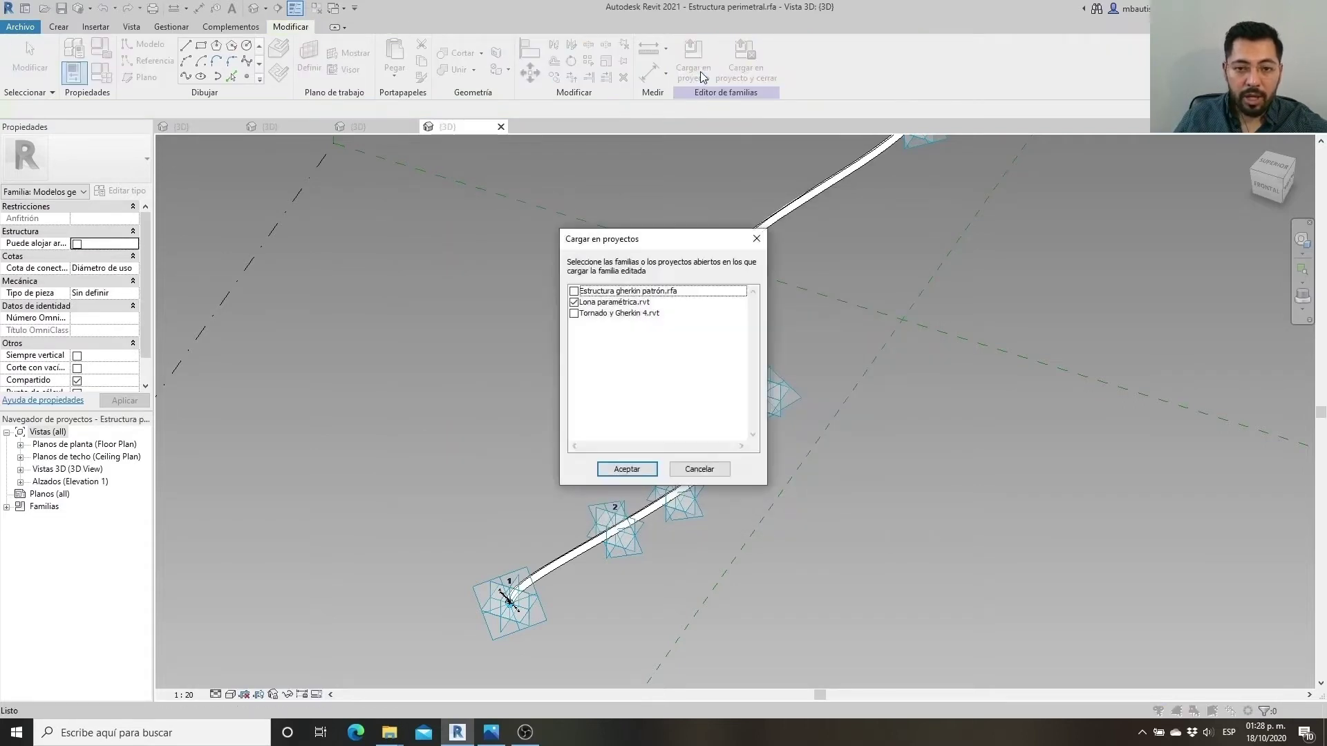
{"action": "left_click", "coordinate": [618, 472]}
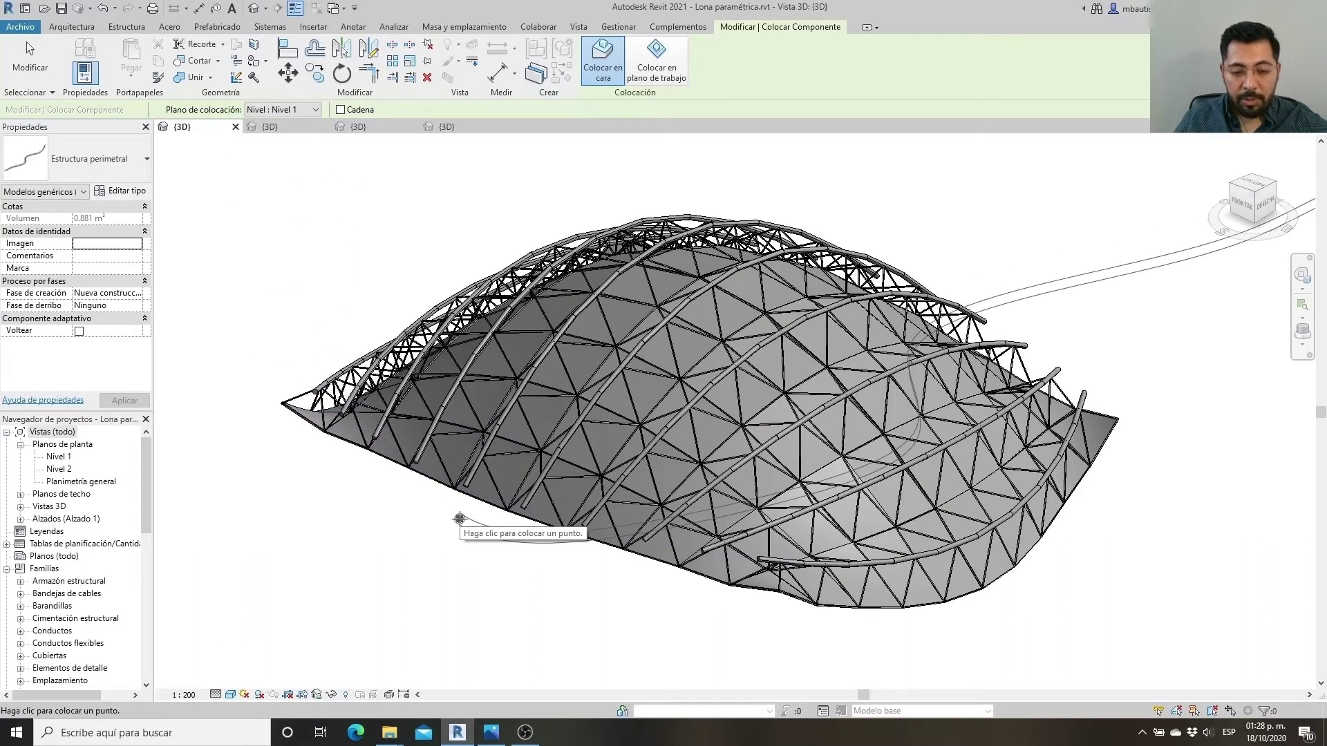
Open the Lona paramétrica canopy mass for in-place editing
{"action": "key", "text": "Escape"}
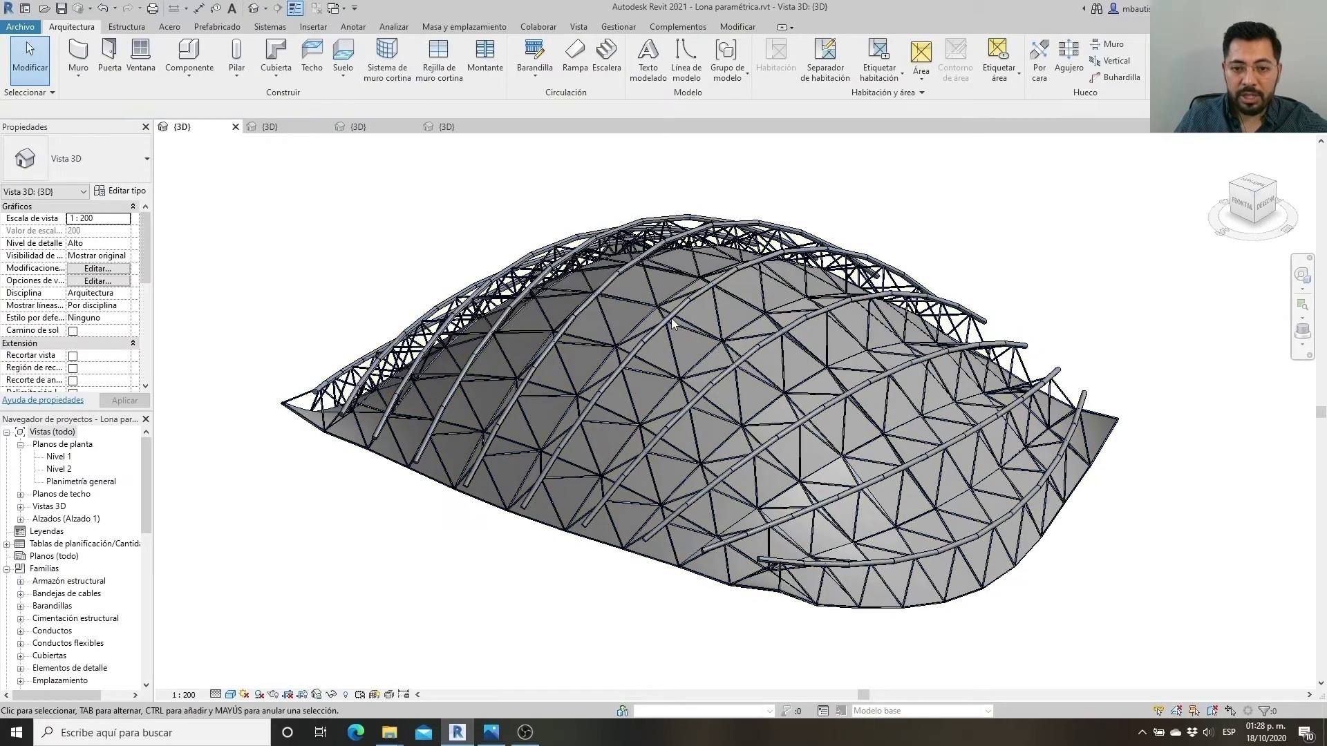
{"action": "left_click", "coordinate": [667, 328]}
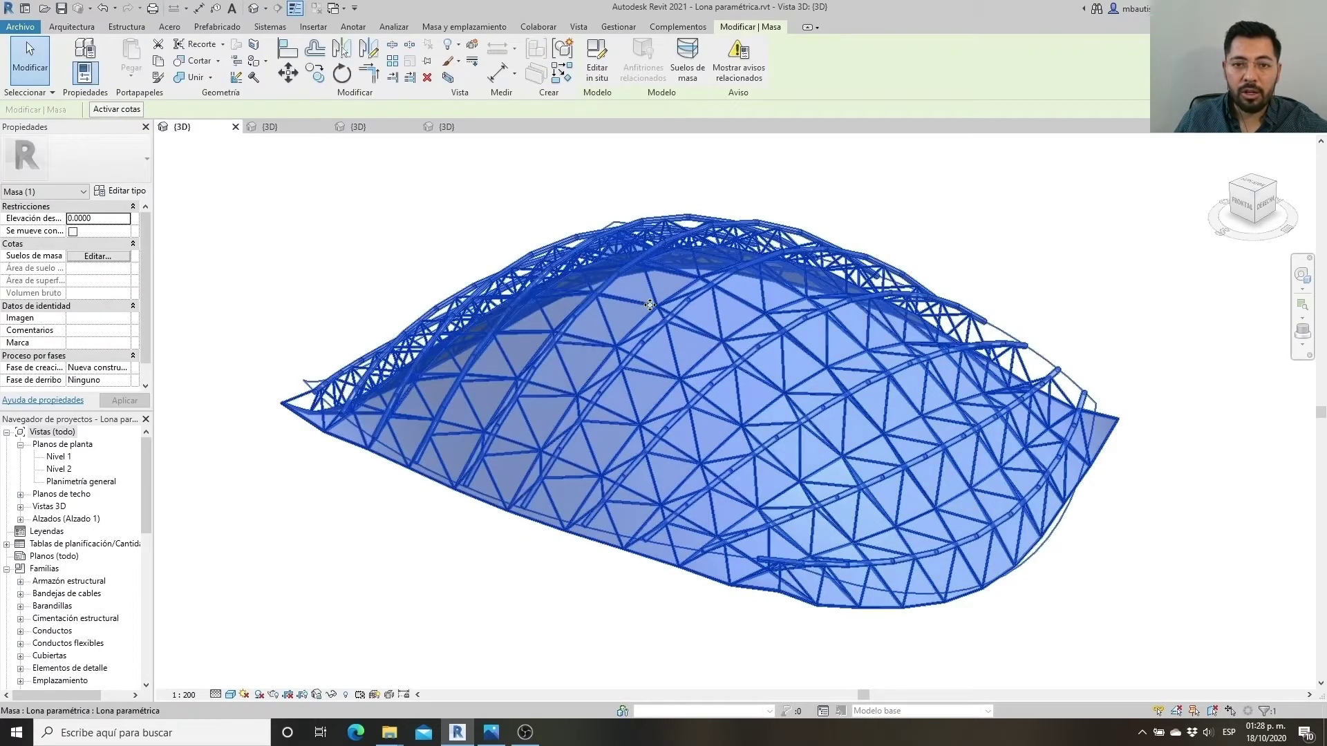
{"action": "left_click", "coordinate": [584, 72]}
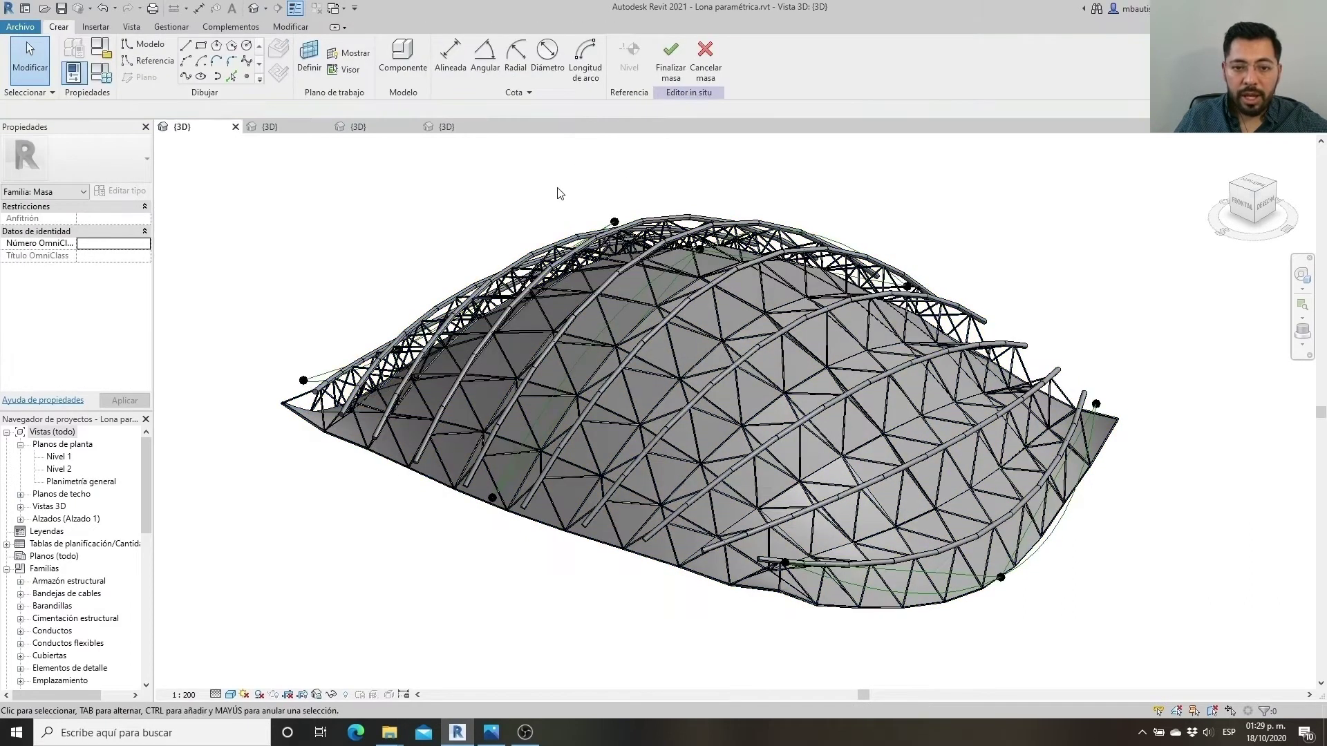
Temporarily hide the divided surface, leaving only the edge curves visible
{"action": "left_click", "coordinate": [808, 259]}
{"action": "left_click", "coordinate": [332, 695]}
{"action": "left_click", "coordinate": [355, 662]}
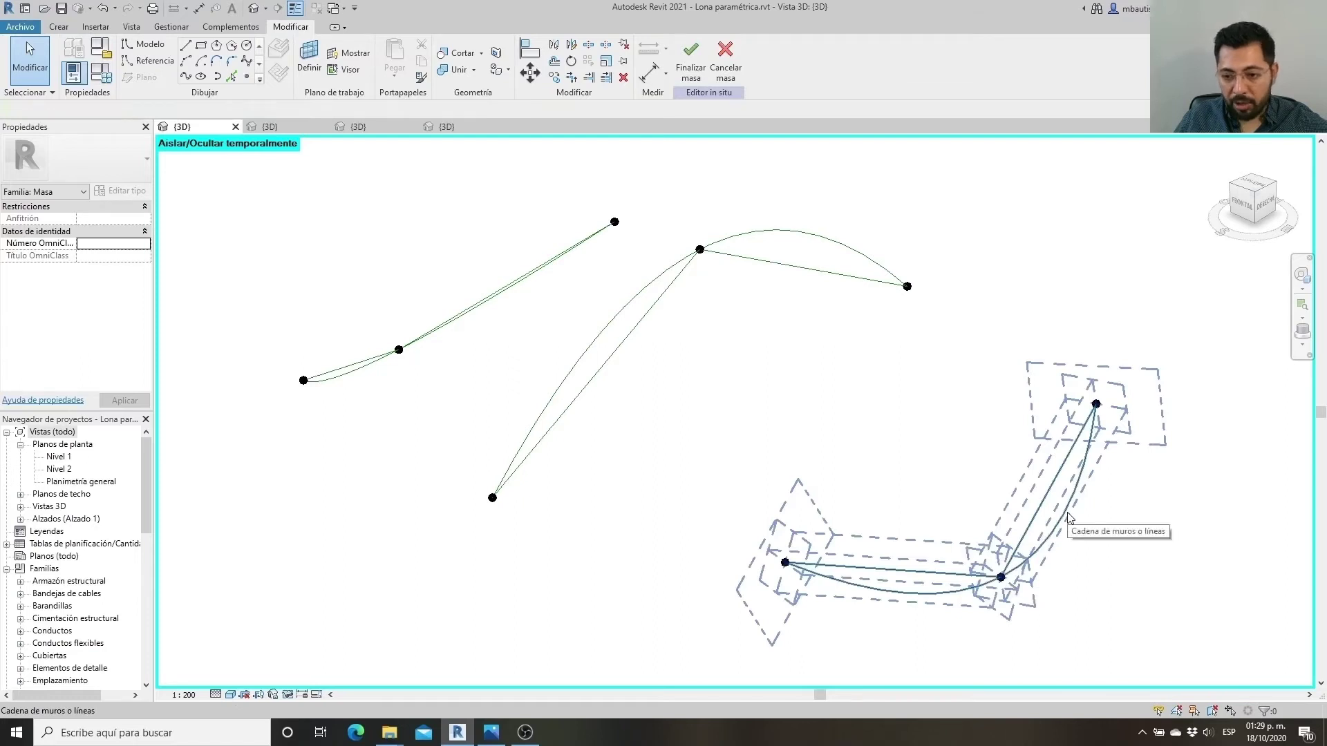
Turn the lower-right reference line into a divided path and set its node count to 8
{"action": "key", "text": "Tab"}
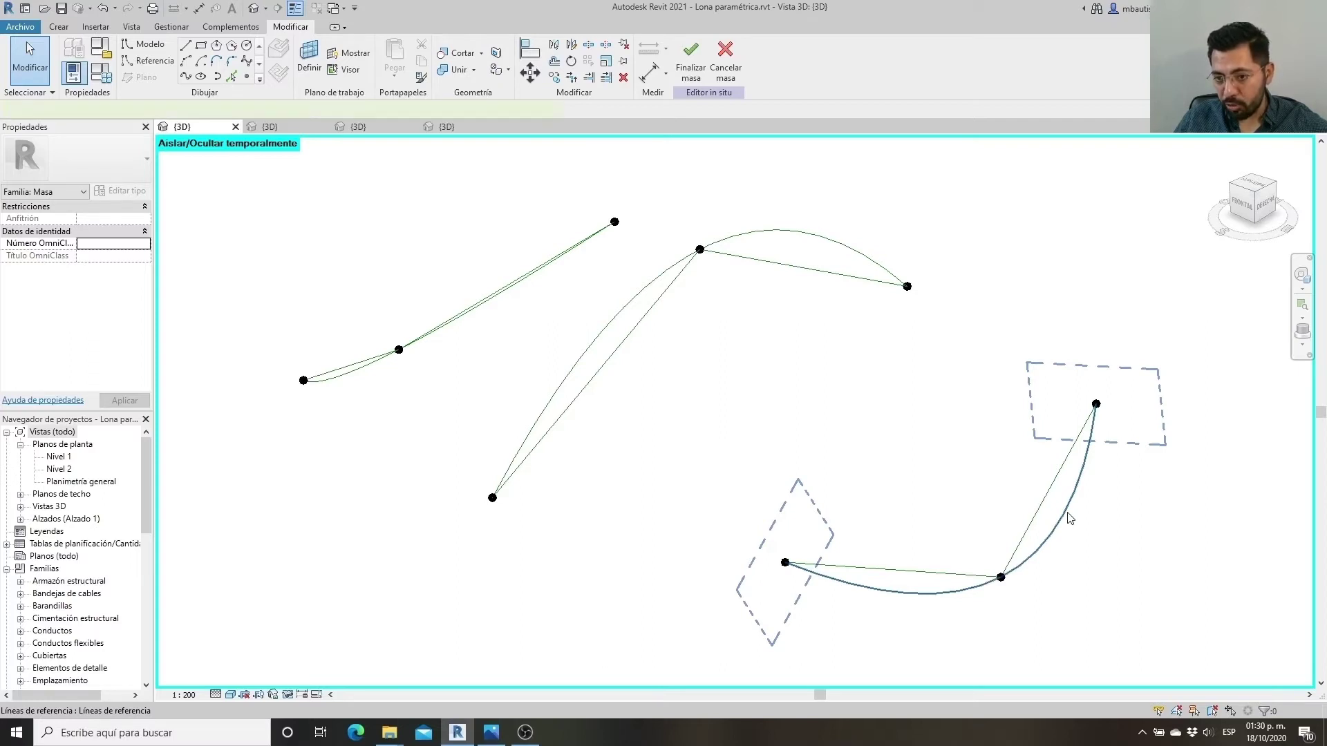
{"action": "left_click", "coordinate": [1070, 518]}
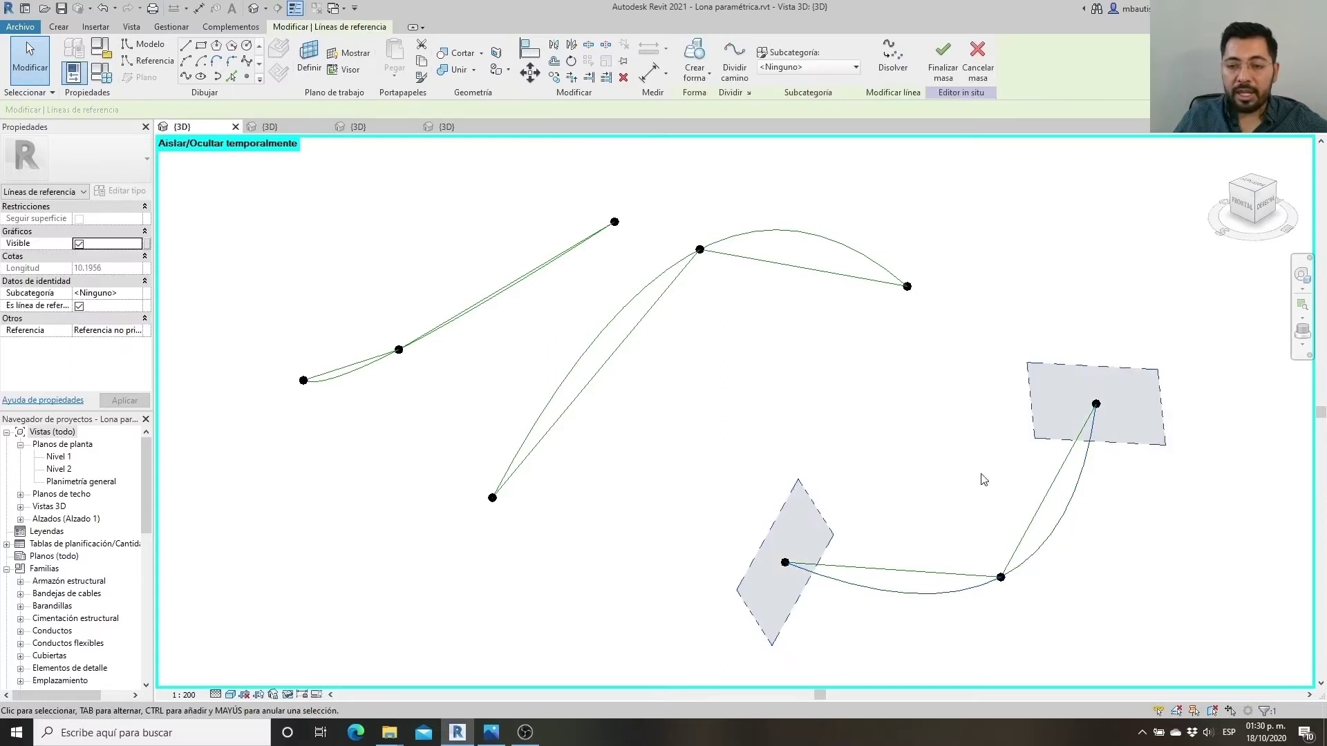
{"action": "left_click", "coordinate": [739, 74]}
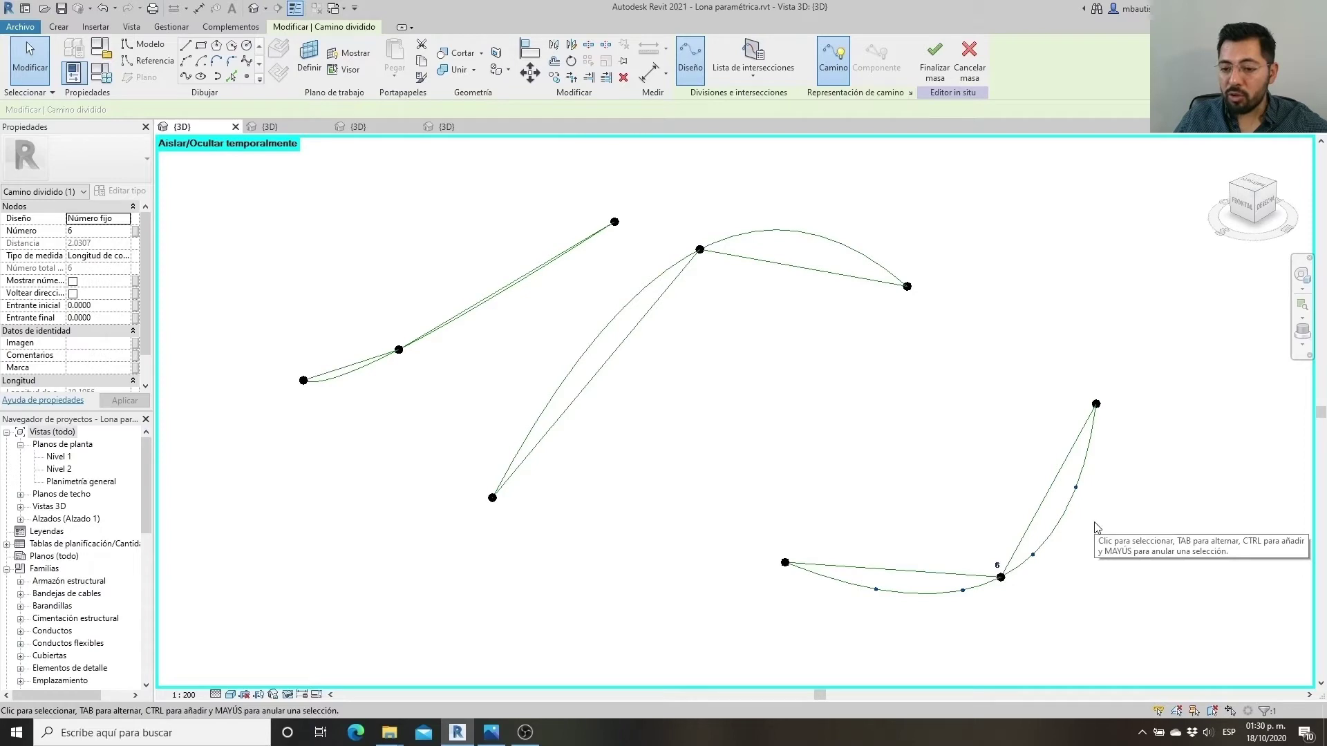
{"action": "left_click", "coordinate": [998, 566]}
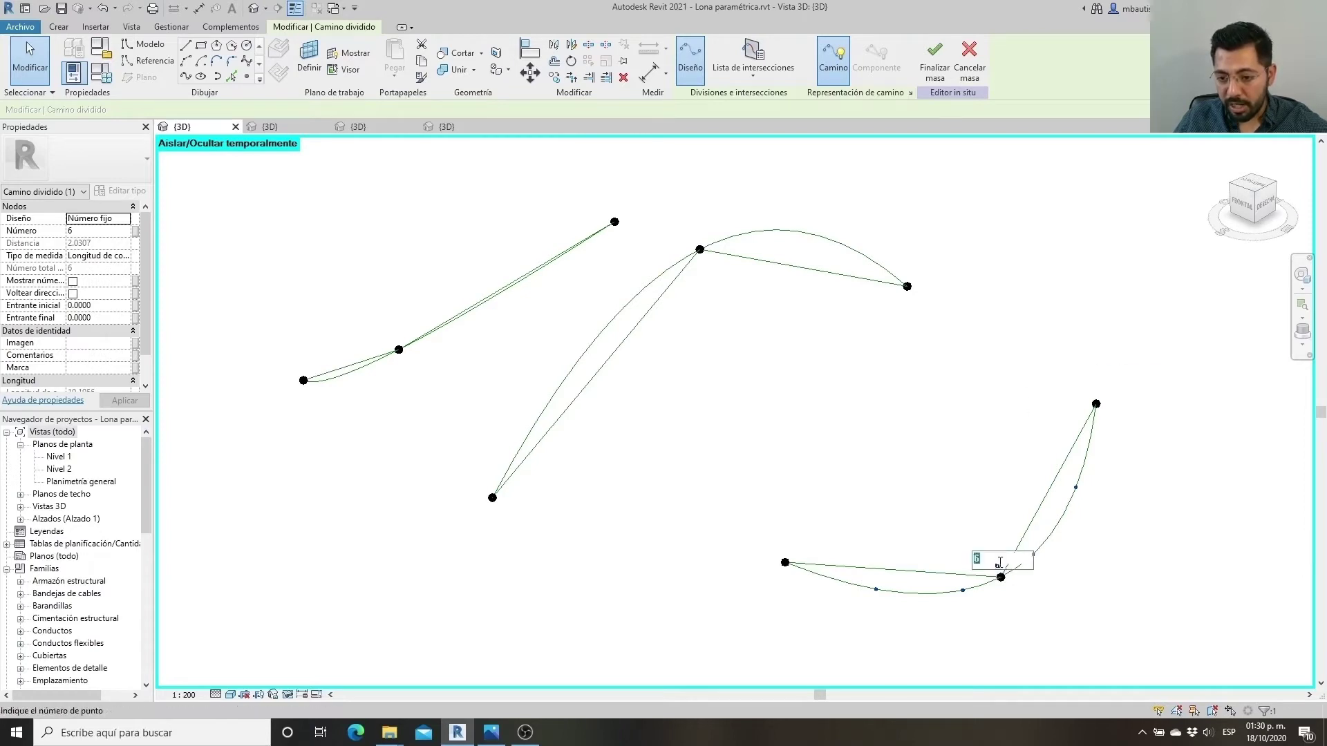
{"action": "type", "text": "8"}
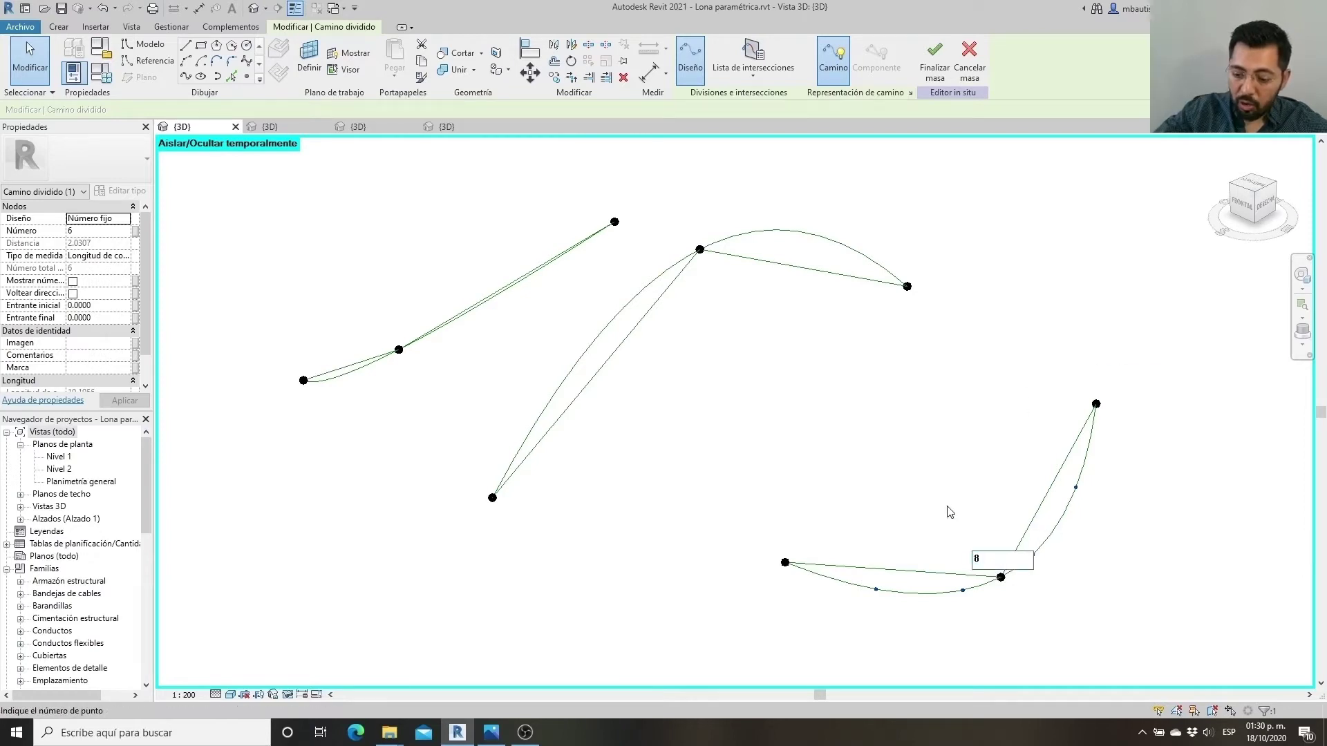
{"action": "key", "text": "Return"}
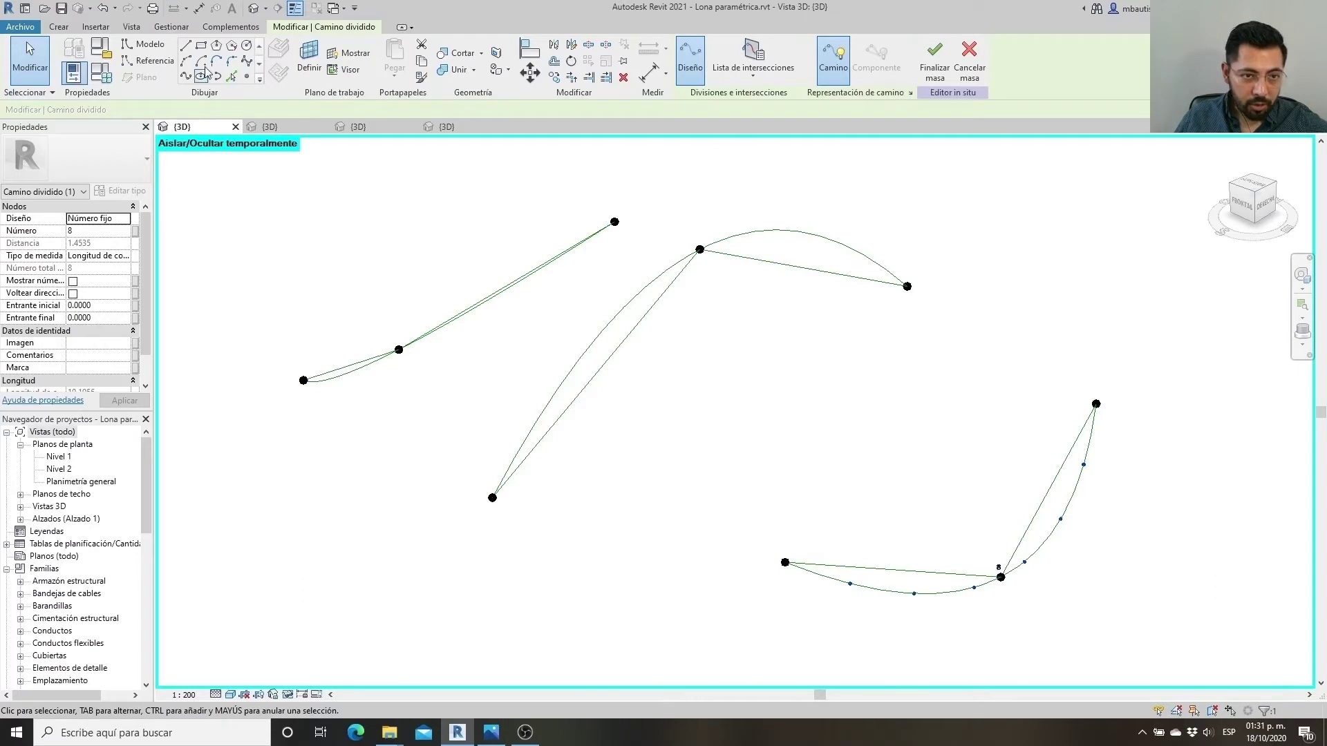
Create a spline through the three reference points along the lower-left edge
{"action": "left_click", "coordinate": [785, 562]}
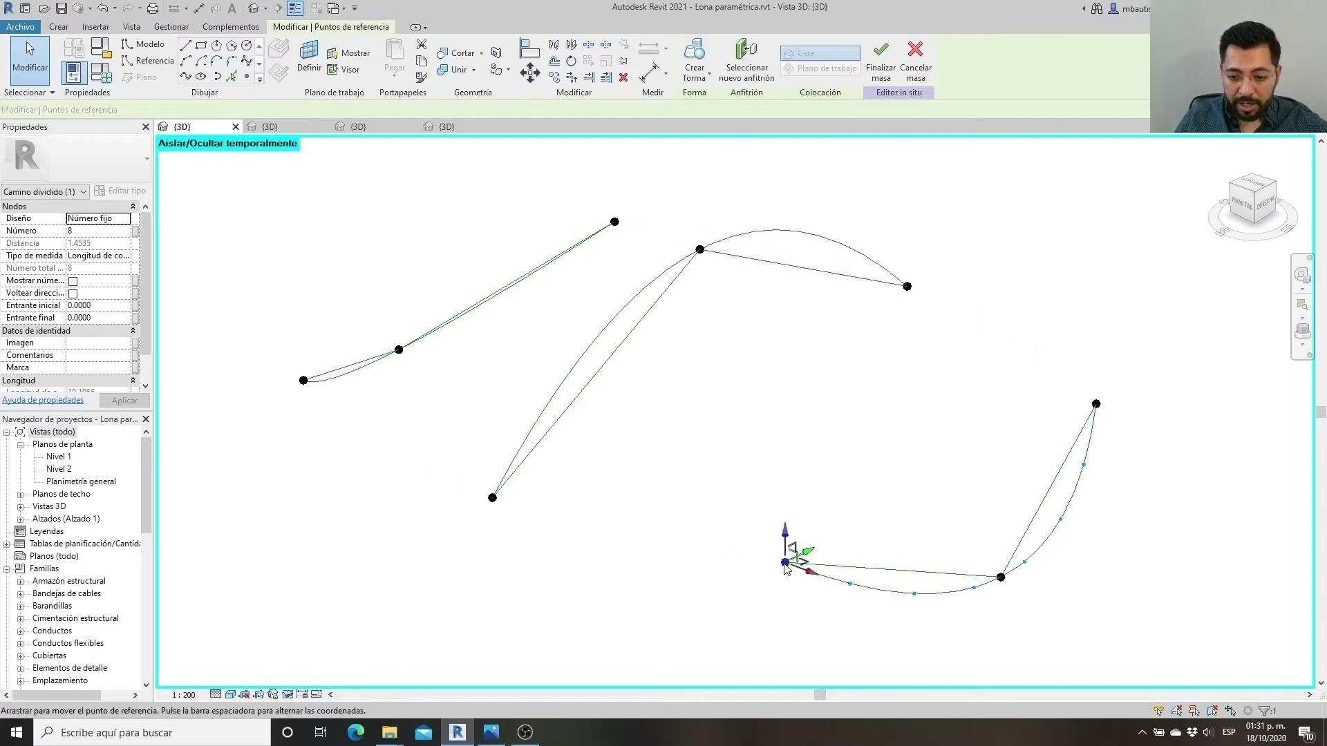
{"action": "left_click", "coordinate": [492, 498], "text": "ctrl"}
{"action": "left_click", "coordinate": [303, 380], "text": "ctrl"}
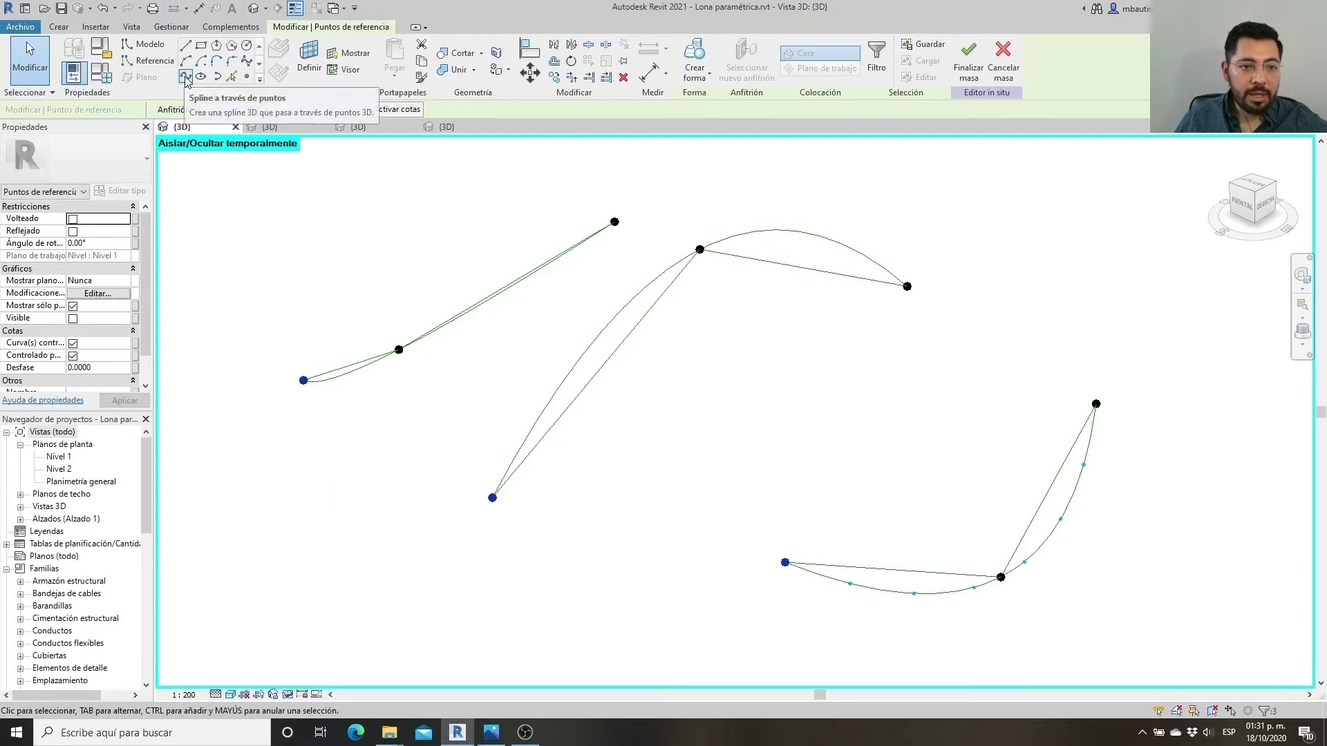
{"action": "left_click", "coordinate": [185, 78]}
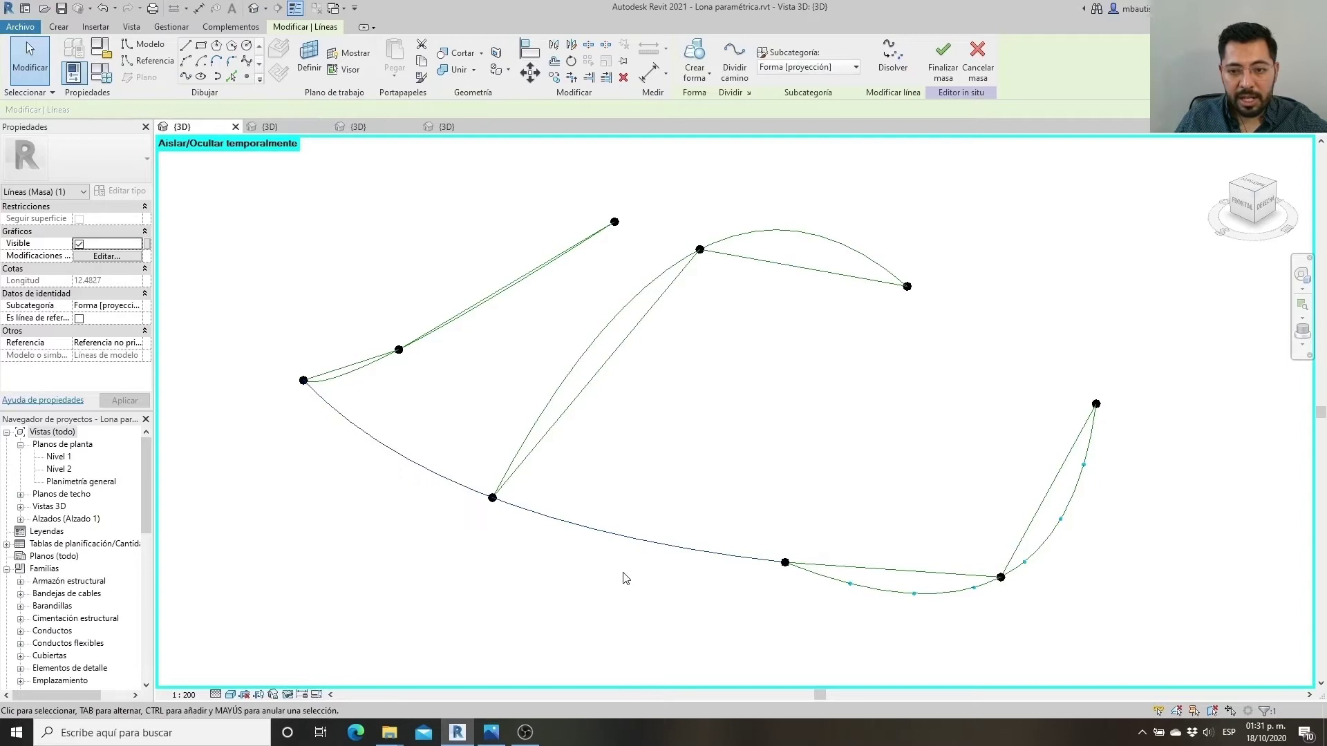
Create a spline through the three upper-right reference points
{"action": "left_click", "coordinate": [1096, 405]}
{"action": "left_click", "coordinate": [615, 221], "text": "ctrl"}
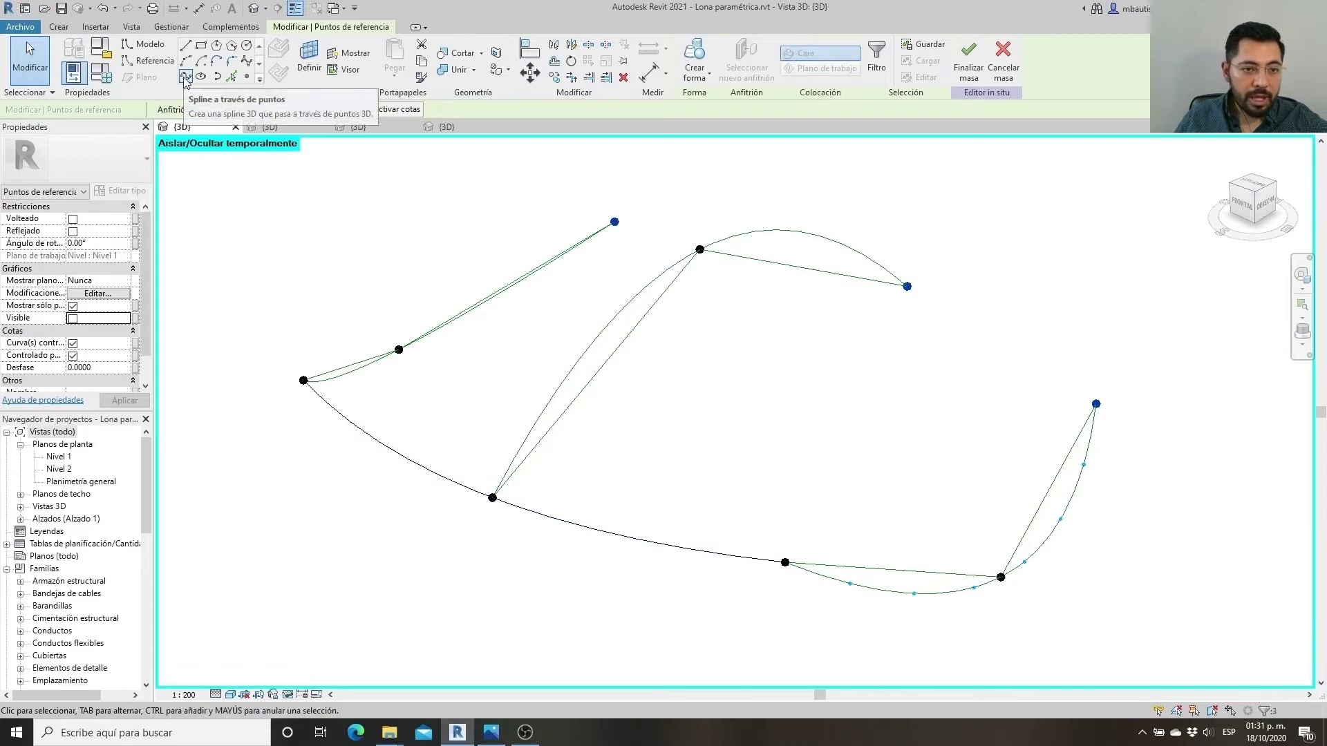
{"action": "left_click", "coordinate": [185, 76]}
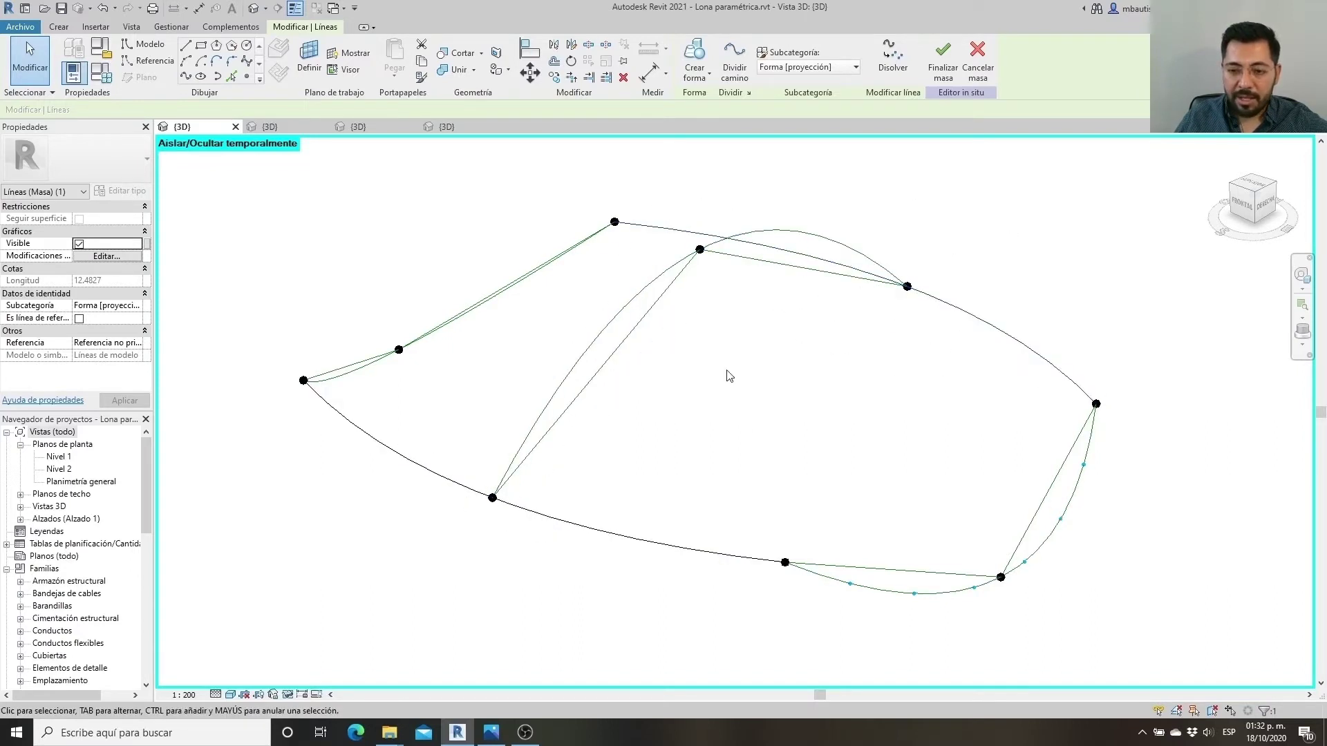
Divide the new upper-right spline into a node path
{"action": "left_click", "coordinate": [954, 434]}
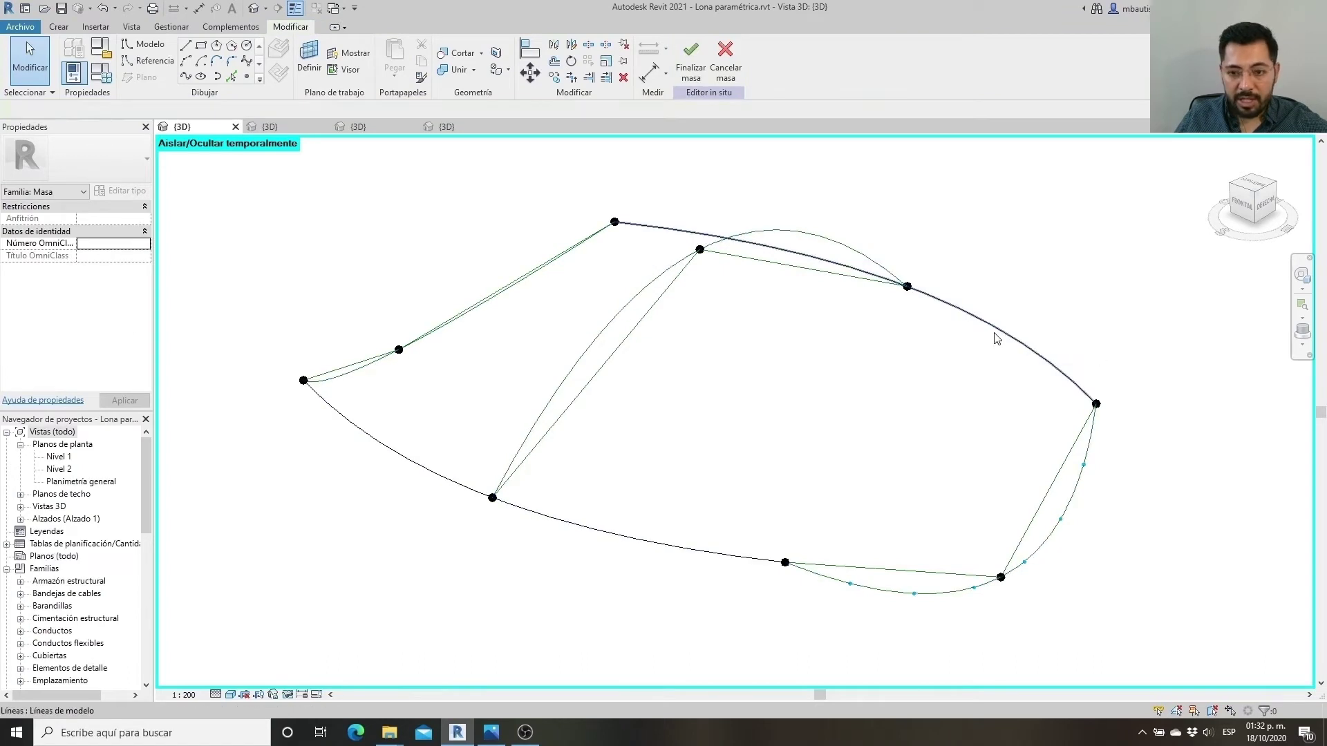
{"action": "left_click", "coordinate": [997, 338]}
{"action": "left_click", "coordinate": [732, 67]}
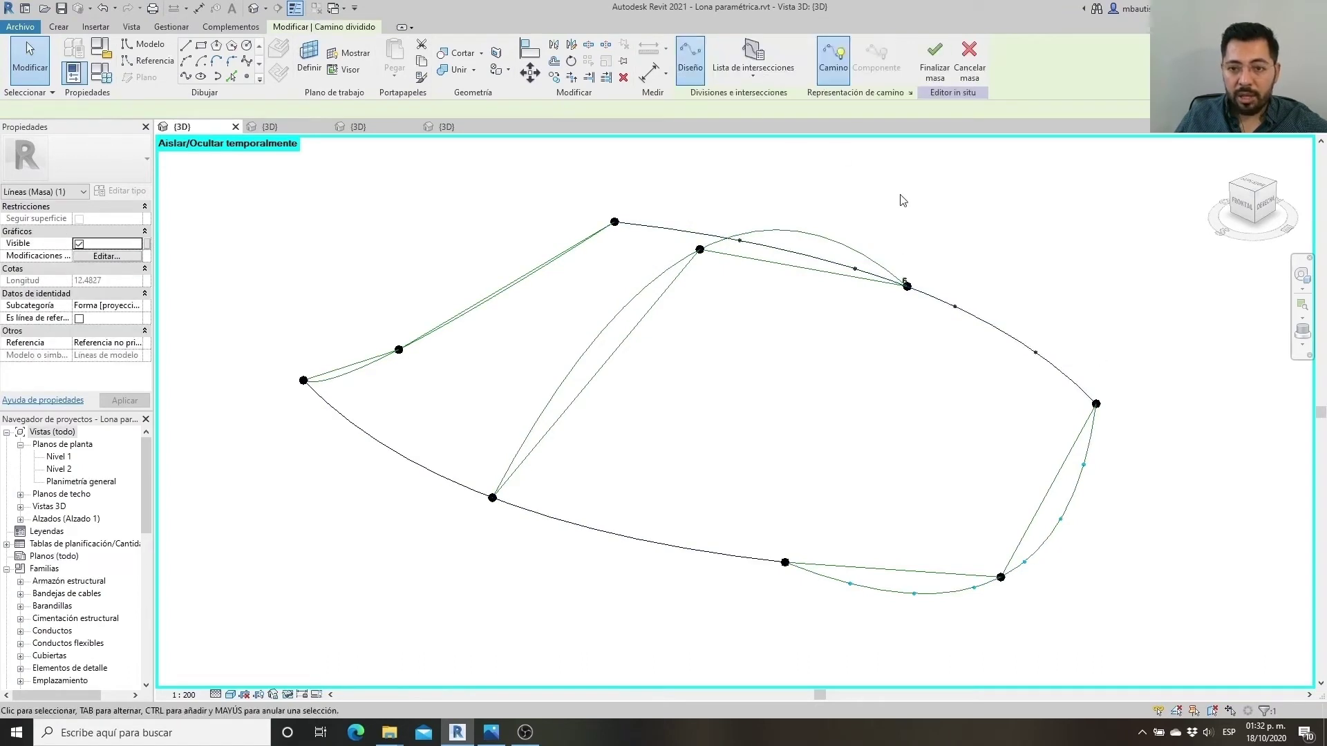
{"action": "left_click", "coordinate": [908, 278]}
Set the upper-right divided path to 8 nodes
{"action": "type", "text": "8"}
{"action": "key", "text": "Return"}
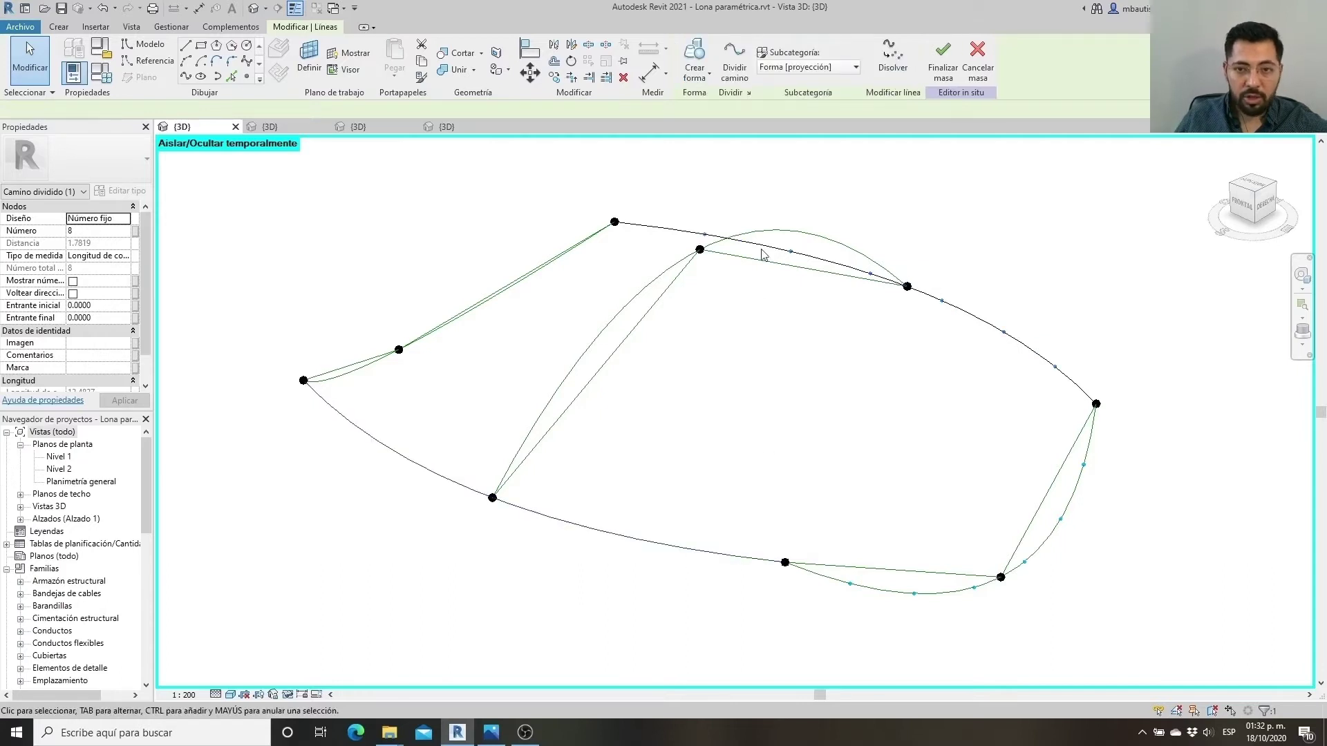
{"action": "left_click", "coordinate": [665, 550]}
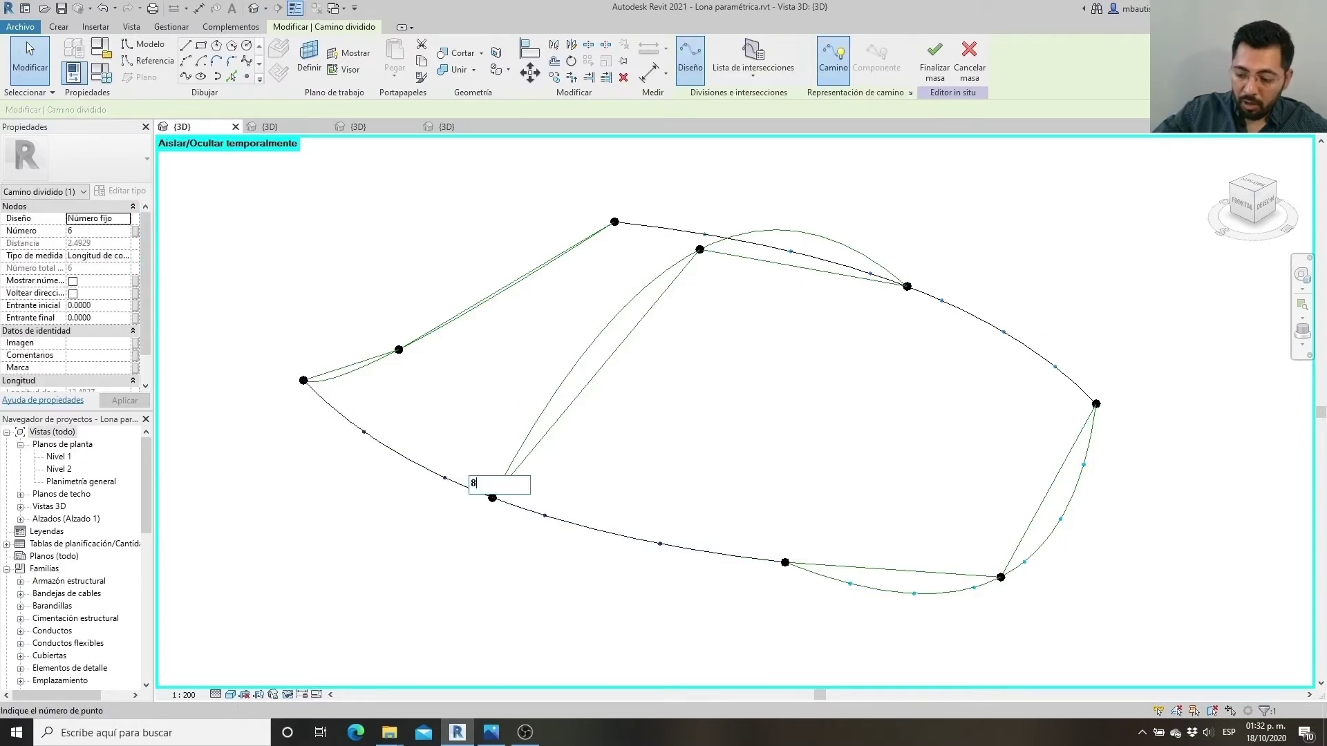
{"action": "mouse_move", "coordinate": [507, 497]}
{"action": "middle_mouse_down", "text": "shift"}
{"action": "mouse_move", "coordinate": [623, 586]}
{"action": "mouse_move", "coordinate": [242, 510]}
{"action": "middle_mouse_up", "text": "shift"}
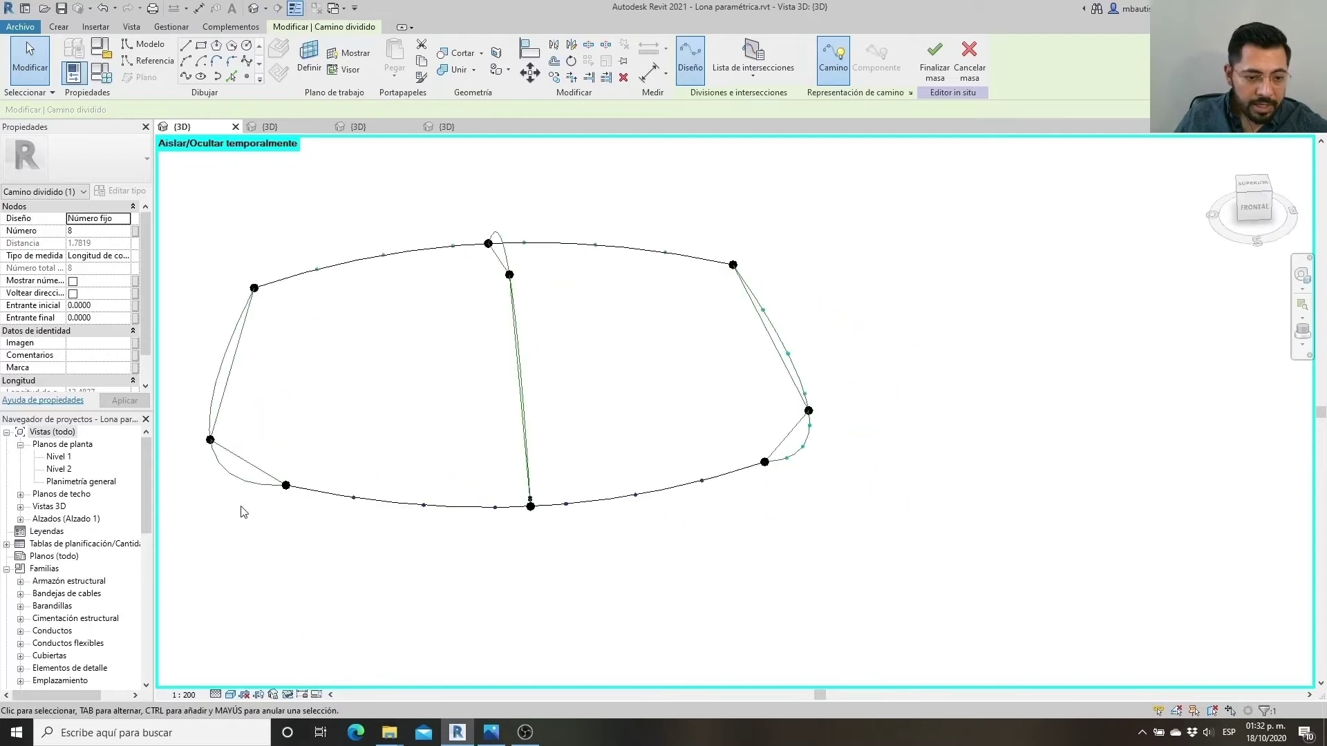
Set the left divided path's number of points to 8 in Properties
{"action": "left_click", "coordinate": [233, 479]}
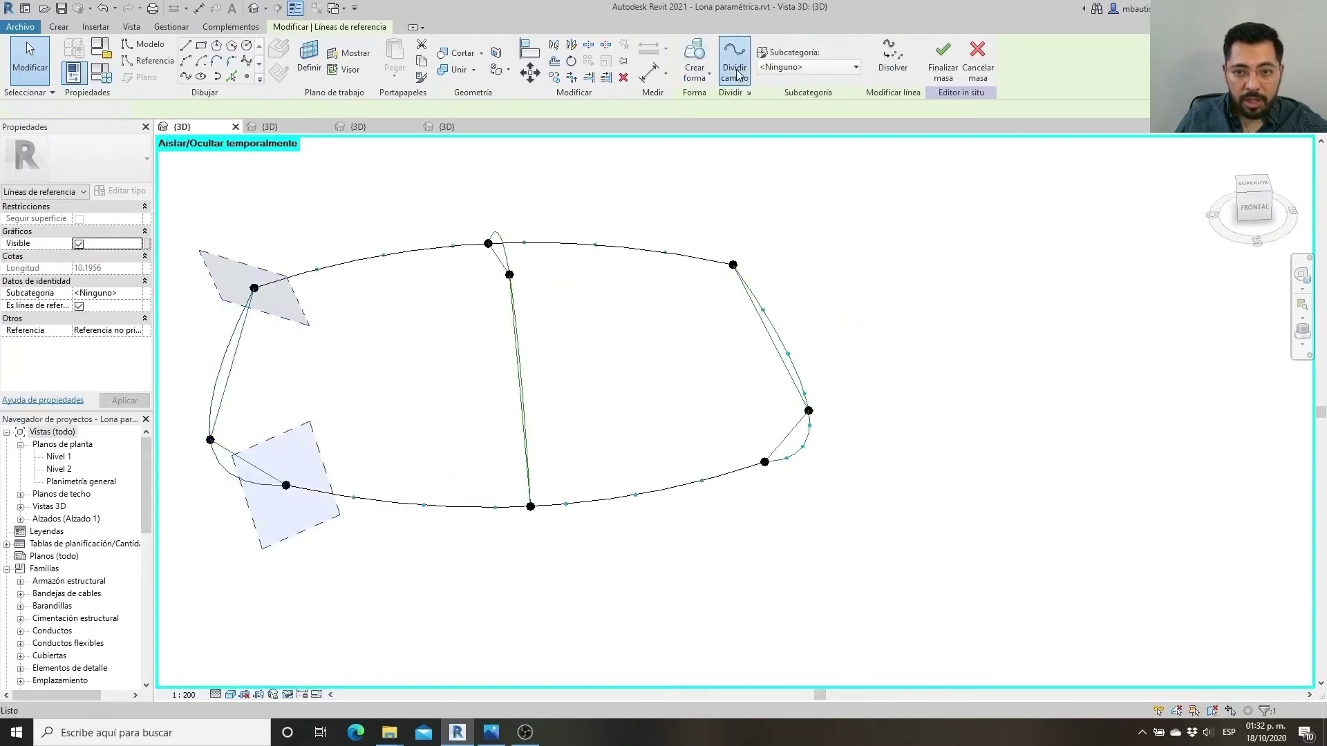
{"action": "left_click", "coordinate": [213, 432]}
{"action": "left_click", "coordinate": [214, 434]}
{"action": "type", "text": "8"}
{"action": "key", "text": "Return"}
{"action": "middle_click_drag", "start_coordinate": [329, 394], "coordinate": [430, 423]}
{"action": "scroll", "coordinate": [442, 425], "scroll_direction": "up", "scroll_amount": 1}
{"action": "scroll", "coordinate": [460, 429], "scroll_direction": "up", "scroll_amount": 1}
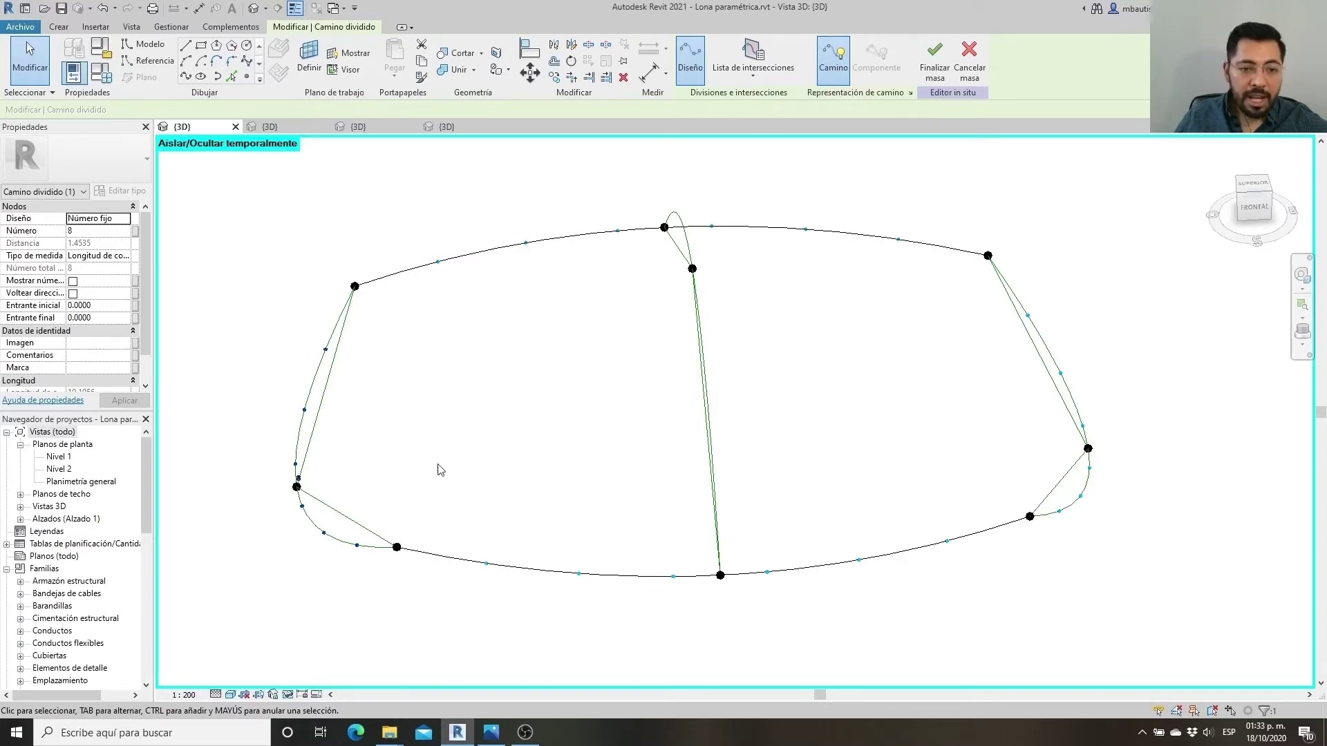
{"action": "left_click", "coordinate": [62, 27]}
Start a component placement with Estructura perimetral as the type
{"action": "left_click", "coordinate": [389, 55]}
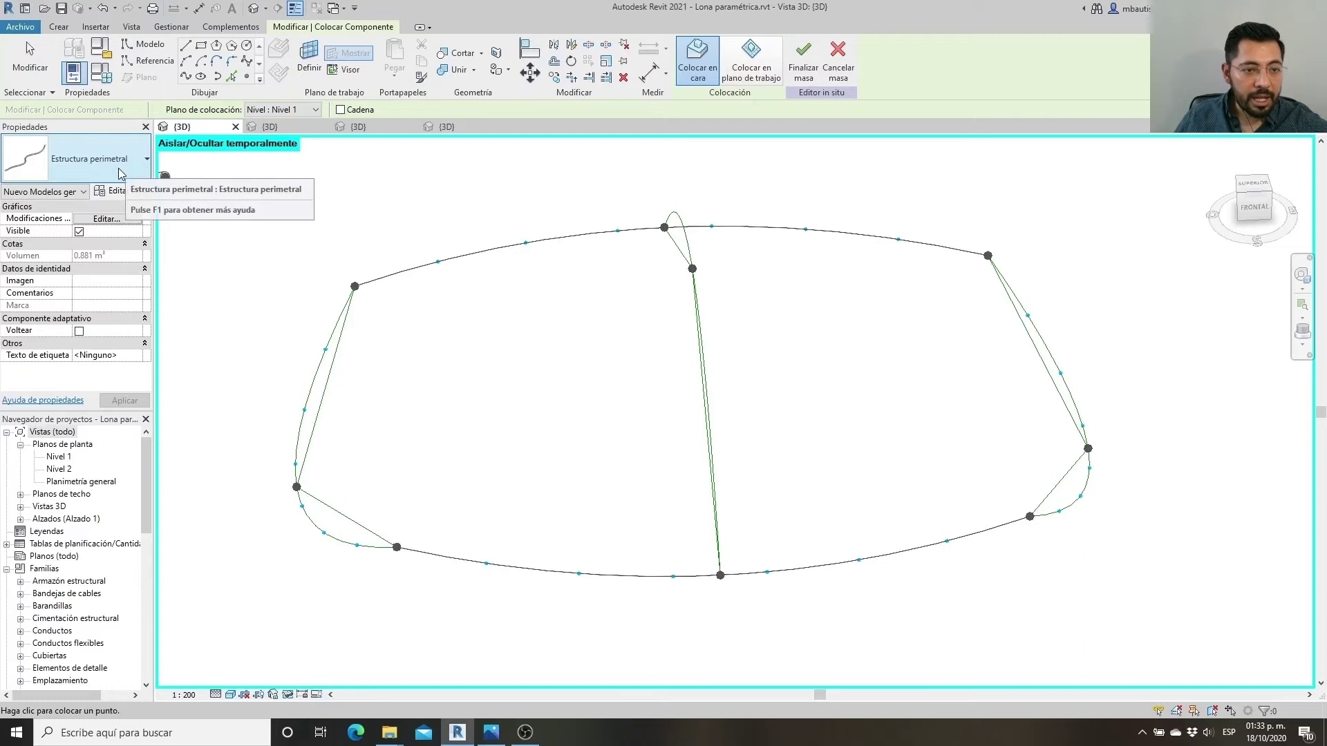
{"action": "left_click", "coordinate": [123, 171]}
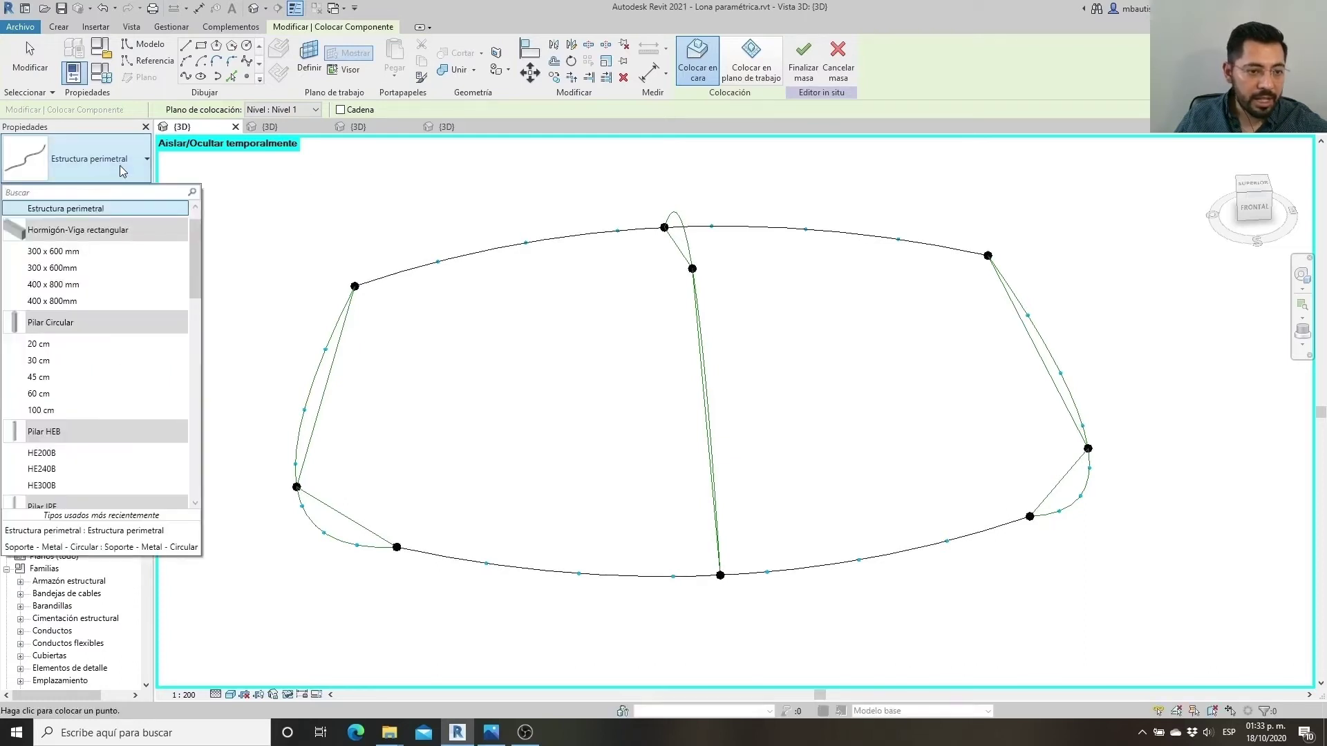
{"action": "left_click", "coordinate": [123, 172]}
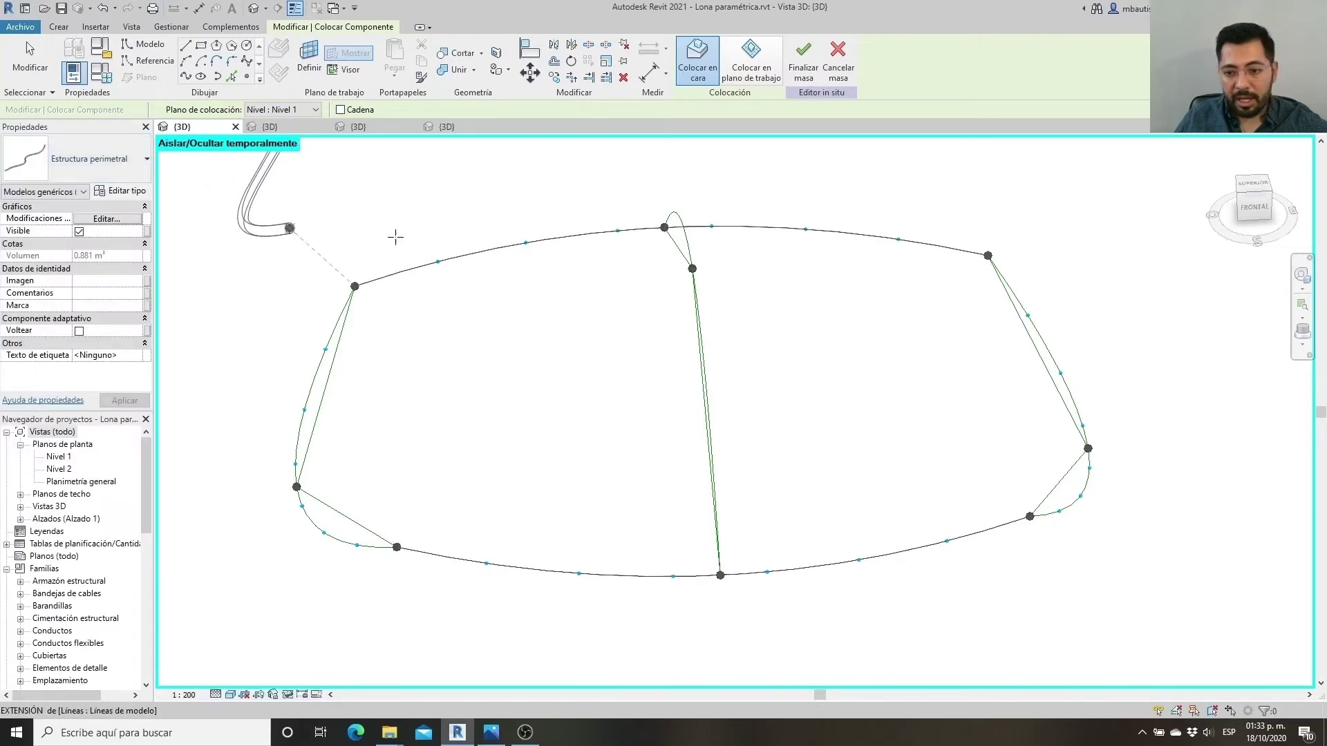
Place Estructura perimetral tubes node to node along the right, top and closing edges
{"action": "left_click", "coordinate": [1030, 517]}
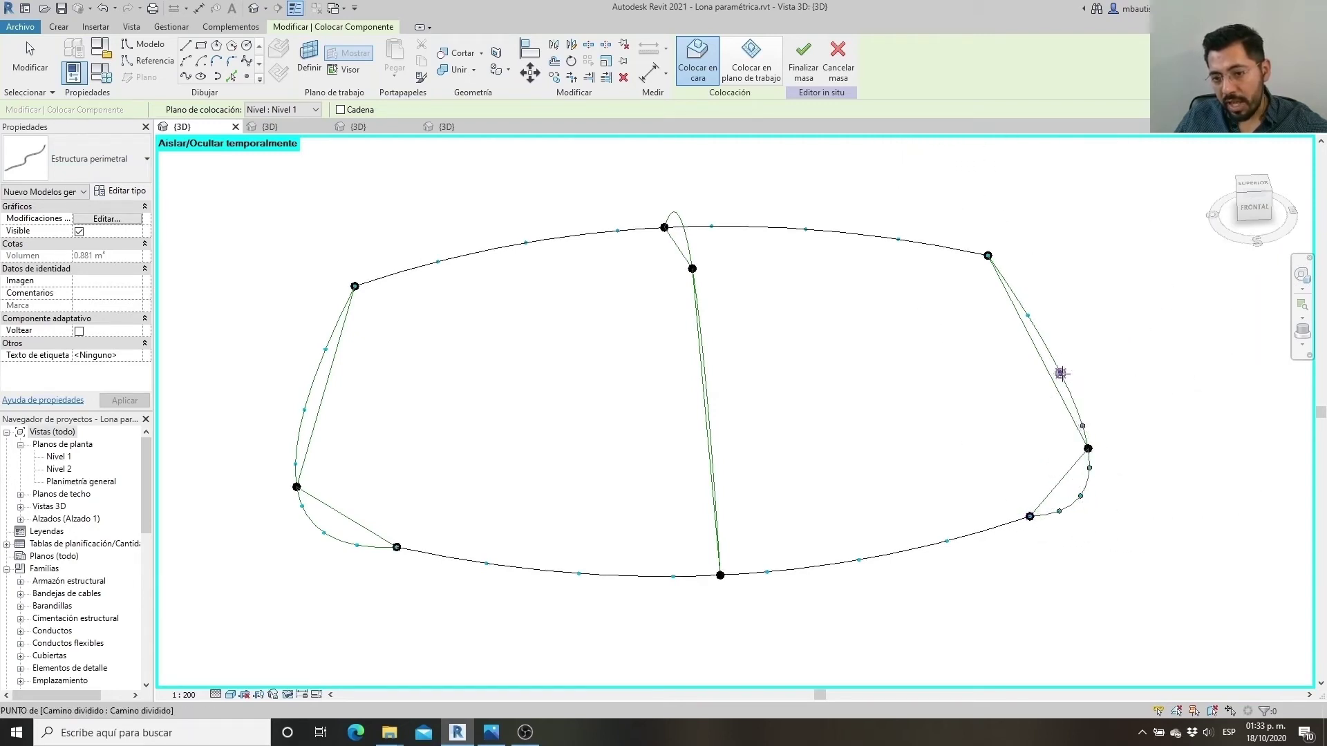
{"action": "left_click", "coordinate": [989, 256]}
{"action": "mouse_move", "coordinate": [1155, 444]}
{"action": "middle_mouse_down", "text": "shift"}
{"action": "mouse_move", "coordinate": [1111, 459]}
{"action": "mouse_move", "coordinate": [1102, 509]}
{"action": "middle_mouse_up", "text": "shift"}
{"action": "middle_click_drag", "start_coordinate": [1254, 479], "coordinate": [1208, 513]}
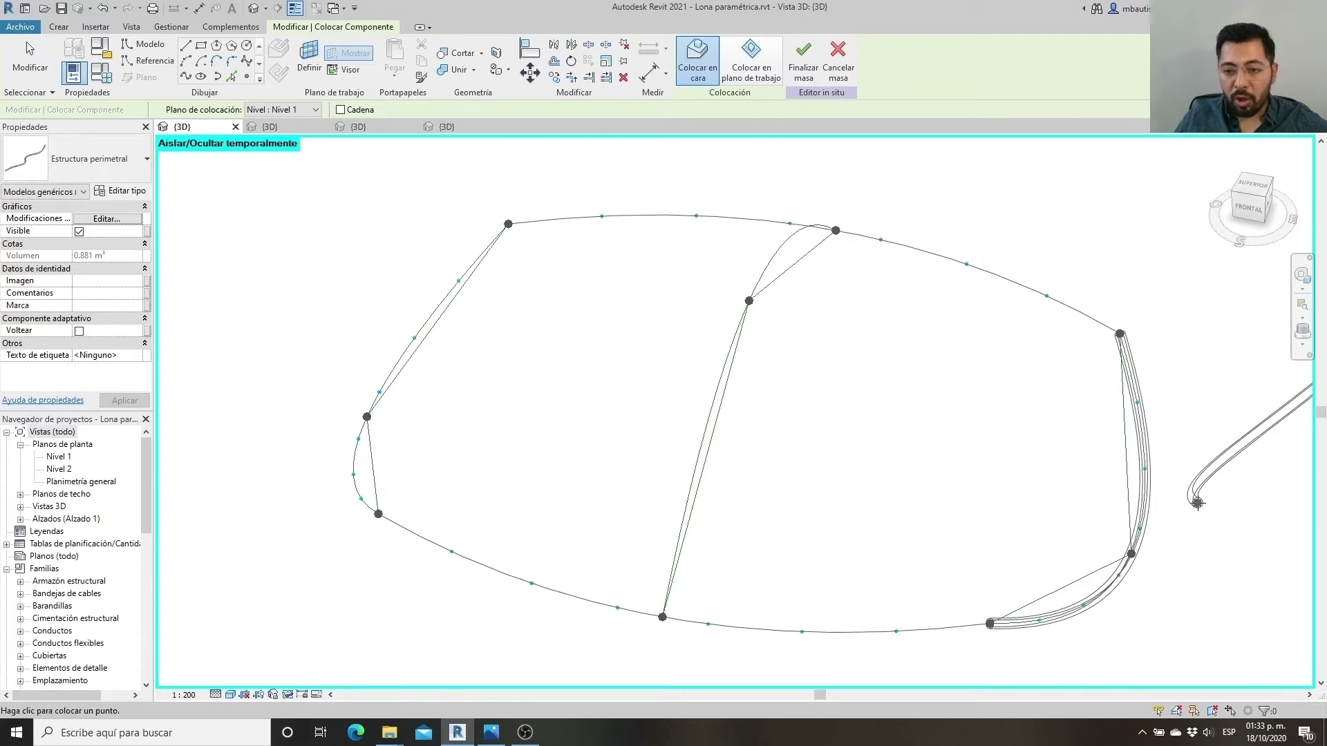
{"action": "left_click", "coordinate": [1045, 296]}
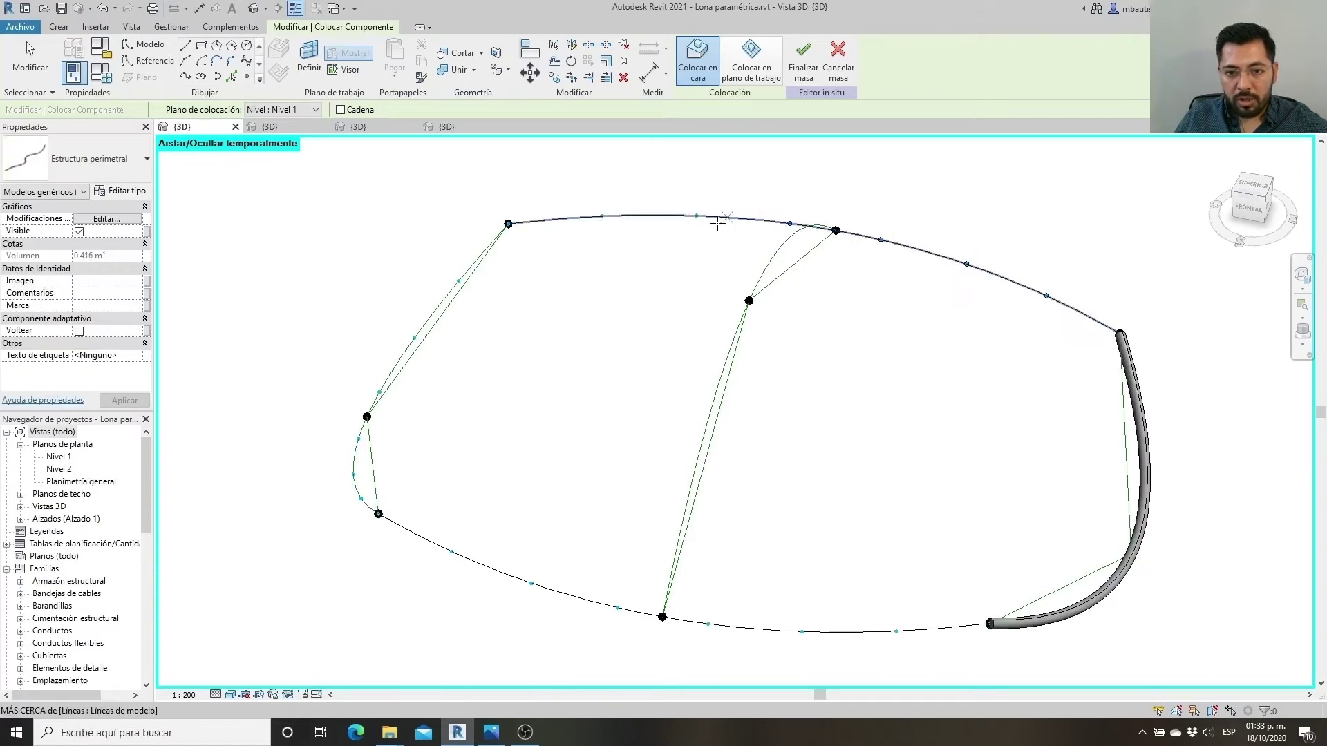
{"action": "left_click", "coordinate": [508, 223]}
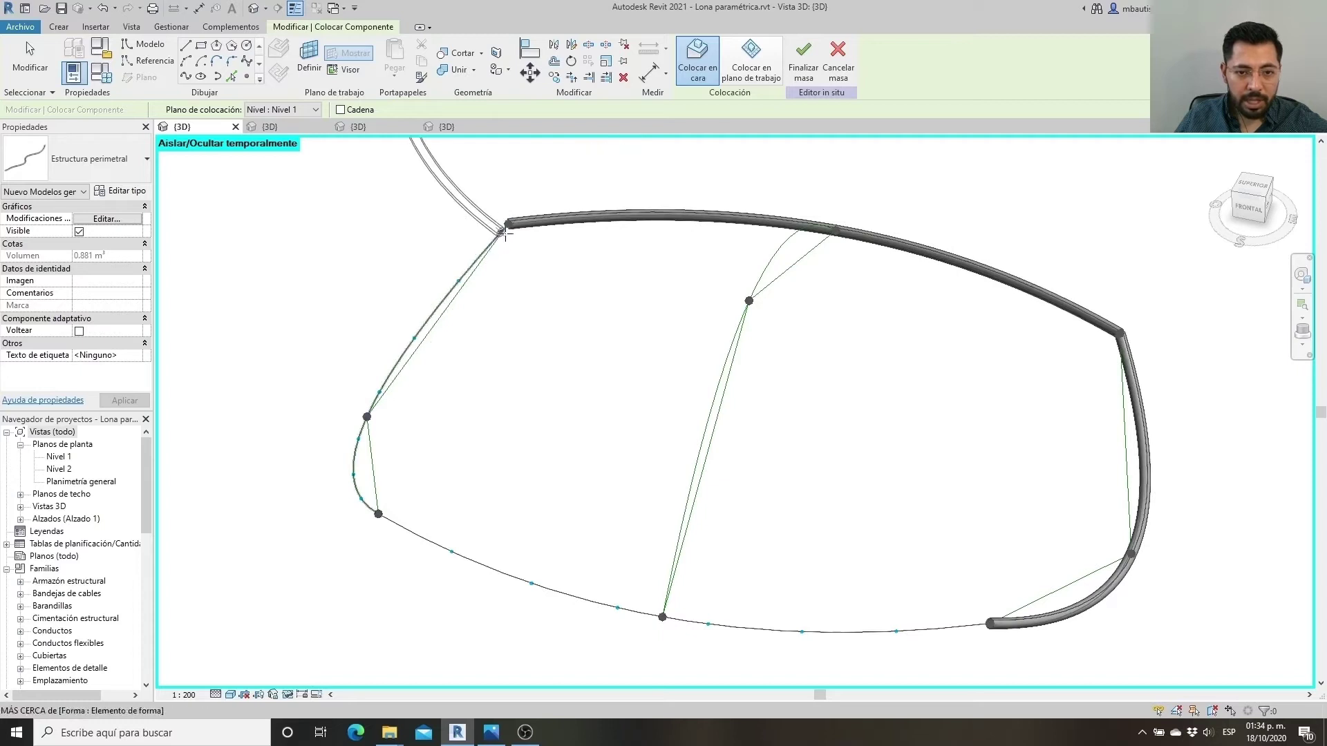
{"action": "left_click", "coordinate": [954, 616]}
{"action": "key", "text": "Escape"}
{"action": "key", "text": "Escape"}
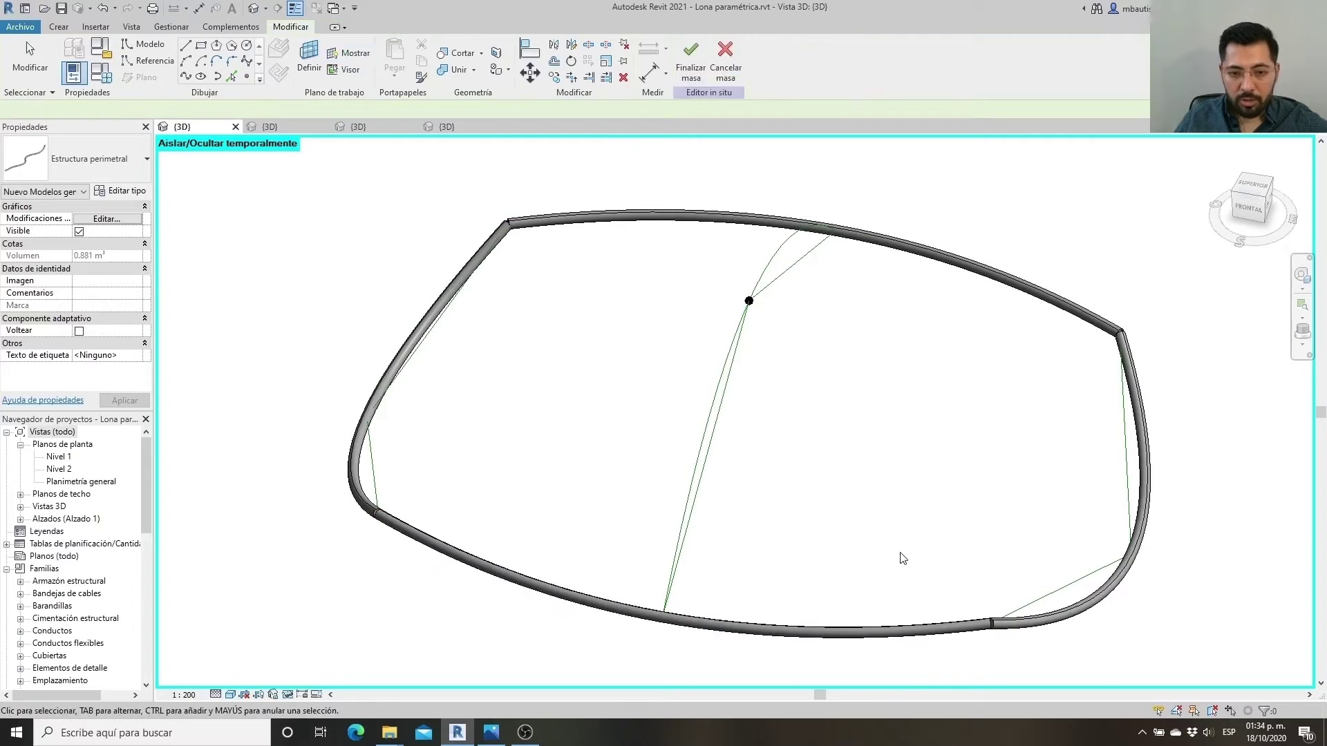
{"action": "mouse_move", "coordinate": [937, 562]}
{"action": "middle_mouse_down", "text": "shift"}
{"action": "mouse_move", "coordinate": [940, 543]}
{"action": "mouse_move", "coordinate": [814, 492]}
{"action": "middle_mouse_up", "text": "shift"}
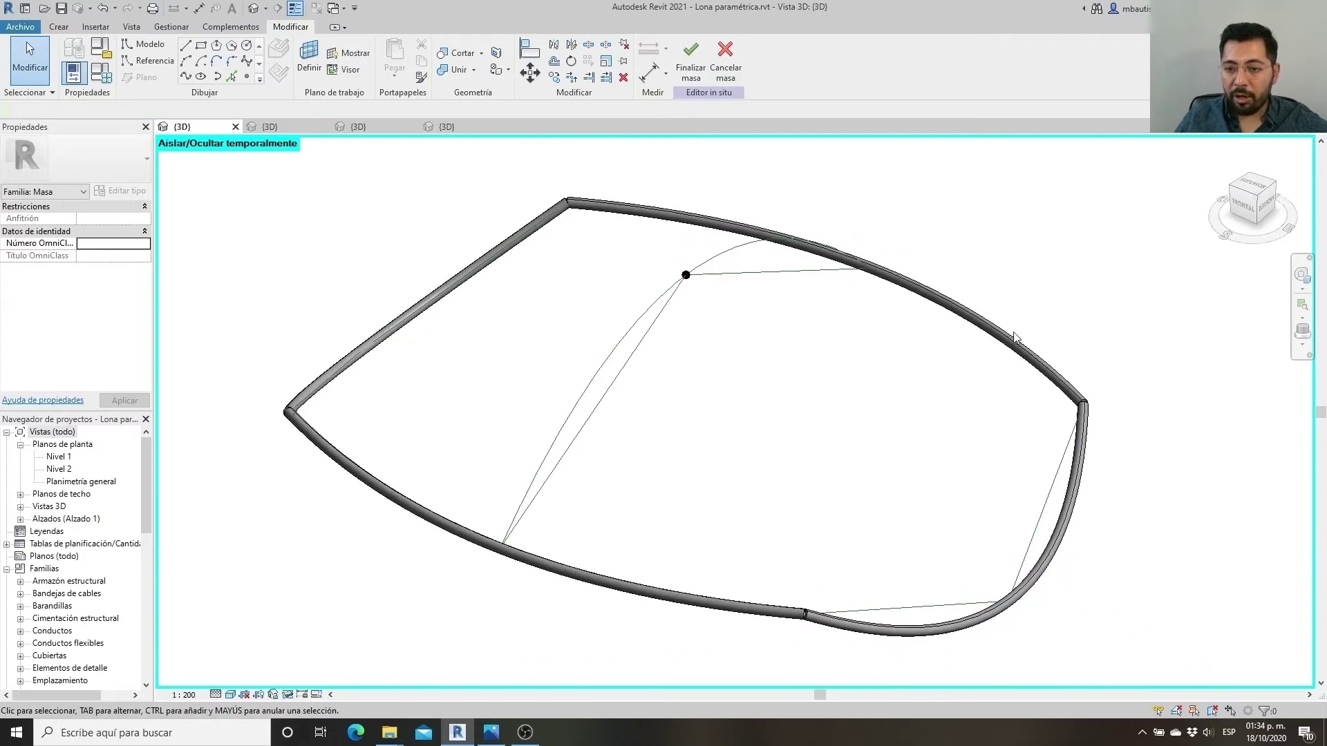
{"action": "scroll", "coordinate": [1072, 415], "scroll_direction": "up", "scroll_amount": 3}
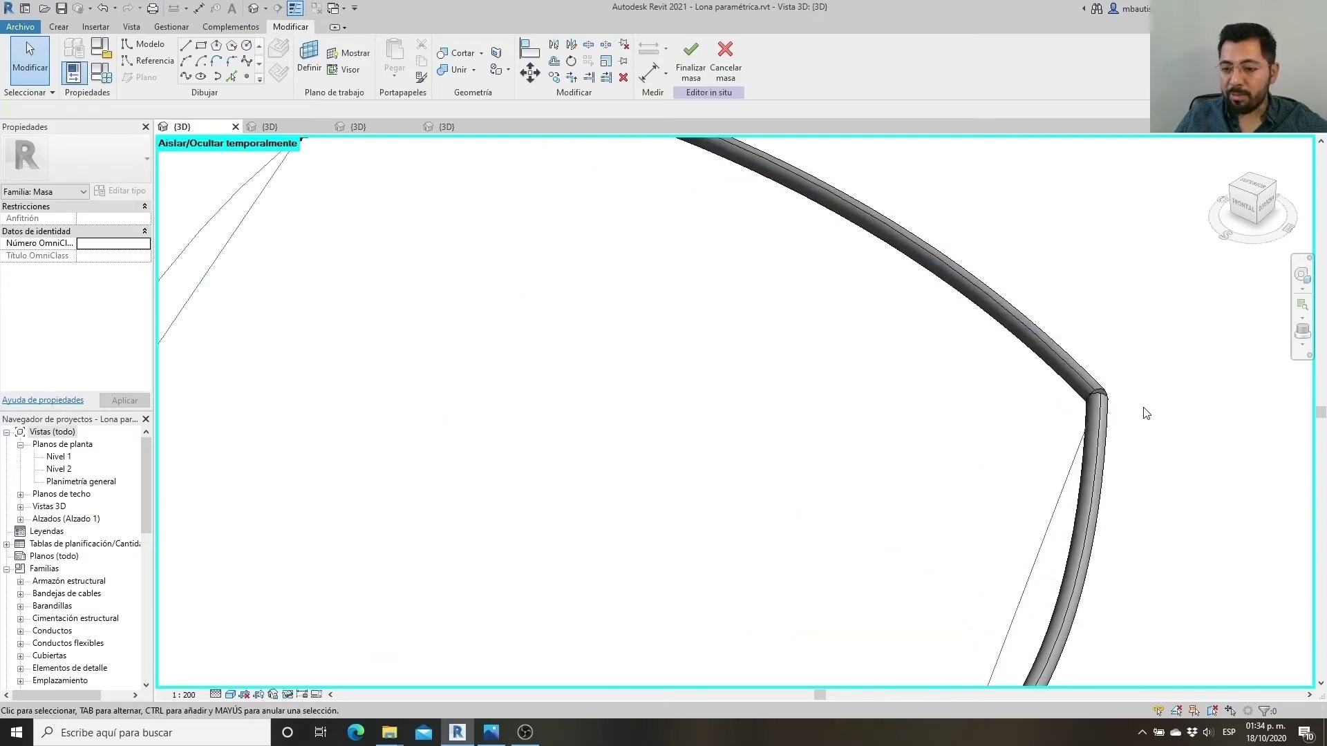
{"action": "scroll", "coordinate": [1114, 401], "scroll_direction": "down", "scroll_amount": 3}
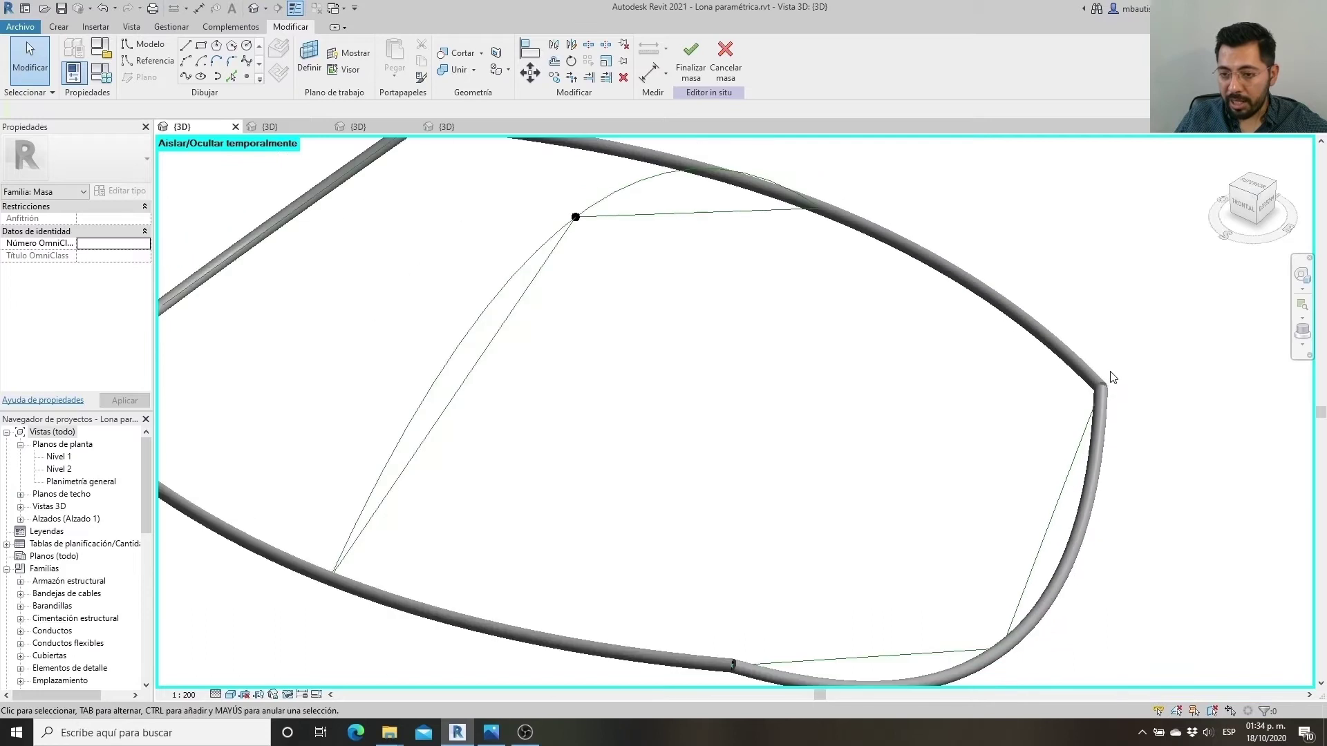
{"action": "middle_click_drag", "start_coordinate": [760, 601], "coordinate": [873, 553]}
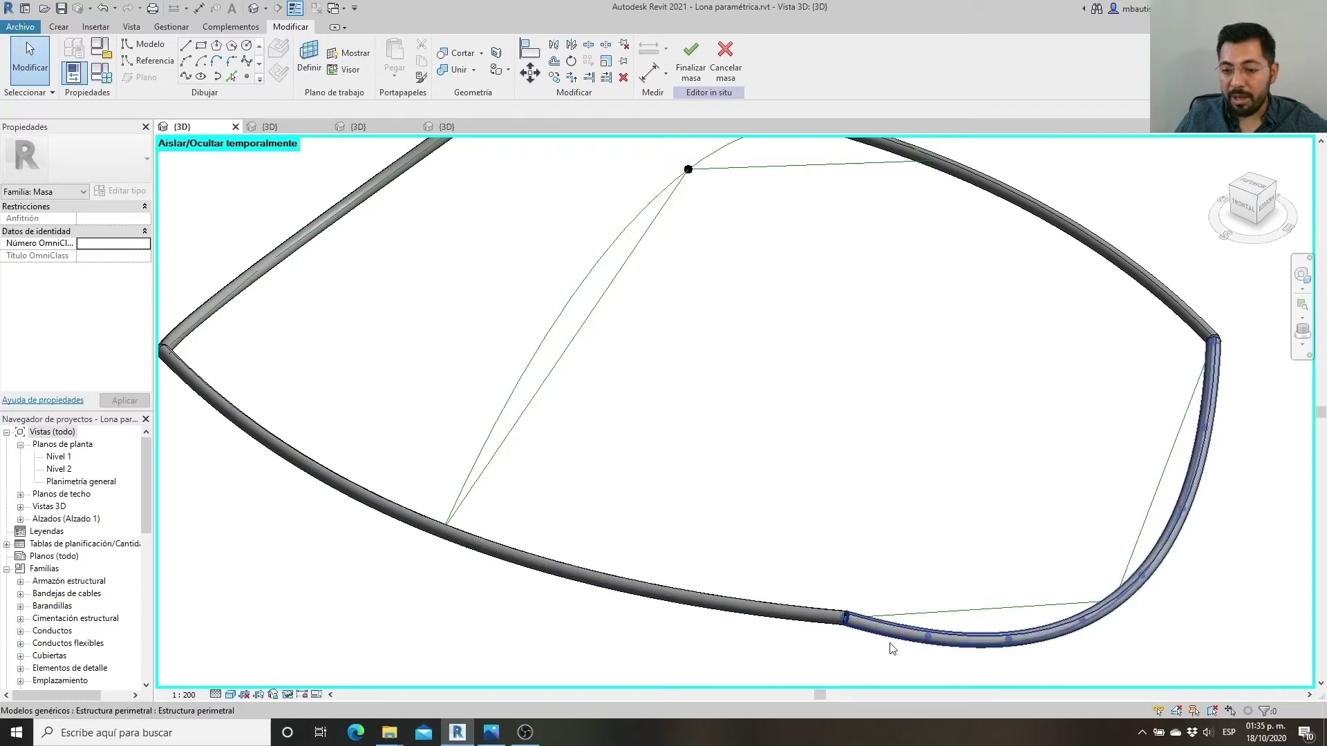
{"action": "middle_click_drag", "start_coordinate": [892, 648], "coordinate": [869, 659], "text": "shift"}
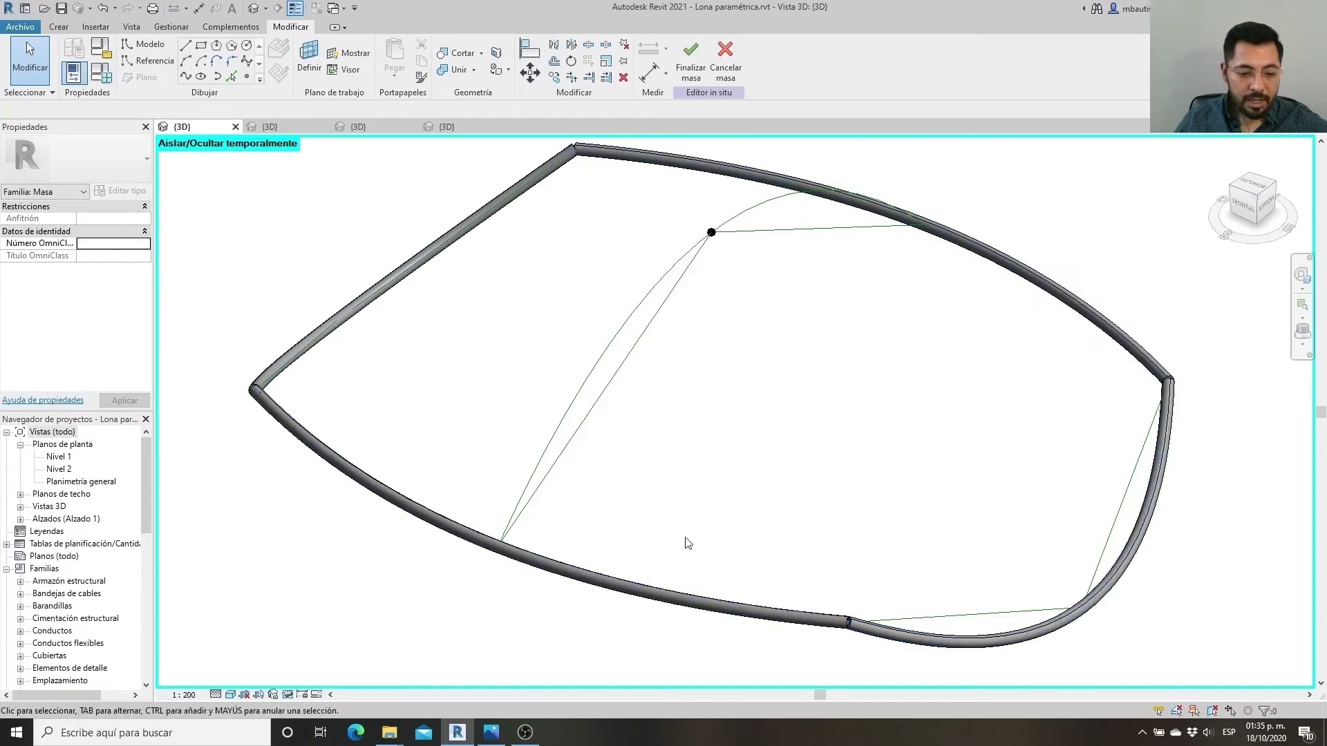
Reset Temporary Hide/Isolate to show the full canopy again
{"action": "left_click", "coordinate": [288, 695]}
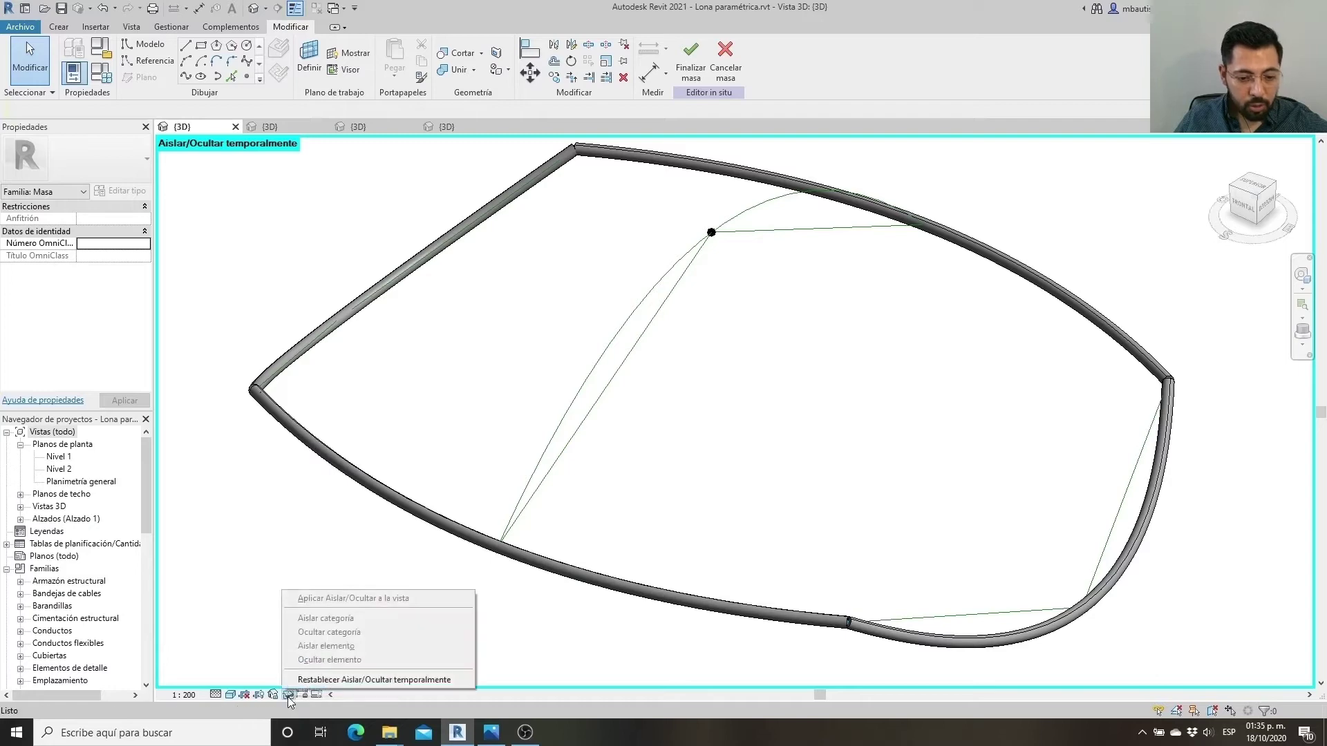
{"action": "left_click", "coordinate": [326, 682]}
{"action": "mouse_move", "coordinate": [660, 662]}
{"action": "middle_mouse_down", "text": "shift"}
{"action": "mouse_move", "coordinate": [649, 639]}
{"action": "mouse_move", "coordinate": [657, 604]}
{"action": "mouse_move", "coordinate": [629, 625]}
{"action": "middle_mouse_up", "text": "shift"}
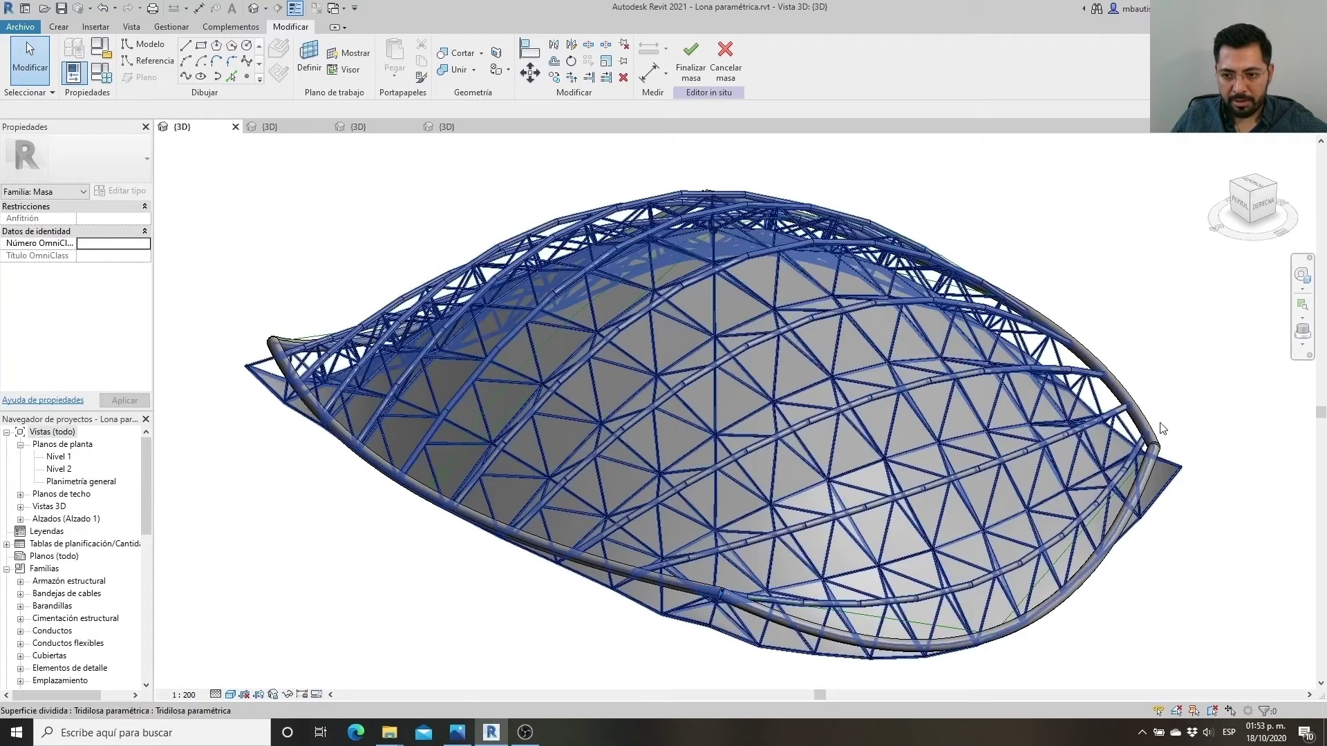
Check the perimeter tube's Radio estructura value in its type properties, then cancel
{"action": "left_click", "coordinate": [1114, 546]}
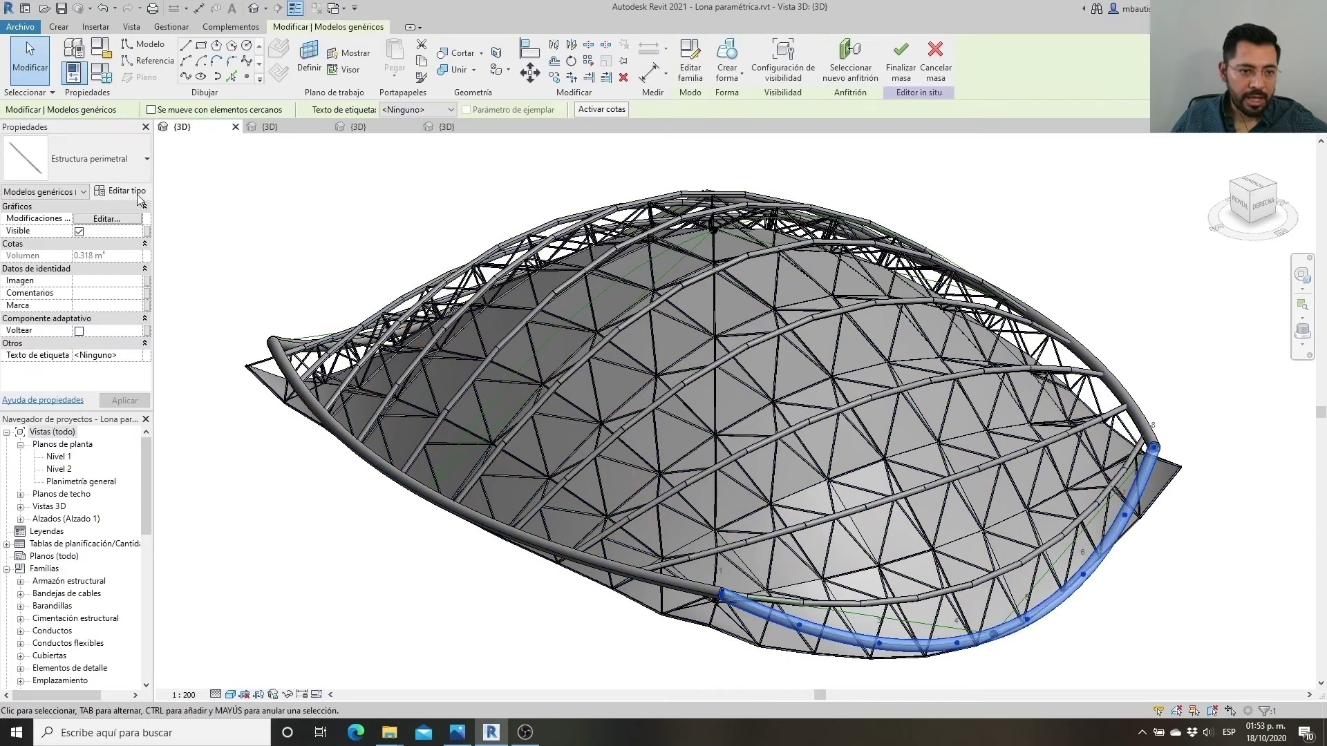
{"action": "left_click", "coordinate": [141, 197]}
{"action": "double_click", "coordinate": [395, 318]}
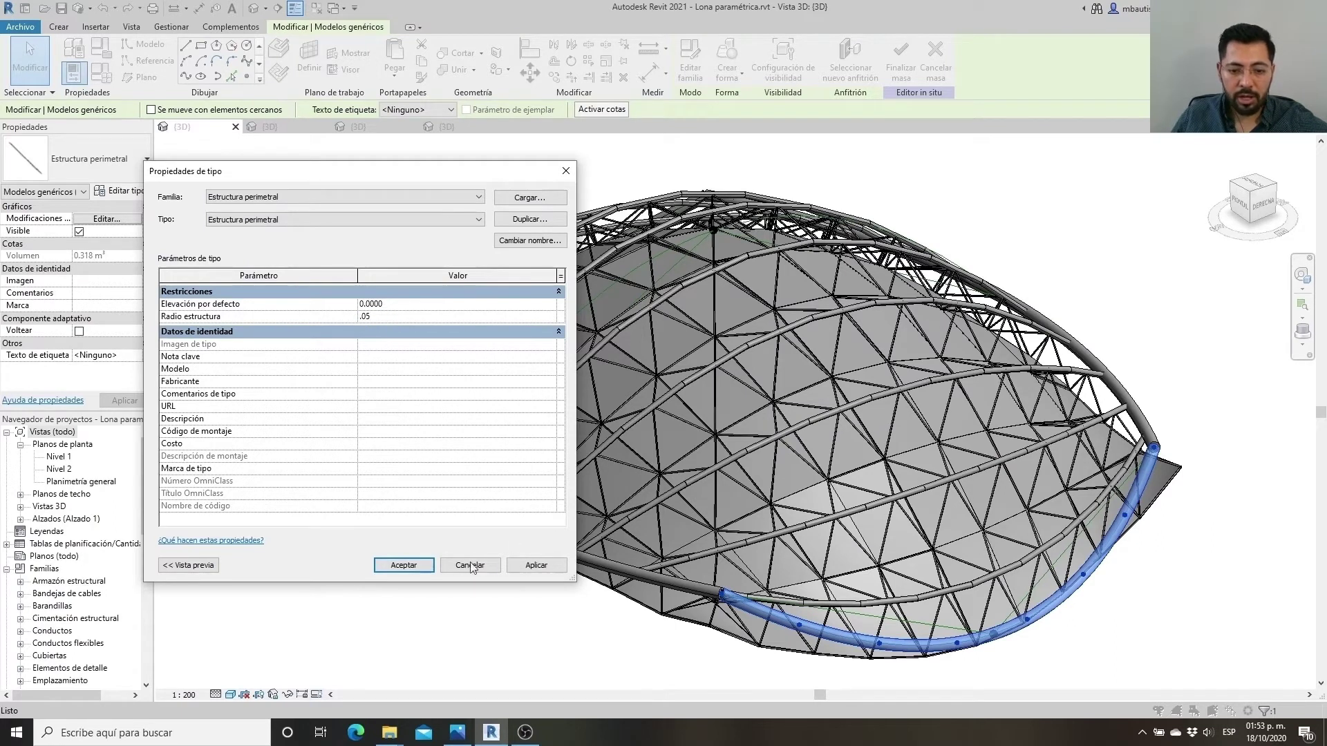
{"action": "left_click", "coordinate": [405, 566]}
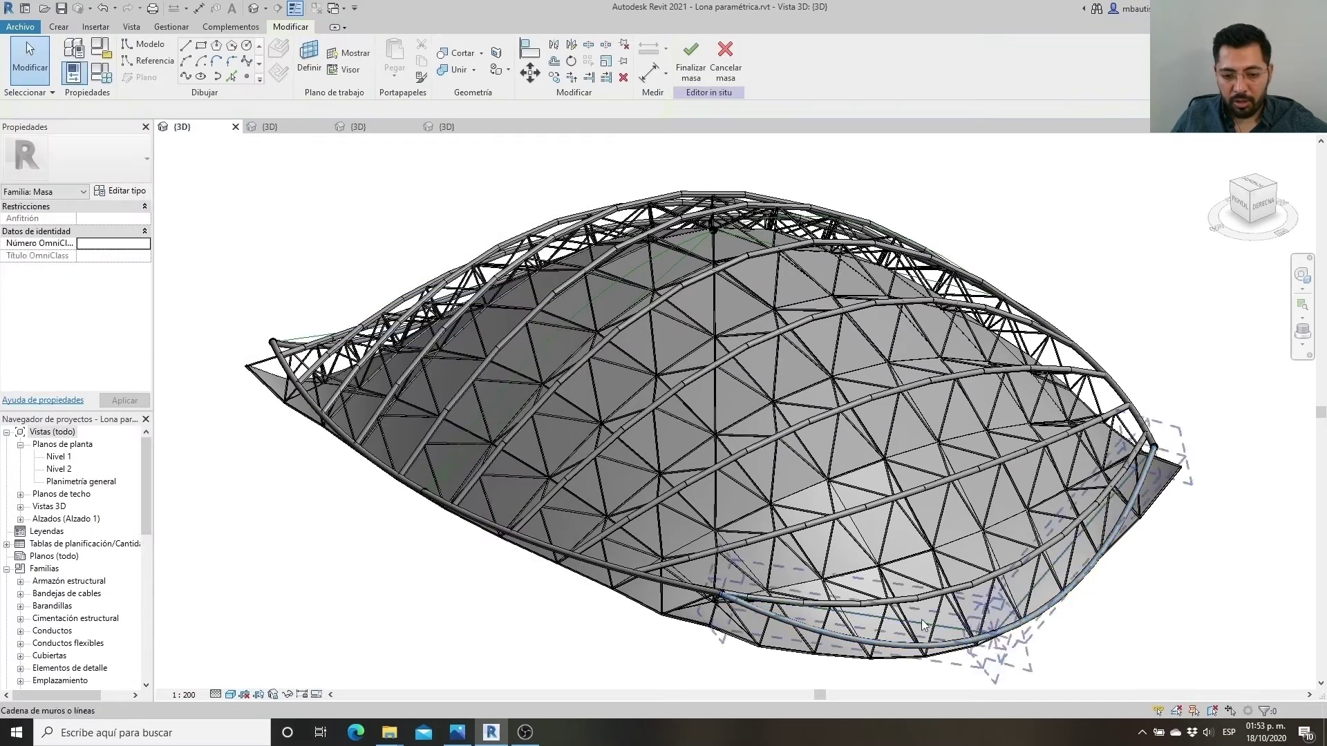
Review the whole canopy and finish editing the in-place mass
{"action": "scroll", "coordinate": [1147, 571], "scroll_direction": "up", "scroll_amount": 5}
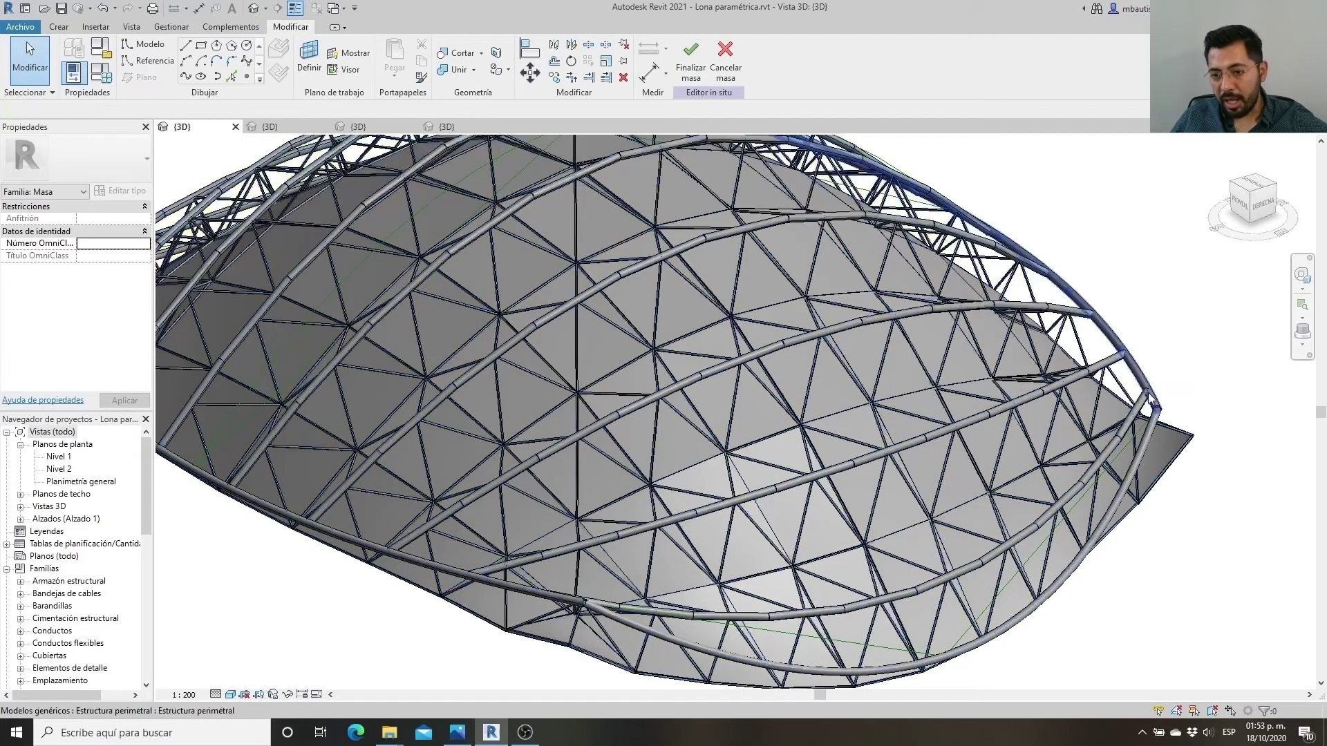
{"action": "scroll", "coordinate": [1153, 370], "scroll_direction": "down", "scroll_amount": 3}
{"action": "mouse_move", "coordinate": [1153, 370]}
{"action": "middle_mouse_down", "text": "shift"}
{"action": "mouse_move", "coordinate": [388, 519]}
{"action": "mouse_move", "coordinate": [406, 563]}
{"action": "mouse_move", "coordinate": [350, 551]}
{"action": "middle_mouse_up", "text": "shift"}
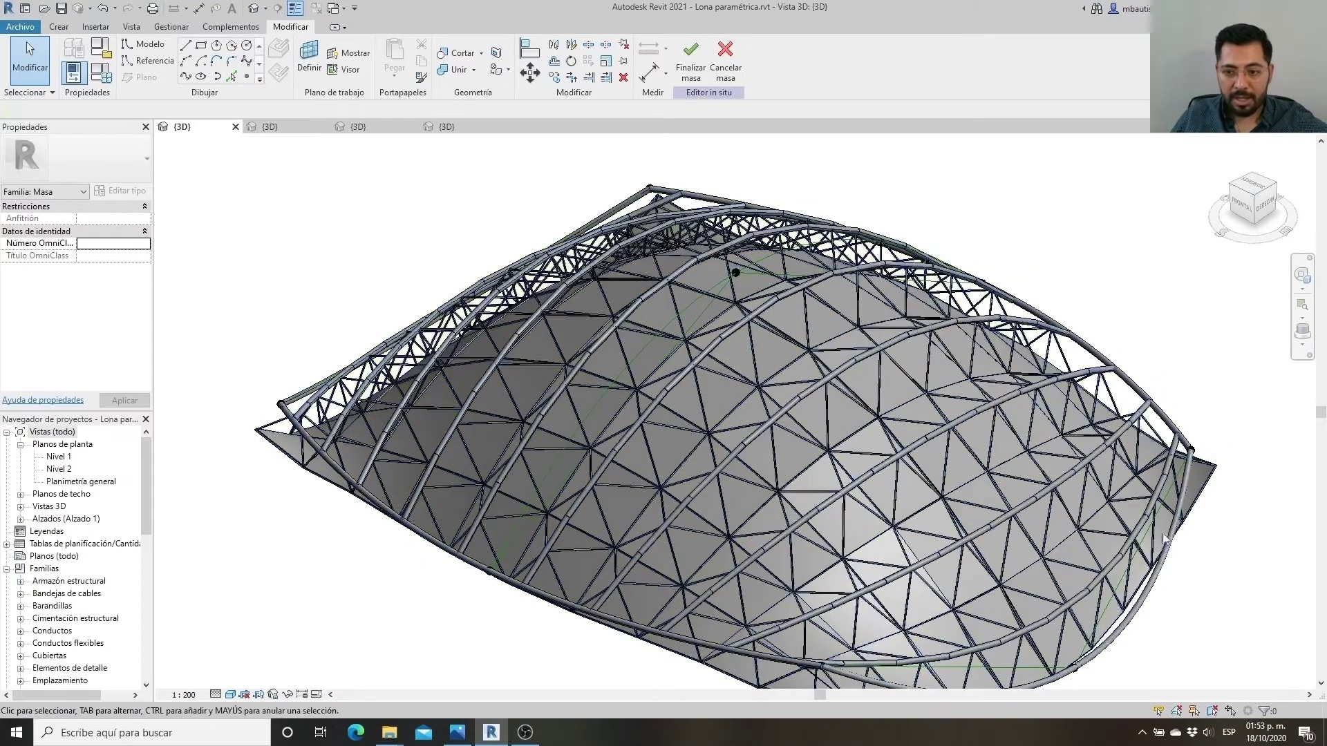
{"action": "left_click", "coordinate": [691, 62]}
{"action": "left_click", "coordinate": [823, 278]}
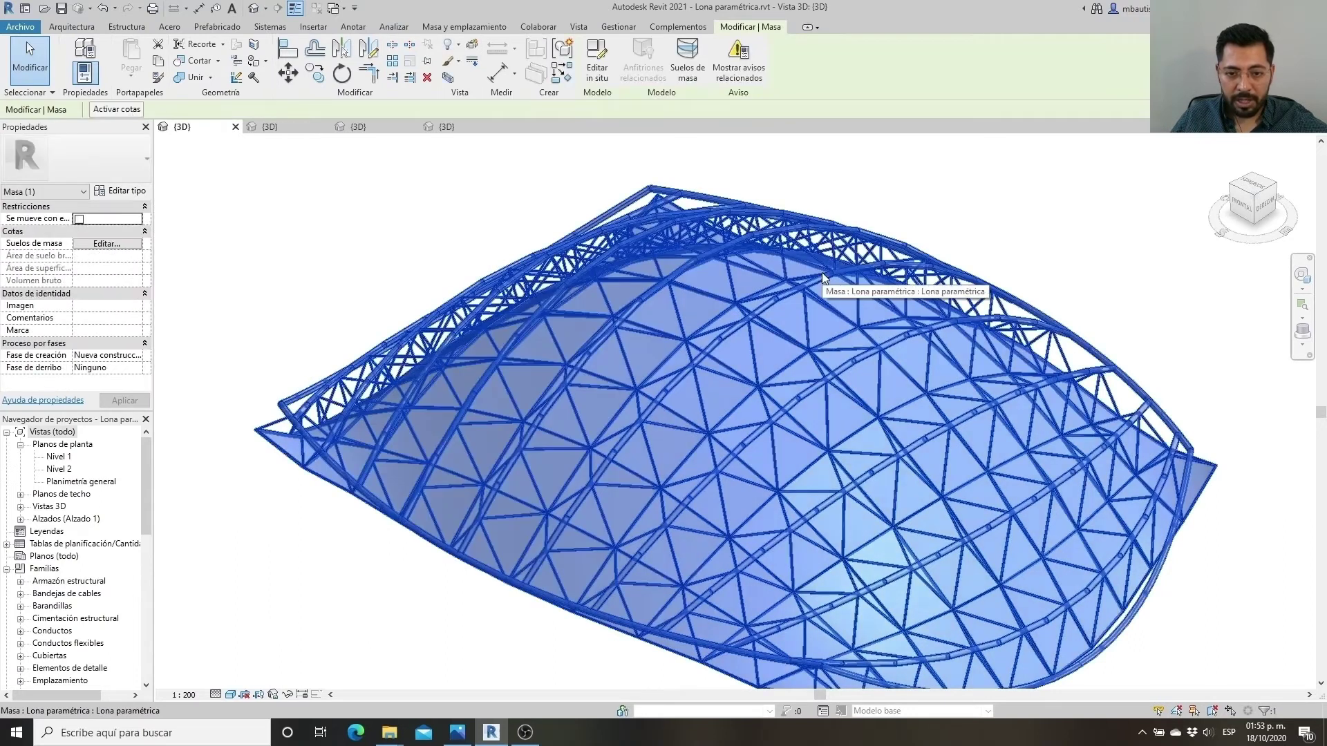
{"action": "left_click", "coordinate": [116, 194]}
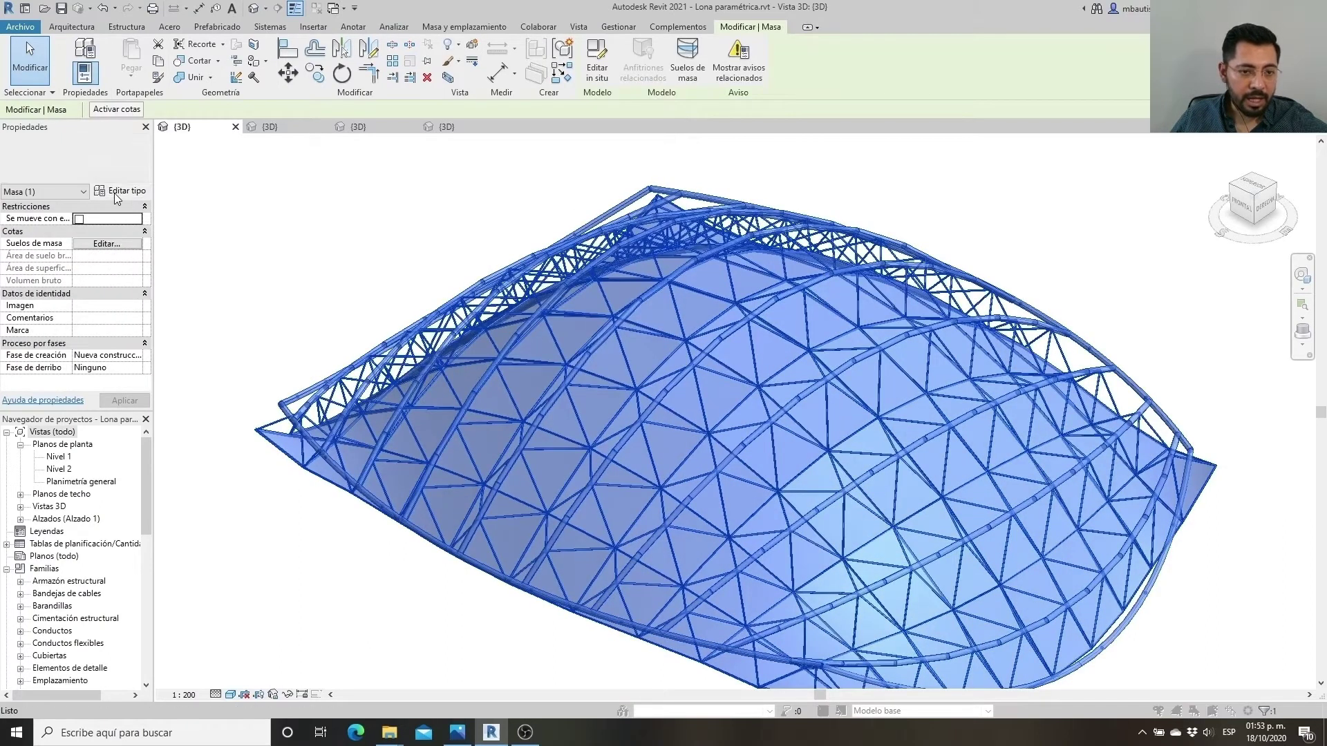
{"action": "left_click", "coordinate": [393, 329]}
{"action": "key", "text": "Return"}
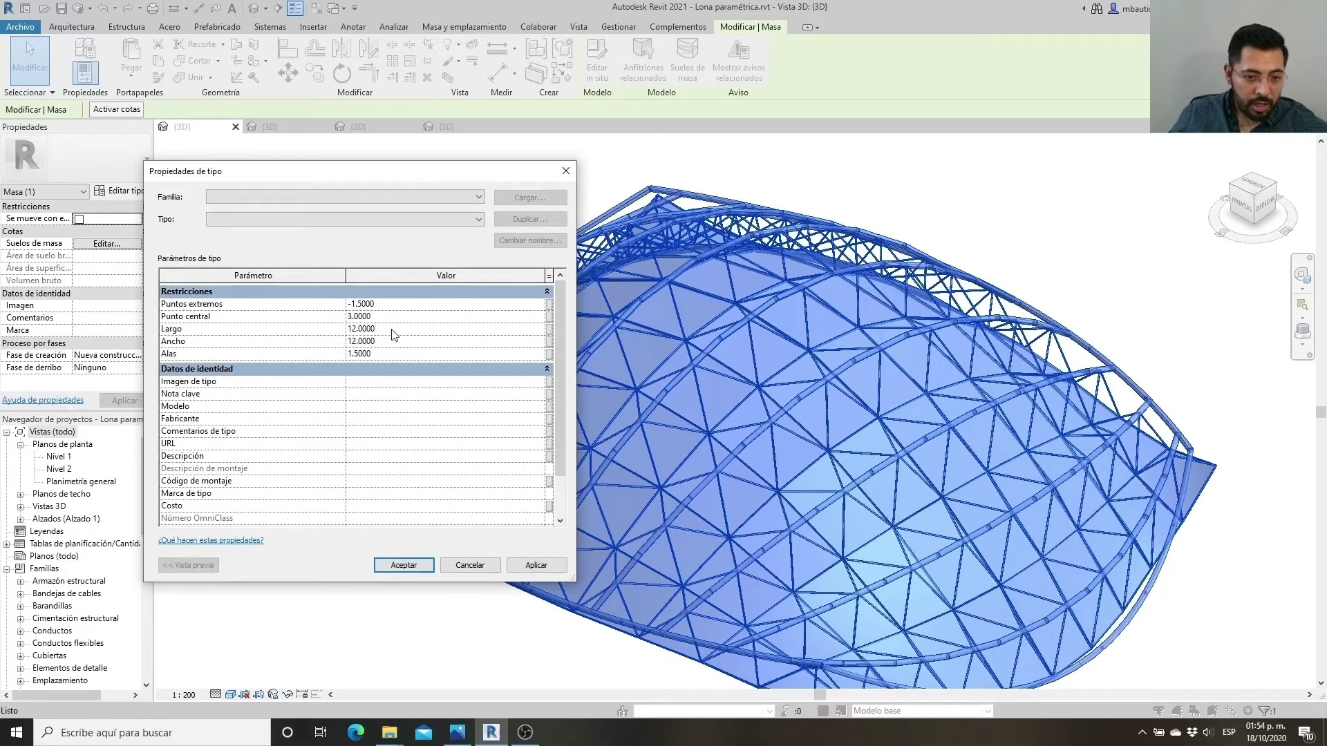
{"action": "type", "text": "15.000"}
{"action": "left_click", "coordinate": [395, 355]}
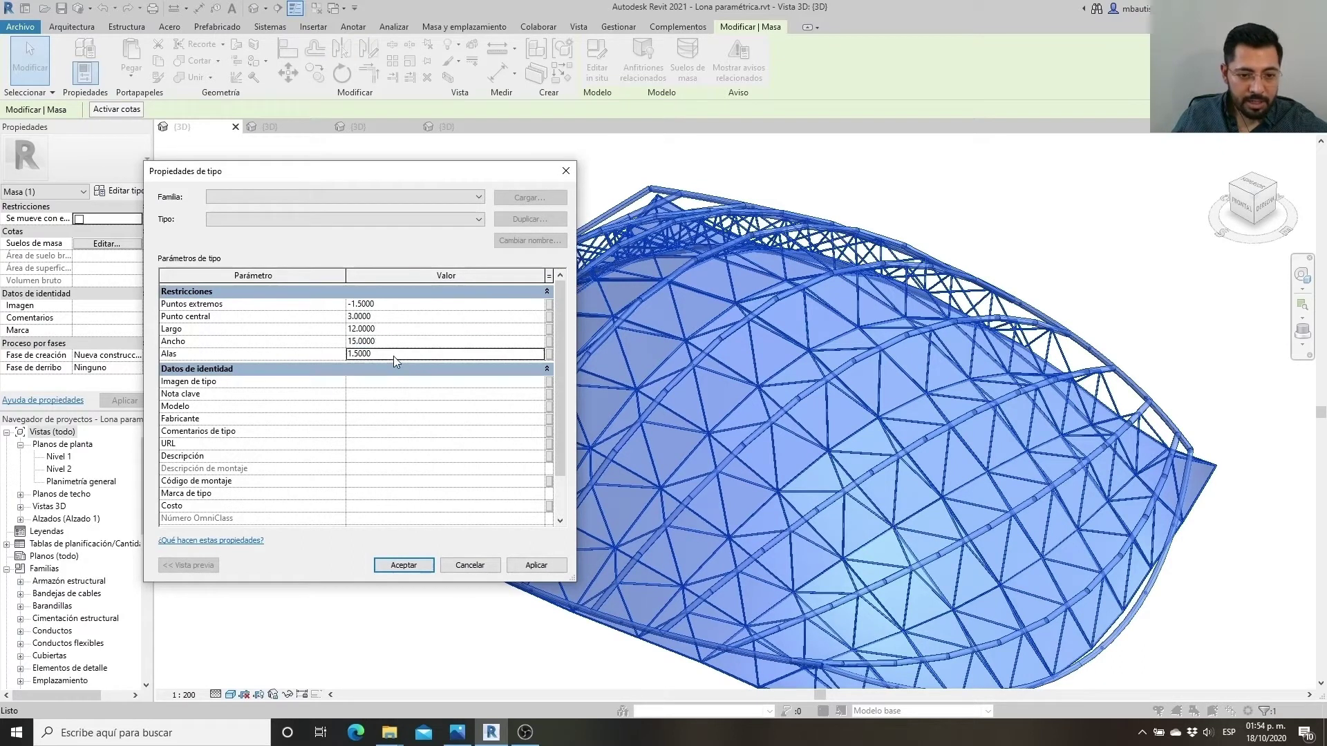
{"action": "type", "text": "0"}
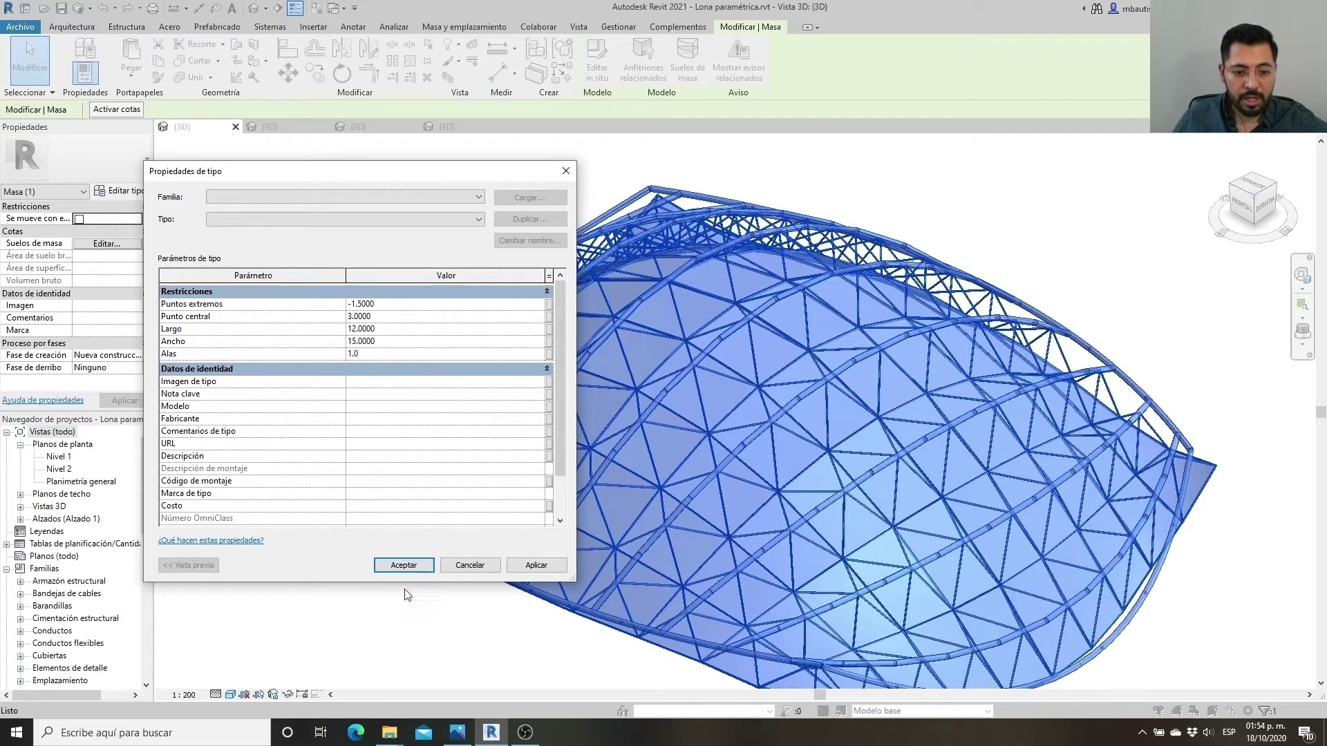
{"action": "left_click", "coordinate": [404, 565]}
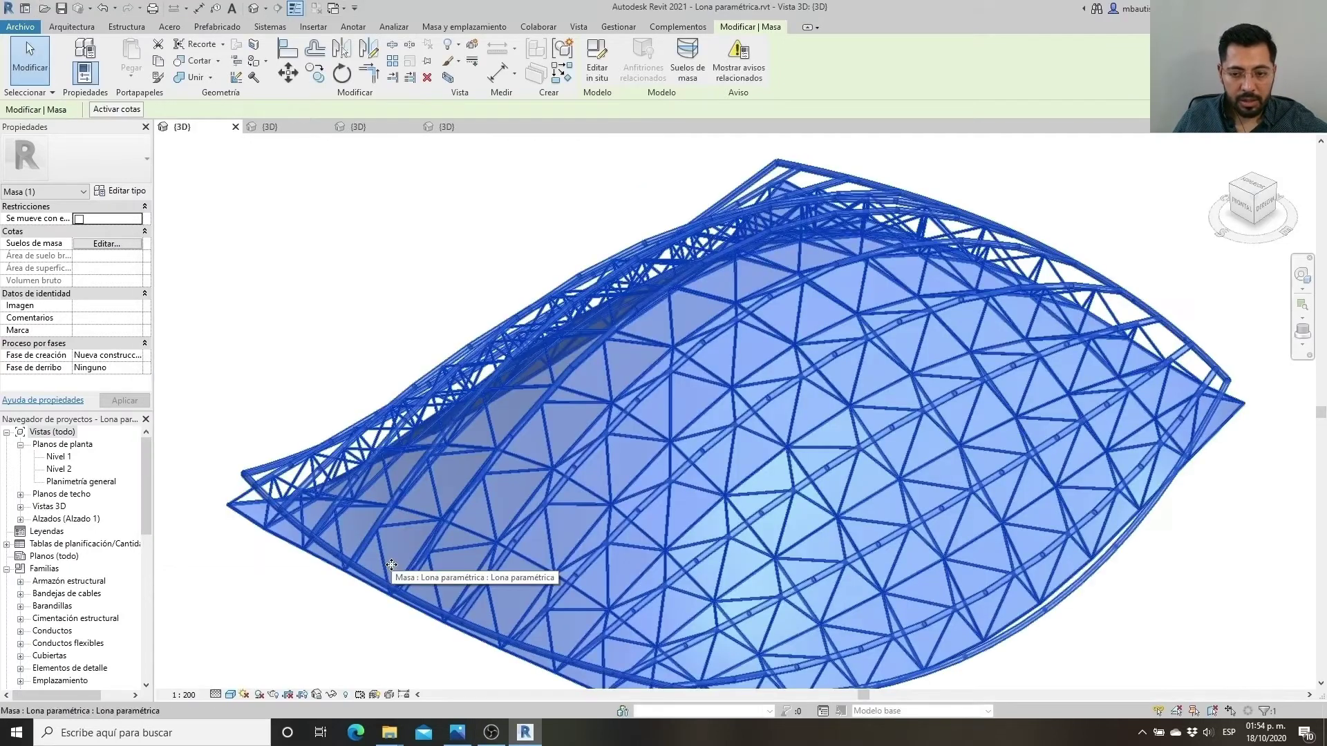
{"action": "scroll", "coordinate": [391, 565], "scroll_direction": "down", "scroll_amount": 3}
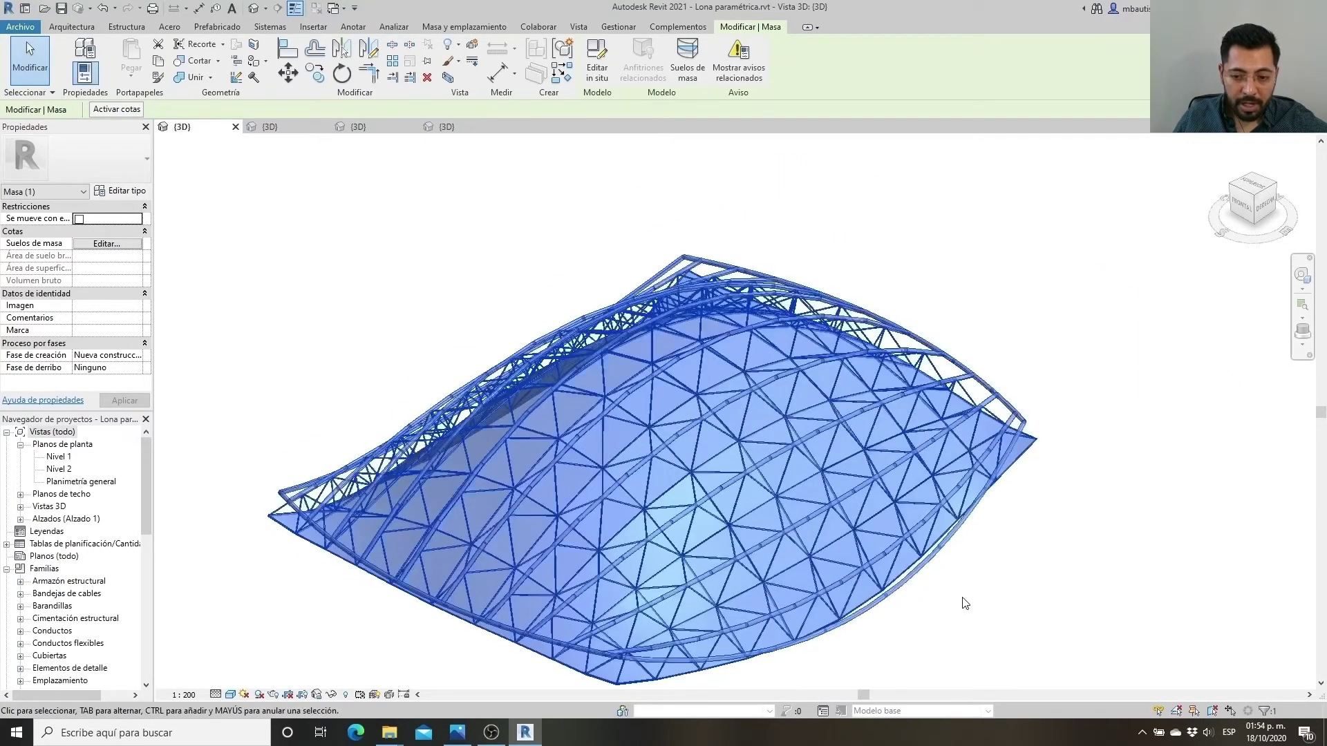
{"action": "left_click", "coordinate": [965, 603]}
{"action": "mouse_move", "coordinate": [1005, 622]}
{"action": "middle_mouse_down", "text": "shift"}
{"action": "mouse_move", "coordinate": [962, 572]}
{"action": "mouse_move", "coordinate": [1138, 631]}
{"action": "middle_mouse_up", "text": "shift"}
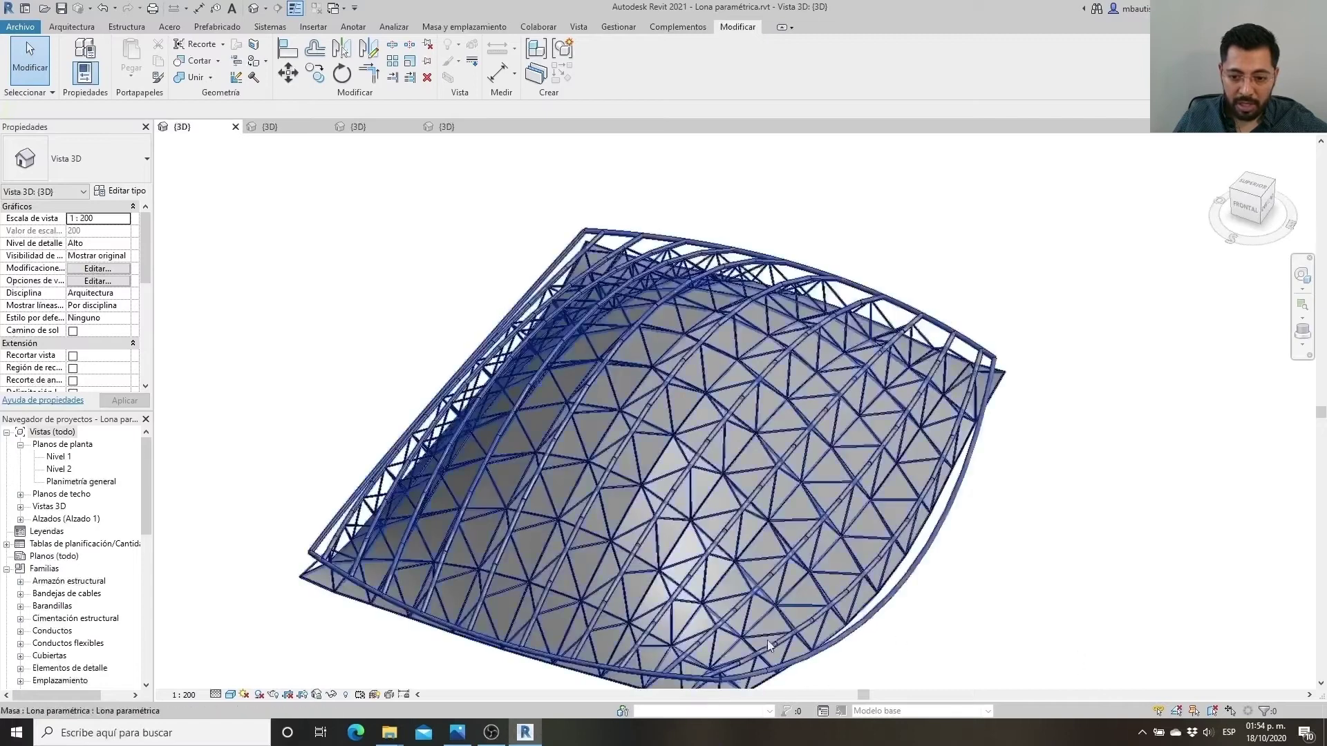
{"action": "mouse_move", "coordinate": [1004, 522]}
{"action": "middle_mouse_down", "text": "shift"}
{"action": "mouse_move", "coordinate": [919, 569]}
{"action": "mouse_move", "coordinate": [996, 547]}
{"action": "middle_mouse_up", "text": "shift"}
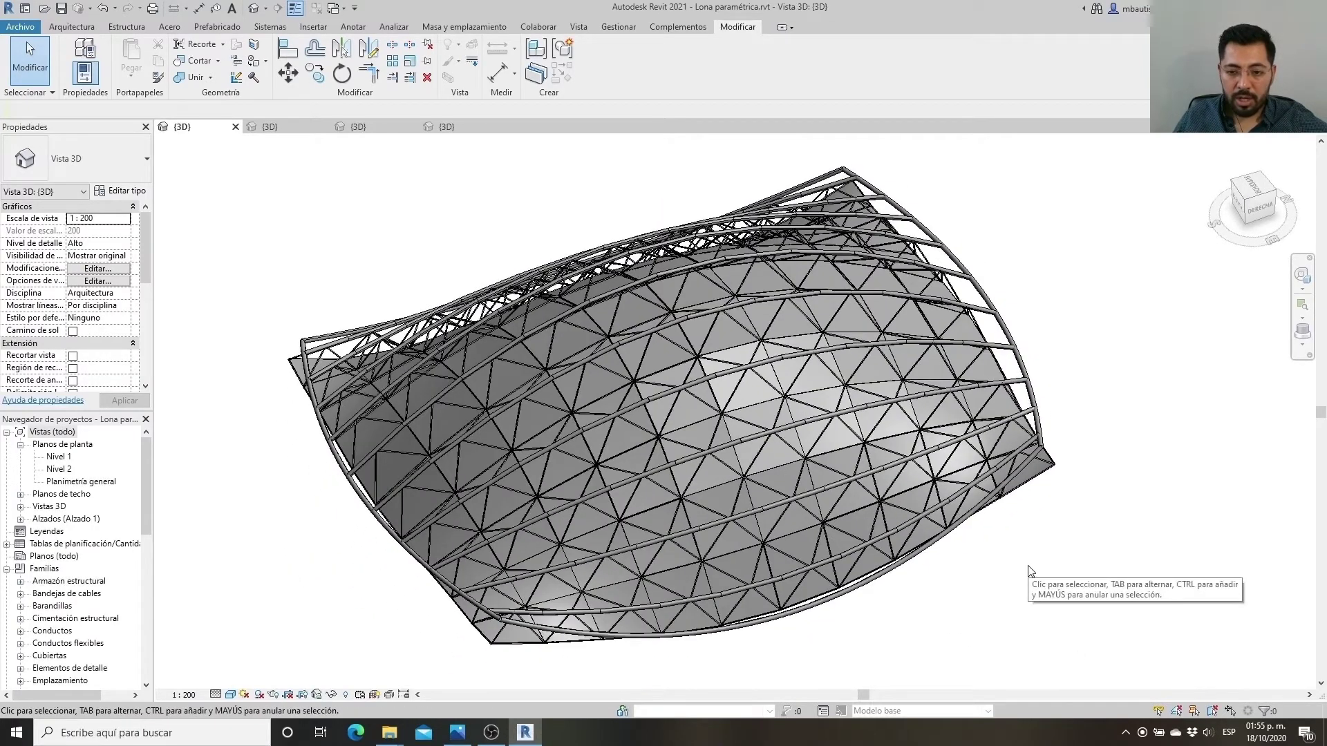
Show the Tornado y Gherkin 4 3D view and compare it with the Gherkin.jpg photo
{"action": "left_click", "coordinate": [279, 129]}
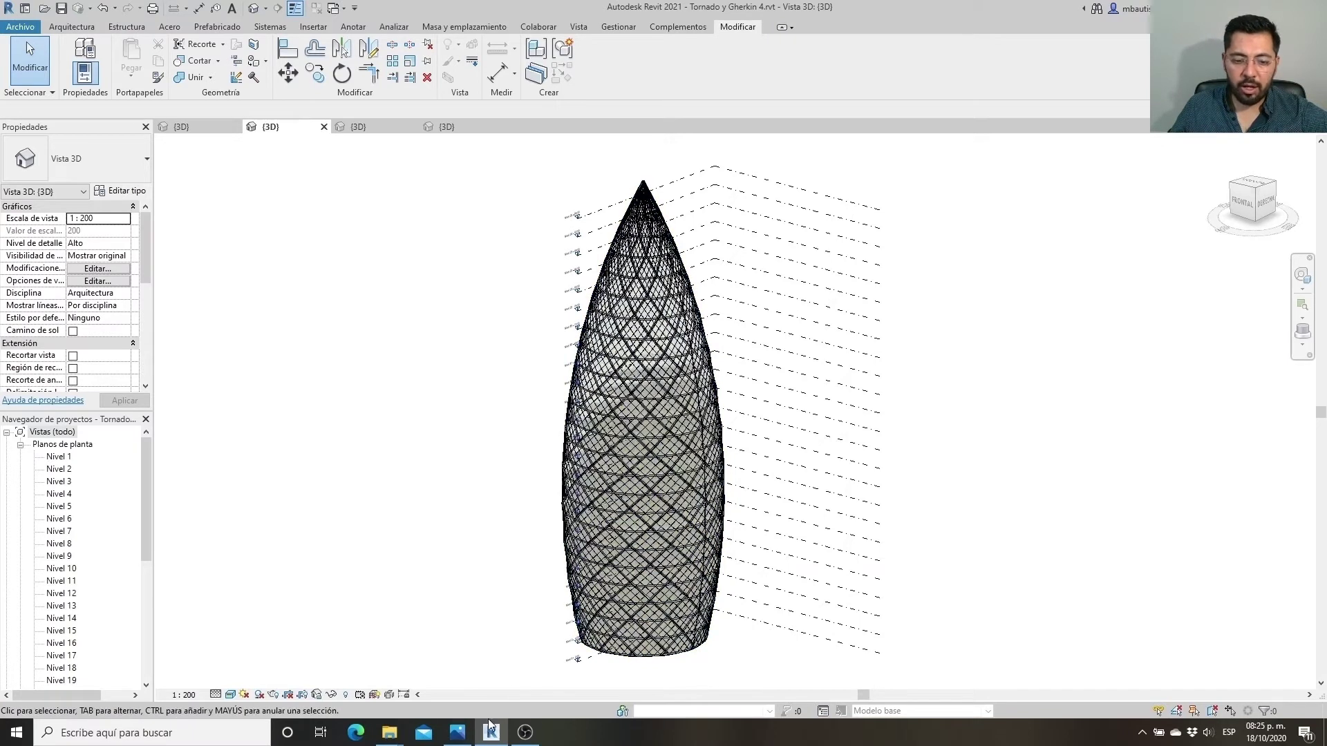
{"action": "left_click", "coordinate": [459, 739]}
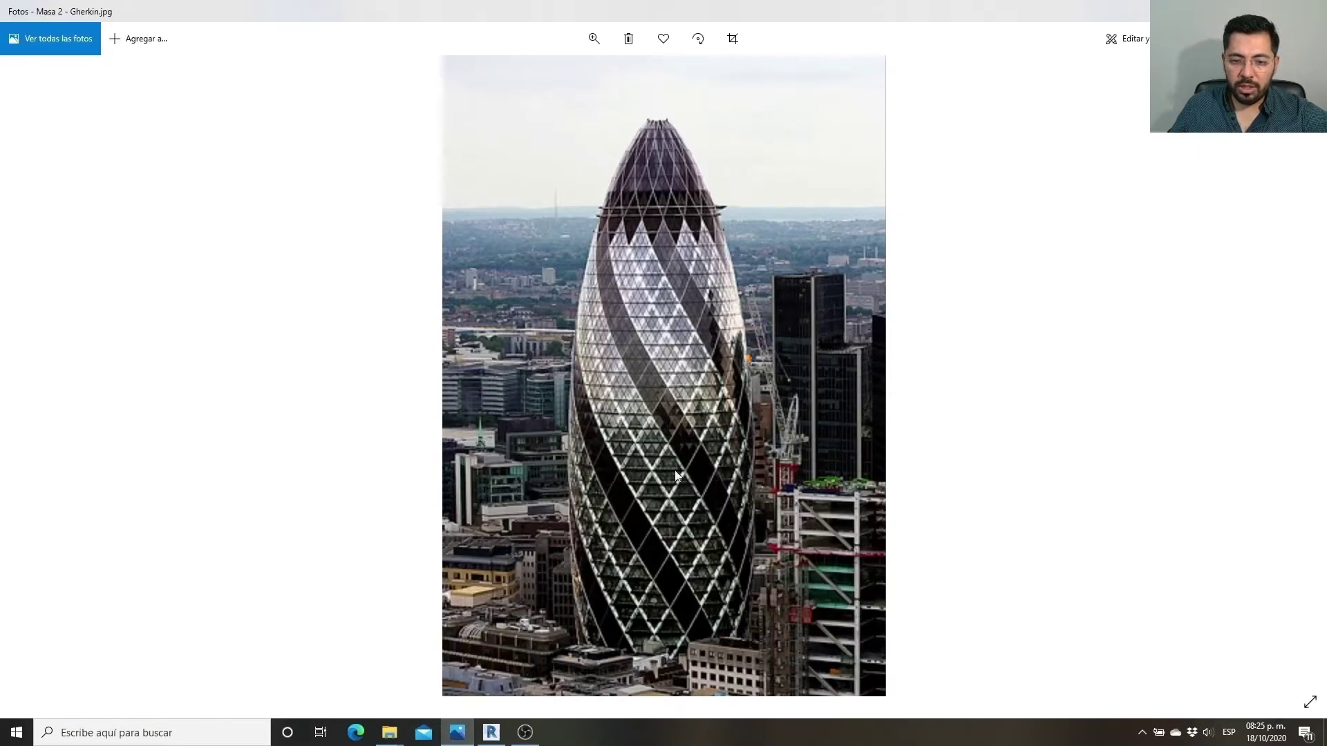
{"action": "left_click", "coordinate": [459, 733]}
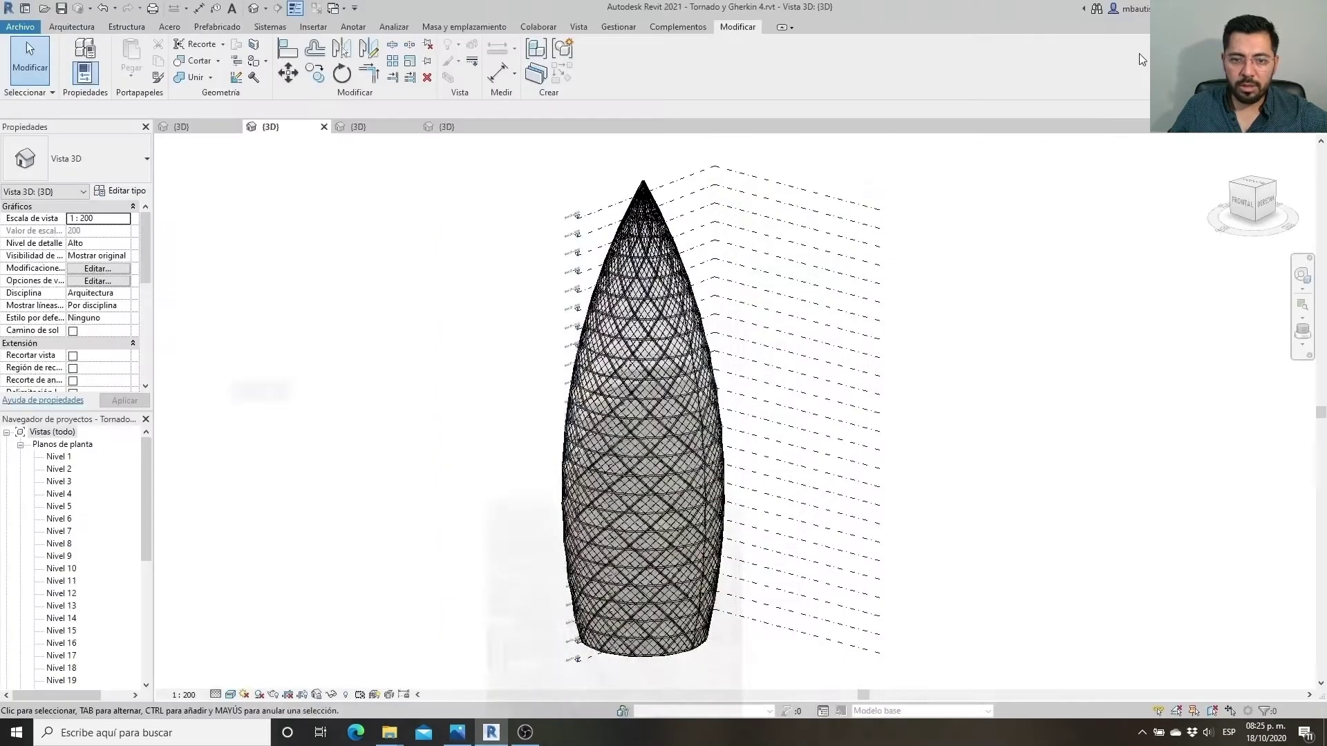
Open the Gherkin tower mass for in-place editing
{"action": "left_click", "coordinate": [683, 408]}
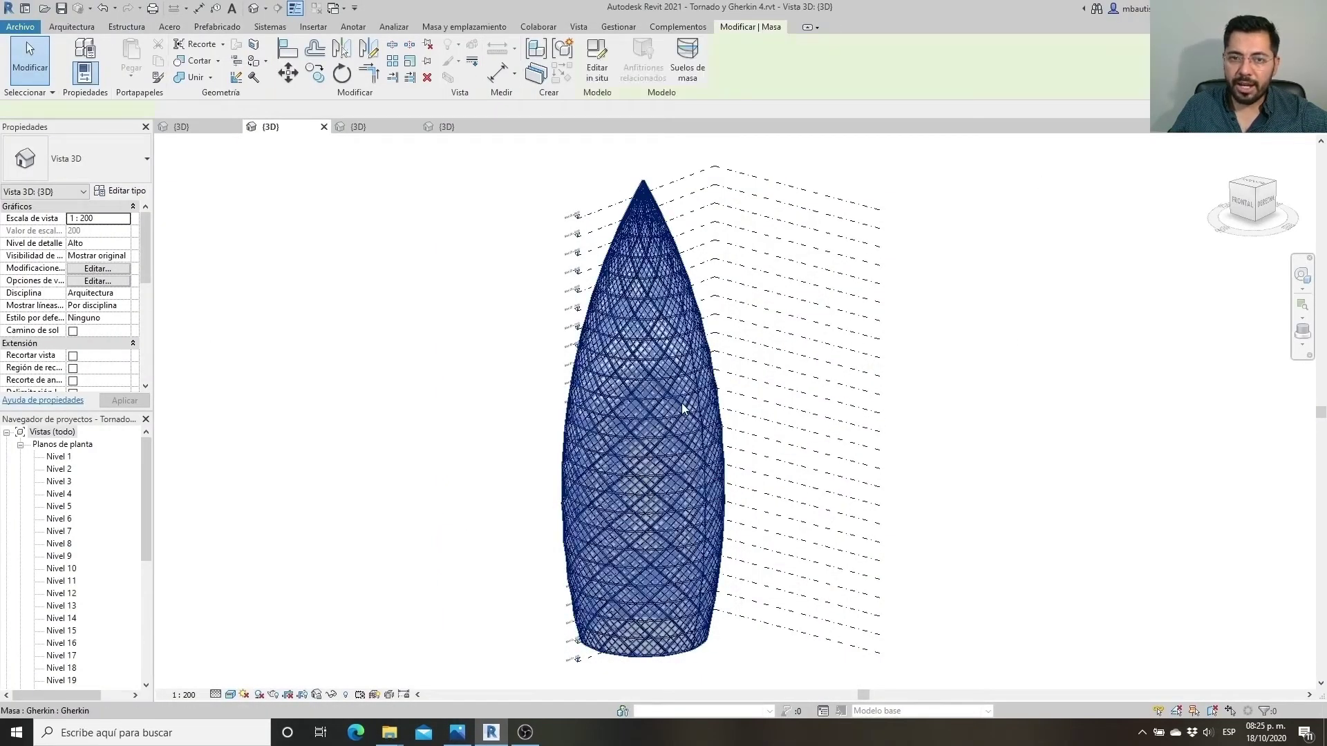
{"action": "left_click", "coordinate": [597, 62]}
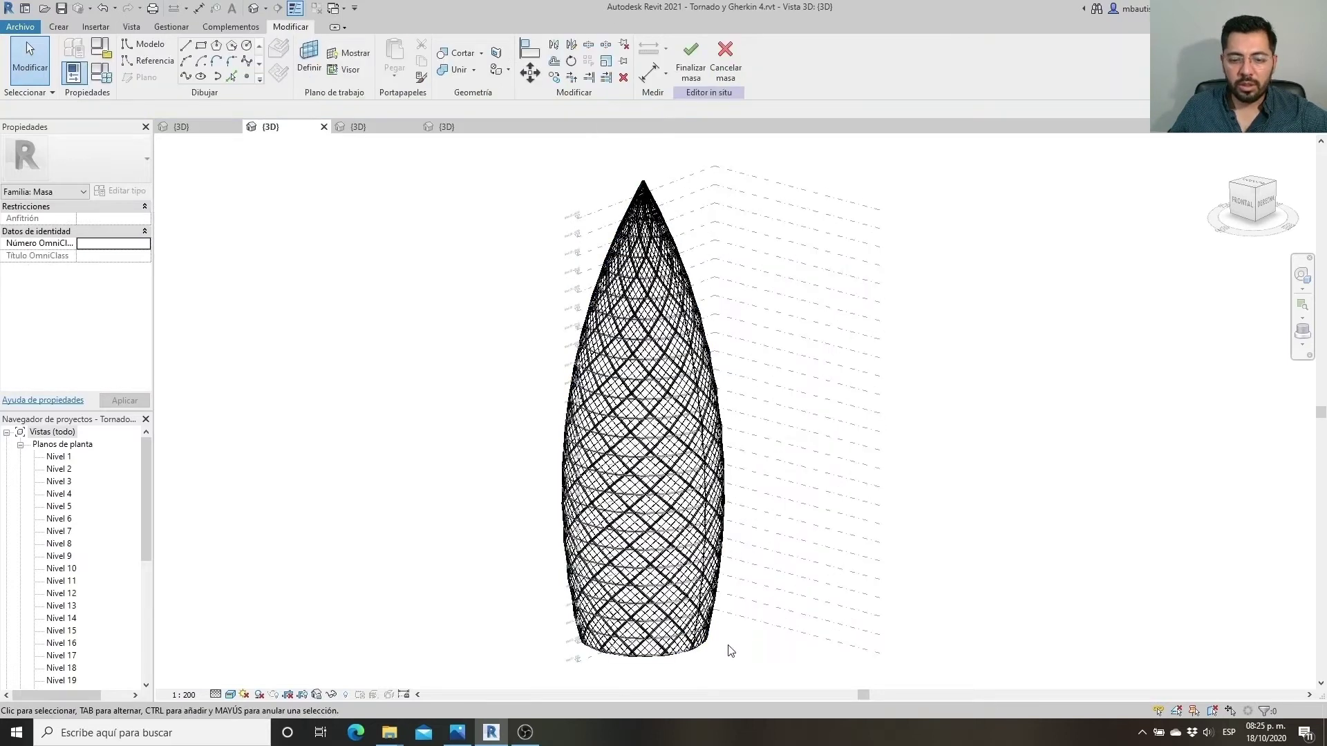
{"action": "scroll", "coordinate": [730, 651], "scroll_direction": "up", "scroll_amount": 5}
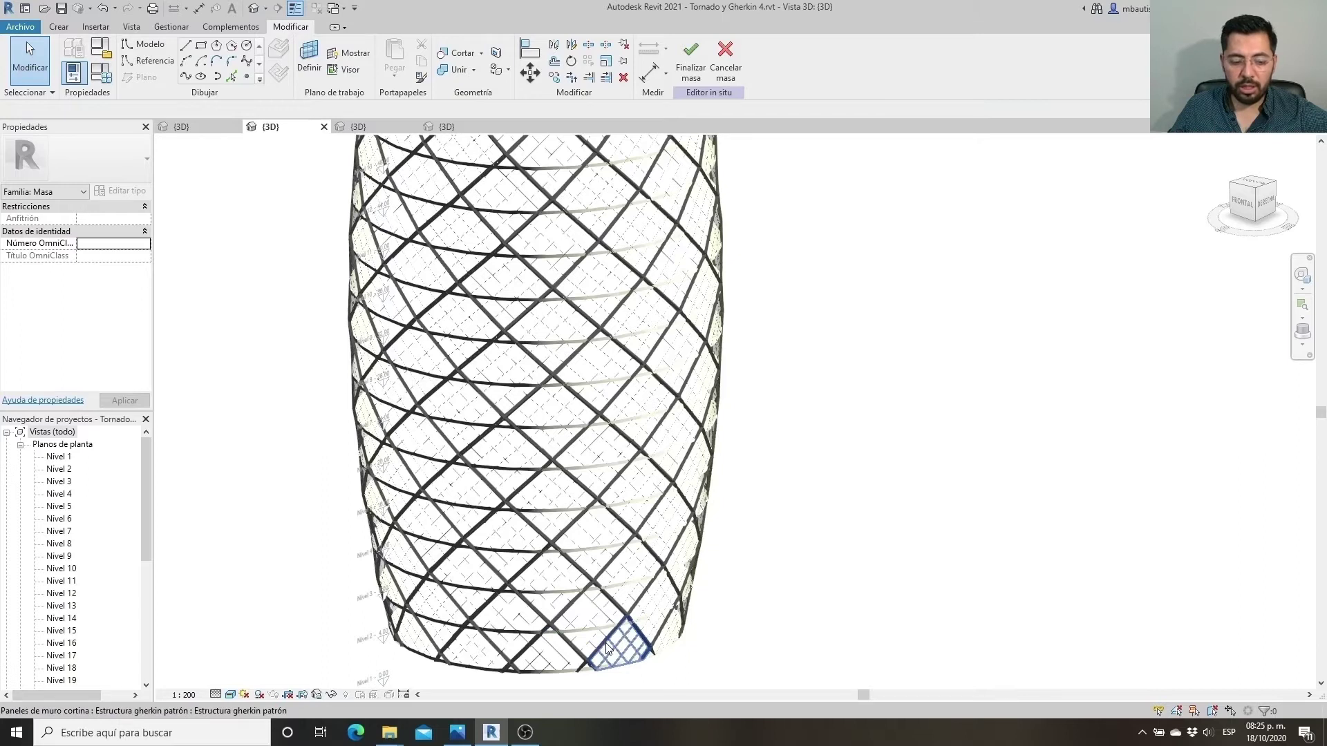
Delete curtain panels along a diagonal band up from the tower's base
{"action": "left_click", "coordinate": [607, 647]}
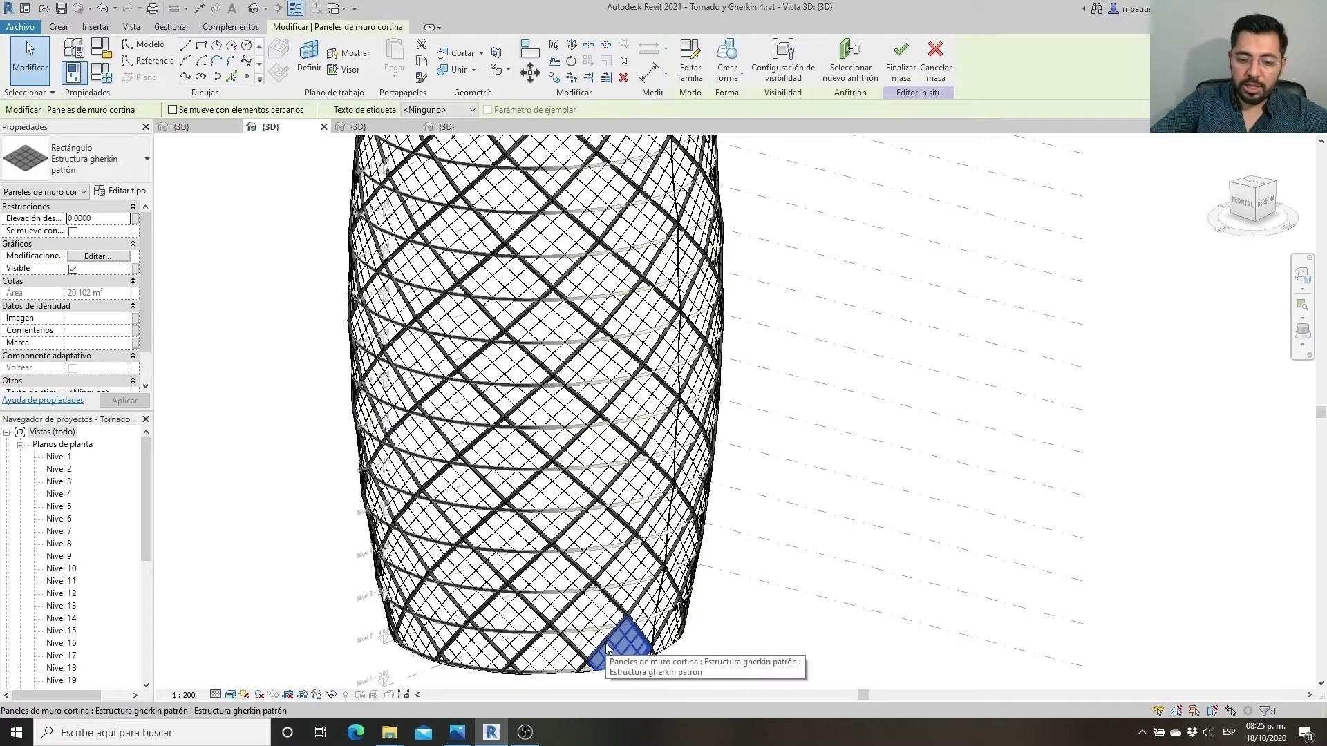
{"action": "key", "text": "Delete"}
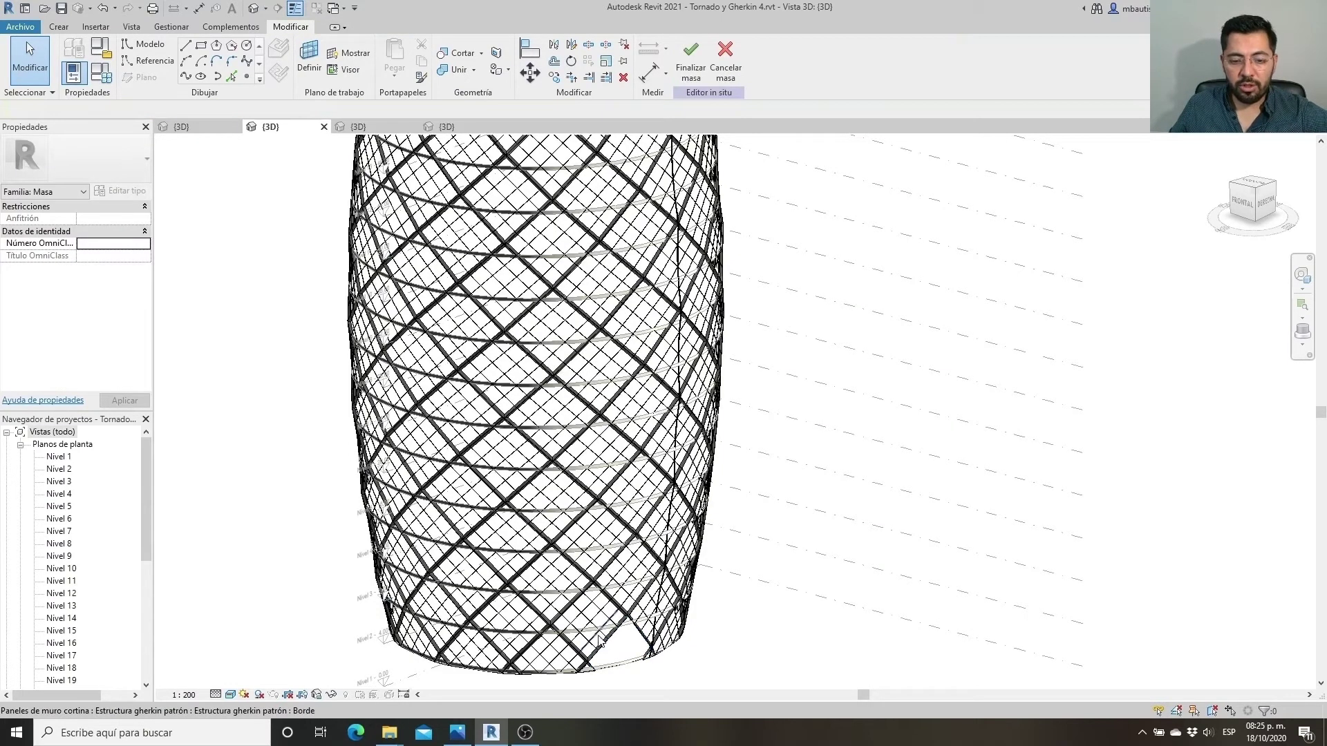
{"action": "left_click", "coordinate": [570, 614]}
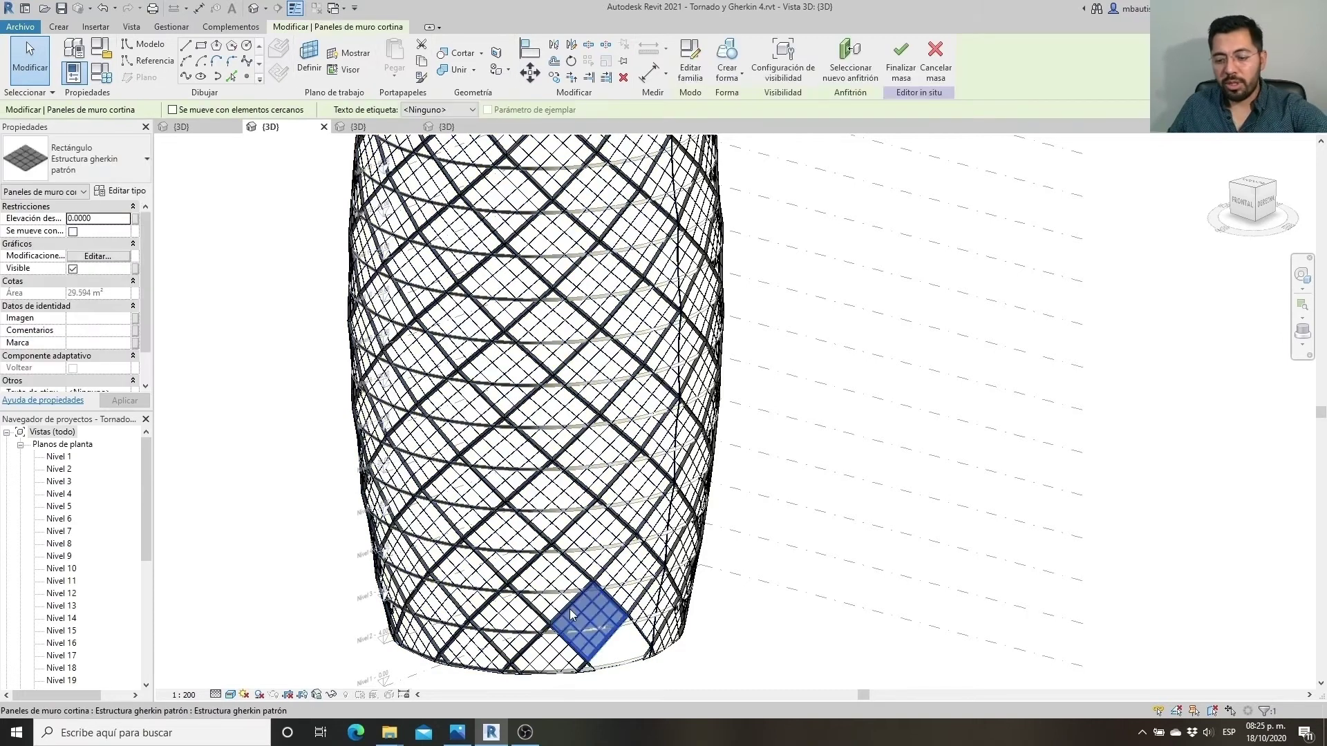
{"action": "key", "text": "Delete"}
{"action": "left_click", "coordinate": [570, 614]}
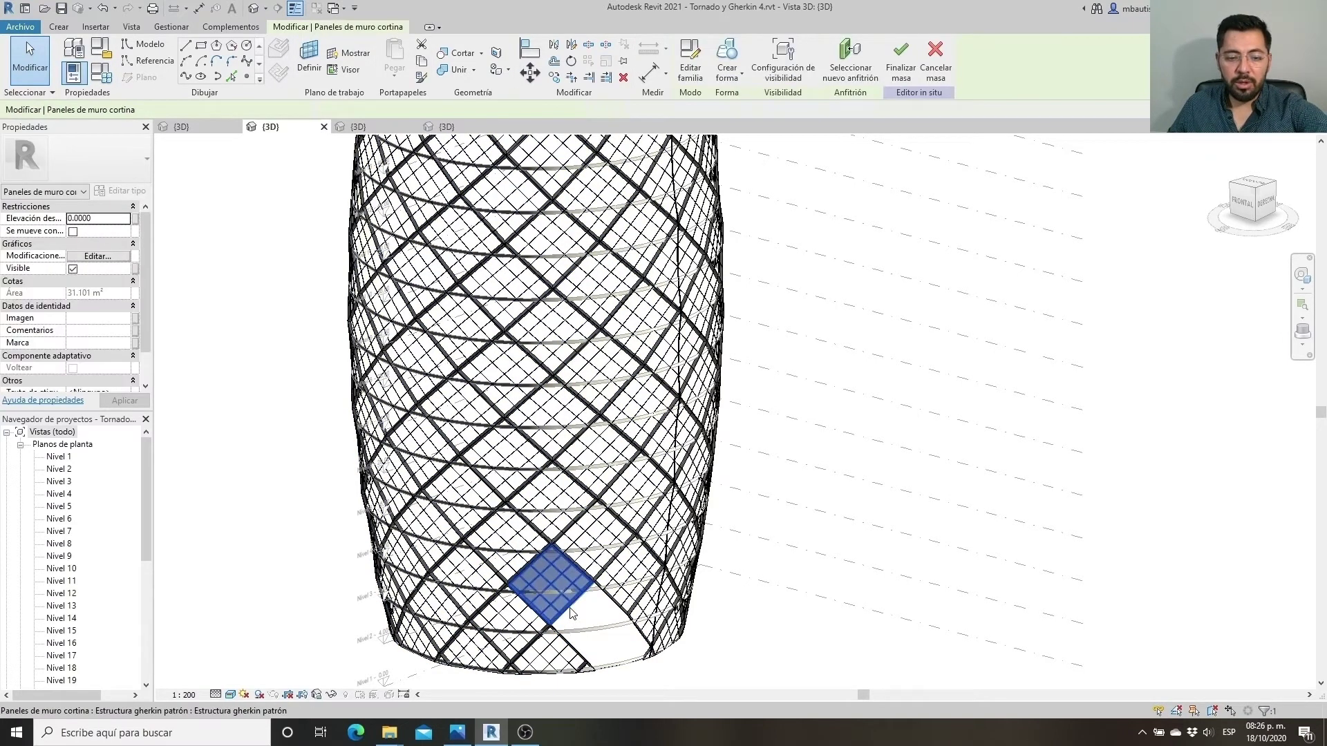
{"action": "key", "text": "Delete"}
{"action": "left_click", "coordinate": [532, 561]}
{"action": "key", "text": "Escape"}
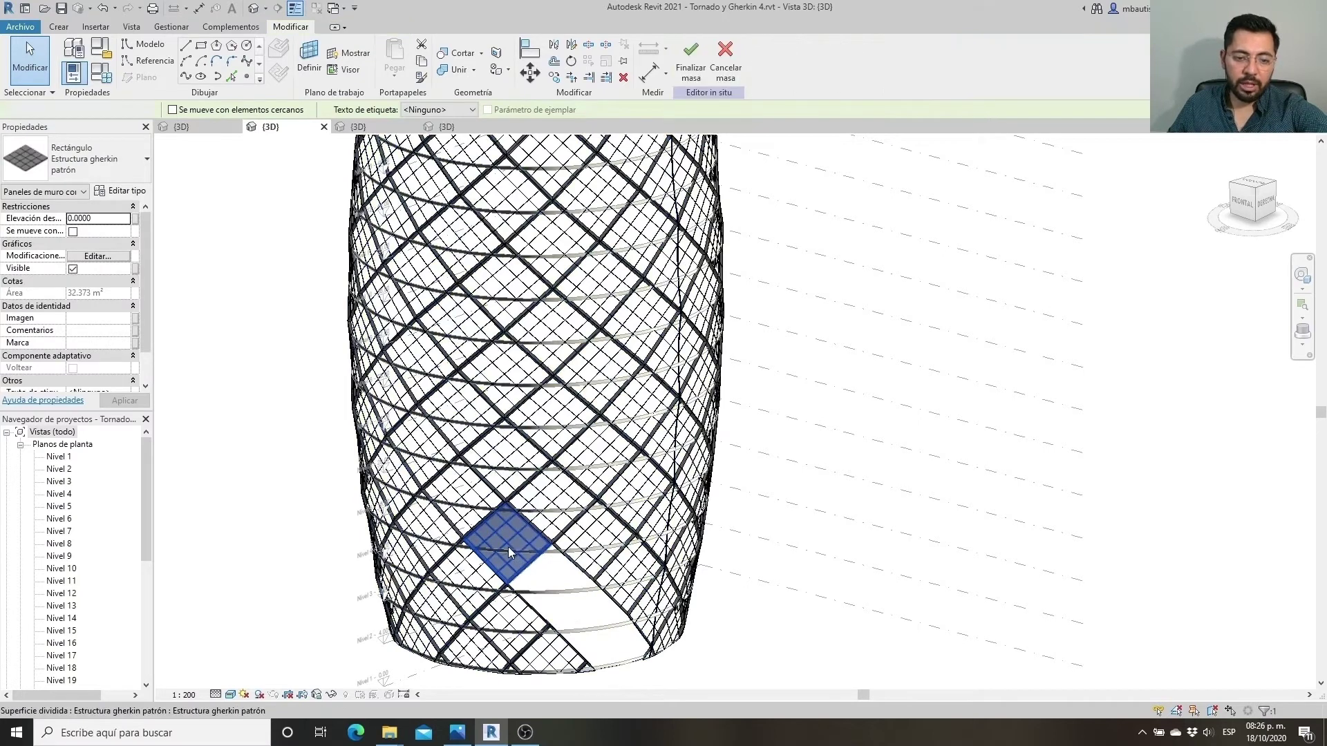
Orbit the tower to review the spiralling panel bands
{"action": "middle_click_drag", "start_coordinate": [508, 546], "coordinate": [767, 574], "text": "shift"}
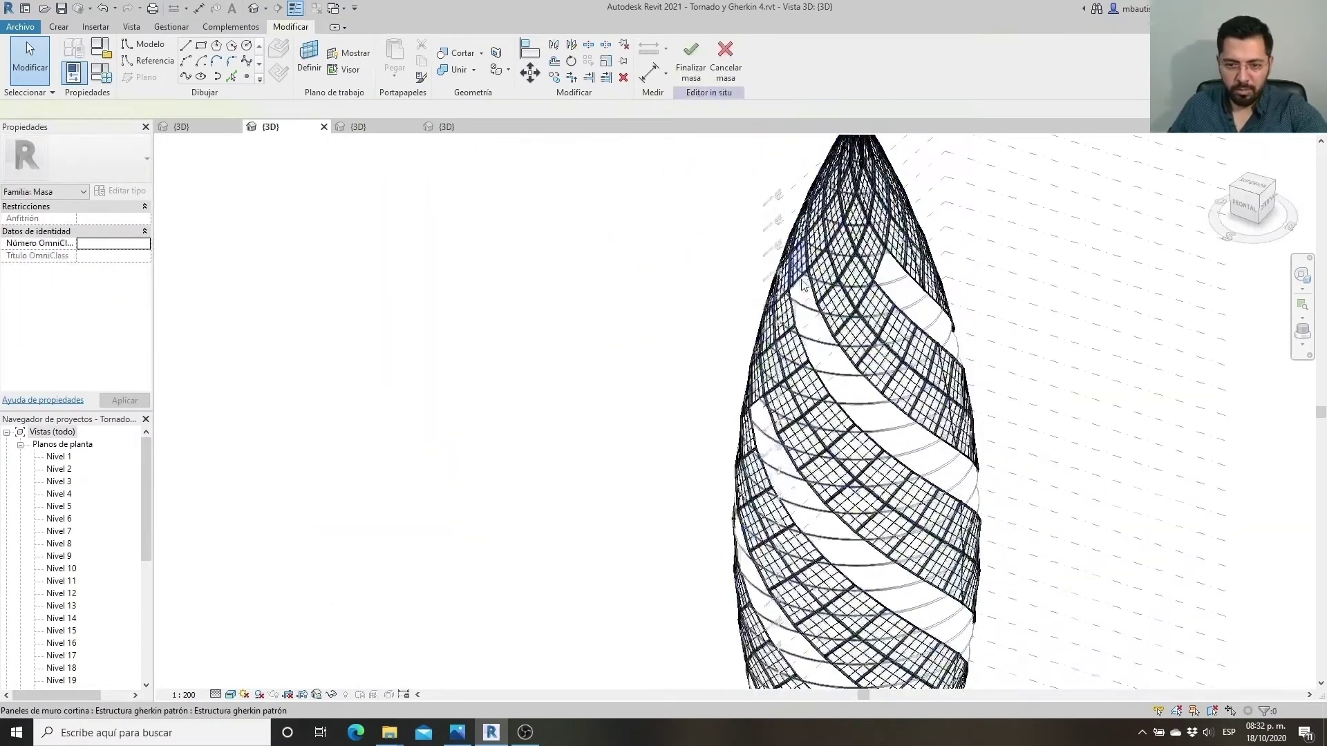
{"action": "middle_click_drag", "start_coordinate": [568, 372], "coordinate": [643, 358], "text": "shift"}
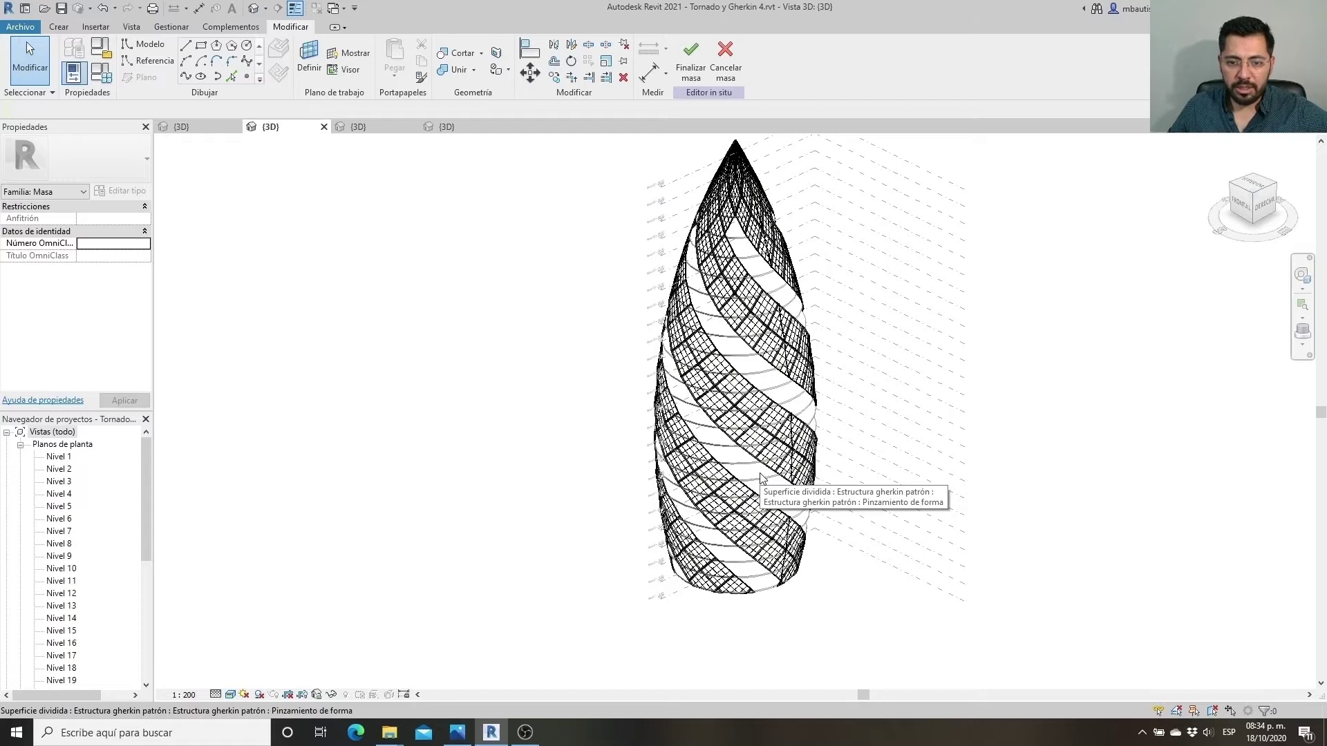
{"action": "scroll", "coordinate": [761, 477], "scroll_direction": "up", "scroll_amount": 5}
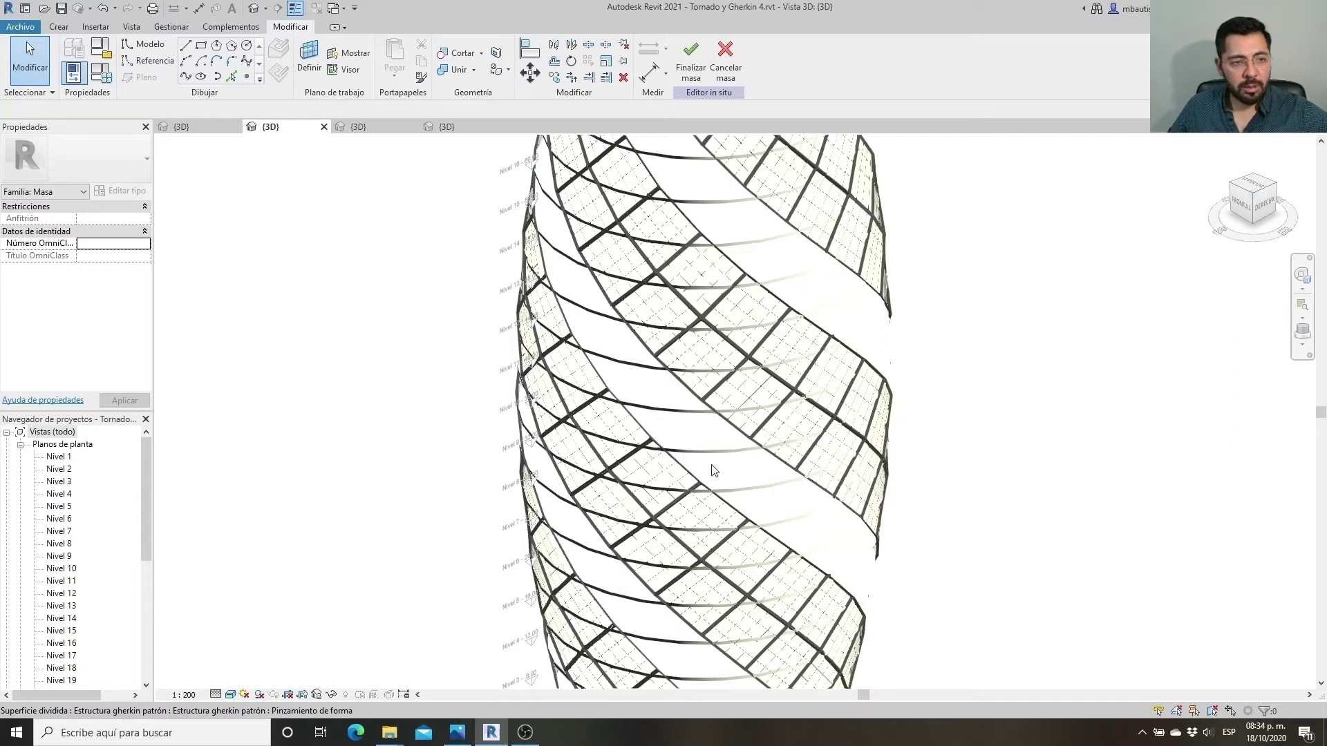
Create a new family from the English-Metric template Metric Generic Model Adaptive.rft
{"action": "left_click", "coordinate": [20, 26]}
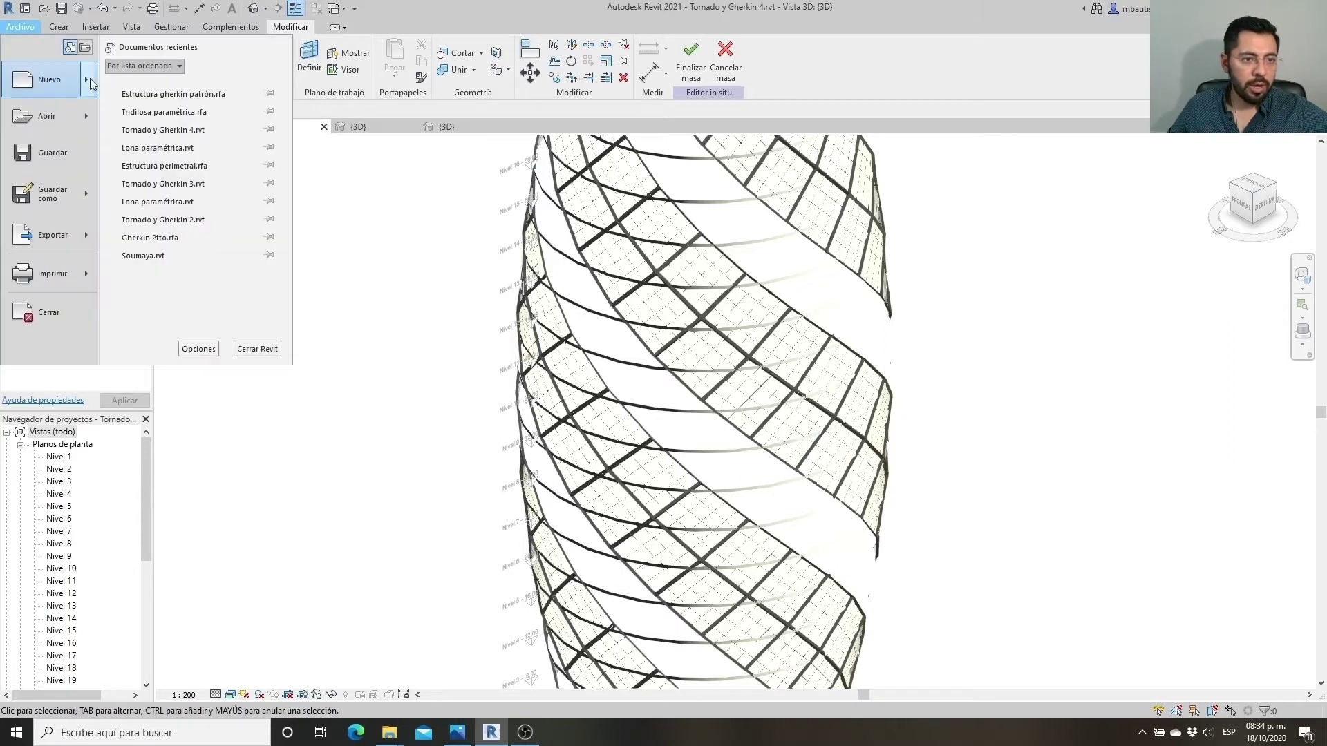
{"action": "mouse_move", "coordinate": [49, 80]}
{"action": "left_click", "coordinate": [177, 129]}
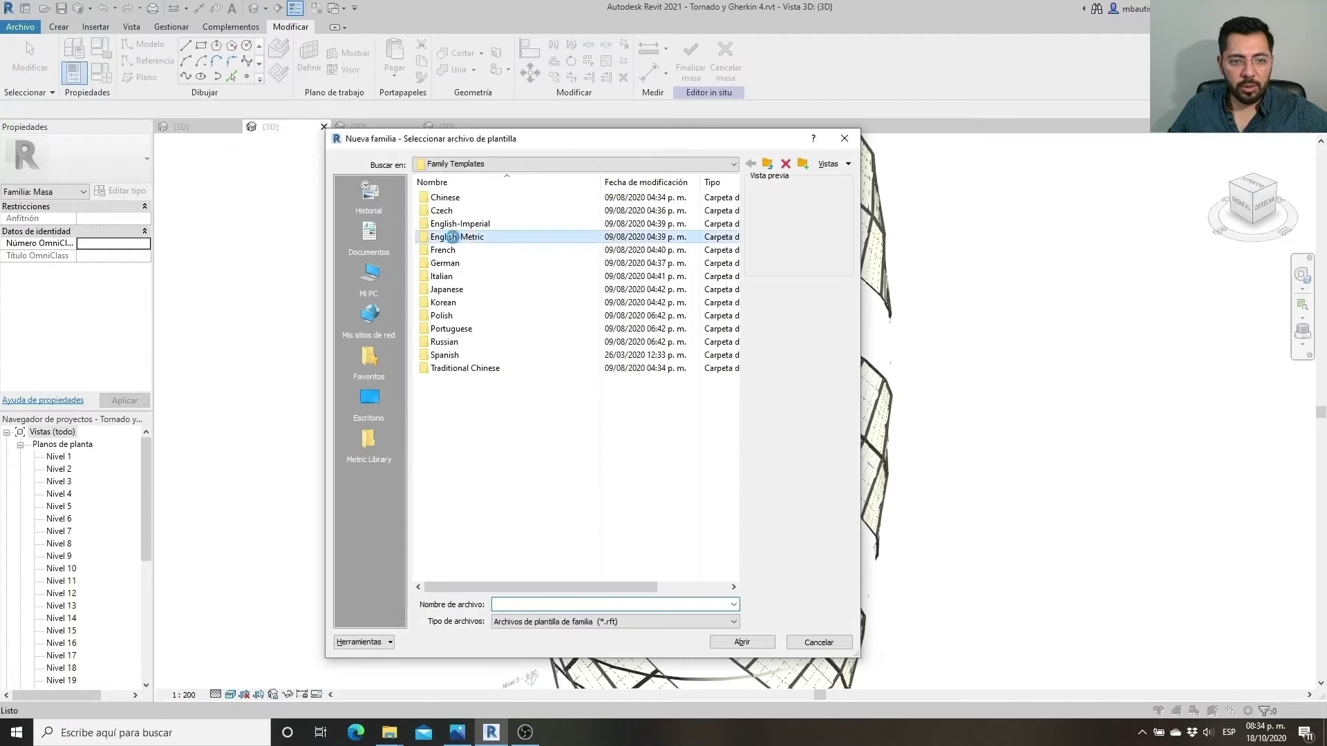
{"action": "double_click", "coordinate": [450, 237]}
{"action": "scroll", "coordinate": [487, 546], "scroll_direction": "down", "scroll_amount": 1}
{"action": "scroll", "coordinate": [487, 546], "scroll_direction": "down", "scroll_amount": 1}
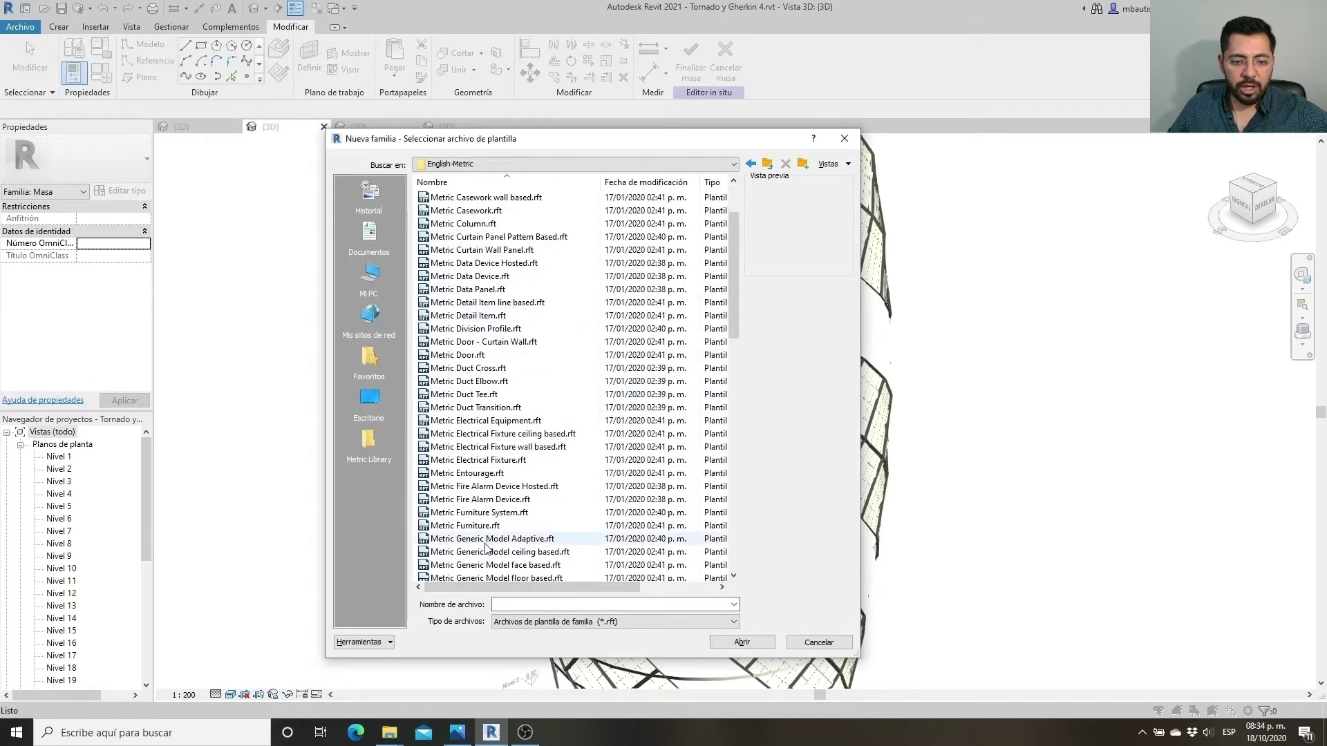
{"action": "left_click", "coordinate": [507, 544]}
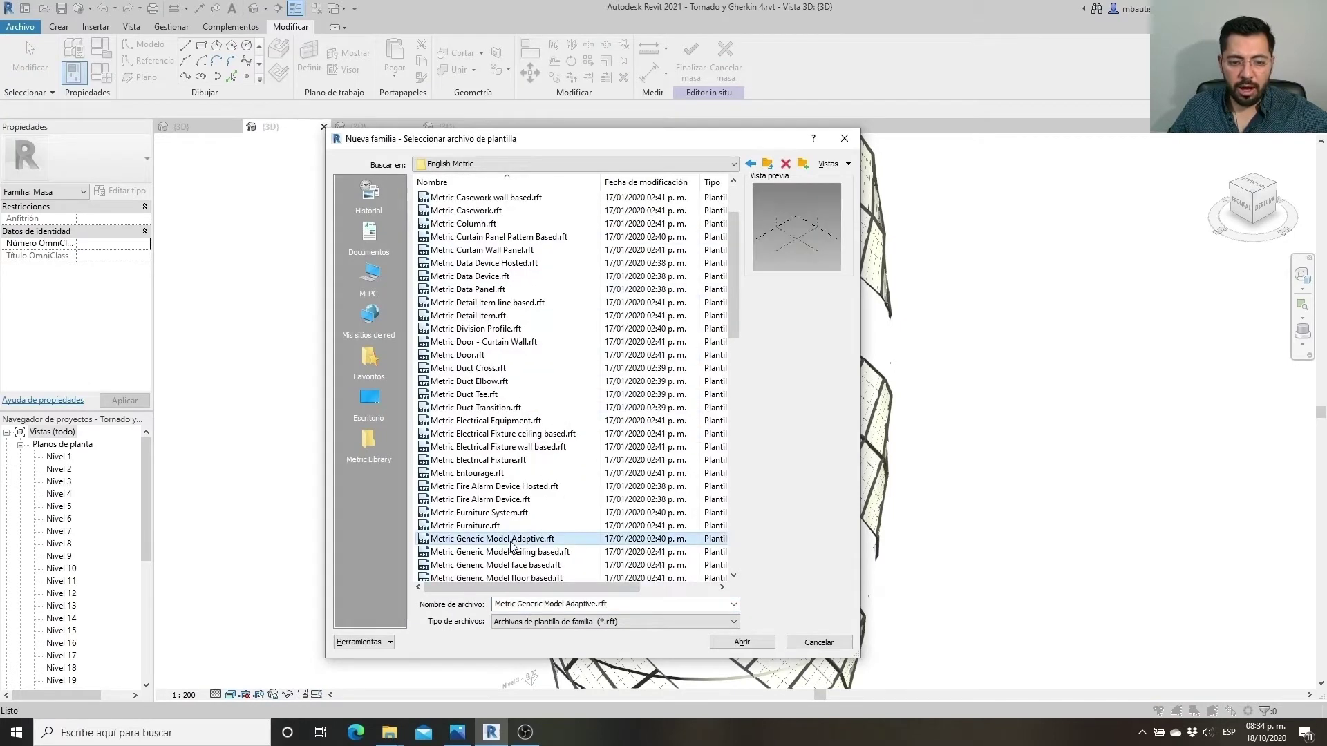
{"action": "left_click", "coordinate": [752, 643]}
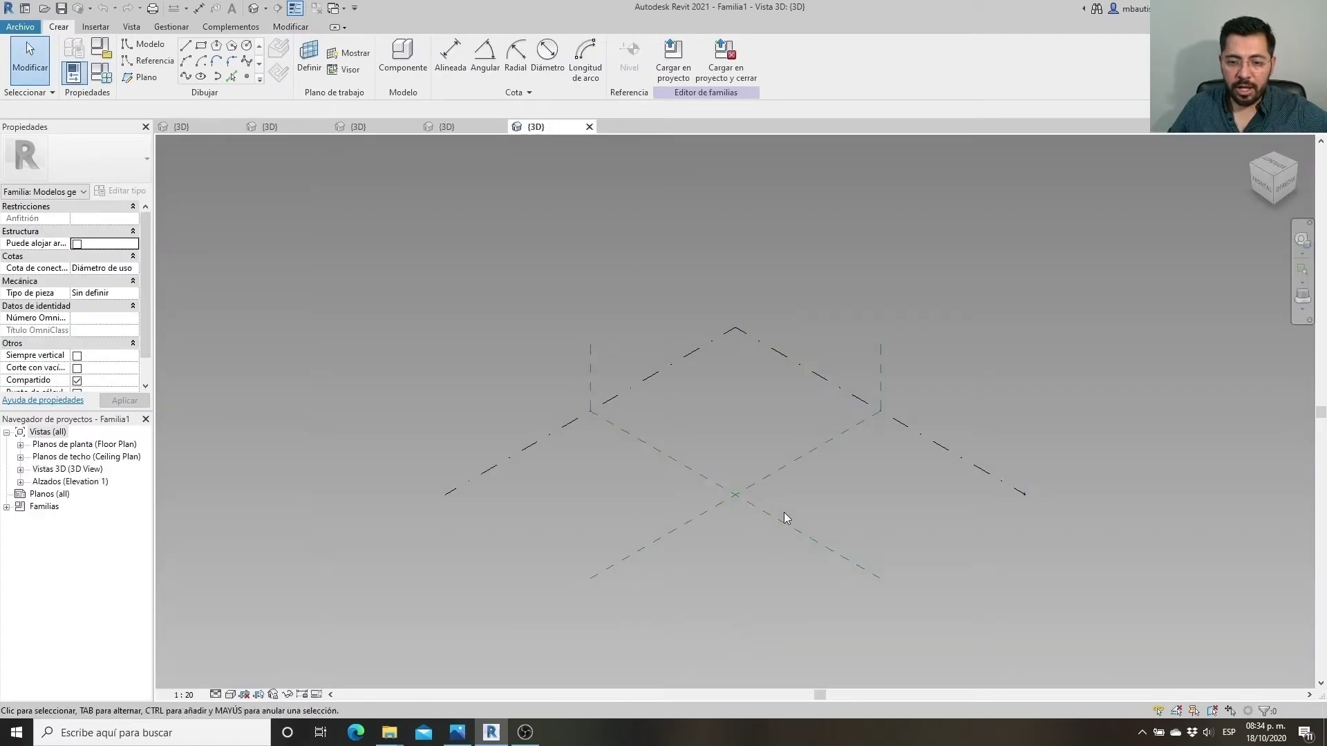
{"action": "scroll", "coordinate": [719, 518], "scroll_direction": "up", "scroll_amount": 2}
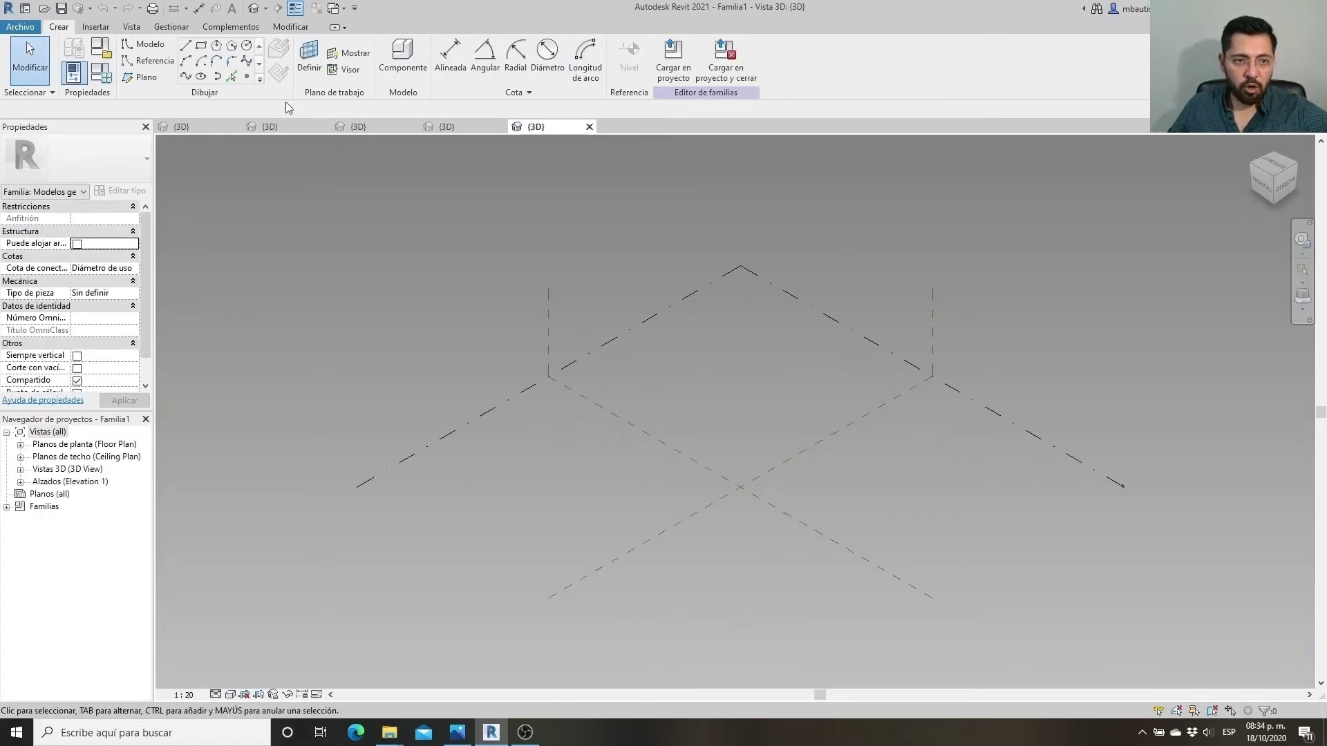
Place four reference points left, above, right and below the family's centre
{"action": "left_click", "coordinate": [246, 78]}
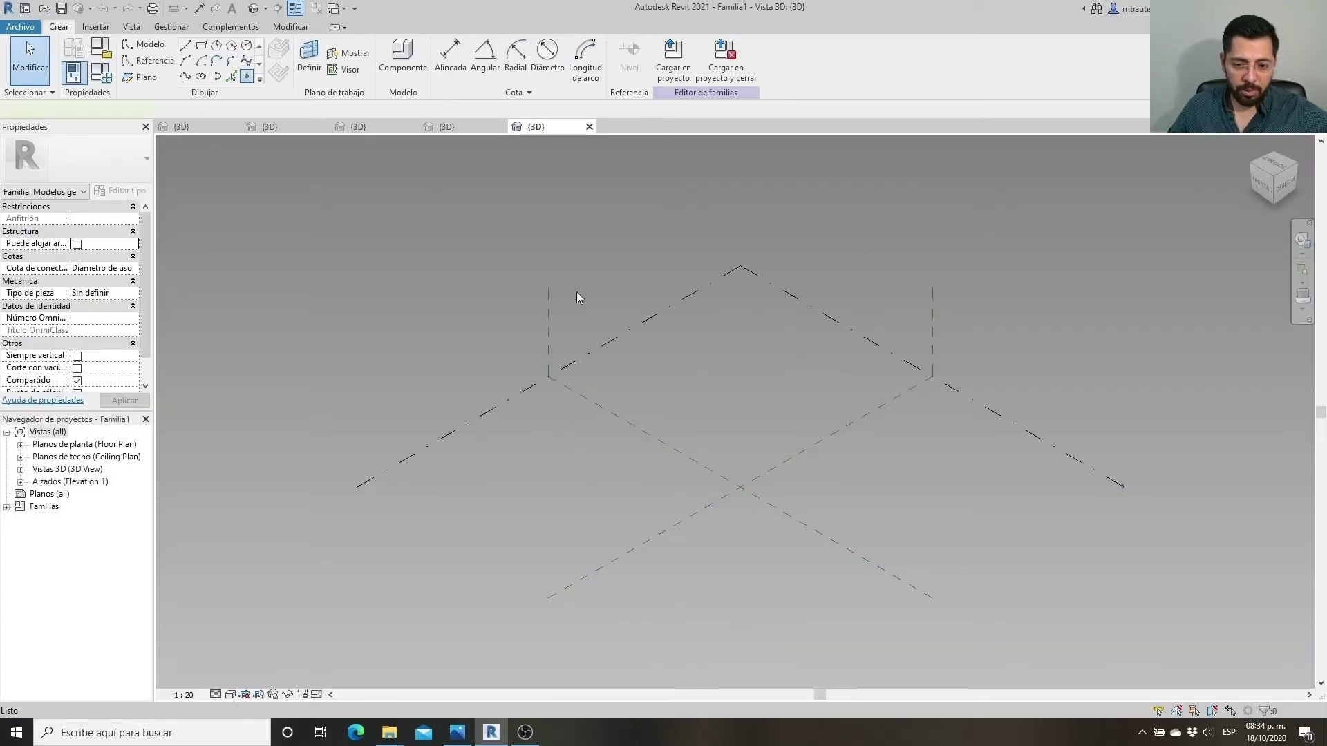
{"action": "left_click", "coordinate": [586, 481]}
{"action": "left_click", "coordinate": [733, 421]}
{"action": "left_click", "coordinate": [853, 491]}
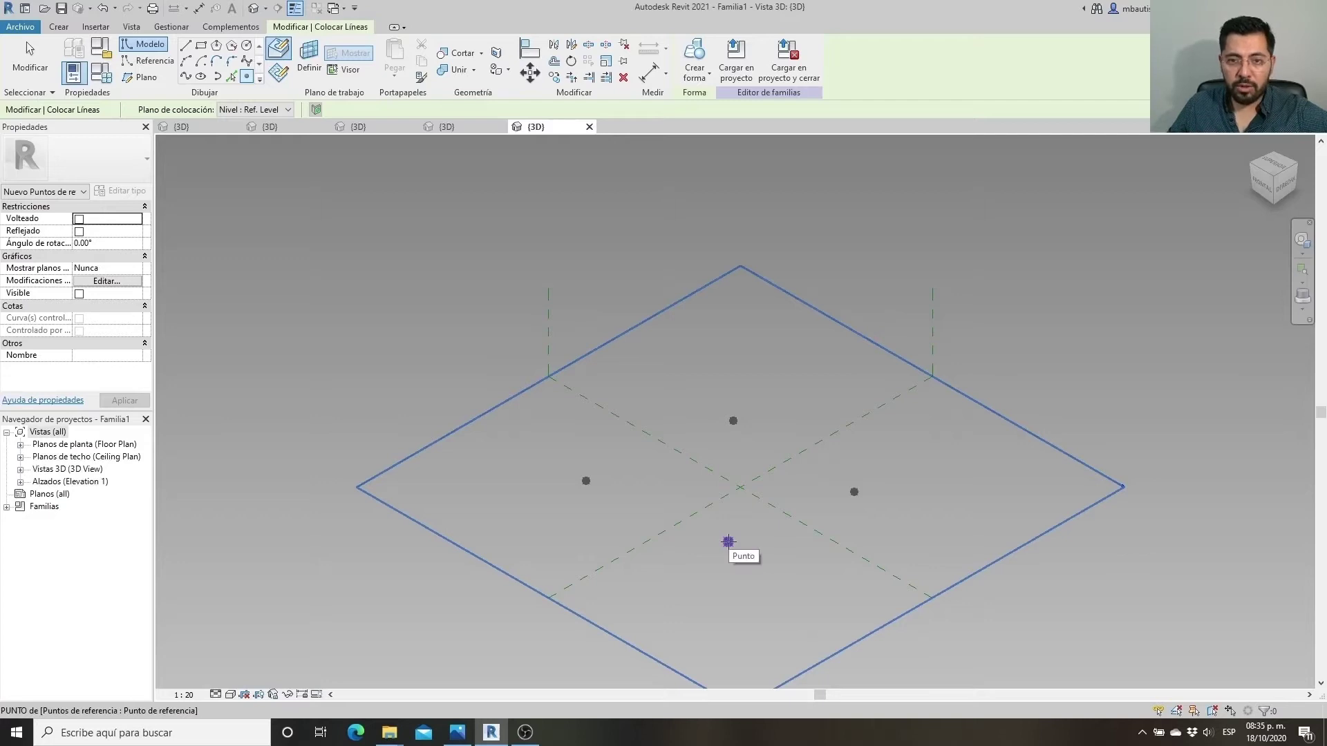
{"action": "left_click", "coordinate": [728, 542]}
{"action": "key", "text": "Escape"}
{"action": "key", "text": "Escape"}
{"action": "mouse_move", "coordinate": [712, 539]}
{"action": "middle_mouse_down", "text": "shift"}
{"action": "mouse_move", "coordinate": [851, 622]}
{"action": "mouse_move", "coordinate": [794, 604]}
{"action": "middle_mouse_up", "text": "shift"}
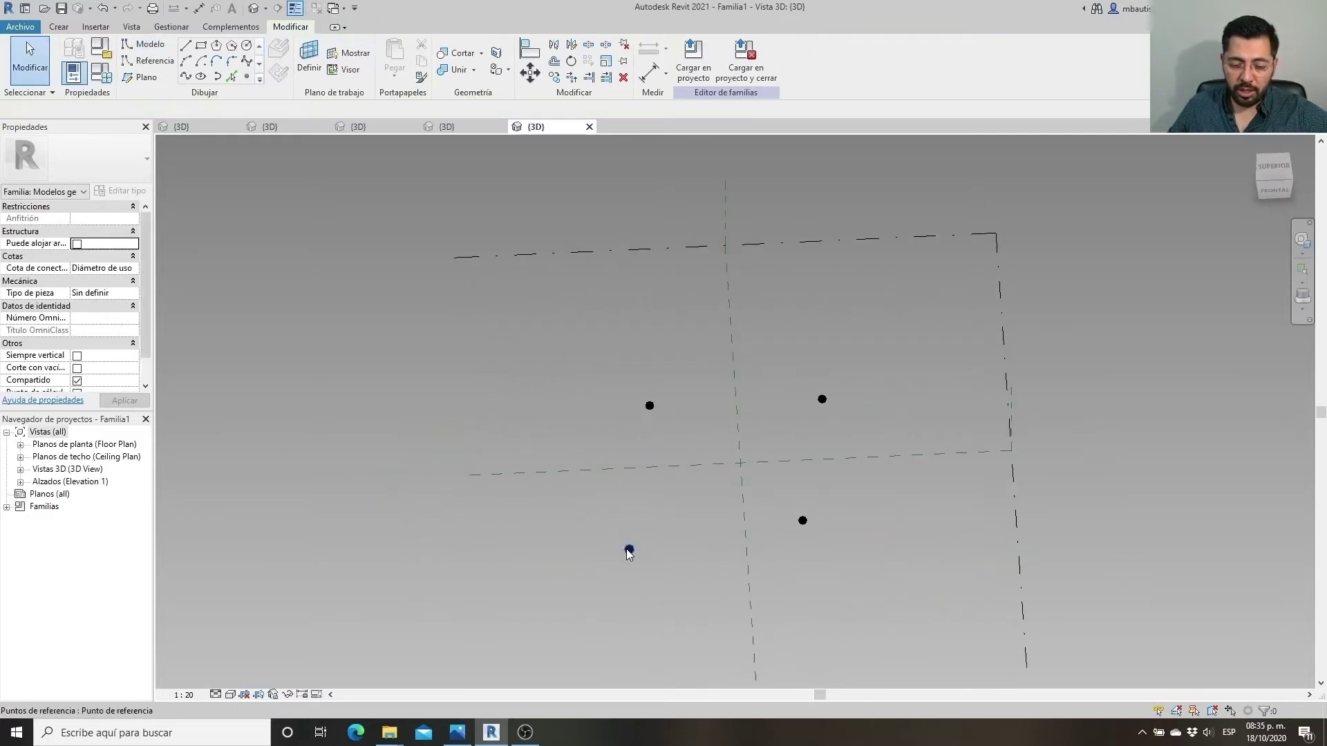
{"action": "mouse_move", "coordinate": [873, 571]}
{"action": "middle_mouse_down", "text": "shift"}
{"action": "mouse_move", "coordinate": [907, 605]}
{"action": "mouse_move", "coordinate": [756, 539]}
{"action": "mouse_move", "coordinate": [753, 504]}
{"action": "middle_mouse_up", "text": "shift"}
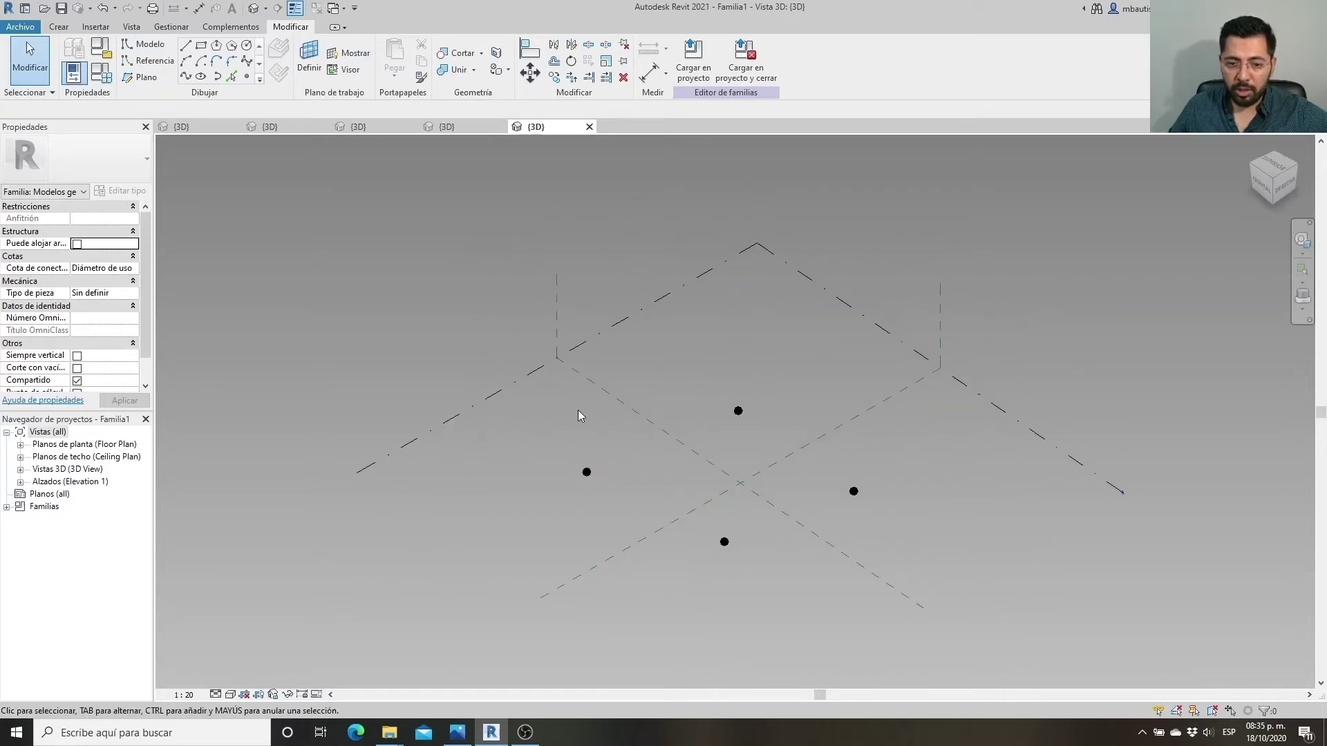
Convert all four reference points into adaptive placement points
{"action": "left_click", "coordinate": [586, 472]}
{"action": "left_click", "coordinate": [738, 411], "text": "ctrl"}
{"action": "left_click", "coordinate": [854, 492], "text": "ctrl"}
{"action": "left_click", "coordinate": [724, 541], "text": "ctrl"}
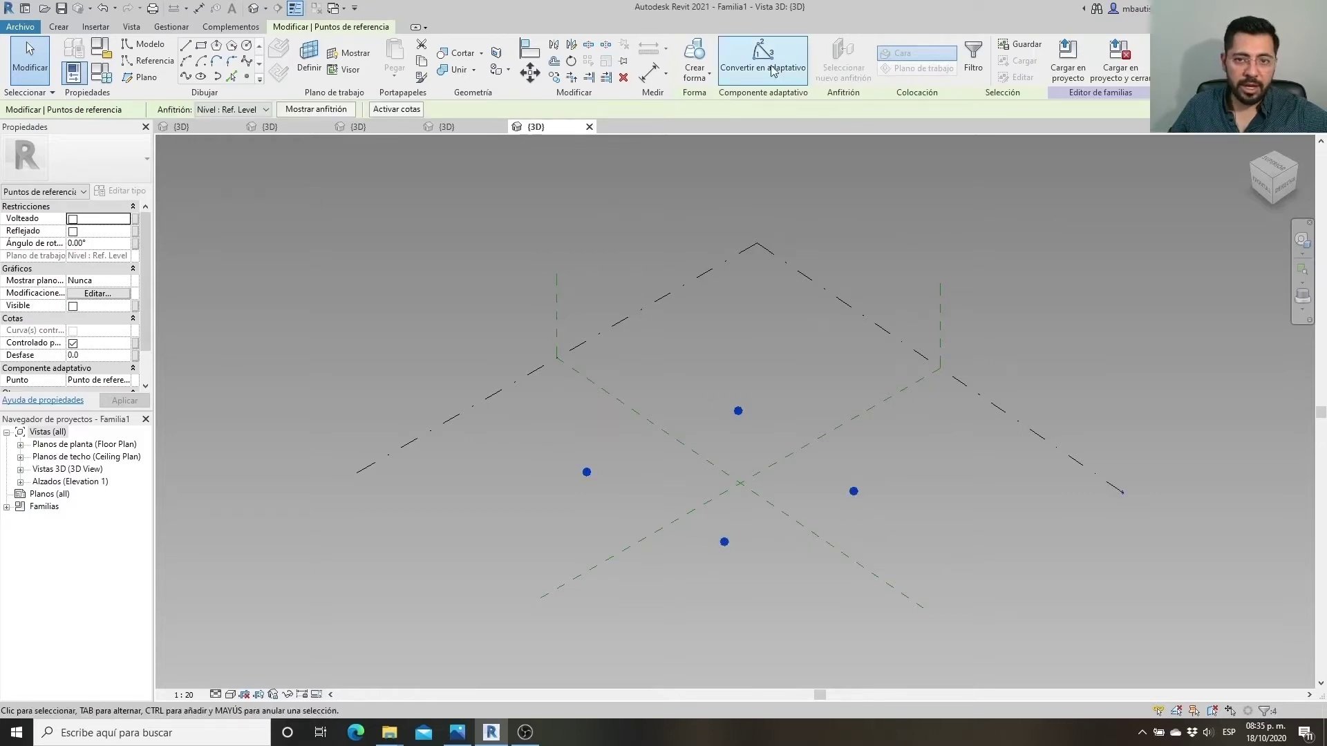
{"action": "scroll", "coordinate": [100, 269], "scroll_direction": "down", "scroll_amount": 2}
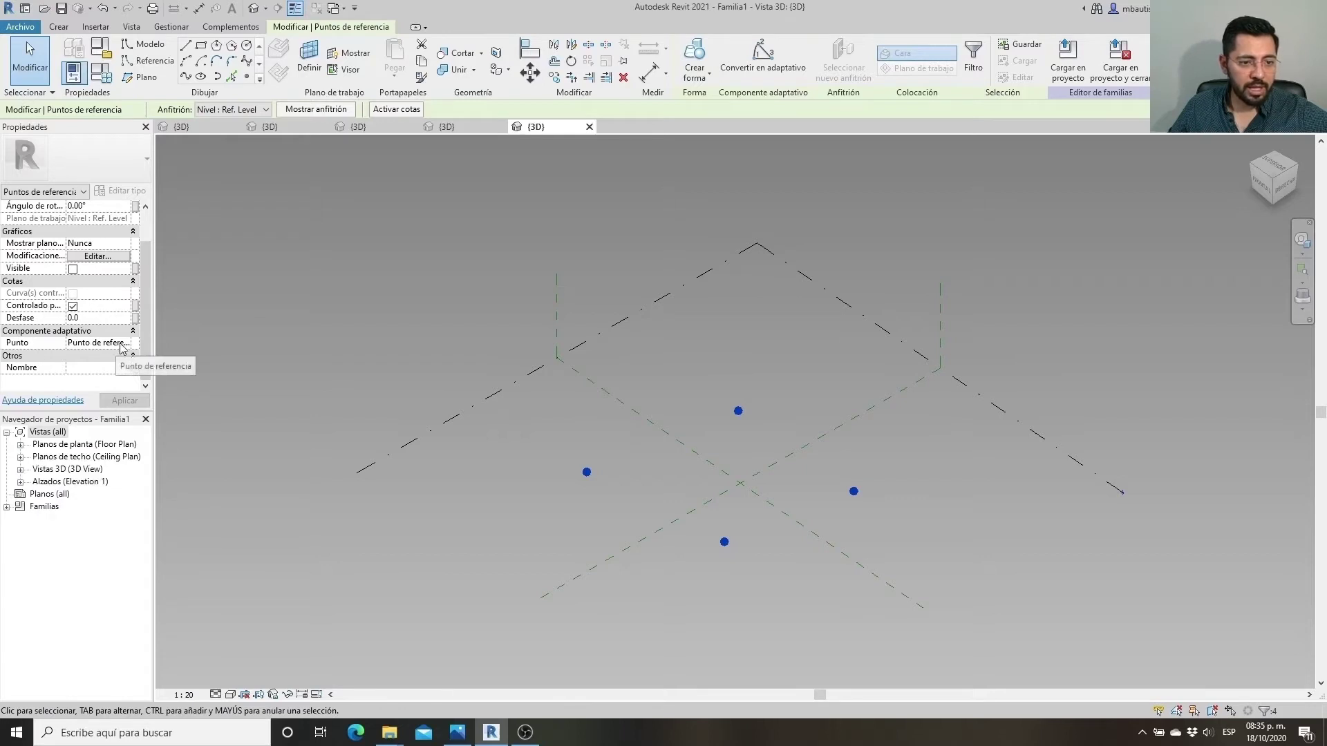
{"action": "left_click", "coordinate": [117, 343]}
{"action": "left_click", "coordinate": [121, 367]}
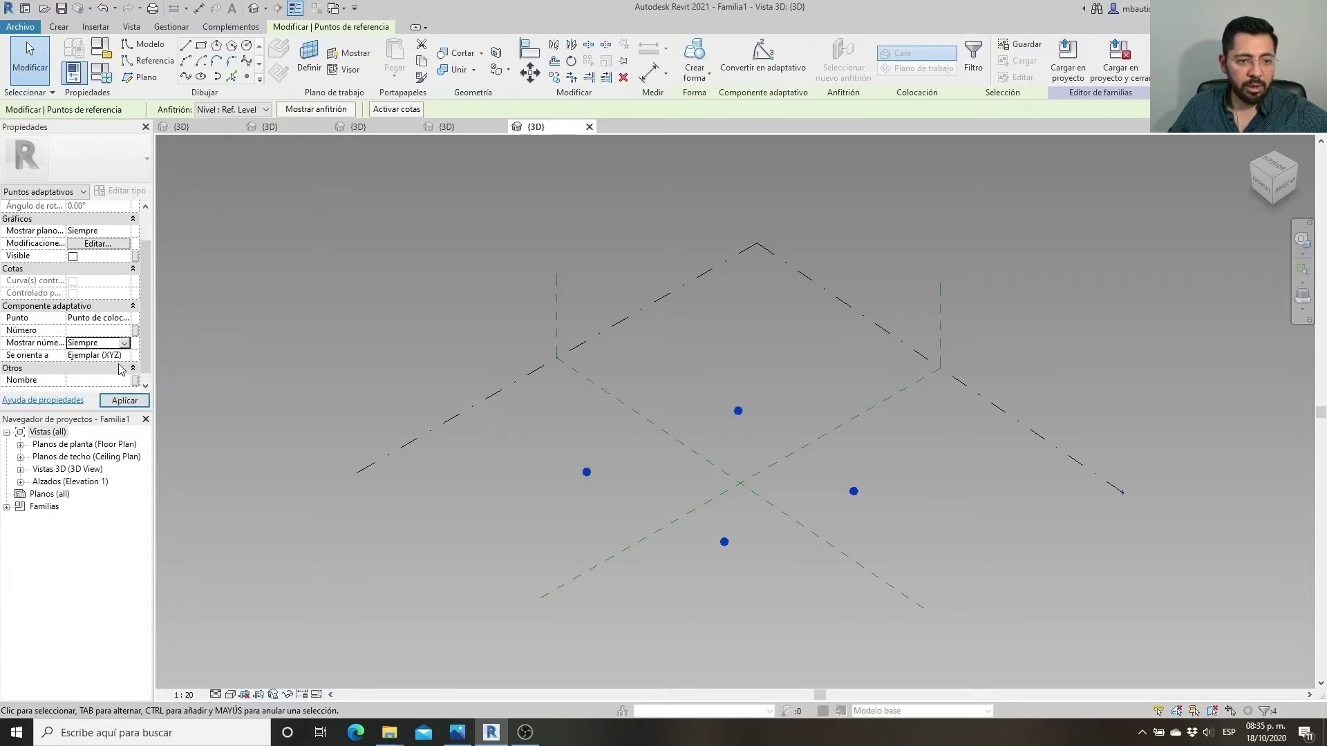
{"action": "left_click", "coordinate": [125, 402]}
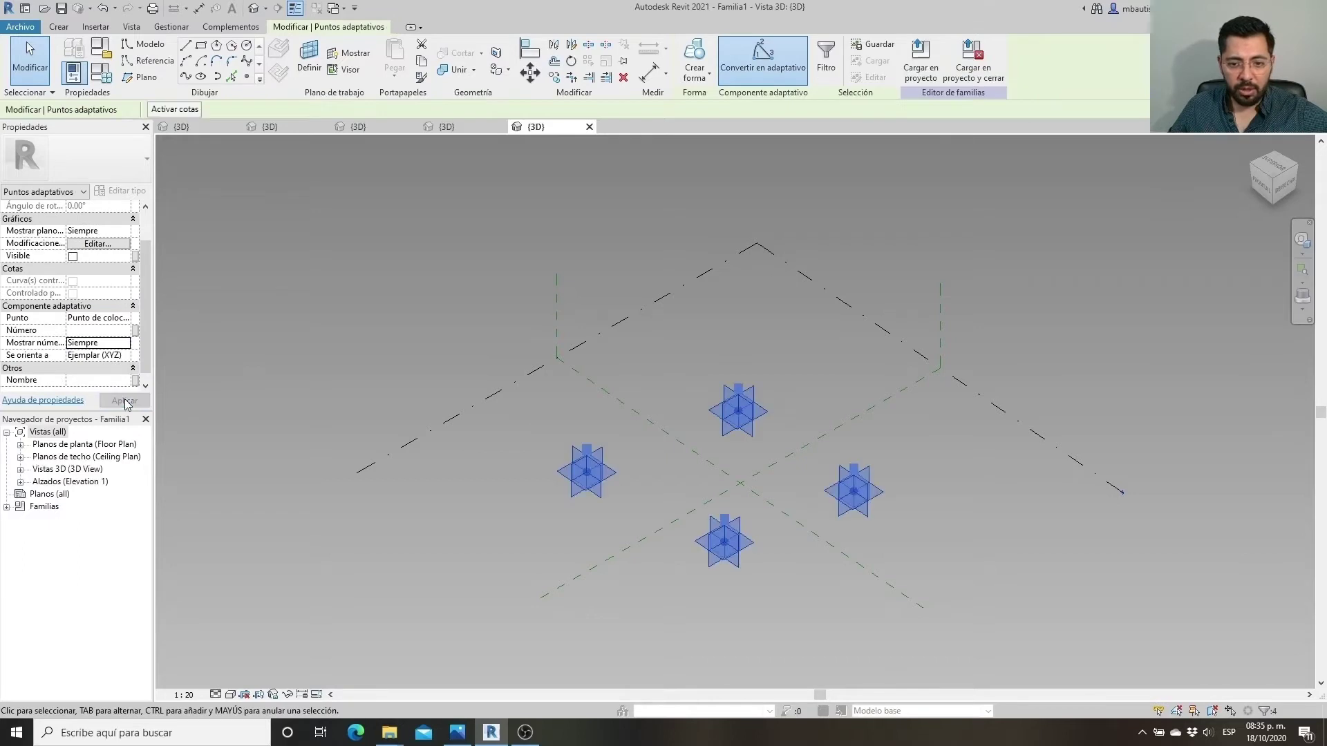
{"action": "left_click", "coordinate": [601, 525]}
{"action": "scroll", "coordinate": [602, 526], "scroll_direction": "up", "scroll_amount": 3}
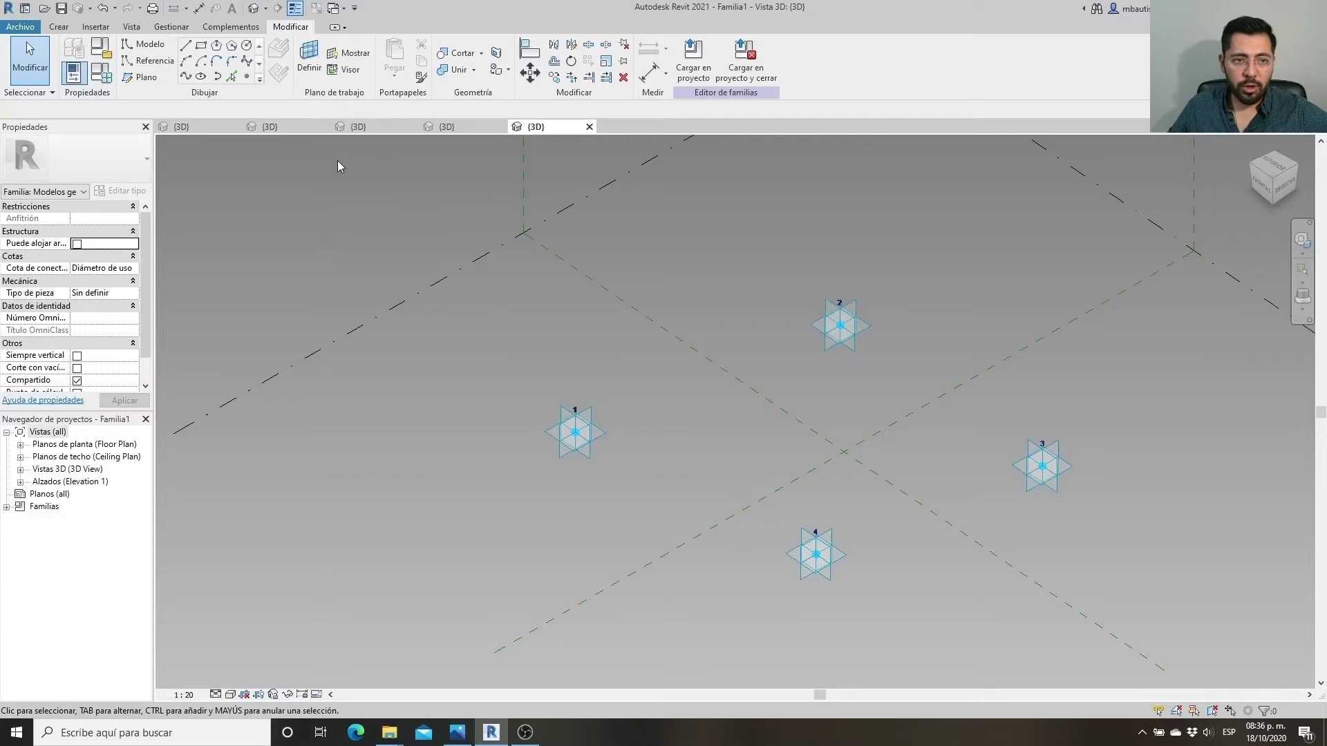
With 3D snapping, draw reference lines through adaptive points 1, 2, 3, 4 and back to 1
{"action": "left_click", "coordinate": [146, 62]}
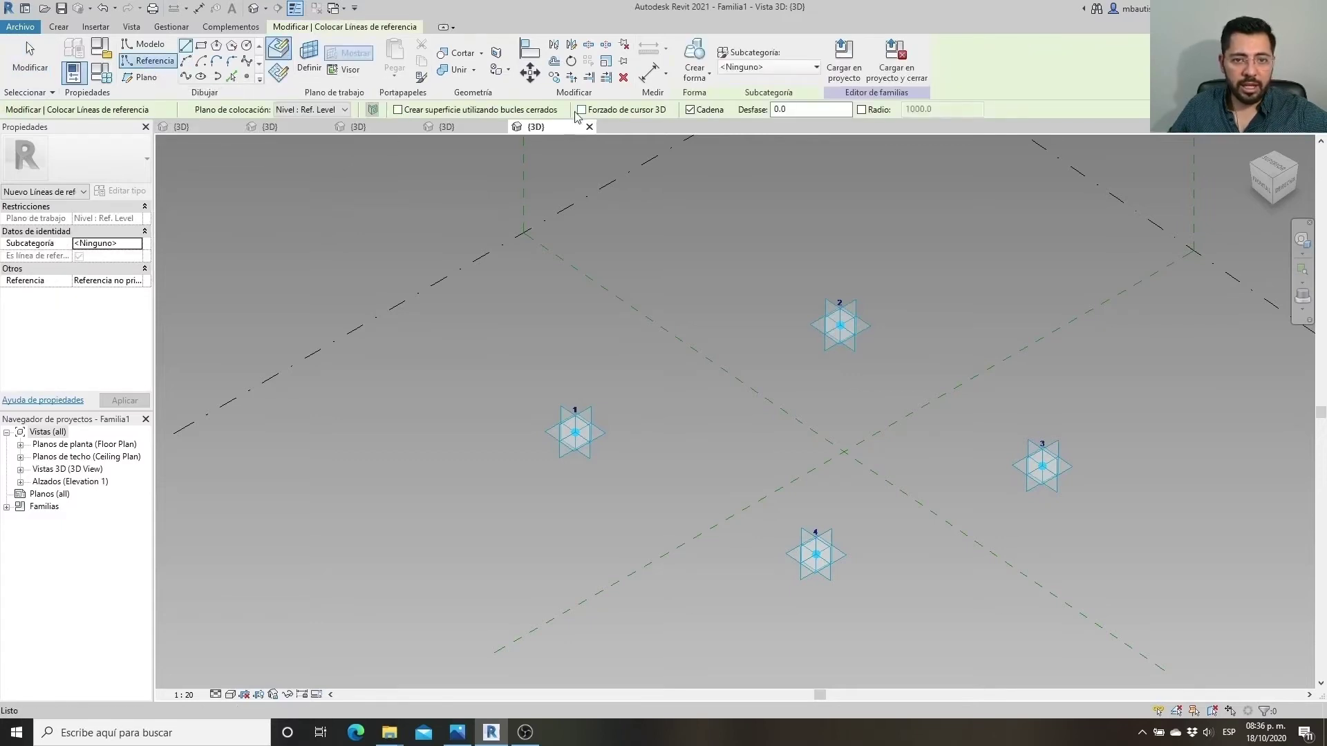
{"action": "left_click", "coordinate": [582, 110]}
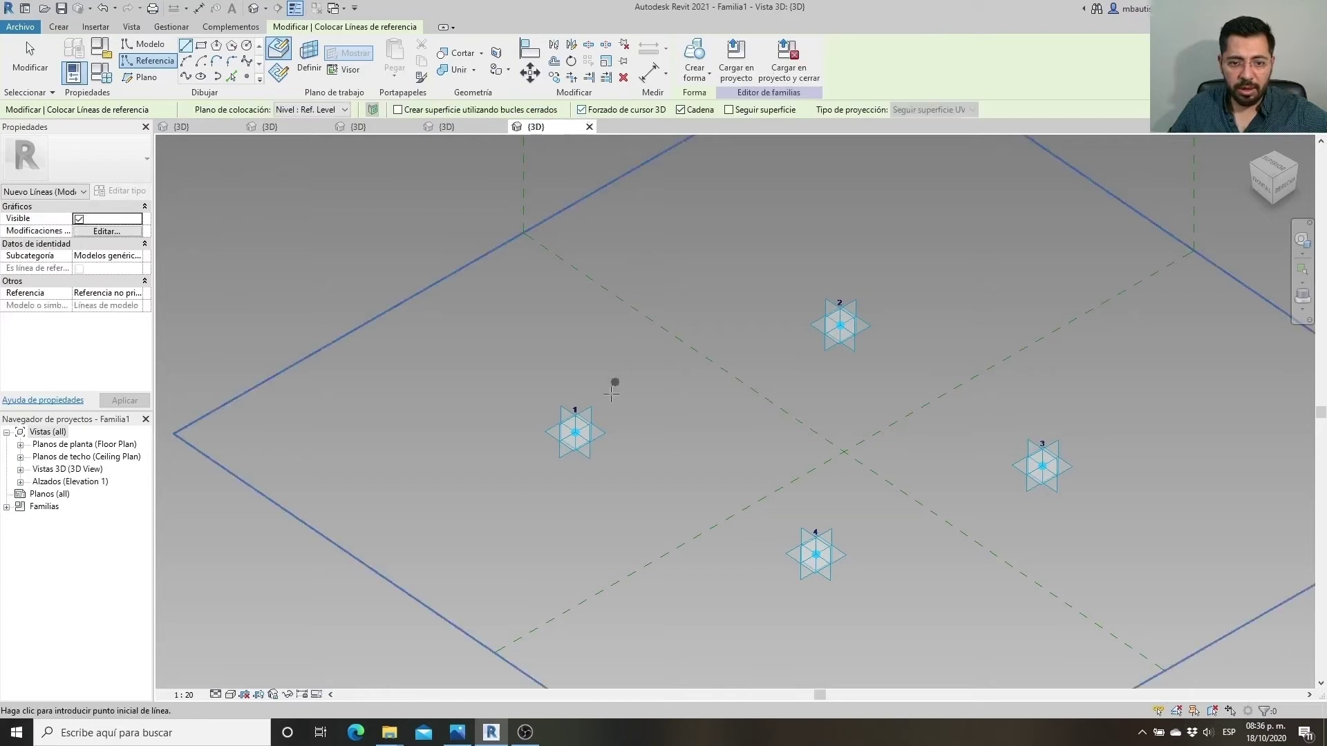
{"action": "left_click", "coordinate": [575, 432]}
{"action": "left_click", "coordinate": [839, 325]}
{"action": "left_click", "coordinate": [1042, 465]}
{"action": "left_click", "coordinate": [827, 548]}
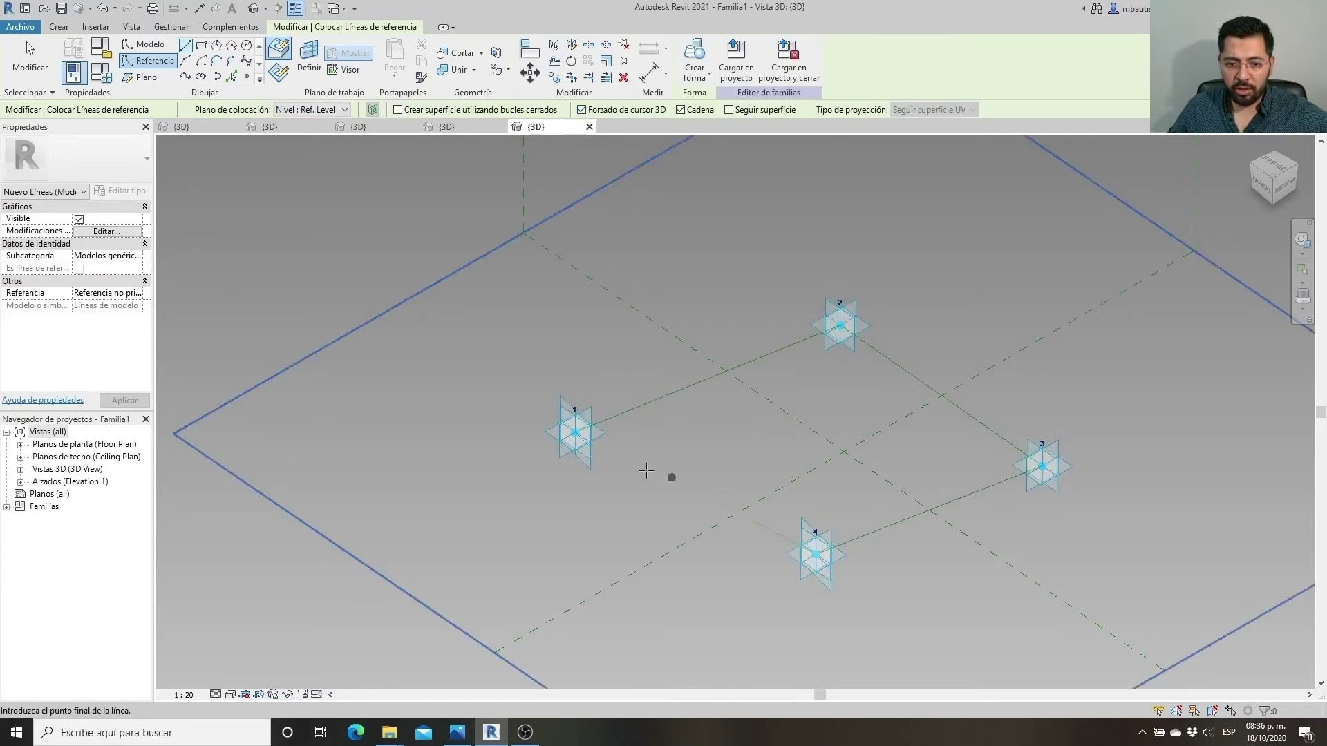
{"action": "left_click", "coordinate": [572, 432]}
{"action": "scroll", "coordinate": [575, 432], "scroll_direction": "up", "scroll_amount": 2}
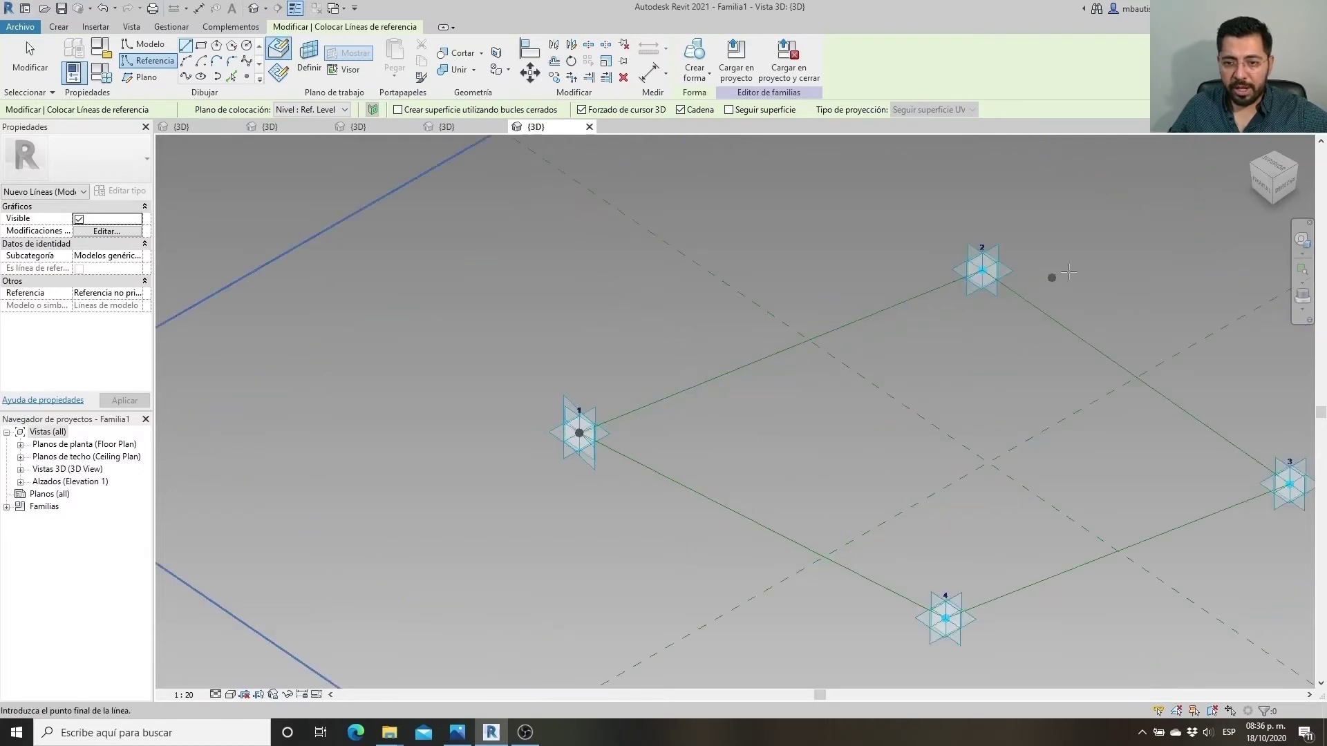
{"action": "middle_click_drag", "start_coordinate": [1050, 579], "coordinate": [910, 545]}
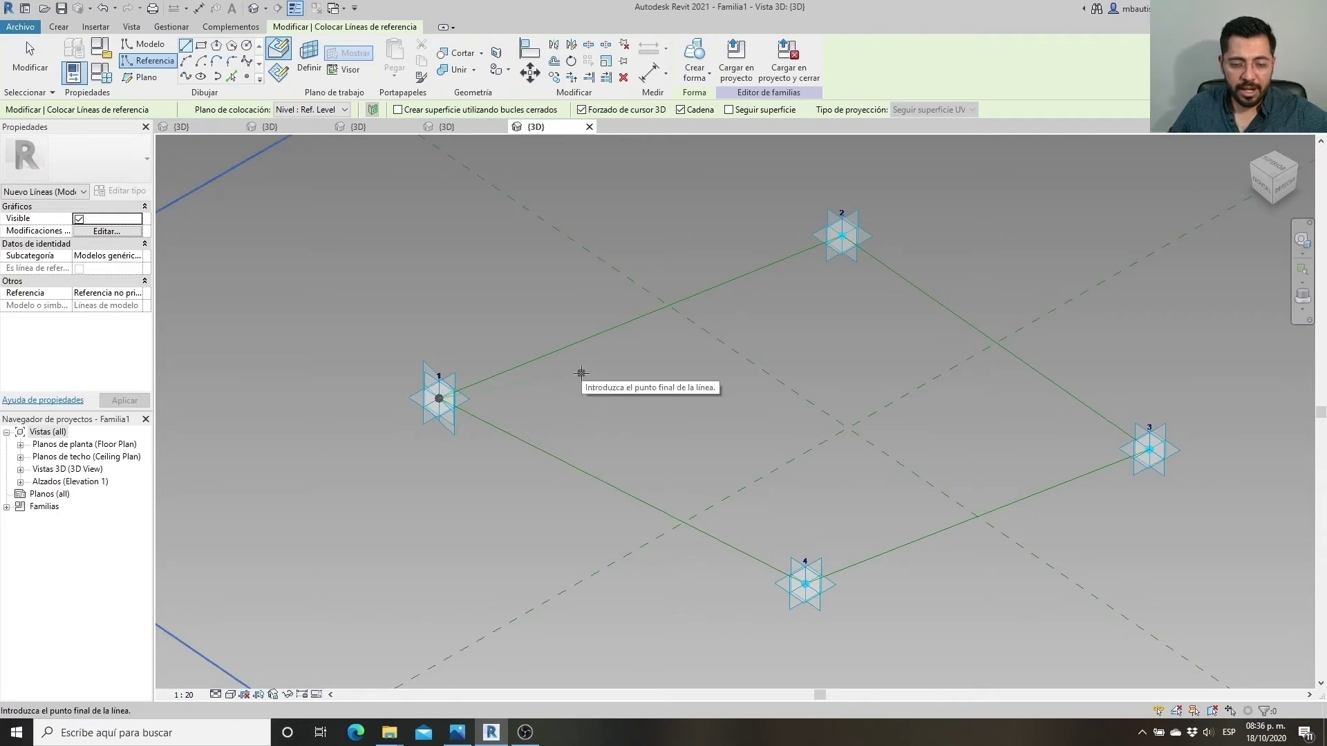
{"action": "key", "text": "Escape"}
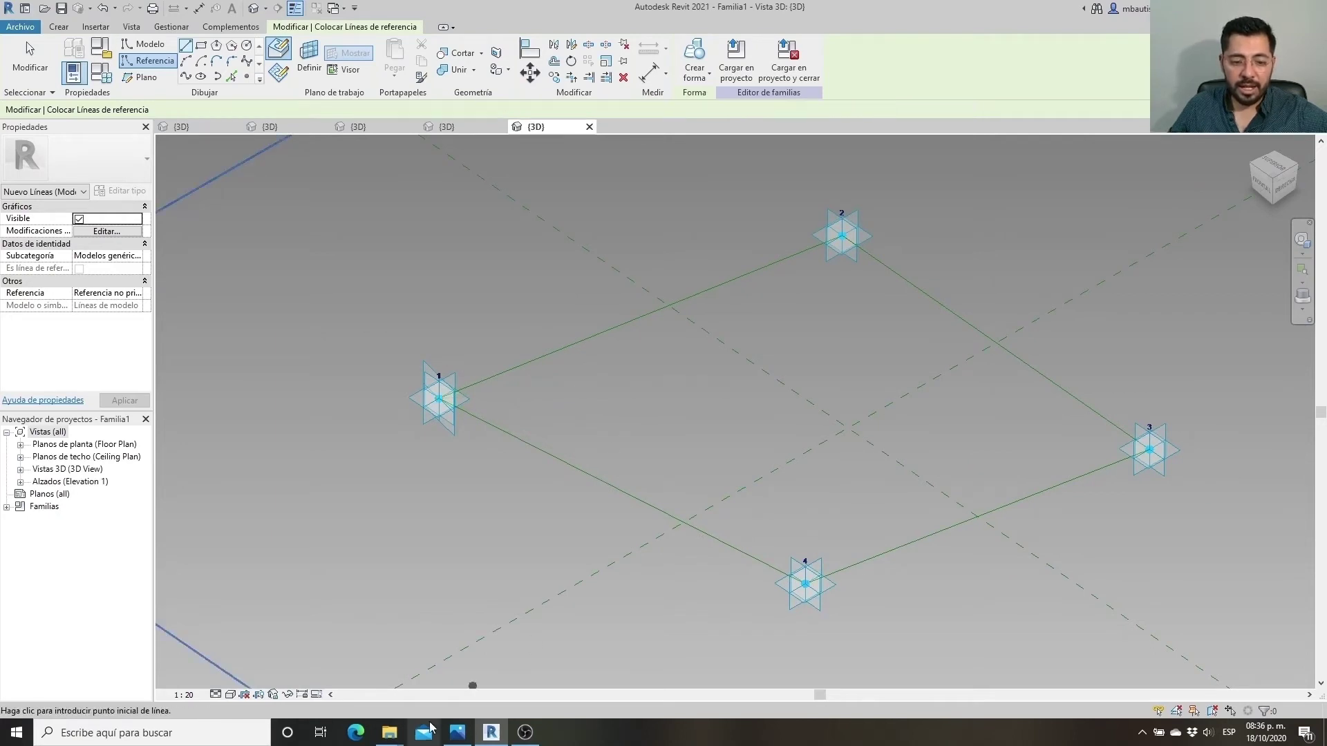
{"action": "left_click", "coordinate": [456, 733]}
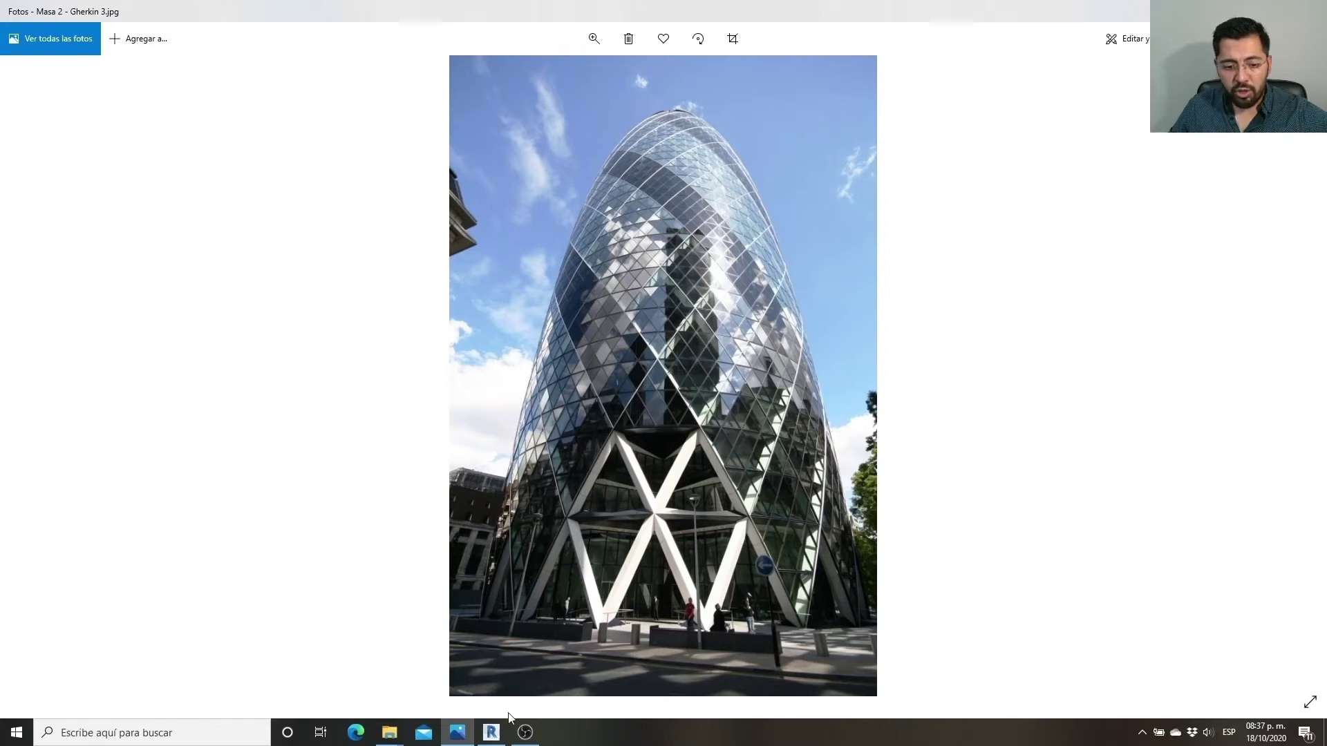
{"action": "left_click", "coordinate": [494, 731]}
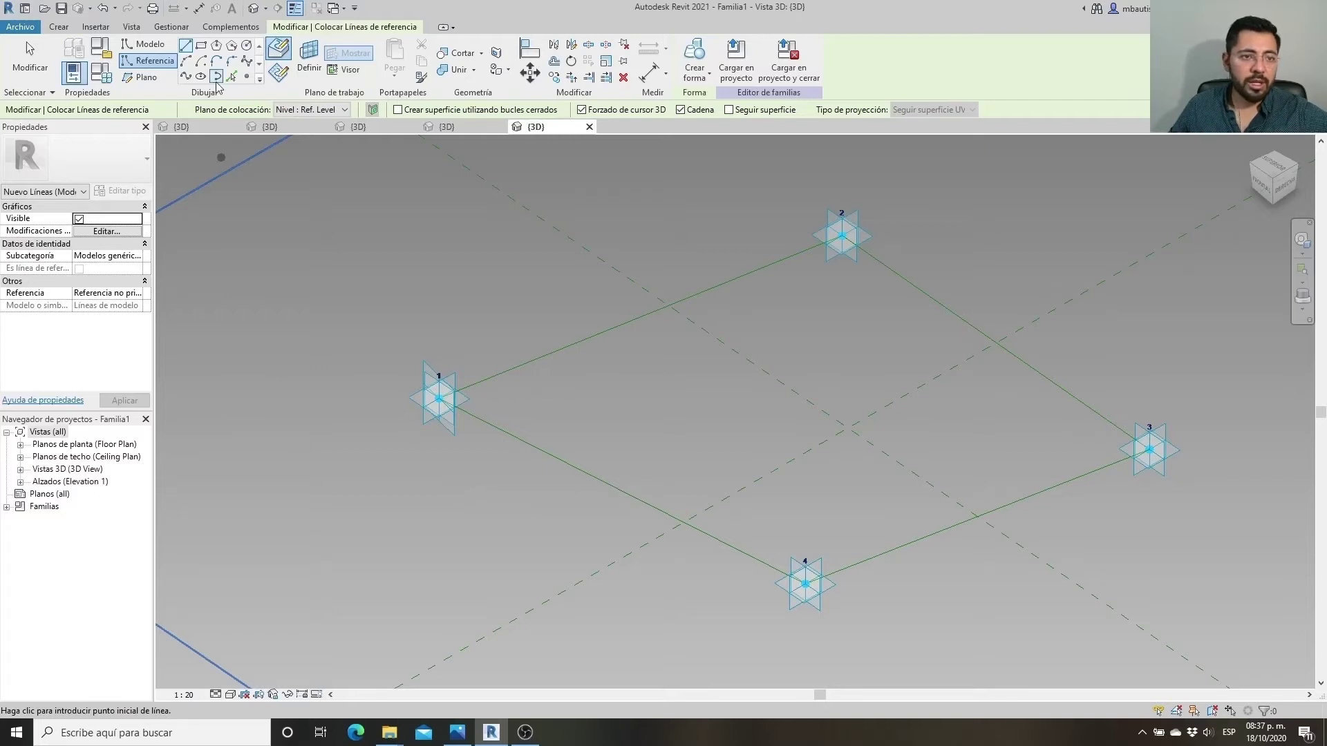
Draw a radius-1 reference circle on adaptive point 1's work plane
{"action": "left_click", "coordinate": [155, 61]}
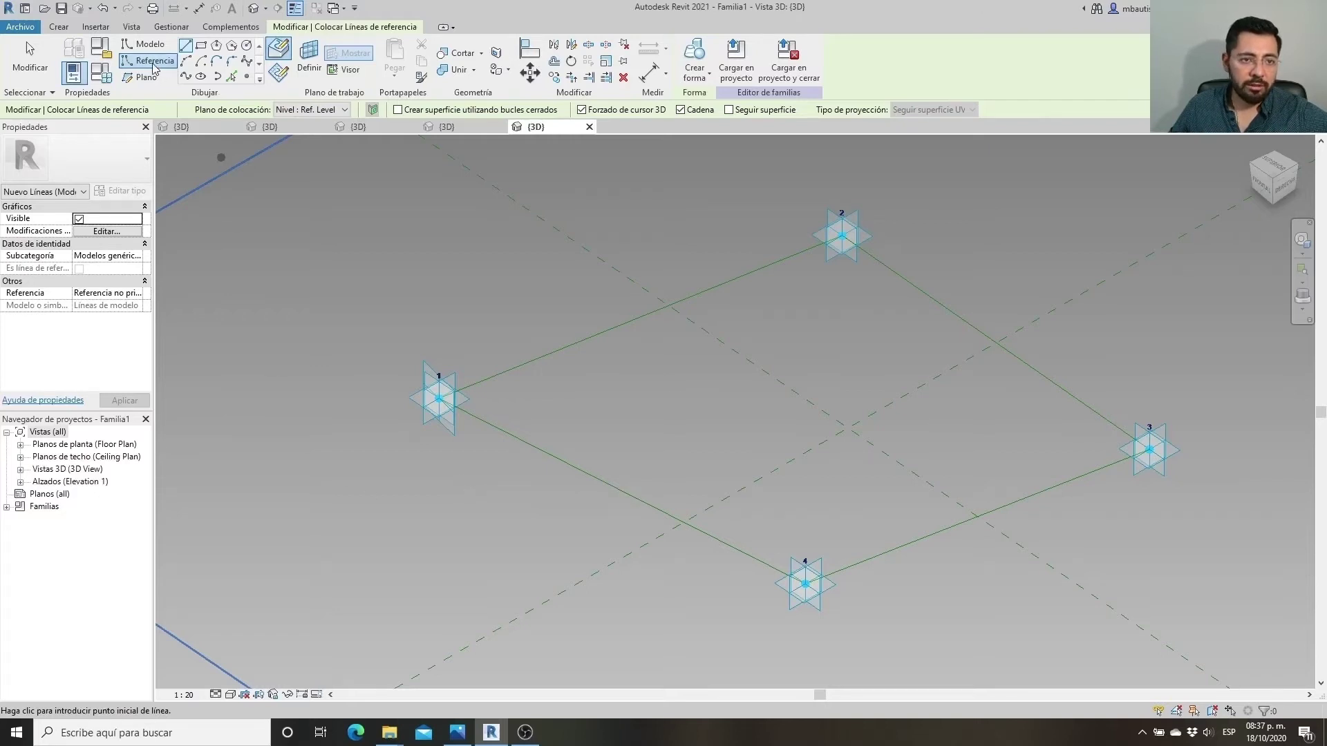
{"action": "left_click", "coordinate": [247, 46]}
{"action": "left_click", "coordinate": [309, 62]}
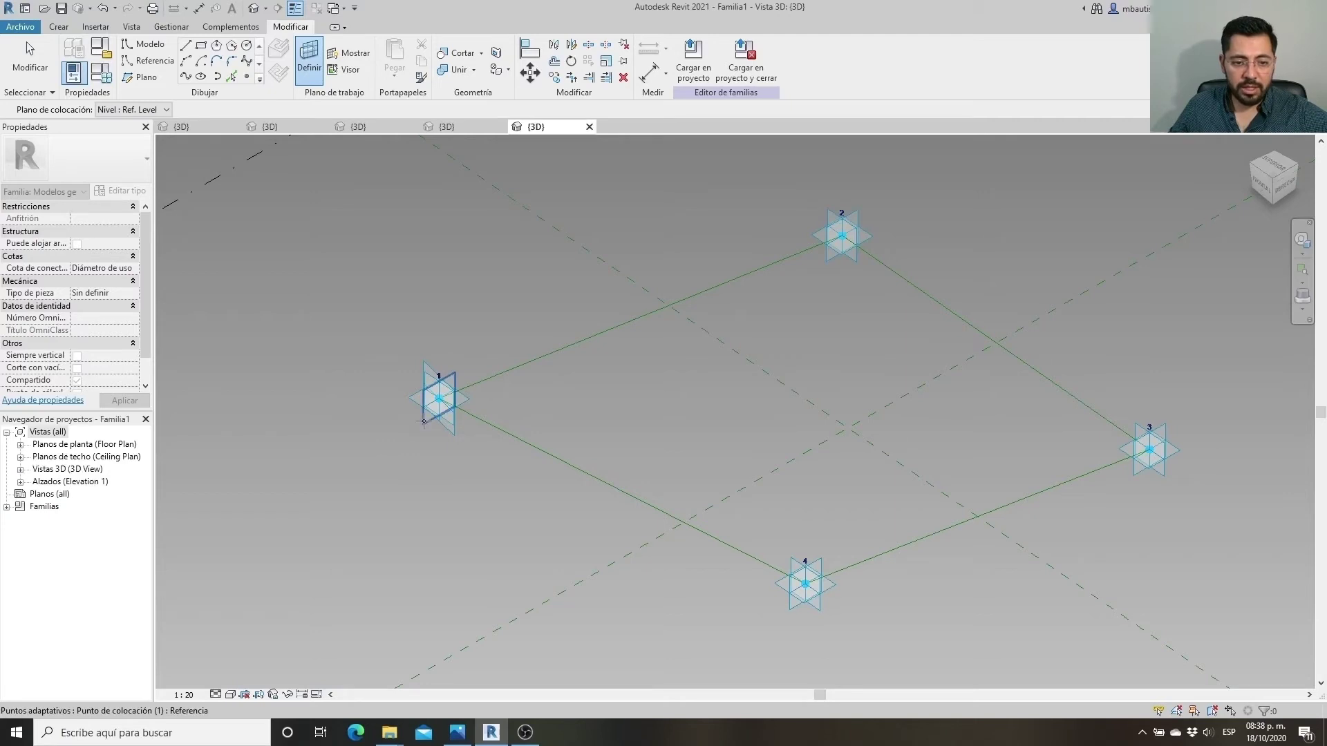
{"action": "left_click", "coordinate": [438, 399]}
{"action": "left_click", "coordinate": [439, 400]}
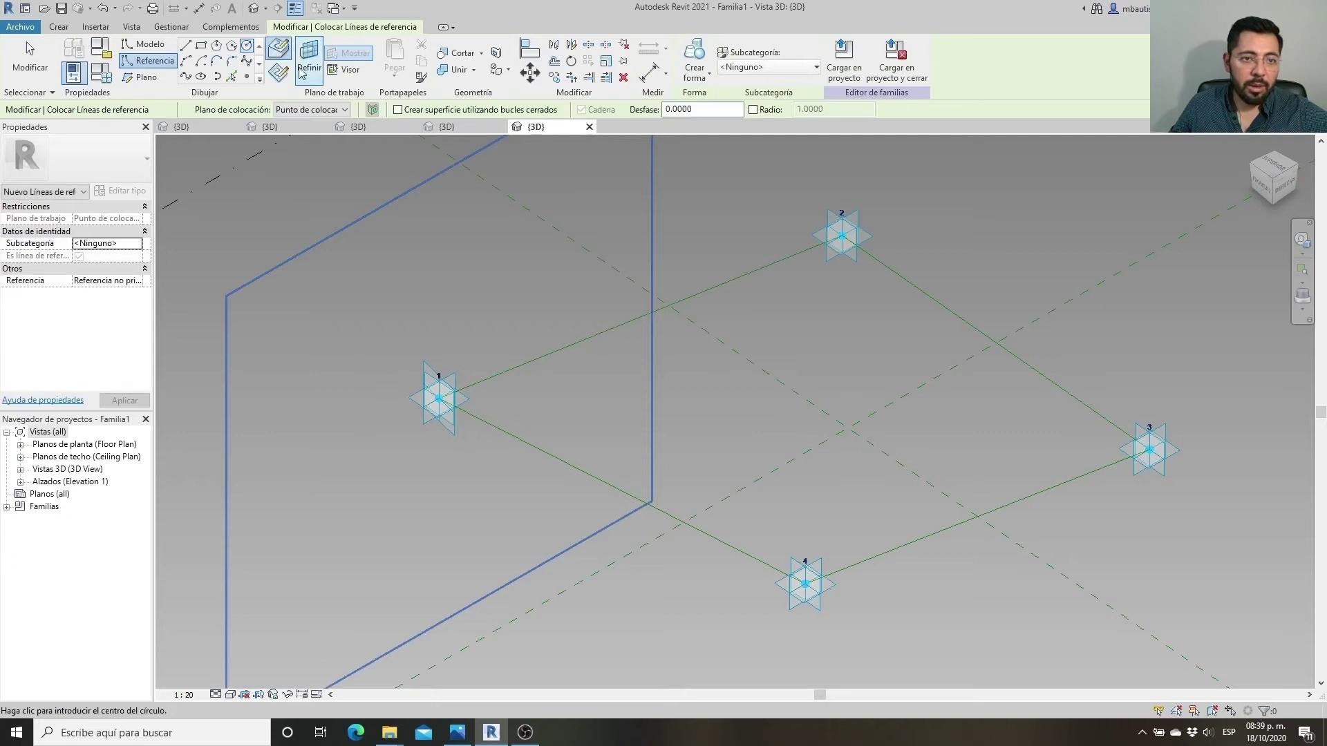
{"action": "key", "text": "Escape"}
{"action": "key", "text": "Escape"}
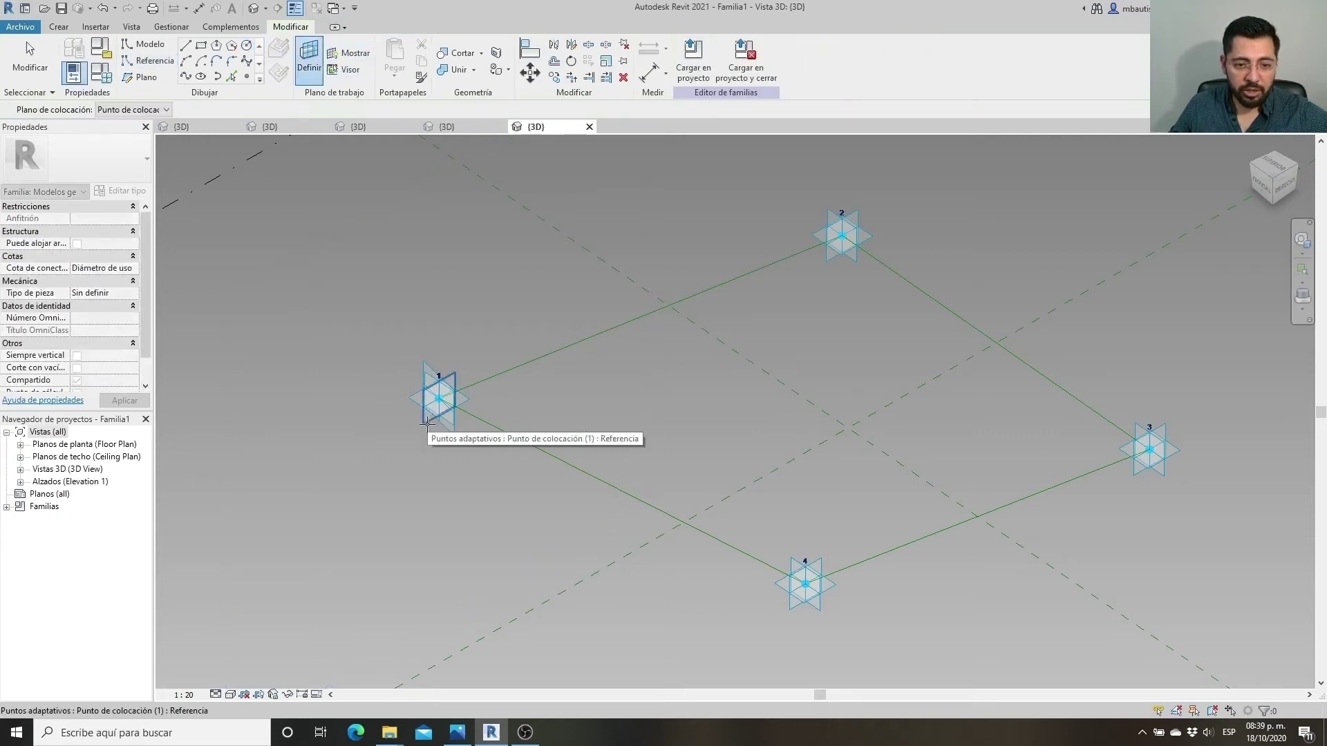
{"action": "key", "text": "Return"}
{"action": "left_click", "coordinate": [439, 399]}
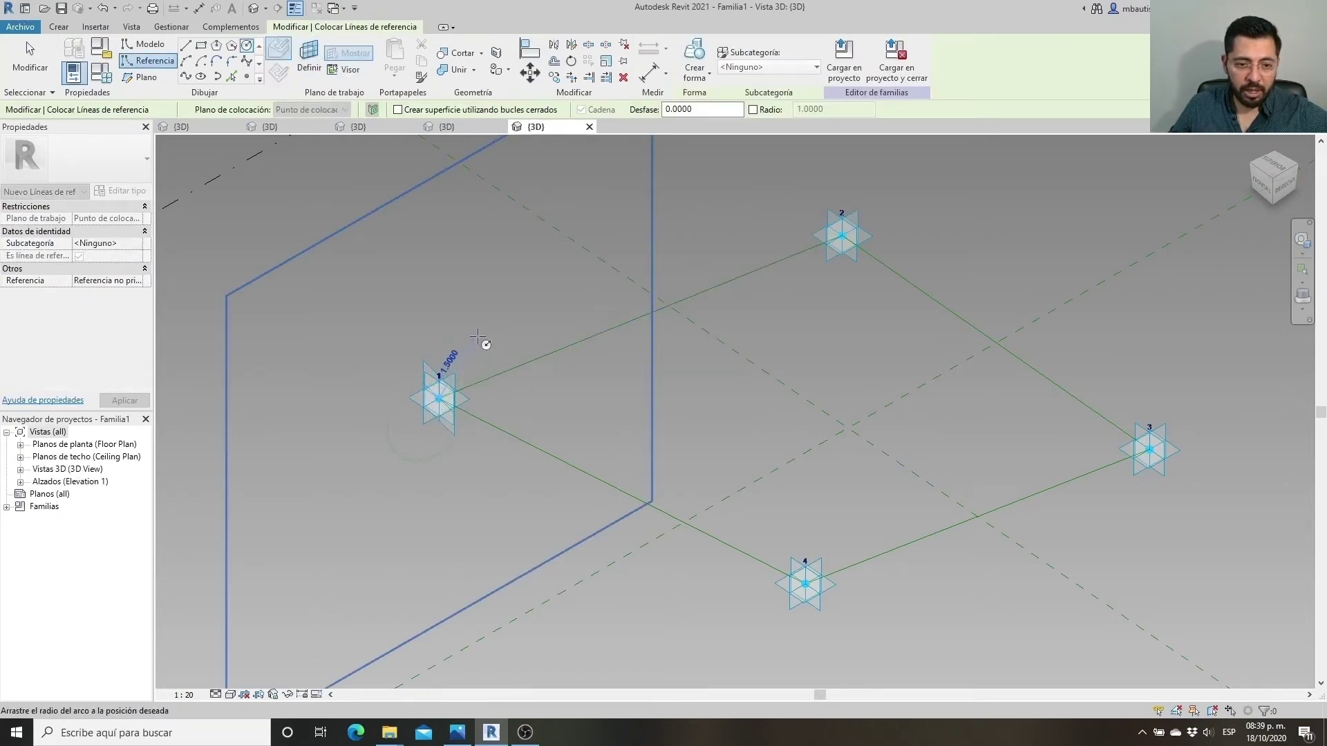
{"action": "type", "text": "1.0"}
{"action": "key", "text": "Return"}
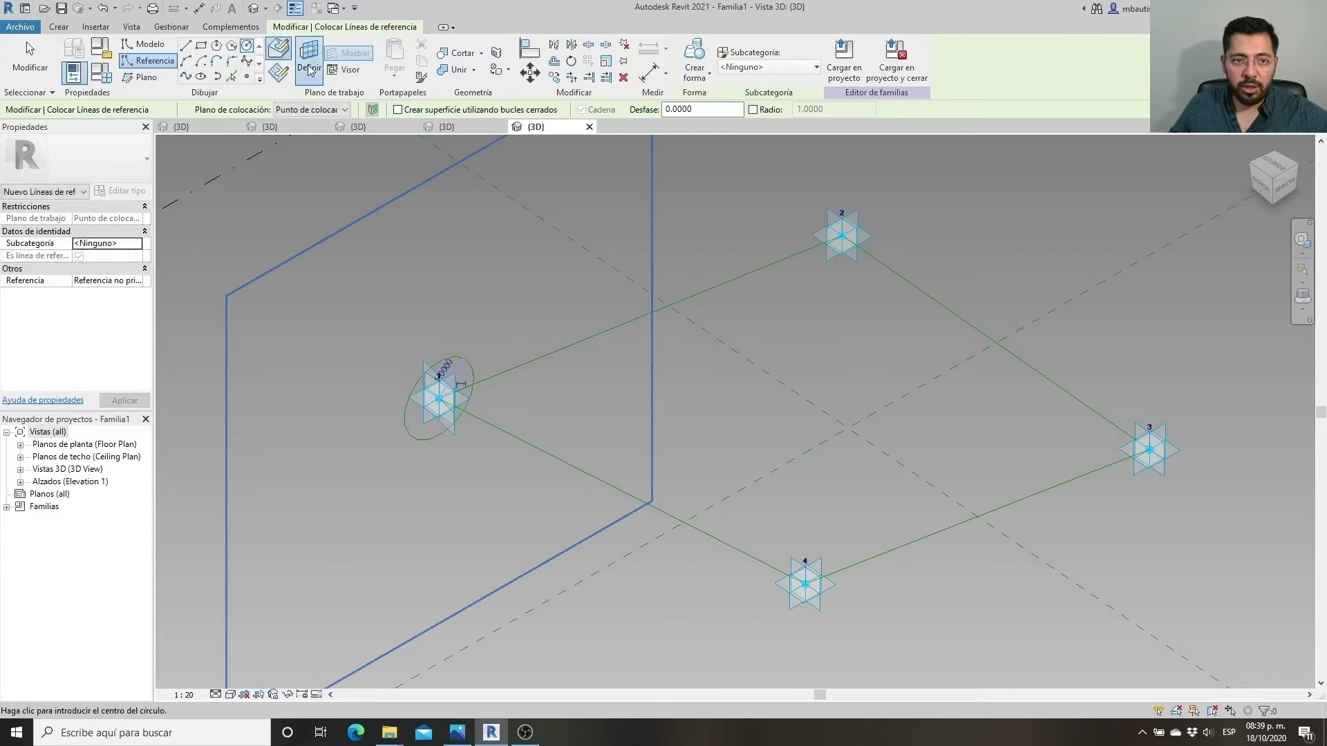
{"action": "key", "text": "Escape"}
{"action": "key", "text": "Escape"}
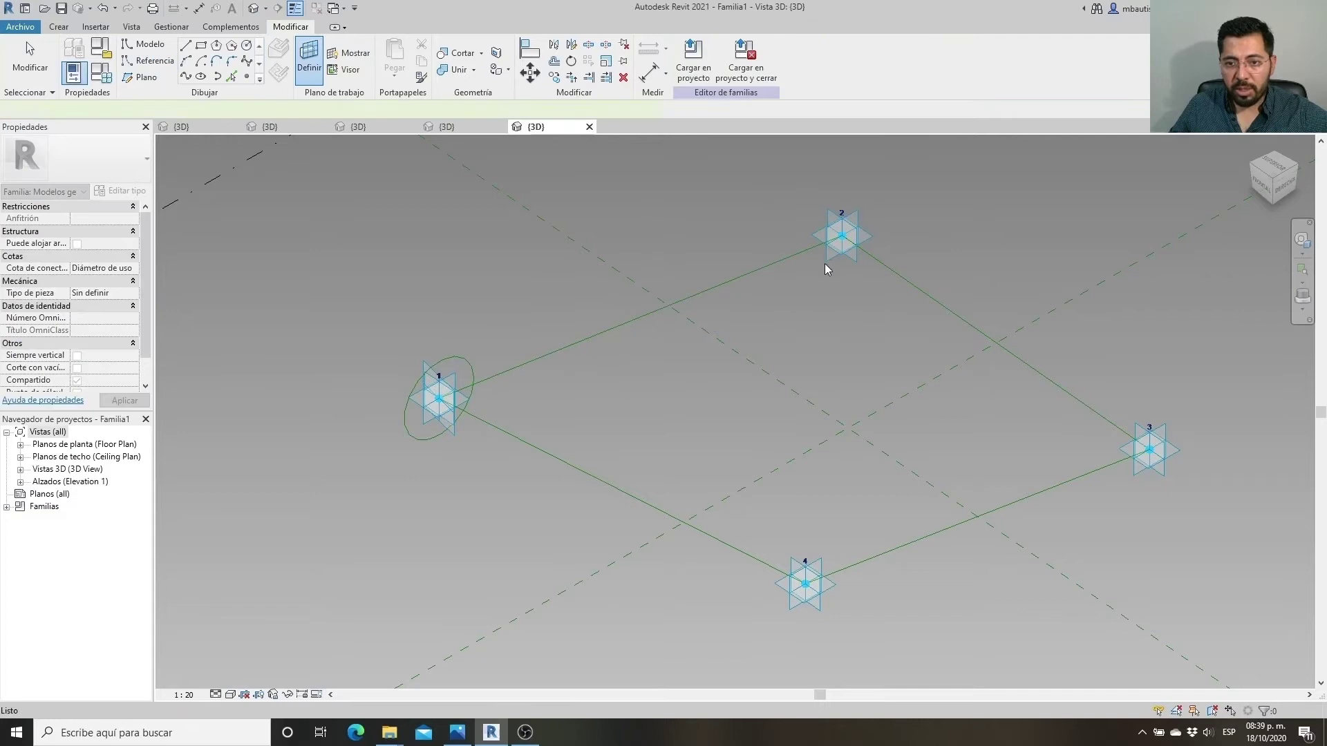
Add radius-1 reference circles centred on adaptive points 2, 4 and 3
{"action": "key", "text": "Return"}
{"action": "left_click", "coordinate": [842, 236]}
{"action": "type", "text": "1"}
{"action": "key", "text": "Return"}
{"action": "key", "text": "Escape"}
{"action": "key", "text": "Escape"}
{"action": "key", "text": "Return"}
{"action": "left_click", "coordinate": [834, 551]}
{"action": "type", "text": "1"}
{"action": "key", "text": "Return"}
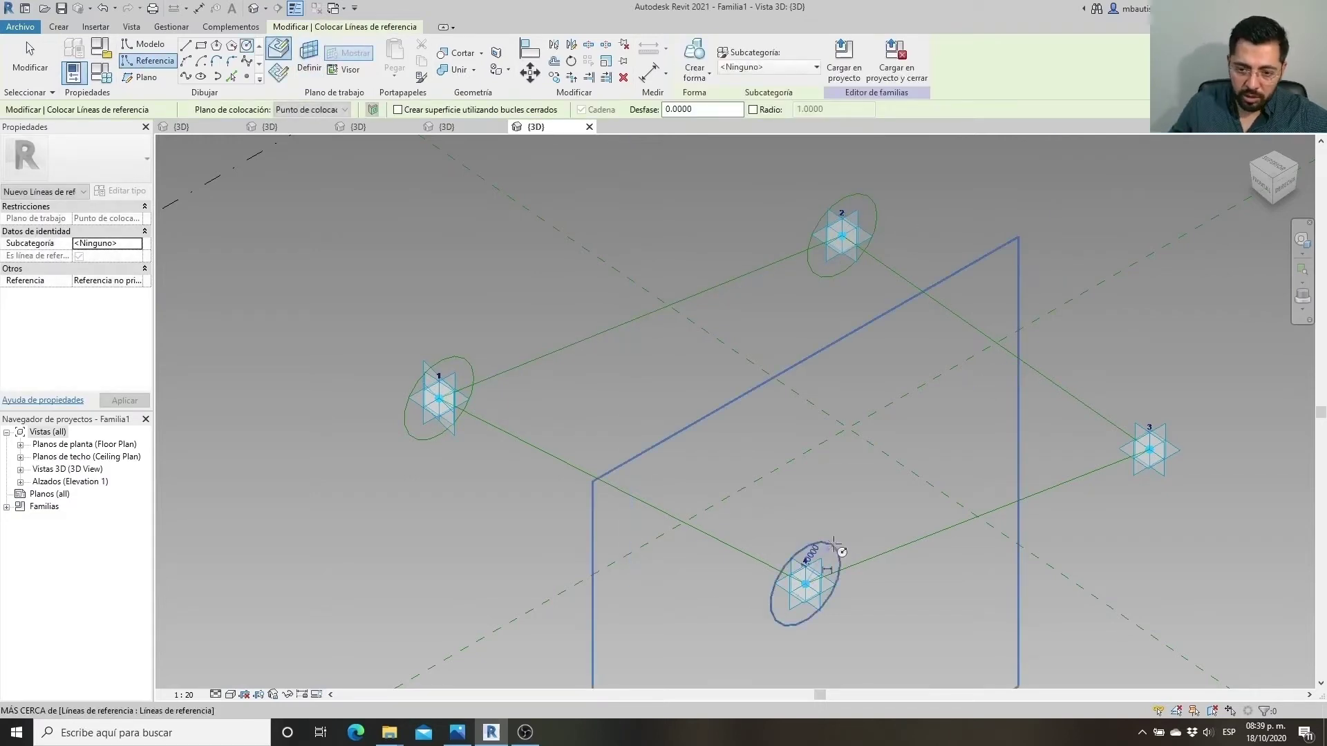
{"action": "key", "text": "Escape"}
{"action": "key", "text": "Escape"}
{"action": "key", "text": "Return"}
{"action": "left_click", "coordinate": [1150, 449]}
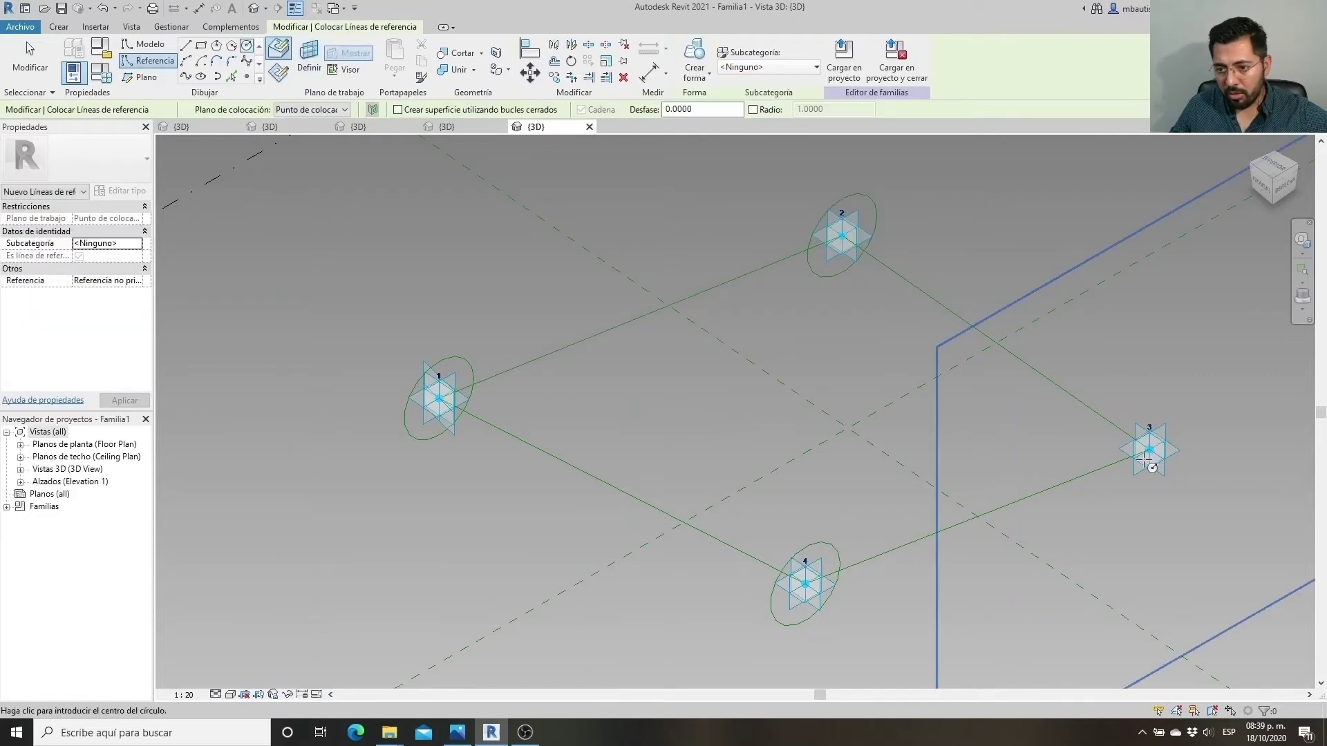
{"action": "type", "text": "1"}
{"action": "key", "text": "Return"}
{"action": "key", "text": "Escape"}
{"action": "key", "text": "Escape"}
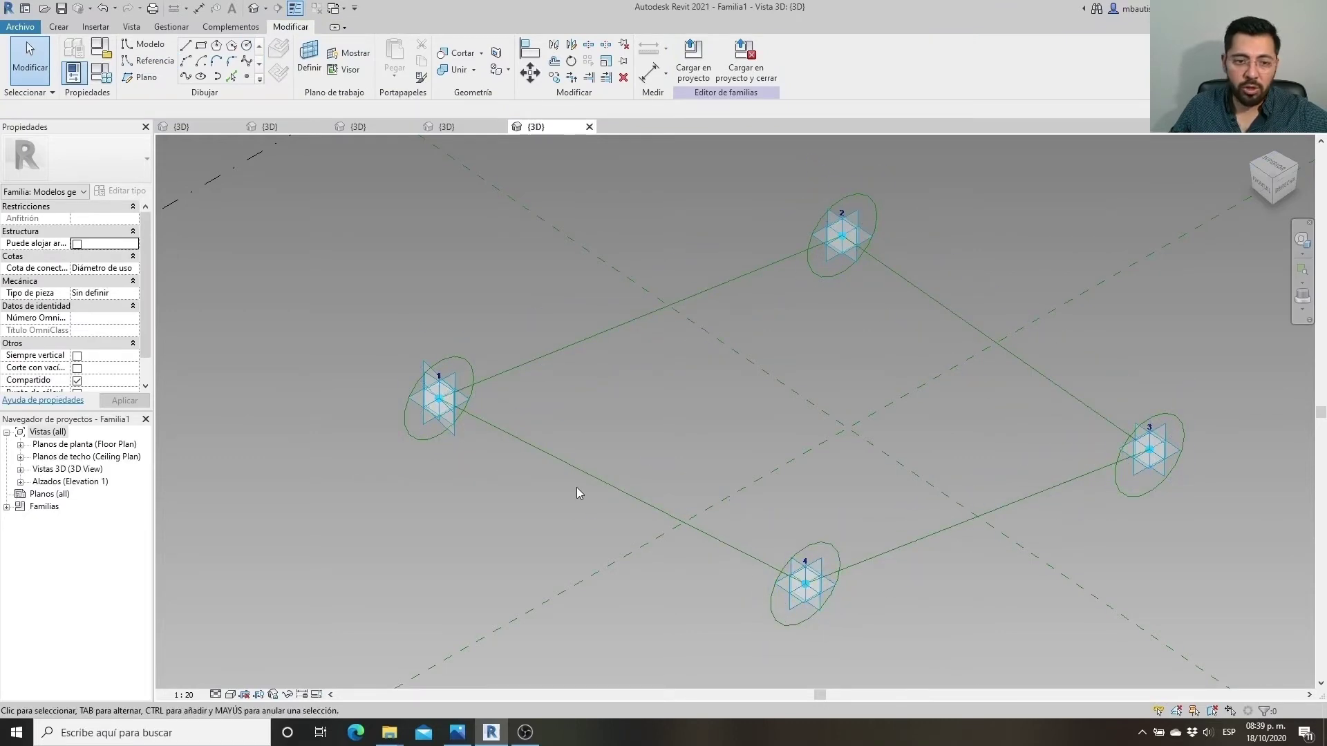
Draw a closed reference-line loop through the quadrants of circles 1, 2, 3, 4 and back to 1
{"action": "left_click", "coordinate": [164, 65]}
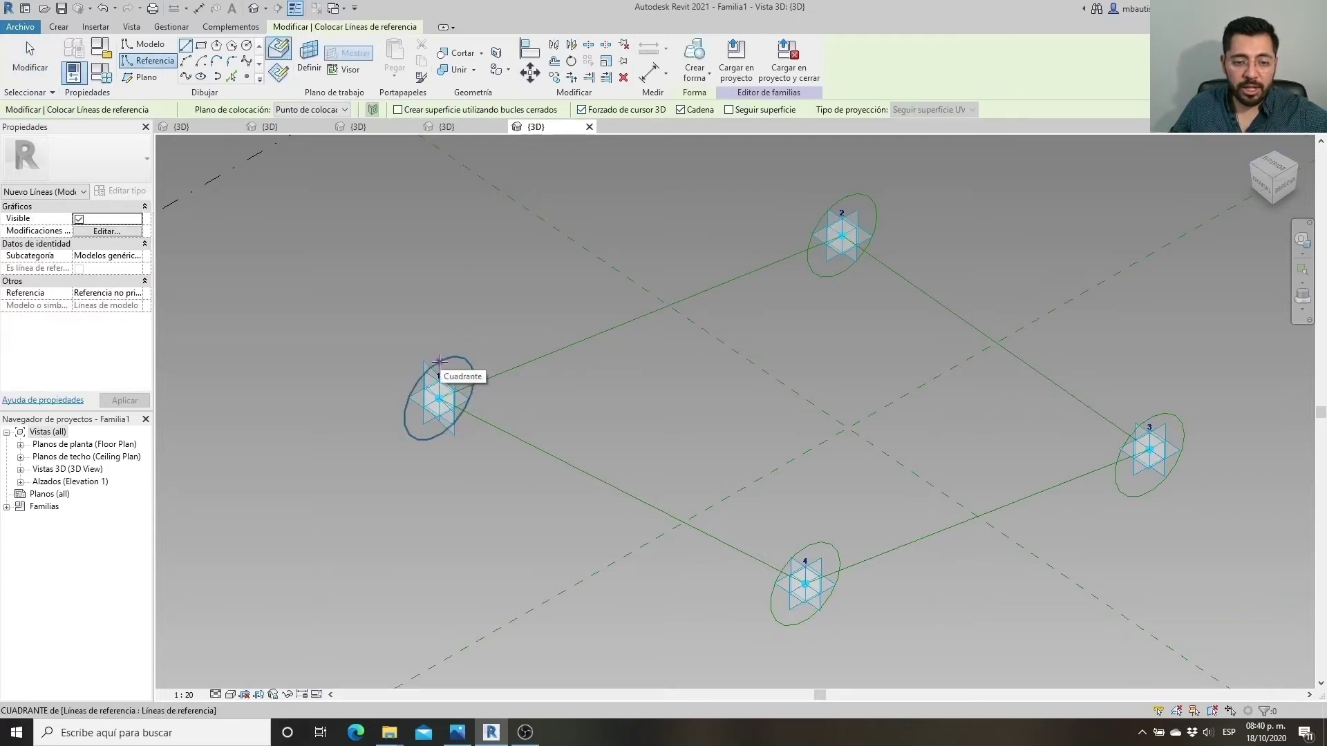
{"action": "scroll", "coordinate": [440, 361], "scroll_direction": "up", "scroll_amount": 2}
{"action": "scroll", "coordinate": [442, 359], "scroll_direction": "up", "scroll_amount": 1}
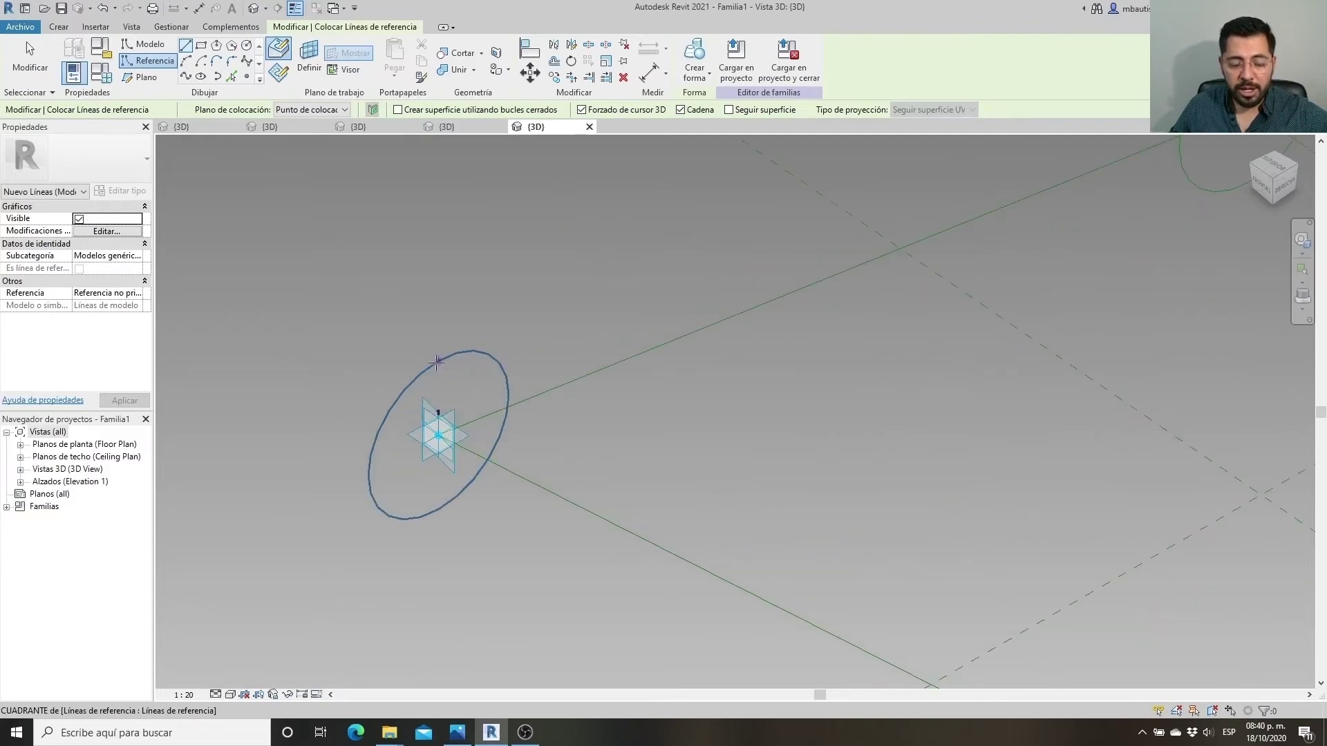
{"action": "left_click", "coordinate": [436, 362]}
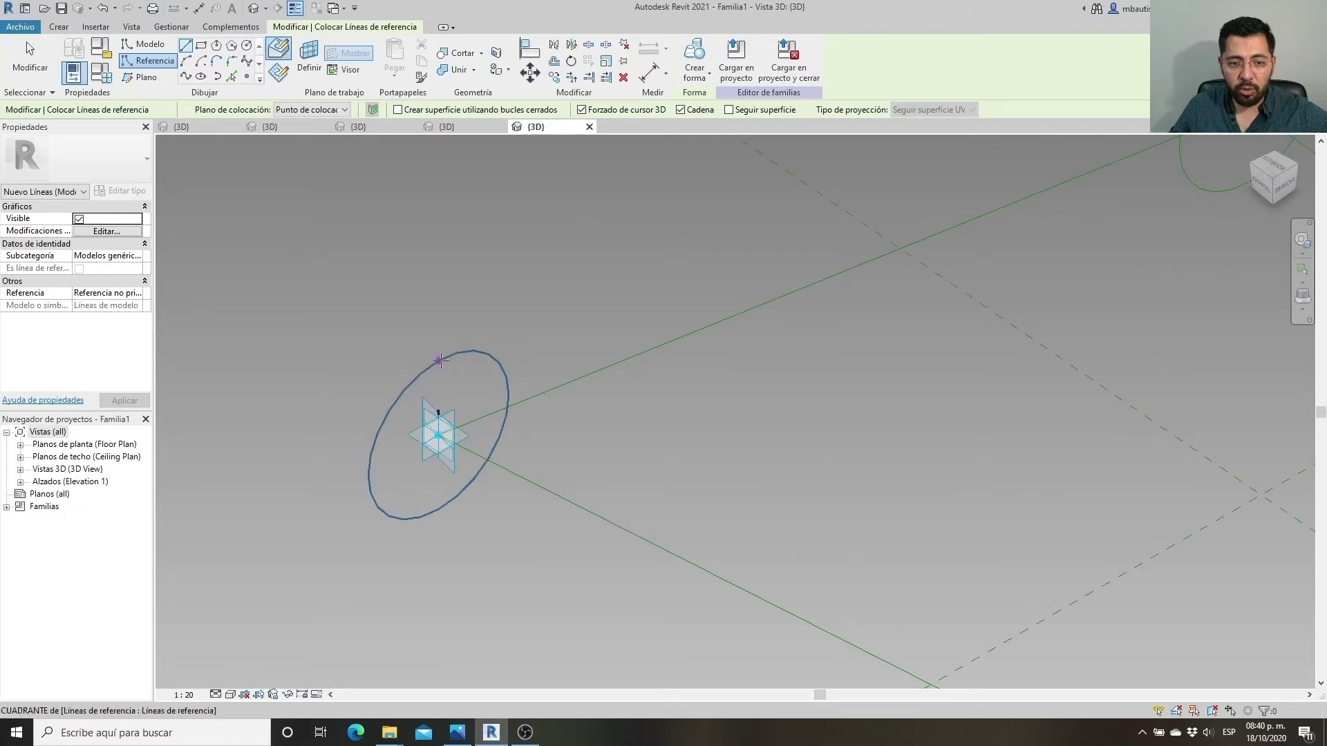
{"action": "scroll", "coordinate": [424, 399], "scroll_direction": "down", "scroll_amount": 3}
{"action": "left_click", "coordinate": [897, 190]}
{"action": "left_click", "coordinate": [1249, 443]}
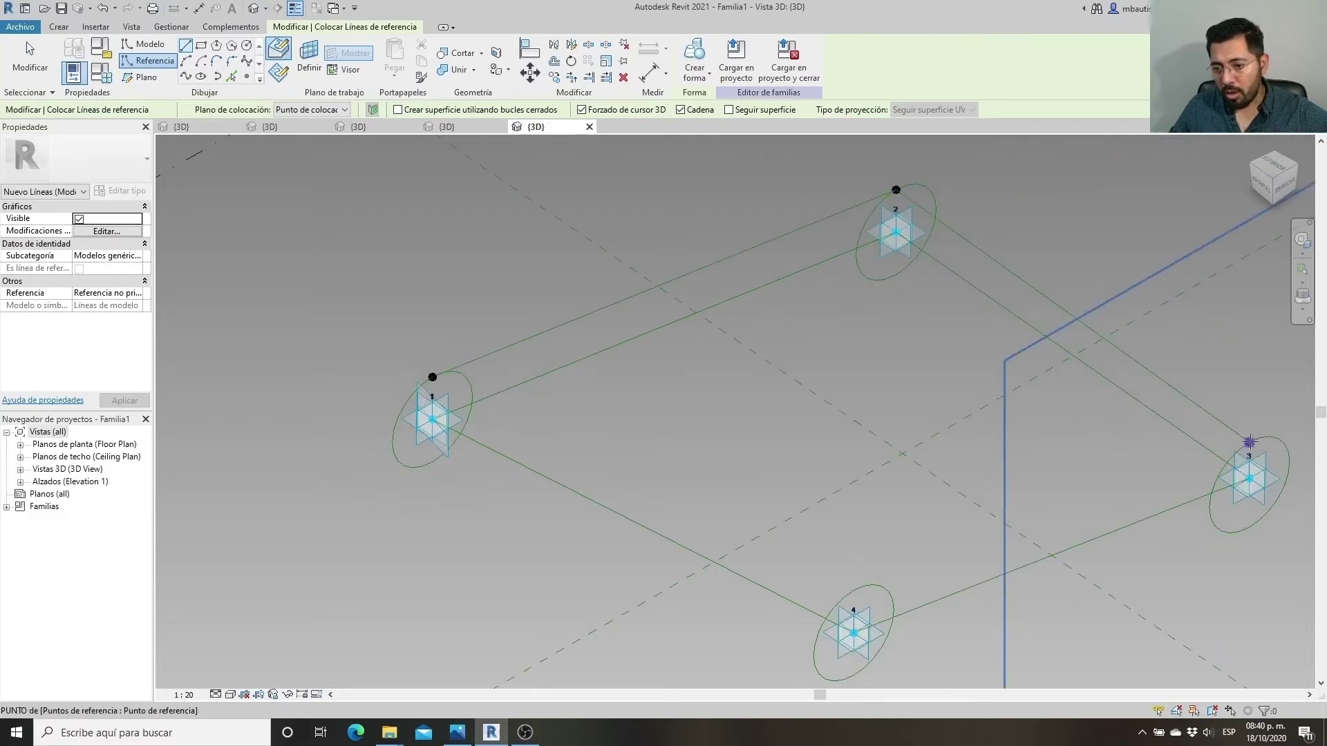
{"action": "left_click", "coordinate": [855, 589]}
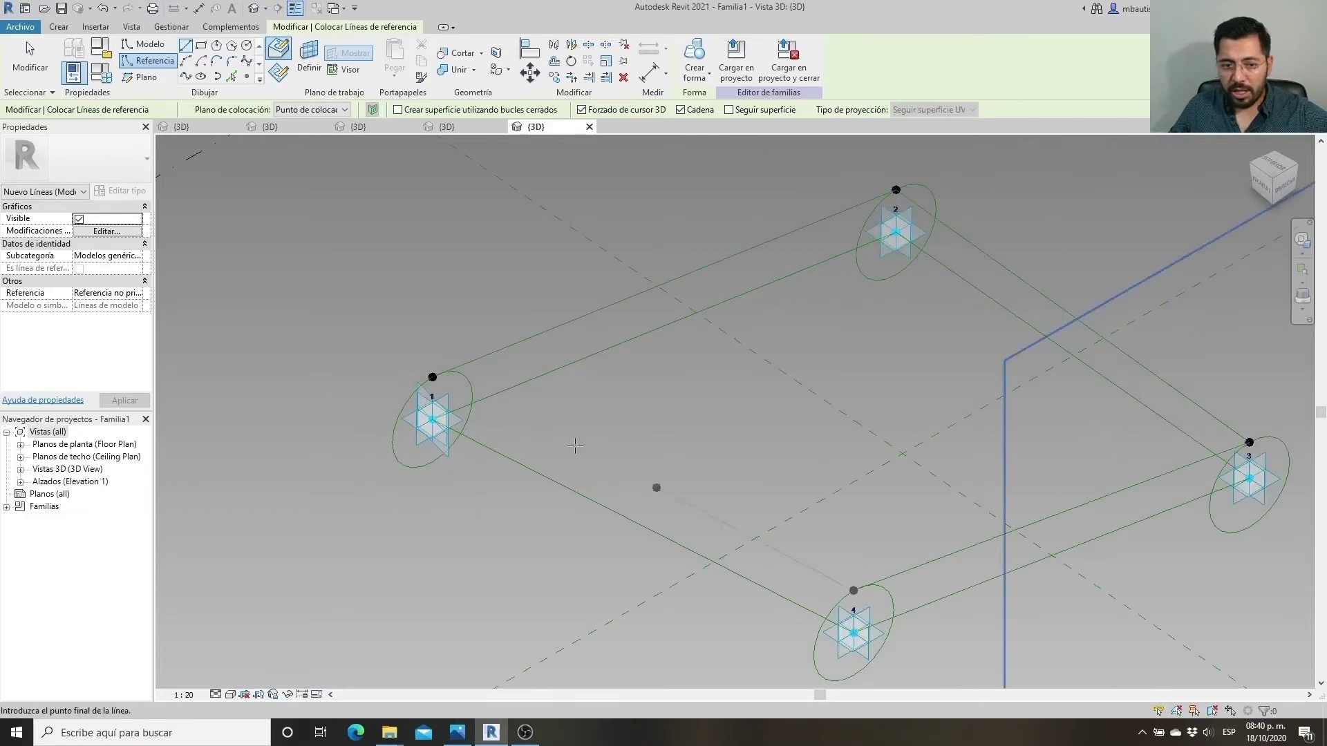
{"action": "left_click", "coordinate": [432, 377]}
{"action": "key", "text": "Escape"}
{"action": "key", "text": "Escape"}
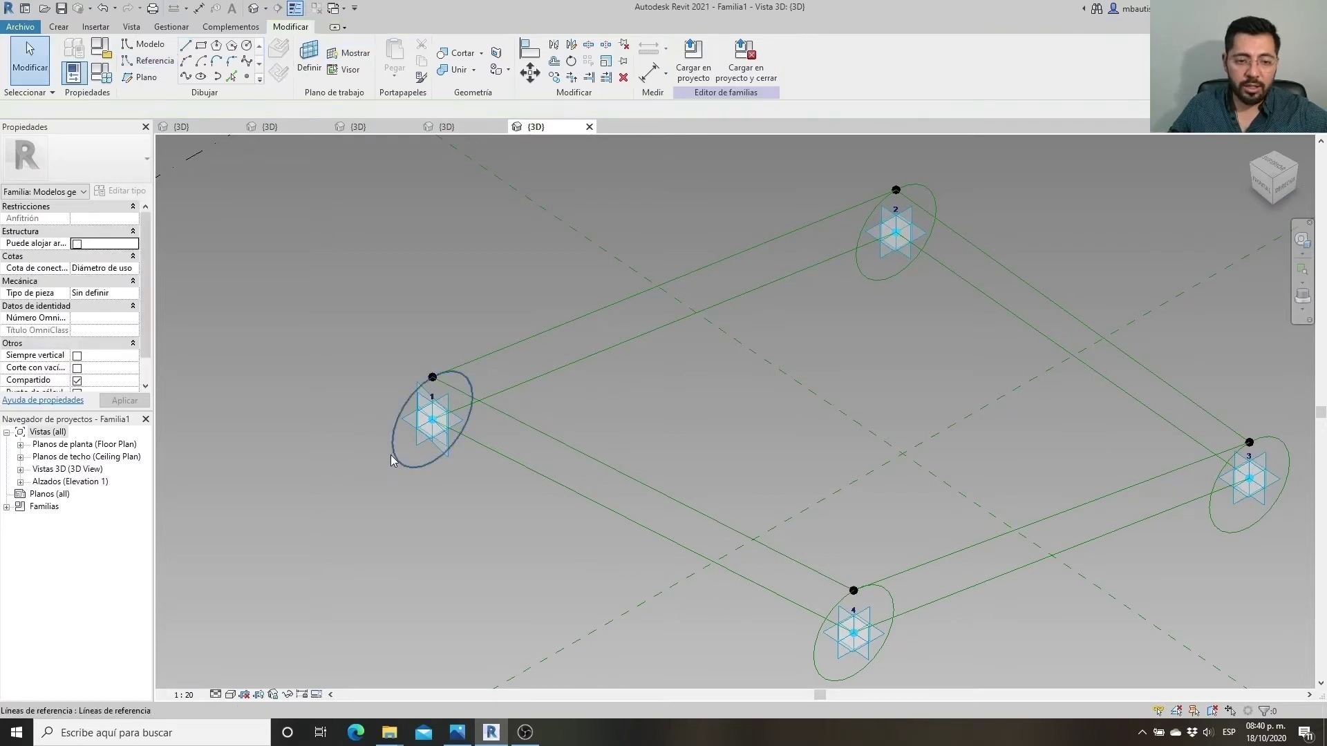
{"action": "left_click", "coordinate": [395, 457]}
{"action": "left_click", "coordinate": [876, 280], "text": "ctrl"}
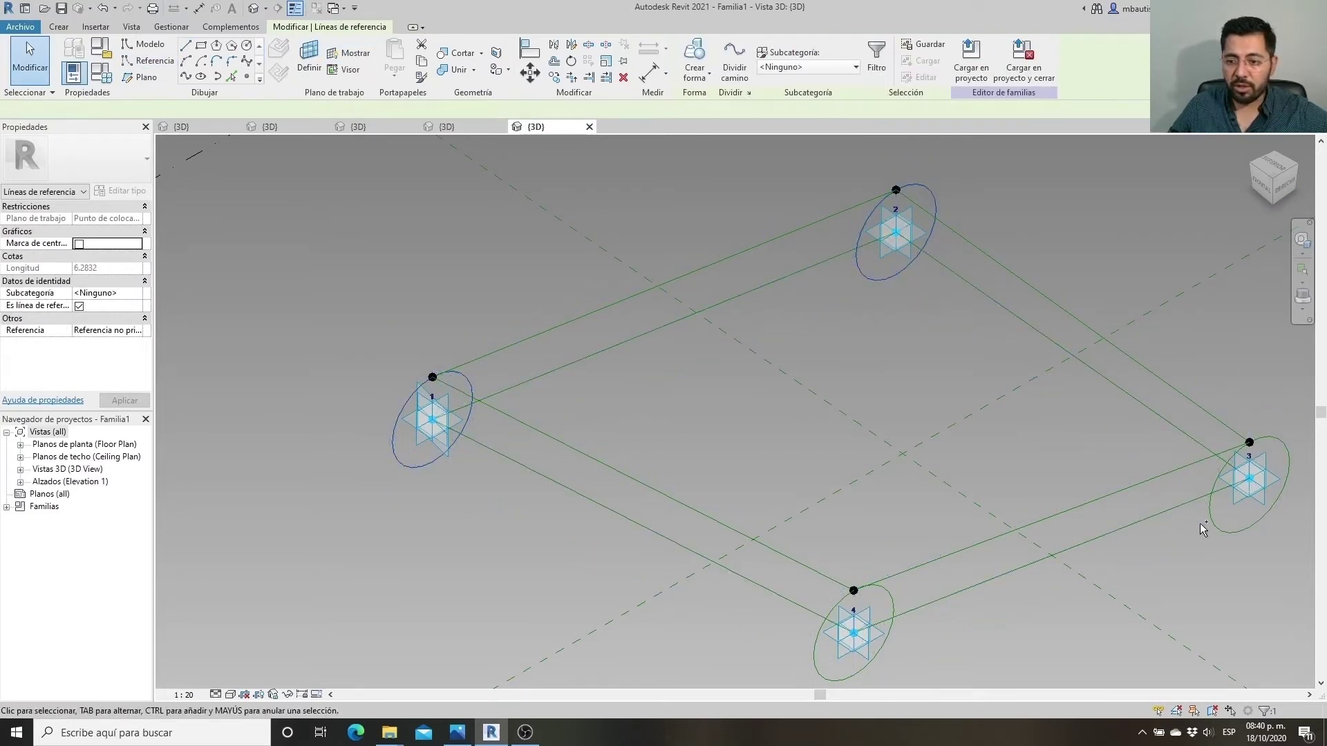
Make each circle's temporary radius dimension permanent and select all four radial dimensions
{"action": "left_click", "coordinate": [421, 462]}
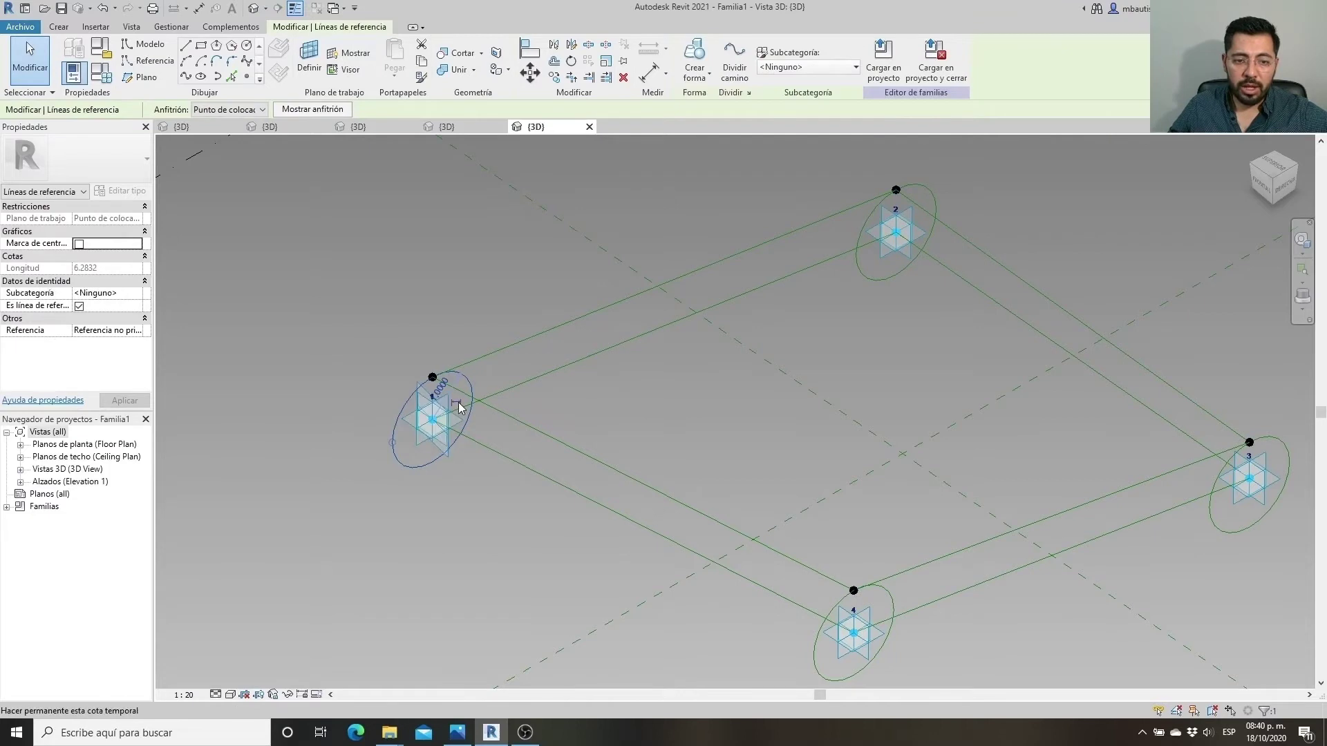
{"action": "left_click", "coordinate": [866, 270]}
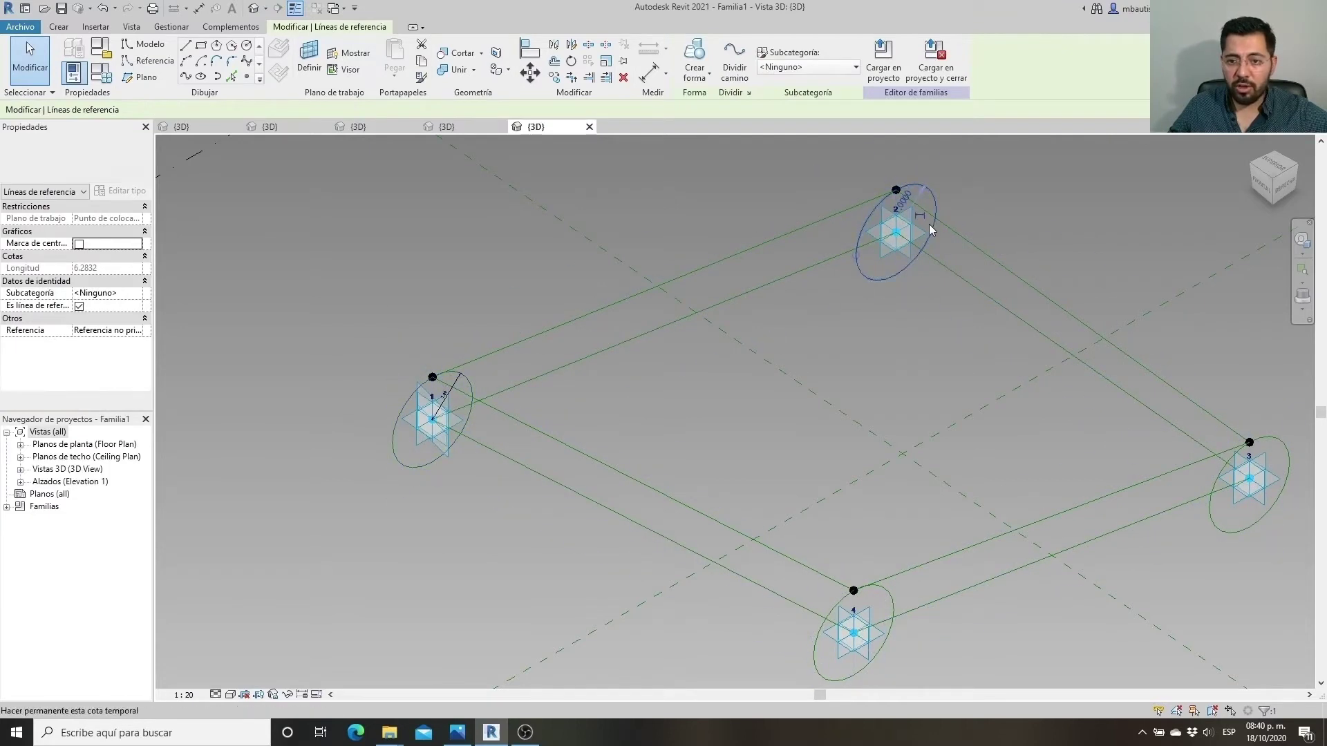
{"action": "key", "text": "Tab"}
{"action": "left_click", "coordinate": [885, 644]}
{"action": "left_click", "coordinate": [1223, 531]}
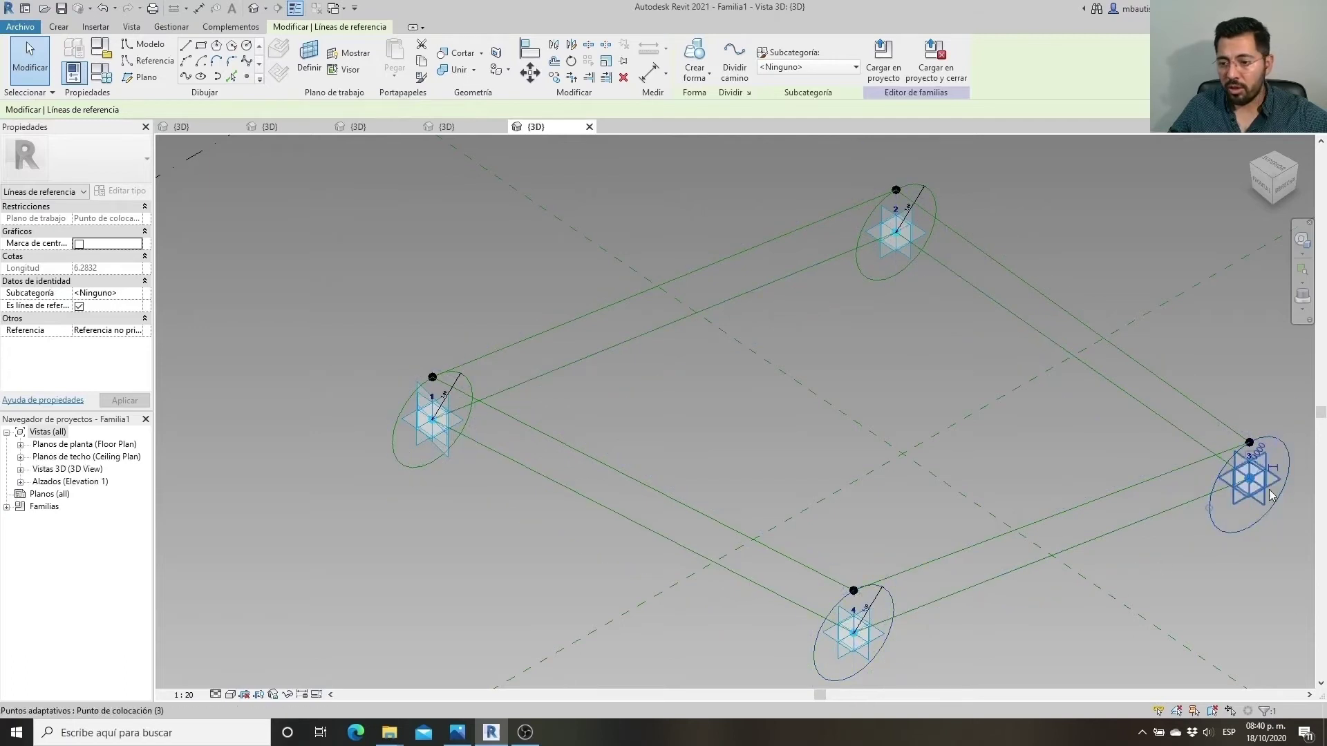
{"action": "left_click", "coordinate": [1258, 553]}
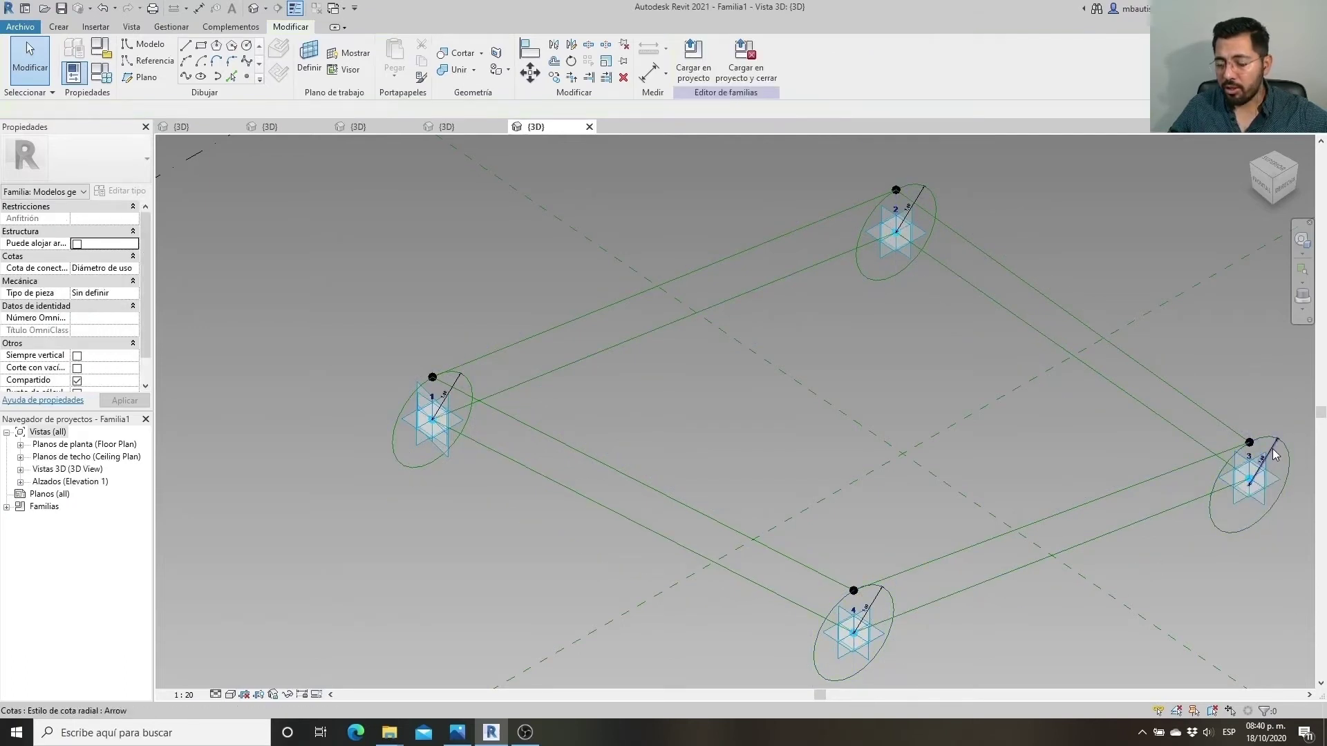
{"action": "left_click", "coordinate": [1275, 454]}
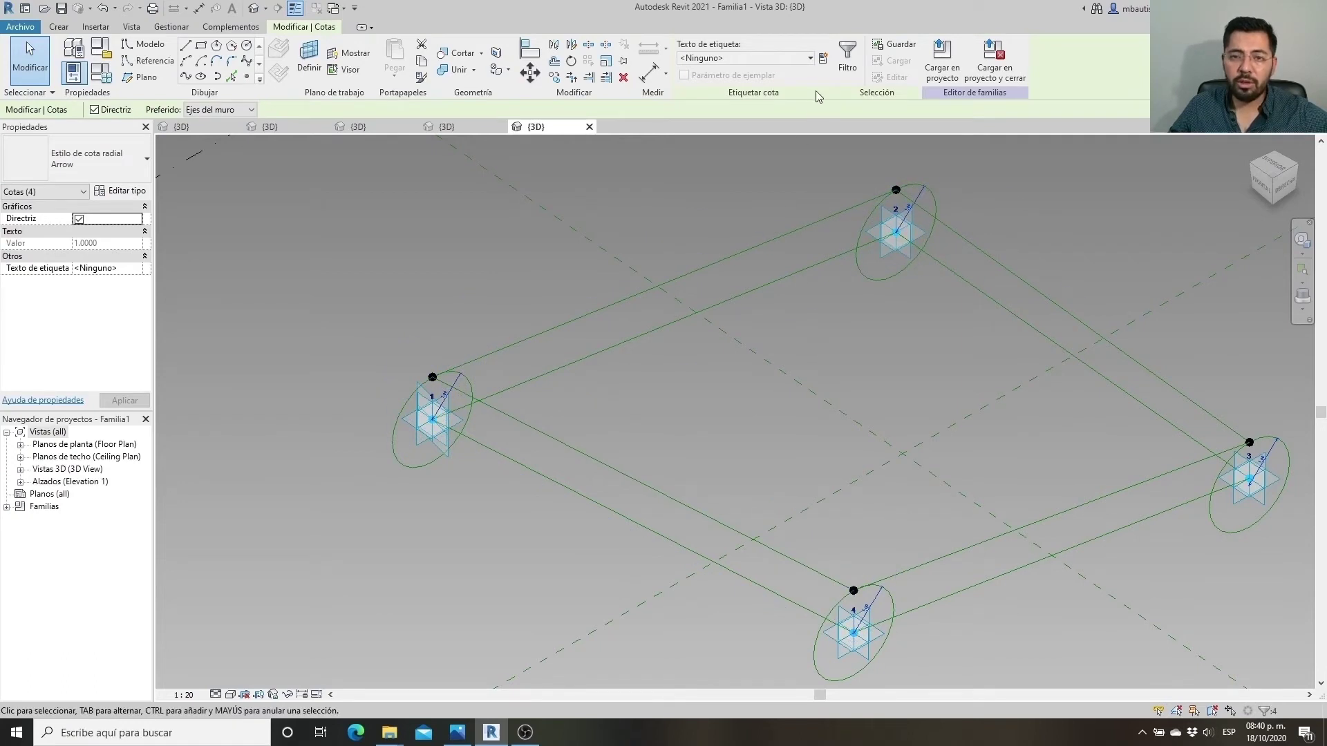
Label the radii with a new type parameter 'Altura estructural' grouped under Restricciones
{"action": "left_click", "coordinate": [824, 62]}
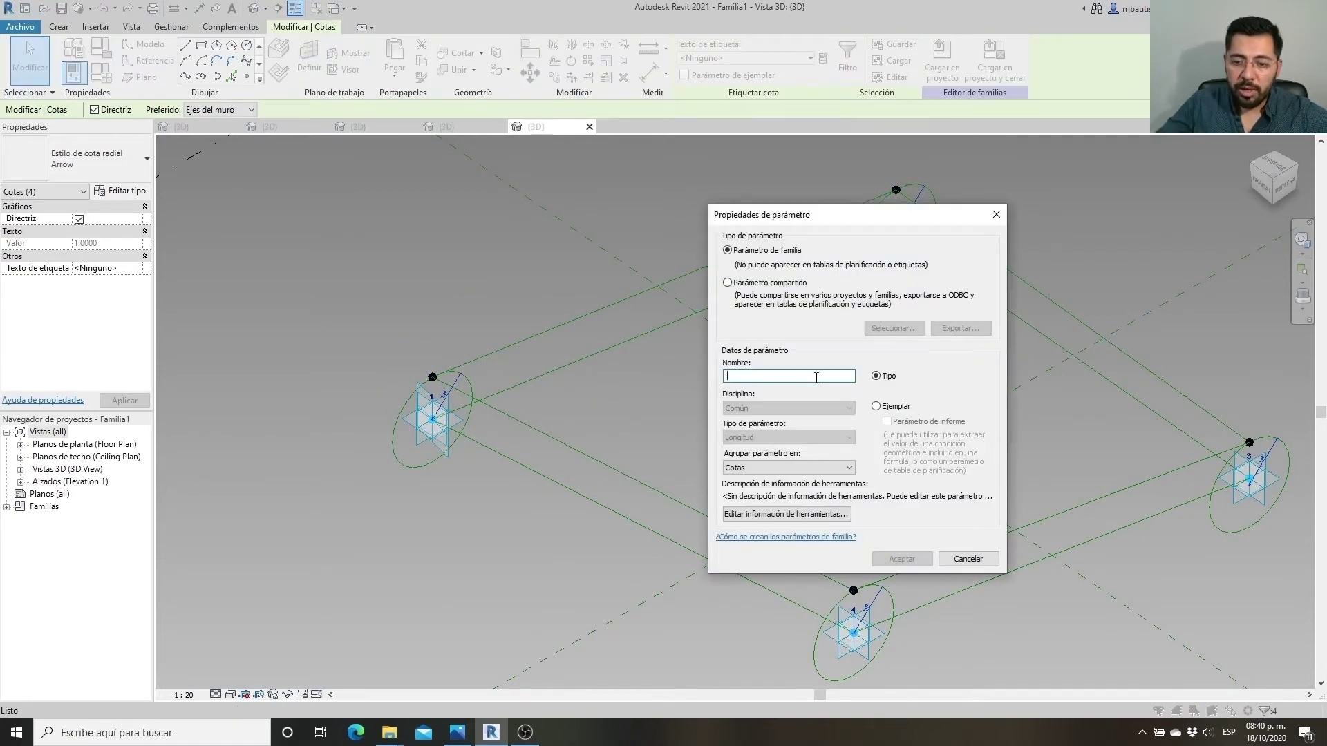
{"action": "type", "text": "Altura estructural"}
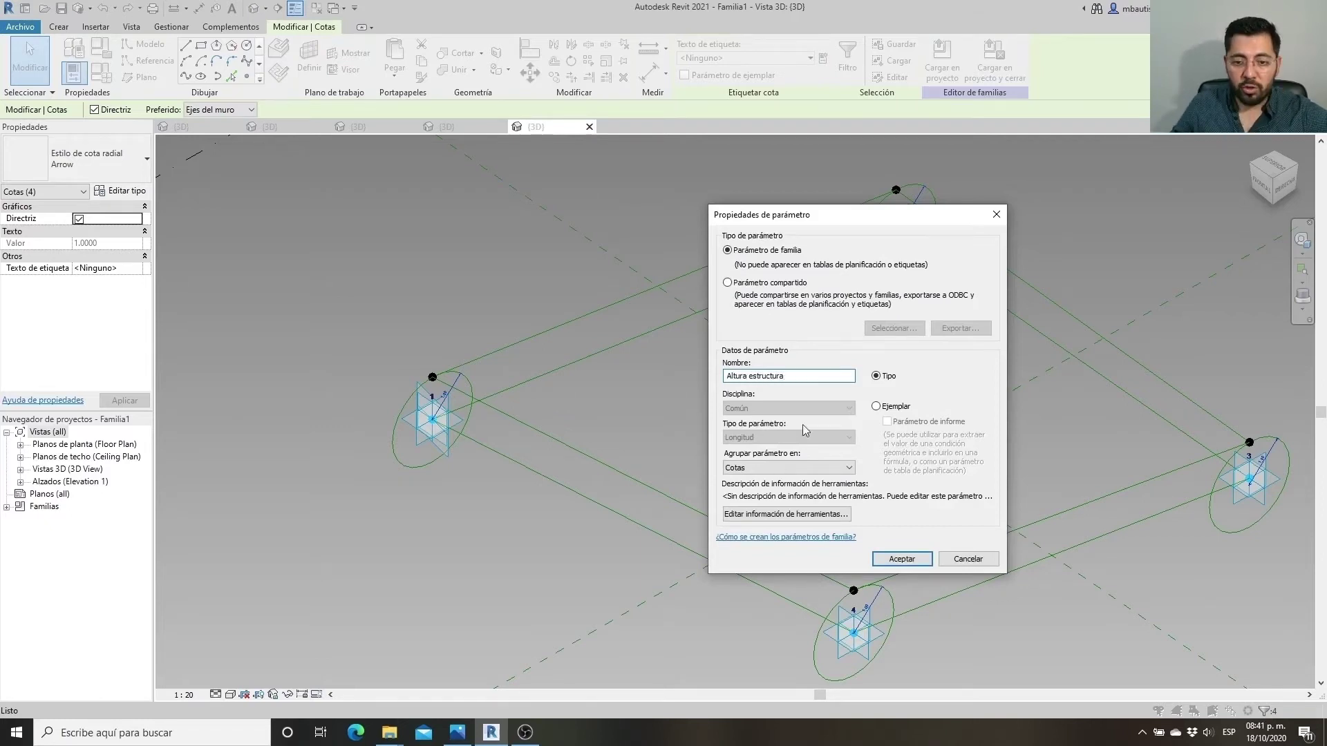
{"action": "left_click", "coordinate": [779, 469]}
{"action": "scroll", "coordinate": [788, 656], "scroll_direction": "down", "scroll_amount": 3}
{"action": "scroll", "coordinate": [794, 692], "scroll_direction": "down", "scroll_amount": 2}
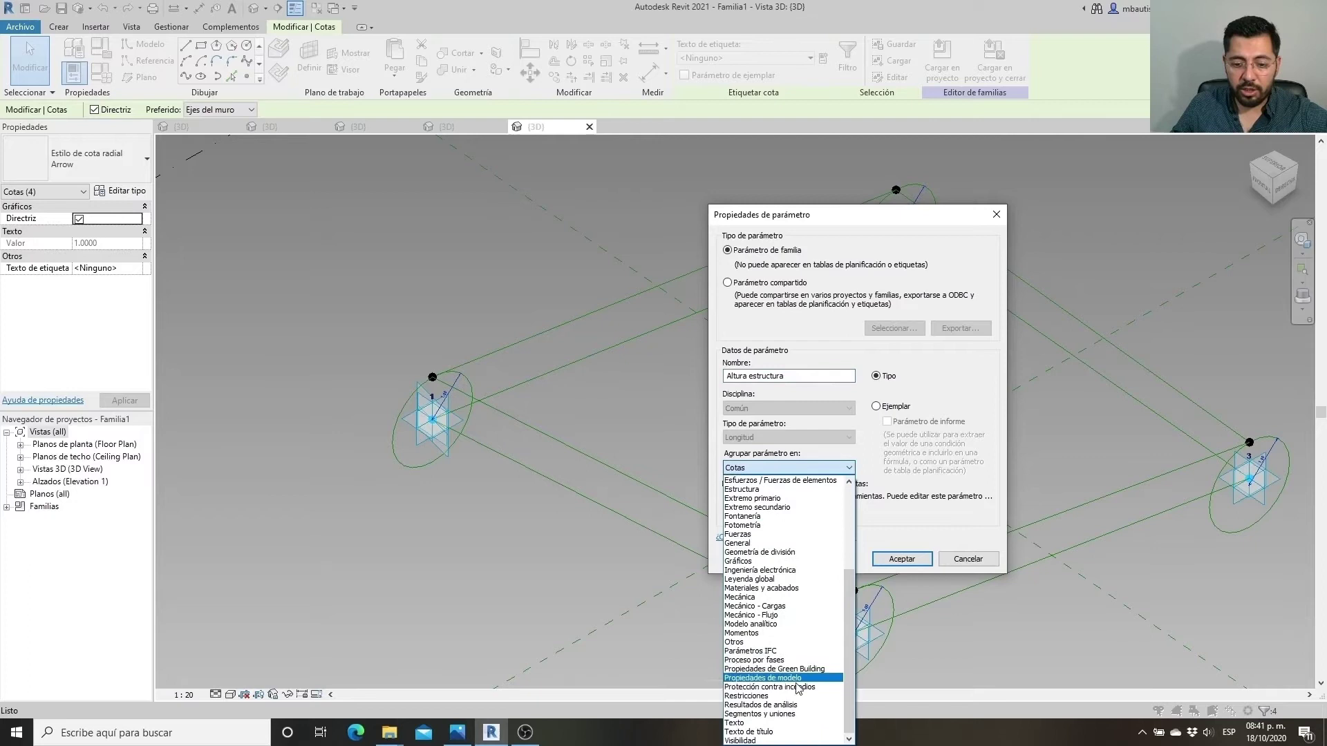
{"action": "left_click", "coordinate": [796, 696]}
{"action": "left_click", "coordinate": [899, 560]}
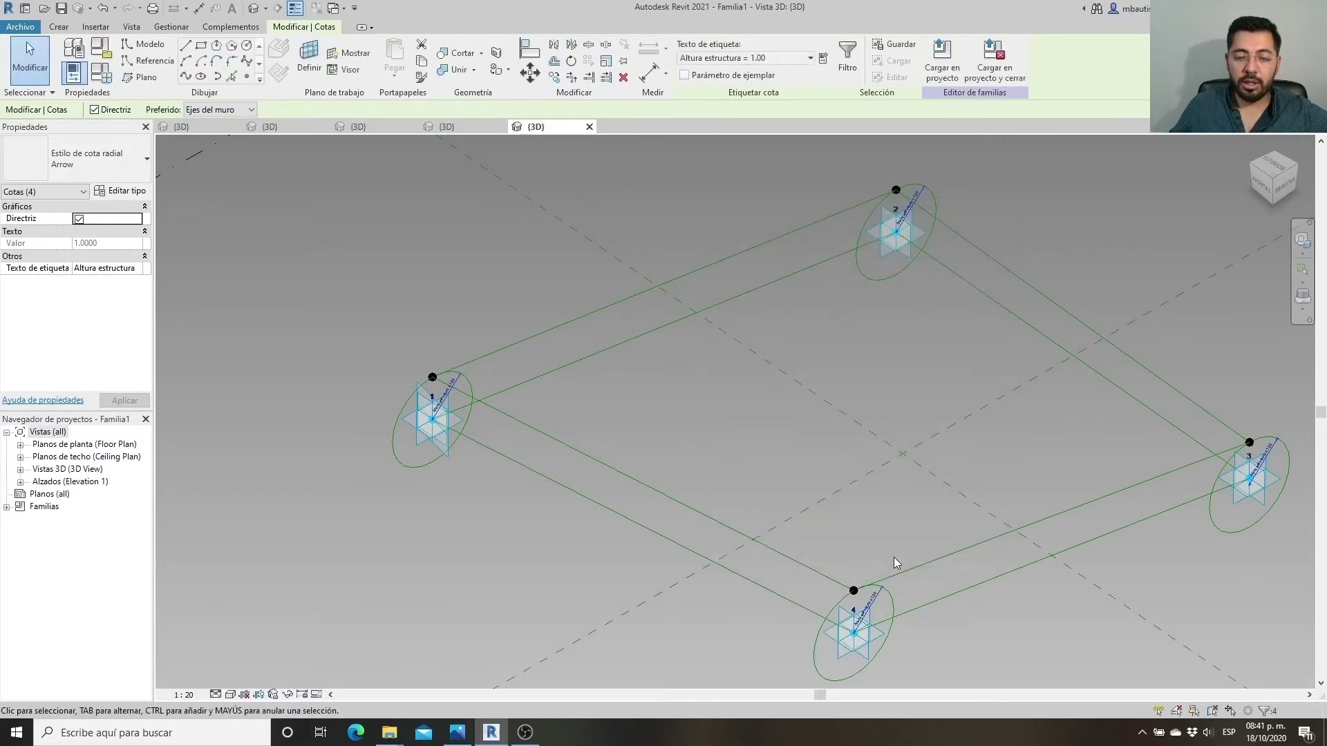
Set Altura estructural to 1.5 in Family Types
{"action": "left_click", "coordinate": [101, 72]}
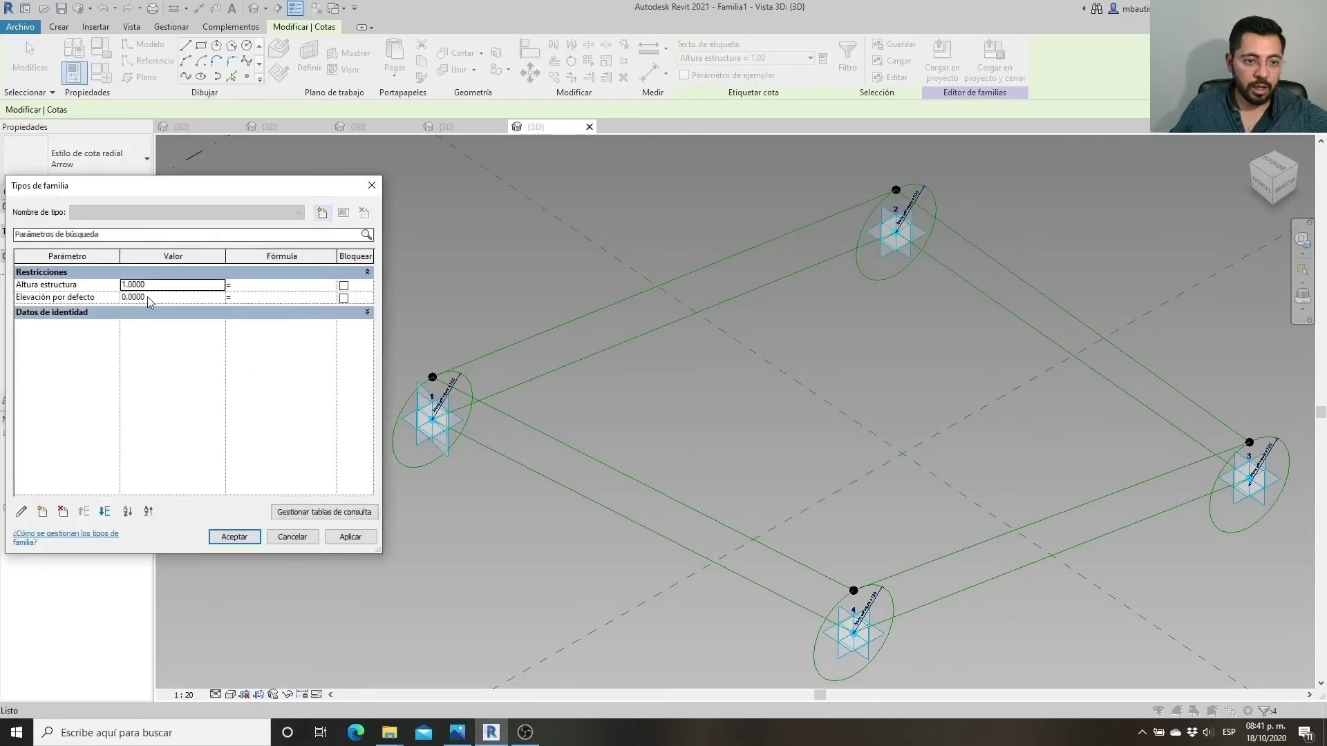
{"action": "double_click", "coordinate": [171, 288]}
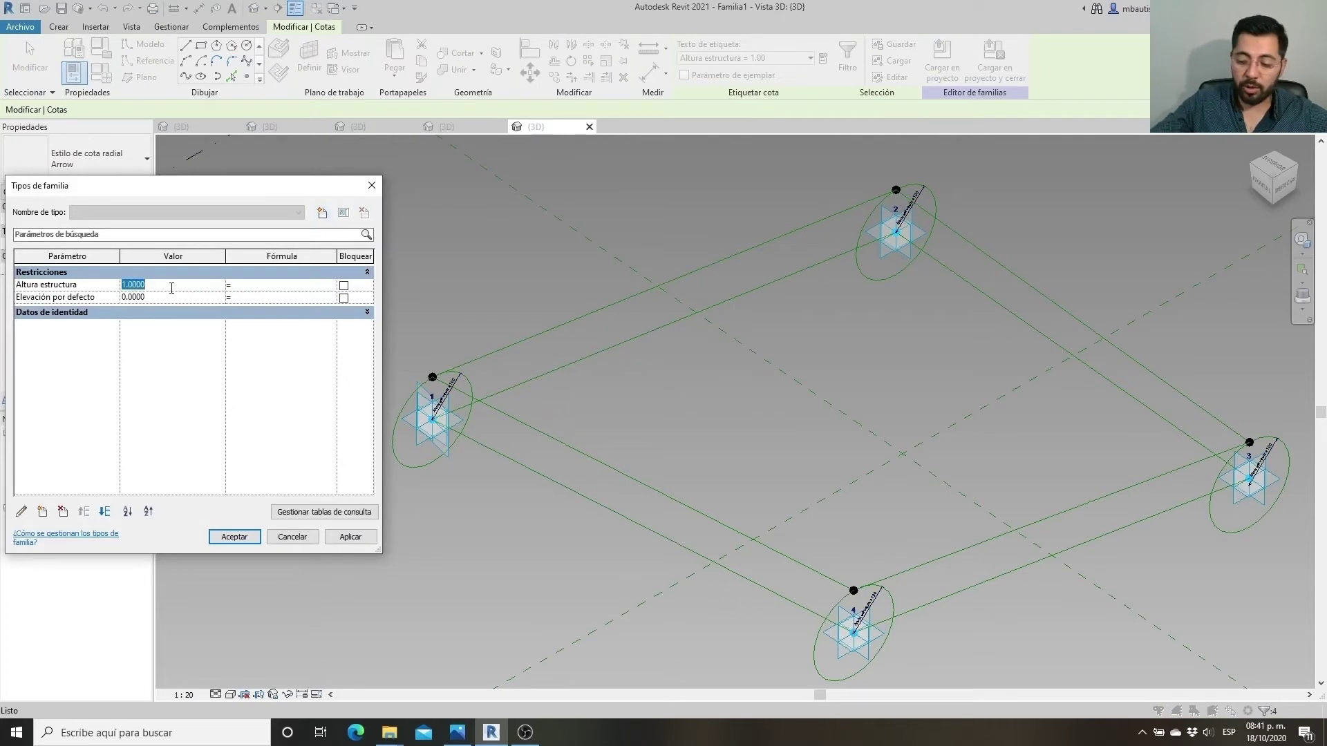
{"action": "type", "text": "1.5"}
{"action": "left_click", "coordinate": [246, 538]}
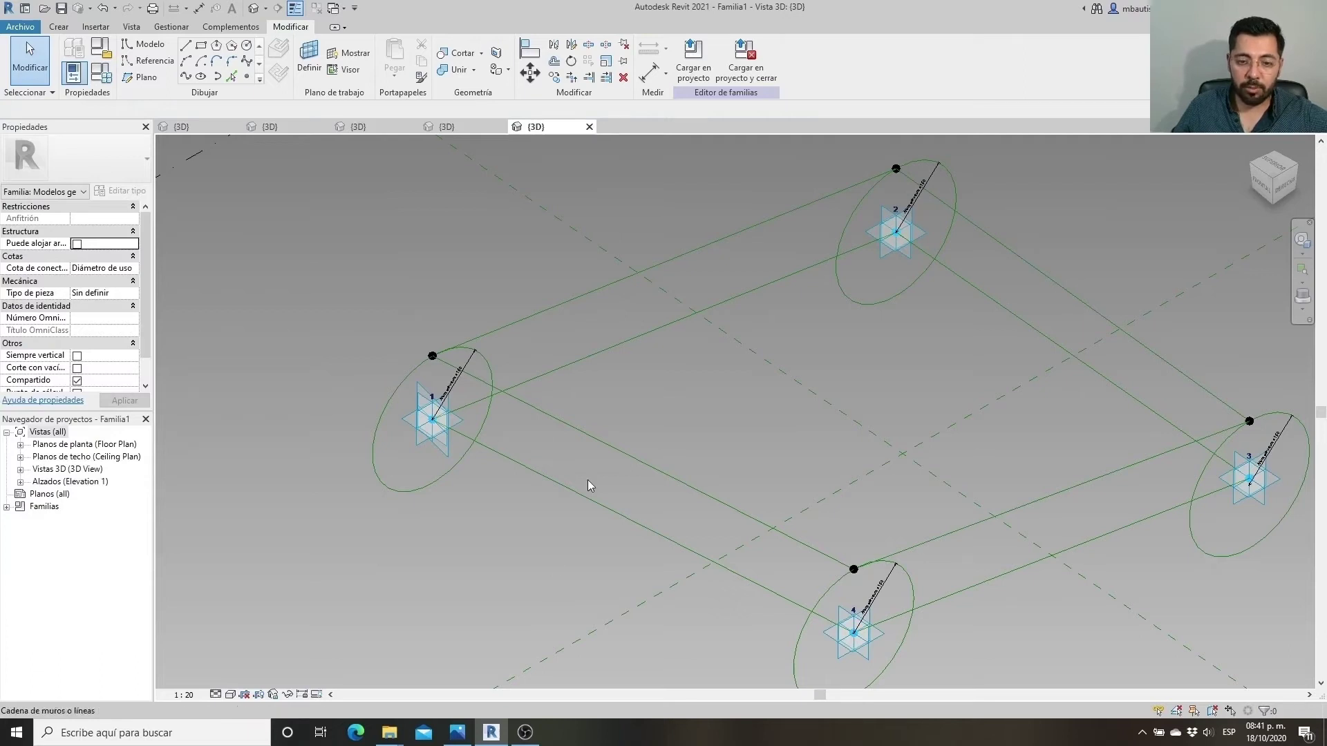
Host reference points along the edge lines leaving adaptive point 1
{"action": "key", "text": "Tab"}
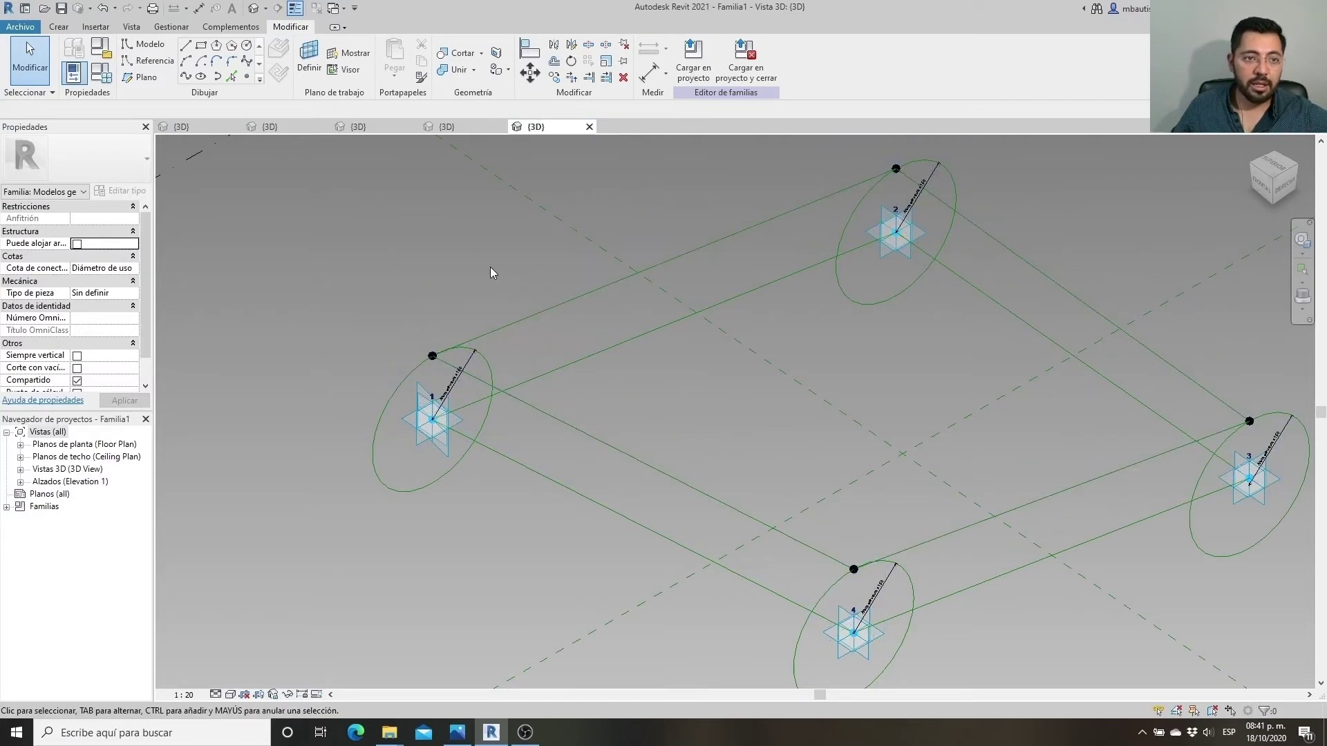
{"action": "left_click", "coordinate": [249, 78]}
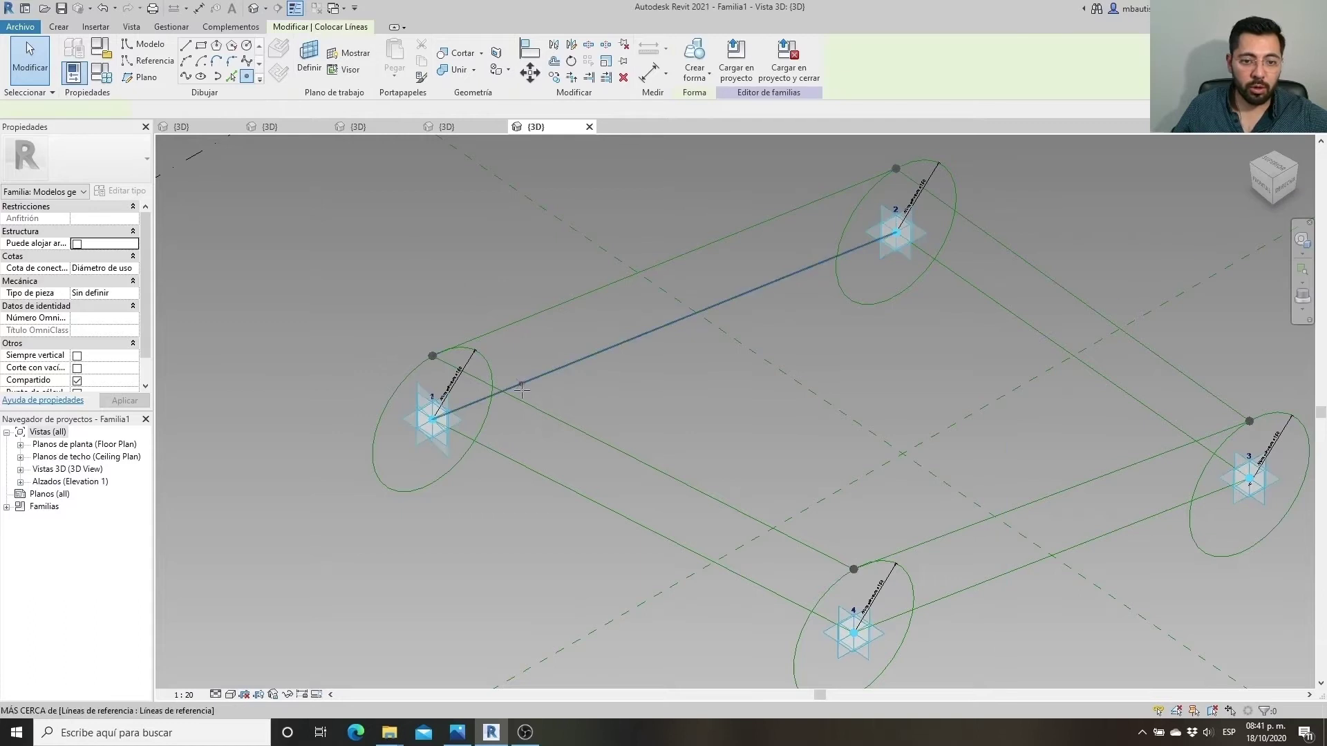
{"action": "left_click", "coordinate": [536, 409]}
{"action": "left_click", "coordinate": [495, 330]}
{"action": "left_click", "coordinate": [518, 321]}
{"action": "left_click", "coordinate": [537, 314]}
Host three points each on the 2–3 and 4–3 edge lines, then check the Gherkin reference photo
{"action": "left_click", "coordinate": [968, 221]}
{"action": "left_click", "coordinate": [982, 230]}
{"action": "left_click", "coordinate": [995, 240]}
{"action": "left_click", "coordinate": [943, 536]}
{"action": "left_click", "coordinate": [924, 544]}
{"action": "left_click", "coordinate": [908, 547]}
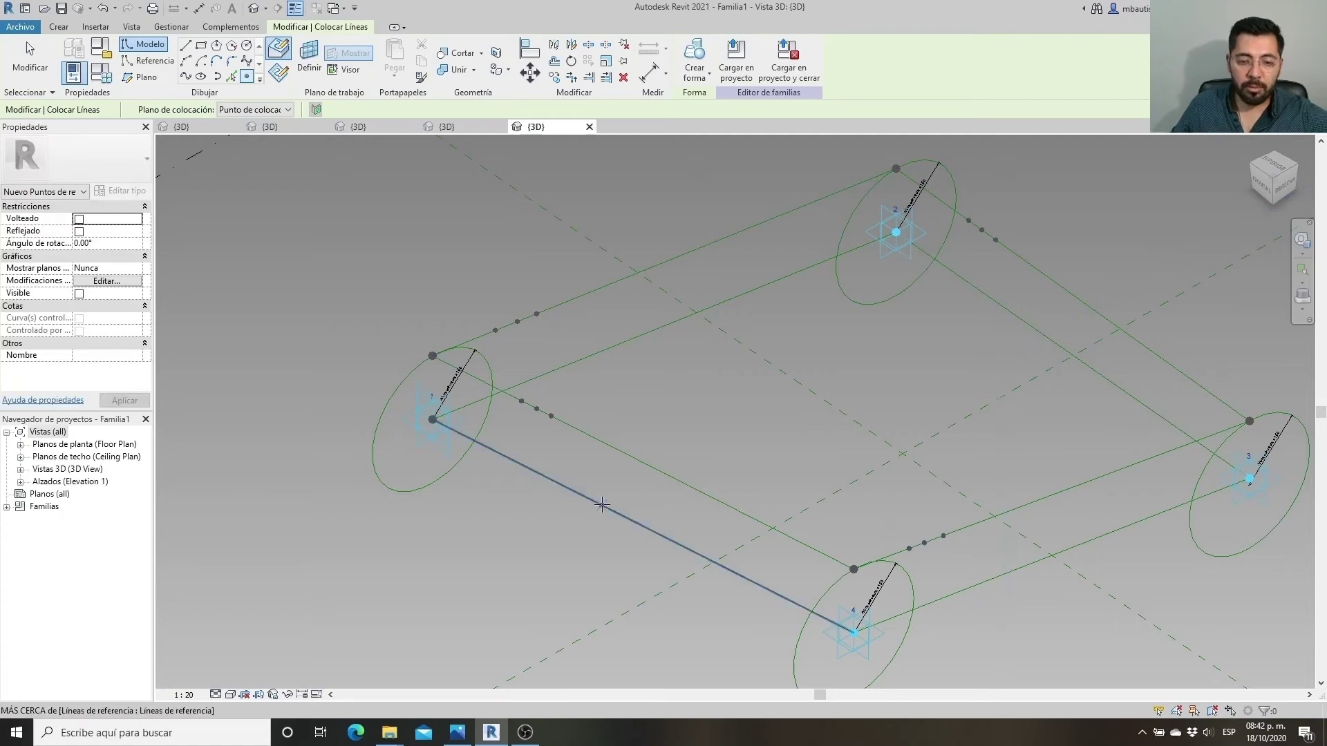
{"action": "left_click", "coordinate": [549, 567]}
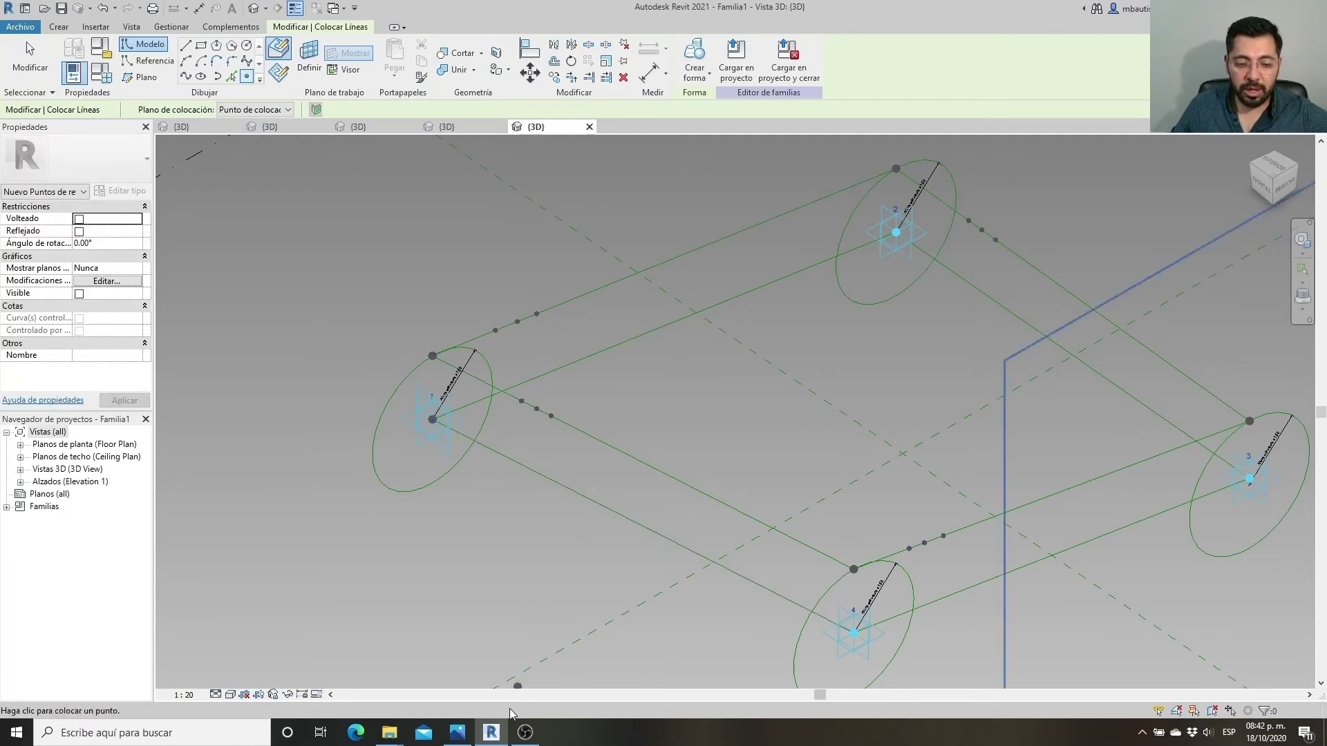
{"action": "left_click", "coordinate": [473, 737]}
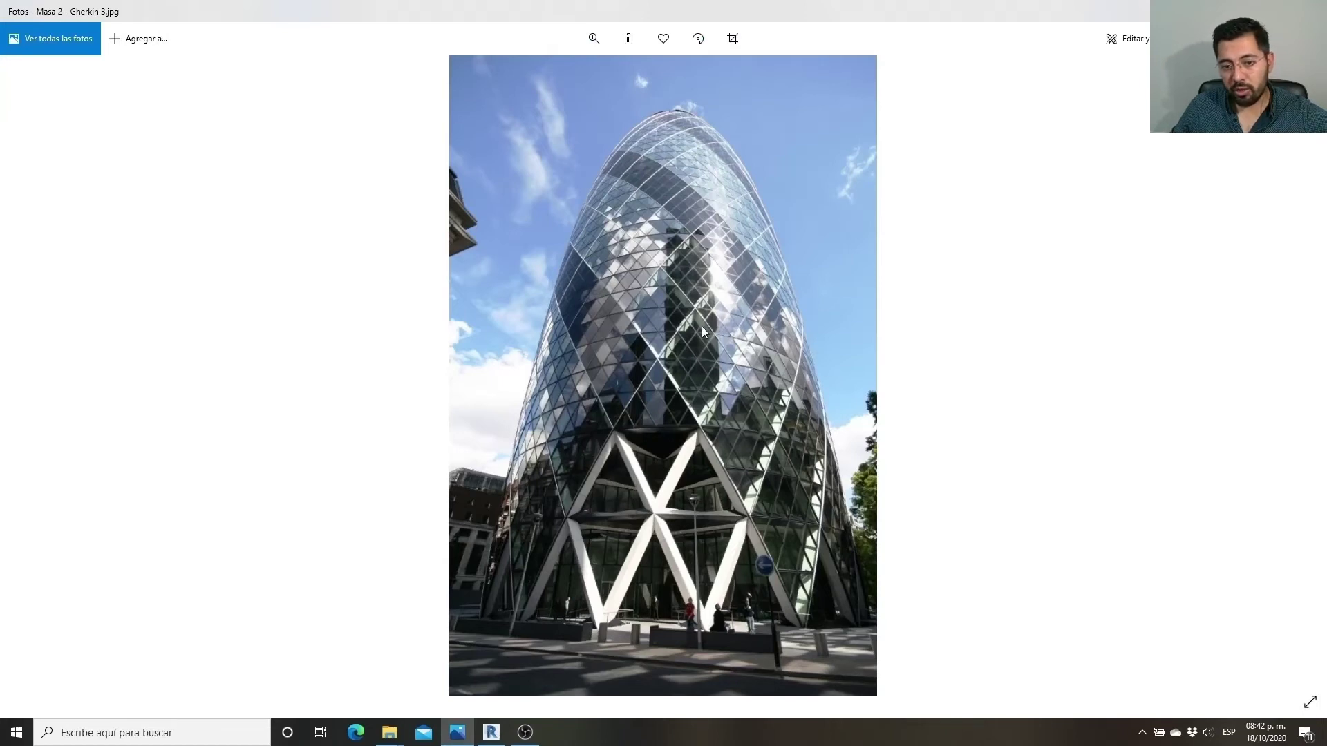
{"action": "key", "text": "alt+Tab"}
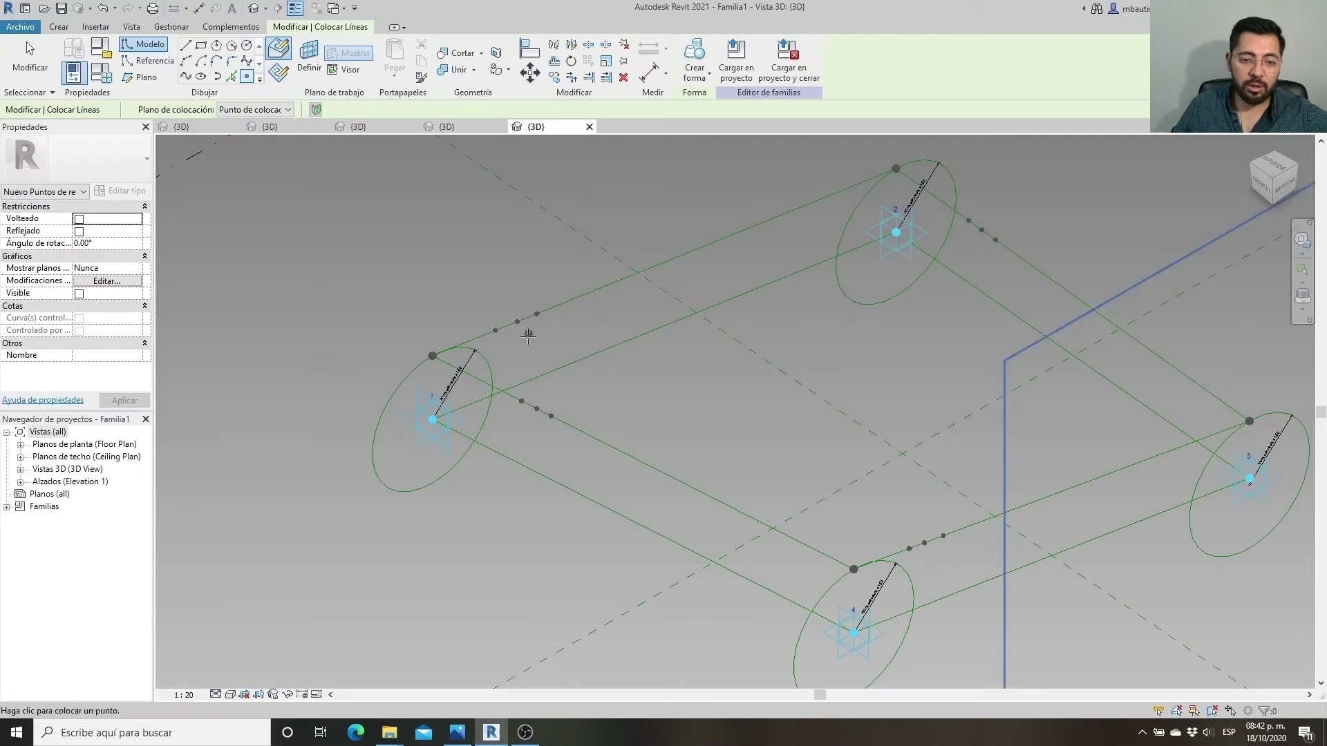
Position the 1–2 edge points at normalized parameters 0.5, 0.75 and 0.25
{"action": "key", "text": "Escape"}
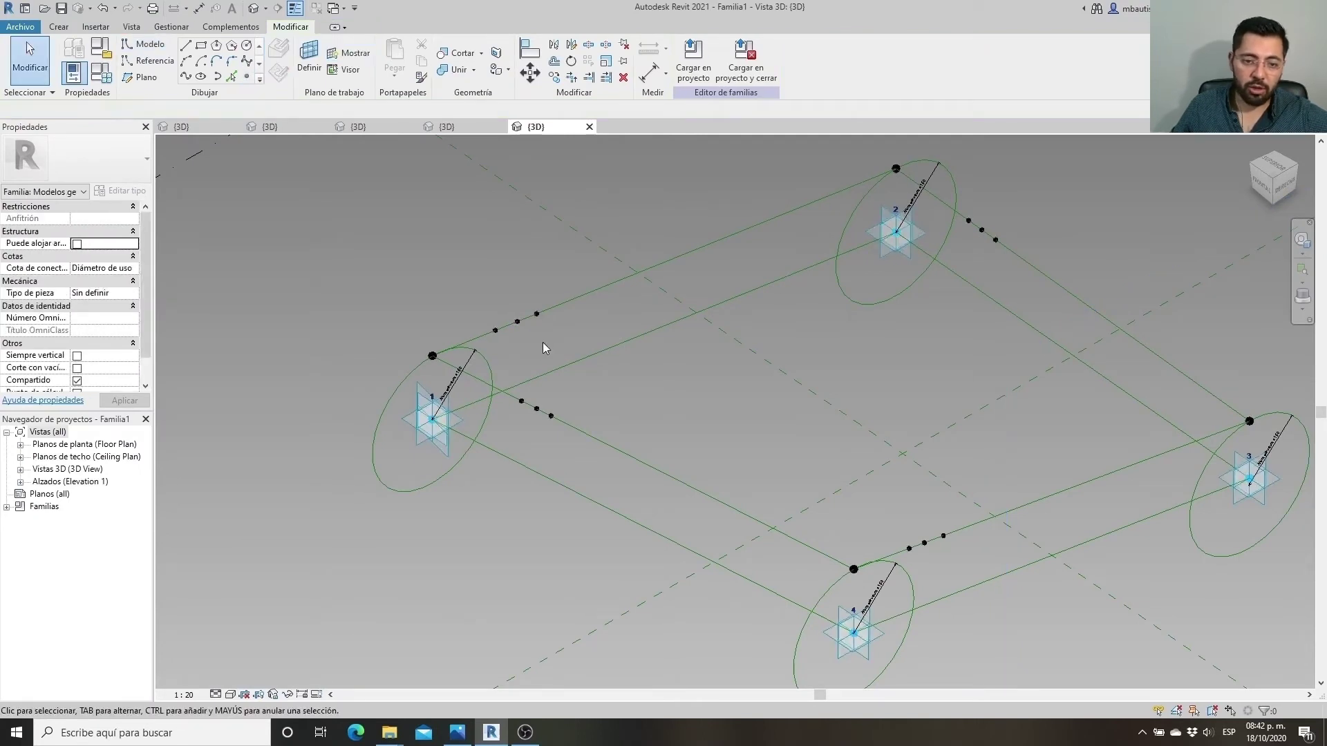
{"action": "left_click", "coordinate": [537, 315]}
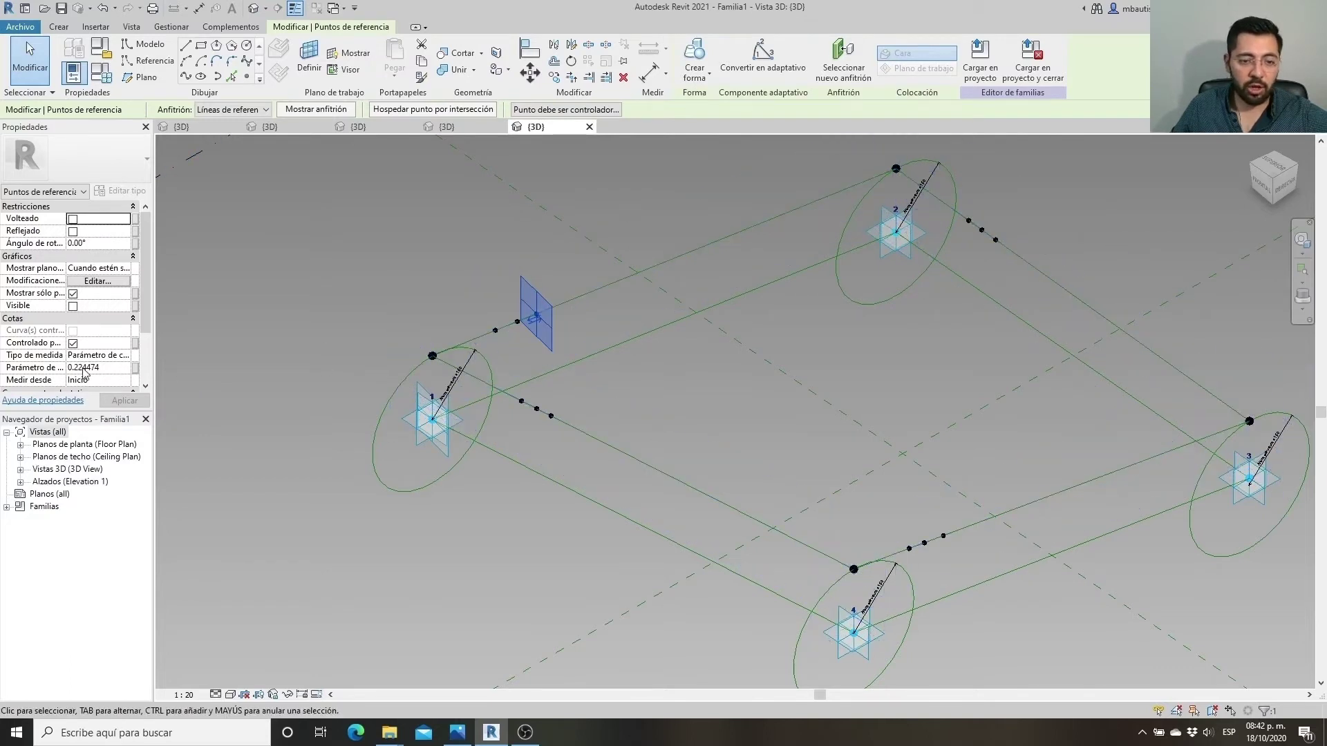
{"action": "left_click", "coordinate": [112, 368]}
{"action": "key", "text": "BackSpace"}
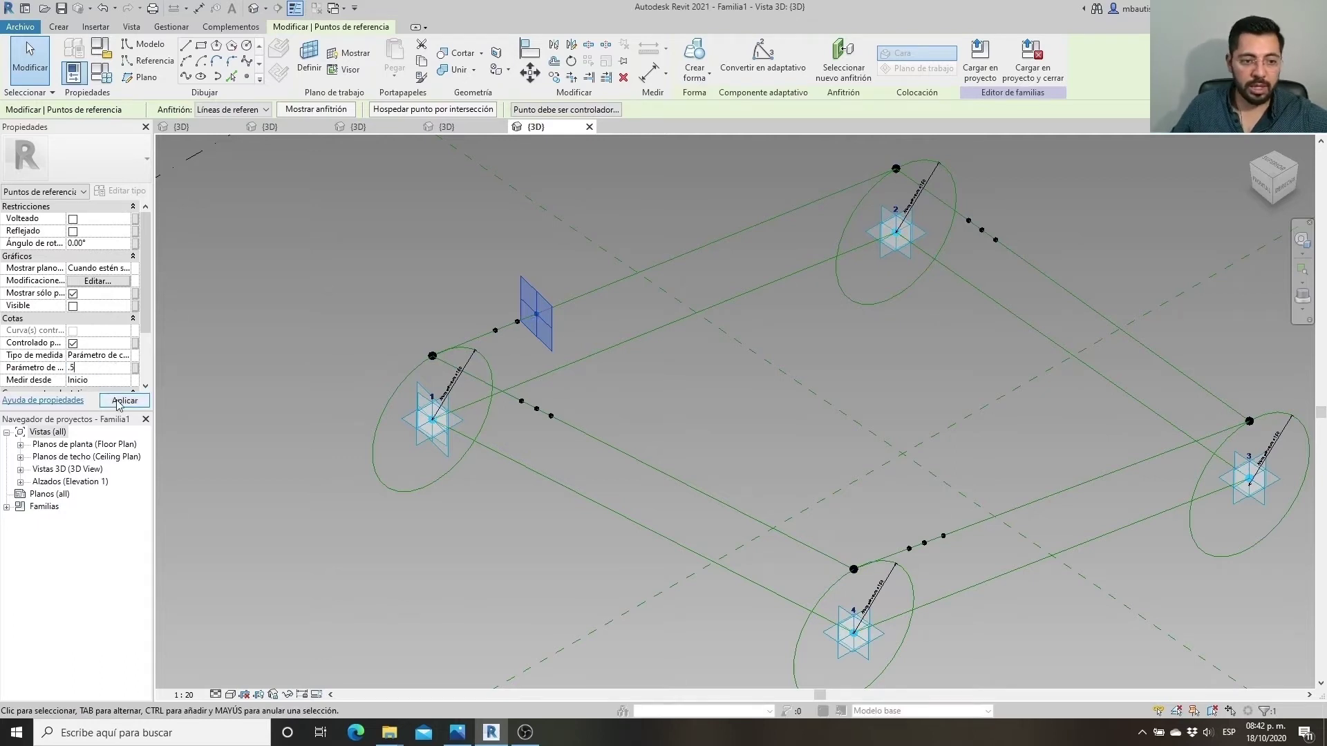
{"action": "left_click", "coordinate": [119, 403]}
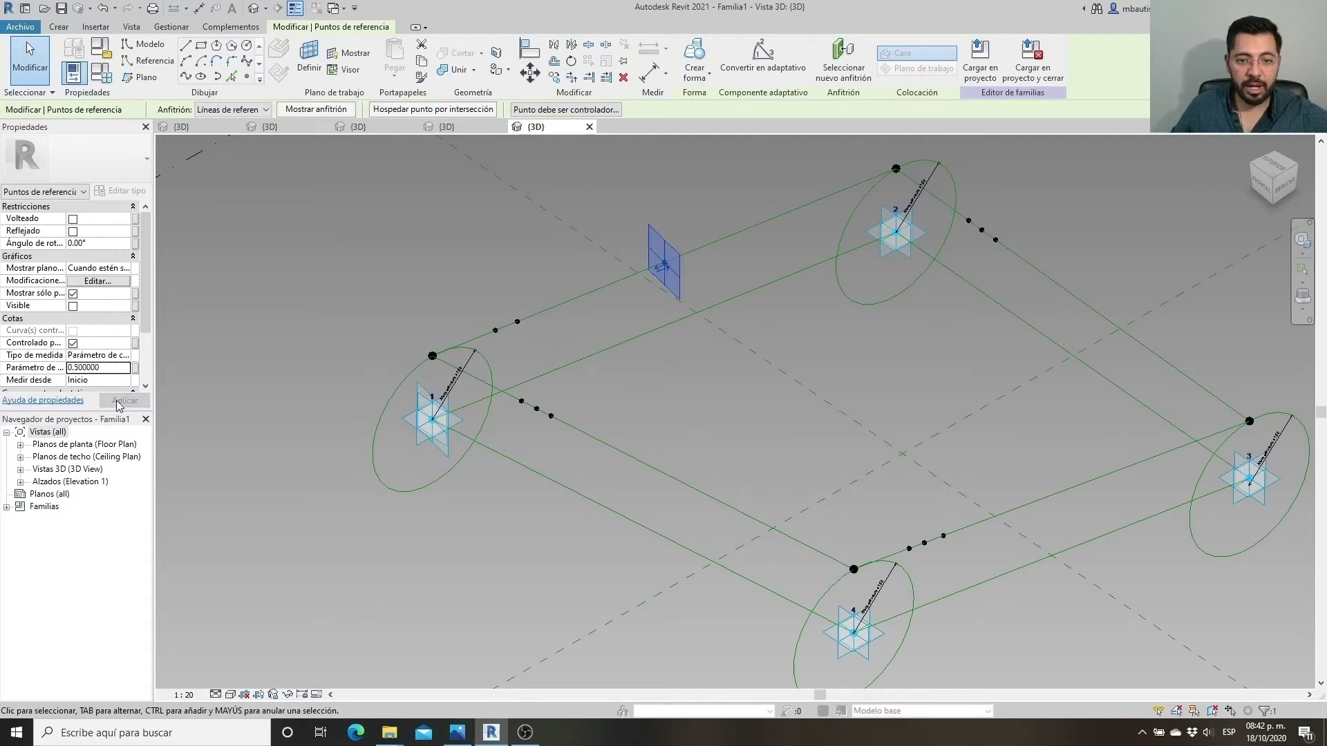
{"action": "left_click", "coordinate": [518, 322]}
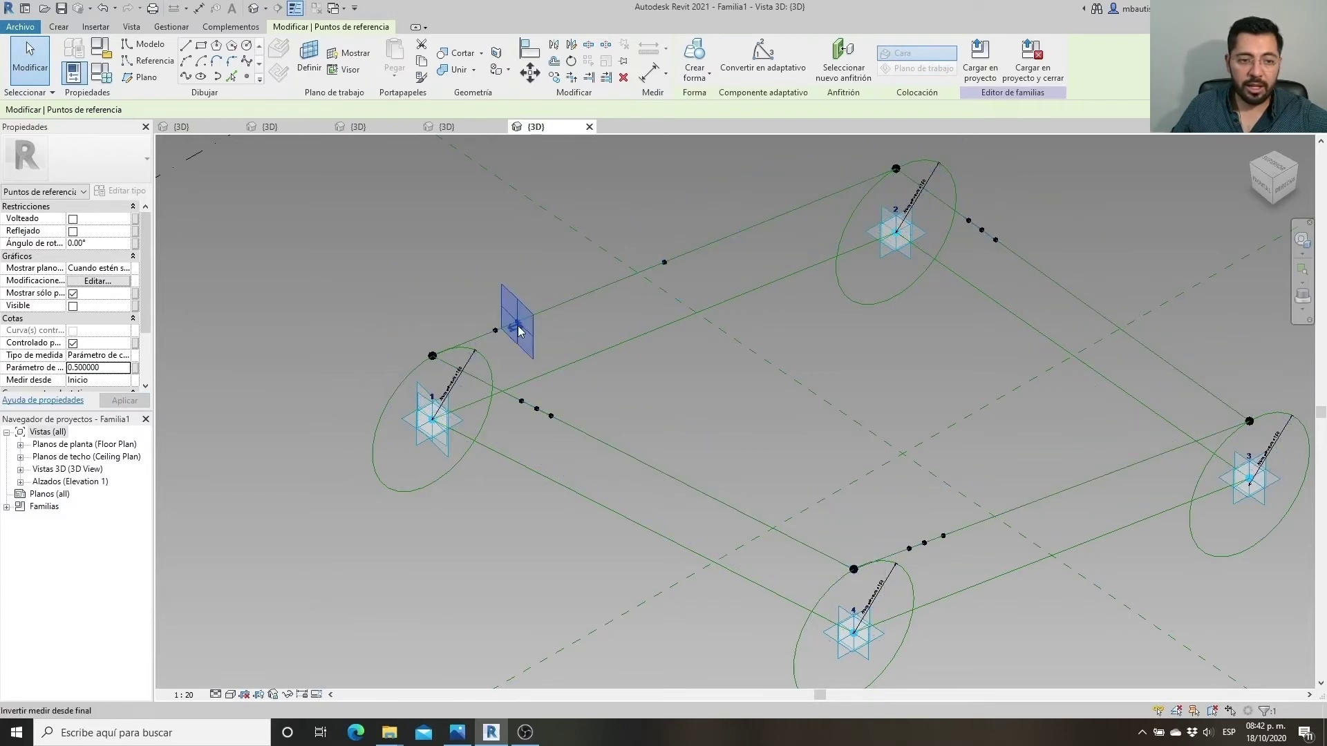
{"action": "left_click", "coordinate": [111, 368]}
{"action": "key", "text": "BackSpace"}
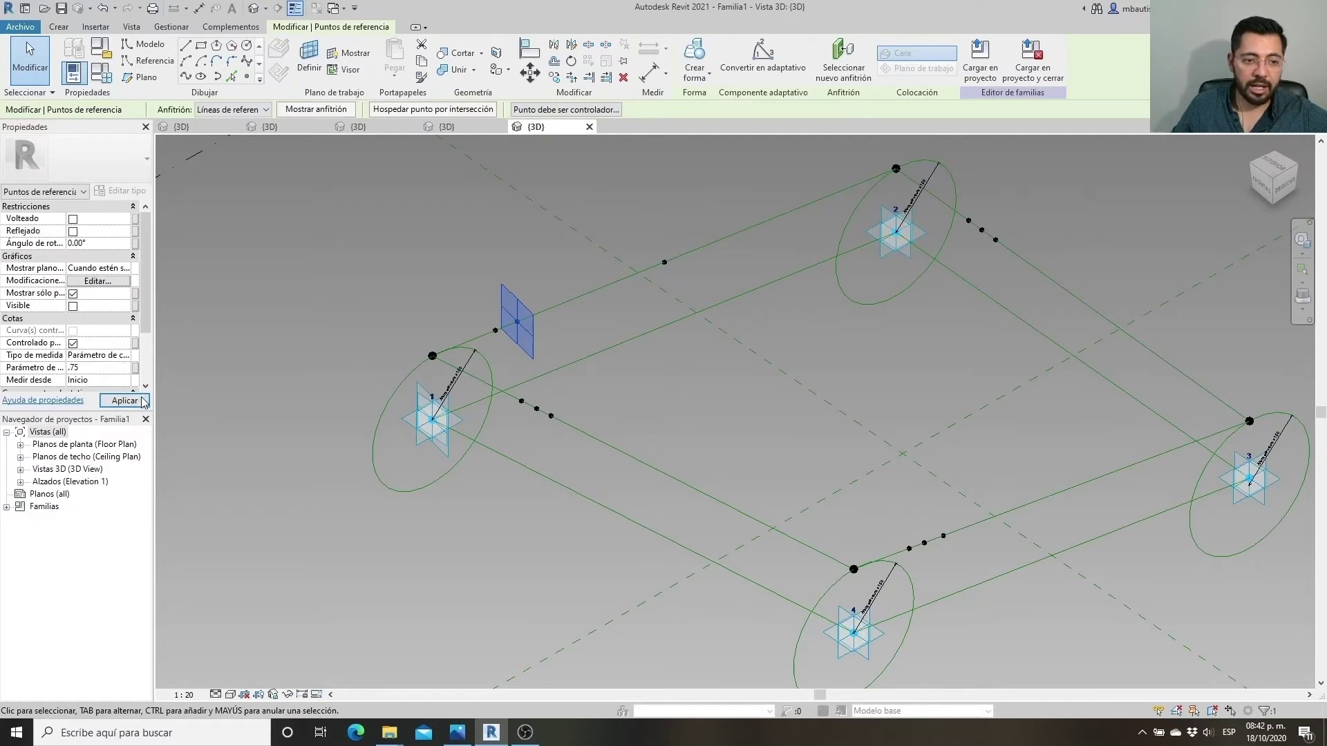
{"action": "left_click", "coordinate": [125, 400]}
{"action": "left_click_drag", "start_coordinate": [779, 215], "coordinate": [476, 338]}
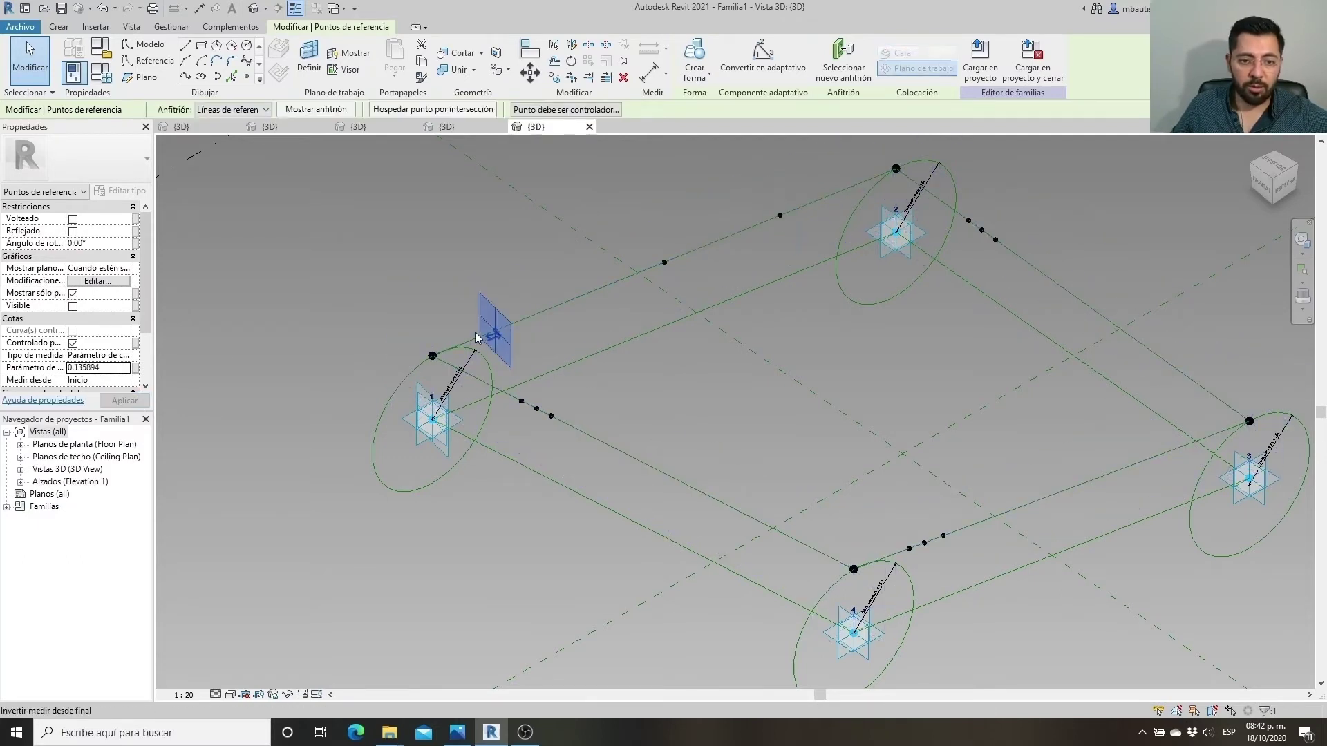
{"action": "left_click", "coordinate": [121, 368]}
{"action": "key", "text": "BackSpace"}
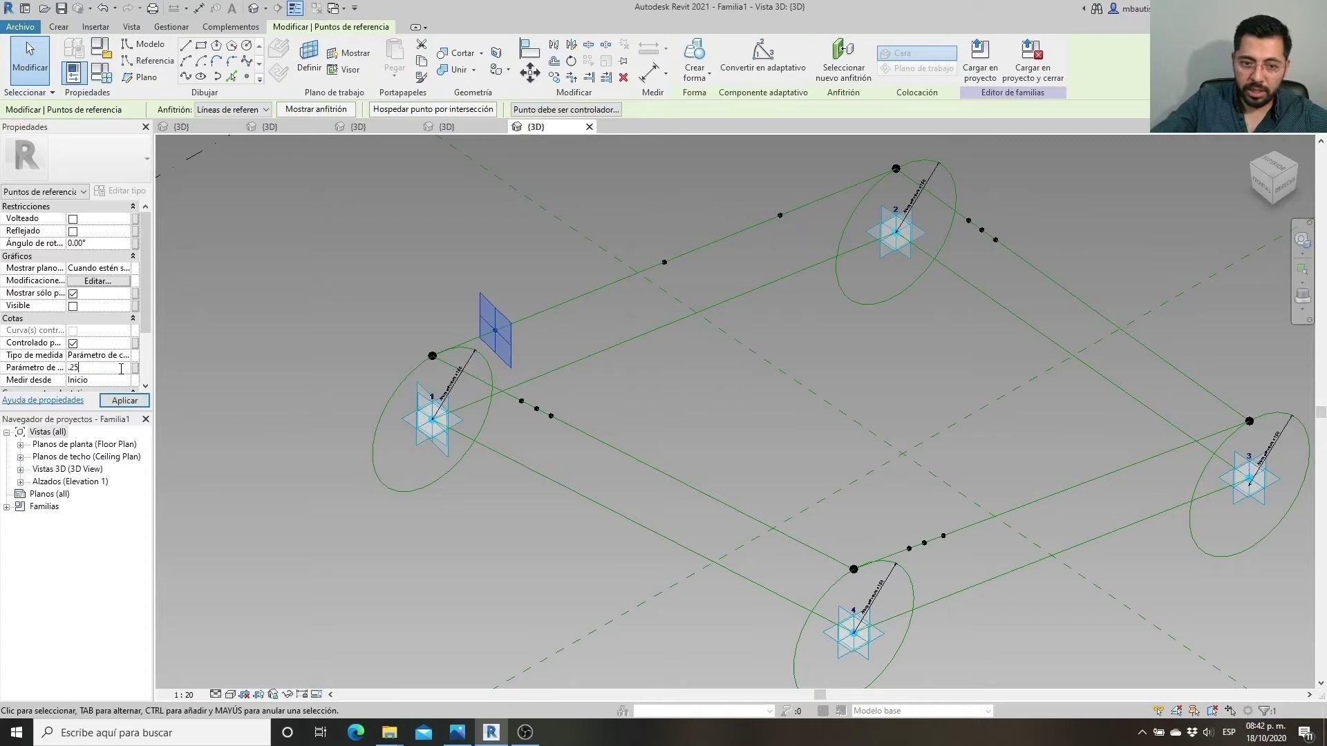
{"action": "left_click", "coordinate": [125, 401]}
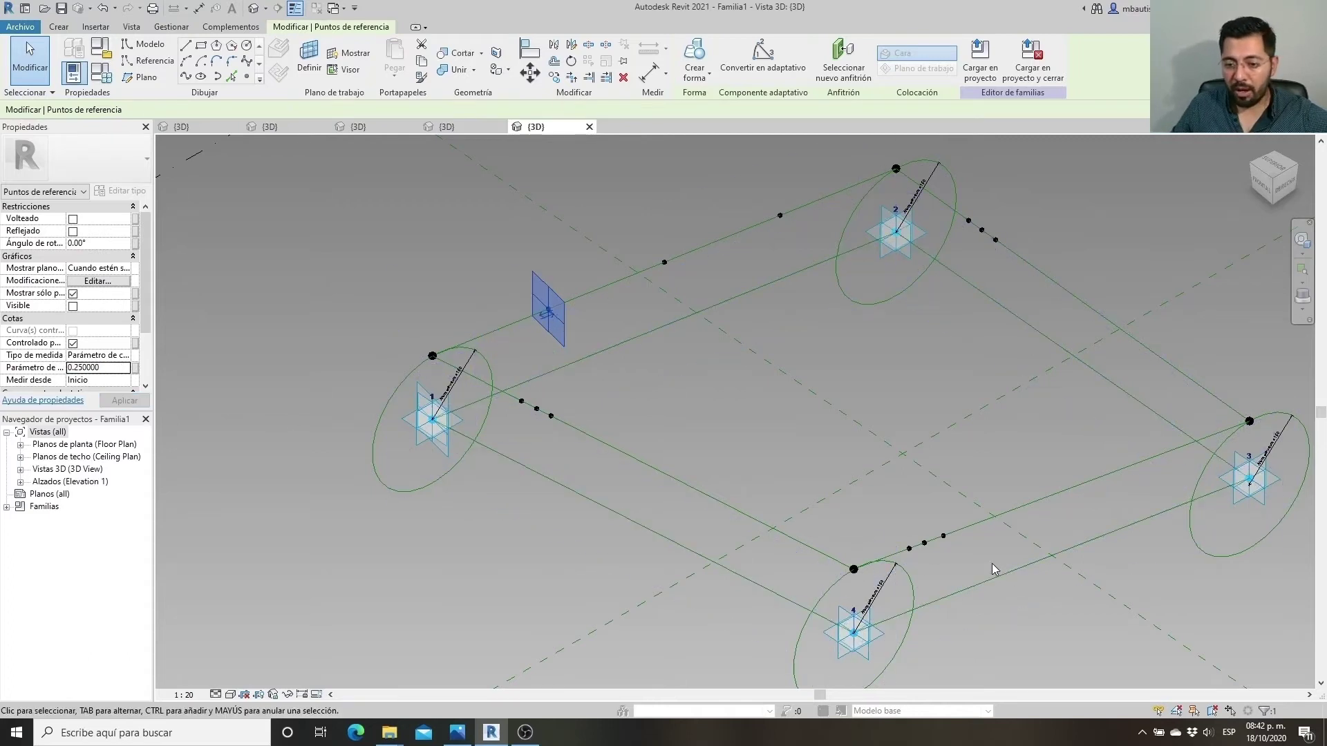
Position the 4–3 edge points at normalized parameters 0.25, 0.75 and 0.25
{"action": "left_click", "coordinate": [944, 536]}
{"action": "left_click", "coordinate": [119, 367]}
{"action": "key", "text": "BackSpace"}
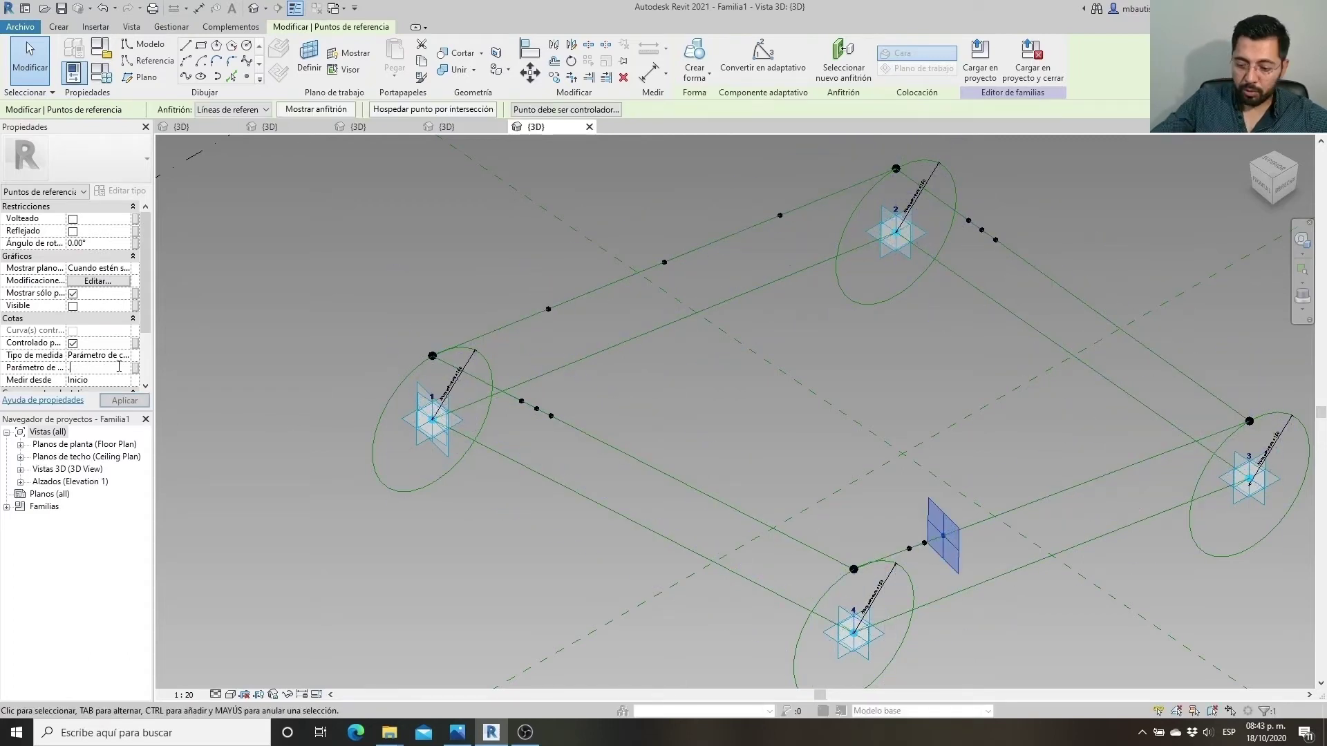
{"action": "key", "text": "Return"}
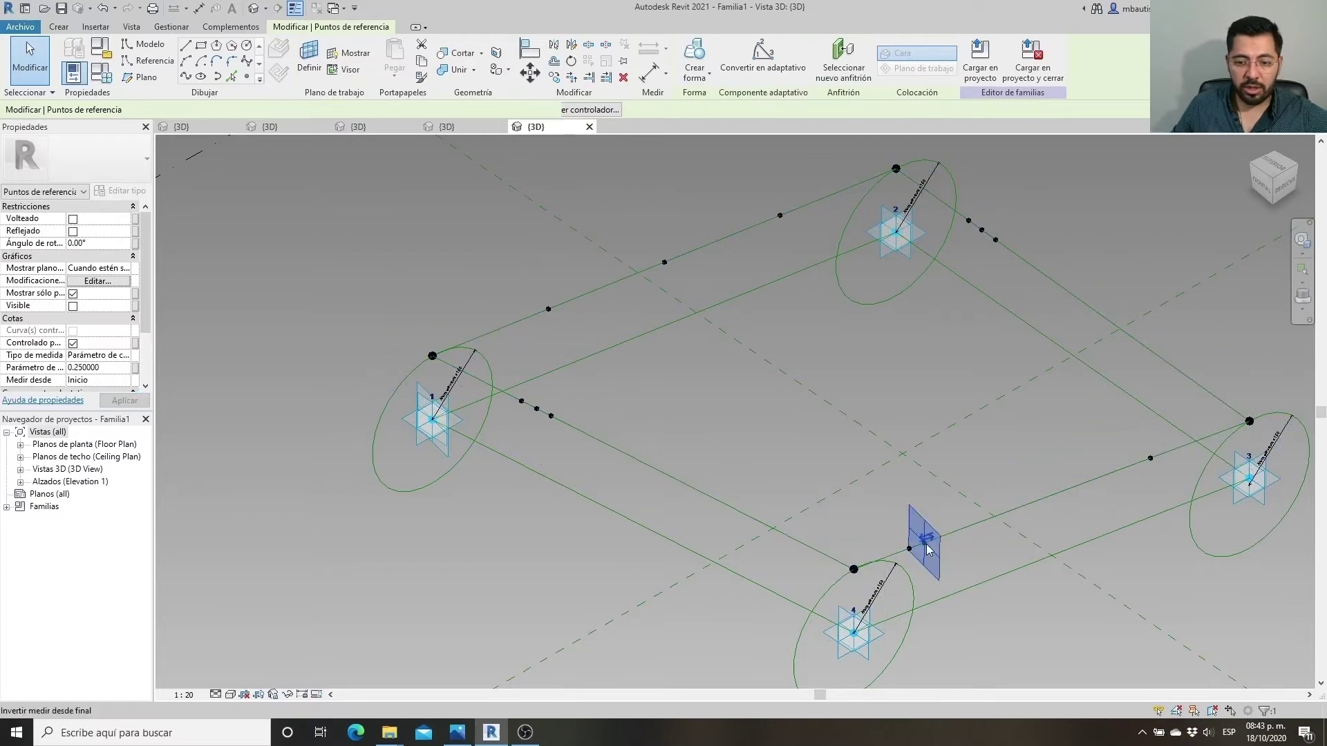
{"action": "left_click", "coordinate": [114, 367]}
{"action": "type", "text": ".2"}
{"action": "key", "text": "BackSpace"}
{"action": "type", "text": "5"}
{"action": "left_click", "coordinate": [129, 403]}
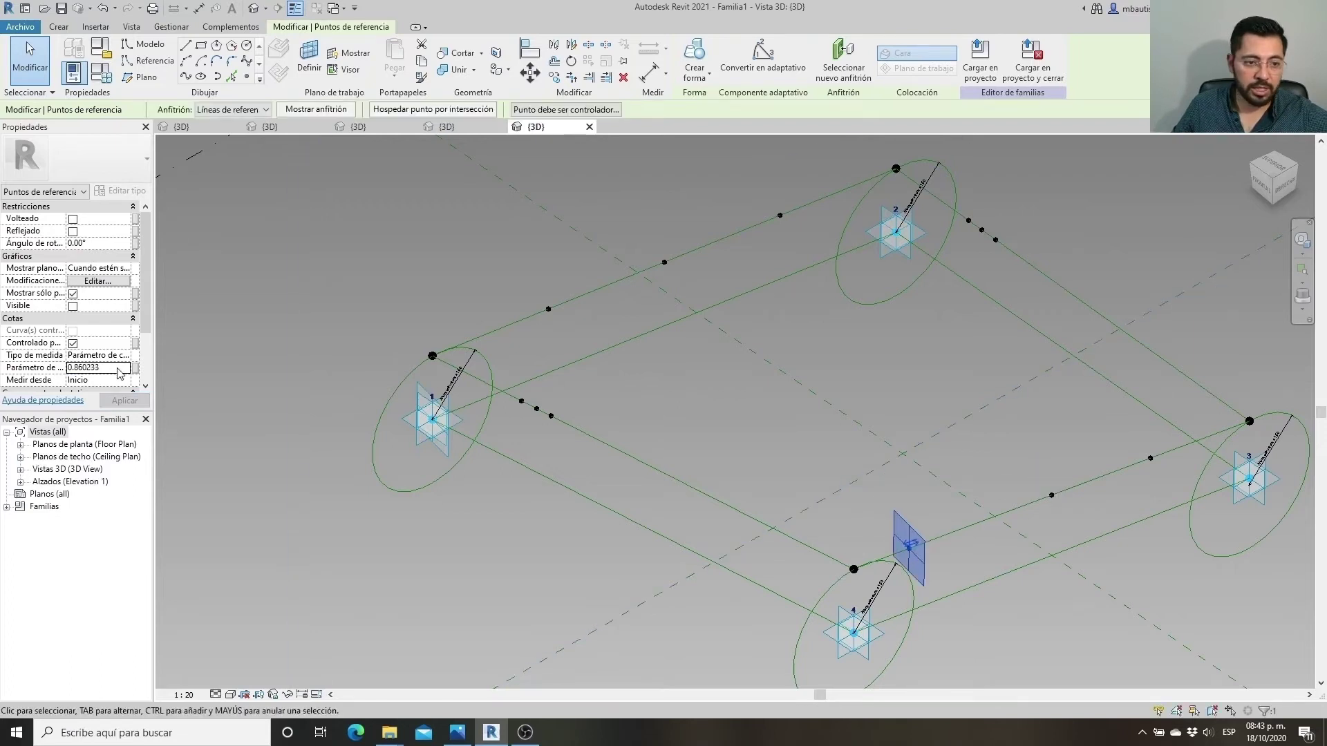
{"action": "left_click", "coordinate": [118, 371]}
{"action": "type", "text": ".7"}
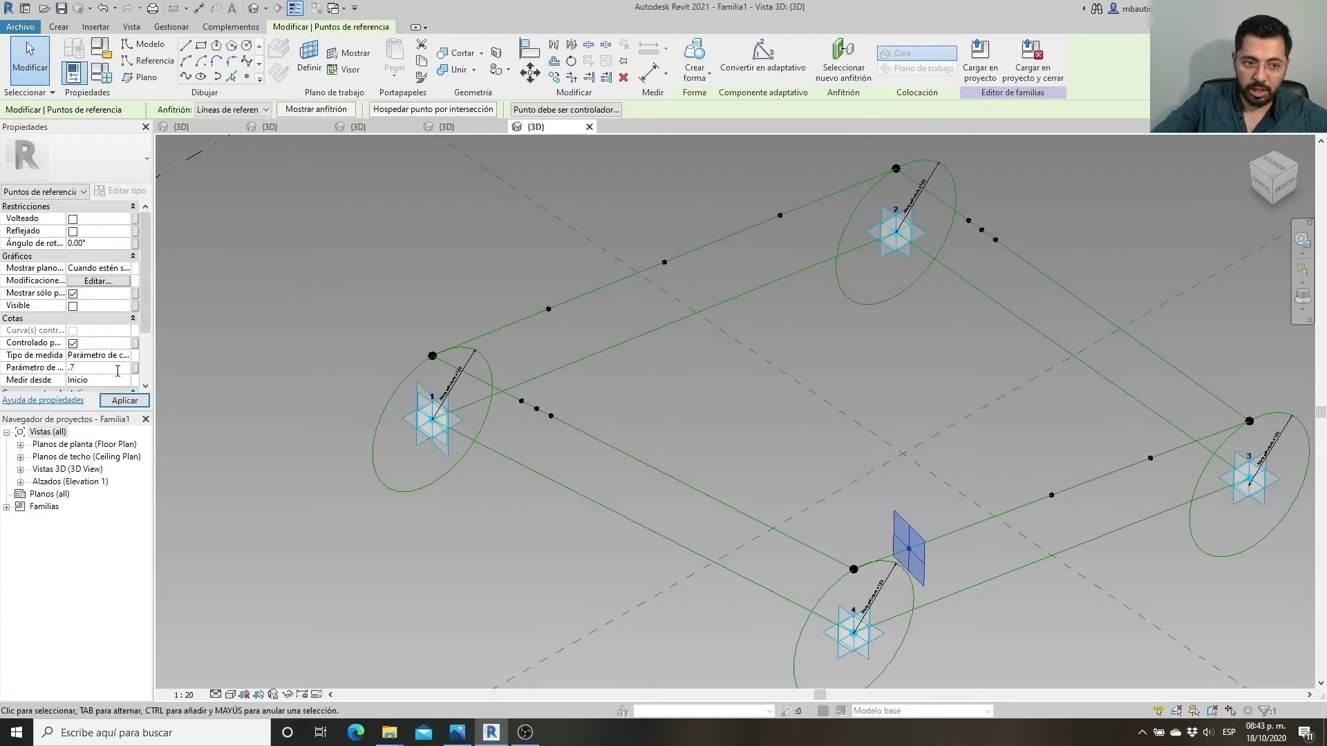
{"action": "type", "text": "5"}
{"action": "left_click", "coordinate": [124, 401]}
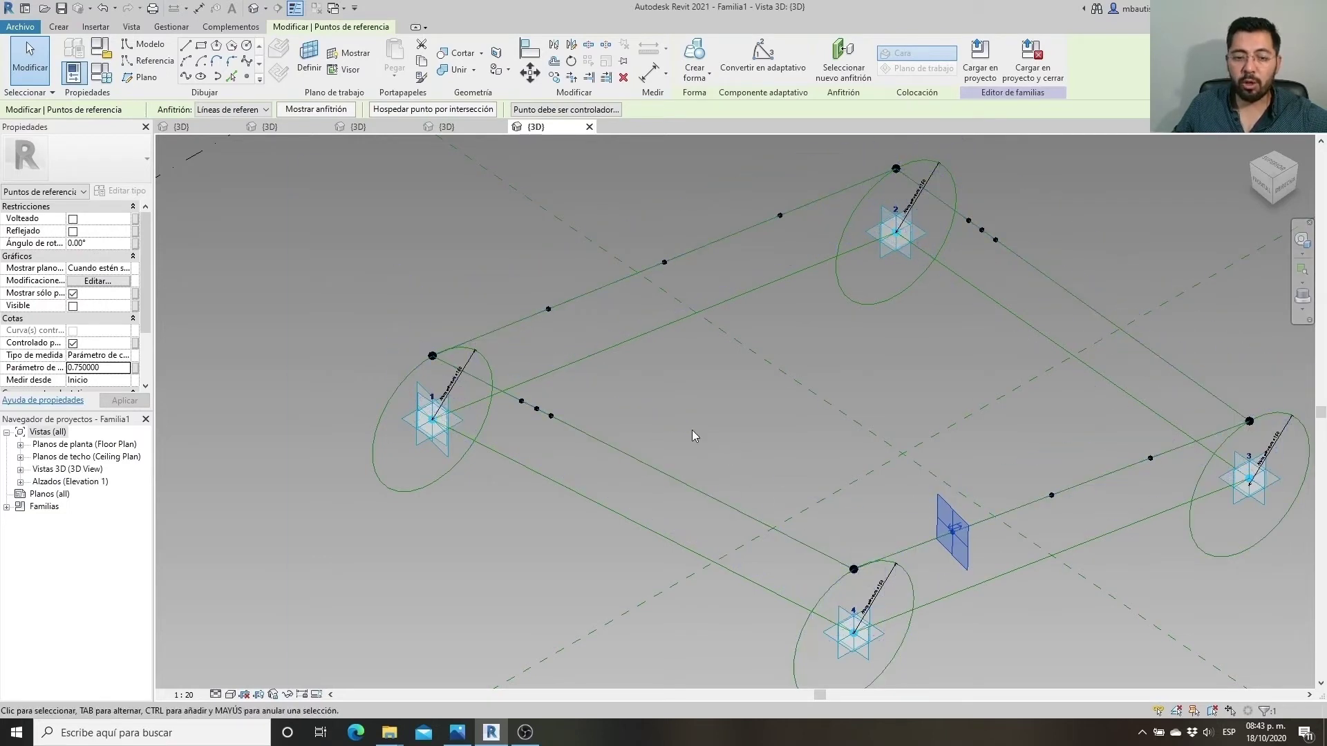
{"action": "type", "text": "0.25"}
{"action": "key", "text": "Return"}
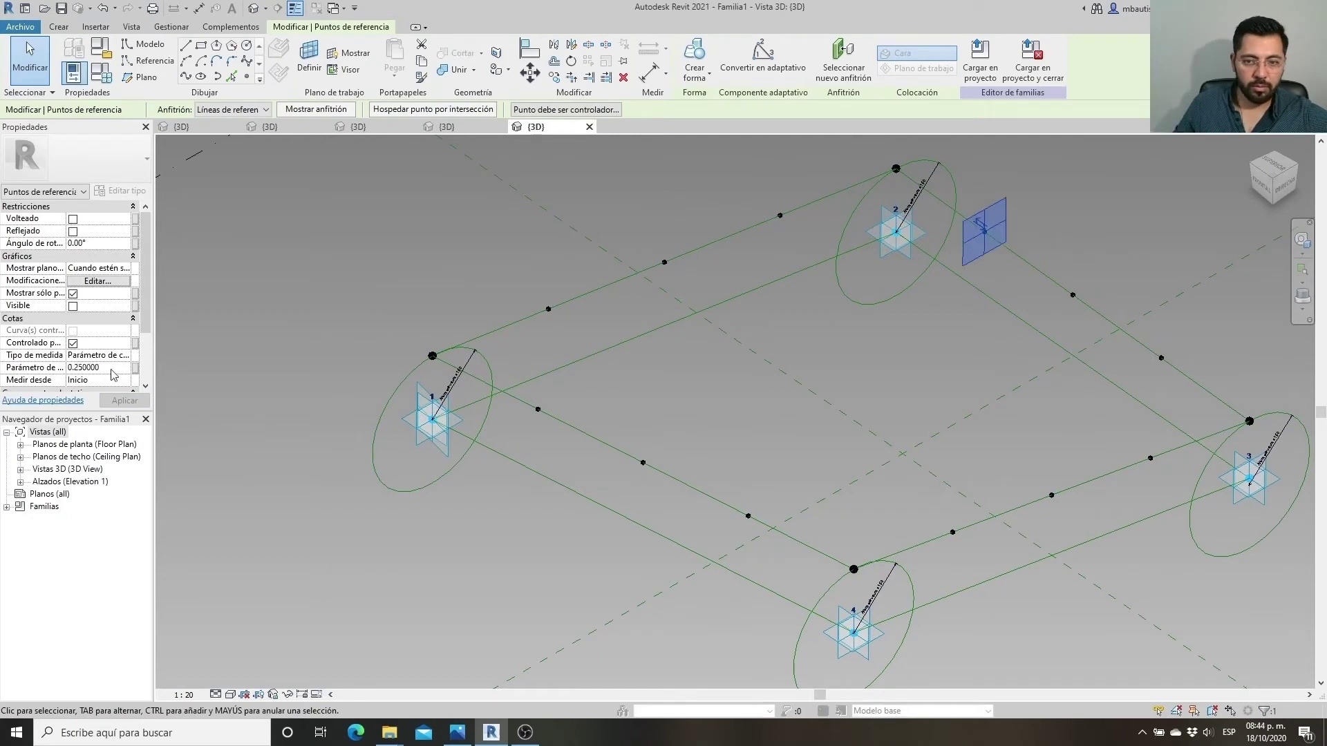
{"action": "key", "text": "Escape"}
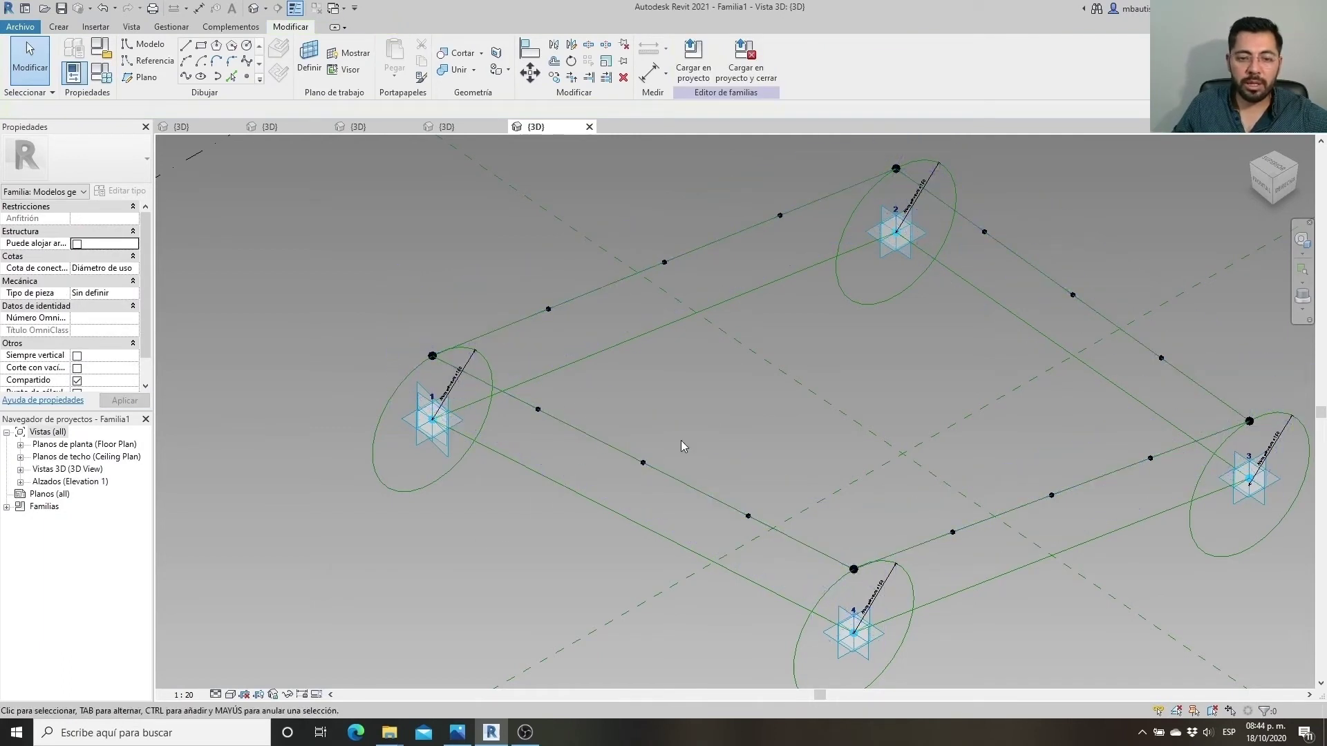
Draw three reference lines joining facing hosted points on the 1–2 and 4–3 edges
{"action": "left_click", "coordinate": [166, 63]}
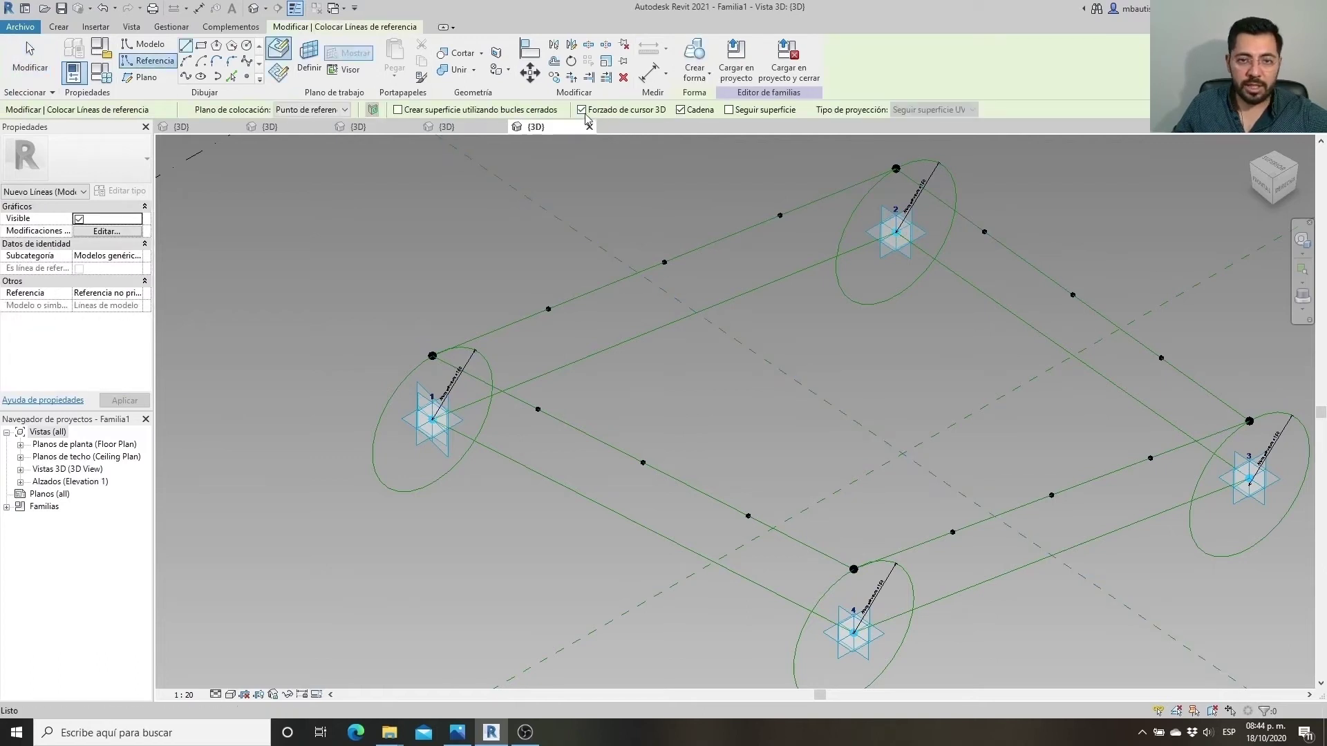
{"action": "left_click", "coordinate": [548, 309]}
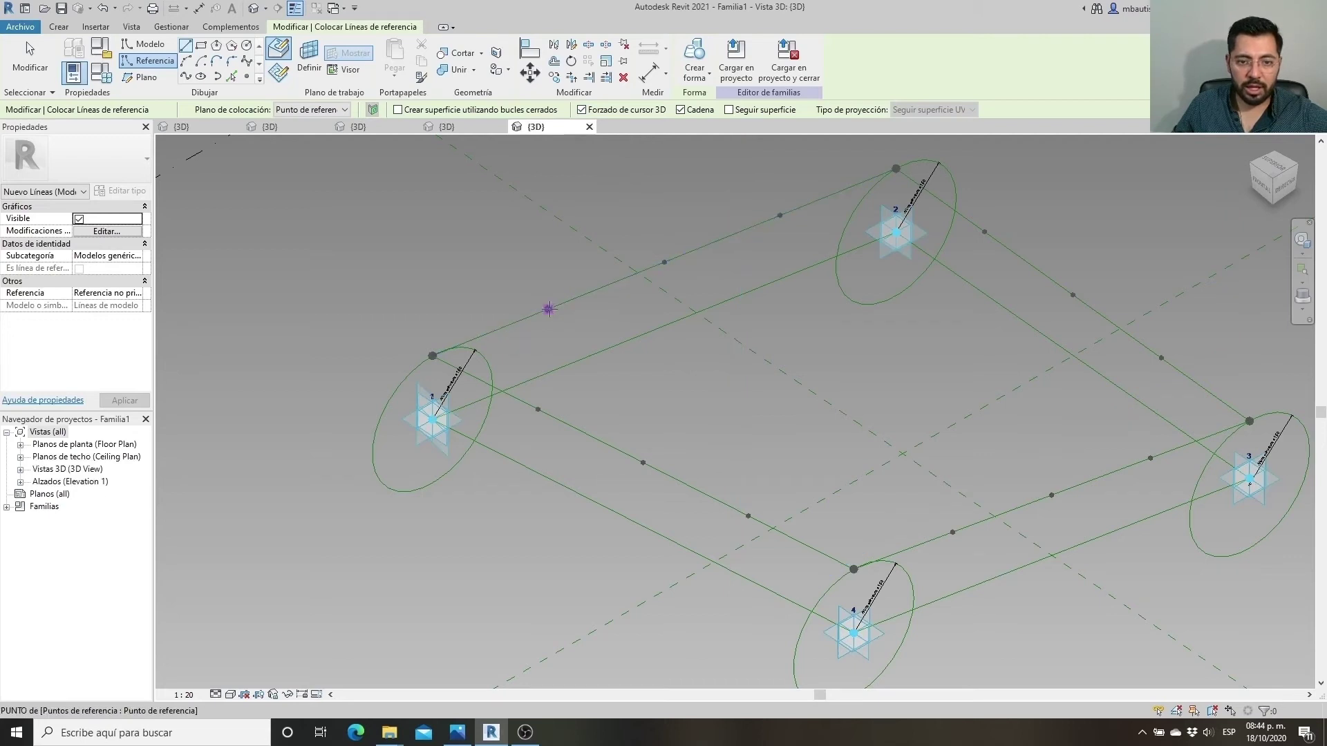
{"action": "left_click", "coordinate": [953, 532]}
{"action": "left_click", "coordinate": [664, 262]}
{"action": "left_click", "coordinate": [1051, 495]}
{"action": "left_click", "coordinate": [780, 217]}
{"action": "left_click", "coordinate": [1150, 458]}
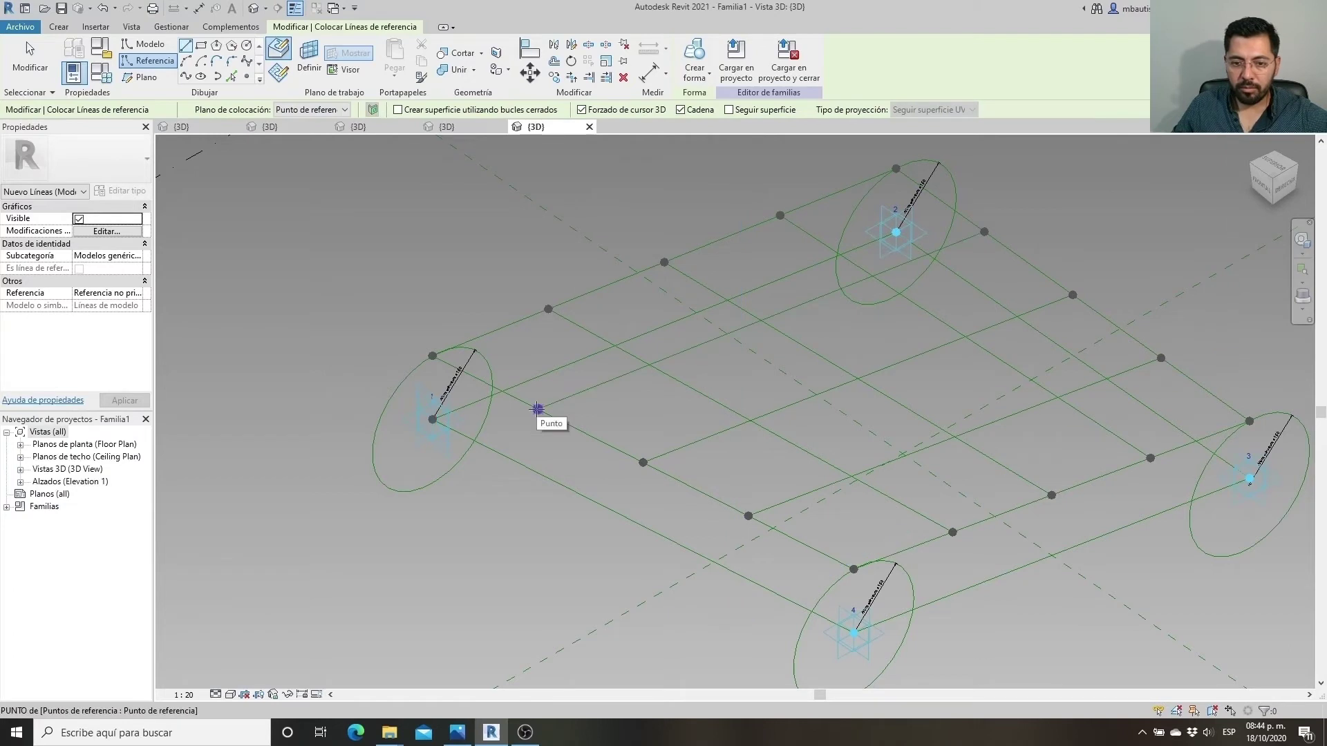
{"action": "key", "text": "Escape"}
{"action": "key", "text": "Escape"}
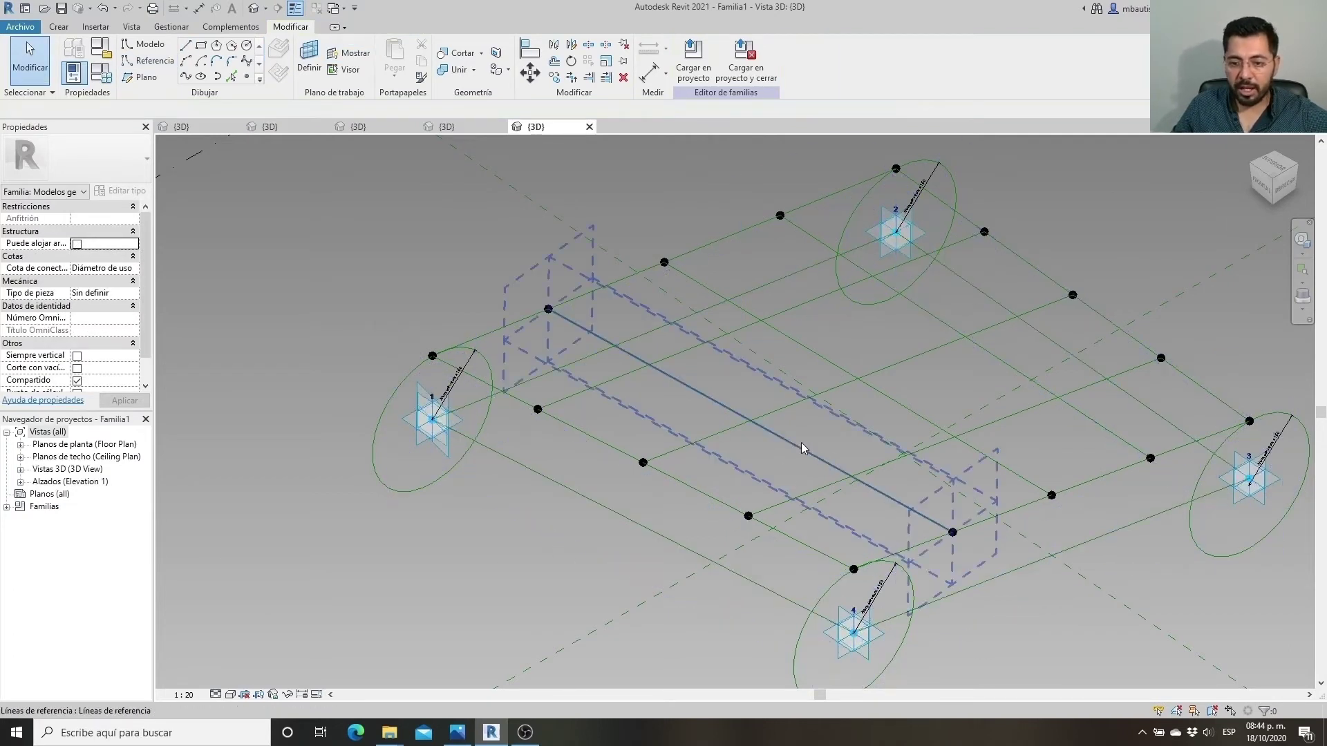
Draw a 0.2-radius reference circle on the vertical plane at the first grid point
{"action": "left_click", "coordinate": [150, 65]}
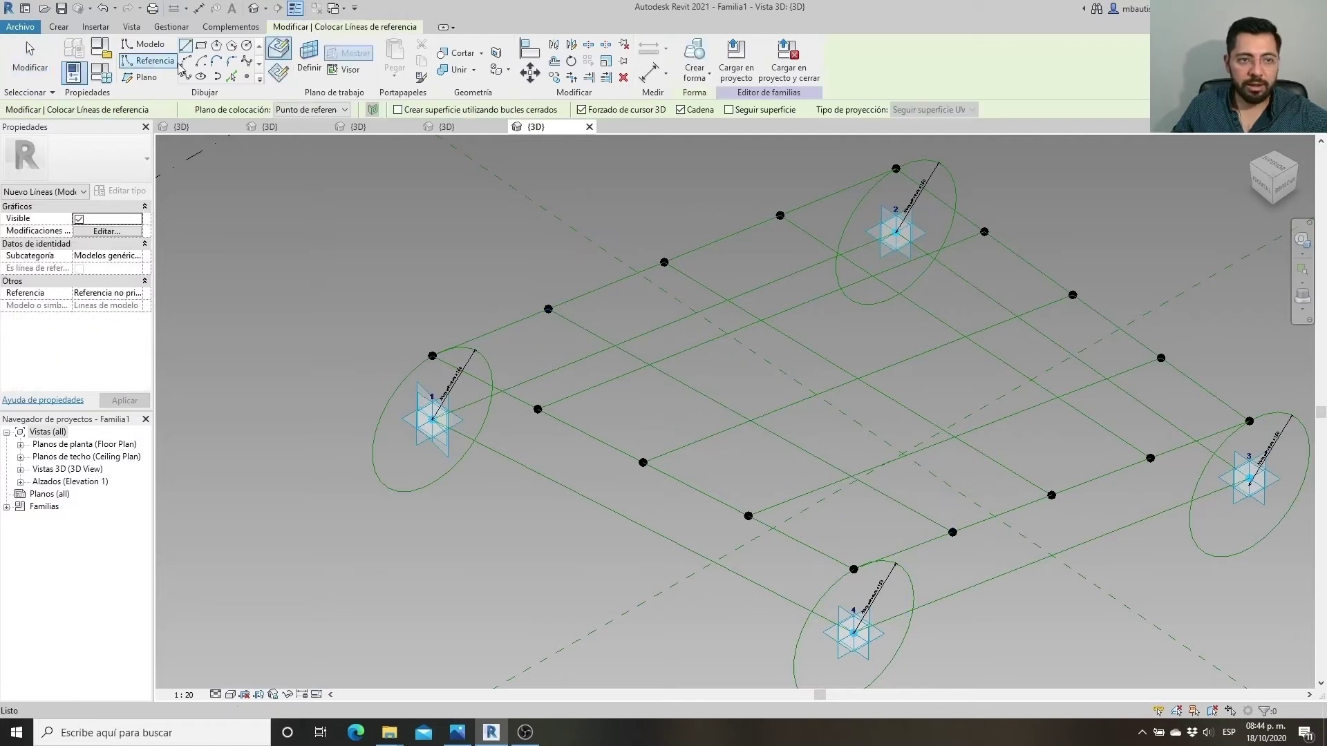
{"action": "left_click", "coordinate": [247, 46]}
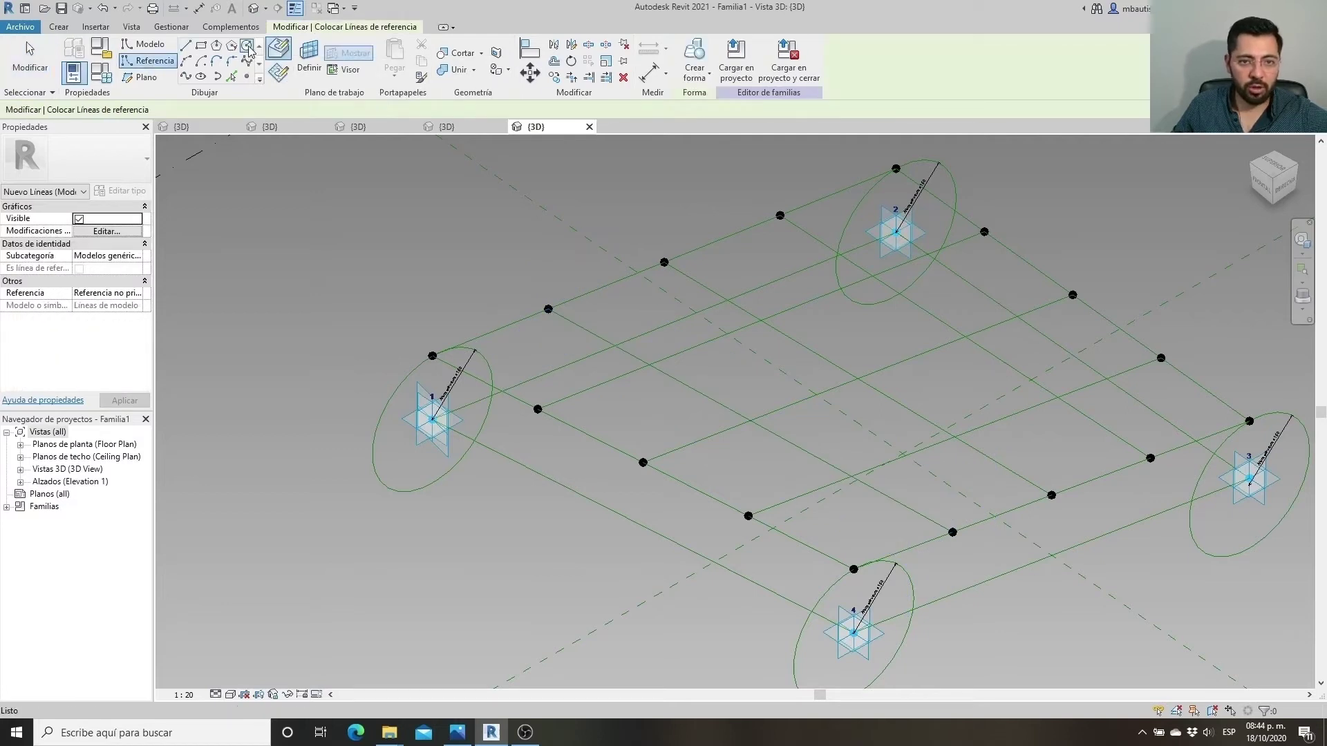
{"action": "left_click", "coordinate": [307, 63]}
{"action": "scroll", "coordinate": [958, 537], "scroll_direction": "up", "scroll_amount": 4}
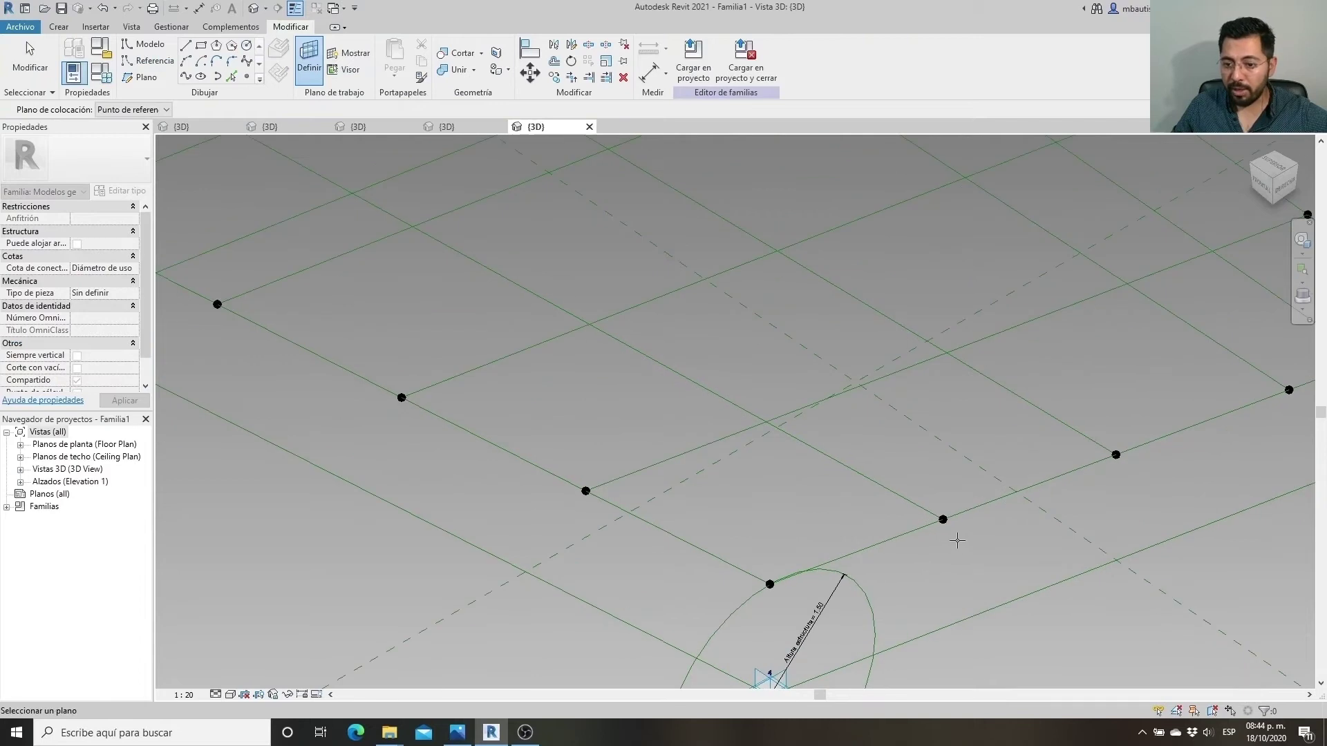
{"action": "key", "text": "Tab"}
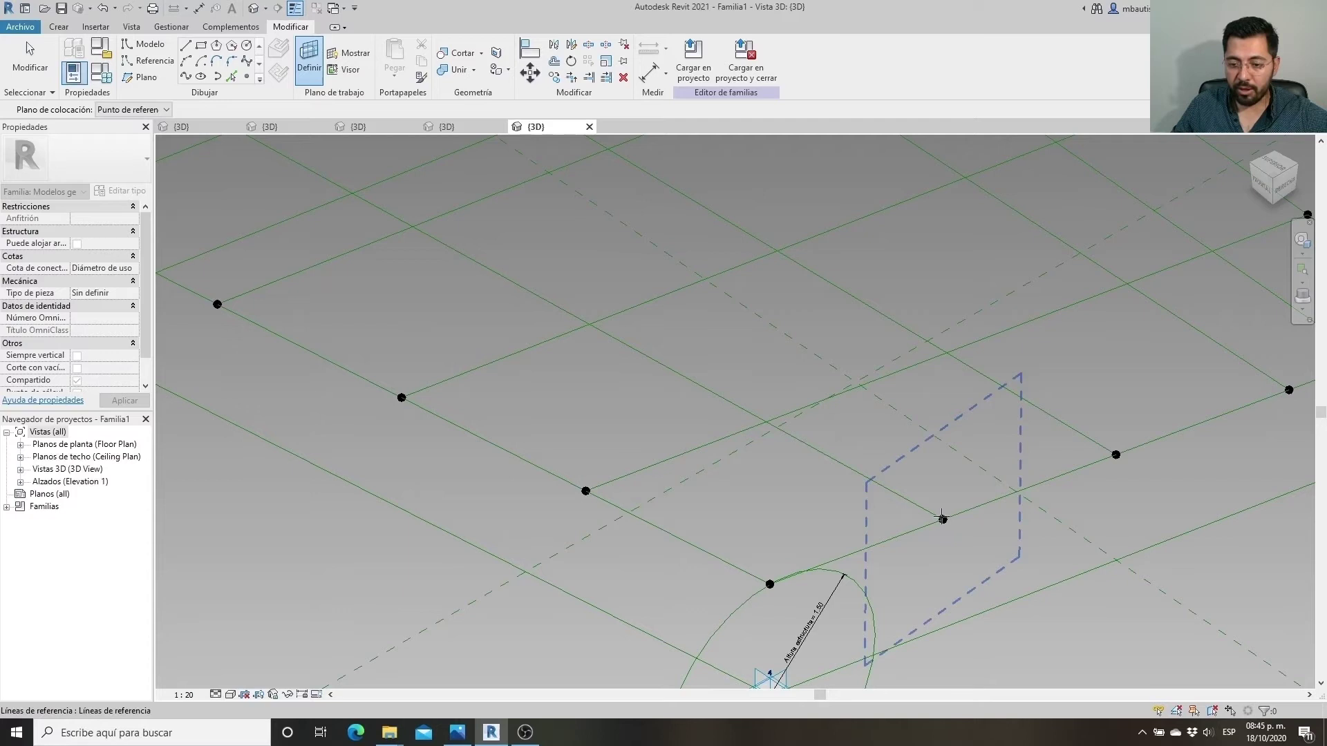
{"action": "left_click", "coordinate": [943, 517]}
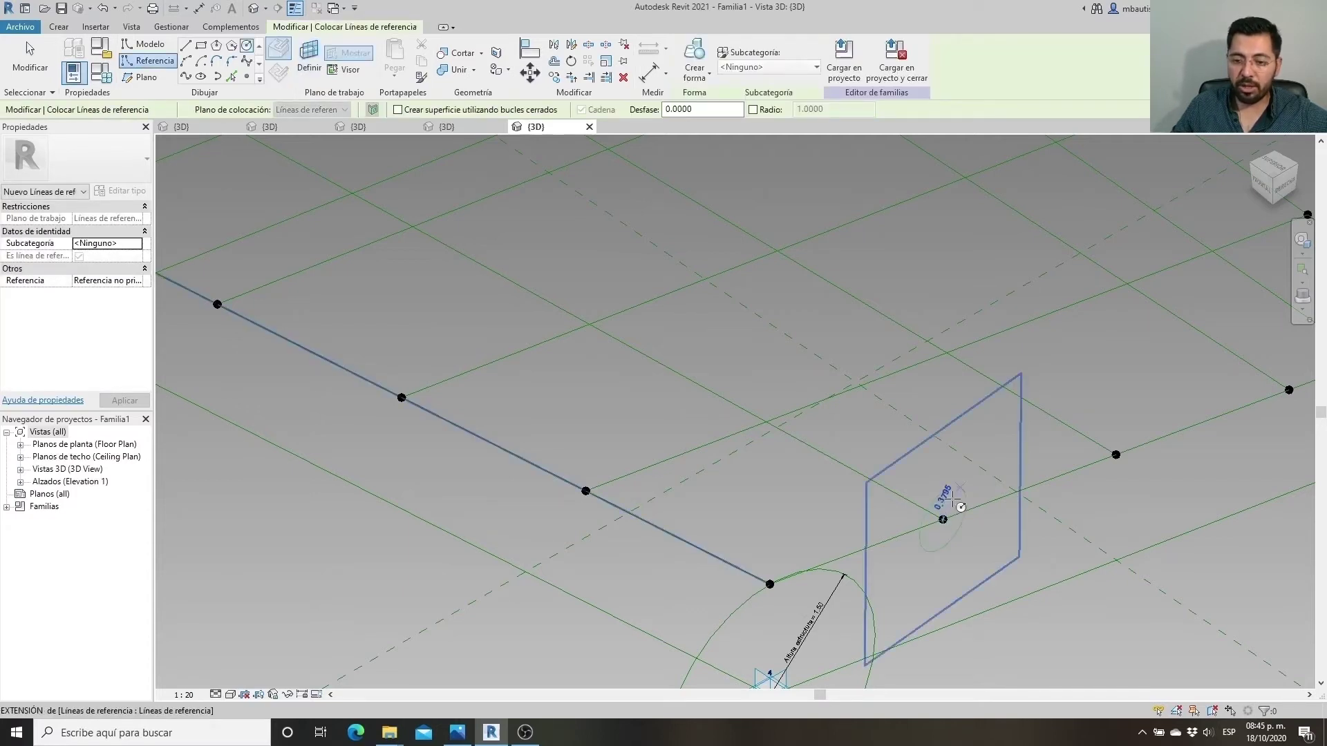
{"action": "type", "text": ".2"}
{"action": "key", "text": "Return"}
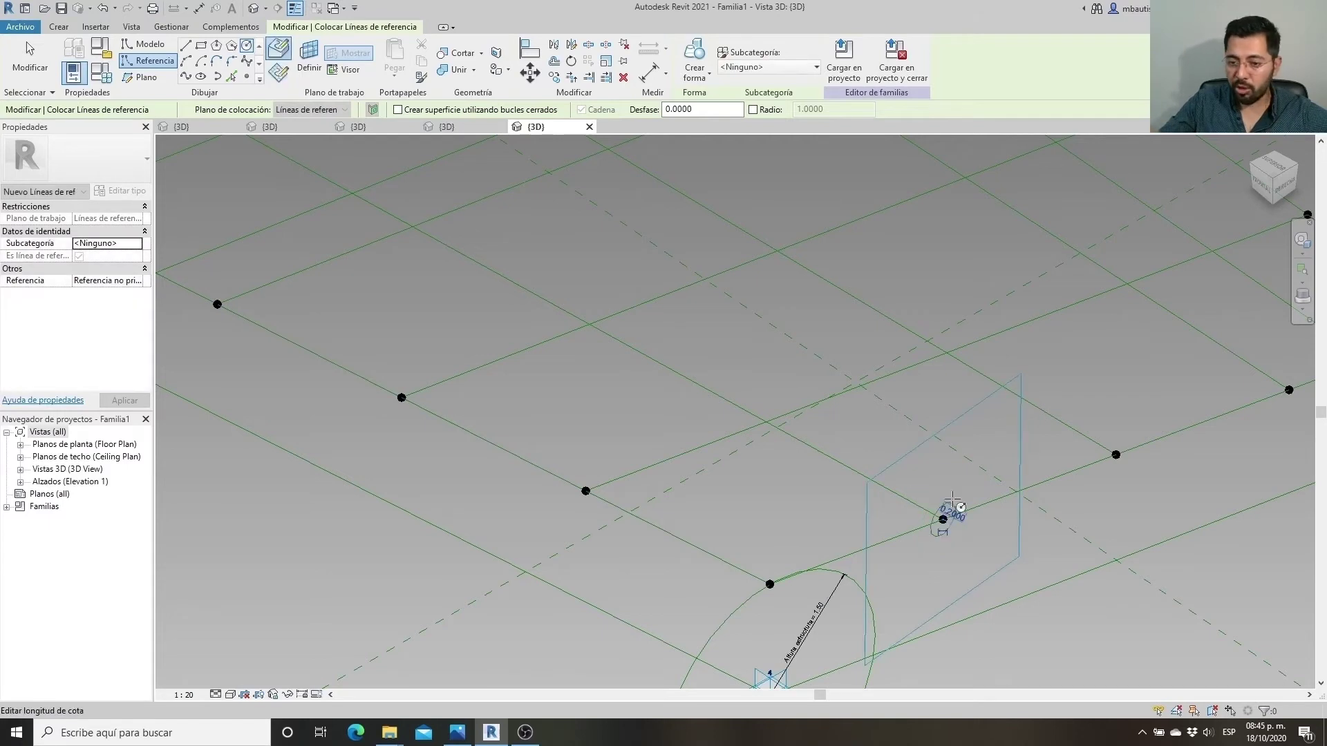
{"action": "scroll", "coordinate": [957, 503], "scroll_direction": "up", "scroll_amount": 2}
{"action": "scroll", "coordinate": [776, 512], "scroll_direction": "up", "scroll_amount": 2}
{"action": "scroll", "coordinate": [694, 525], "scroll_direction": "up", "scroll_amount": 1}
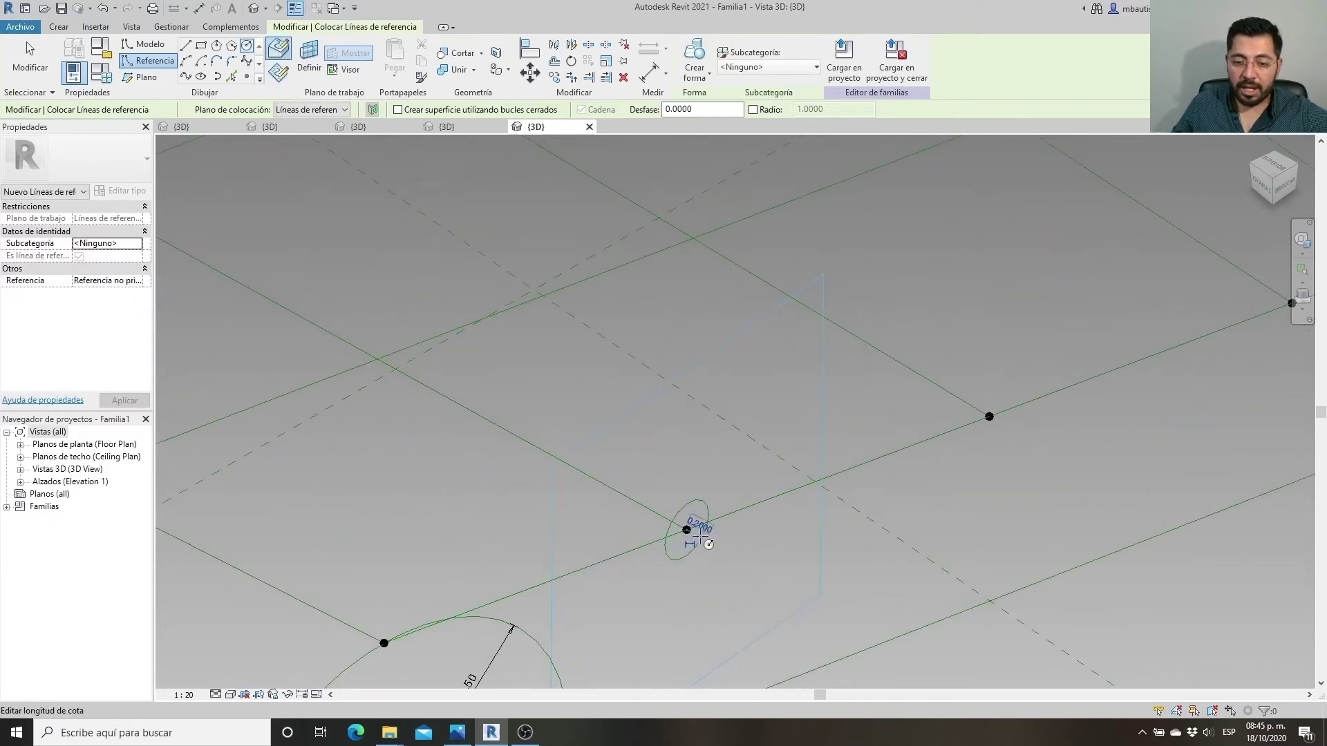
{"action": "scroll", "coordinate": [747, 535], "scroll_direction": "down", "scroll_amount": 1}
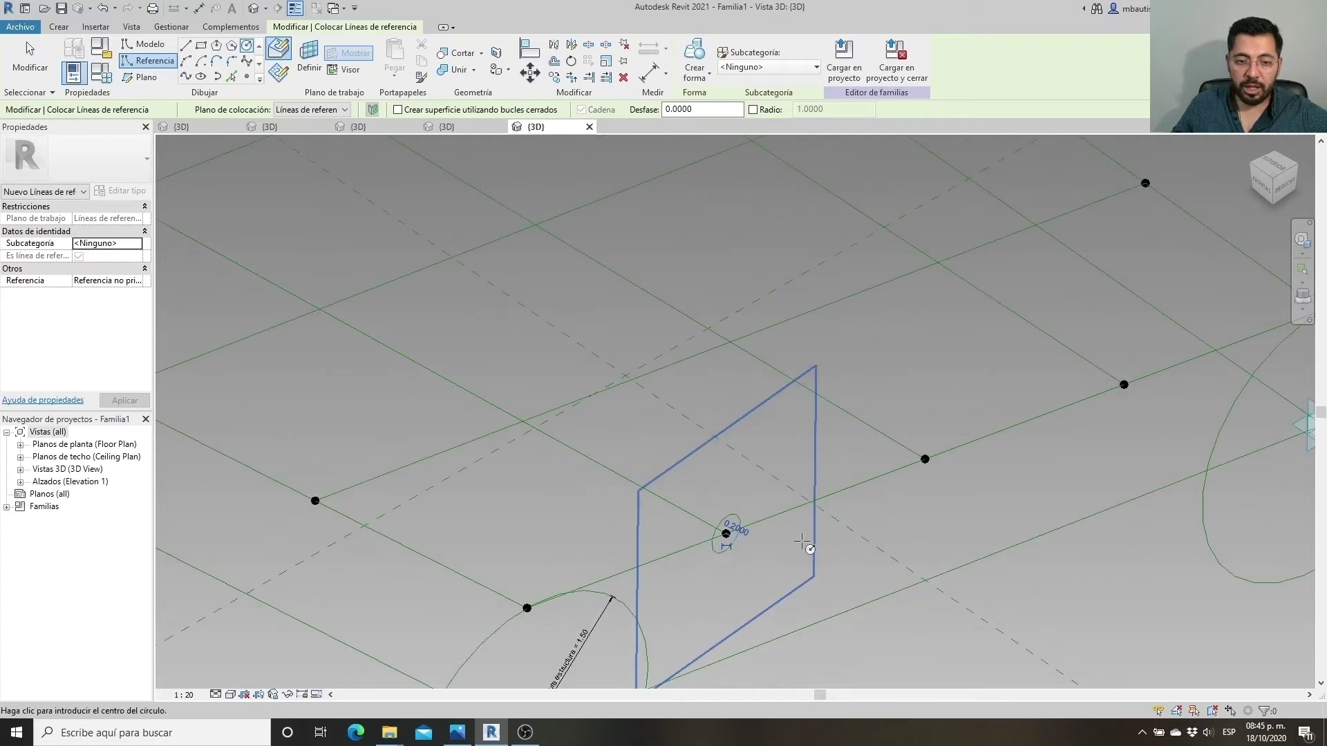
{"action": "scroll", "coordinate": [739, 532], "scroll_direction": "down", "scroll_amount": 2}
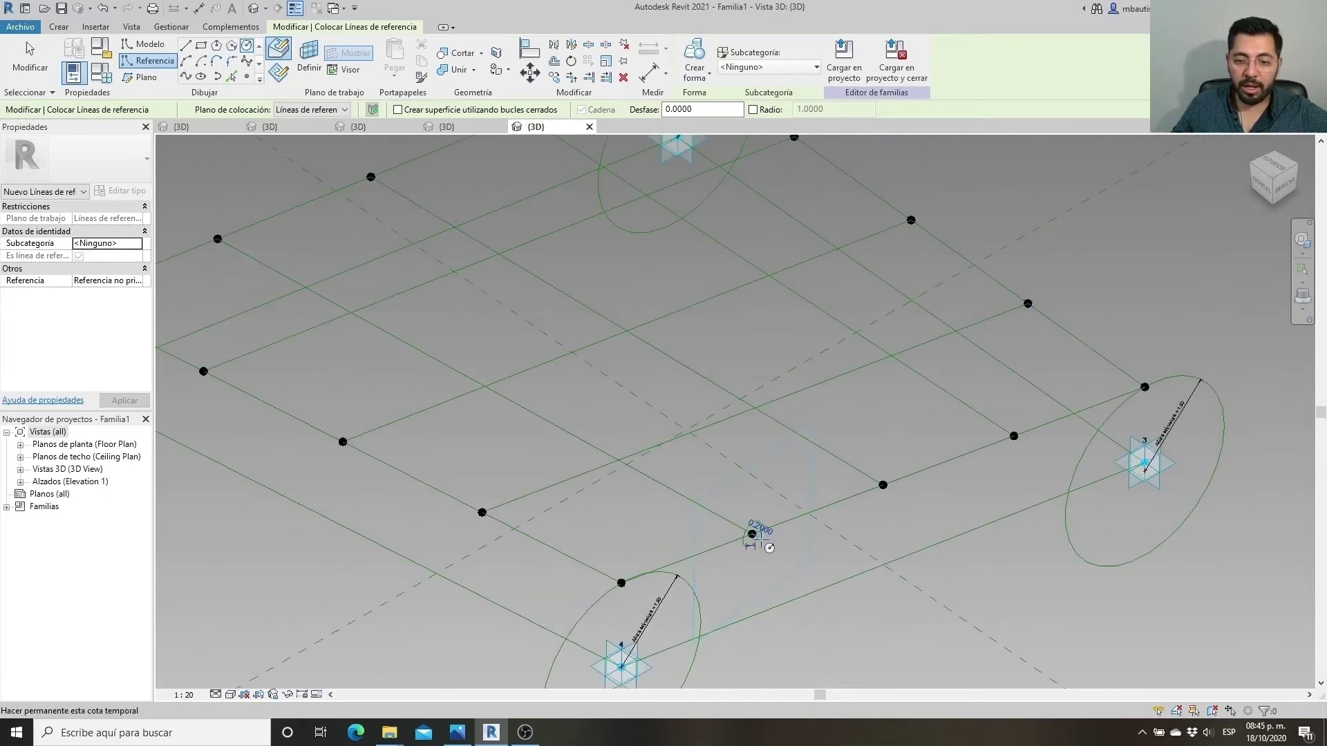
{"action": "middle_click_drag", "start_coordinate": [225, 232], "coordinate": [387, 298]}
Try placing a circle on the next grid point's vertical plane, then cancel it
{"action": "left_click", "coordinate": [309, 71]}
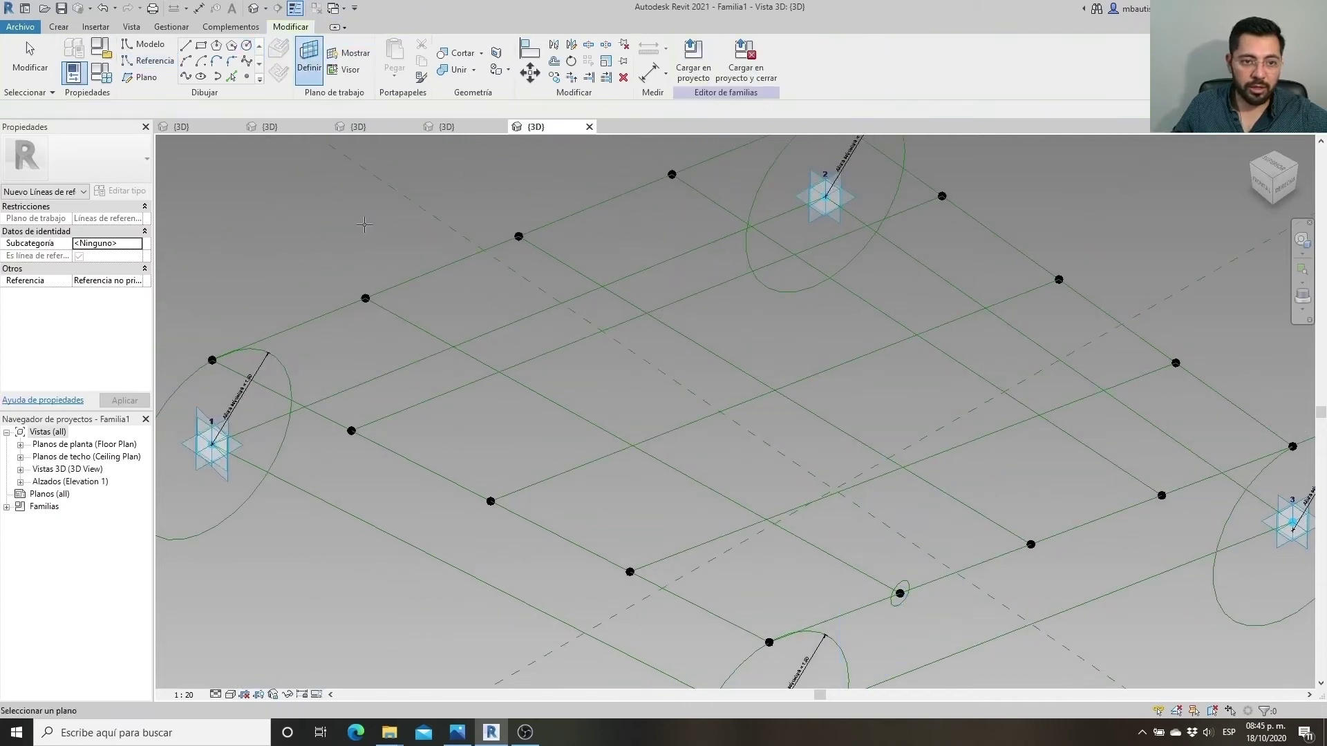
{"action": "left_click", "coordinate": [366, 298]}
{"action": "key", "text": "Tab"}
{"action": "key", "text": "Tab"}
{"action": "left_click", "coordinate": [366, 297]}
{"action": "left_click", "coordinate": [365, 299]}
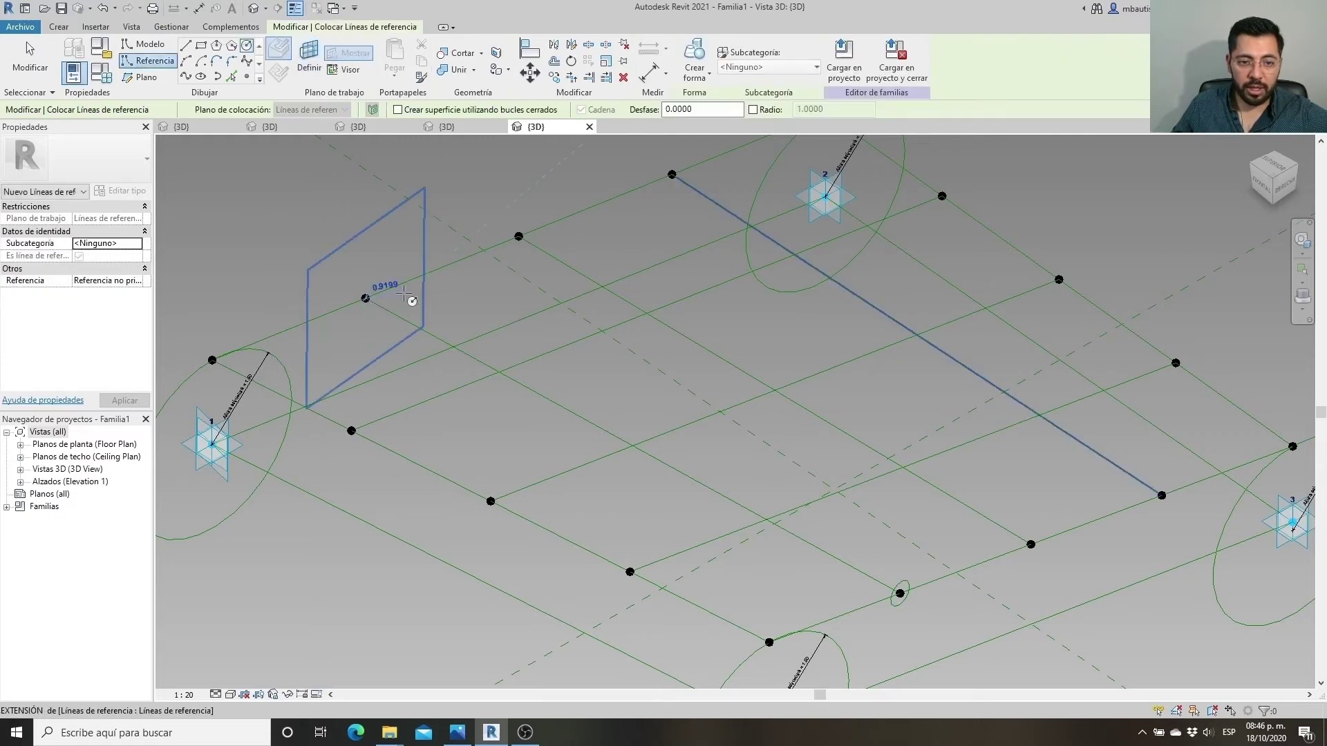
{"action": "key", "text": "Escape"}
{"action": "key", "text": "Escape"}
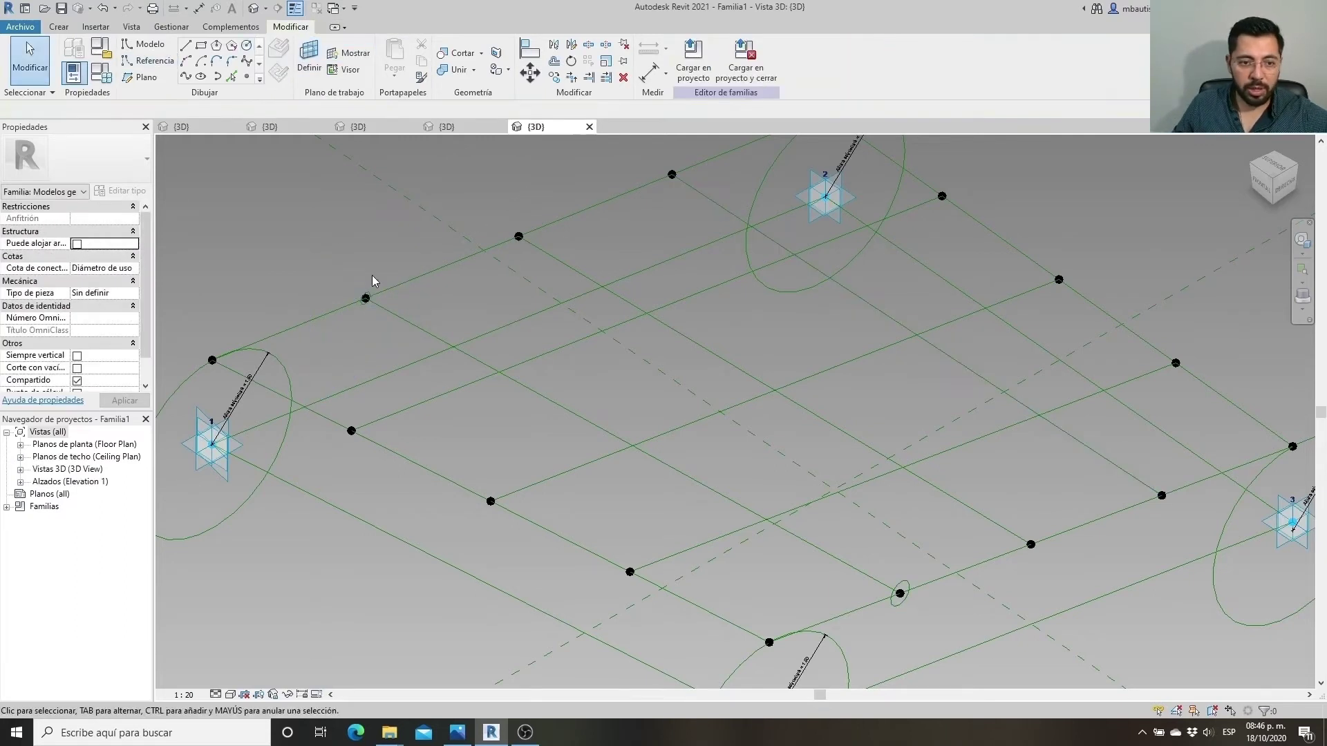
{"action": "scroll", "coordinate": [372, 280], "scroll_direction": "up", "scroll_amount": 3}
{"action": "left_click", "coordinate": [370, 298]}
{"action": "key", "text": "Escape"}
{"action": "scroll", "coordinate": [369, 297], "scroll_direction": "down", "scroll_amount": 1}
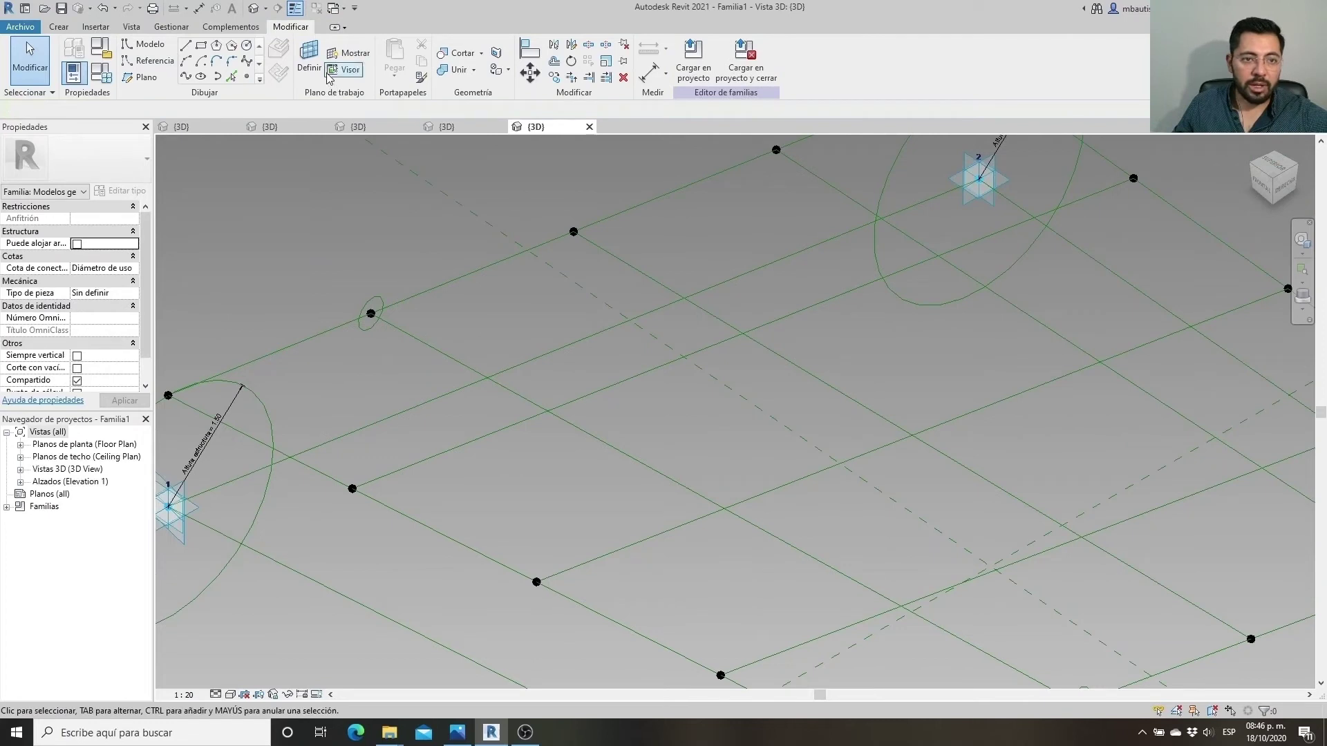
Draw a 0.15-radius reference circle on the plane perpendicular to another grid line
{"action": "left_click", "coordinate": [309, 62]}
{"action": "key", "text": "Tab"}
{"action": "left_click", "coordinate": [575, 231]}
{"action": "key", "text": "Return"}
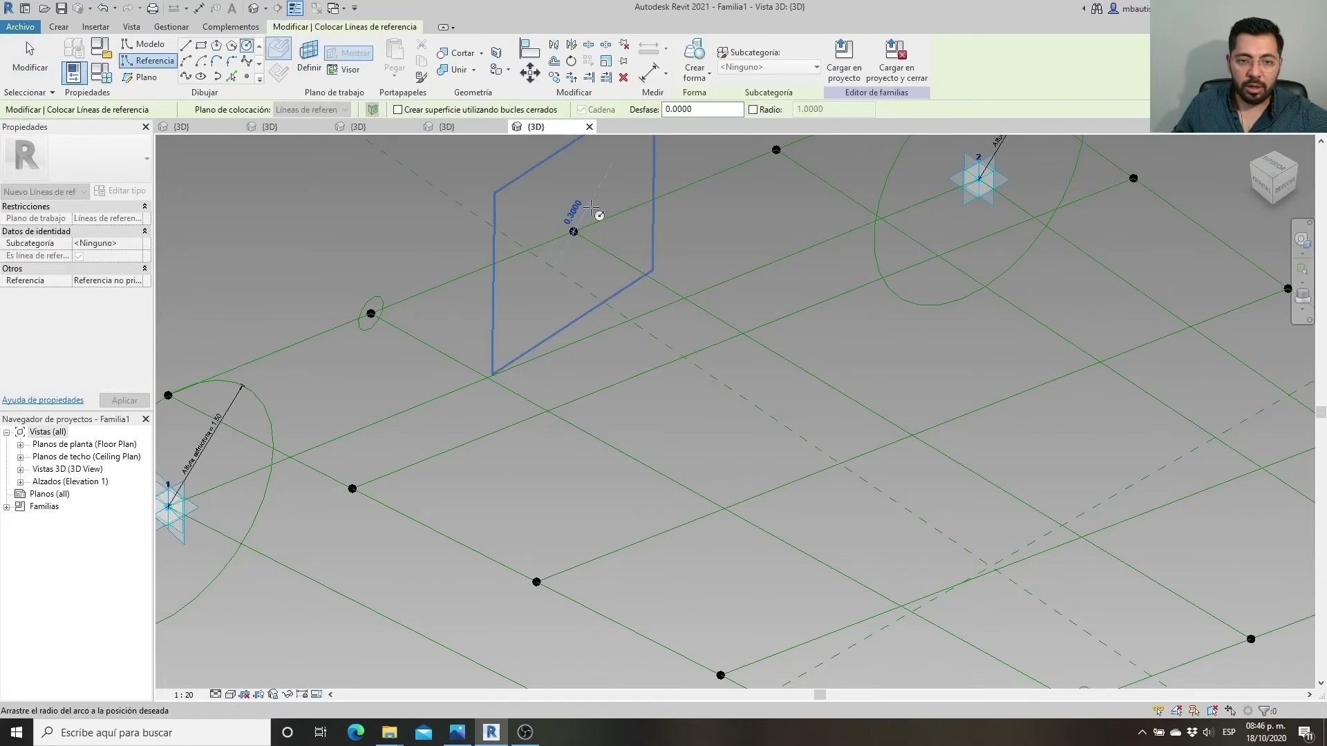
{"action": "type", "text": "0.15"}
{"action": "key", "text": "Return"}
{"action": "key", "text": "Escape"}
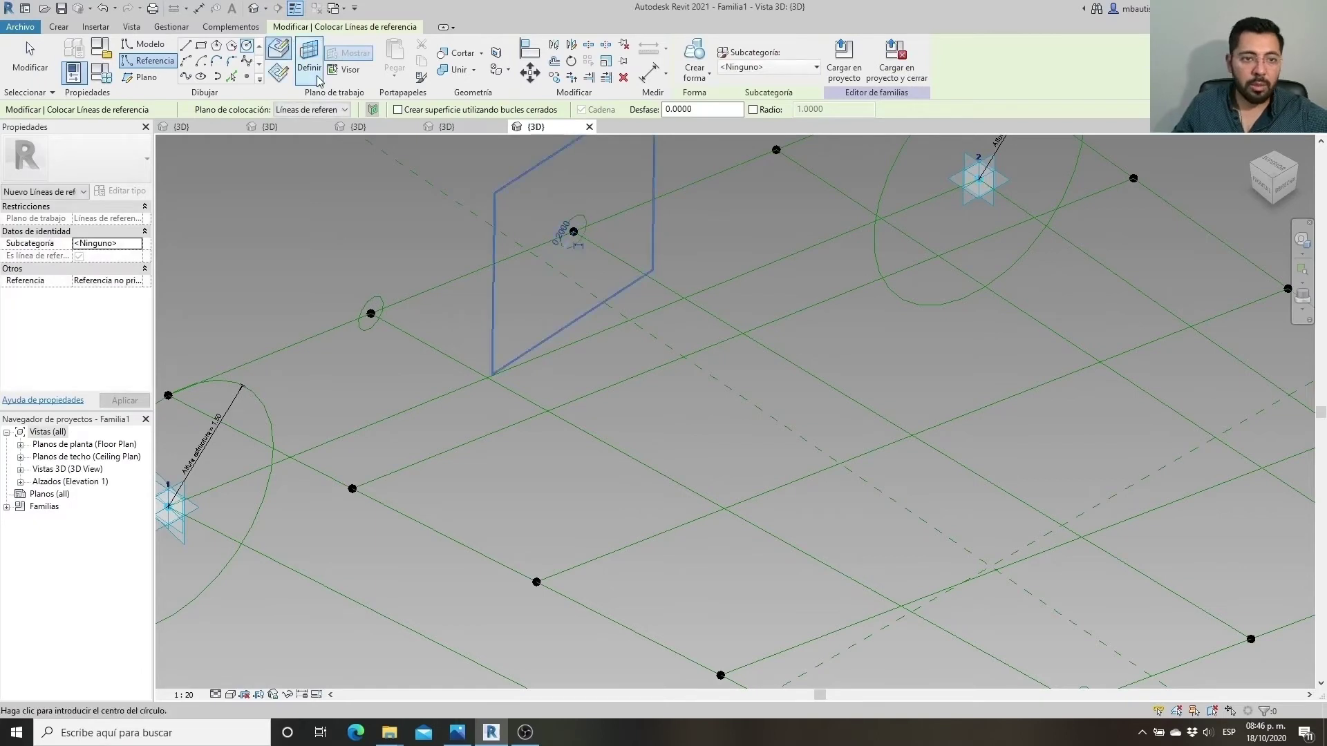
{"action": "scroll", "coordinate": [439, 252], "scroll_direction": "down", "scroll_amount": 2}
{"action": "scroll", "coordinate": [439, 252], "scroll_direction": "down", "scroll_amount": 3}
{"action": "scroll", "coordinate": [857, 430], "scroll_direction": "up", "scroll_amount": 4}
Draw a 0.2-radius reference circle centred on another grid point's reference-line plane
{"action": "key", "text": "Tab"}
{"action": "left_click", "coordinate": [857, 430]}
{"action": "left_click", "coordinate": [857, 430]}
{"action": "type", "text": "0.2"}
{"action": "key", "text": "Return"}
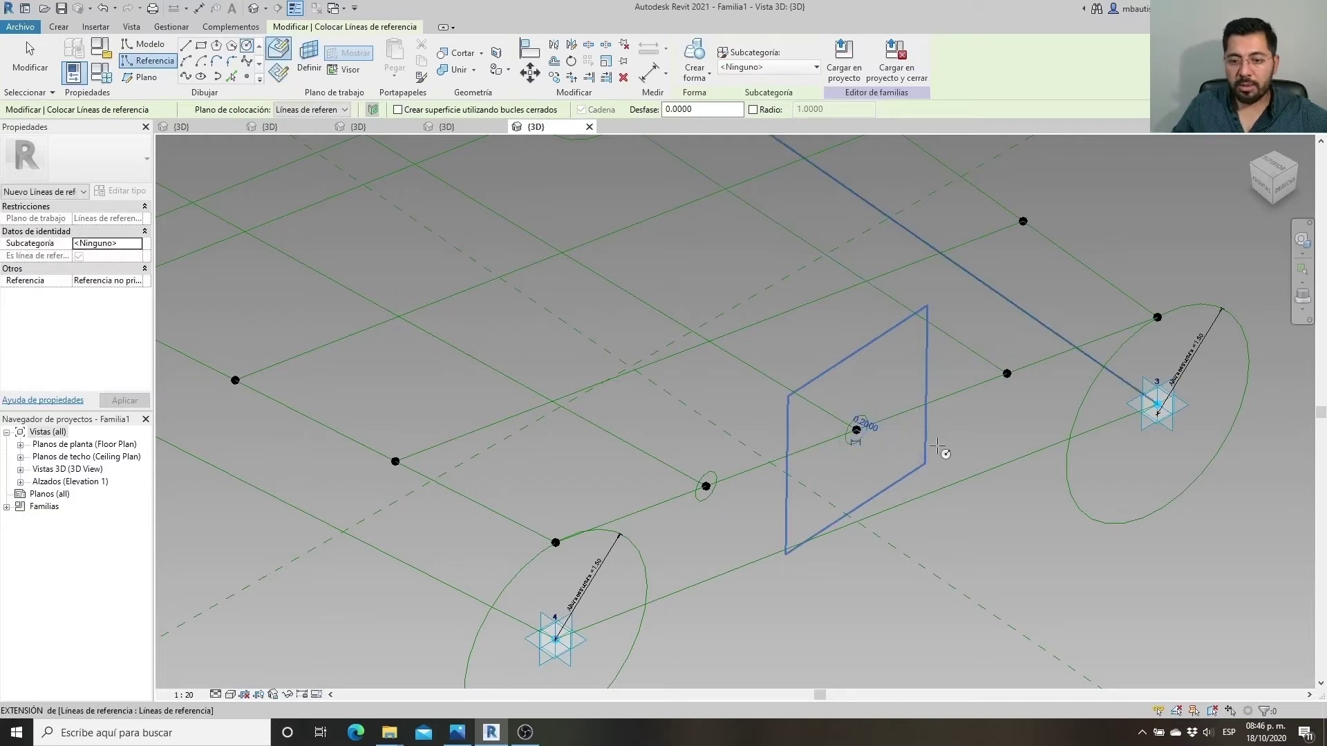
{"action": "scroll", "coordinate": [942, 450], "scroll_direction": "down", "scroll_amount": 2}
{"action": "scroll", "coordinate": [716, 354], "scroll_direction": "down", "scroll_amount": 2}
{"action": "key", "text": "Escape"}
{"action": "key", "text": "Escape"}
{"action": "middle_click_drag", "start_coordinate": [759, 403], "coordinate": [515, 296], "text": "shift"}
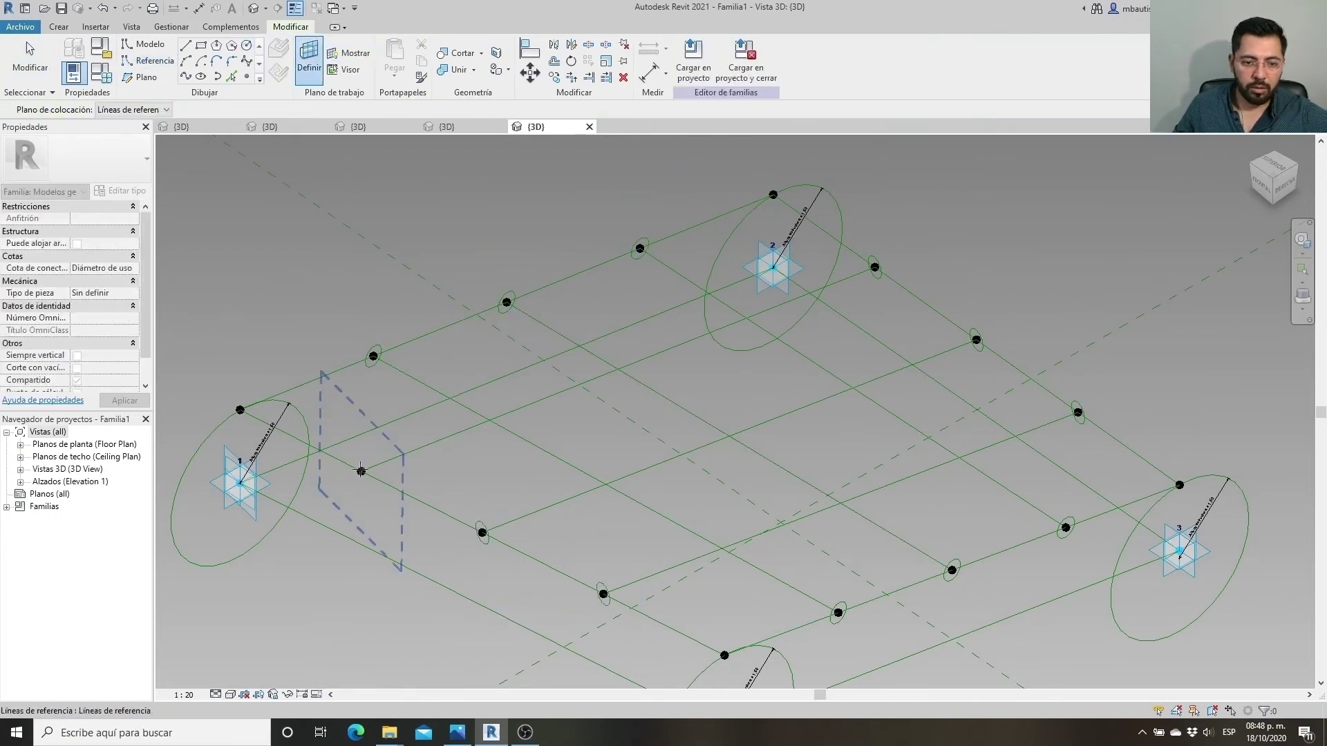
{"action": "scroll", "coordinate": [795, 411], "scroll_direction": "down", "scroll_amount": 2}
Create the Radio cancelería parameter under Restricciones and label a 0.20 radius dimension with it
{"action": "scroll", "coordinate": [477, 484], "scroll_direction": "up", "scroll_amount": 3}
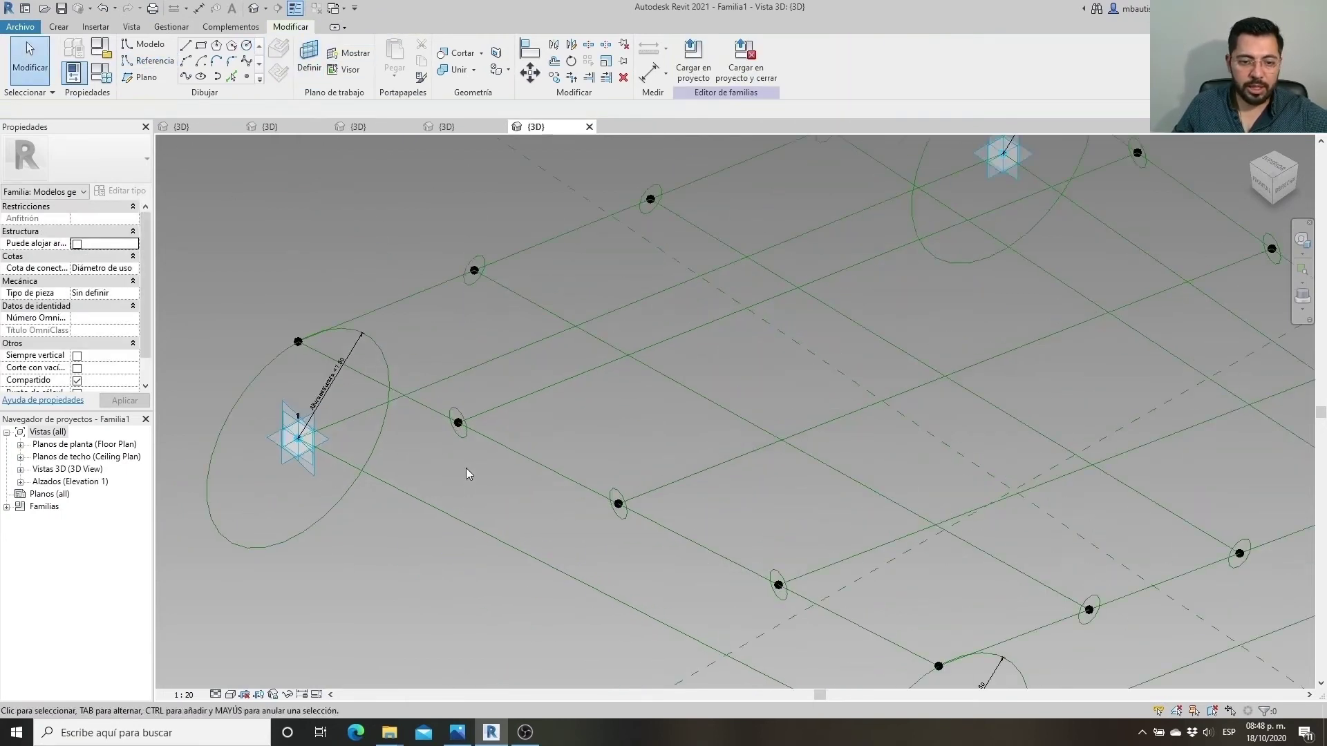
{"action": "left_click", "coordinate": [460, 440]}
{"action": "scroll", "coordinate": [460, 441], "scroll_direction": "up", "scroll_amount": 2}
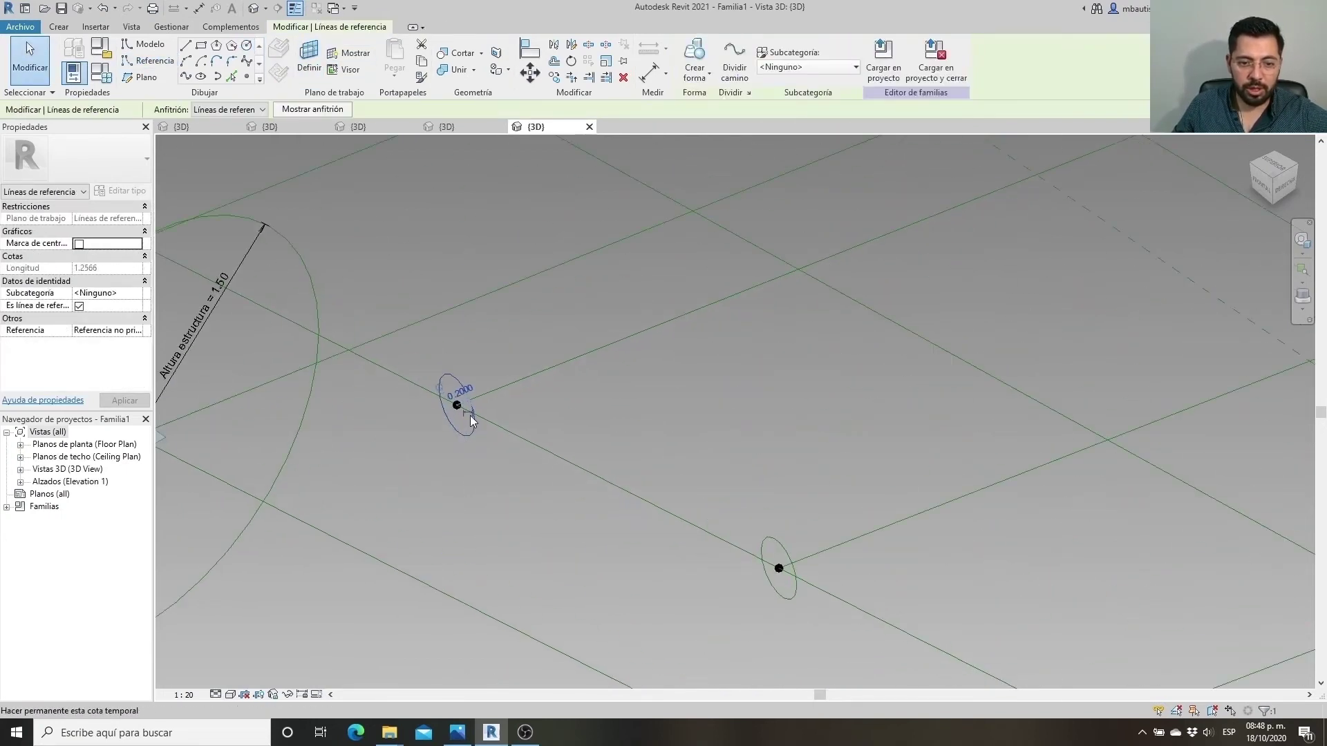
{"action": "left_click", "coordinate": [790, 583]}
{"action": "scroll", "coordinate": [791, 584], "scroll_direction": "up", "scroll_amount": 2}
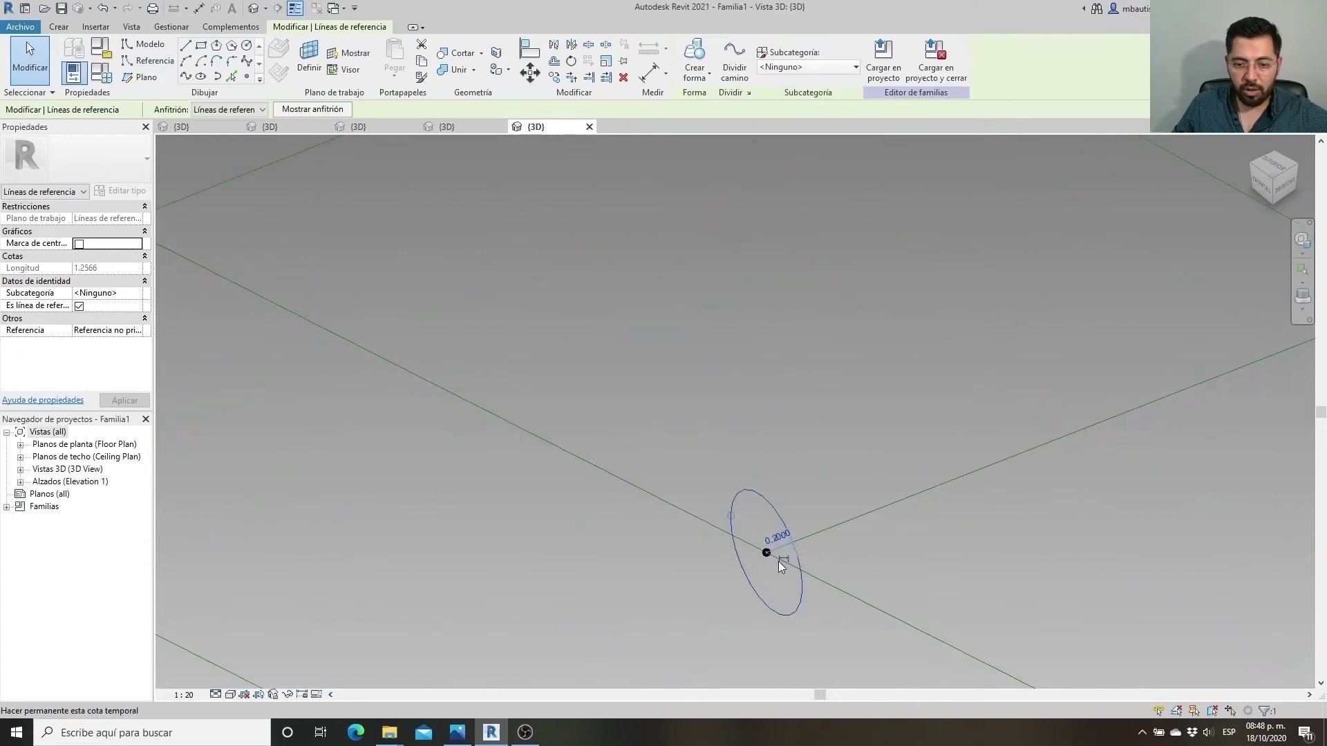
{"action": "scroll", "coordinate": [785, 558], "scroll_direction": "down", "scroll_amount": 1}
{"action": "scroll", "coordinate": [776, 564], "scroll_direction": "down", "scroll_amount": 4}
{"action": "scroll", "coordinate": [404, 409], "scroll_direction": "up", "scroll_amount": 2}
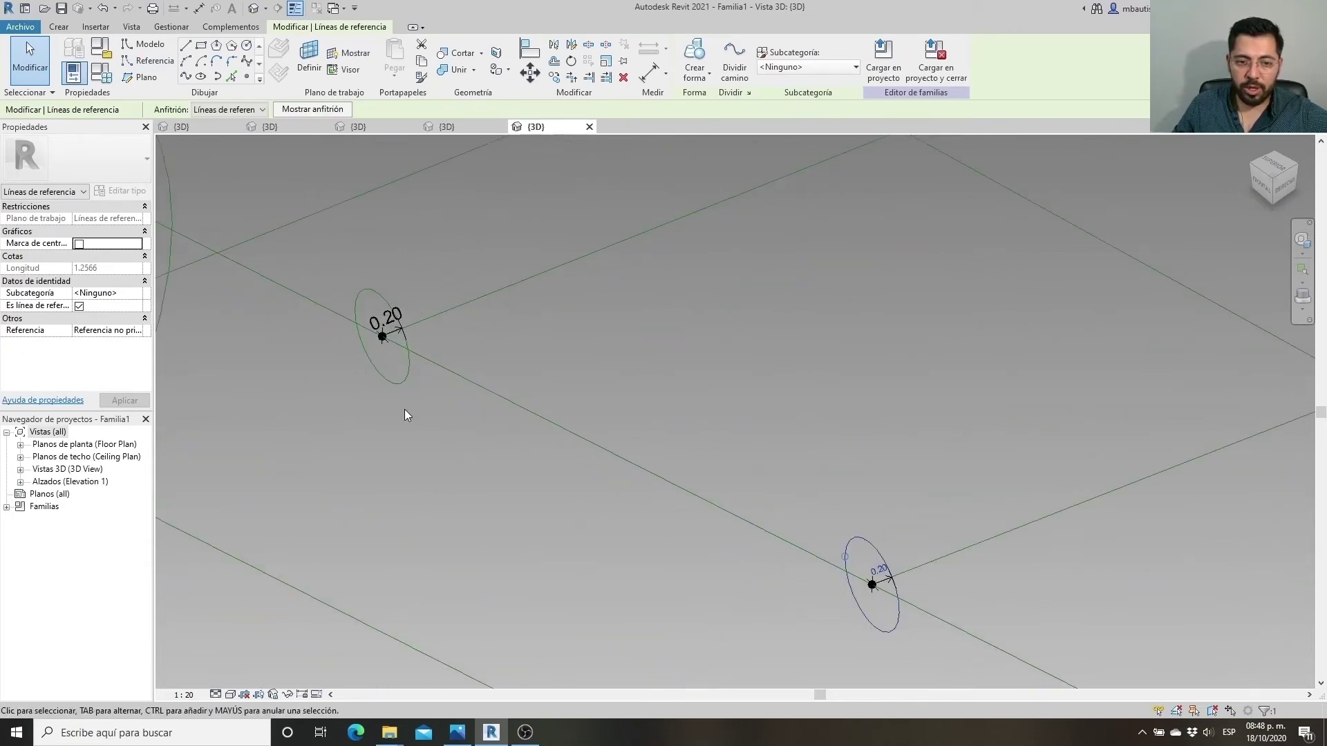
{"action": "left_click", "coordinate": [393, 333]}
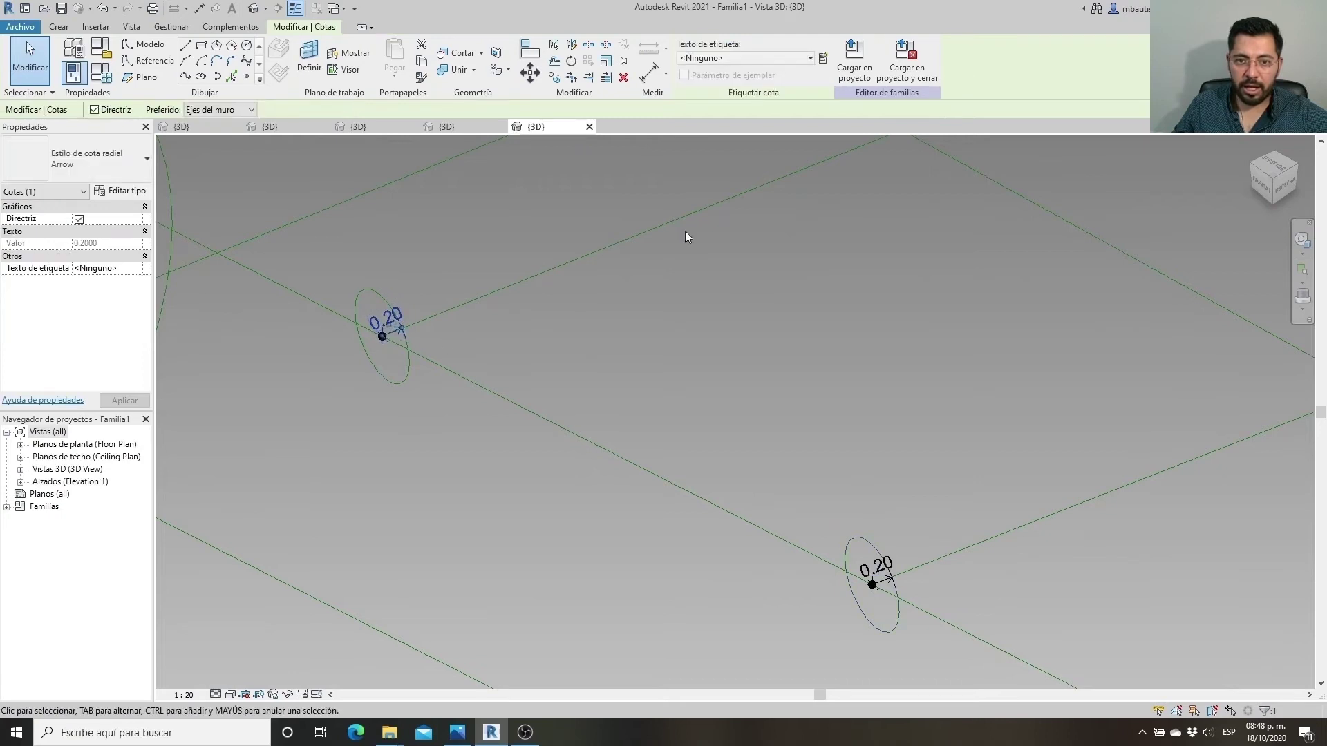
{"action": "left_click", "coordinate": [824, 59]}
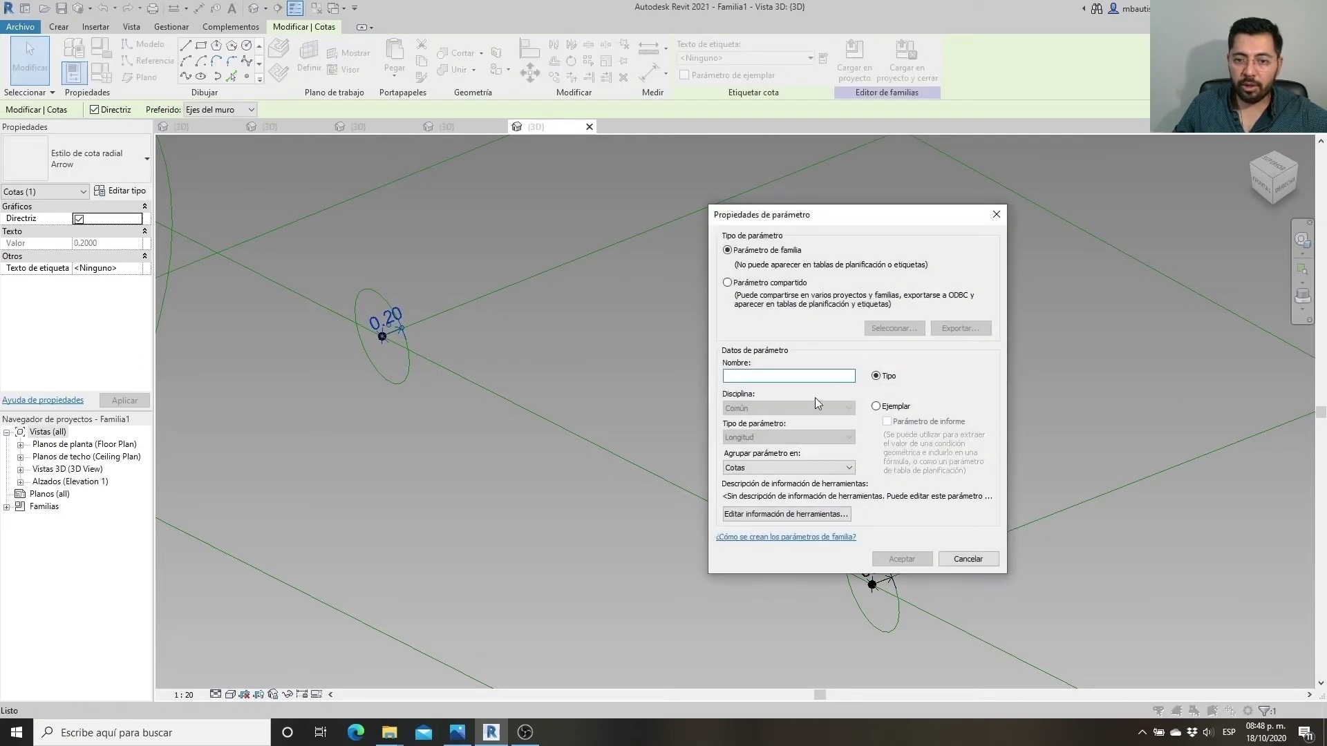
{"action": "type", "text": "Radio cancelería"}
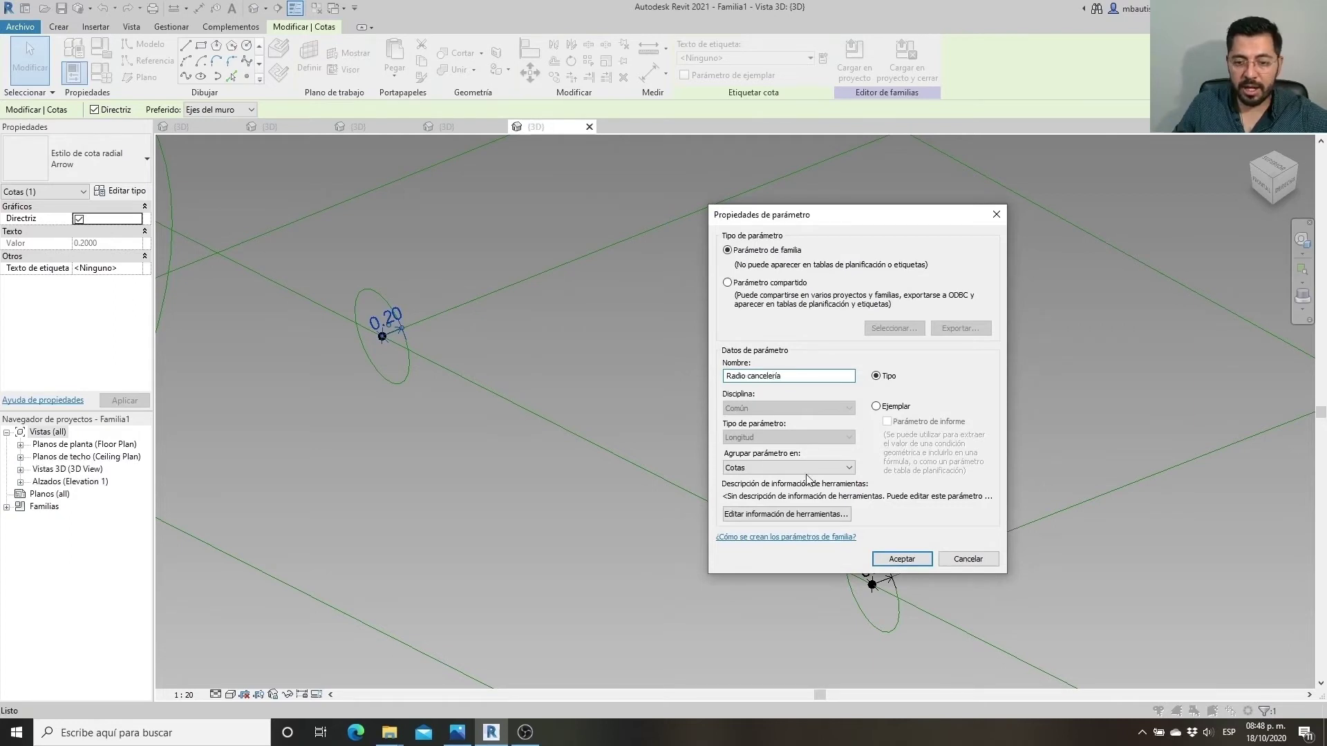
{"action": "left_click", "coordinate": [809, 469]}
{"action": "scroll", "coordinate": [800, 622], "scroll_direction": "down", "scroll_amount": 3}
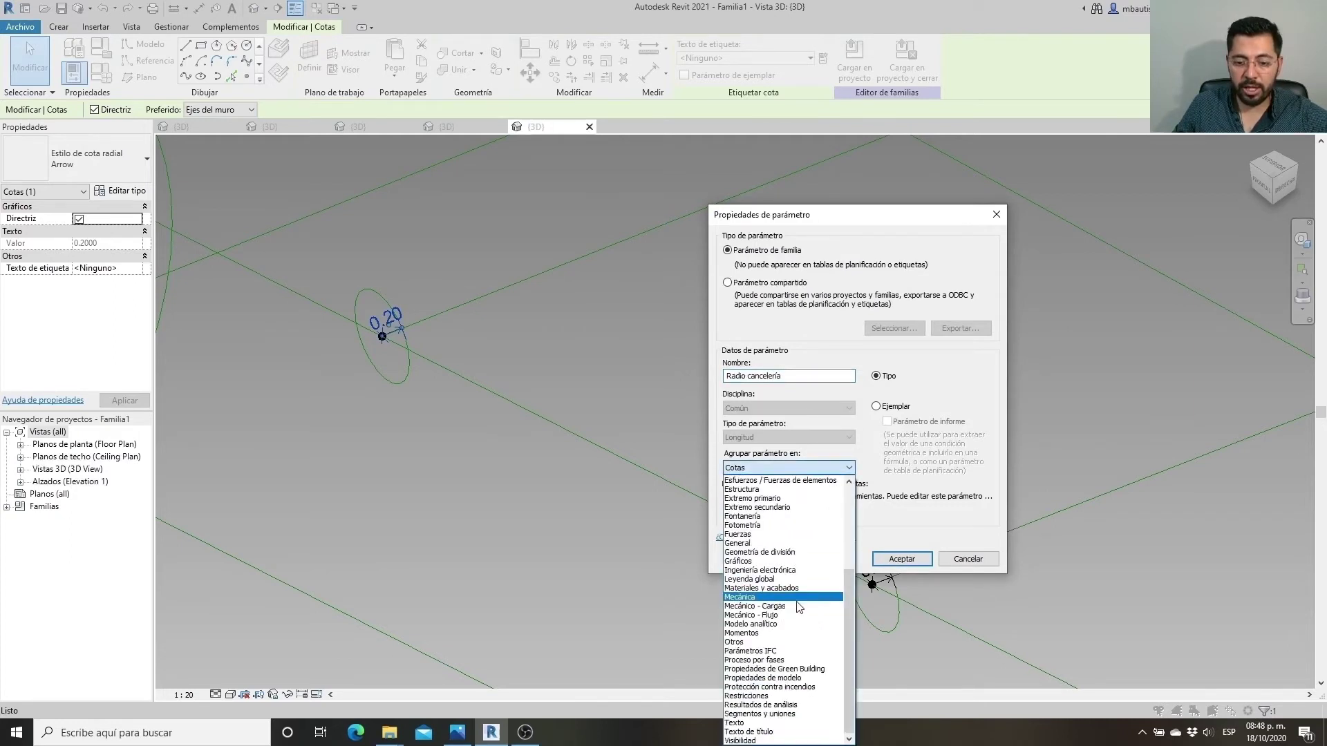
{"action": "left_click", "coordinate": [800, 697]}
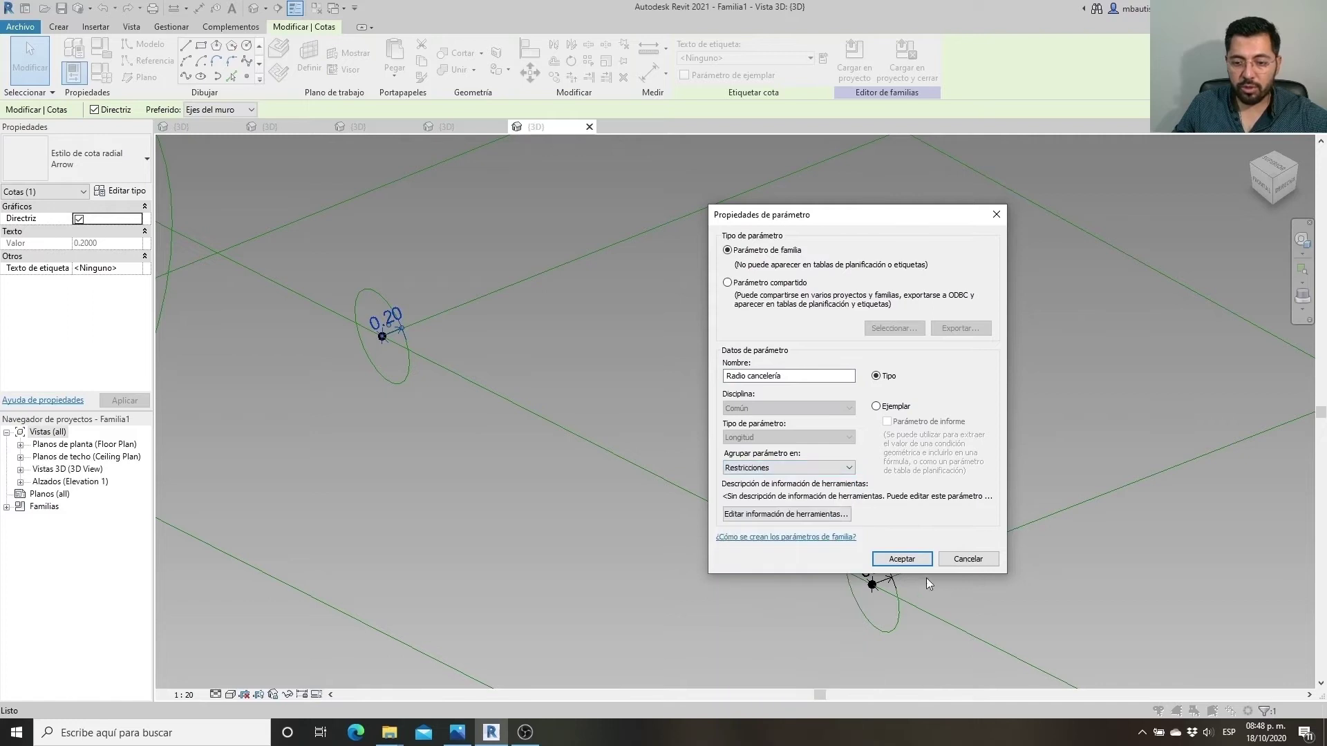
{"action": "left_click", "coordinate": [902, 559]}
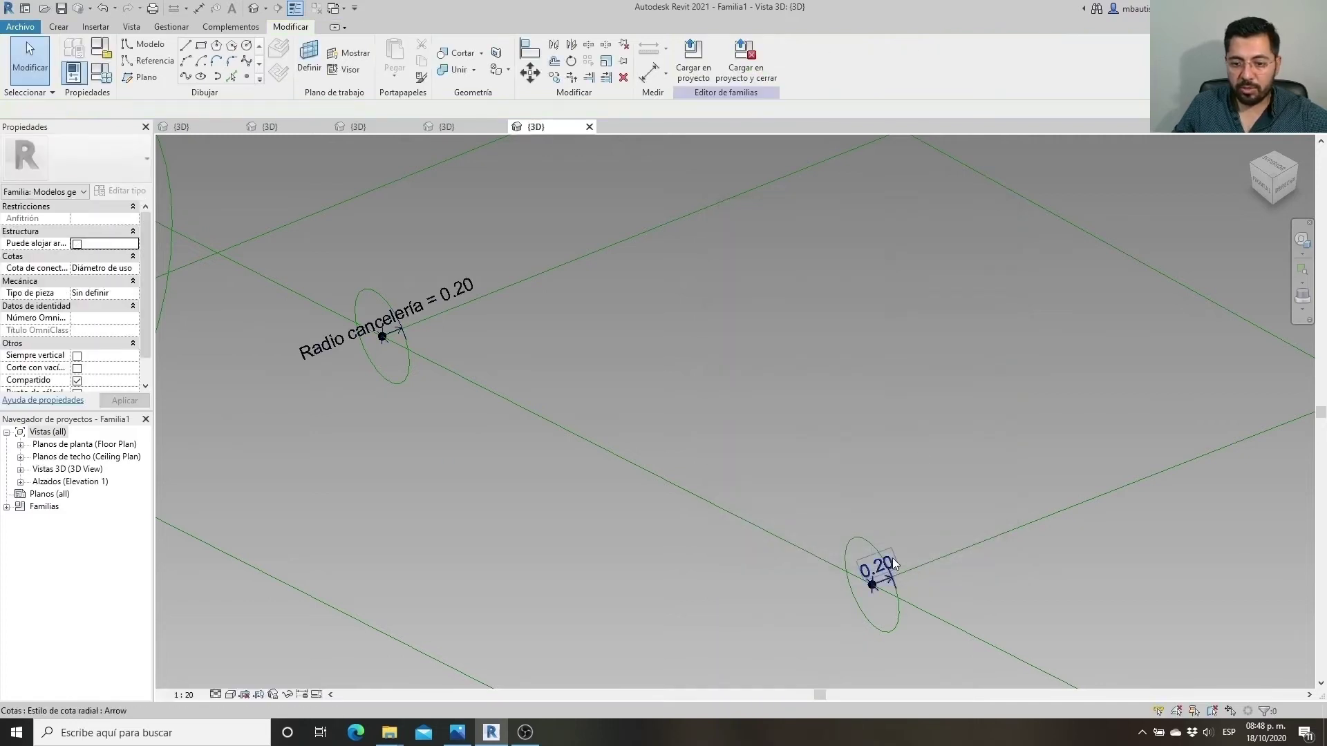
Label the second 0.20 radius dimension with Radio cancelería
{"action": "left_click", "coordinate": [893, 557]}
{"action": "left_click", "coordinate": [739, 59]}
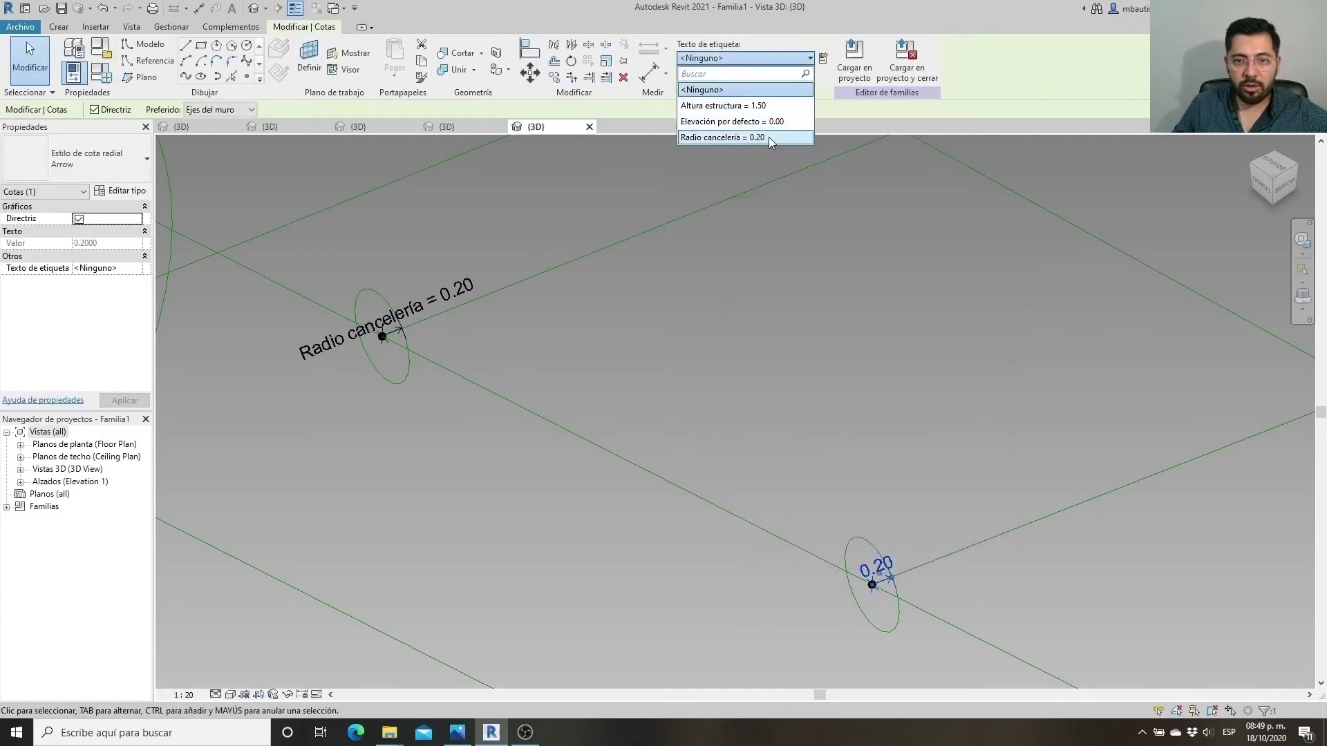
{"action": "scroll", "coordinate": [806, 326], "scroll_direction": "down", "scroll_amount": 3}
{"action": "middle_click_drag", "start_coordinate": [1031, 506], "coordinate": [693, 364]}
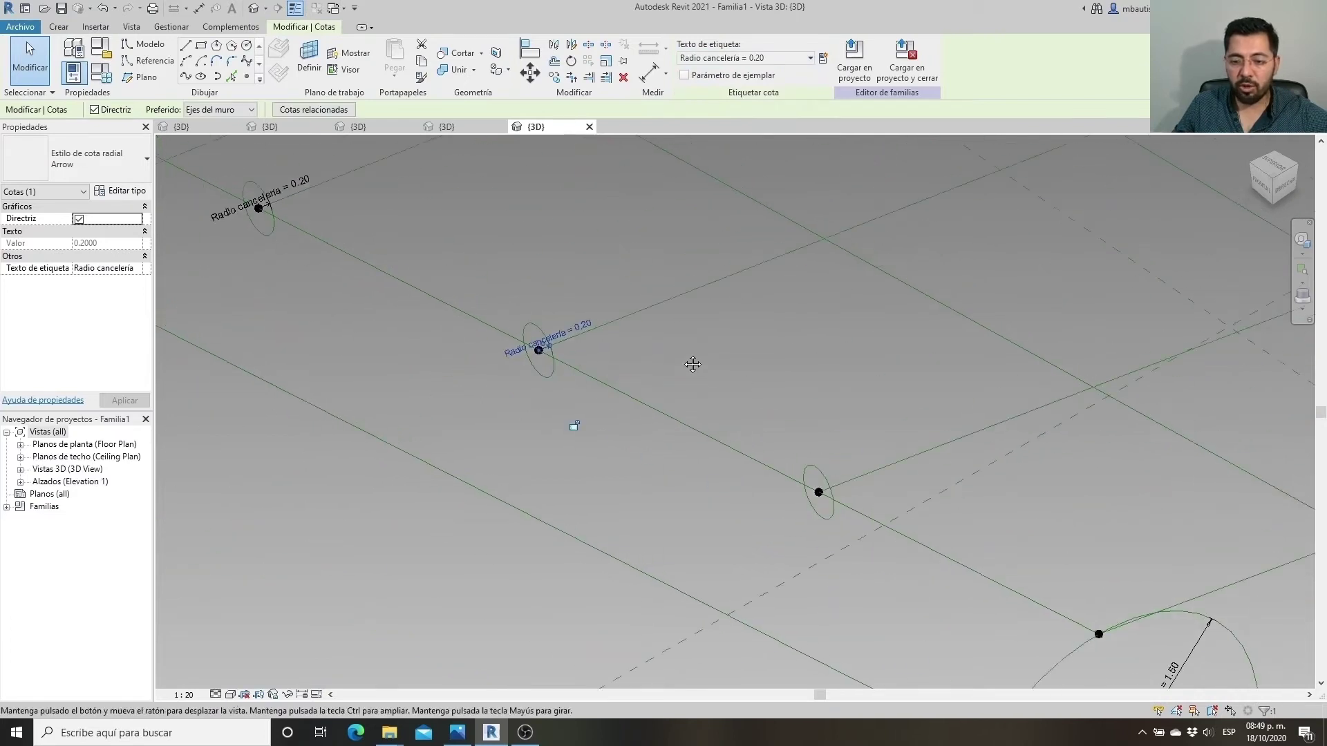
{"action": "scroll", "coordinate": [824, 454], "scroll_direction": "up", "scroll_amount": 2}
Label the next small circles' radius dimensions with Radio cancelería
{"action": "left_click", "coordinate": [802, 468]}
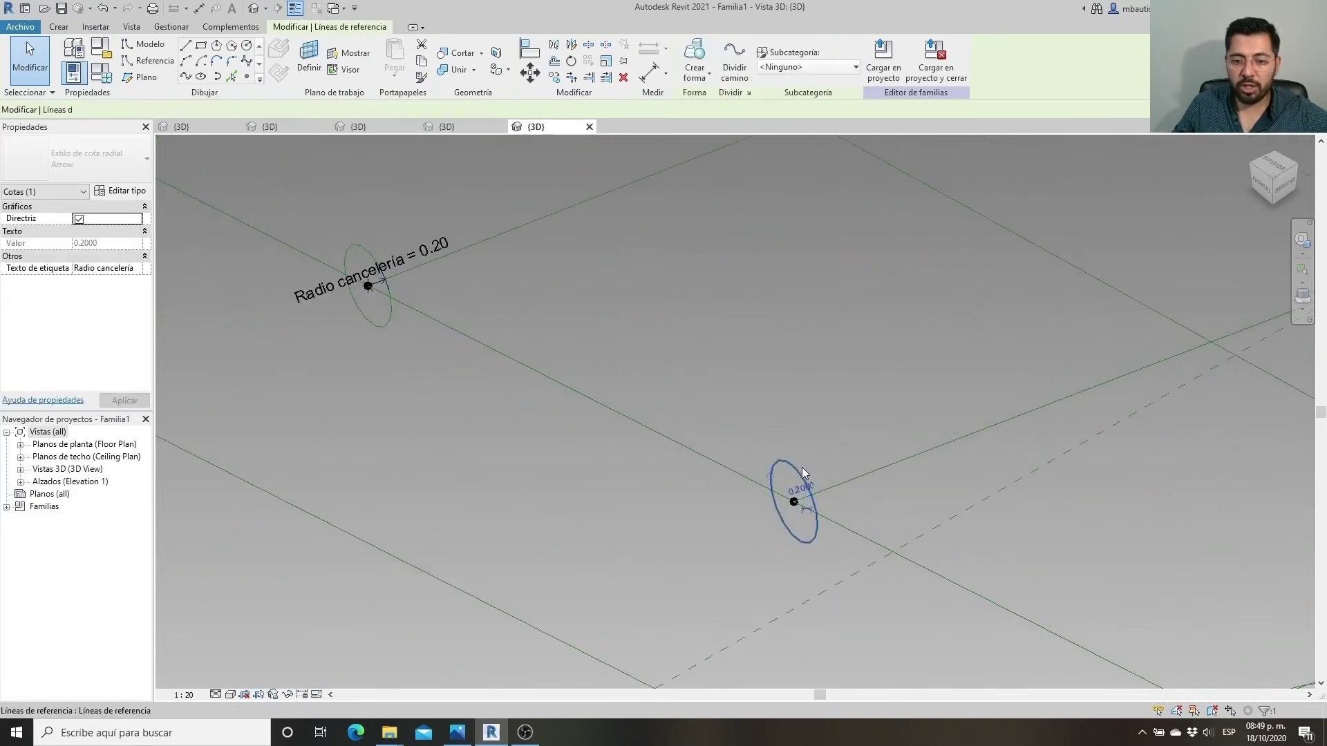
{"action": "scroll", "coordinate": [803, 515], "scroll_direction": "up", "scroll_amount": 2}
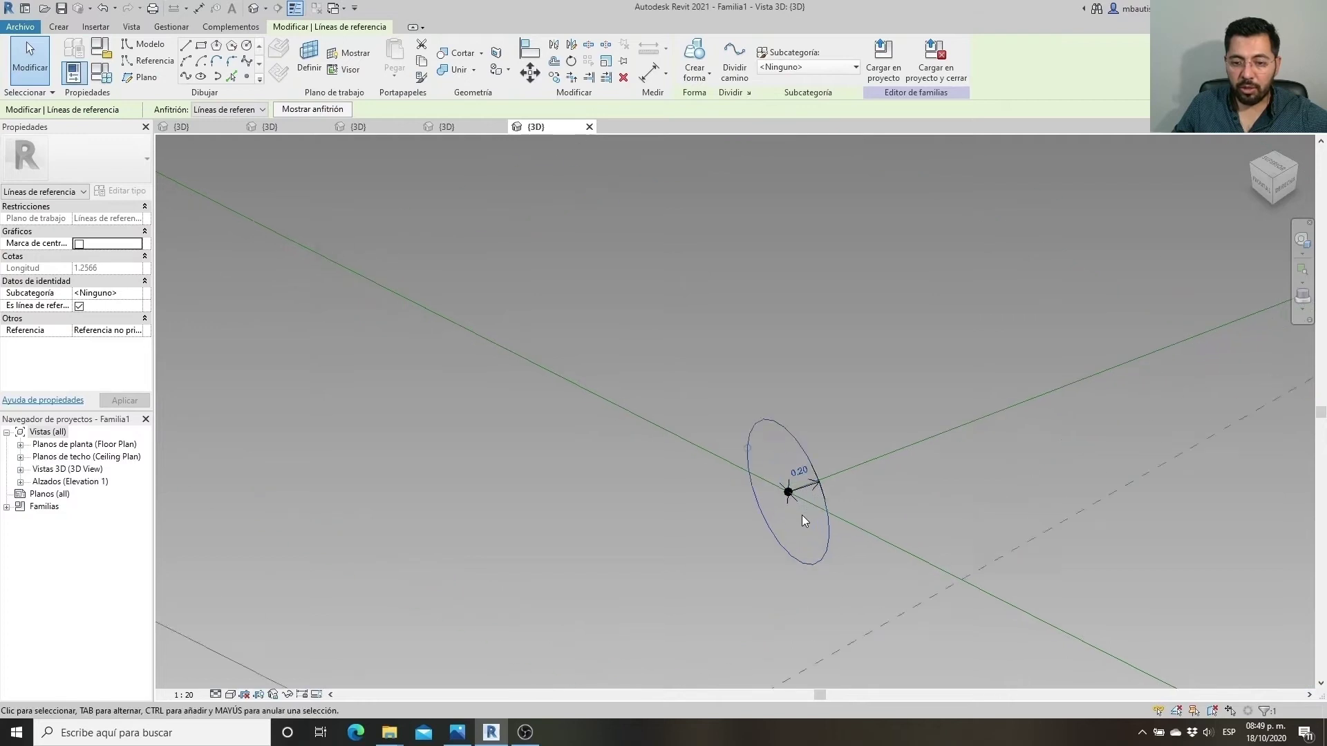
{"action": "left_click", "coordinate": [817, 495]}
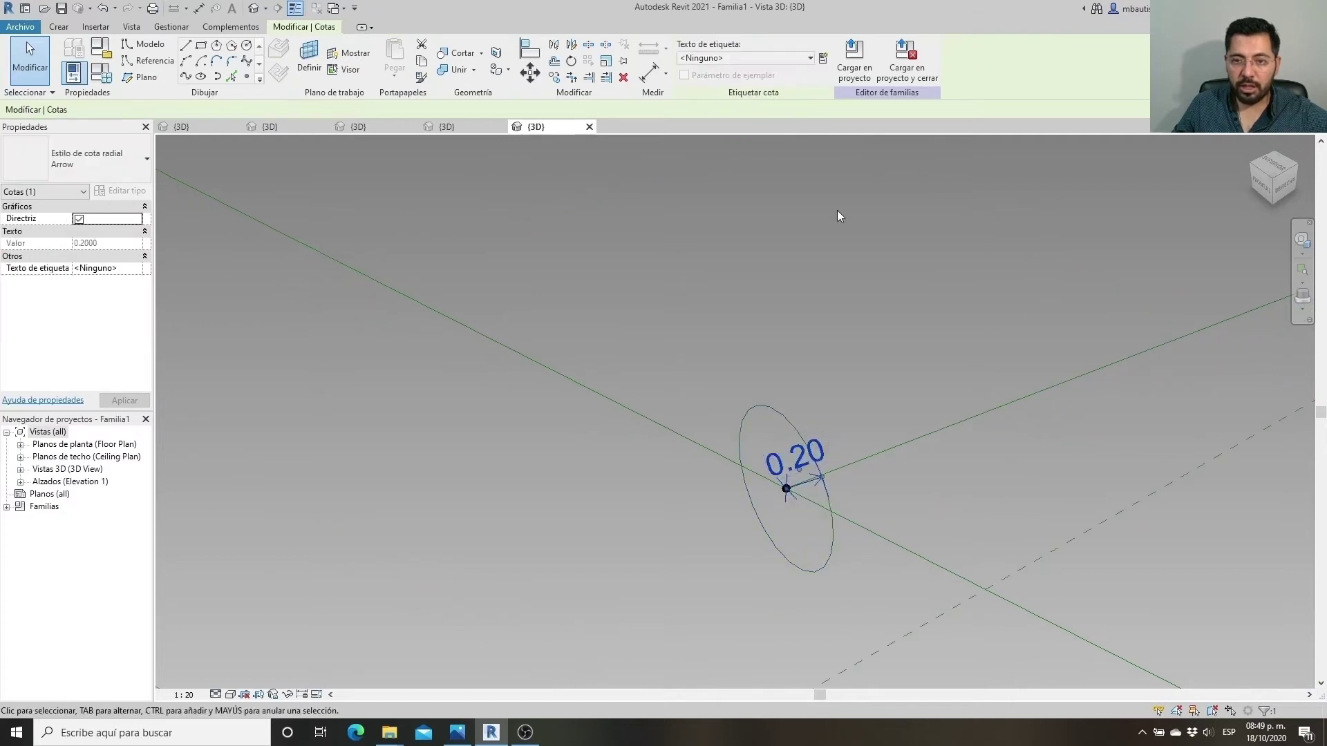
{"action": "left_click", "coordinate": [775, 59]}
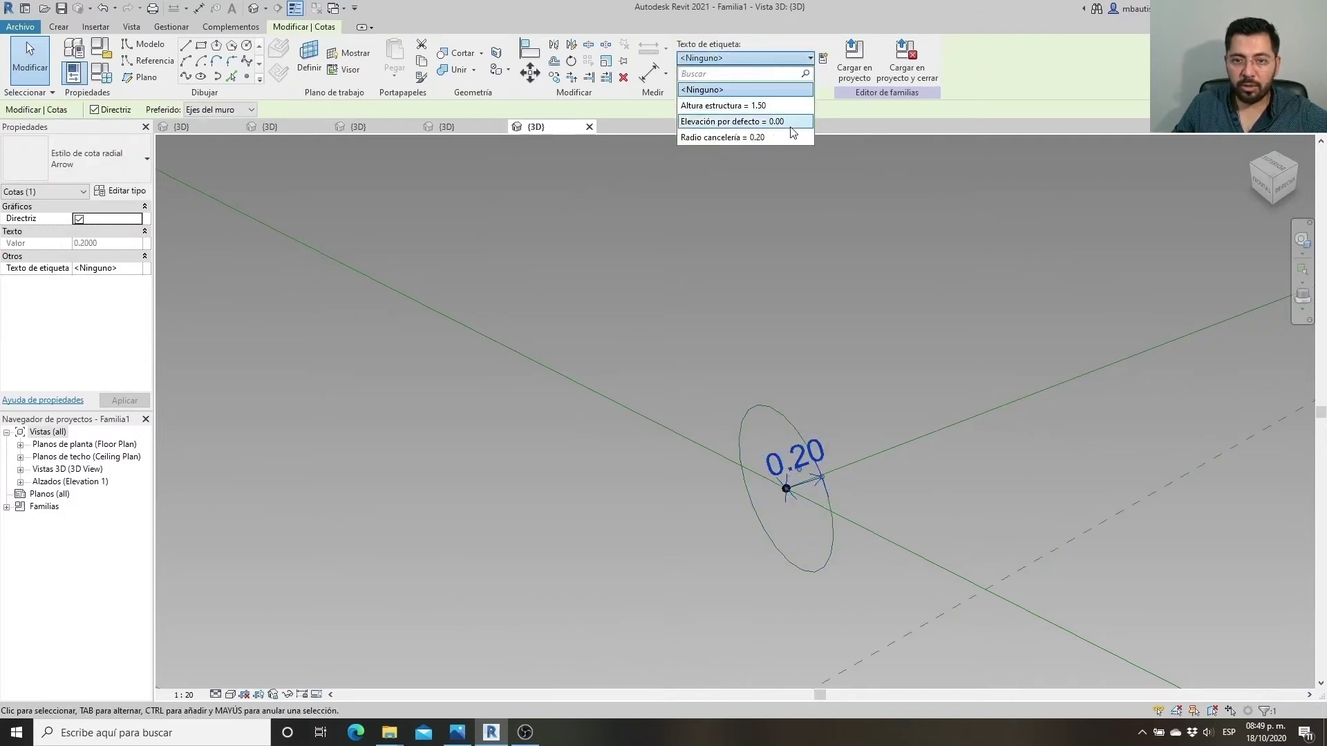
{"action": "left_click", "coordinate": [761, 137]}
{"action": "scroll", "coordinate": [613, 323], "scroll_direction": "down", "scroll_amount": 2}
{"action": "scroll", "coordinate": [612, 320], "scroll_direction": "down", "scroll_amount": 2}
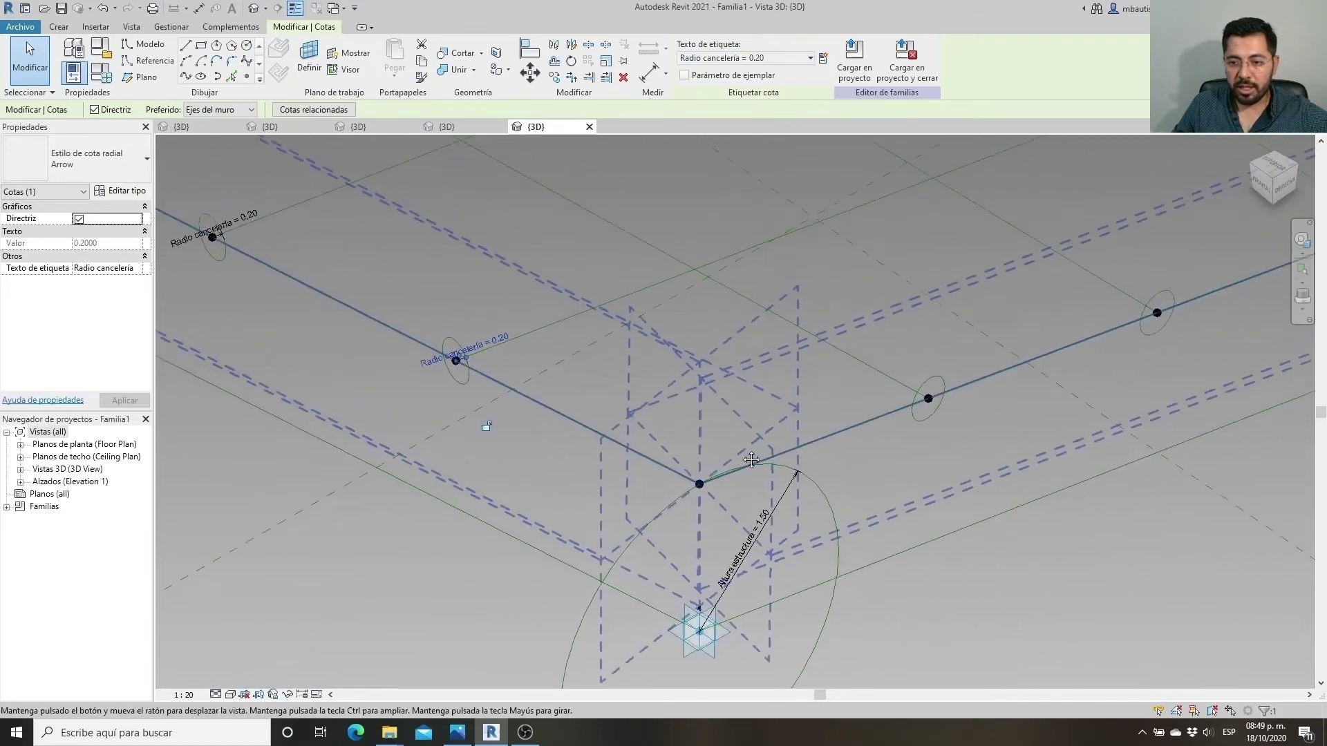
{"action": "scroll", "coordinate": [844, 455], "scroll_direction": "up", "scroll_amount": 2}
{"action": "left_click", "coordinate": [847, 378]}
{"action": "left_click", "coordinate": [810, 58]}
{"action": "scroll", "coordinate": [641, 309], "scroll_direction": "down", "scroll_amount": 2}
Label the last radius dimension with Radio cancelería and frame the profile circles
{"action": "left_click", "coordinate": [760, 137]}
{"action": "key", "text": "Escape"}
{"action": "scroll", "coordinate": [712, 387], "scroll_direction": "down", "scroll_amount": 4}
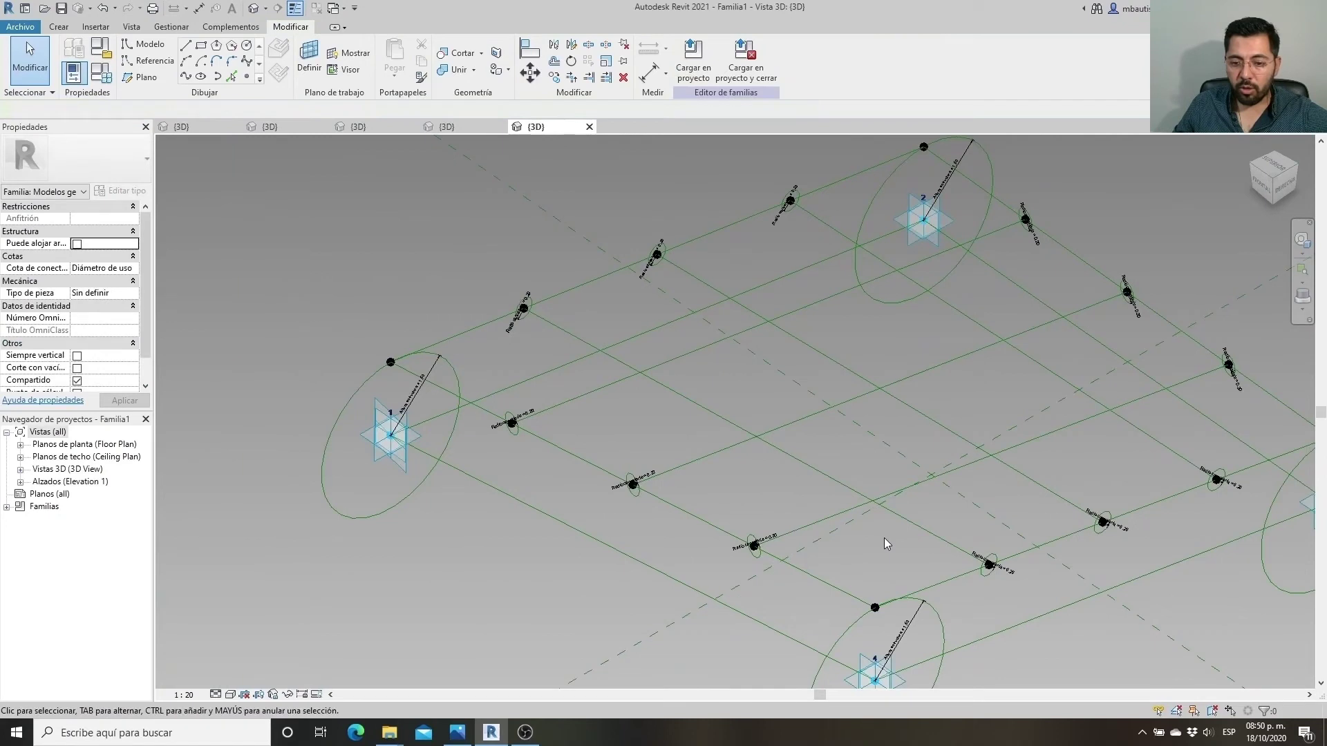
{"action": "scroll", "coordinate": [889, 537], "scroll_direction": "down", "scroll_amount": 1}
{"action": "middle_click_drag", "start_coordinate": [898, 545], "coordinate": [834, 533]}
{"action": "scroll", "coordinate": [683, 546], "scroll_direction": "up", "scroll_amount": 4}
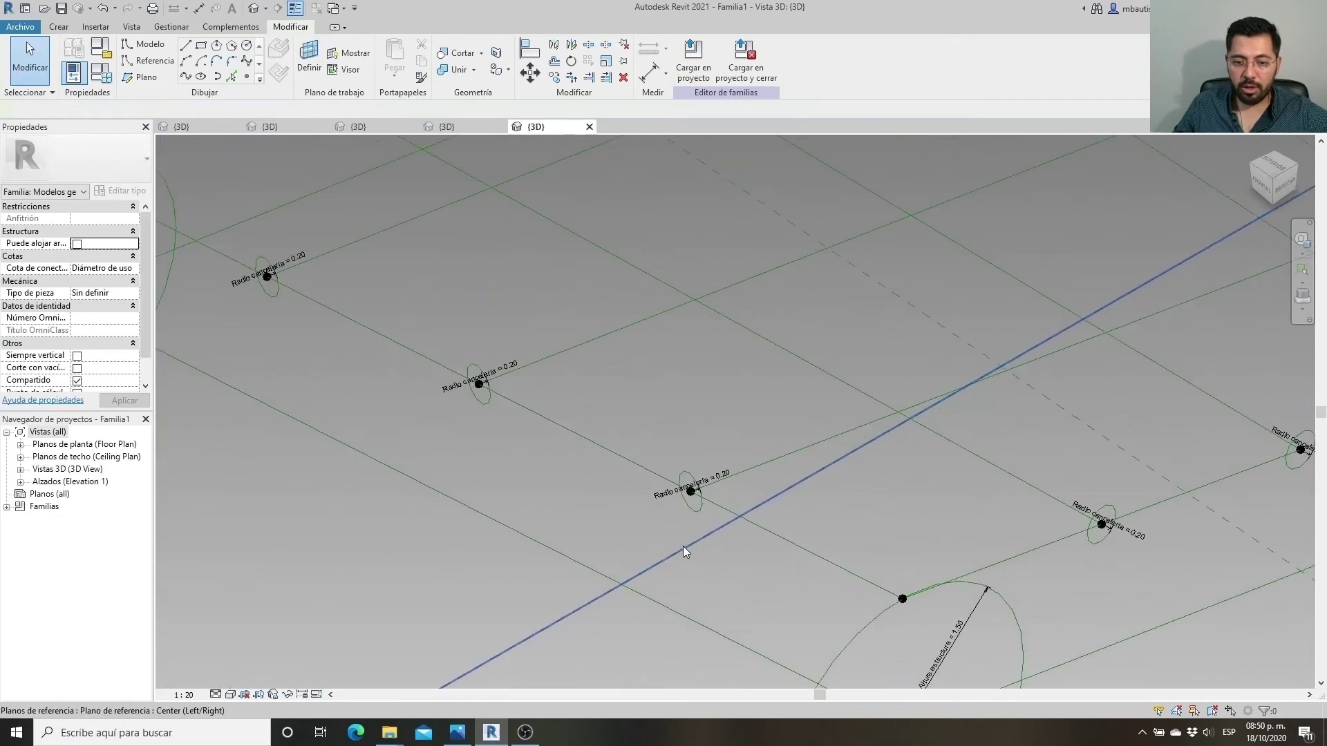
{"action": "middle_click_drag", "start_coordinate": [694, 527], "coordinate": [628, 513]}
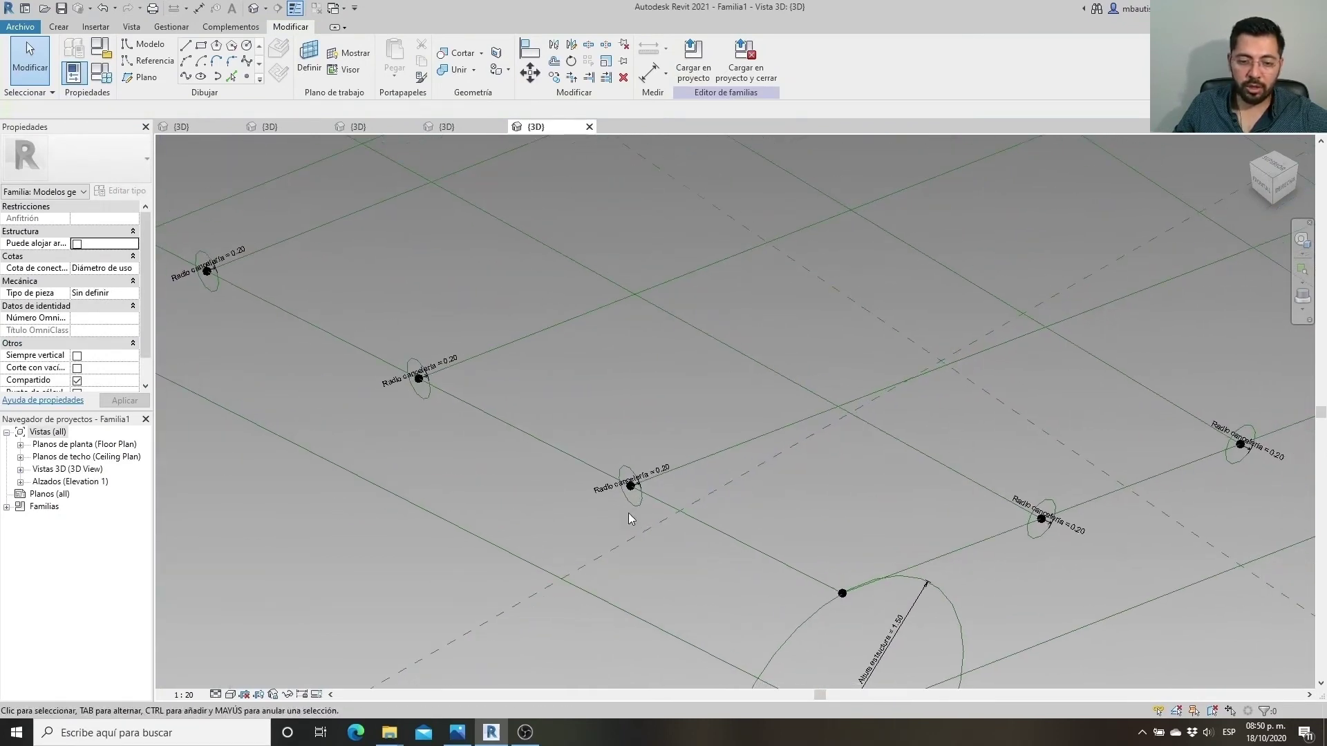
Make a solid tube from the first circular profile and its grid-line path
{"action": "left_click", "coordinate": [632, 508]}
{"action": "scroll", "coordinate": [623, 512], "scroll_direction": "down", "scroll_amount": 5}
{"action": "middle_click_drag", "start_coordinate": [802, 465], "coordinate": [1103, 354], "text": "shift"}
{"action": "scroll", "coordinate": [1002, 367], "scroll_direction": "up", "scroll_amount": 5}
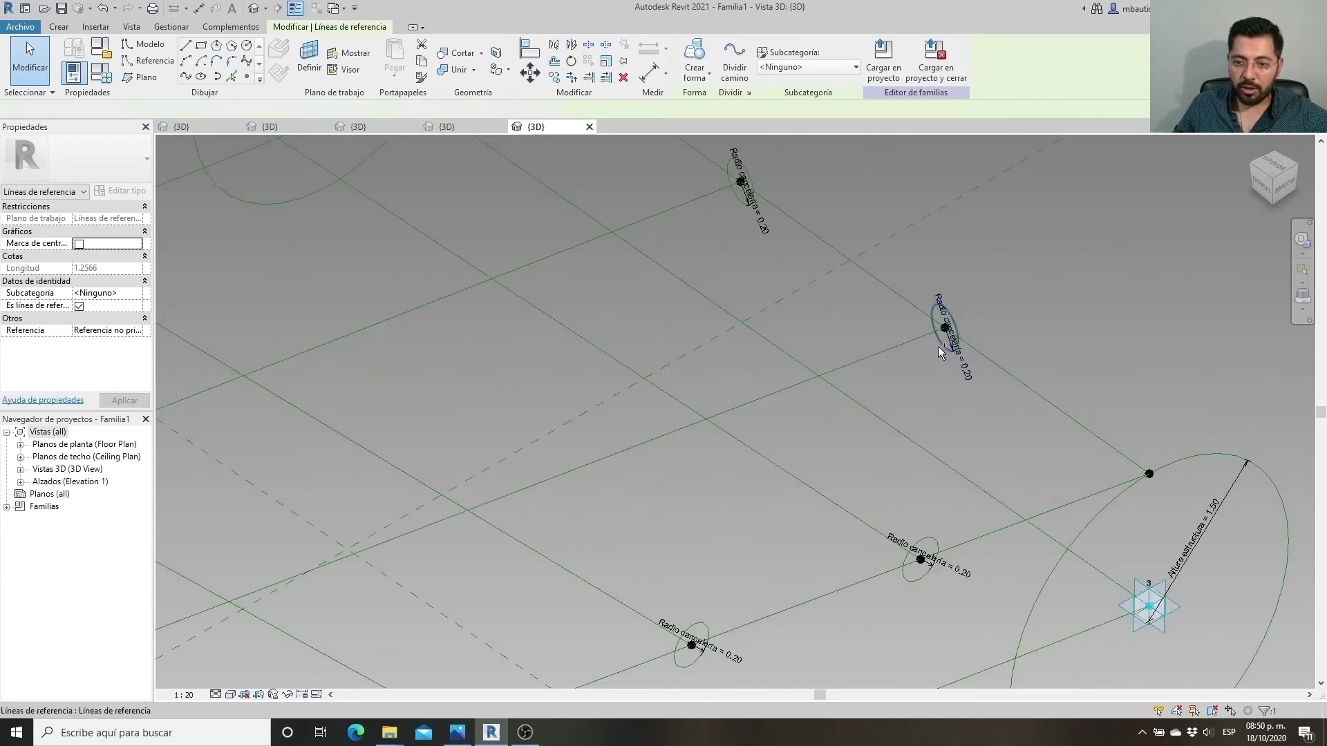
{"action": "left_click", "coordinate": [797, 389]}
{"action": "left_click", "coordinate": [694, 76]}
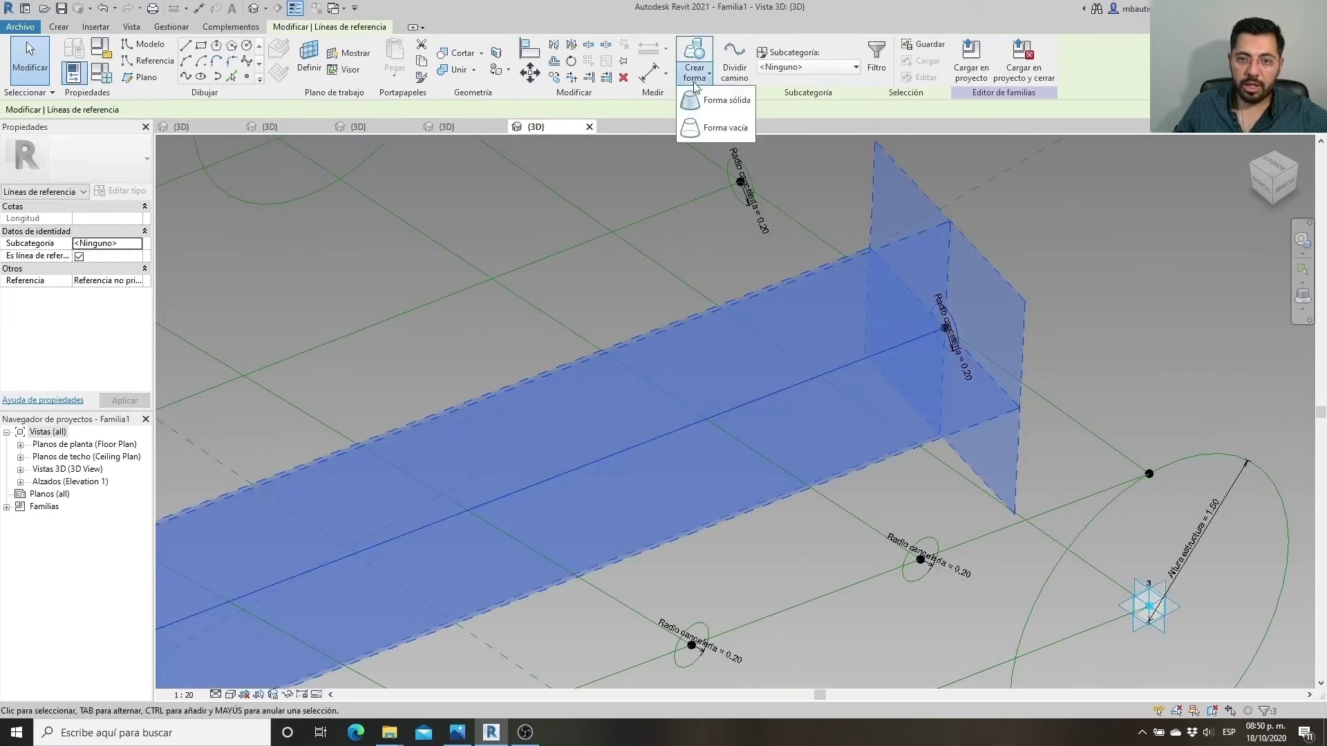
{"action": "left_click", "coordinate": [712, 105]}
{"action": "left_click", "coordinate": [595, 376]}
Make a solid tube from the next circular profile and its grid line
{"action": "scroll", "coordinate": [595, 376], "scroll_direction": "down", "scroll_amount": 2}
{"action": "middle_click_drag", "start_coordinate": [595, 376], "coordinate": [925, 413]}
{"action": "scroll", "coordinate": [975, 332], "scroll_direction": "up", "scroll_amount": 3}
{"action": "left_click", "coordinate": [990, 309]}
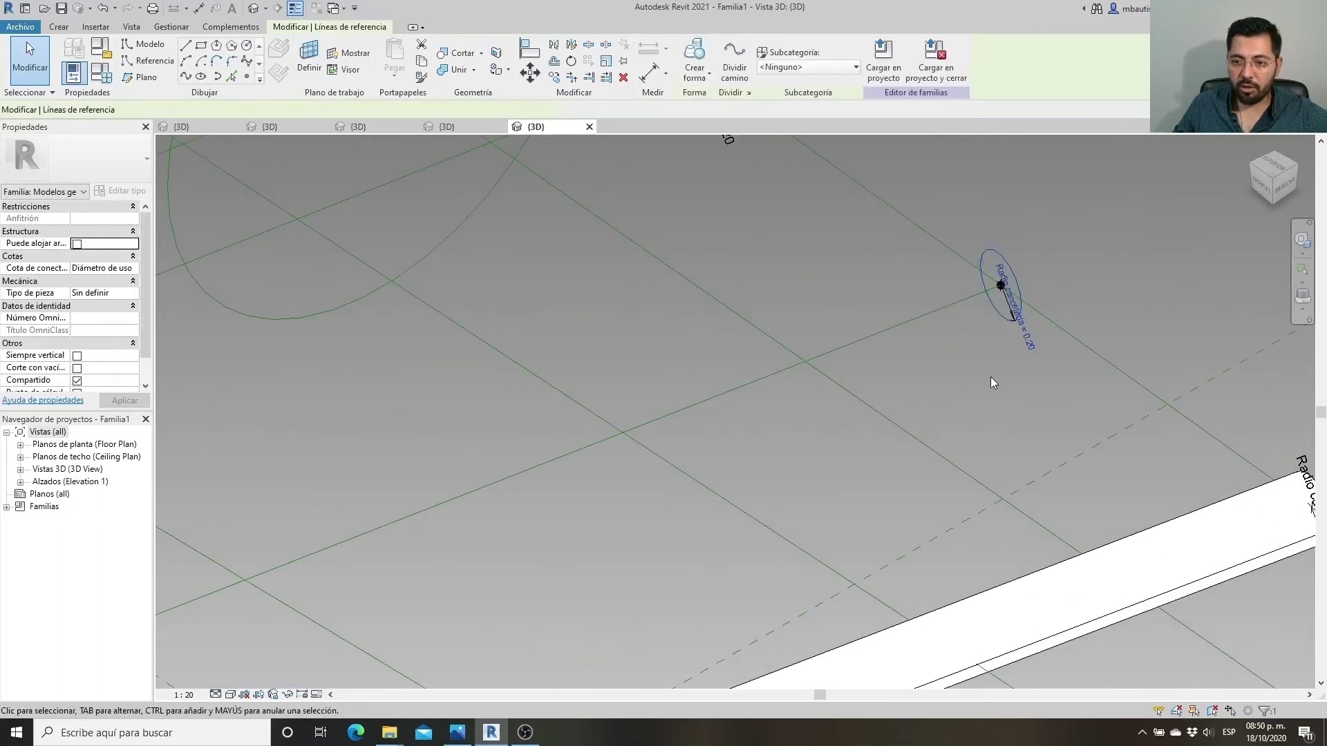
{"action": "scroll", "coordinate": [990, 359], "scroll_direction": "down", "scroll_amount": 2}
{"action": "scroll", "coordinate": [1063, 360], "scroll_direction": "up", "scroll_amount": 4}
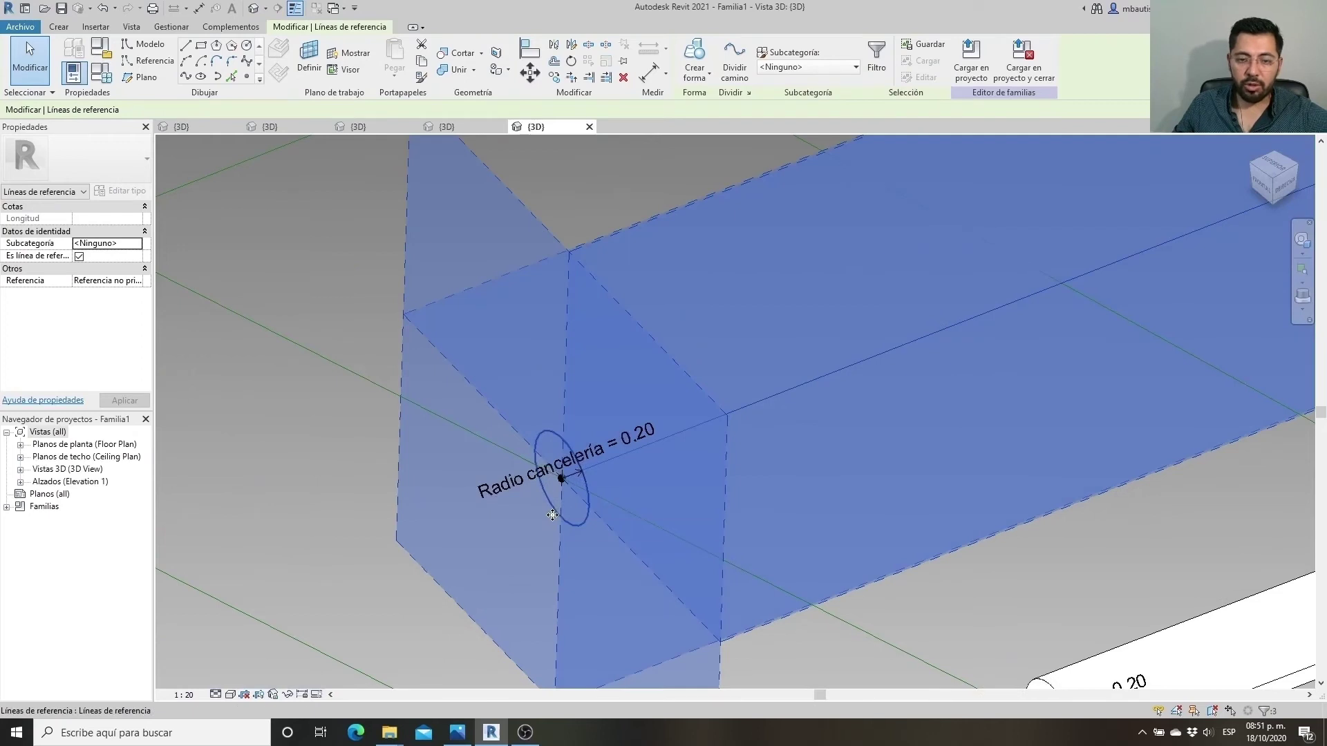
{"action": "left_click", "coordinate": [692, 82]}
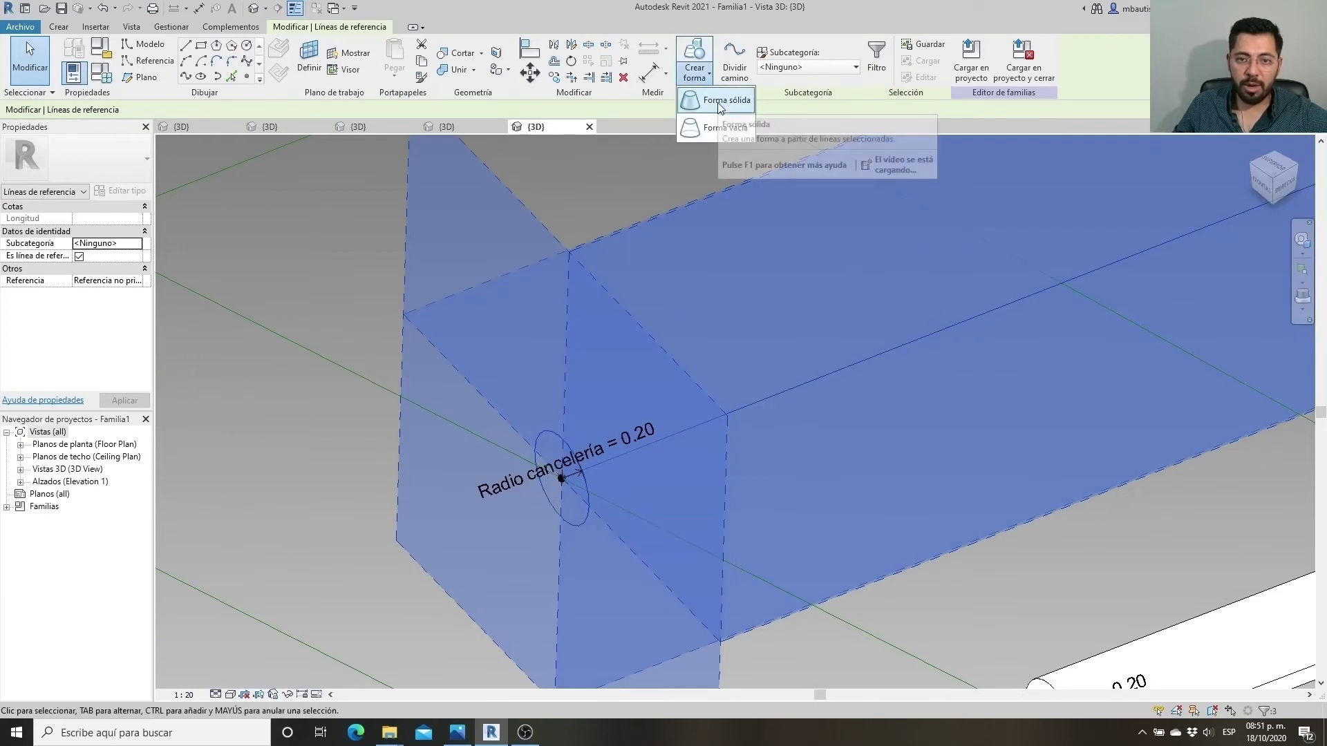
{"action": "left_click", "coordinate": [722, 112]}
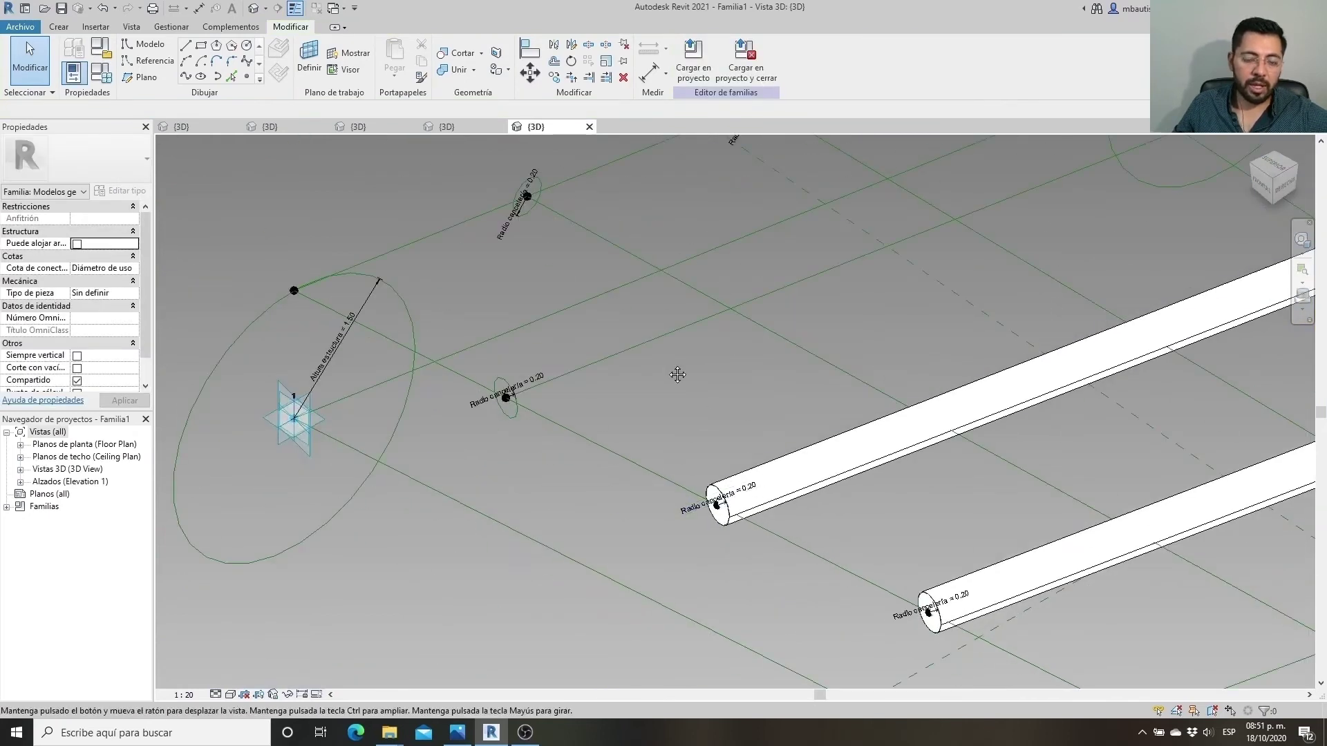
Select another circular profile, then deselect and orbit to view the whole tube lattice
{"action": "middle_click_drag", "start_coordinate": [676, 377], "coordinate": [605, 526]}
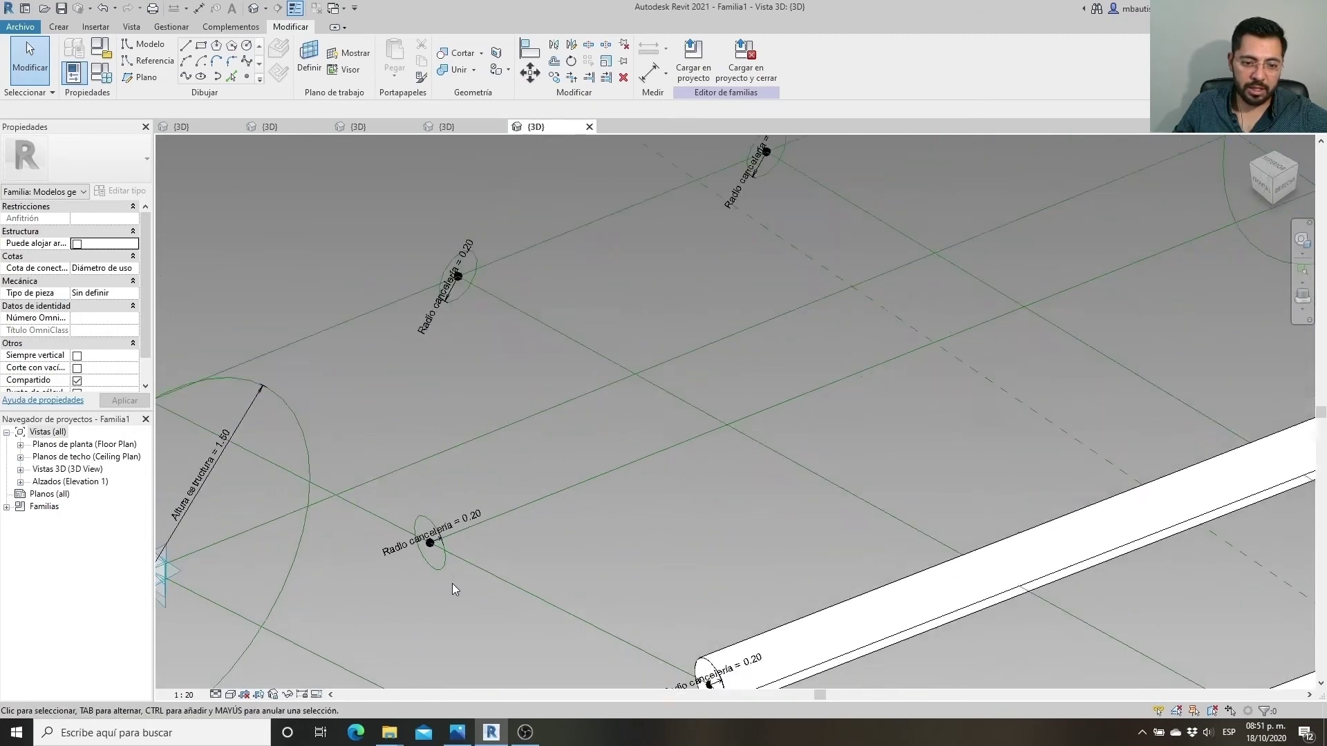
{"action": "left_click", "coordinate": [446, 568]}
{"action": "scroll", "coordinate": [456, 484], "scroll_direction": "down", "scroll_amount": 3}
{"action": "scroll", "coordinate": [465, 364], "scroll_direction": "up", "scroll_amount": 5}
{"action": "key", "text": "Escape"}
{"action": "scroll", "coordinate": [464, 359], "scroll_direction": "down", "scroll_amount": 5}
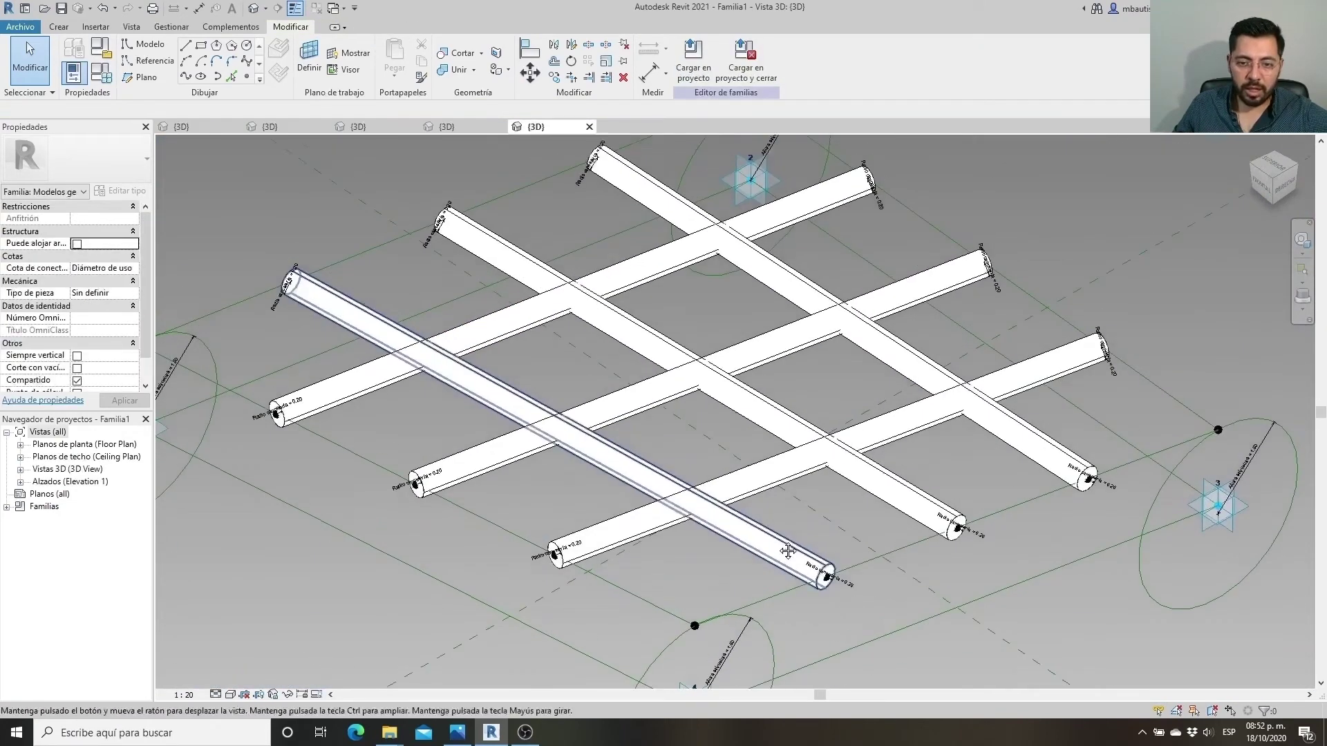
{"action": "mouse_move", "coordinate": [691, 442]}
{"action": "middle_mouse_down", "text": "shift"}
{"action": "mouse_move", "coordinate": [734, 451]}
{"action": "mouse_move", "coordinate": [742, 486]}
{"action": "middle_mouse_up", "text": "shift"}
{"action": "scroll", "coordinate": [742, 486], "scroll_direction": "up", "scroll_amount": 1}
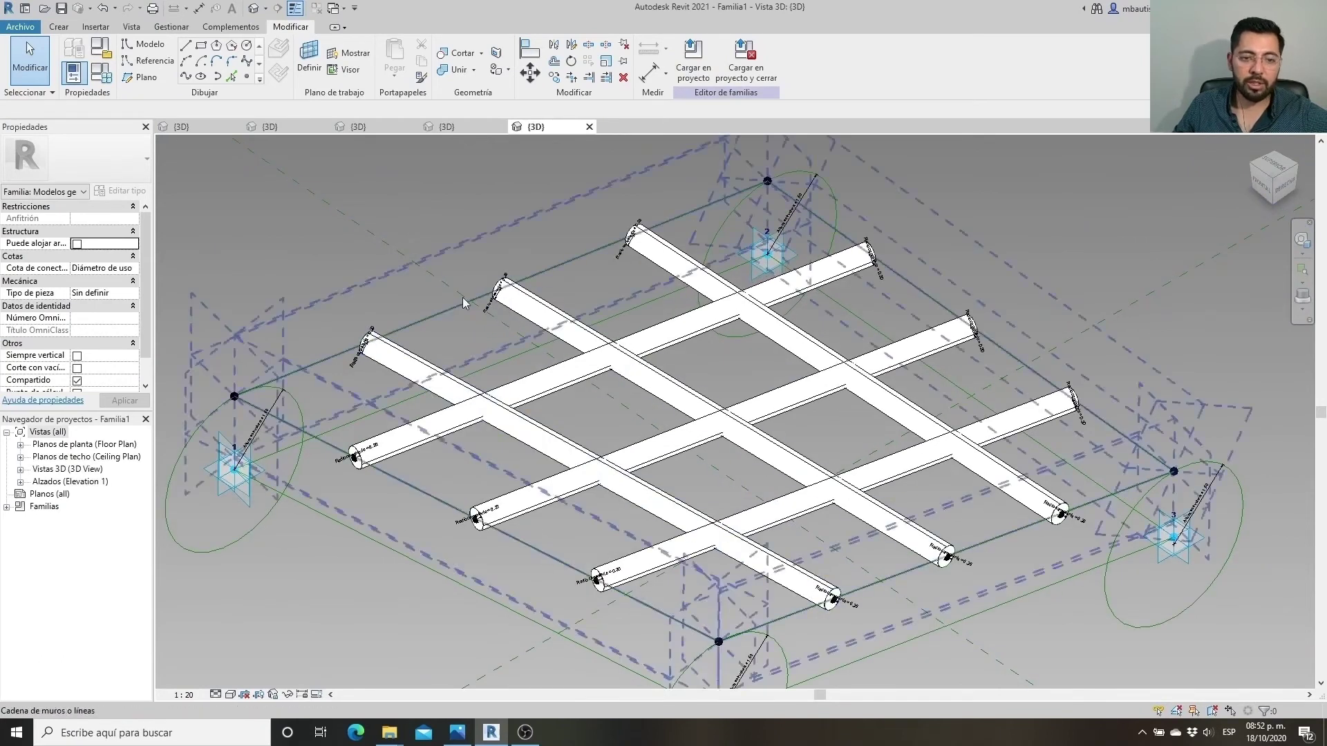
{"action": "middle_click_drag", "start_coordinate": [354, 244], "coordinate": [389, 239]}
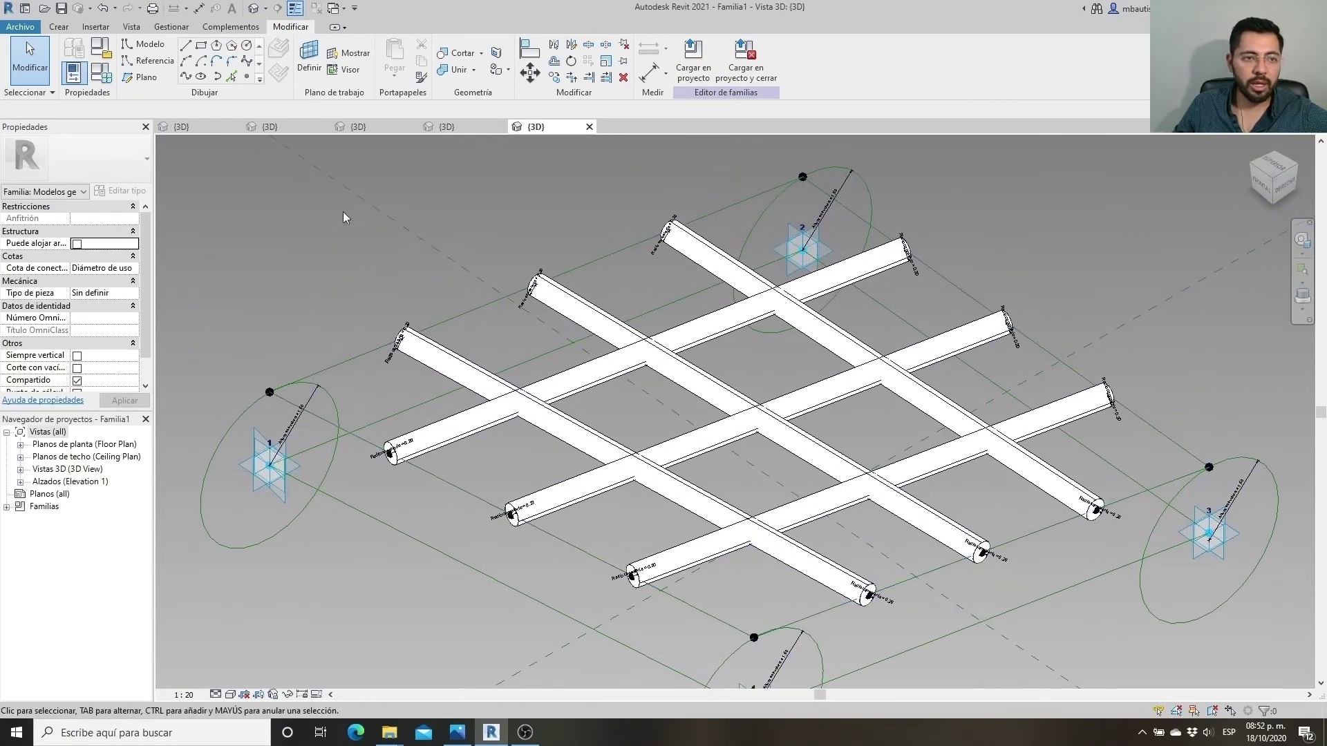
Set Radio cancelería to 0.1 and Altura estructura to 1.0 in Family Types
{"action": "left_click", "coordinate": [107, 82]}
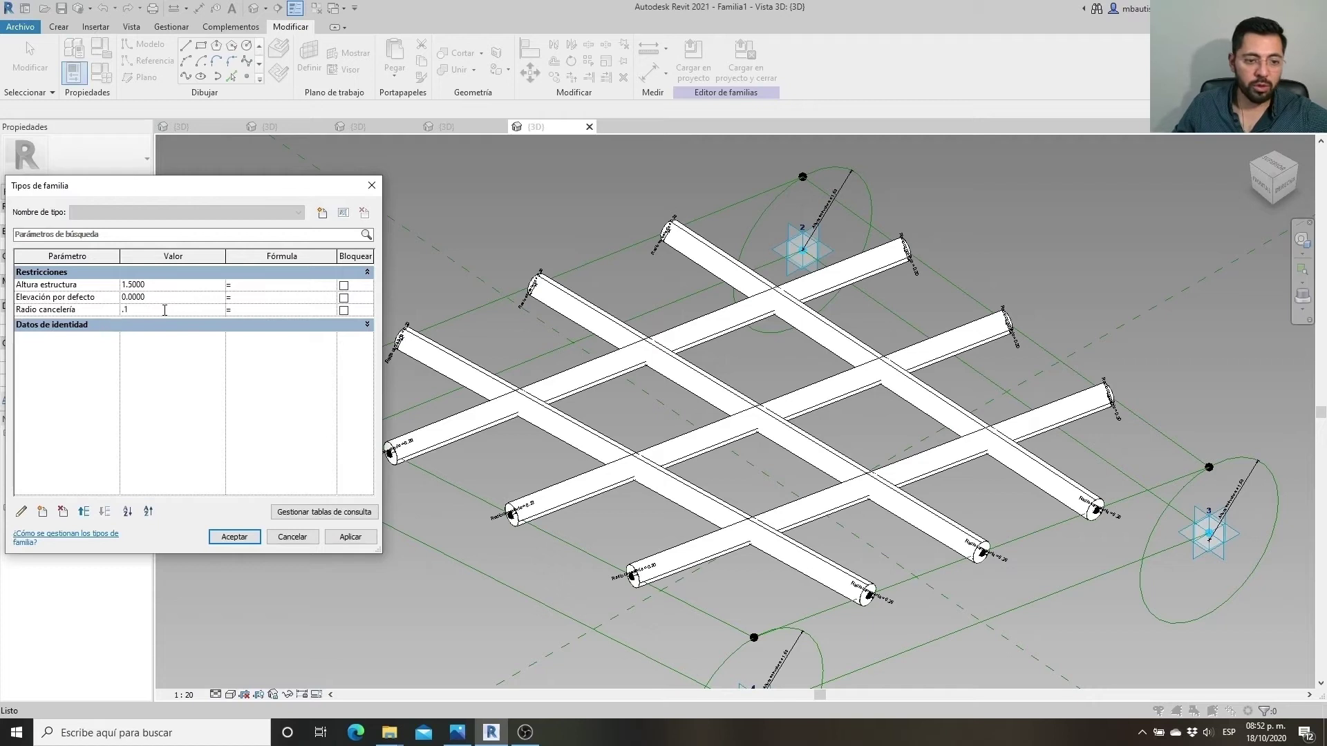
{"action": "left_click", "coordinate": [228, 537]}
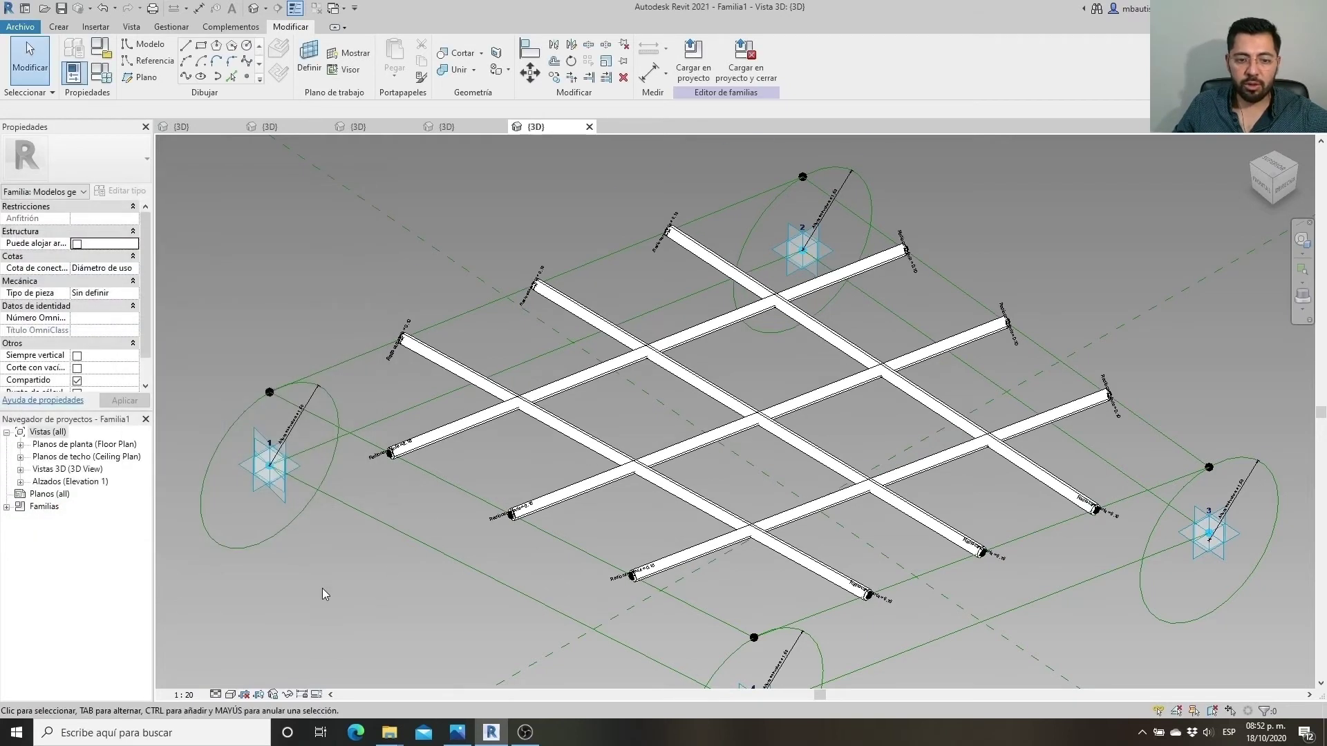
{"action": "left_click", "coordinate": [108, 81]}
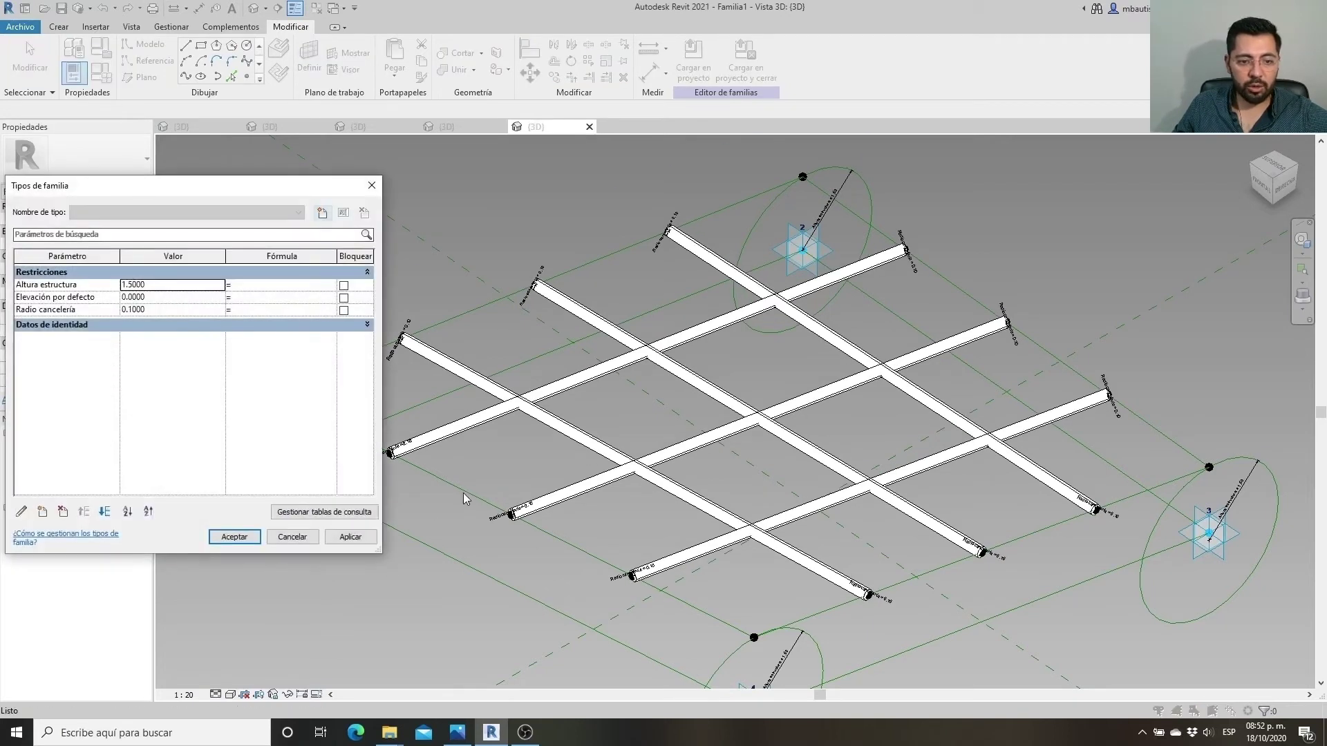
{"action": "left_click", "coordinate": [169, 289]}
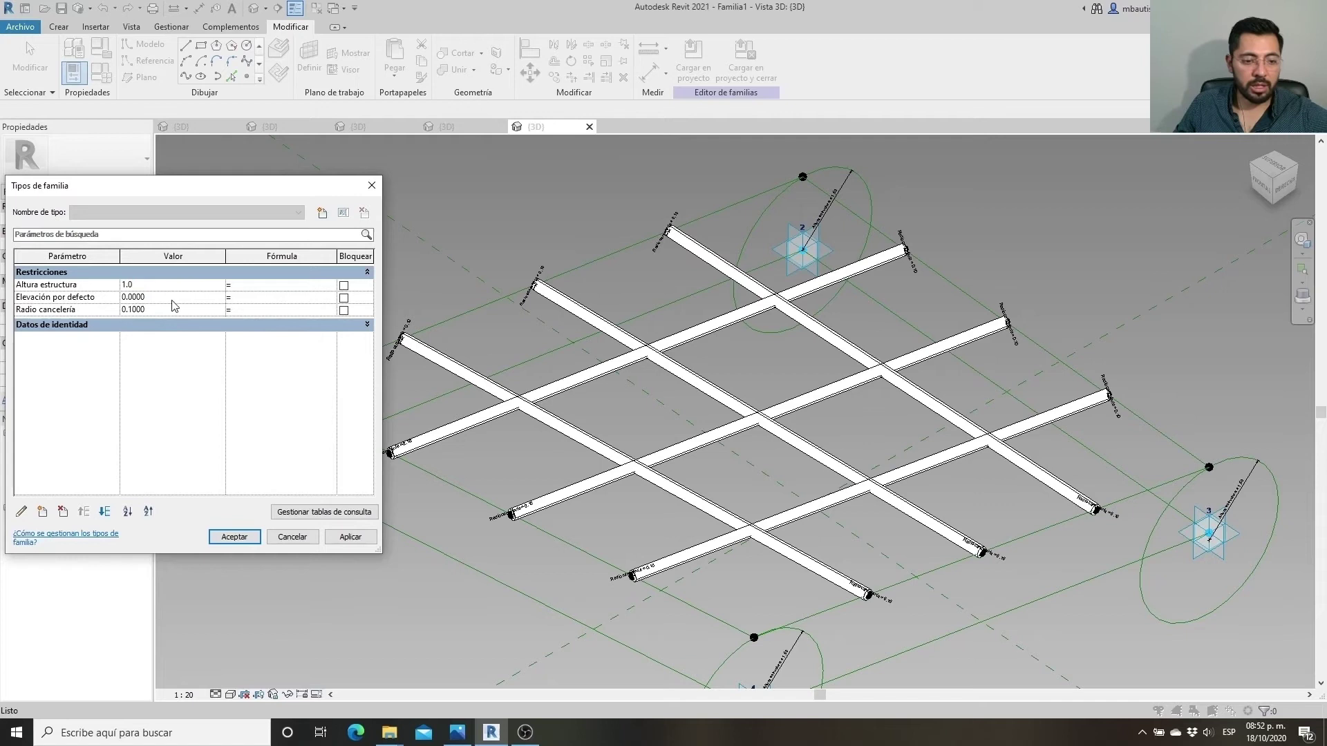
{"action": "left_click", "coordinate": [232, 537]}
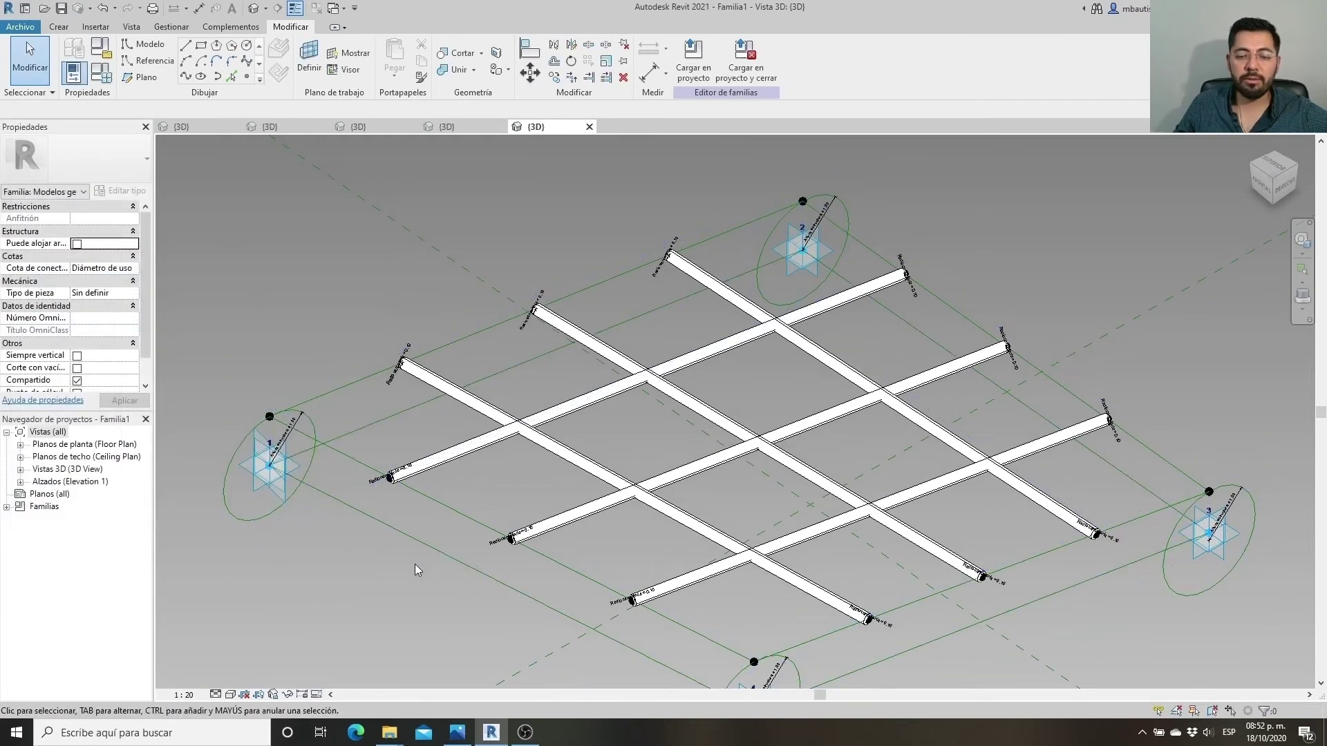
Bring up the Gherkin 3.jpg reference photo in Photos
{"action": "middle_click_drag", "start_coordinate": [415, 564], "coordinate": [459, 521]}
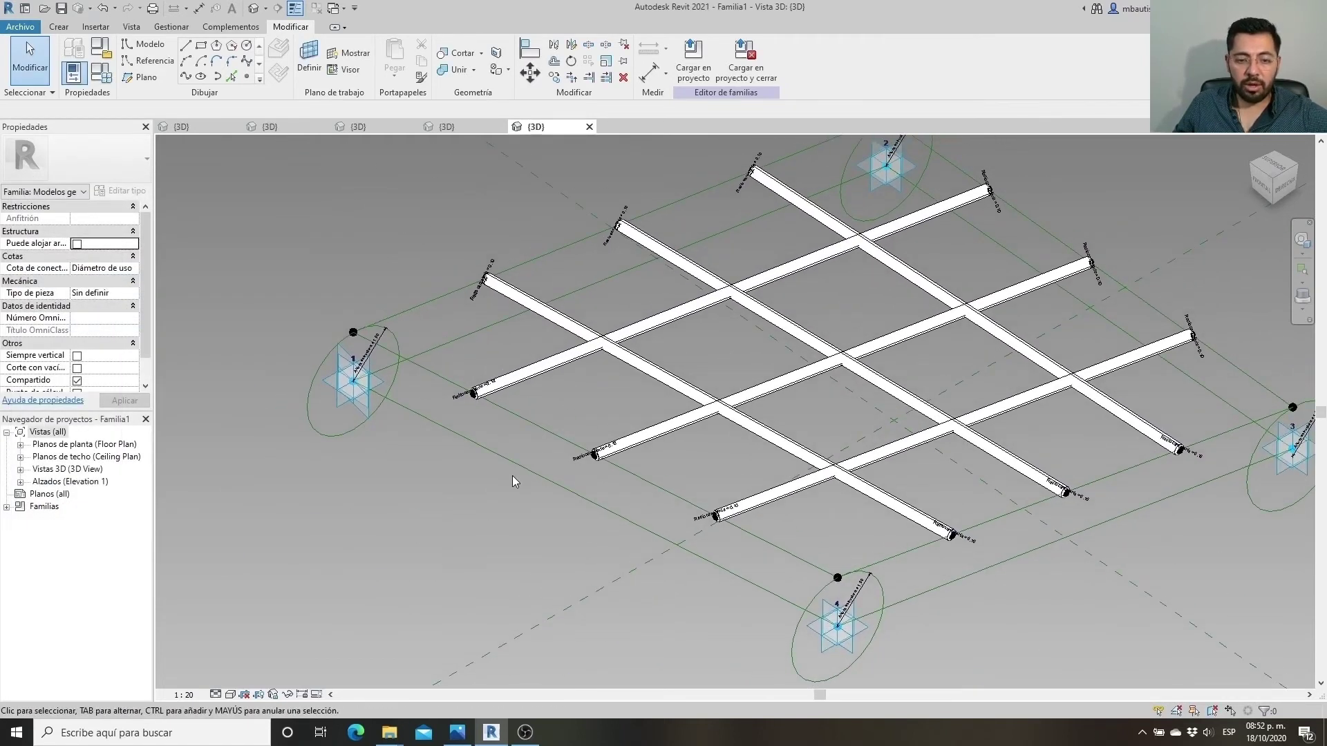
{"action": "key", "text": "Tab"}
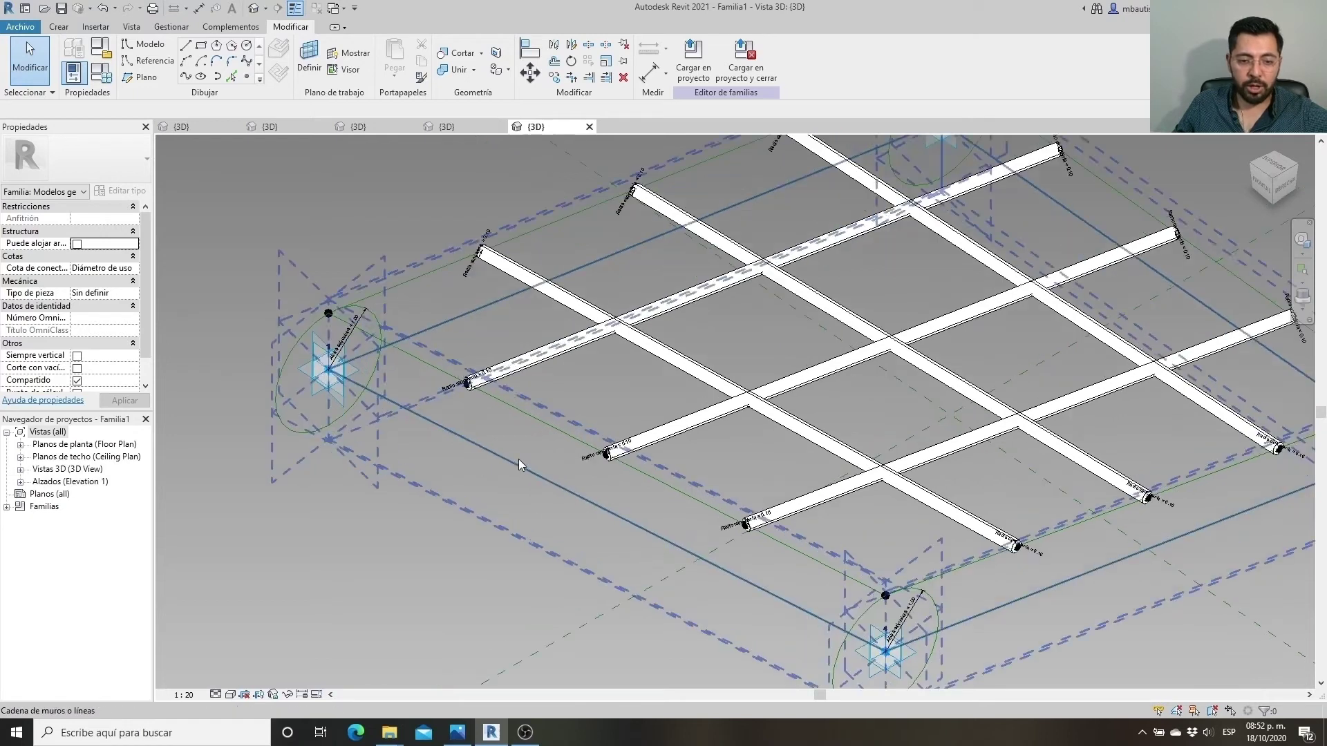
{"action": "left_click", "coordinate": [457, 732]}
{"action": "scroll", "coordinate": [673, 564], "scroll_direction": "up", "scroll_amount": 2}
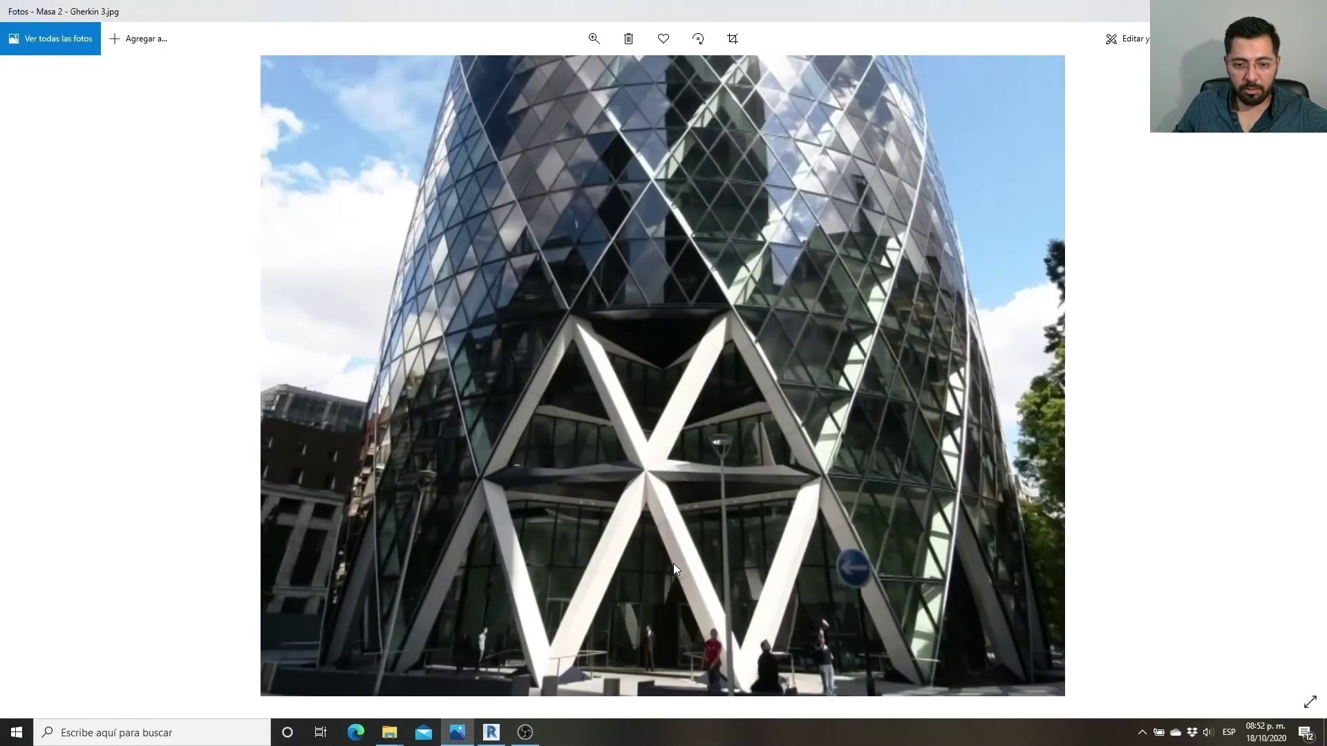
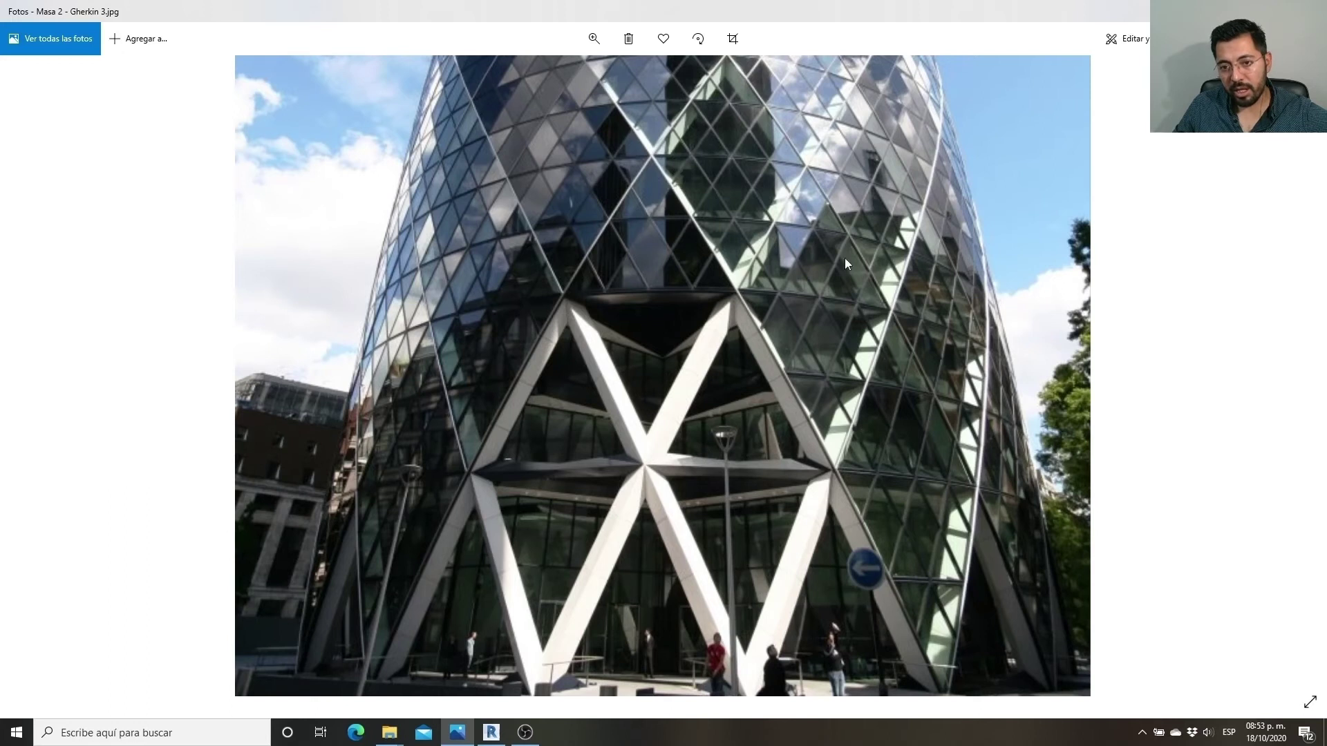
Switch from the Gherkin 3.jpg photo in Windows Photos back to the Revit family window
{"action": "key", "text": "alt+Tab"}
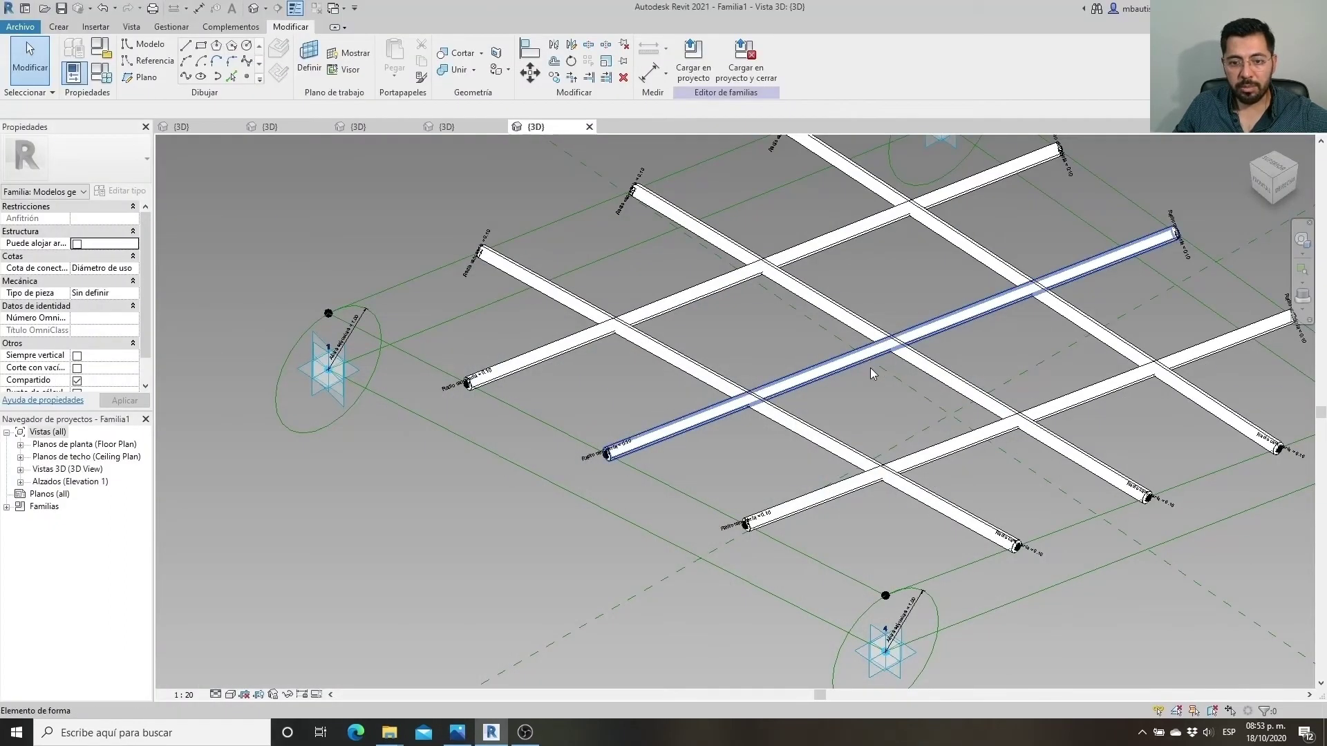
Place a reference point on the green edge line and draw a 0.2-radius reference circle there
{"action": "left_click", "coordinate": [247, 76]}
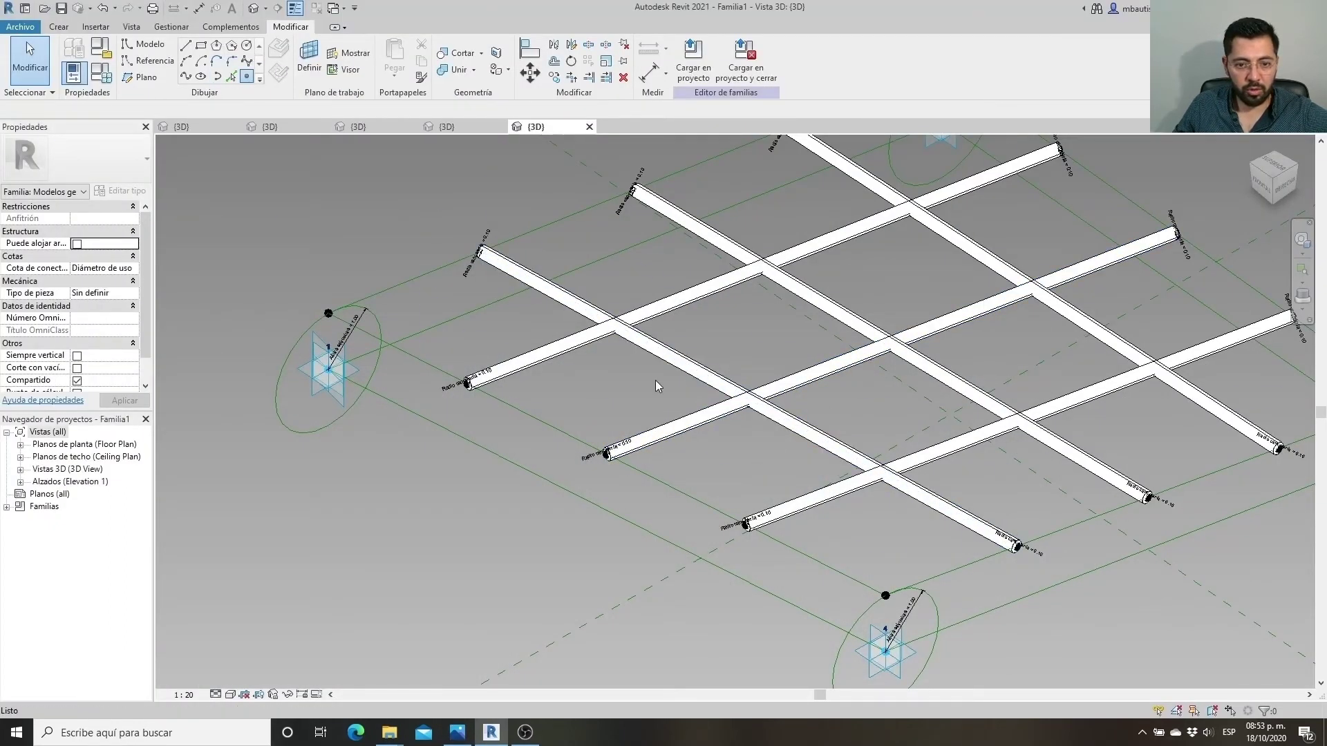
{"action": "left_click", "coordinate": [672, 488]}
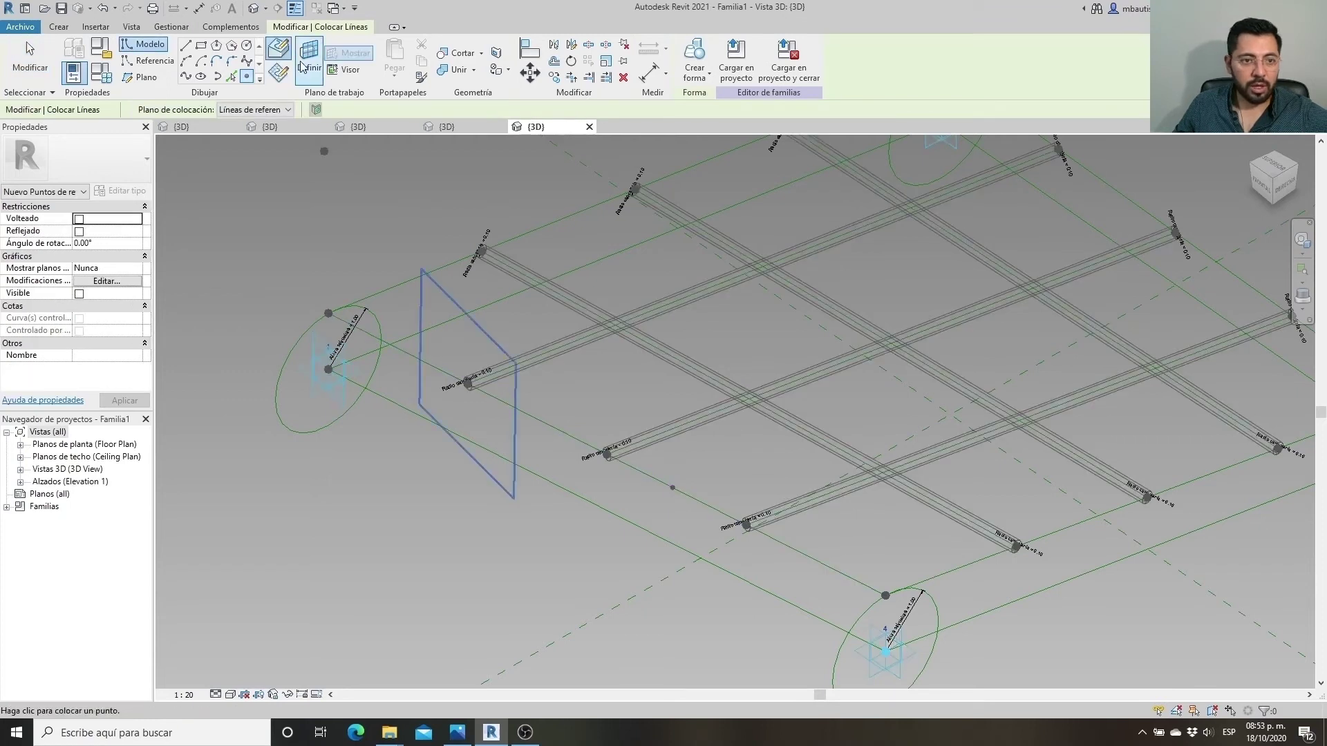
{"action": "key", "text": "Escape"}
{"action": "key", "text": "Escape"}
{"action": "left_click", "coordinate": [247, 76]}
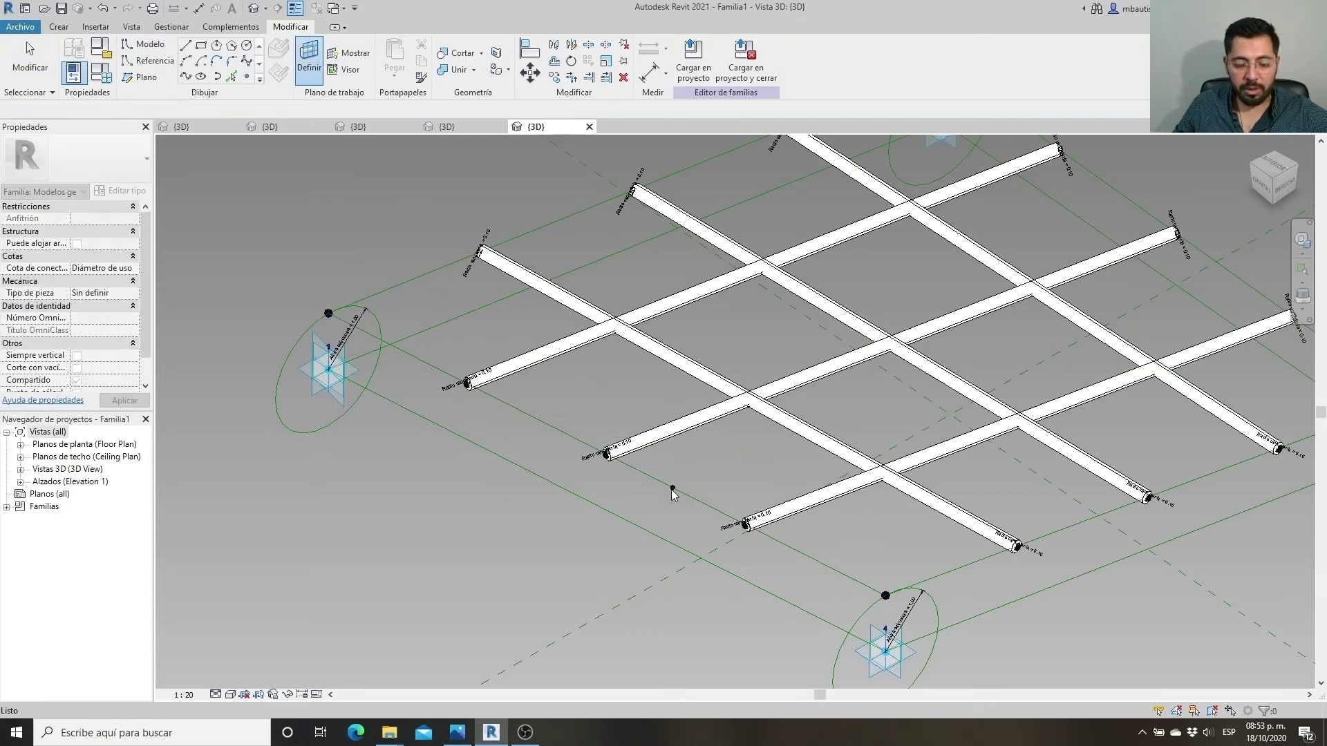
{"action": "left_click", "coordinate": [162, 65]}
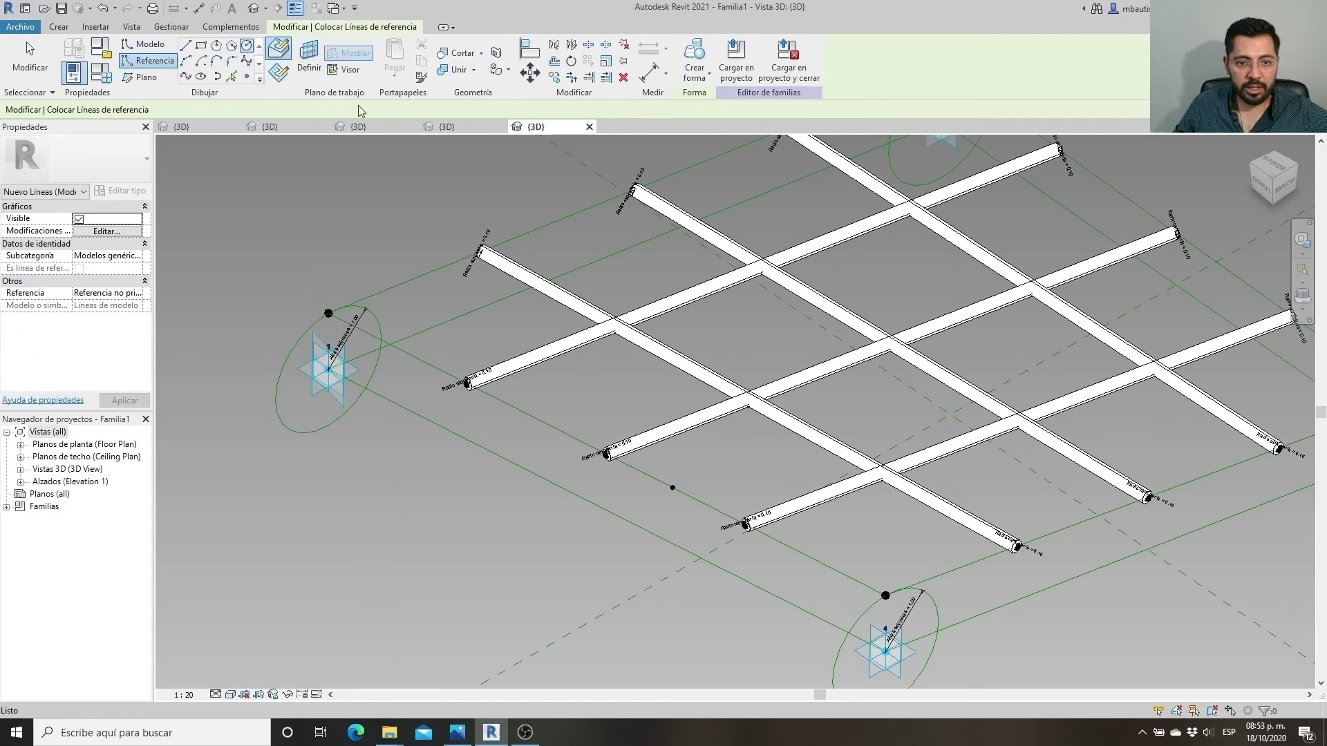
{"action": "type", "text": "0.2"}
{"action": "key", "text": "Return"}
{"action": "key", "text": "Escape"}
{"action": "key", "text": "Escape"}
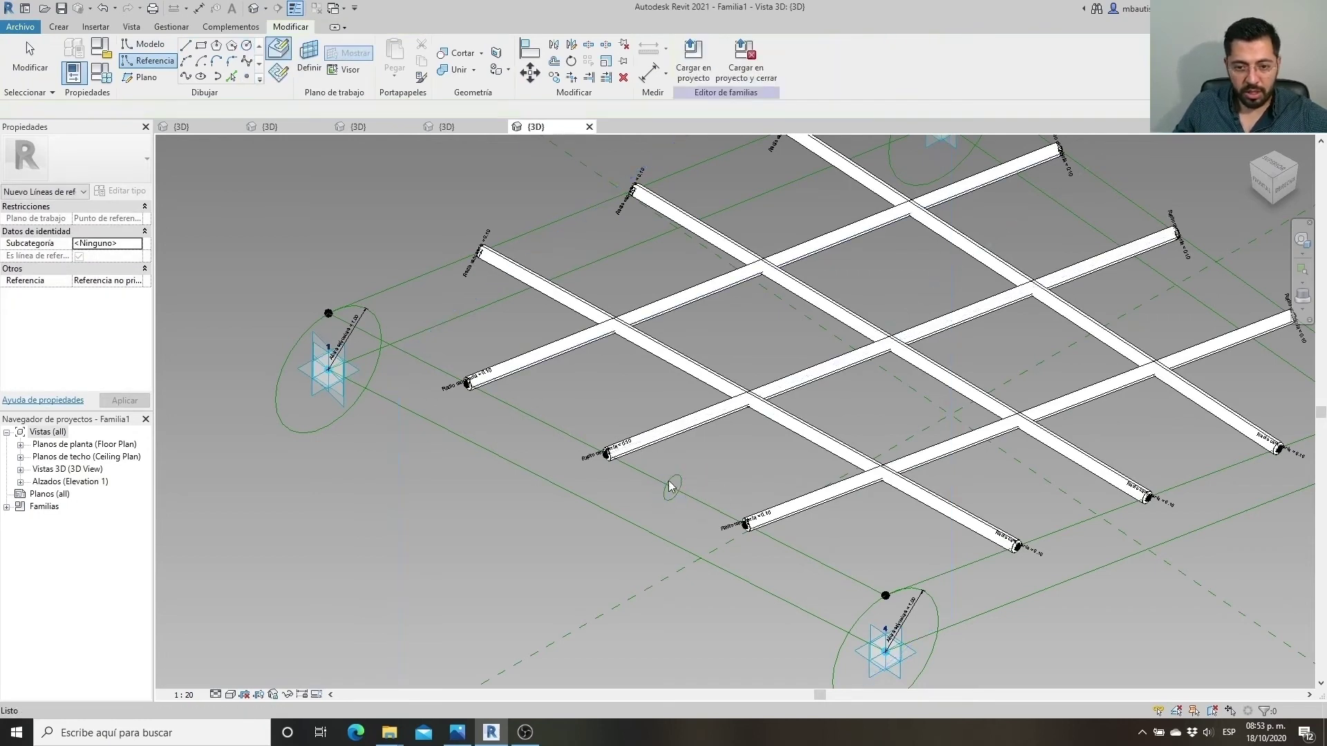
Make the circle's radius dimension permanent and label it Radio cancelería
{"action": "scroll", "coordinate": [694, 478], "scroll_direction": "up", "scroll_amount": 4}
{"action": "left_click", "coordinate": [689, 472]}
{"action": "scroll", "coordinate": [679, 520], "scroll_direction": "up", "scroll_amount": 2}
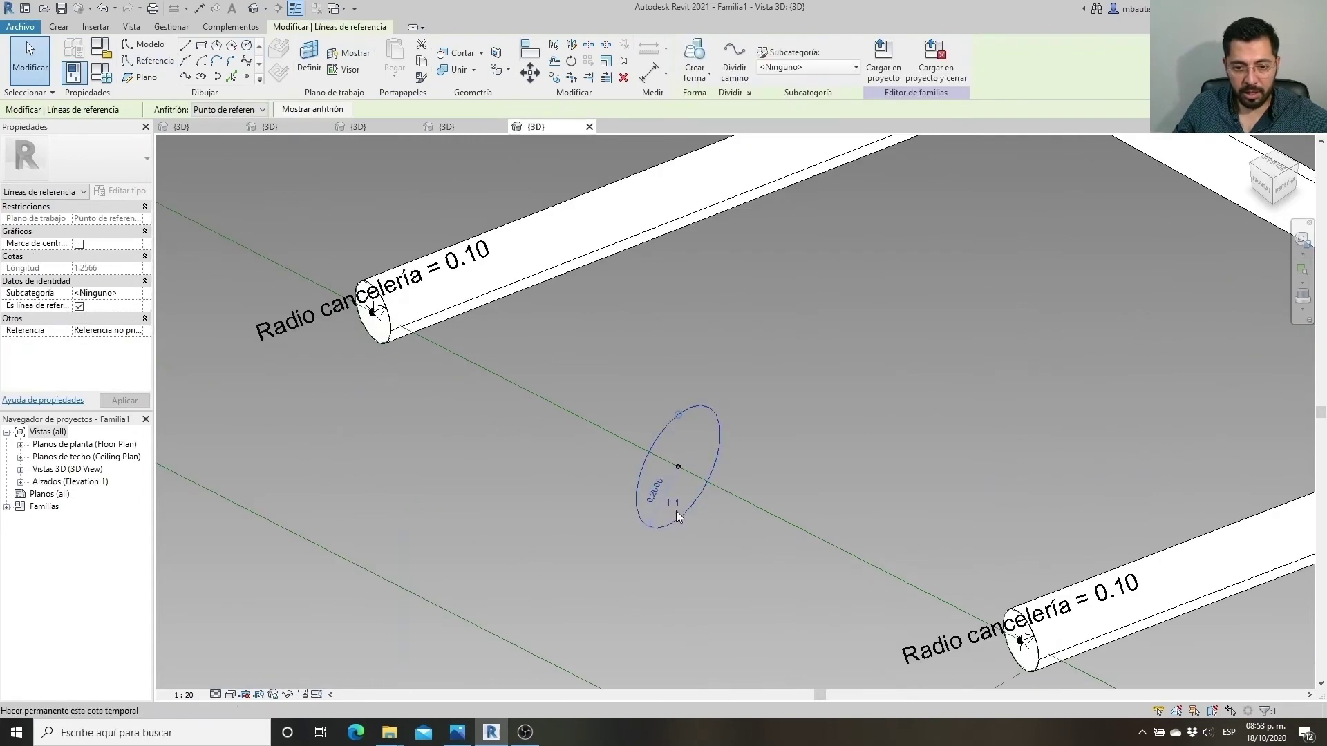
{"action": "left_click", "coordinate": [674, 503]}
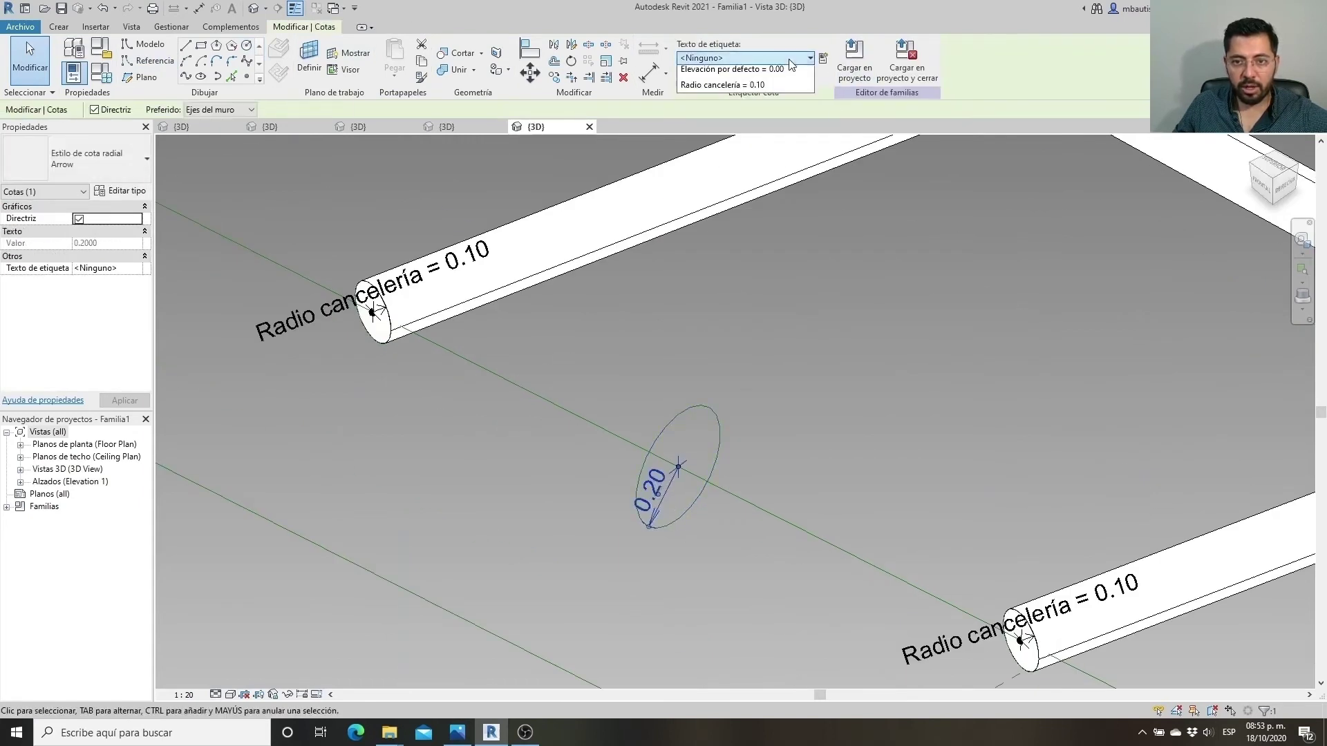
{"action": "left_click", "coordinate": [777, 58]}
{"action": "left_click", "coordinate": [723, 137]}
{"action": "scroll", "coordinate": [809, 330], "scroll_direction": "down", "scroll_amount": 2}
{"action": "left_click", "coordinate": [809, 329]}
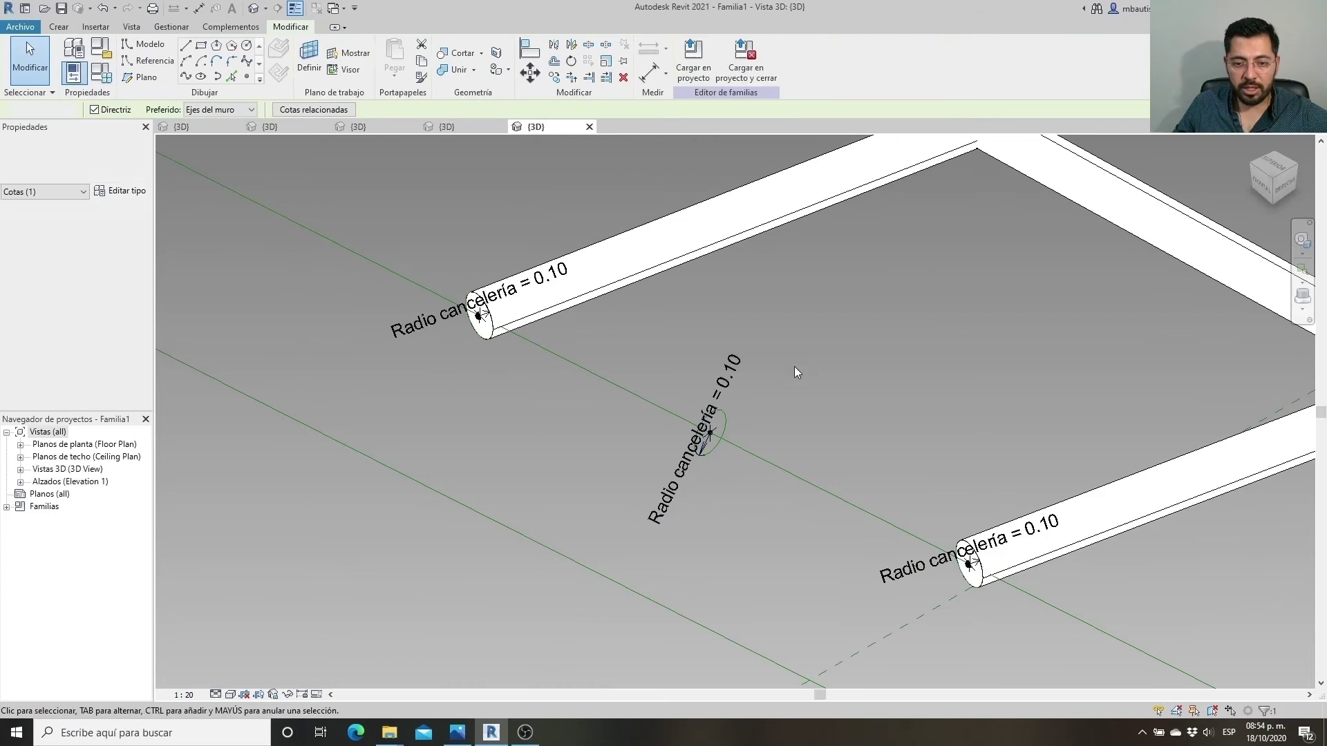
Sweep the circle profile along the perimeter reference lines as a solid frame form
{"action": "left_click", "coordinate": [729, 418]}
{"action": "scroll", "coordinate": [730, 418], "scroll_direction": "down", "scroll_amount": 1}
{"action": "scroll", "coordinate": [730, 417], "scroll_direction": "down", "scroll_amount": 3}
{"action": "middle_click_drag", "start_coordinate": [729, 418], "coordinate": [673, 512]}
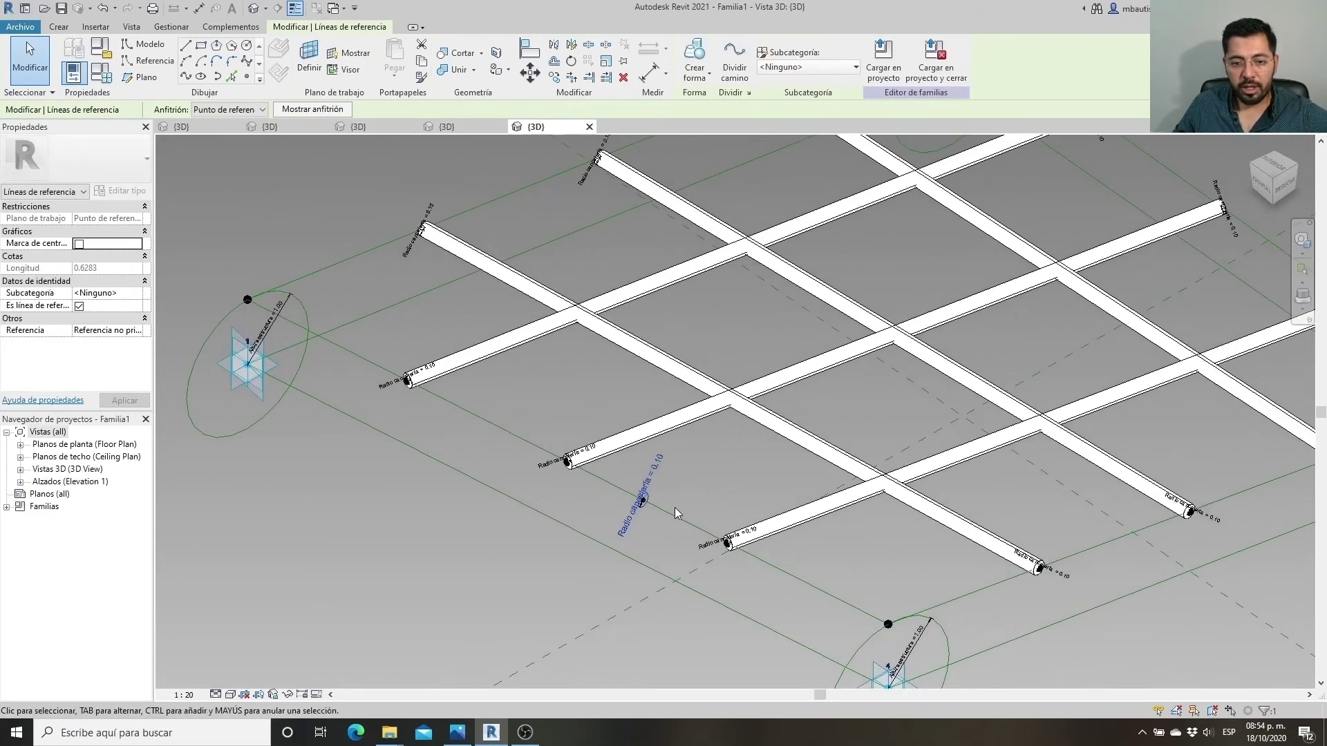
{"action": "left_click", "coordinate": [673, 511], "text": "ctrl"}
{"action": "left_click", "coordinate": [695, 72]}
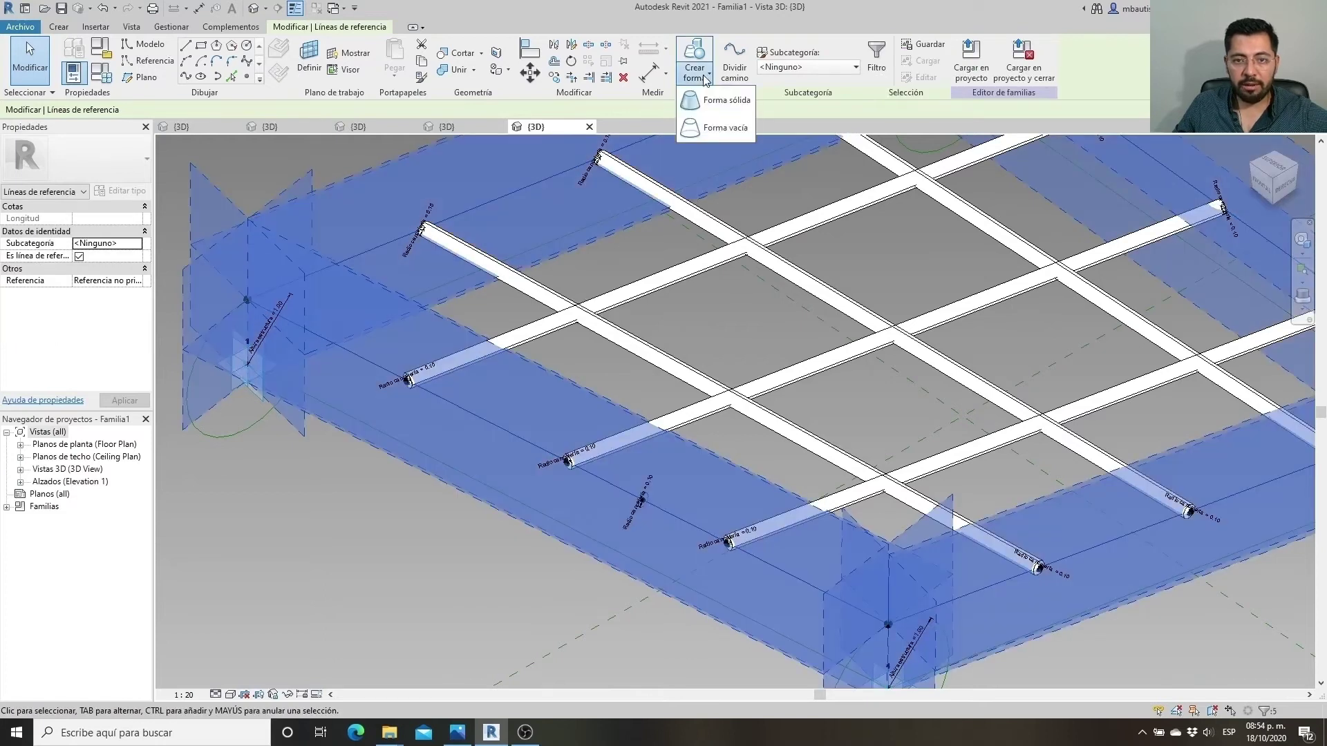
{"action": "left_click", "coordinate": [717, 104]}
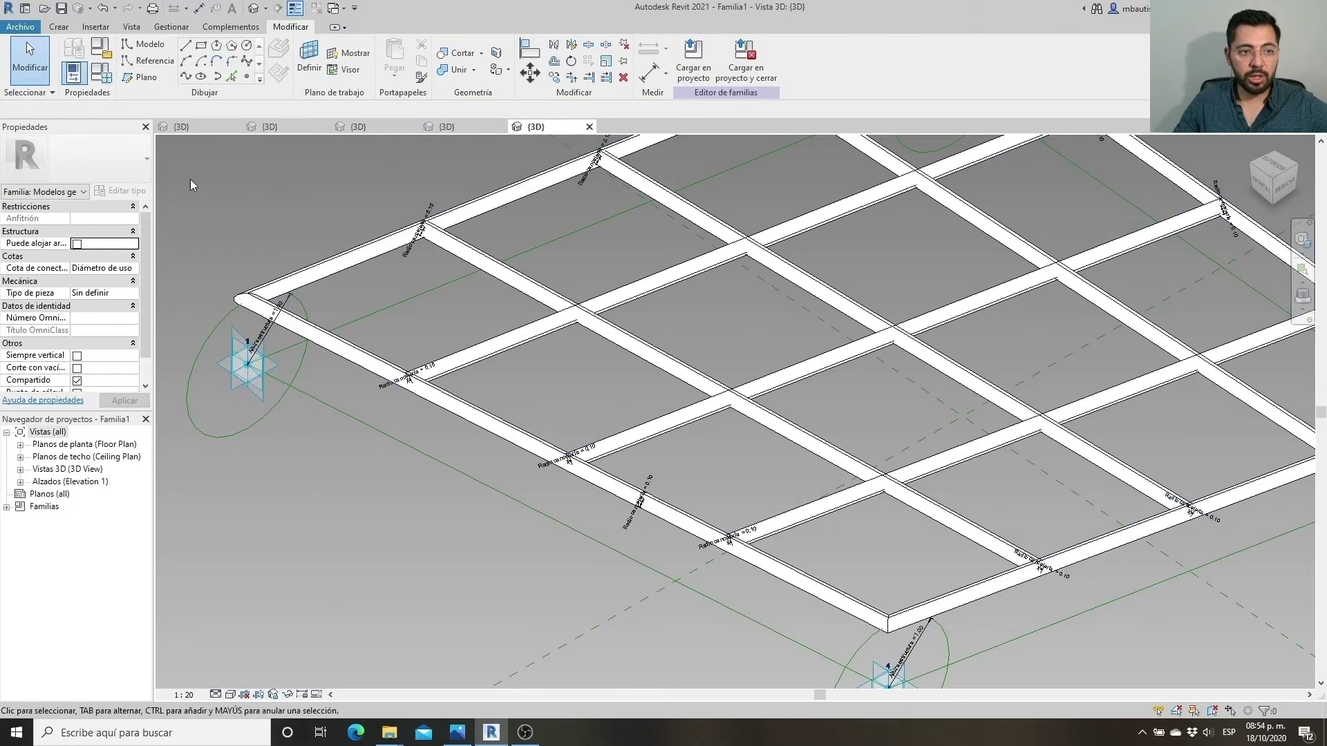
Change Radio cancelería from 0.10 to 0.05 in Family Types
{"action": "left_click", "coordinate": [97, 69]}
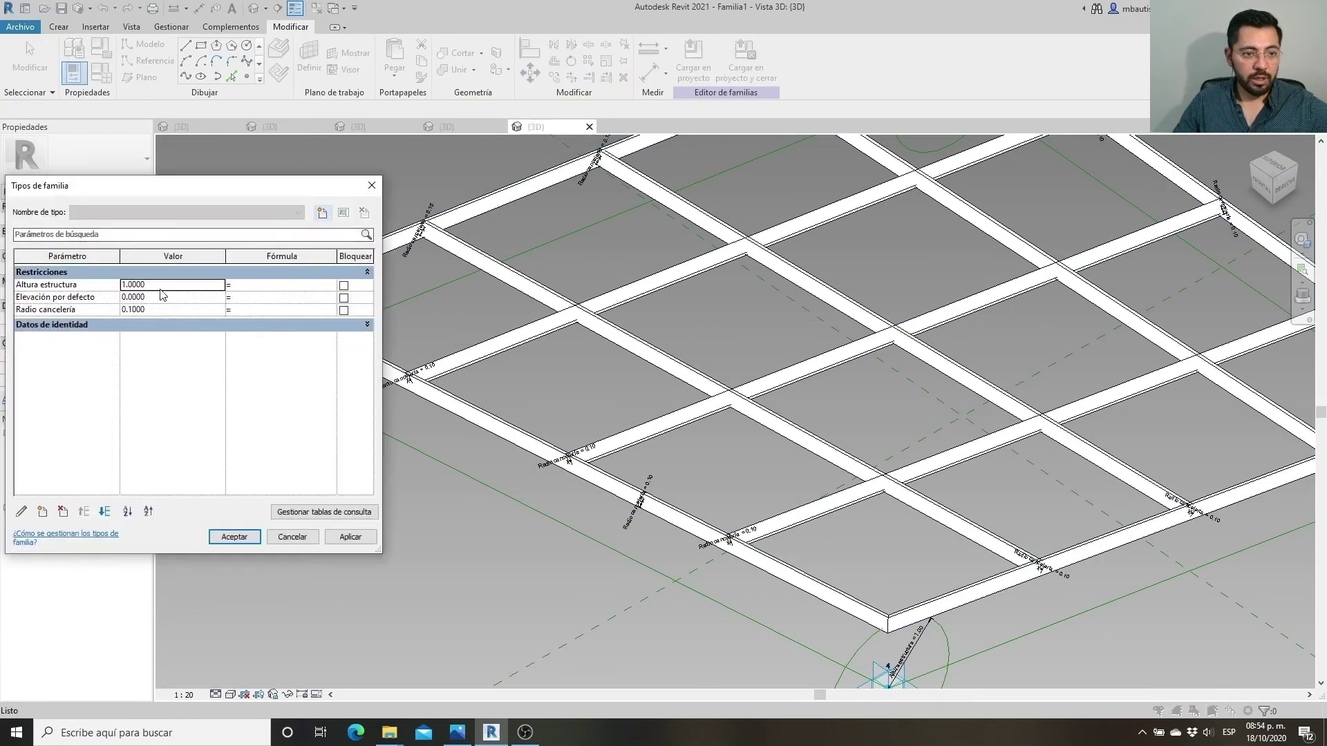
{"action": "left_click", "coordinate": [153, 312]}
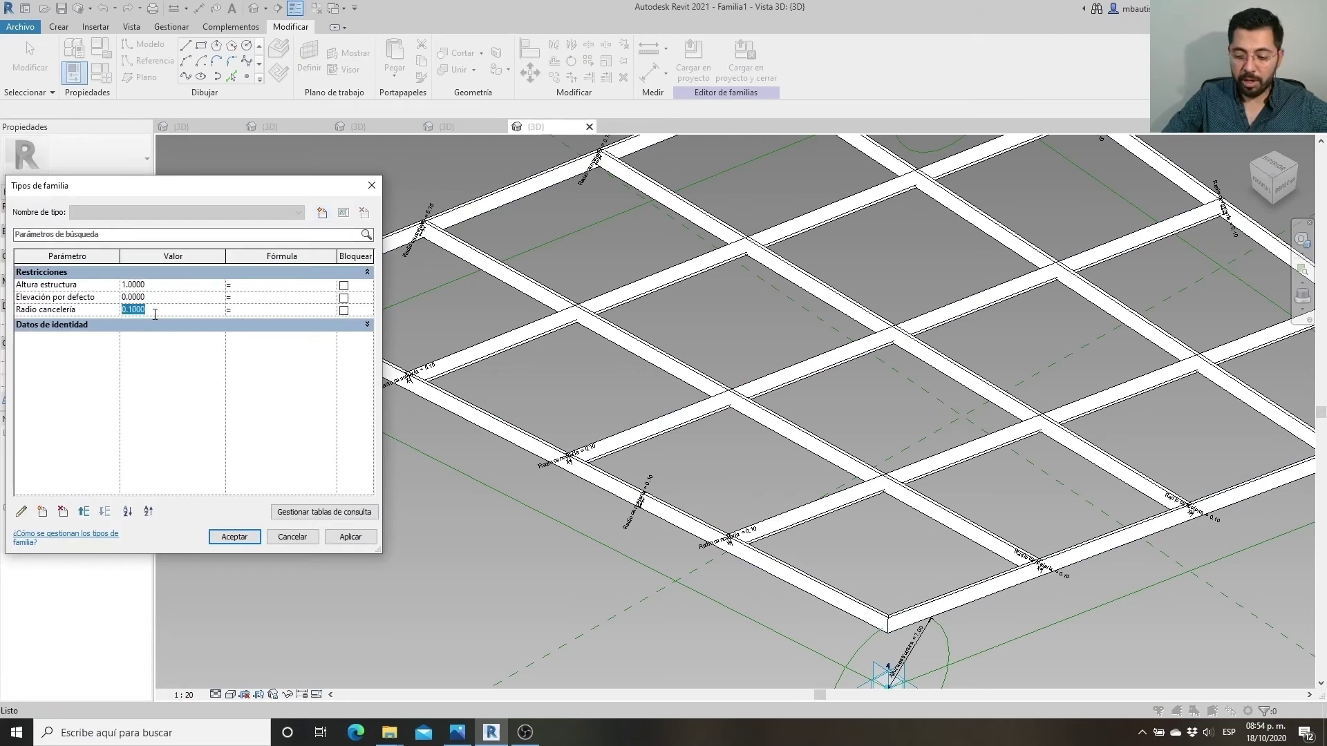
{"action": "type", "text": "5"}
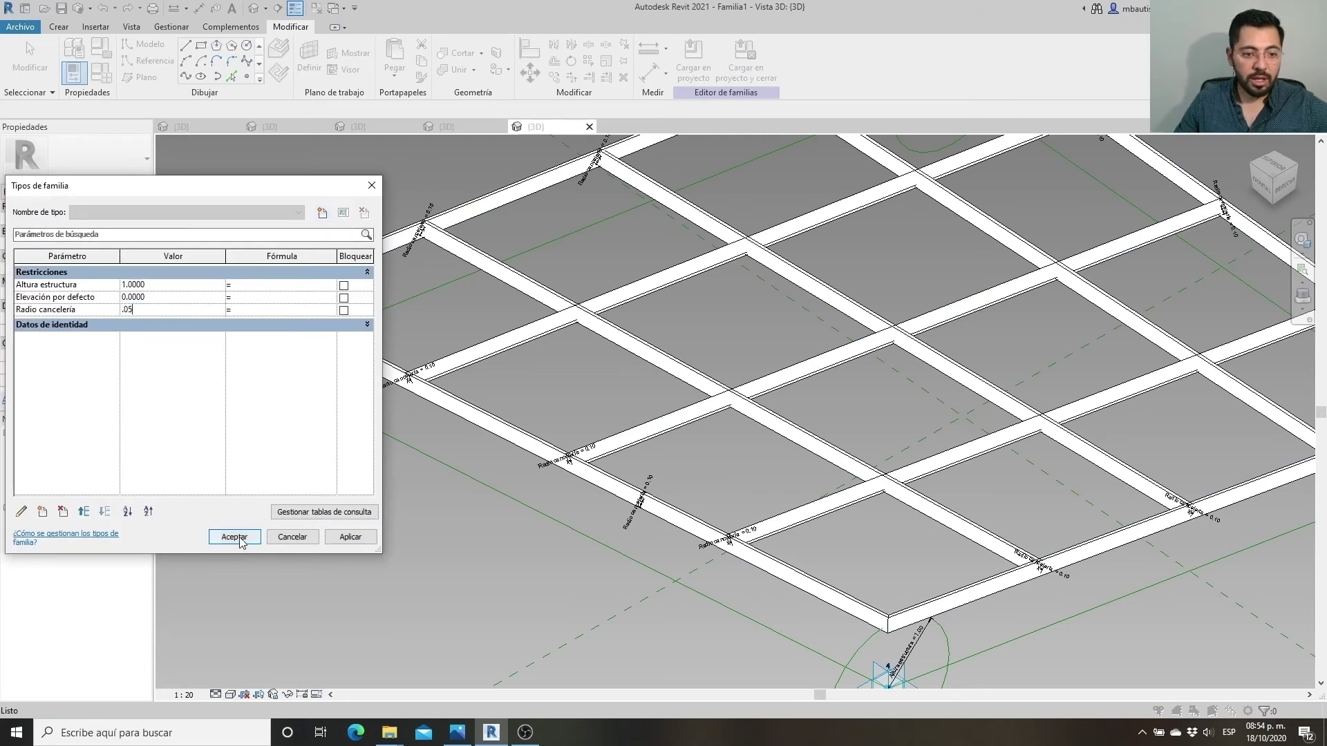
{"action": "left_click", "coordinate": [235, 537]}
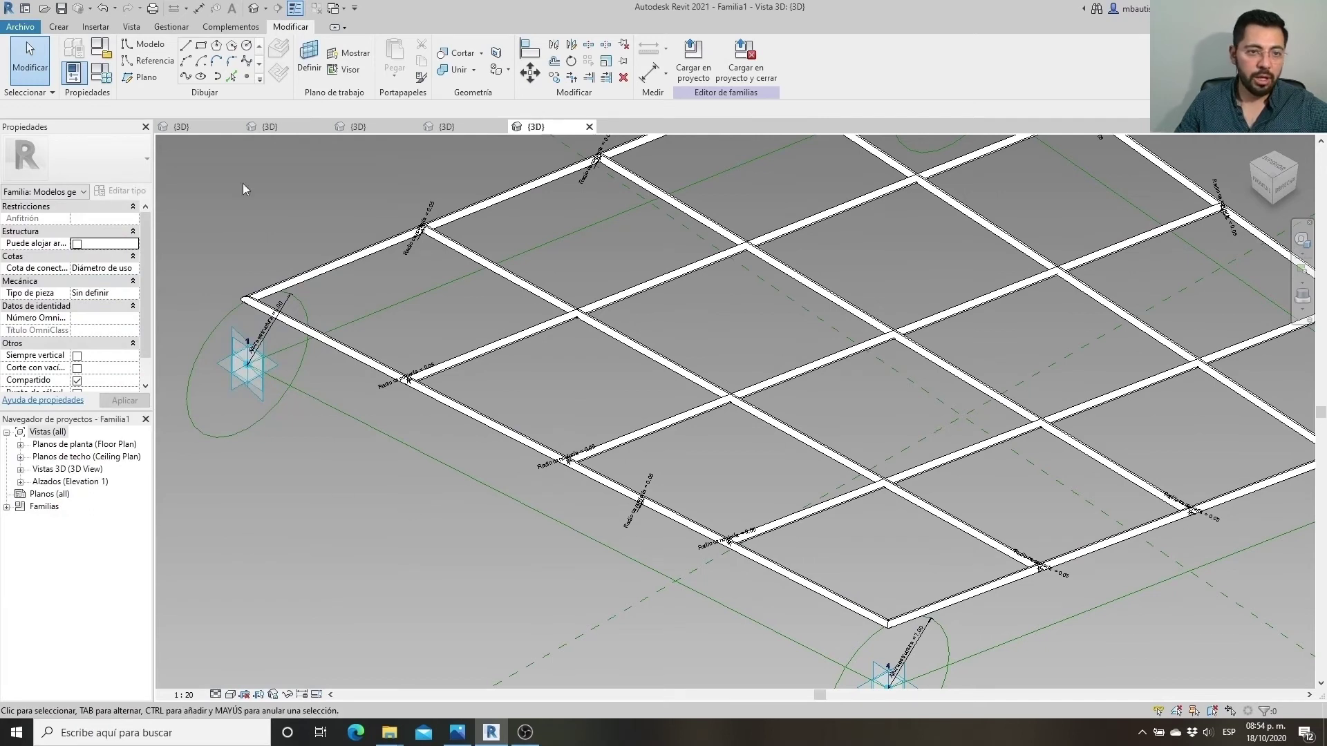
Place a reference point on the green line and draw a radius-1 reference circle on its plane
{"action": "left_click", "coordinate": [247, 77]}
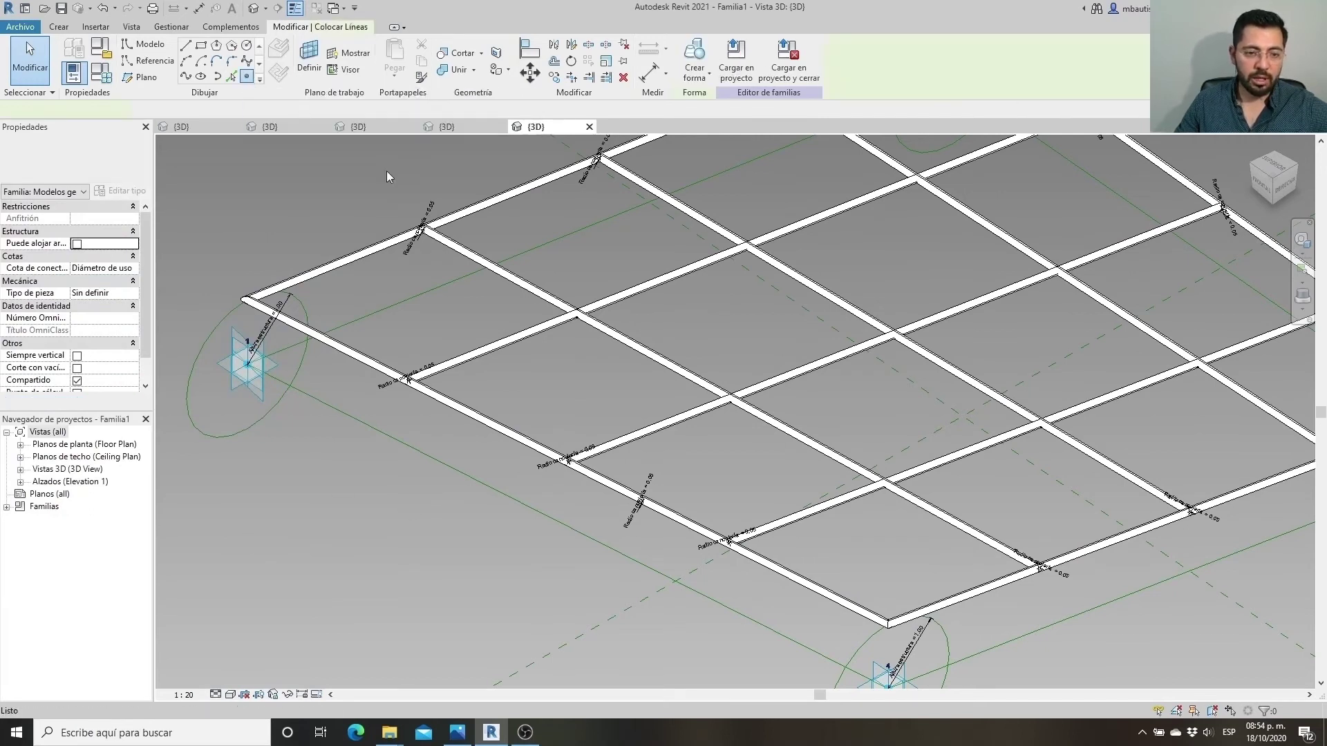
{"action": "left_click", "coordinate": [460, 472]}
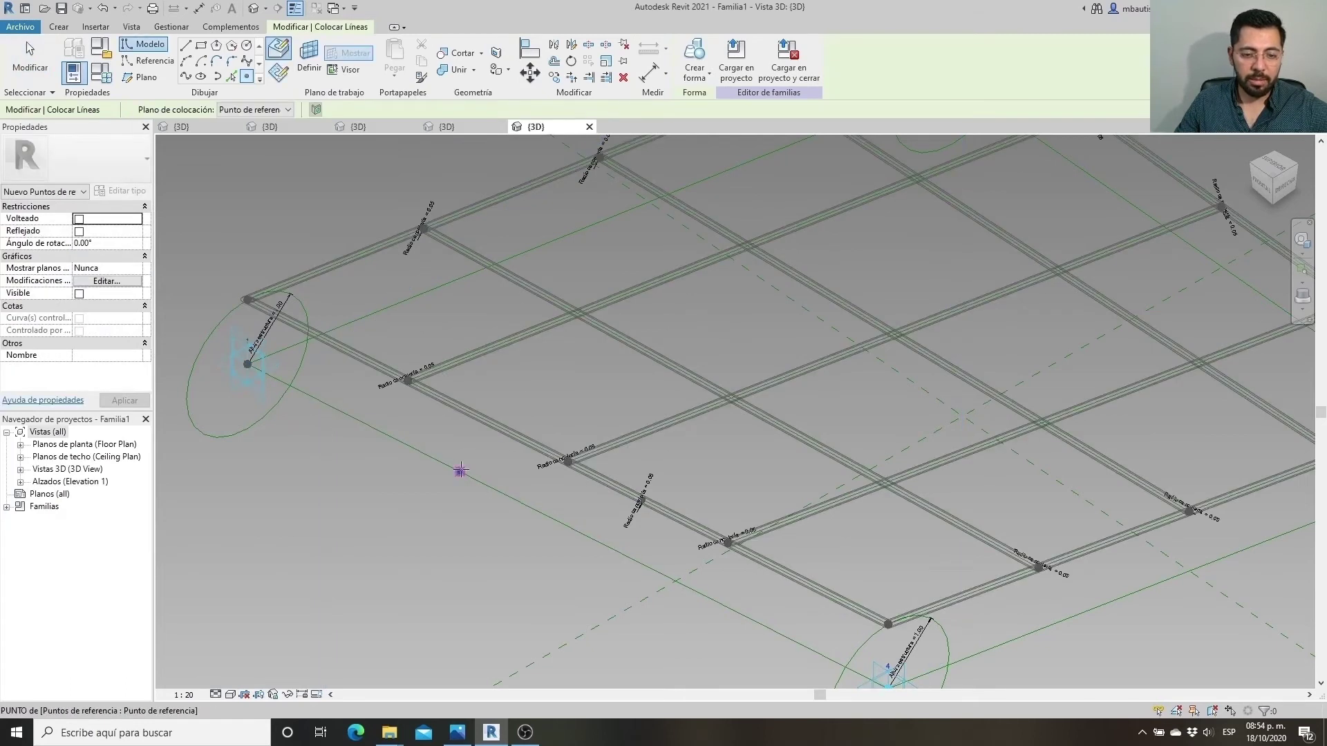
{"action": "left_click", "coordinate": [152, 60]}
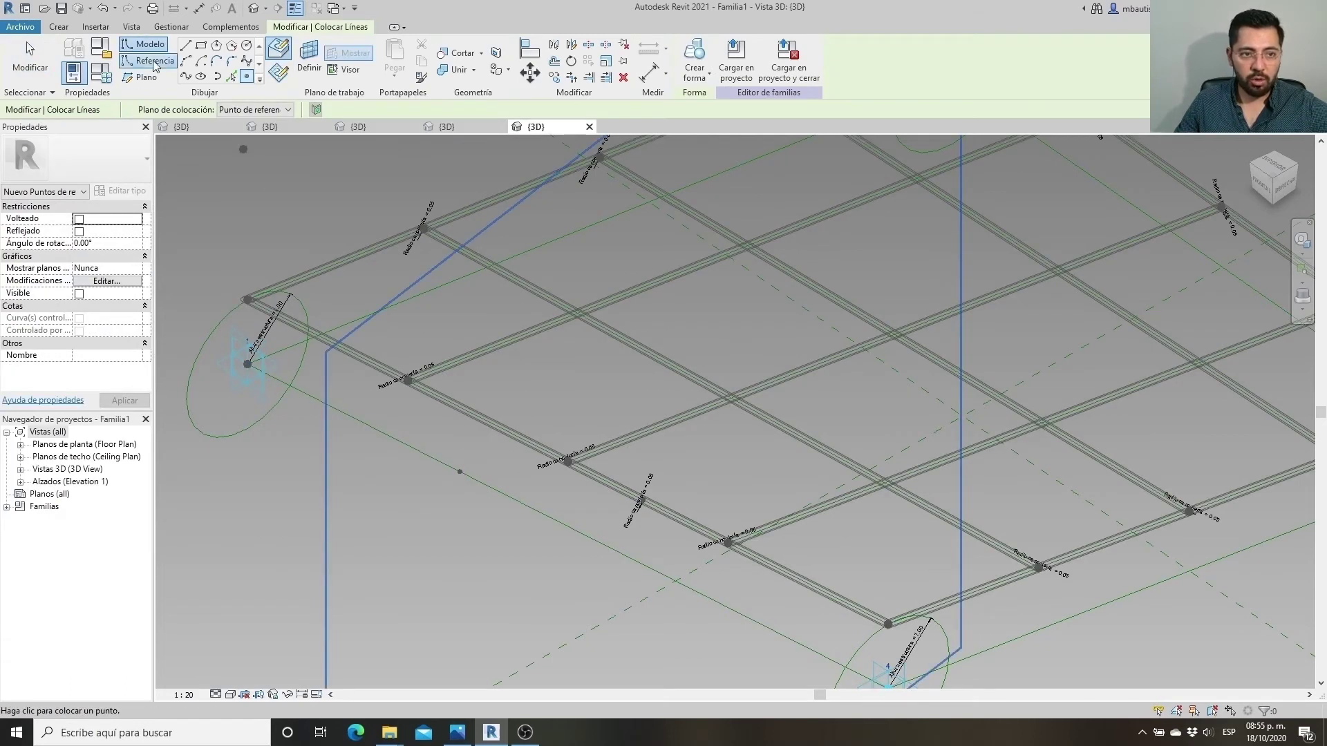
{"action": "left_click", "coordinate": [247, 46]}
{"action": "left_click", "coordinate": [309, 67]}
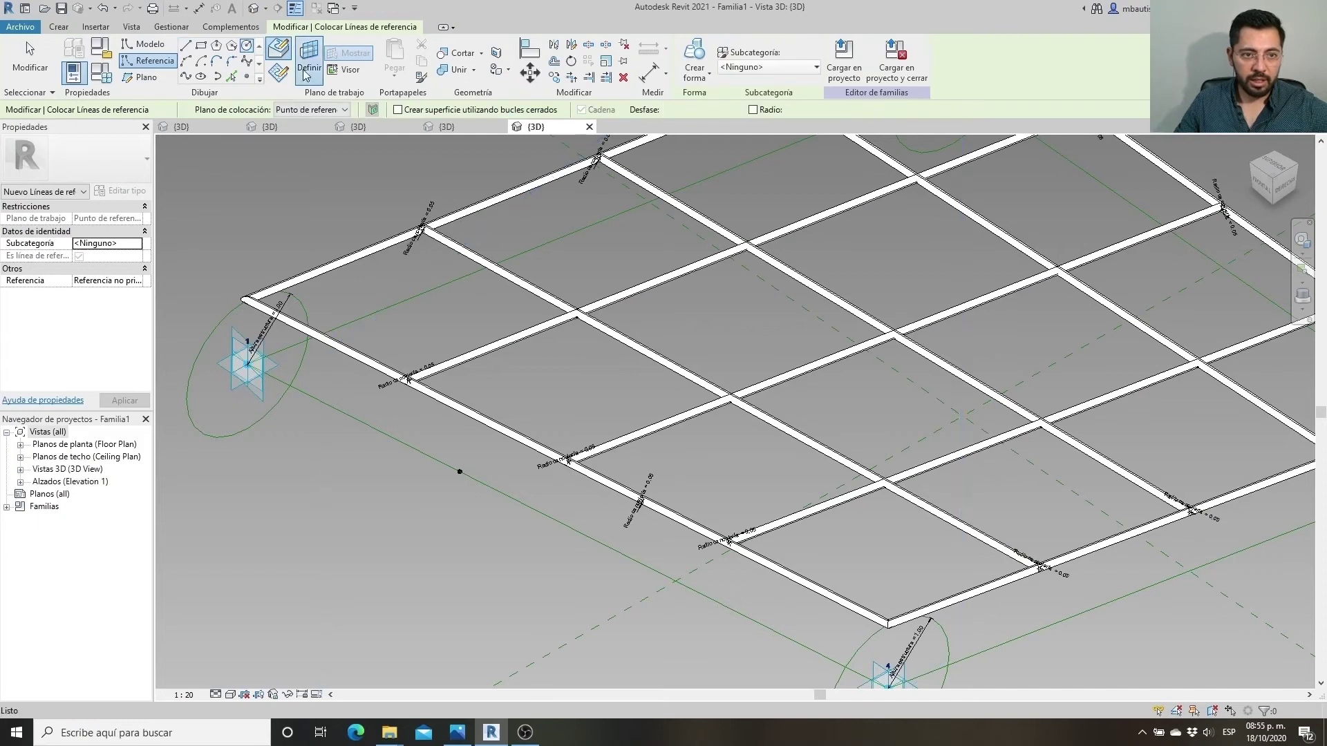
{"action": "left_click", "coordinate": [458, 471]}
{"action": "left_click", "coordinate": [460, 472]}
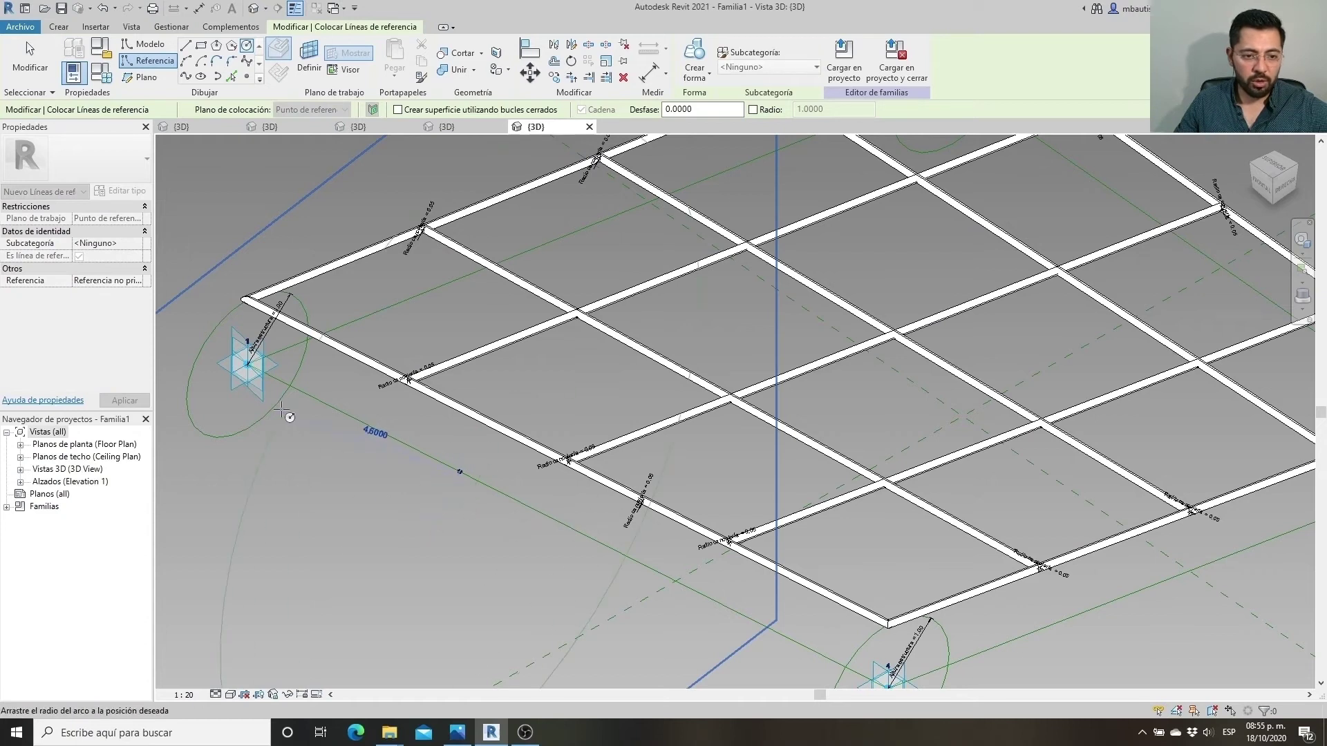
{"action": "type", "text": "1"}
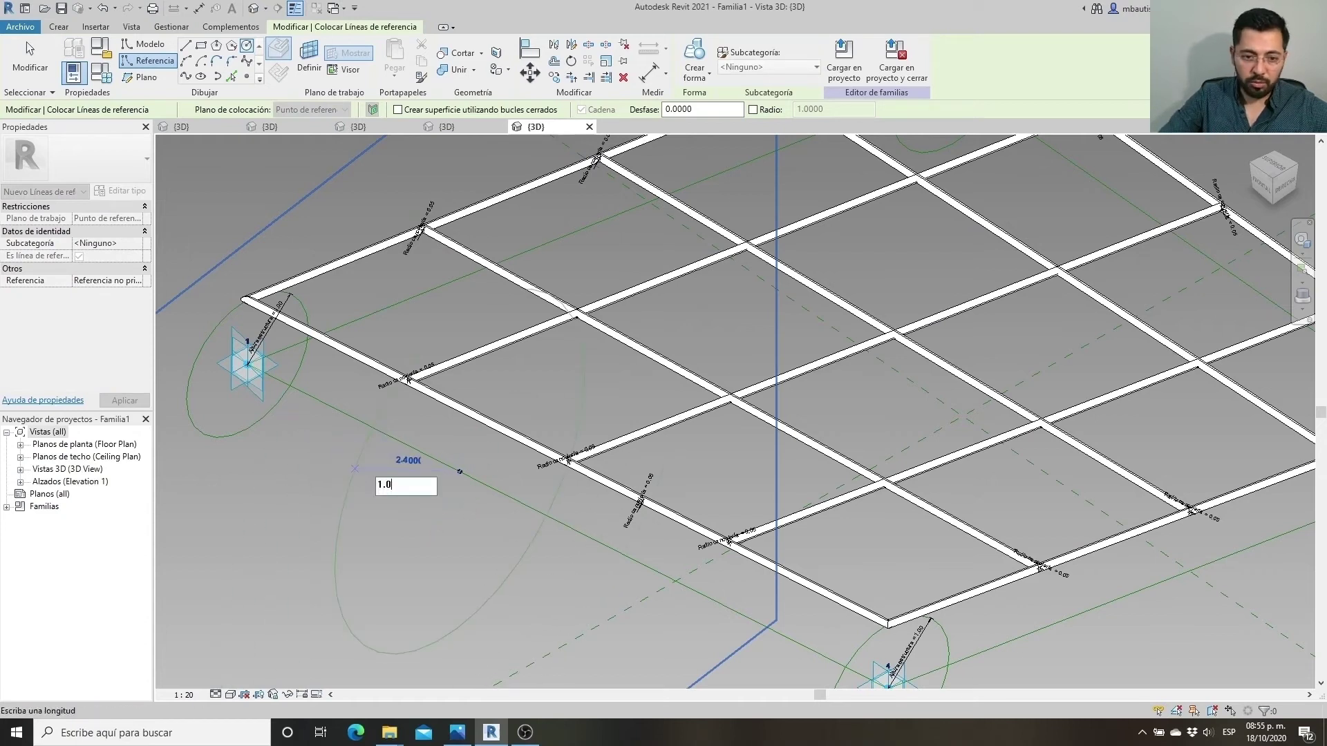
{"action": "key", "text": "Return"}
{"action": "key", "text": "Escape"}
{"action": "key", "text": "Escape"}
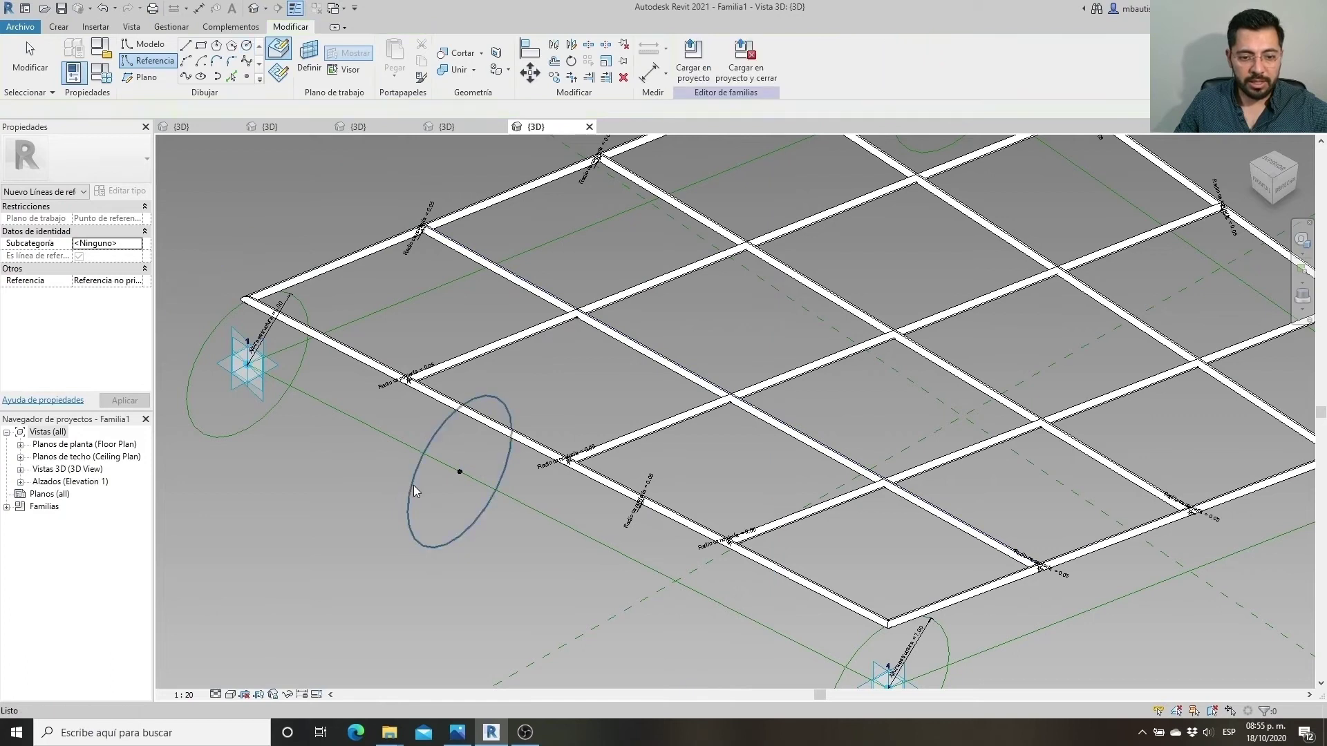
Make the new circle's radius dimension permanent and label it Altura estructura
{"action": "left_click", "coordinate": [413, 485]}
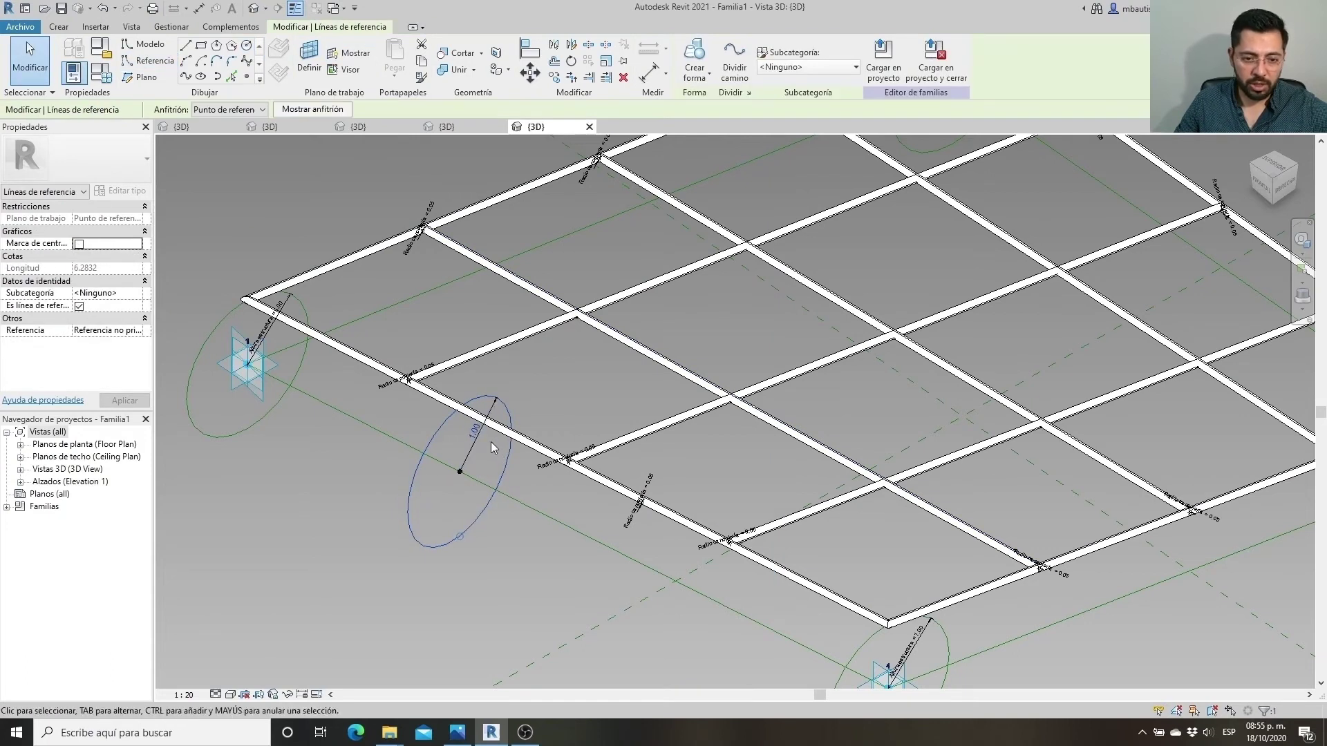
{"action": "left_click", "coordinate": [471, 454]}
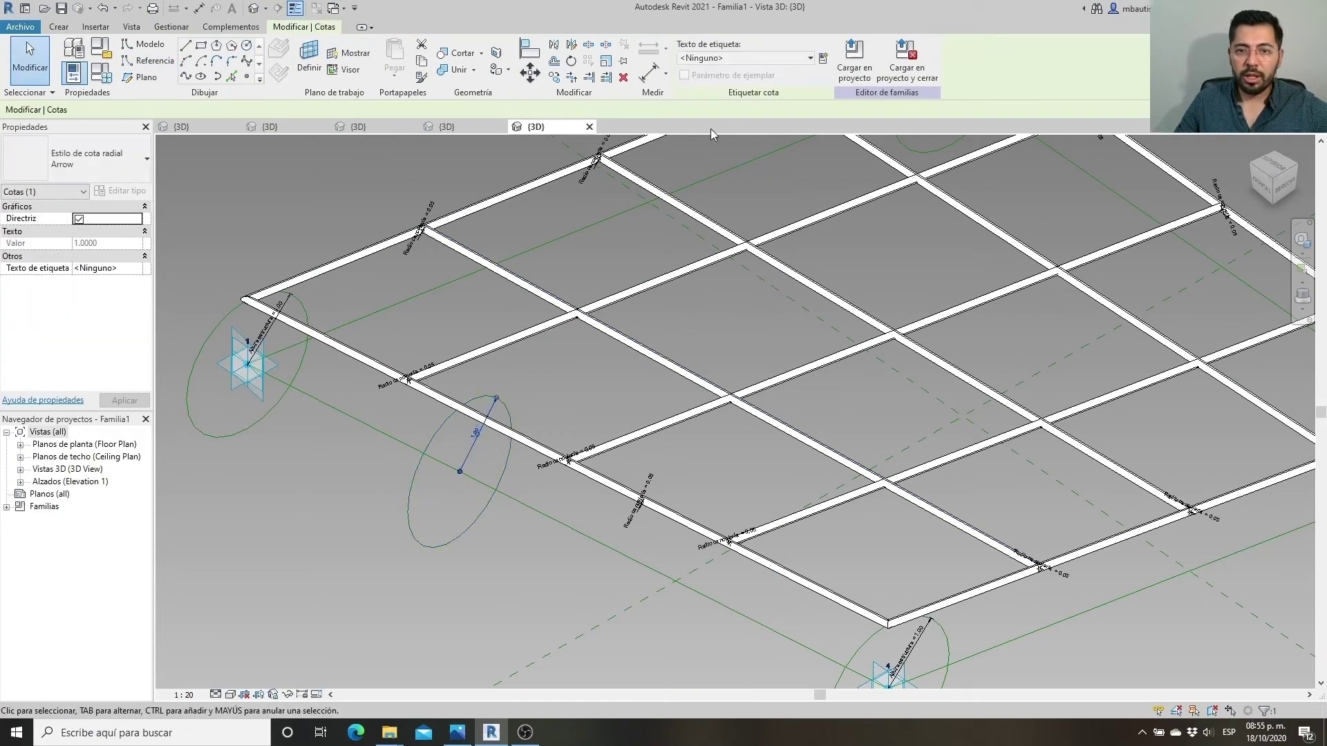
{"action": "left_click", "coordinate": [758, 58]}
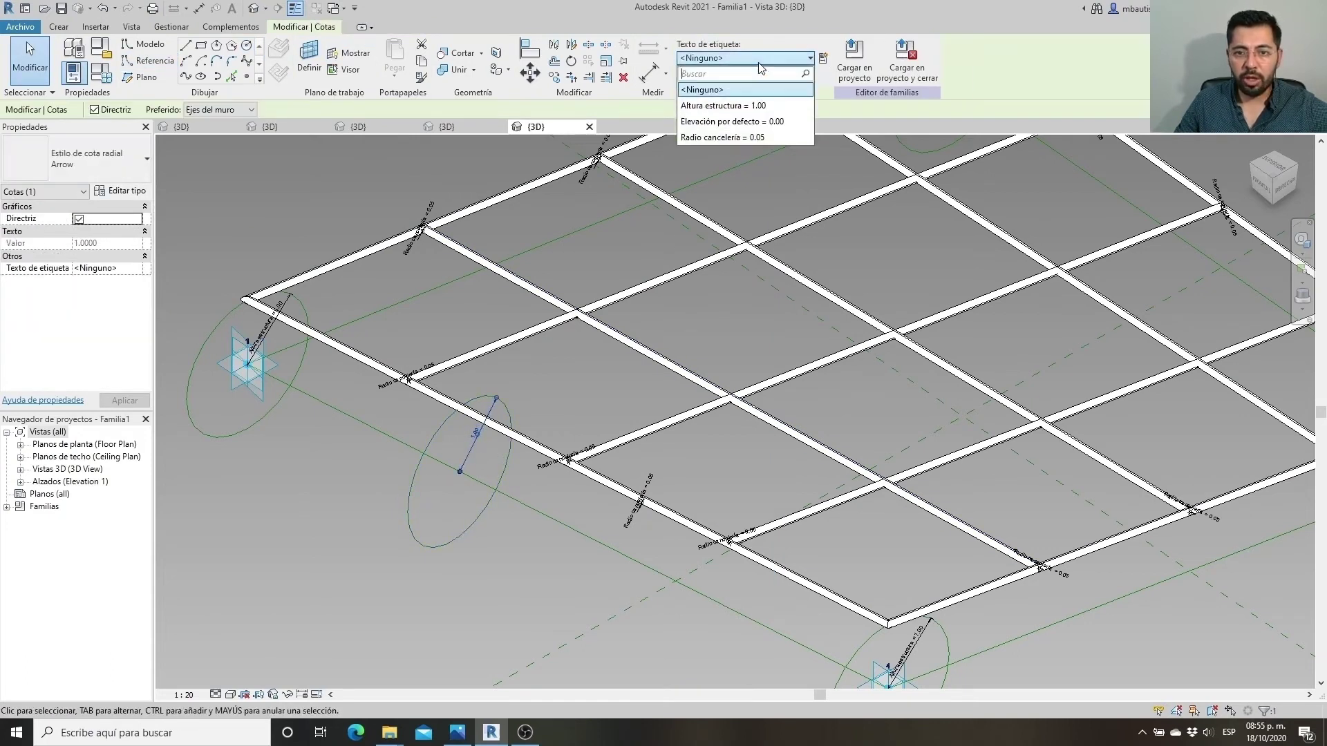
{"action": "left_click", "coordinate": [792, 107]}
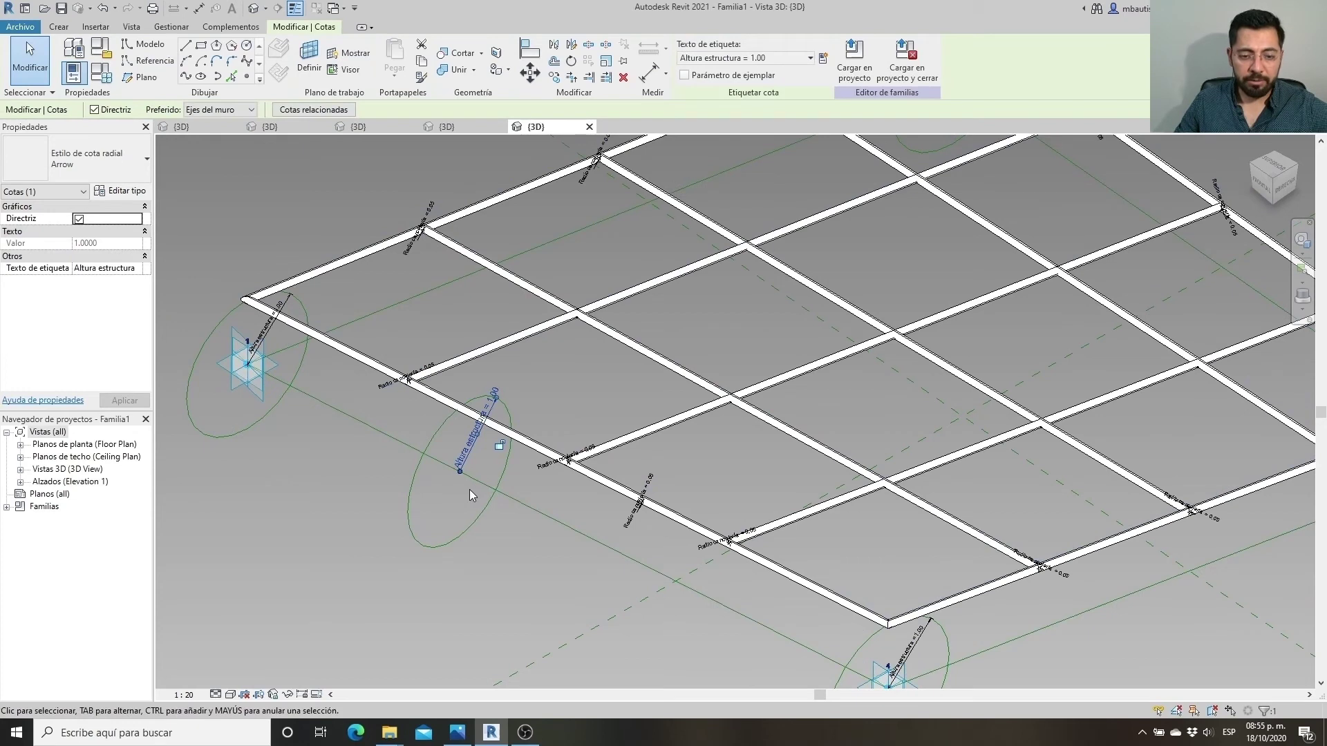
{"action": "scroll", "coordinate": [470, 490], "scroll_direction": "up", "scroll_amount": 1}
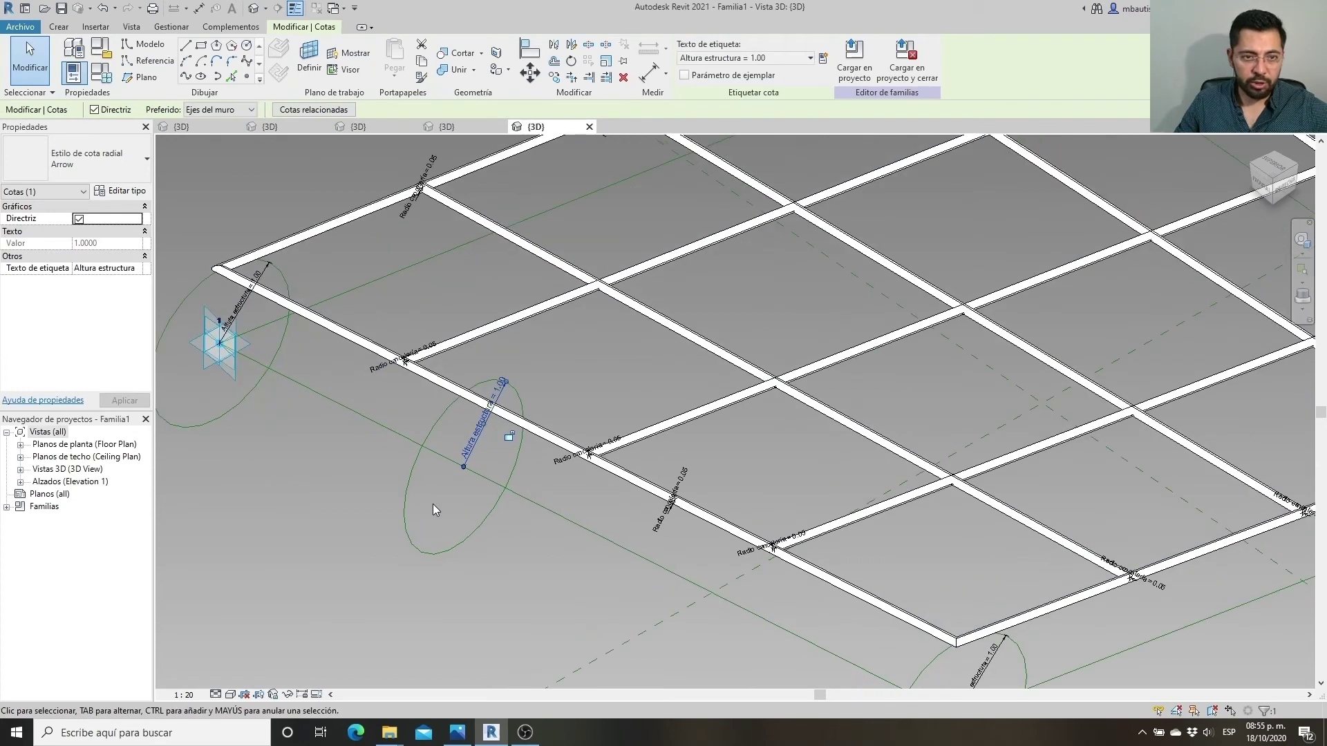
Start a reference line, cancel it, and select the frame beam beside the profile
{"action": "left_click", "coordinate": [166, 67]}
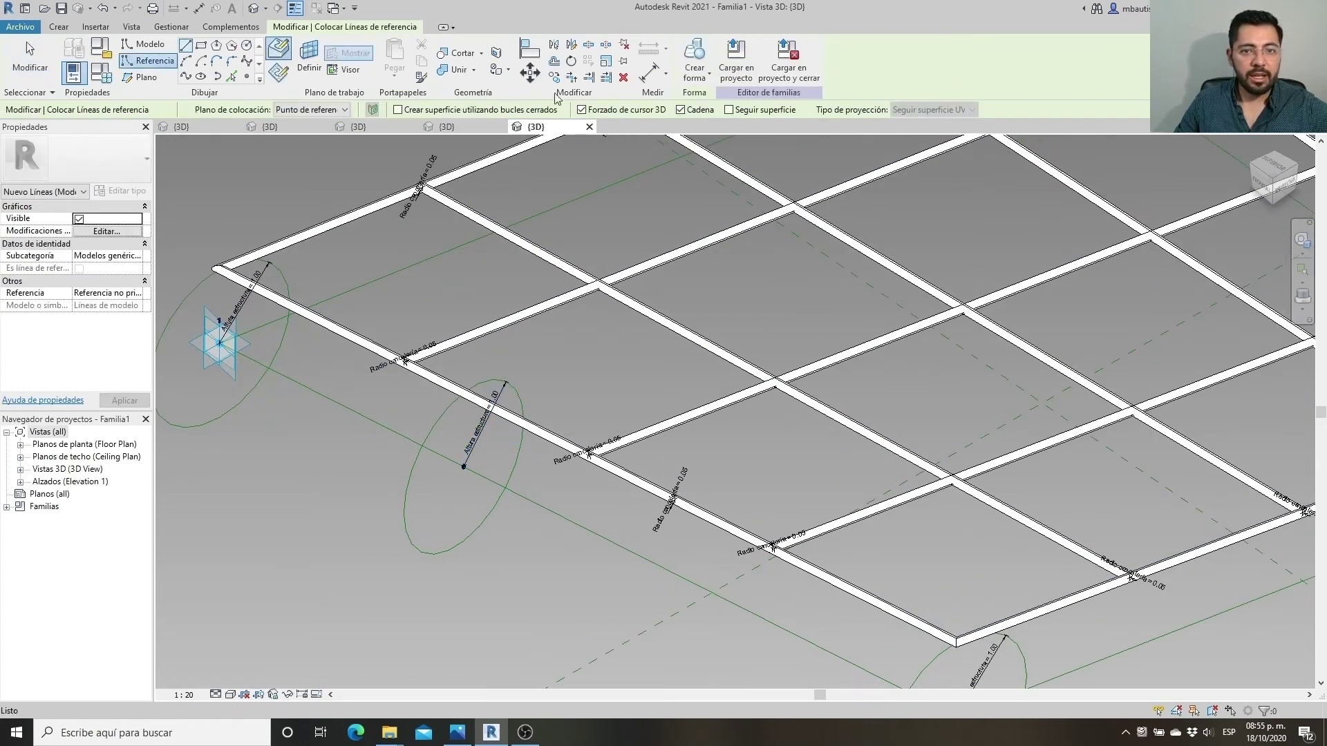
{"action": "scroll", "coordinate": [463, 469], "scroll_direction": "up", "scroll_amount": 3}
{"action": "left_click", "coordinate": [463, 461]}
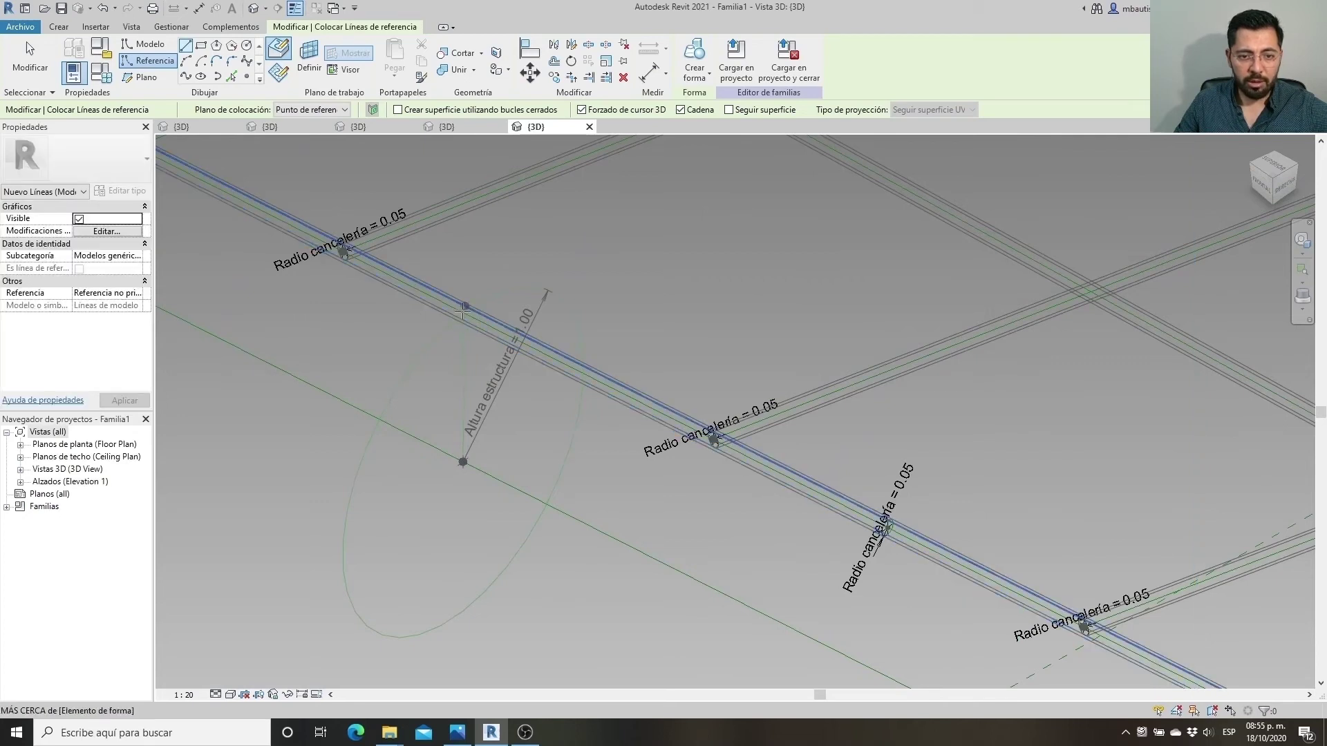
{"action": "scroll", "coordinate": [463, 321], "scroll_direction": "up", "scroll_amount": 1}
{"action": "scroll", "coordinate": [463, 319], "scroll_direction": "up", "scroll_amount": 2}
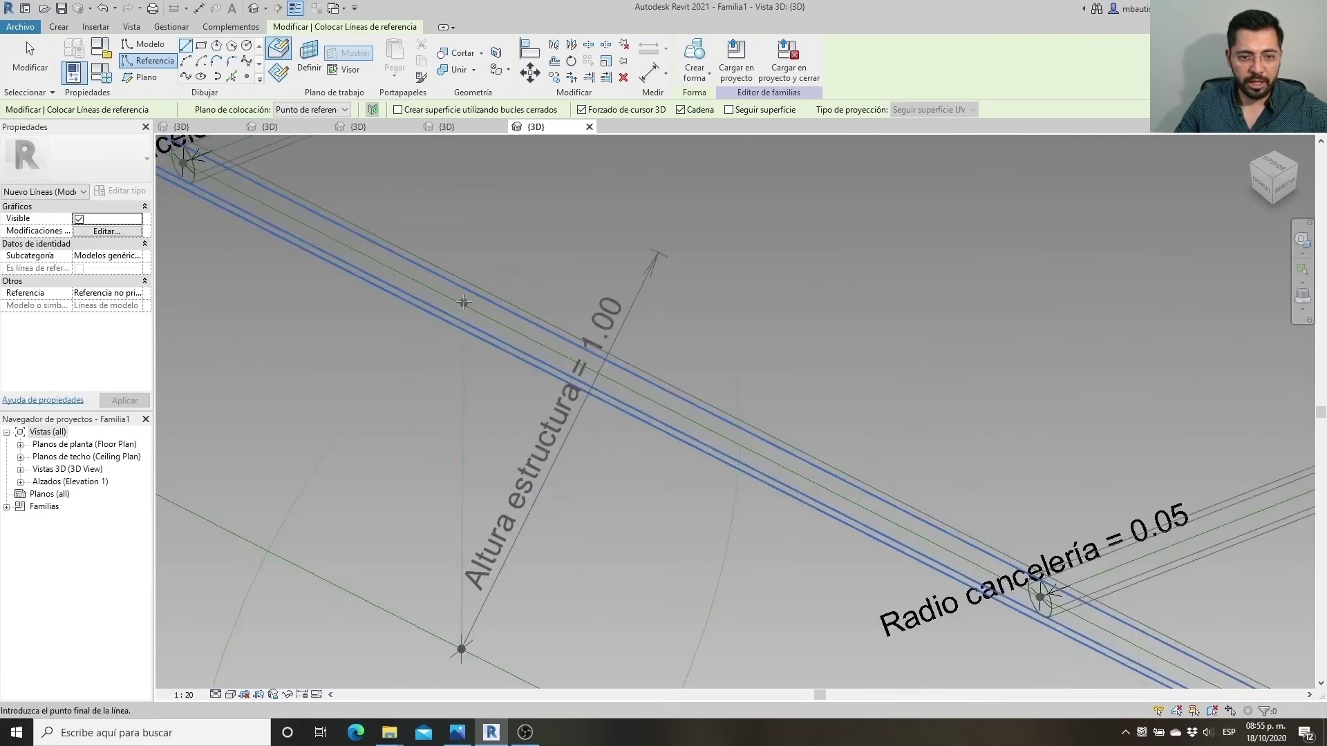
{"action": "key", "text": "Escape"}
{"action": "key", "text": "Escape"}
{"action": "scroll", "coordinate": [449, 308], "scroll_direction": "down", "scroll_amount": 5}
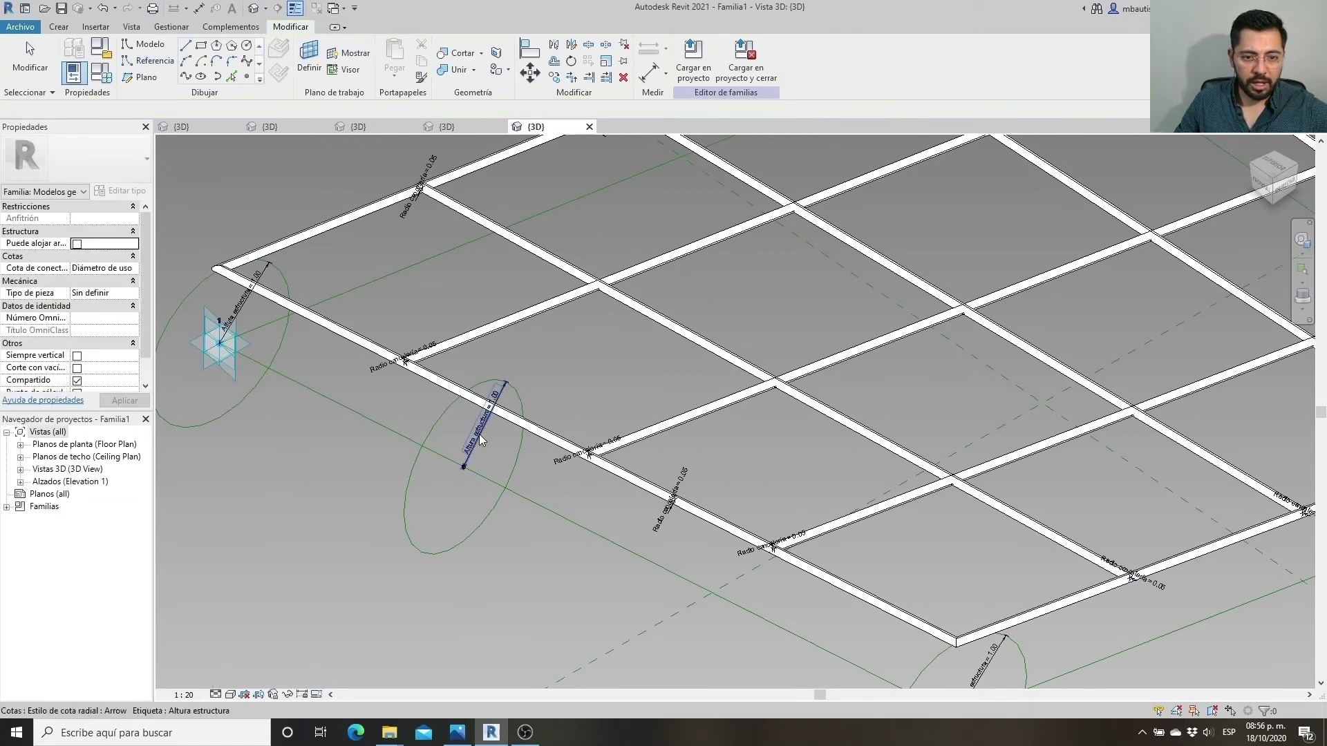
{"action": "scroll", "coordinate": [479, 434], "scroll_direction": "up", "scroll_amount": 5}
{"action": "scroll", "coordinate": [420, 442], "scroll_direction": "up", "scroll_amount": 1}
{"action": "left_click", "coordinate": [504, 301]}
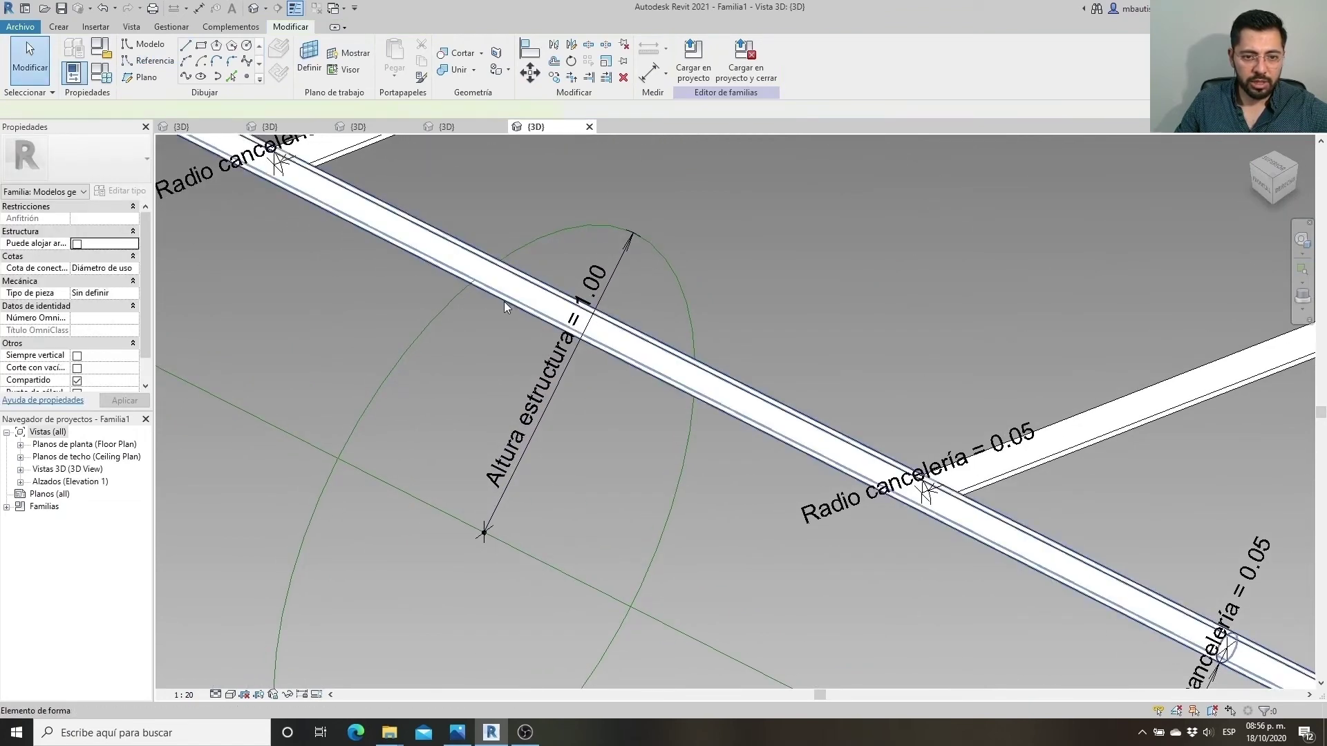
Temporarily hide the beam and draw a closed triangle of reference lines inside the ellipse
{"action": "left_click", "coordinate": [287, 695]}
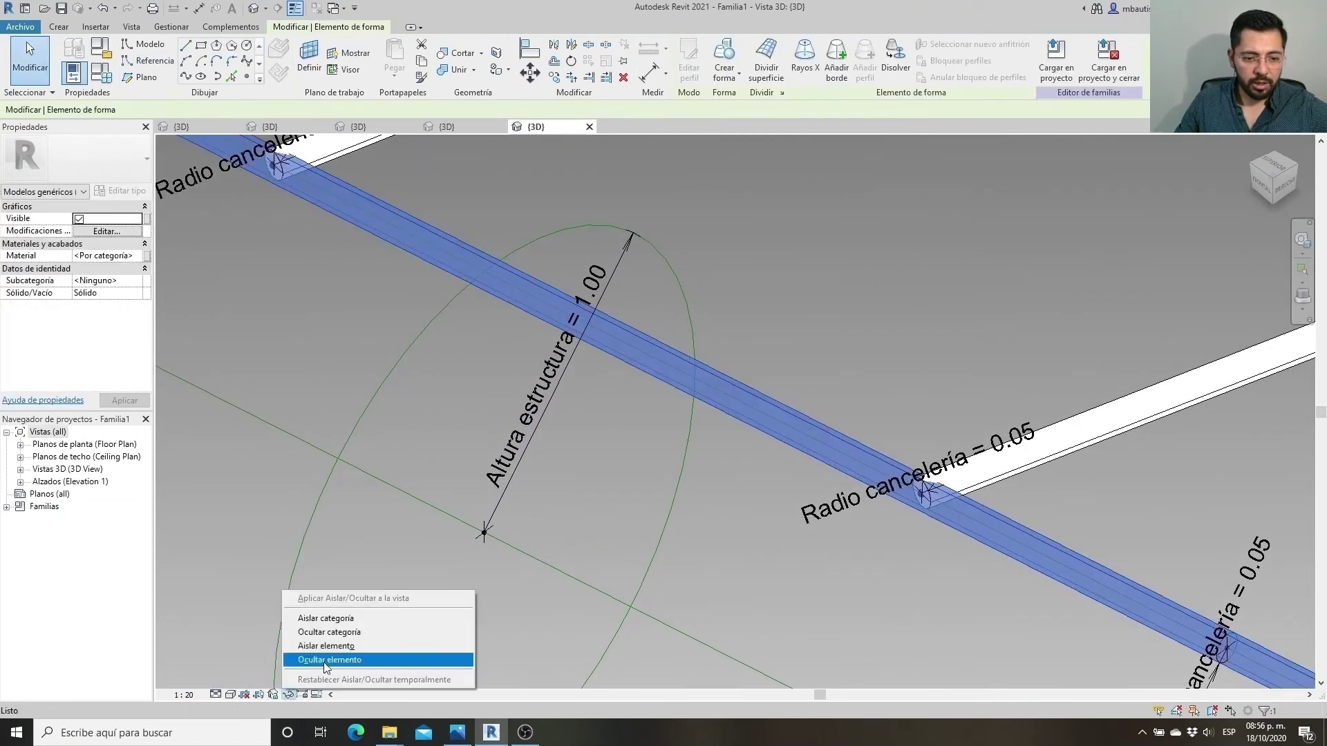
{"action": "left_click", "coordinate": [326, 660]}
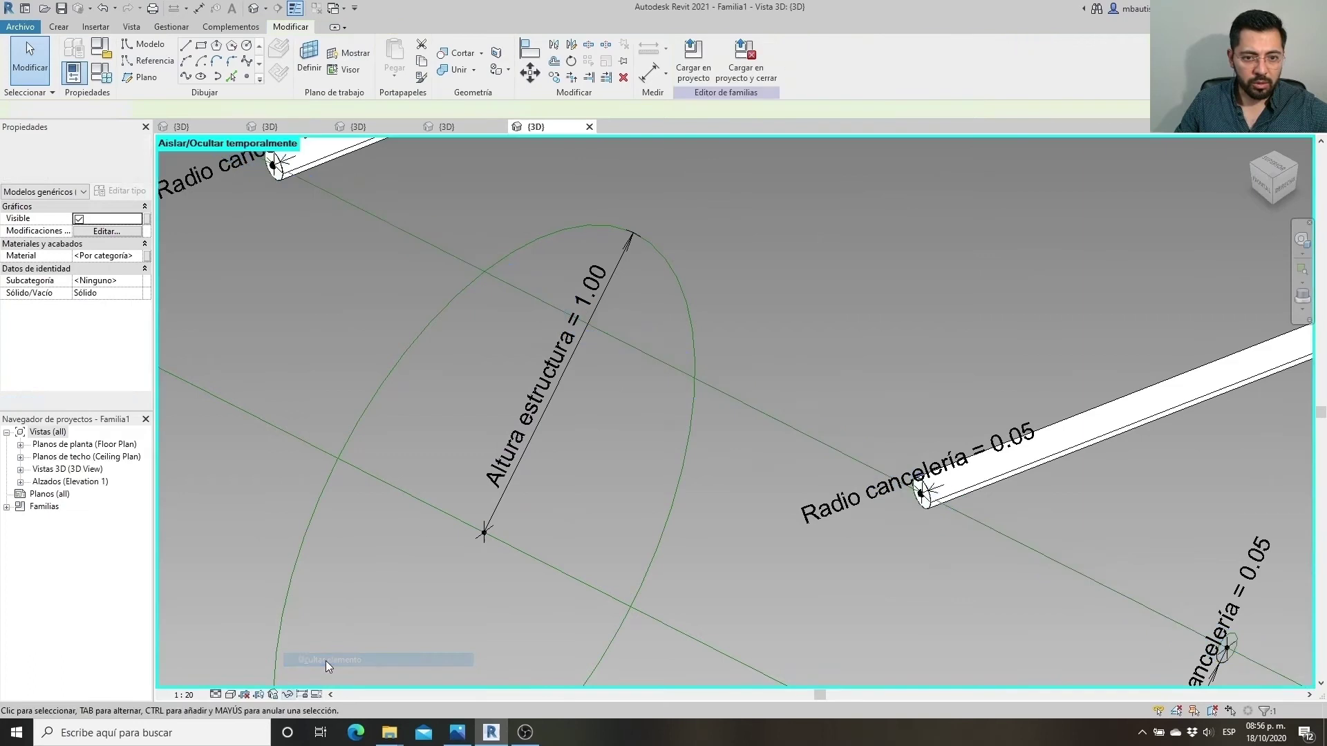
{"action": "left_click", "coordinate": [166, 69]}
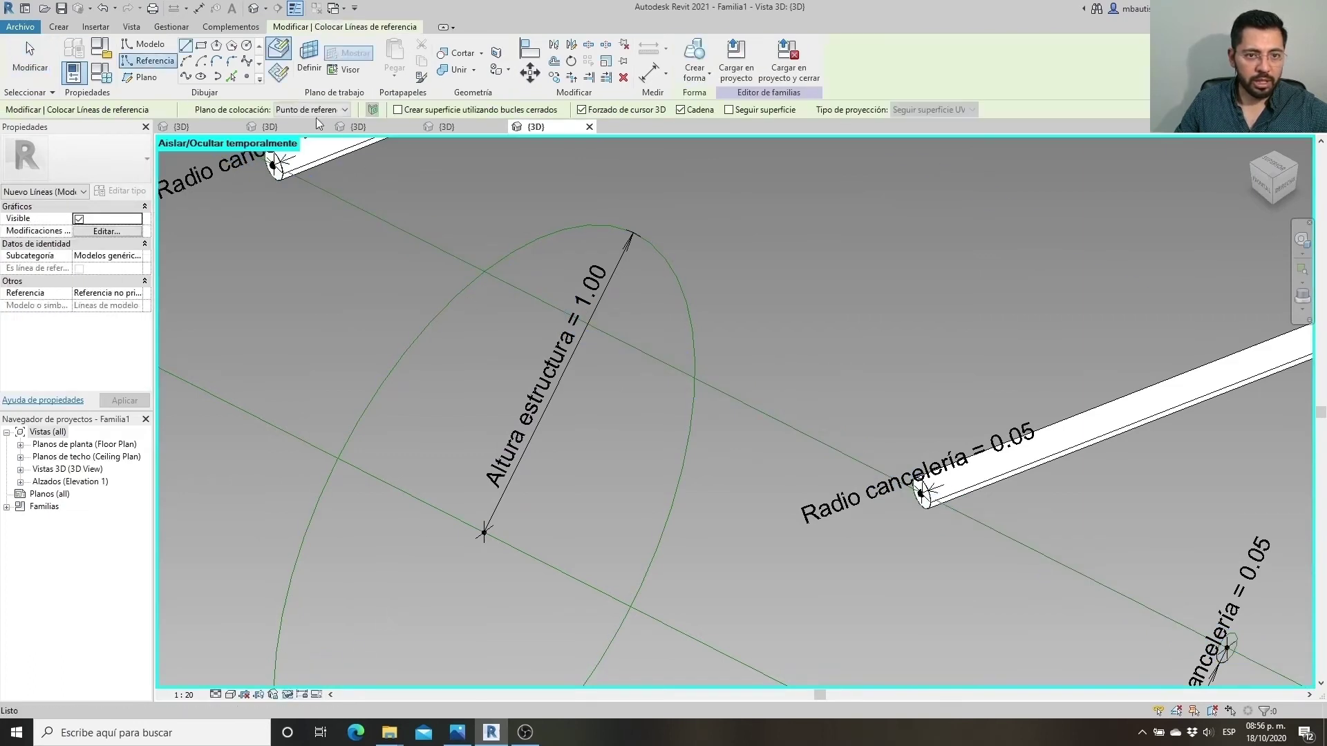
{"action": "left_click", "coordinate": [484, 532]}
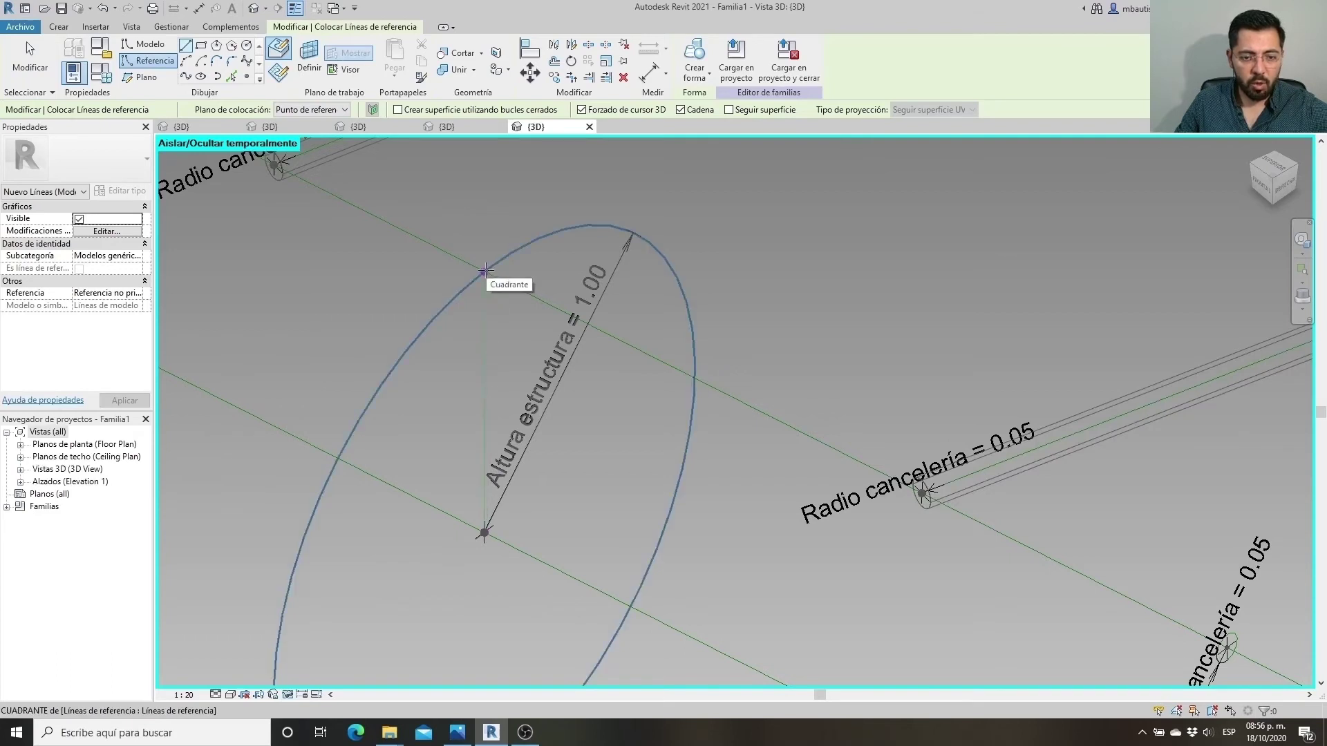
{"action": "left_click", "coordinate": [485, 270]}
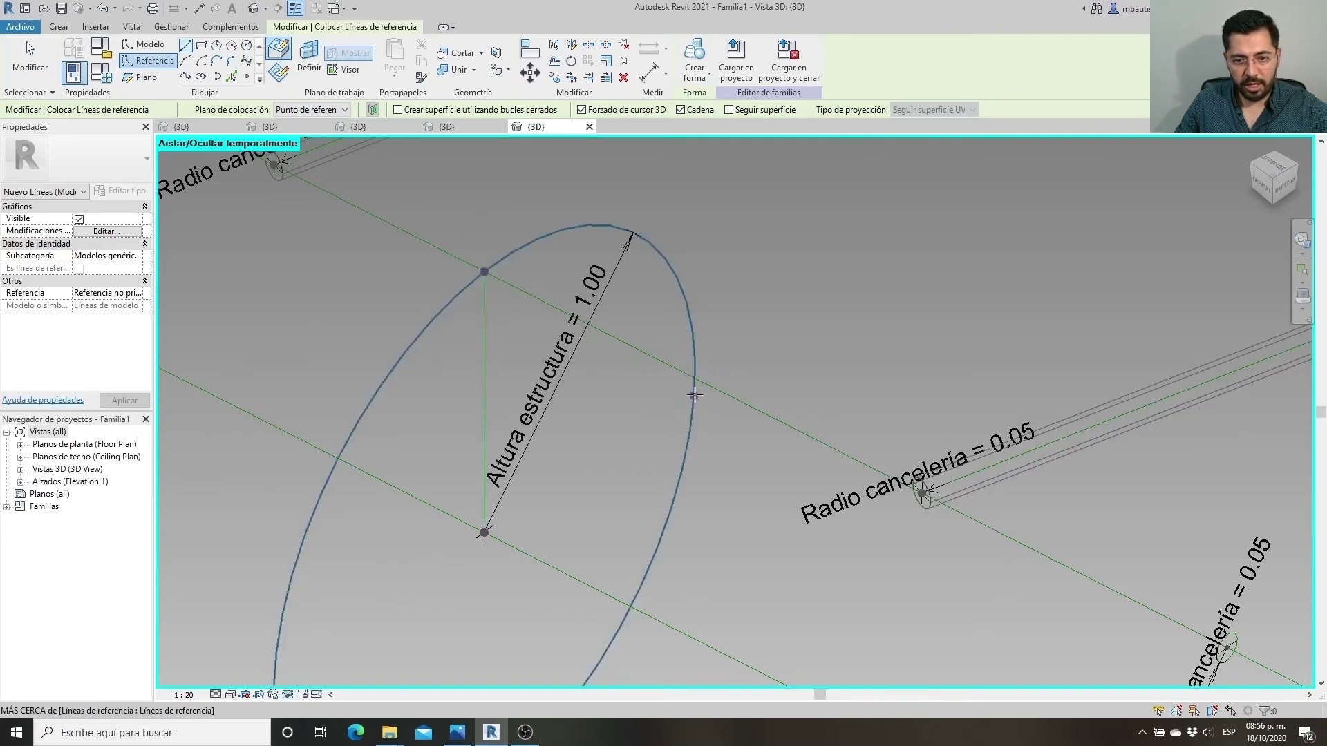
{"action": "left_click", "coordinate": [696, 371]}
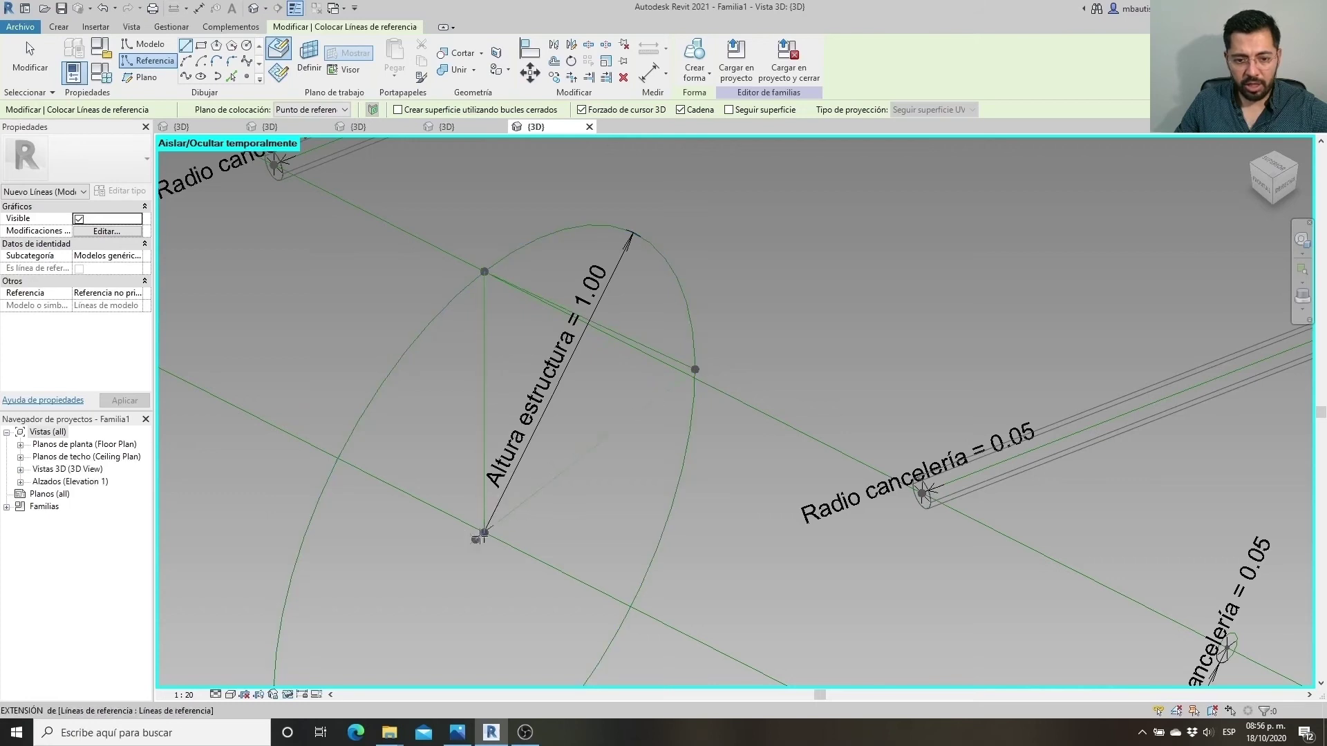
{"action": "left_click", "coordinate": [484, 532]}
{"action": "key", "text": "Escape"}
{"action": "key", "text": "Escape"}
Restore the temporarily hidden frame tubes and orbit to view the triangle with the frame
{"action": "mouse_move", "coordinate": [437, 577]}
{"action": "middle_mouse_down", "text": "shift"}
{"action": "mouse_move", "coordinate": [510, 566]}
{"action": "mouse_move", "coordinate": [552, 520]}
{"action": "mouse_move", "coordinate": [607, 622]}
{"action": "mouse_move", "coordinate": [418, 647]}
{"action": "middle_mouse_up", "text": "shift"}
{"action": "scroll", "coordinate": [510, 565], "scroll_direction": "down", "scroll_amount": 5}
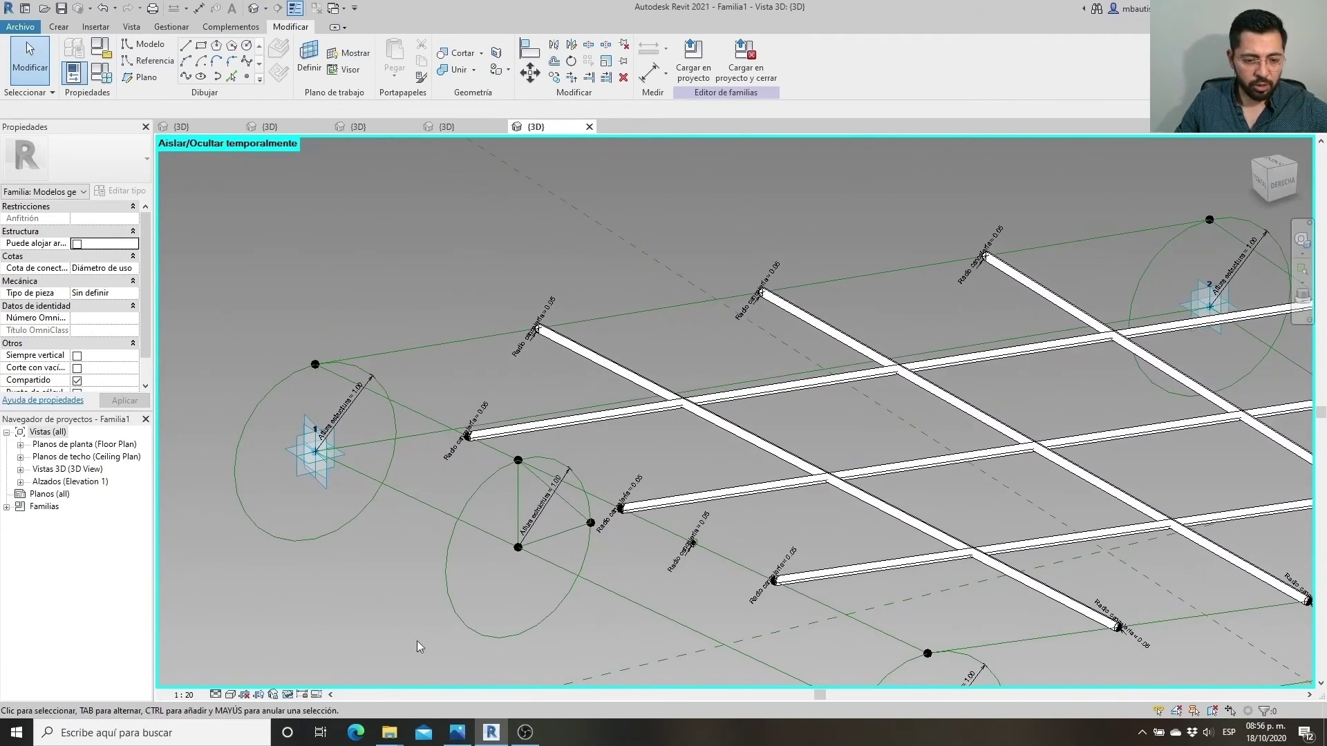
{"action": "left_click", "coordinate": [287, 696]}
{"action": "left_click", "coordinate": [318, 683]}
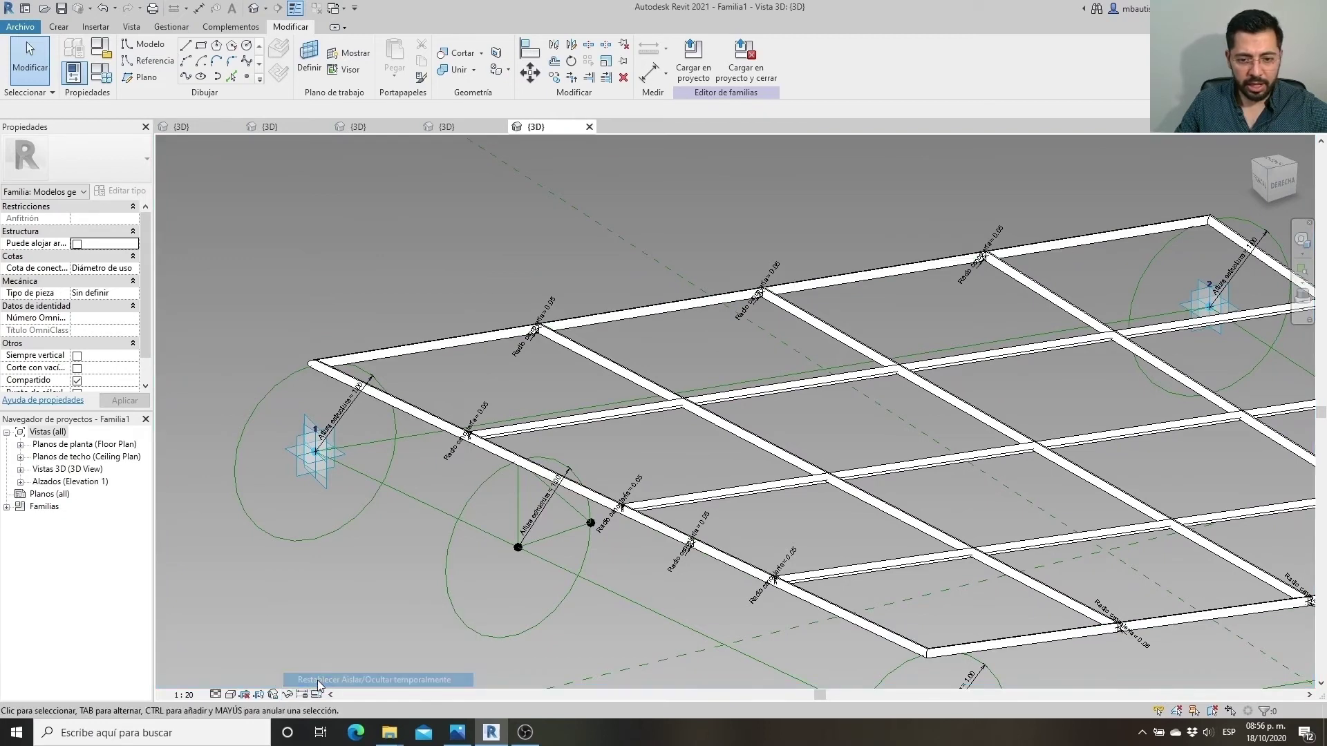
{"action": "scroll", "coordinate": [345, 587], "scroll_direction": "down", "scroll_amount": 3}
{"action": "mouse_move", "coordinate": [346, 587]}
{"action": "middle_mouse_down", "text": "shift"}
{"action": "mouse_move", "coordinate": [330, 622]}
{"action": "mouse_move", "coordinate": [364, 615]}
{"action": "middle_mouse_up", "text": "shift"}
{"action": "scroll", "coordinate": [417, 604], "scroll_direction": "up", "scroll_amount": 3}
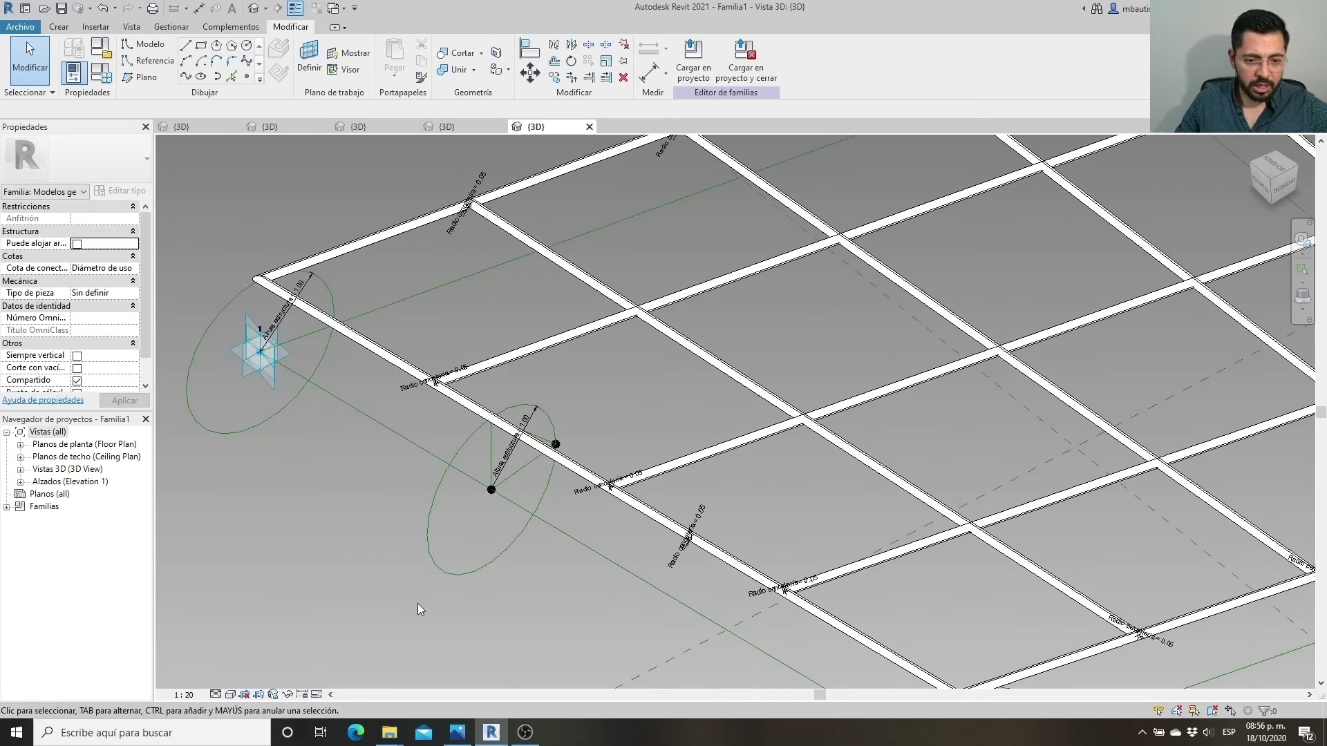
Create a solid form from the triangle profile and the frame's edge path, then orbit to inspect it
{"action": "left_click", "coordinate": [525, 471]}
{"action": "left_click", "coordinate": [399, 438]}
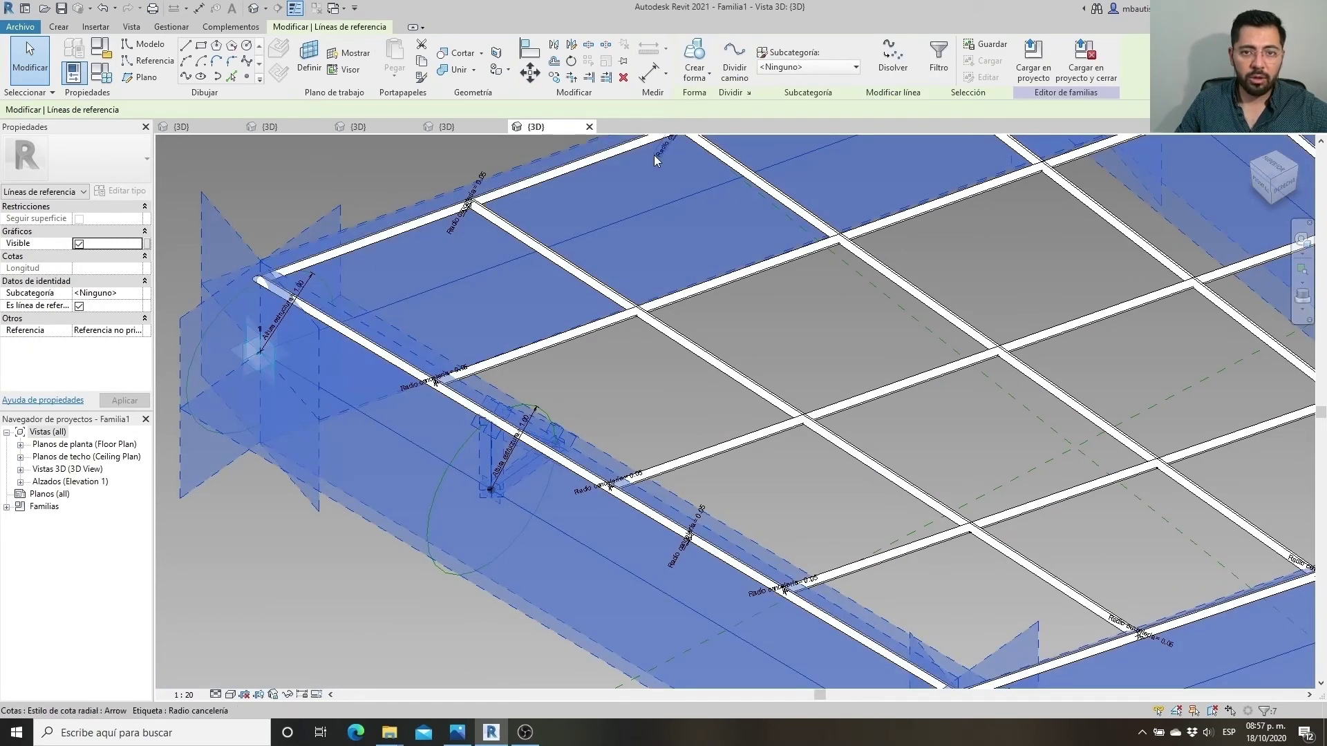
{"action": "left_click", "coordinate": [694, 69]}
{"action": "left_click", "coordinate": [720, 101]}
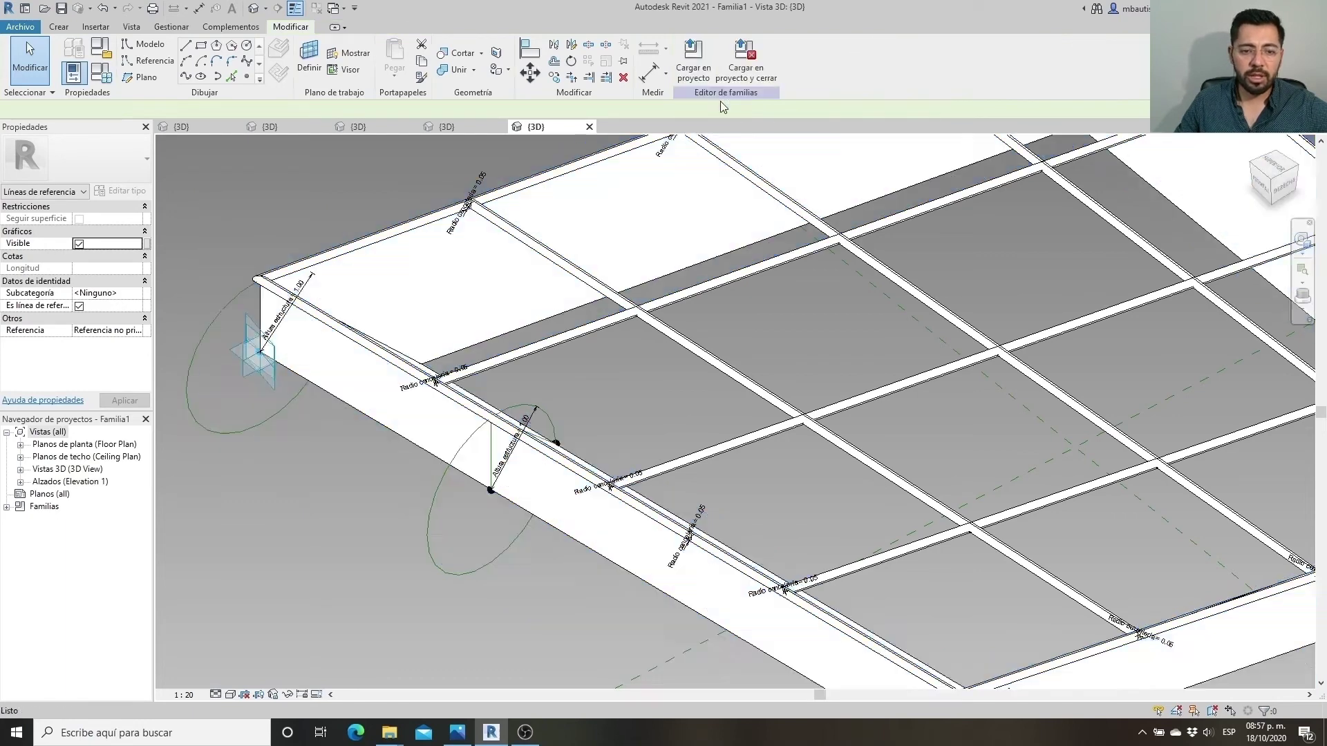
{"action": "scroll", "coordinate": [682, 363], "scroll_direction": "down", "scroll_amount": 3}
{"action": "mouse_move", "coordinate": [783, 494]}
{"action": "middle_mouse_down", "text": "shift"}
{"action": "mouse_move", "coordinate": [669, 470]}
{"action": "mouse_move", "coordinate": [553, 384]}
{"action": "middle_mouse_up", "text": "shift"}
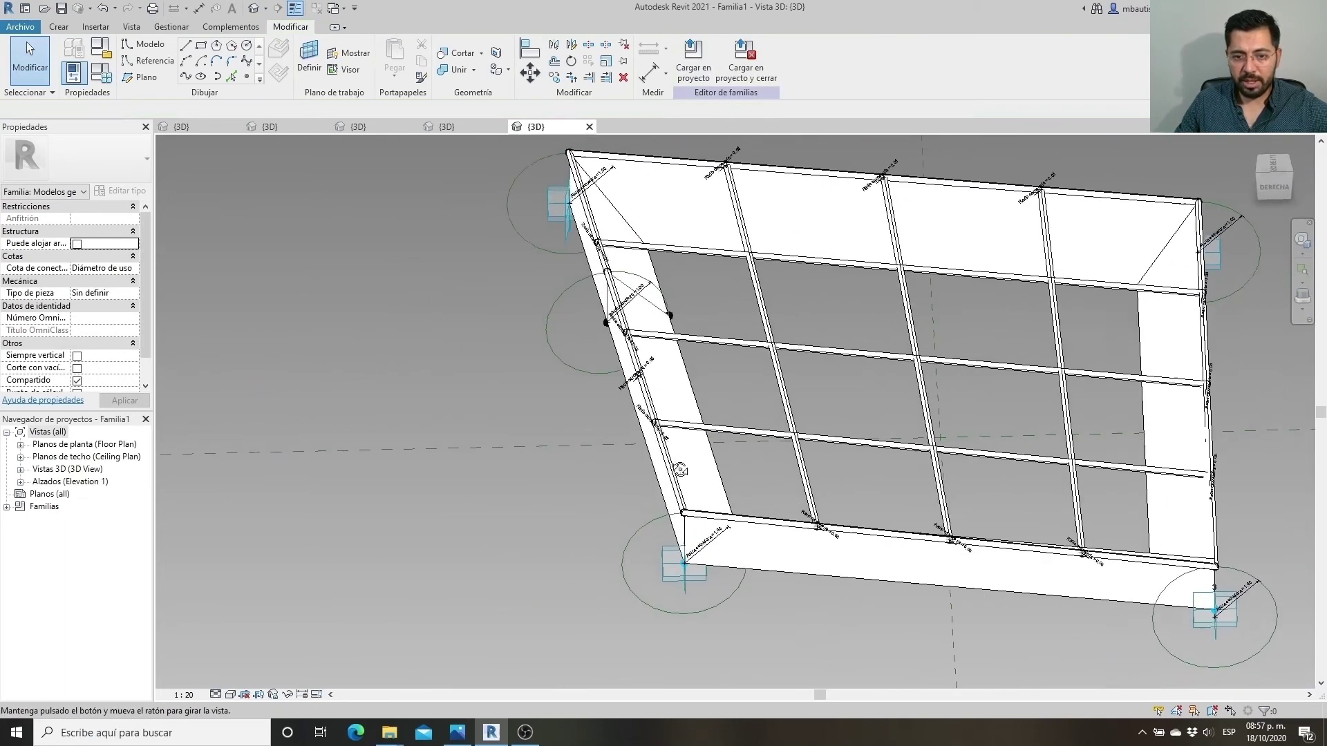
{"action": "scroll", "coordinate": [552, 383], "scroll_direction": "up", "scroll_amount": 2}
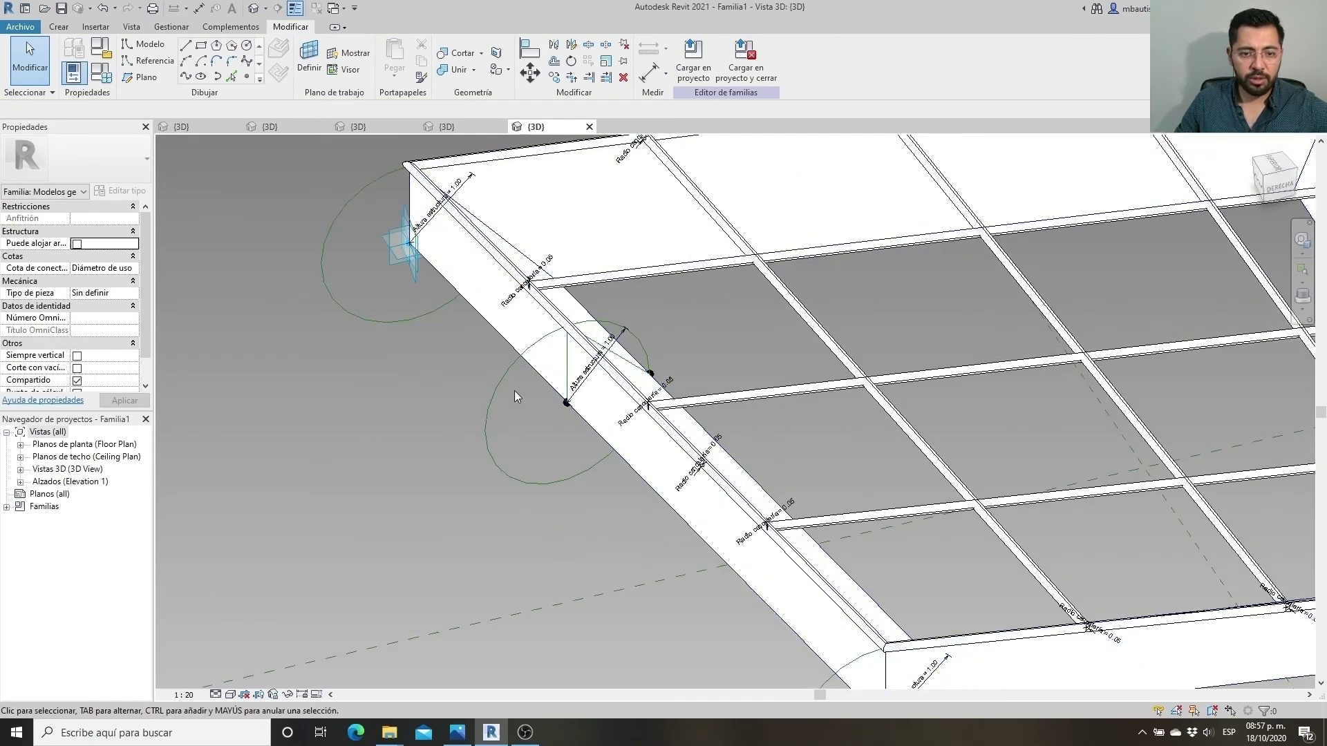
{"action": "left_click", "coordinate": [101, 78]}
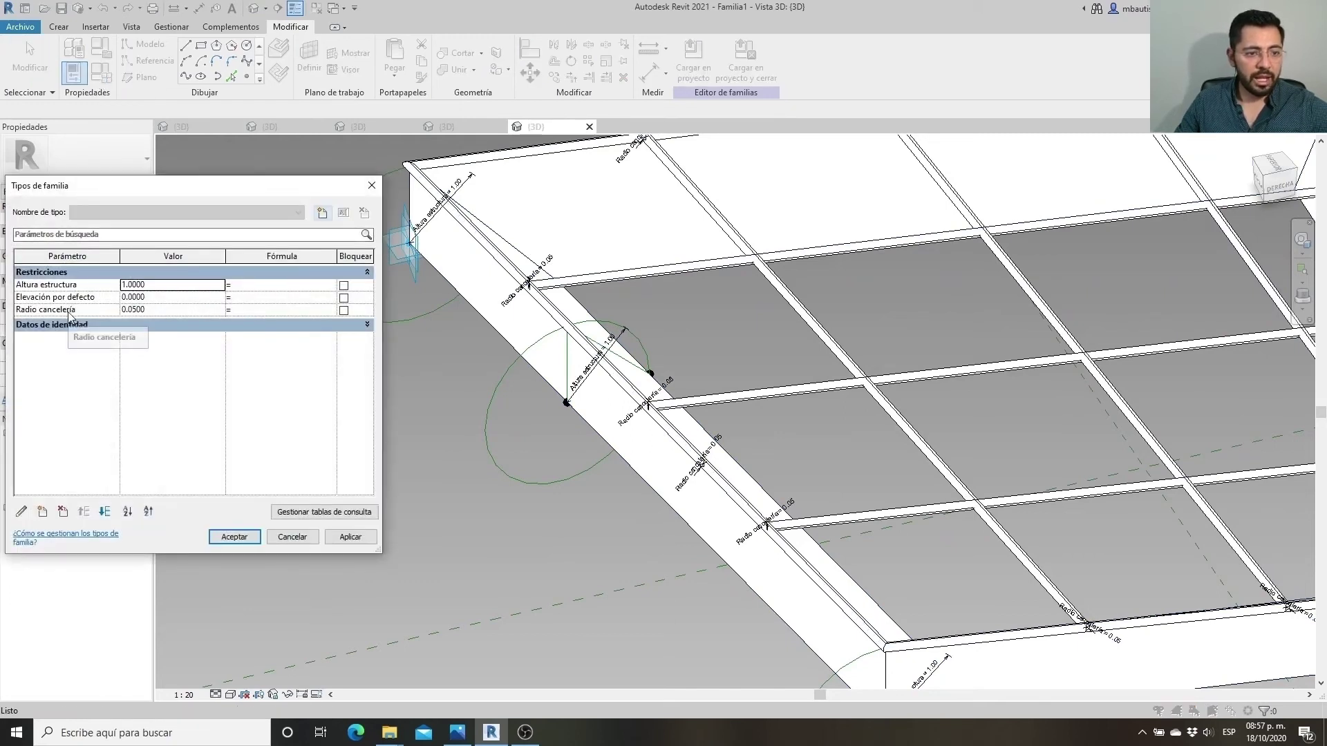
Set Altura estructura to 0.3 and Radio cancelería to 0.025 in Family Types
{"action": "double_click", "coordinate": [164, 286]}
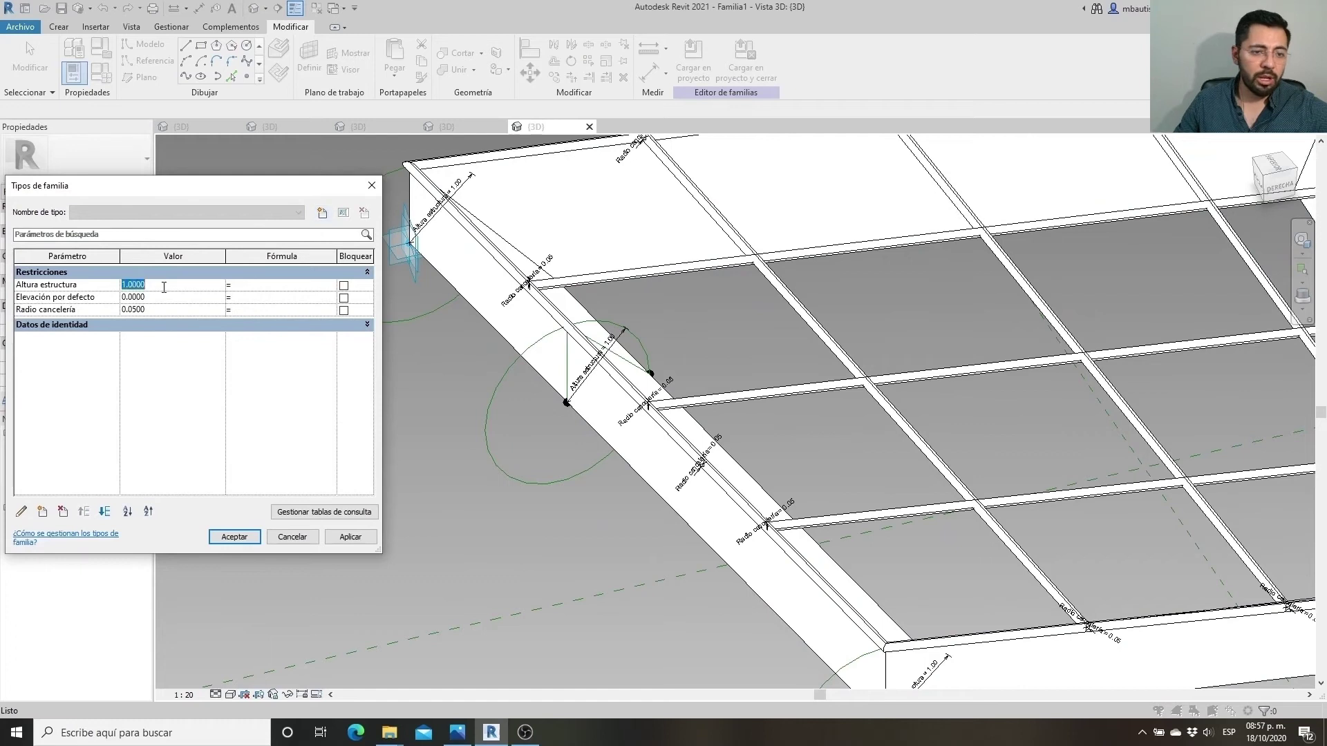
{"action": "type", "text": "3"}
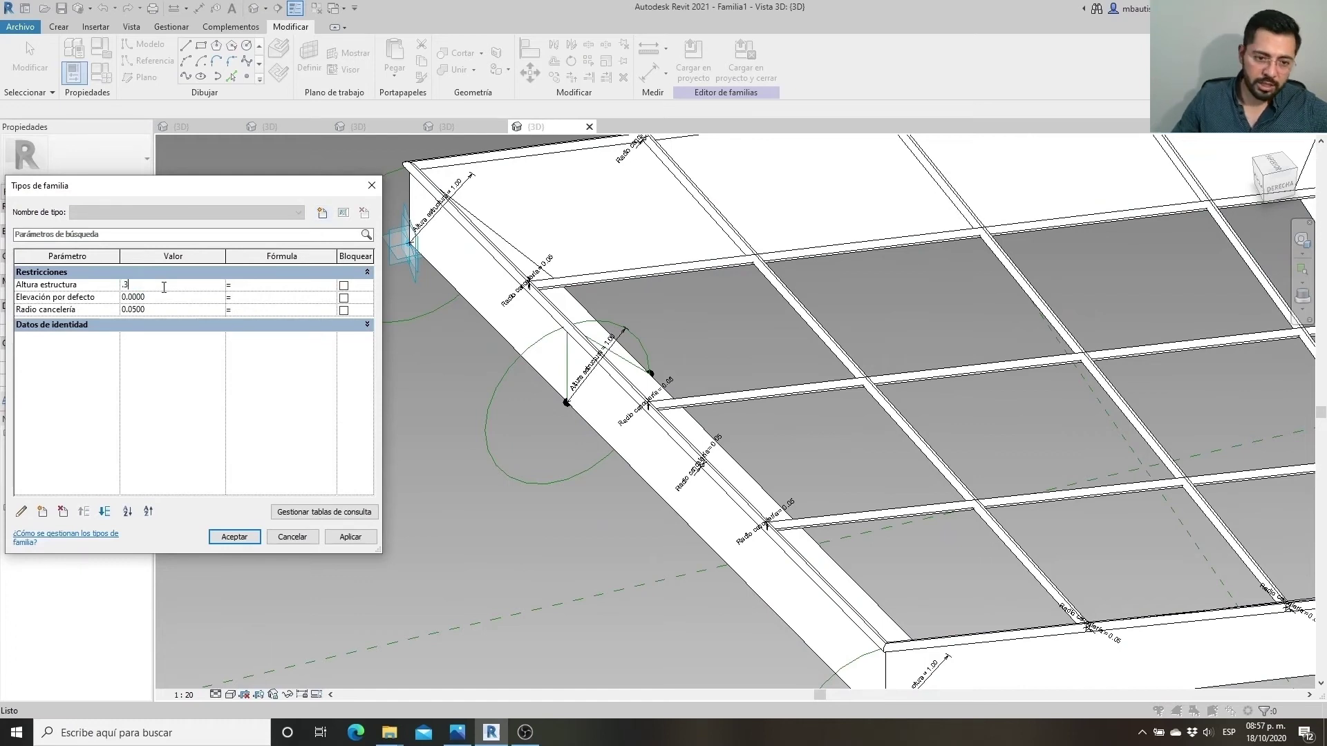
{"action": "left_click", "coordinate": [365, 543]}
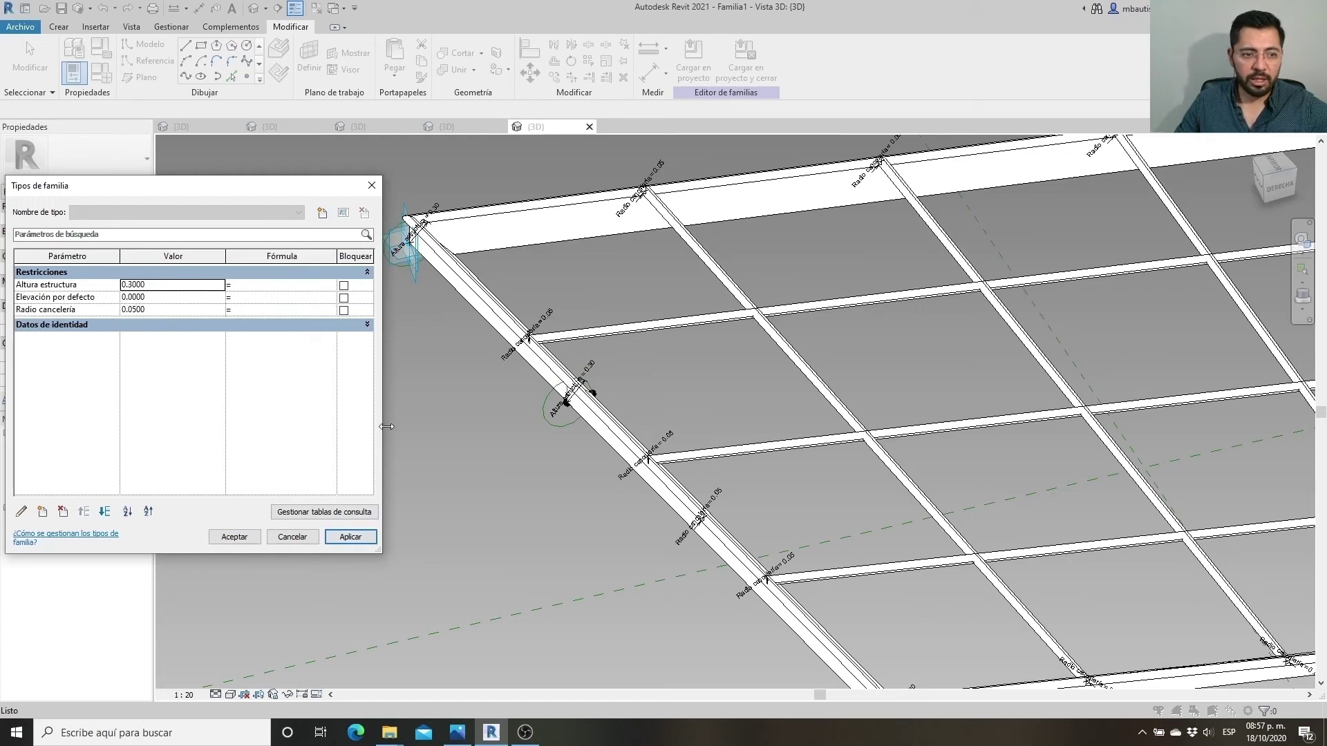
{"action": "left_click", "coordinate": [186, 310]}
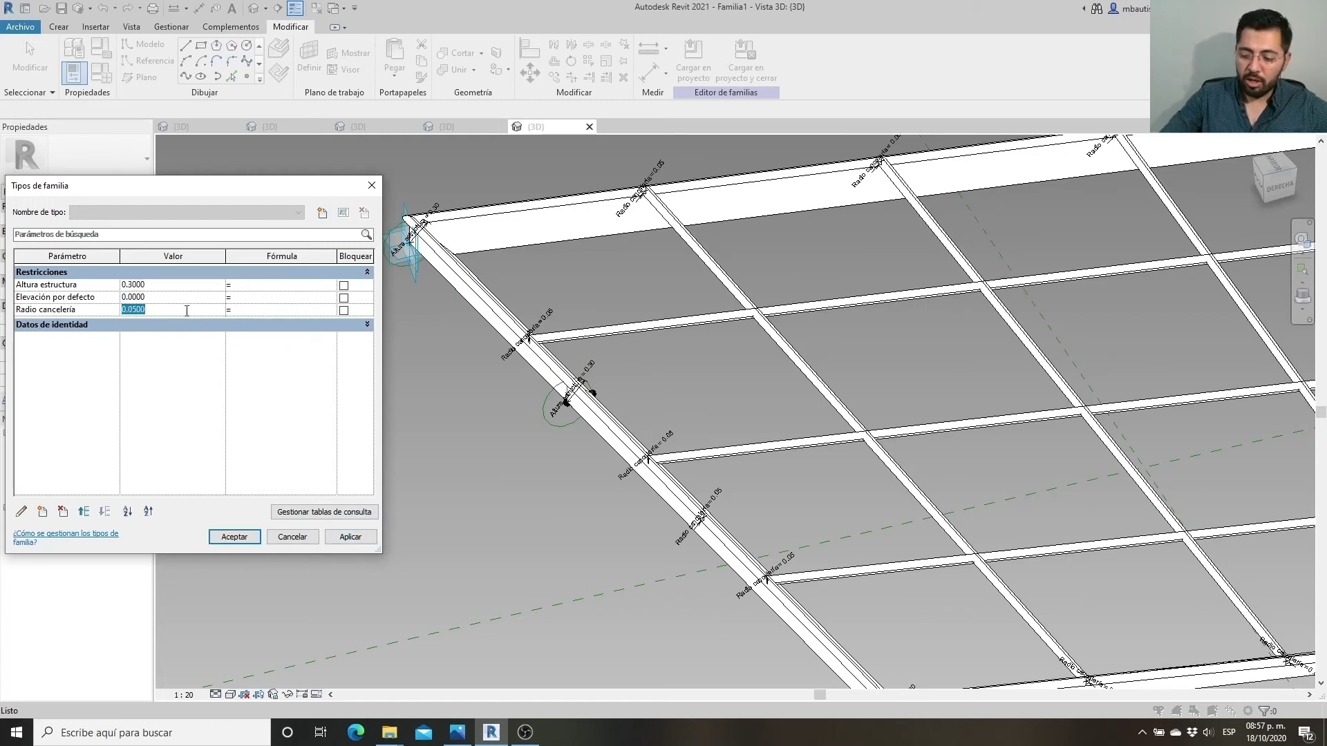
{"action": "type", "text": ".025"}
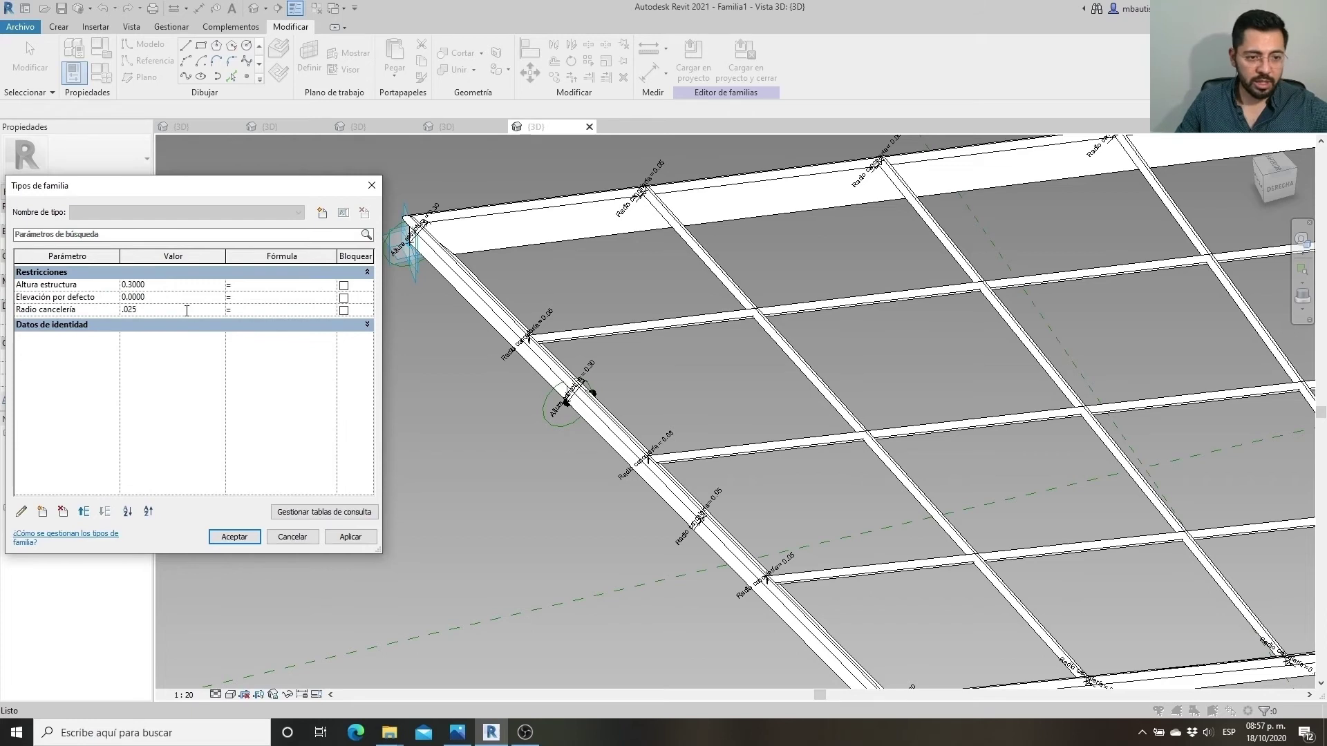
{"action": "left_click", "coordinate": [230, 537]}
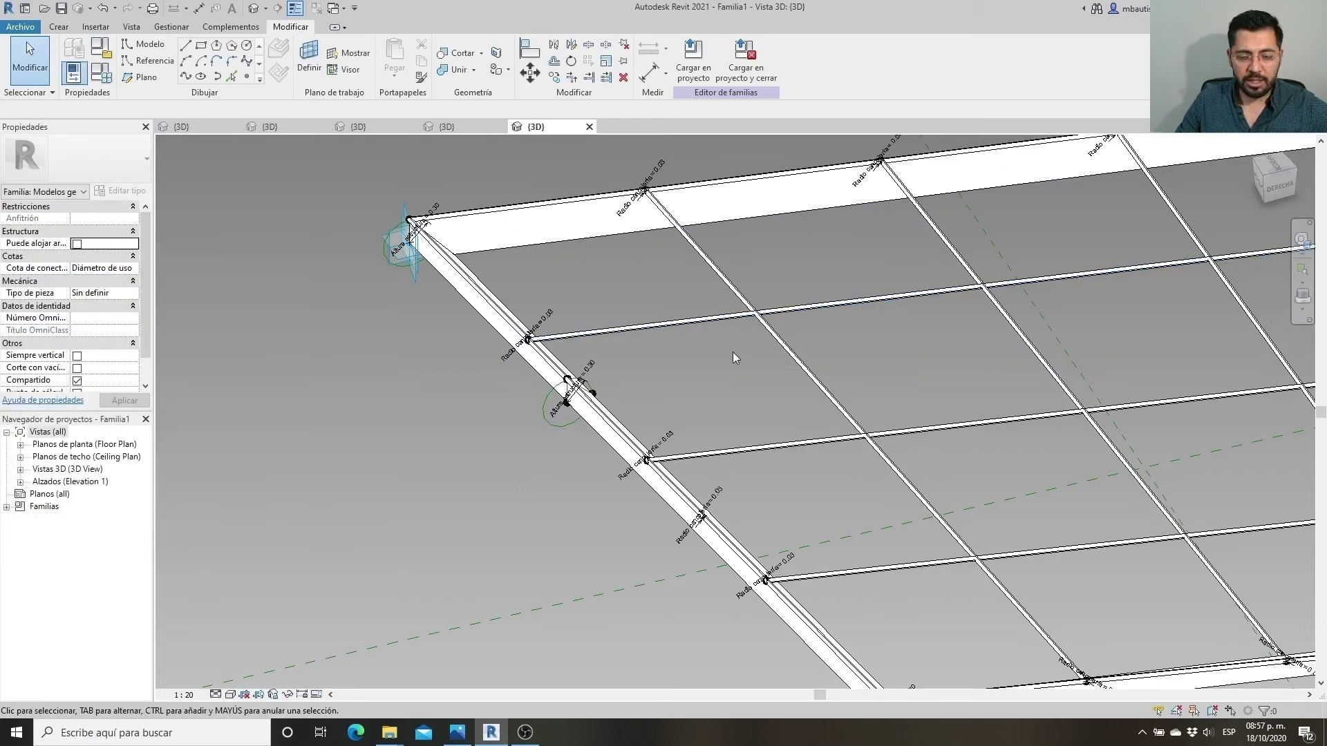
Orbit around the frame grid, then temporarily hide the frame sweep form
{"action": "scroll", "coordinate": [733, 364], "scroll_direction": "down", "scroll_amount": 5}
{"action": "middle_click_drag", "start_coordinate": [733, 364], "coordinate": [518, 356]}
{"action": "mouse_move", "coordinate": [641, 537]}
{"action": "middle_mouse_down", "text": "shift"}
{"action": "mouse_move", "coordinate": [667, 569]}
{"action": "mouse_move", "coordinate": [575, 512]}
{"action": "middle_mouse_up", "text": "shift"}
{"action": "scroll", "coordinate": [575, 512], "scroll_direction": "up", "scroll_amount": 2}
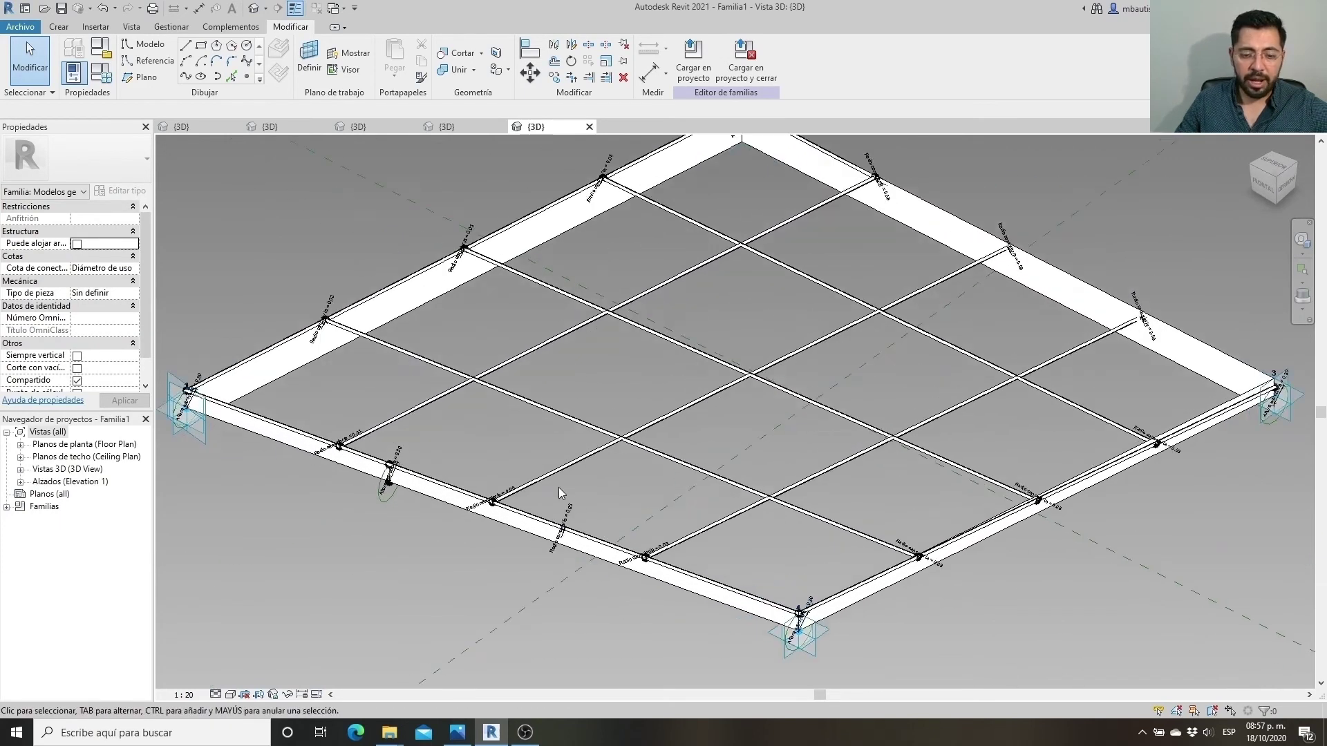
{"action": "scroll", "coordinate": [559, 487], "scroll_direction": "up", "scroll_amount": 5}
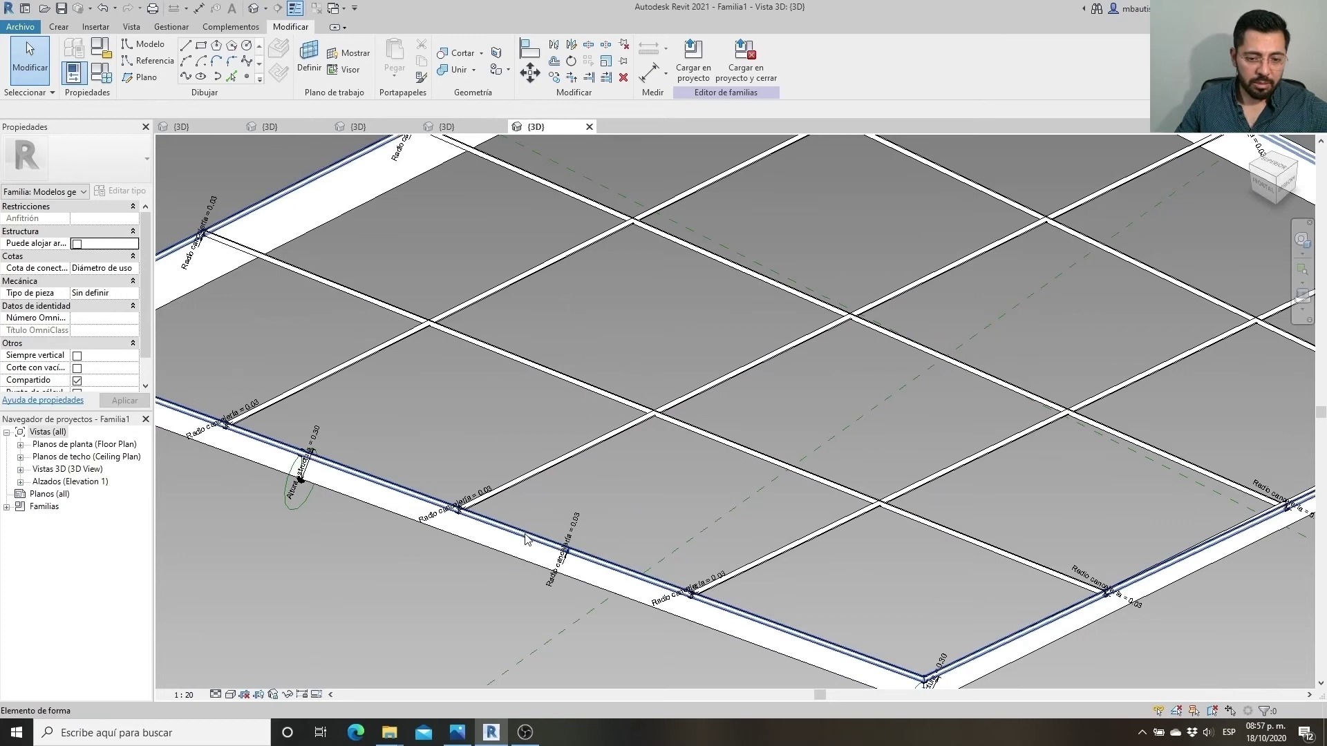
{"action": "middle_click_drag", "start_coordinate": [525, 539], "coordinate": [717, 505]}
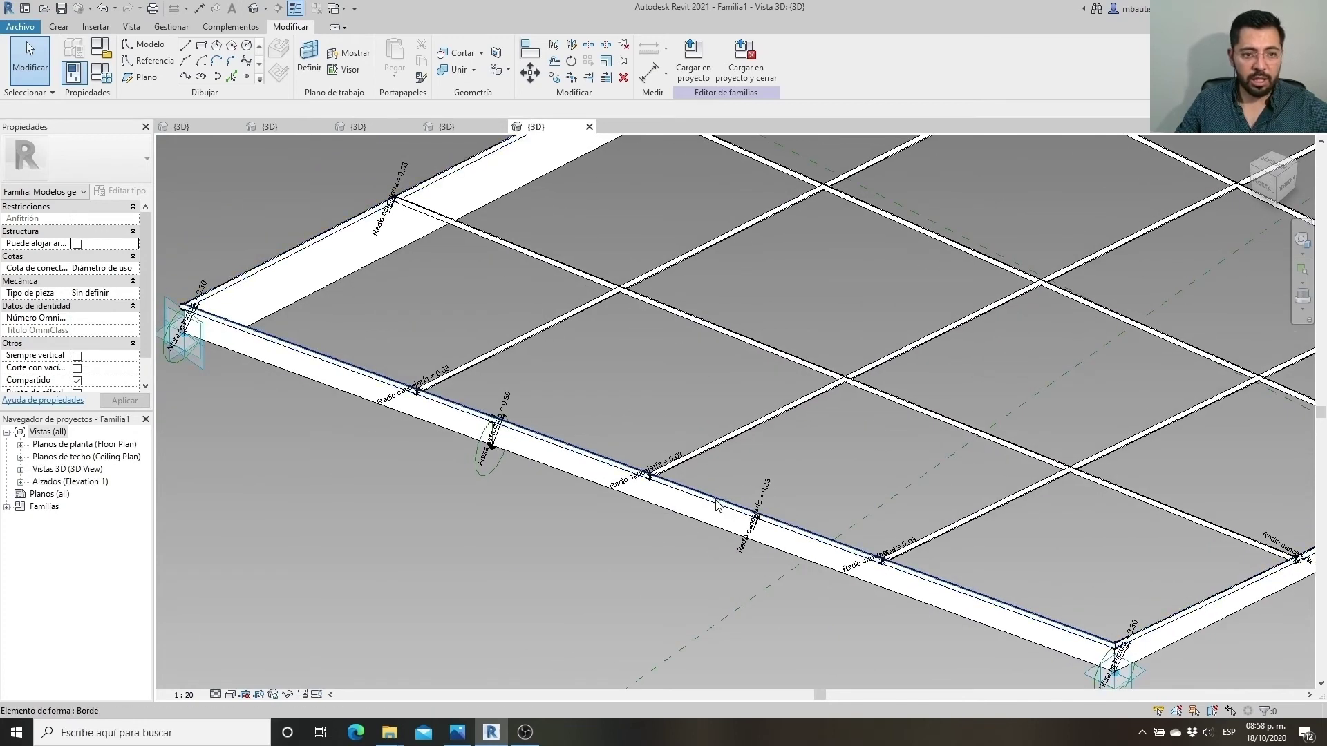
{"action": "left_click", "coordinate": [717, 506]}
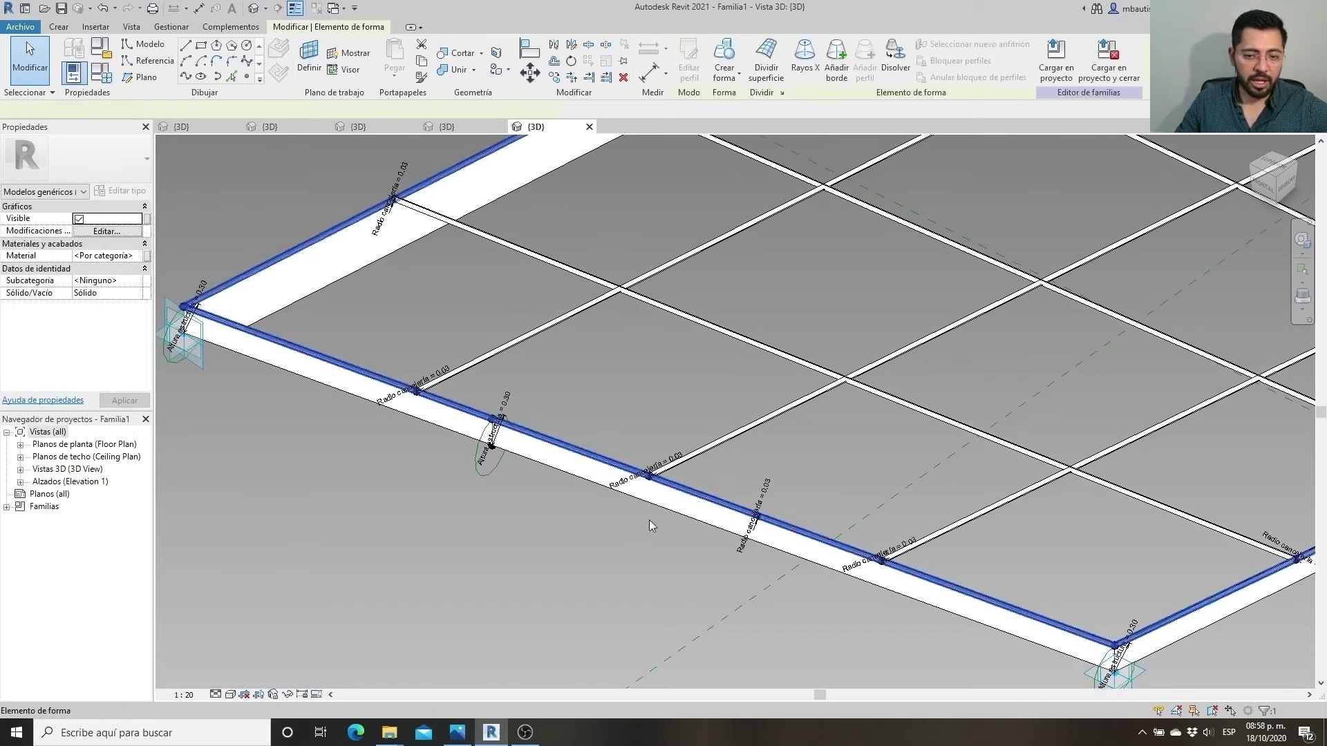
{"action": "left_click", "coordinate": [286, 695]}
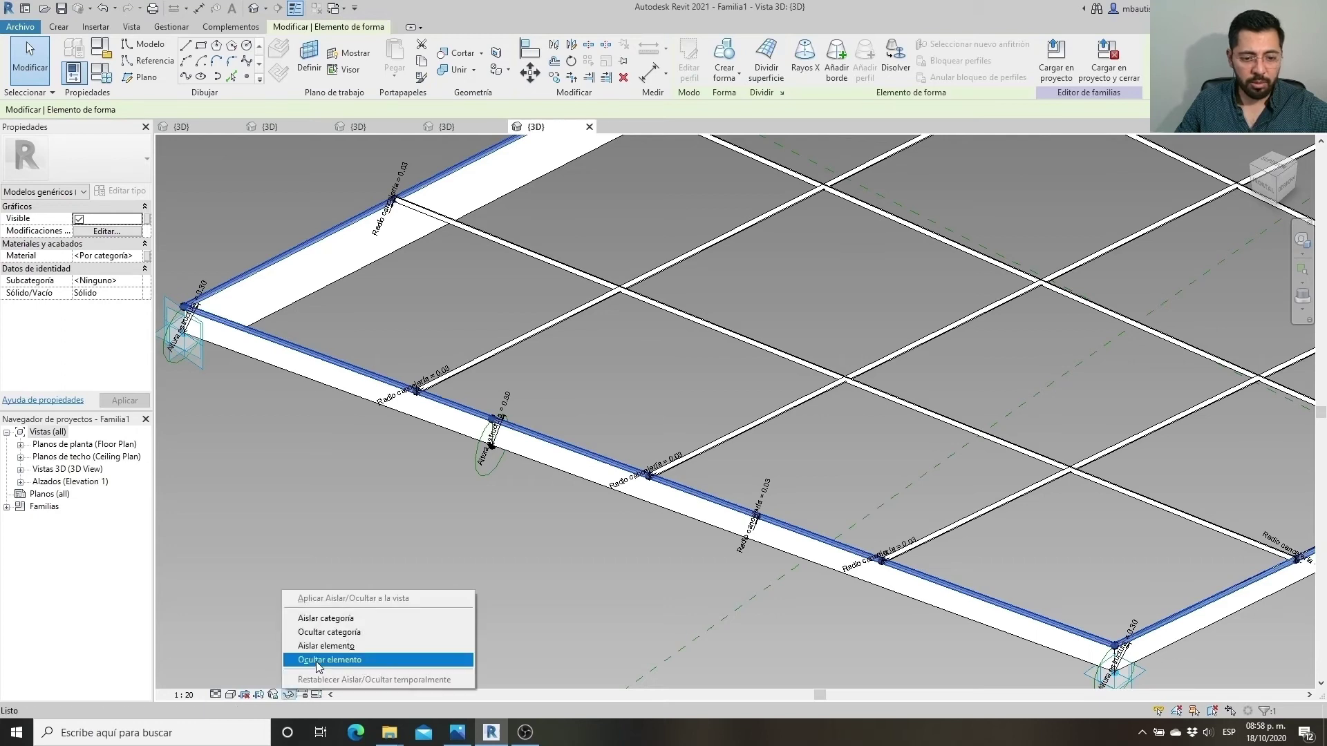
{"action": "left_click", "coordinate": [311, 661]}
Extrude the chain of boundary reference lines into a solid box form
{"action": "key", "text": "Tab"}
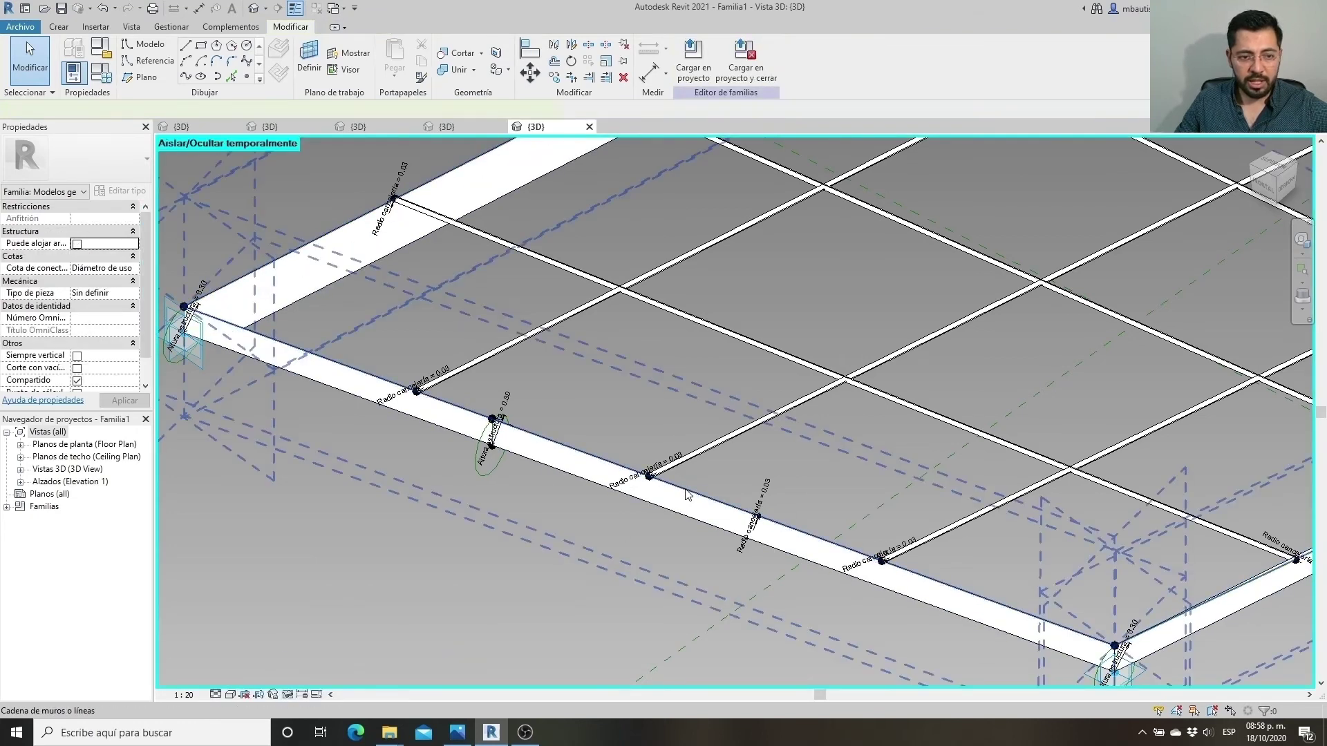
{"action": "left_click", "coordinate": [686, 489]}
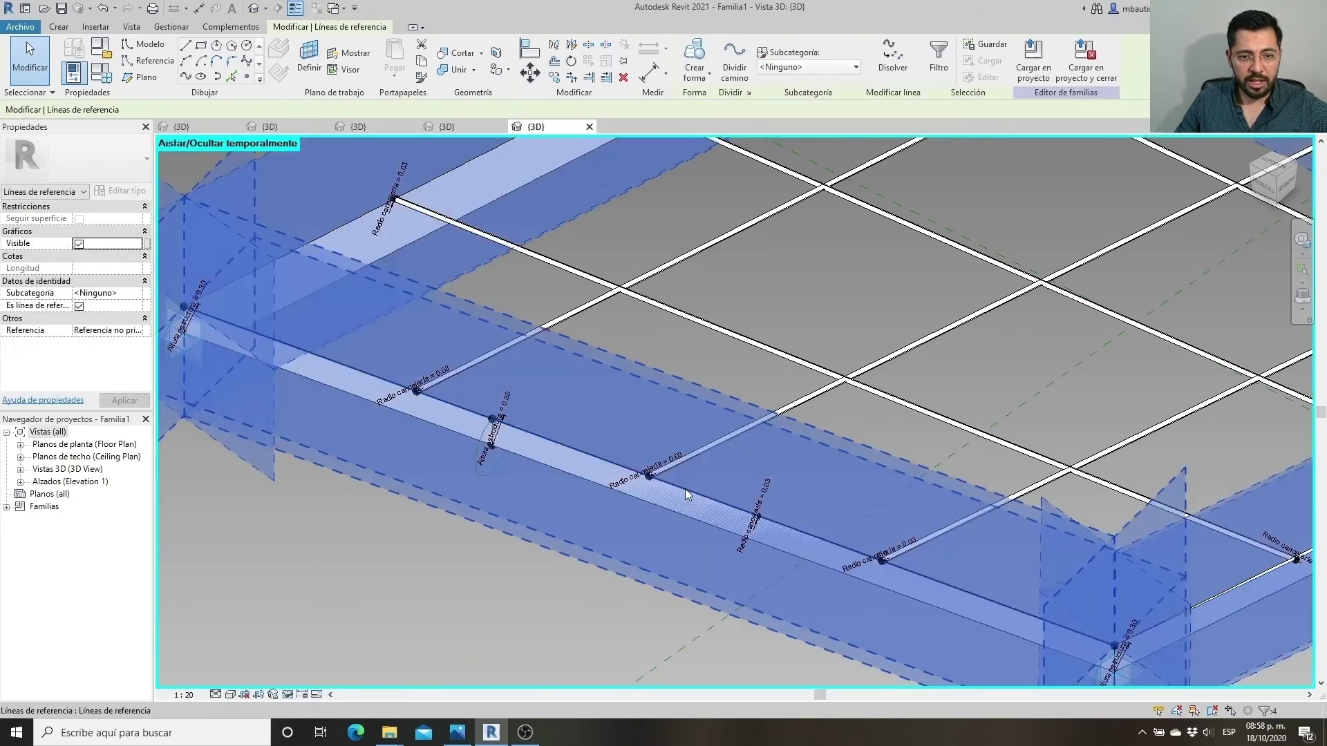
{"action": "left_click", "coordinate": [703, 81]}
{"action": "left_click", "coordinate": [723, 109]}
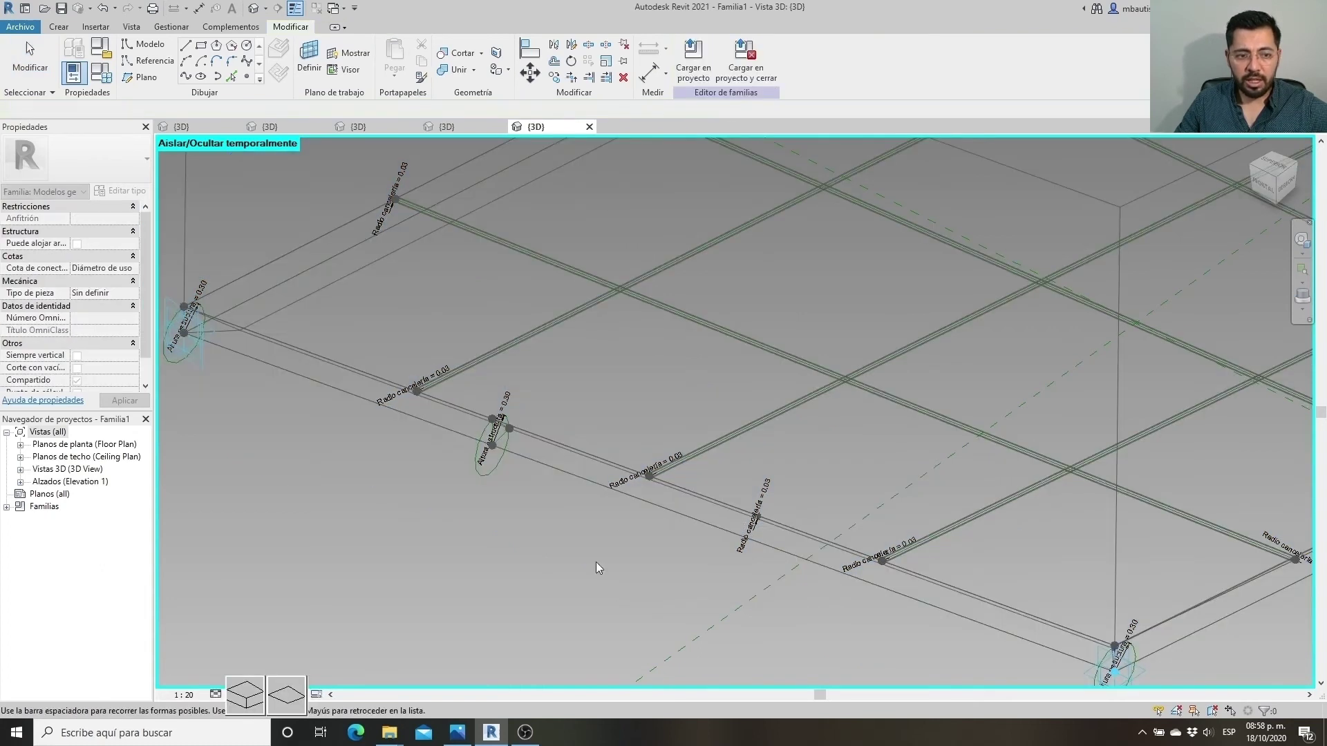
{"action": "left_click", "coordinate": [245, 695]}
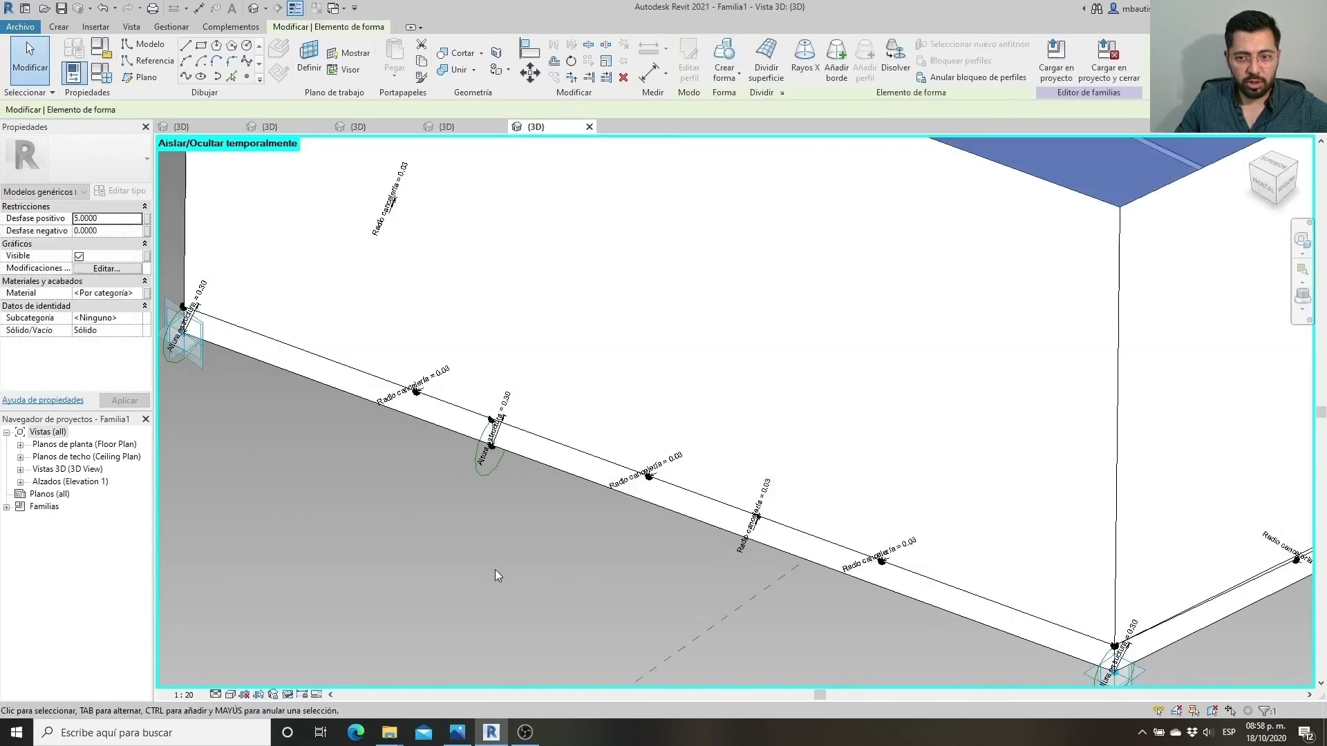
Flatten the box by dragging its top down and setting the positive offset to -0.01
{"action": "mouse_move", "coordinate": [772, 192]}
{"action": "left_mouse_down"}
{"action": "mouse_move", "coordinate": [644, 446]}
{"action": "mouse_move", "coordinate": [608, 470]}
{"action": "left_mouse_up"}
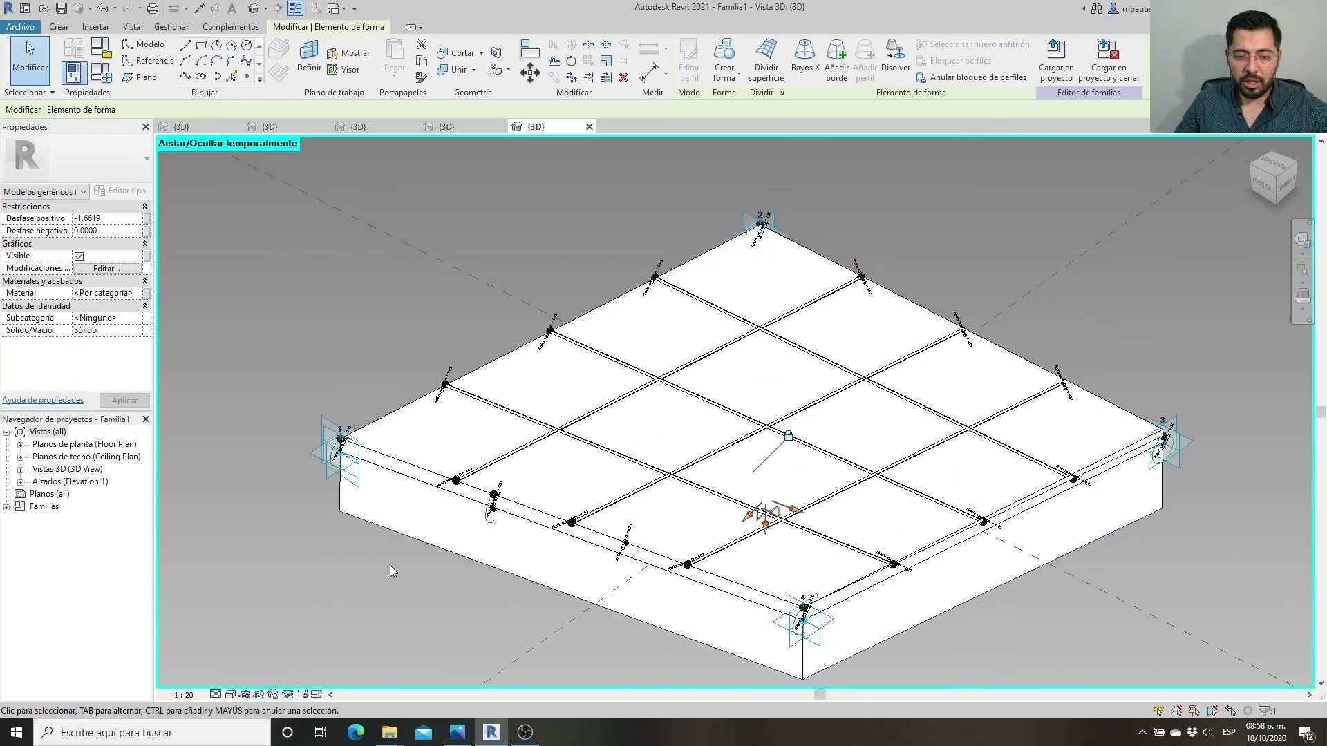
{"action": "left_click", "coordinate": [120, 219]}
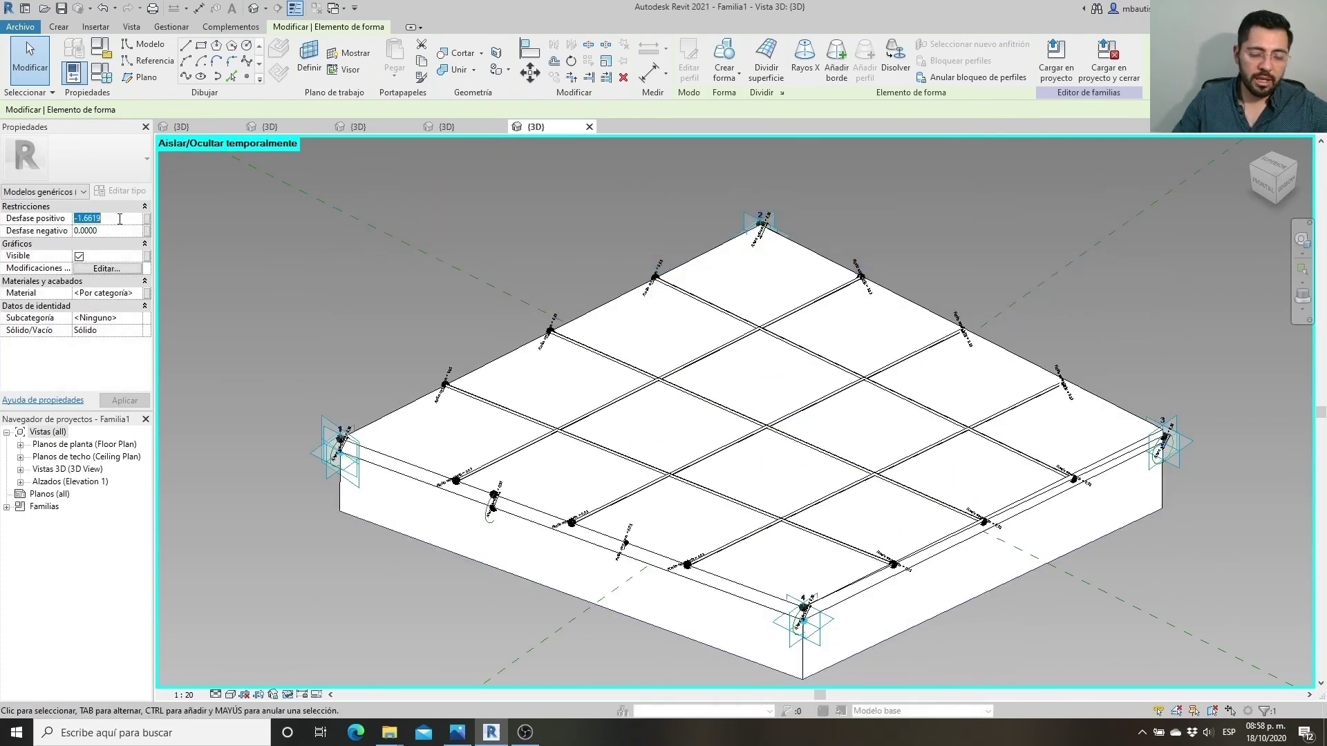
{"action": "type", "text": "-.01"}
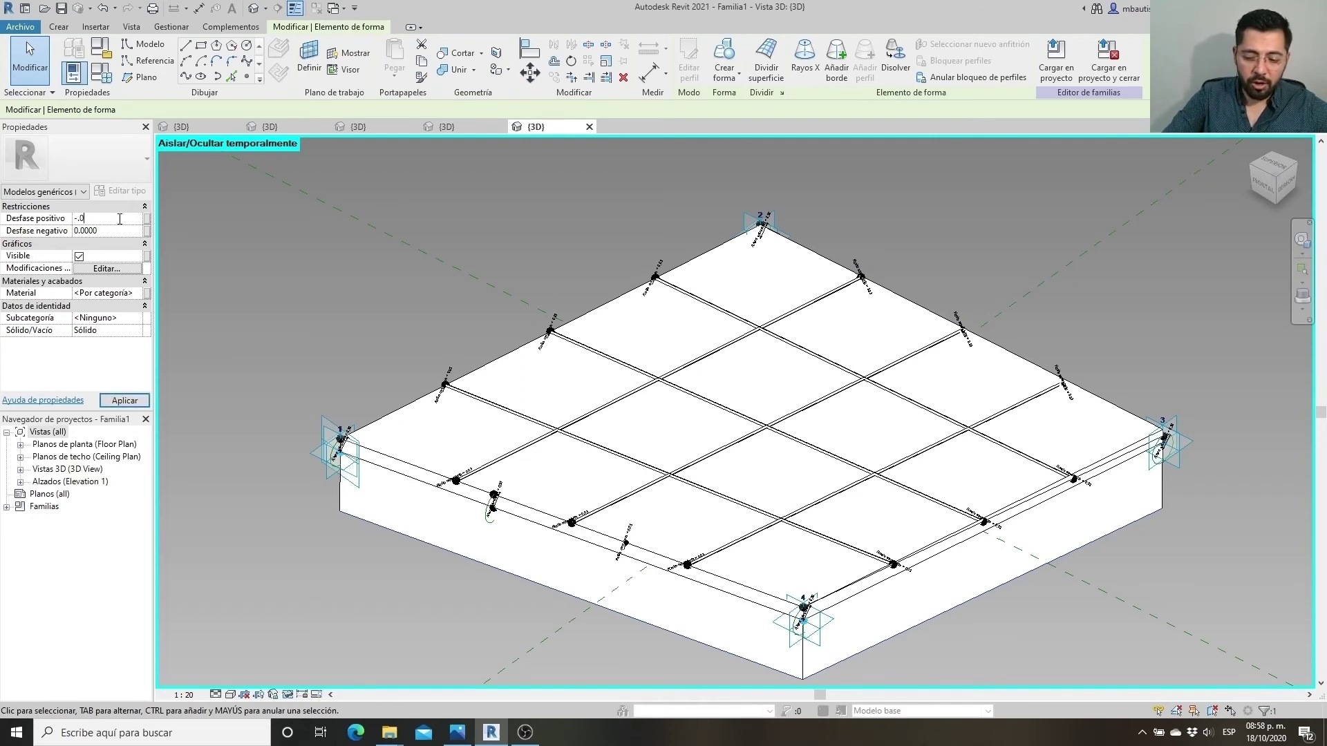
{"action": "key", "text": "Return"}
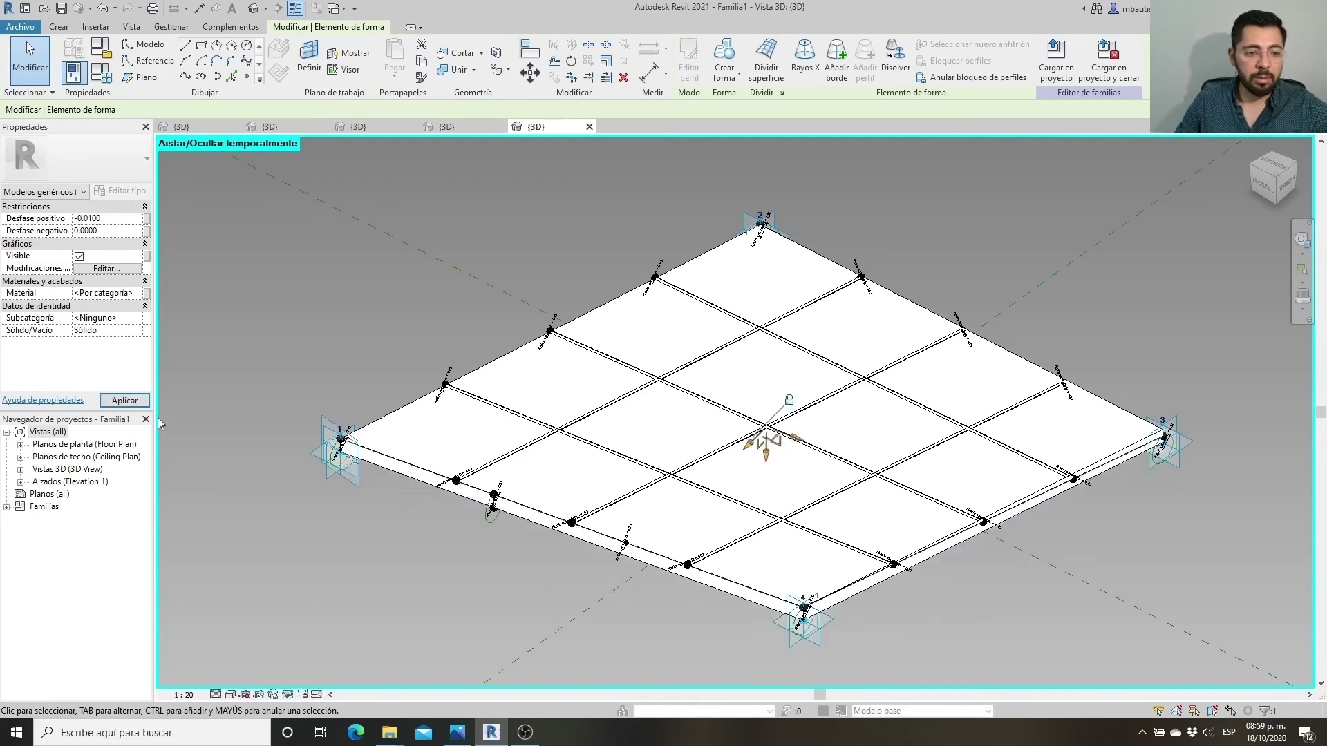
{"action": "left_click", "coordinate": [351, 541]}
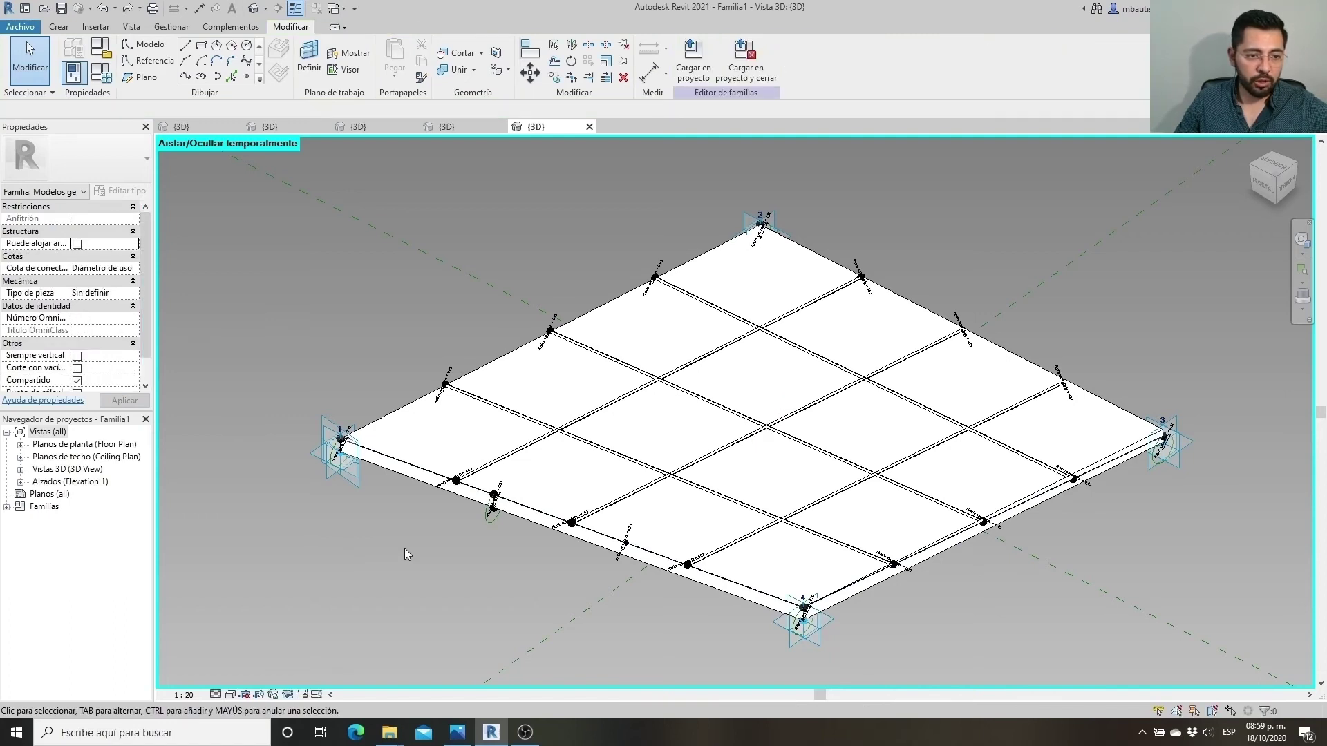
Zoom in to check the thin slab's edge and reselect the glass slab
{"action": "scroll", "coordinate": [374, 468], "scroll_direction": "up", "scroll_amount": 3}
{"action": "scroll", "coordinate": [372, 462], "scroll_direction": "up", "scroll_amount": 2}
{"action": "scroll", "coordinate": [385, 428], "scroll_direction": "up", "scroll_amount": 2}
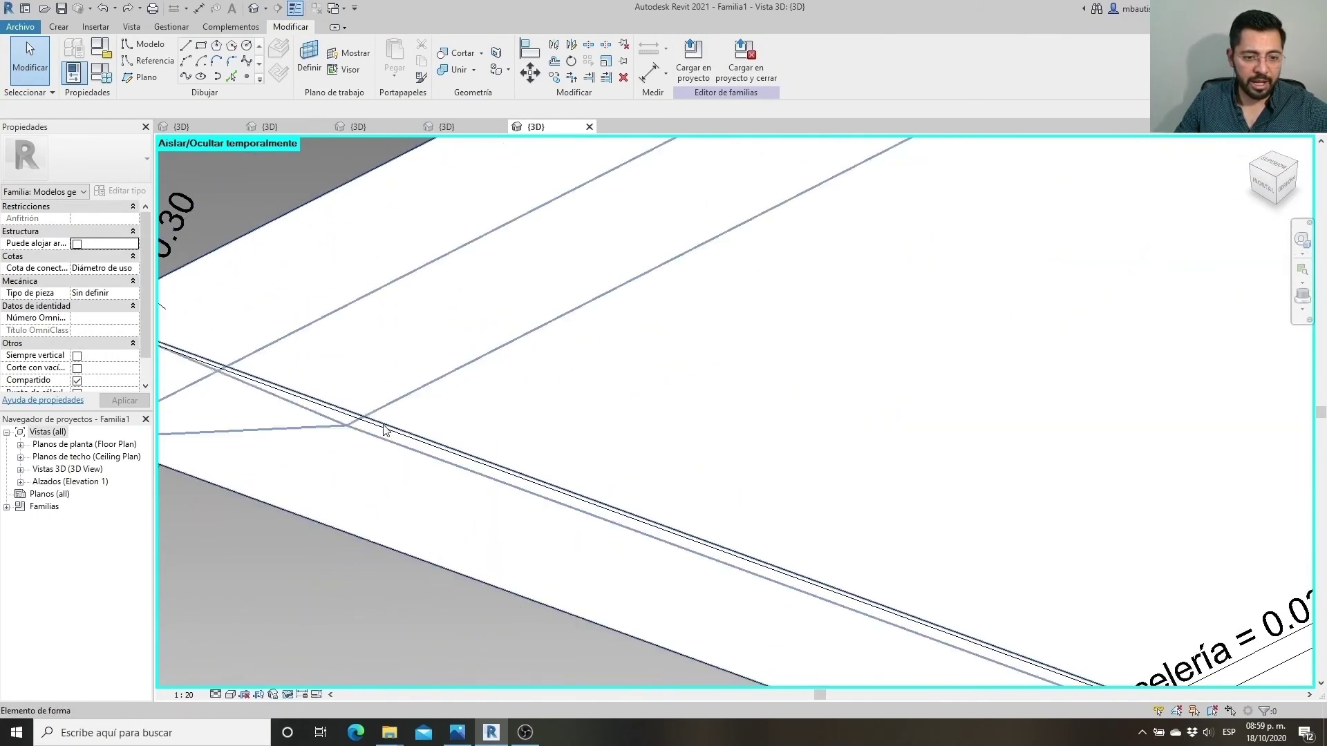
{"action": "scroll", "coordinate": [553, 456], "scroll_direction": "down", "scroll_amount": 2}
{"action": "scroll", "coordinate": [595, 448], "scroll_direction": "up", "scroll_amount": 2}
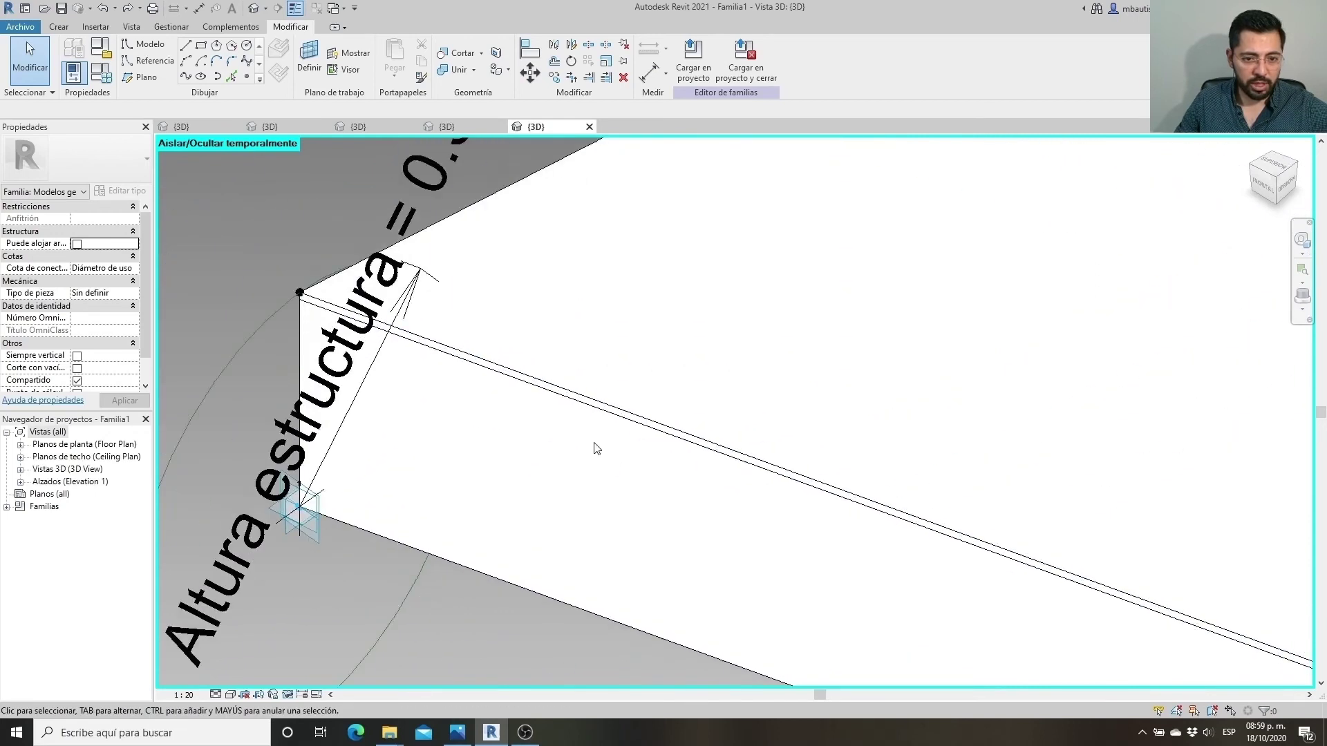
{"action": "scroll", "coordinate": [600, 414], "scroll_direction": "up", "scroll_amount": 1}
{"action": "left_click", "coordinate": [601, 413]}
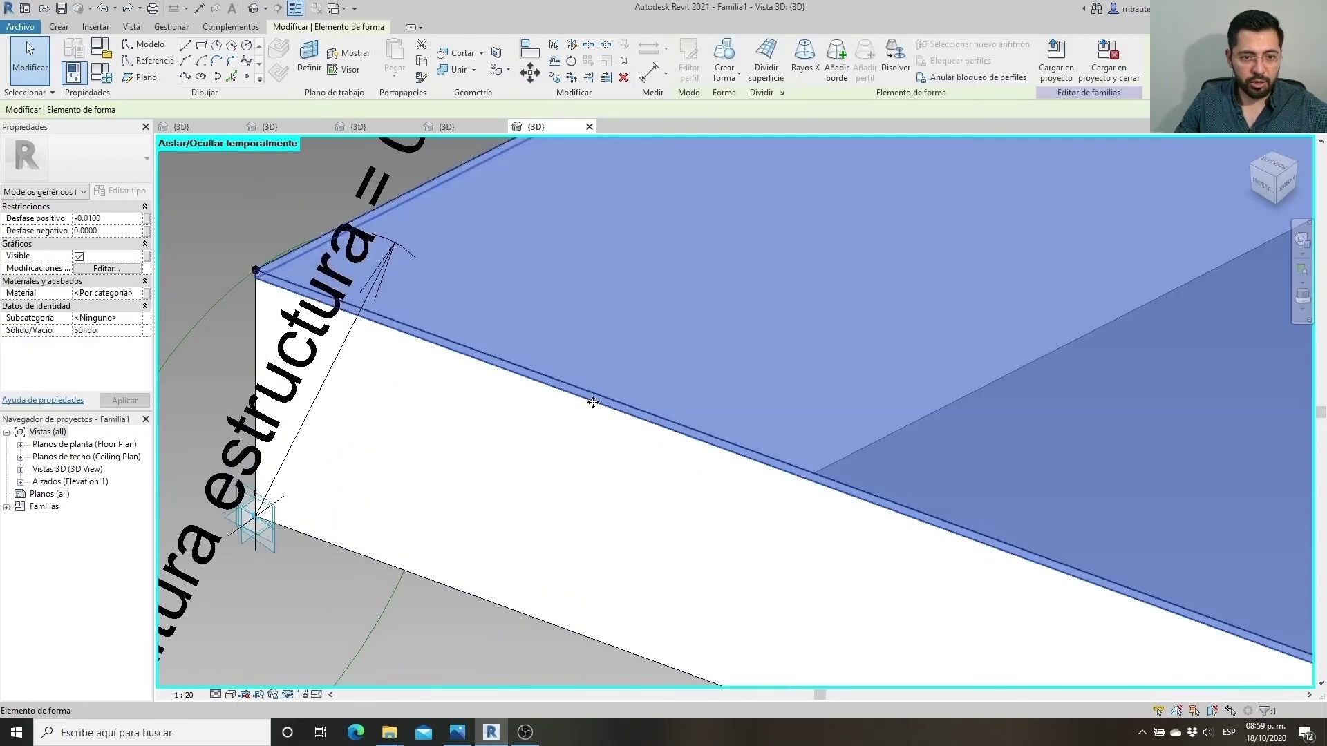
{"action": "scroll", "coordinate": [600, 413], "scroll_direction": "down", "scroll_amount": 3}
{"action": "scroll", "coordinate": [595, 411], "scroll_direction": "down", "scroll_amount": 2}
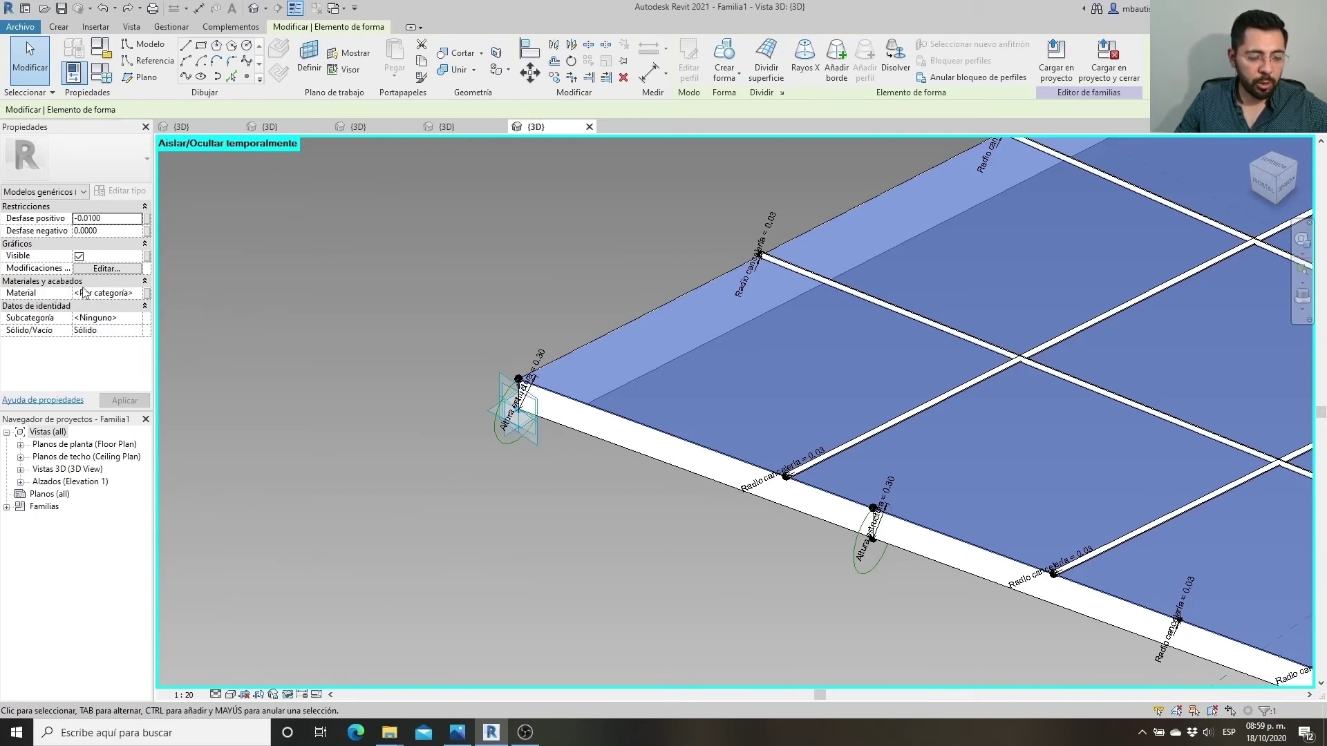
Link the slab's material to a new family parameter named Cristal
{"action": "left_click", "coordinate": [148, 296]}
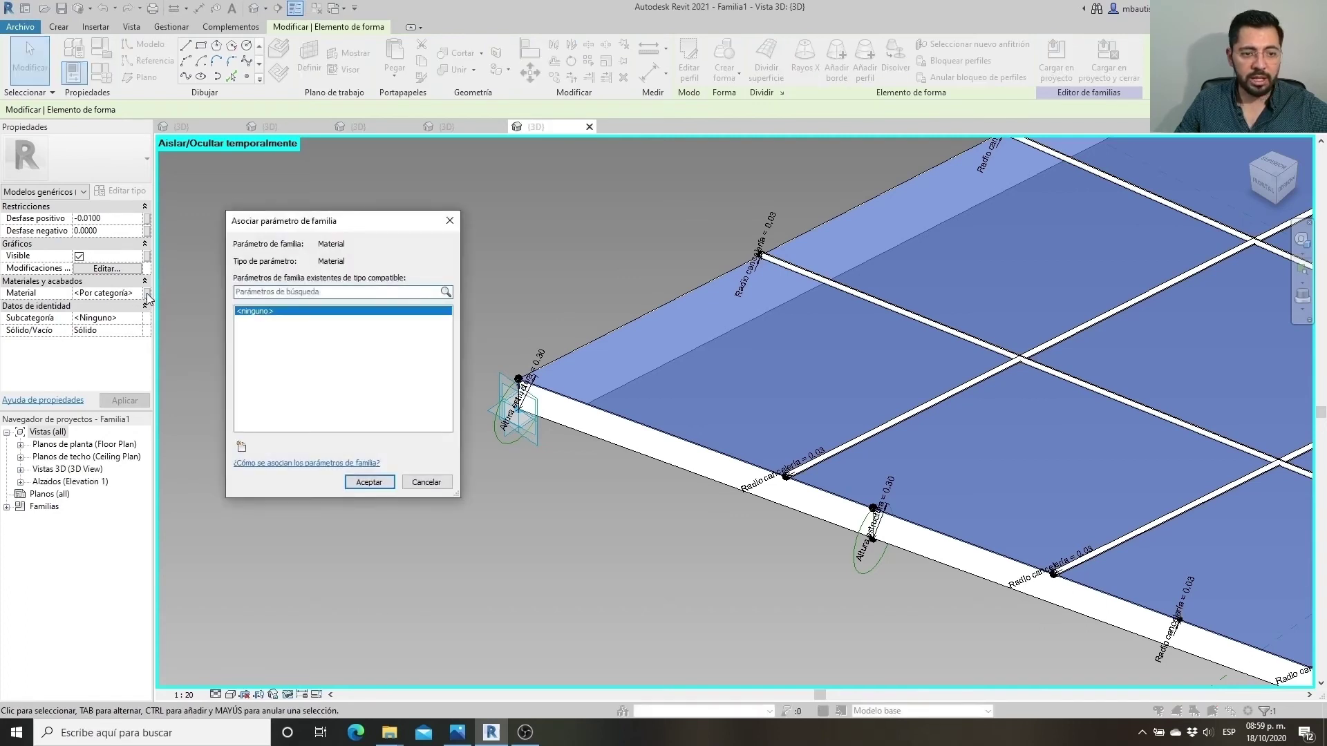
{"action": "left_click", "coordinate": [242, 448]}
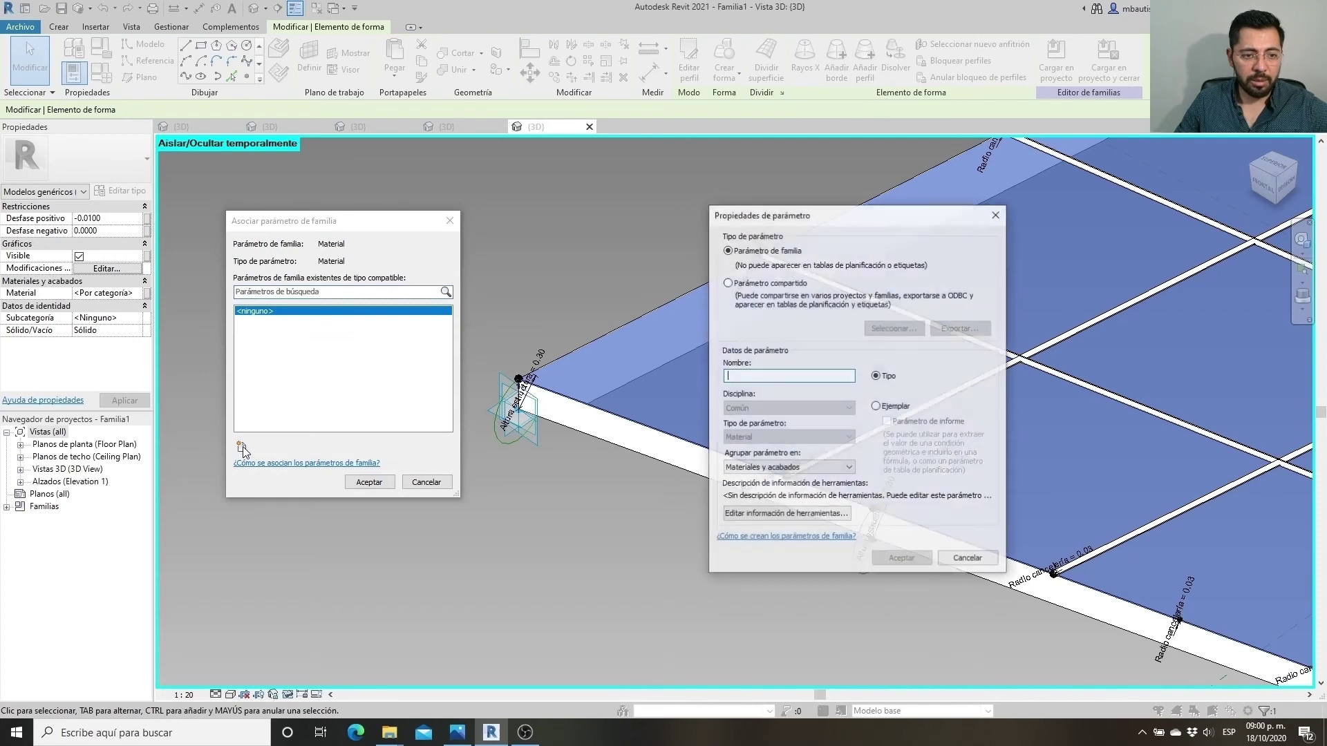
{"action": "type", "text": "Cristal"}
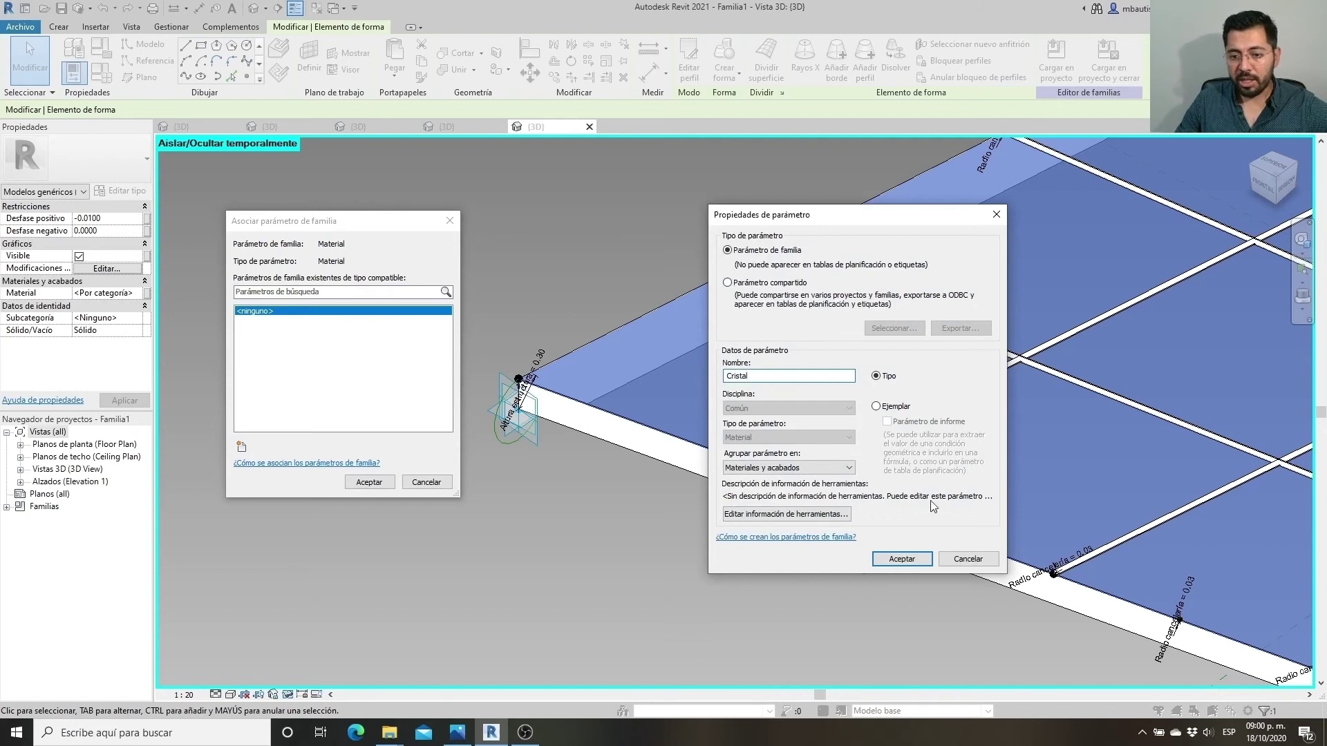
{"action": "left_click", "coordinate": [925, 557]}
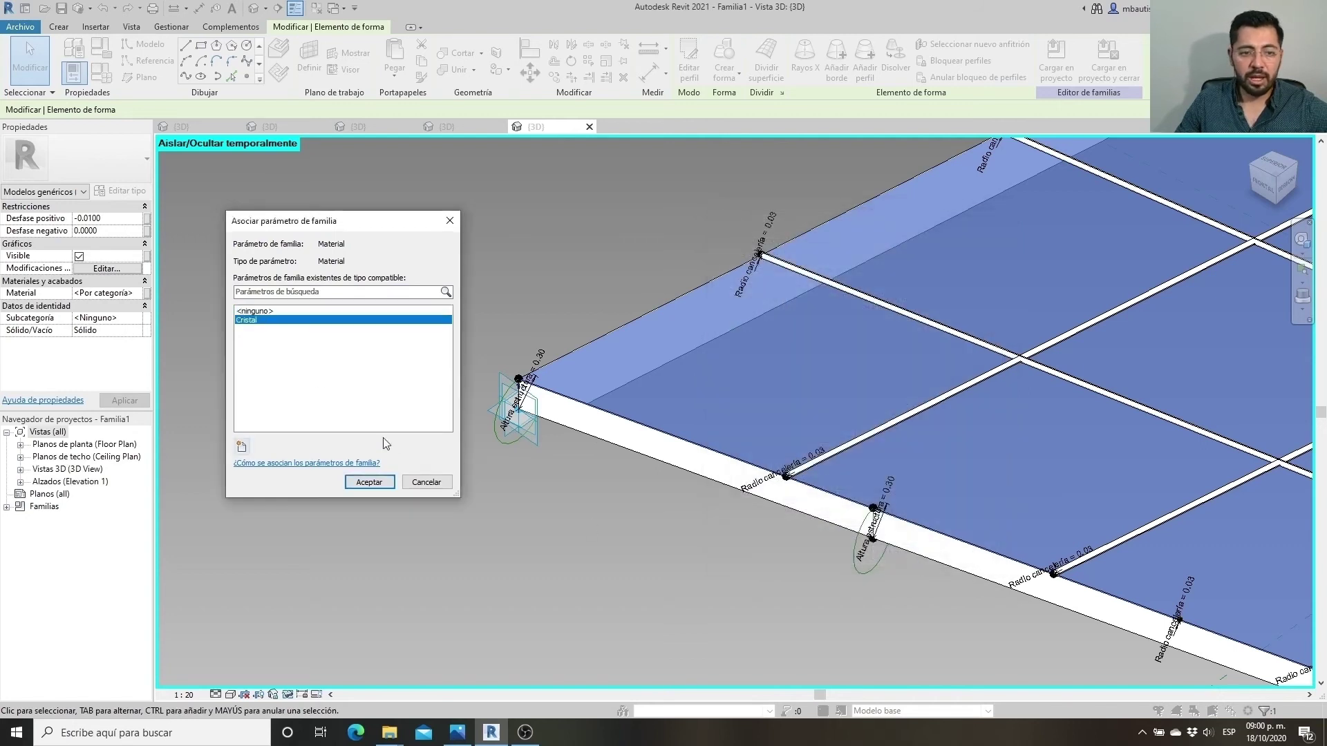
{"action": "left_click", "coordinate": [369, 482]}
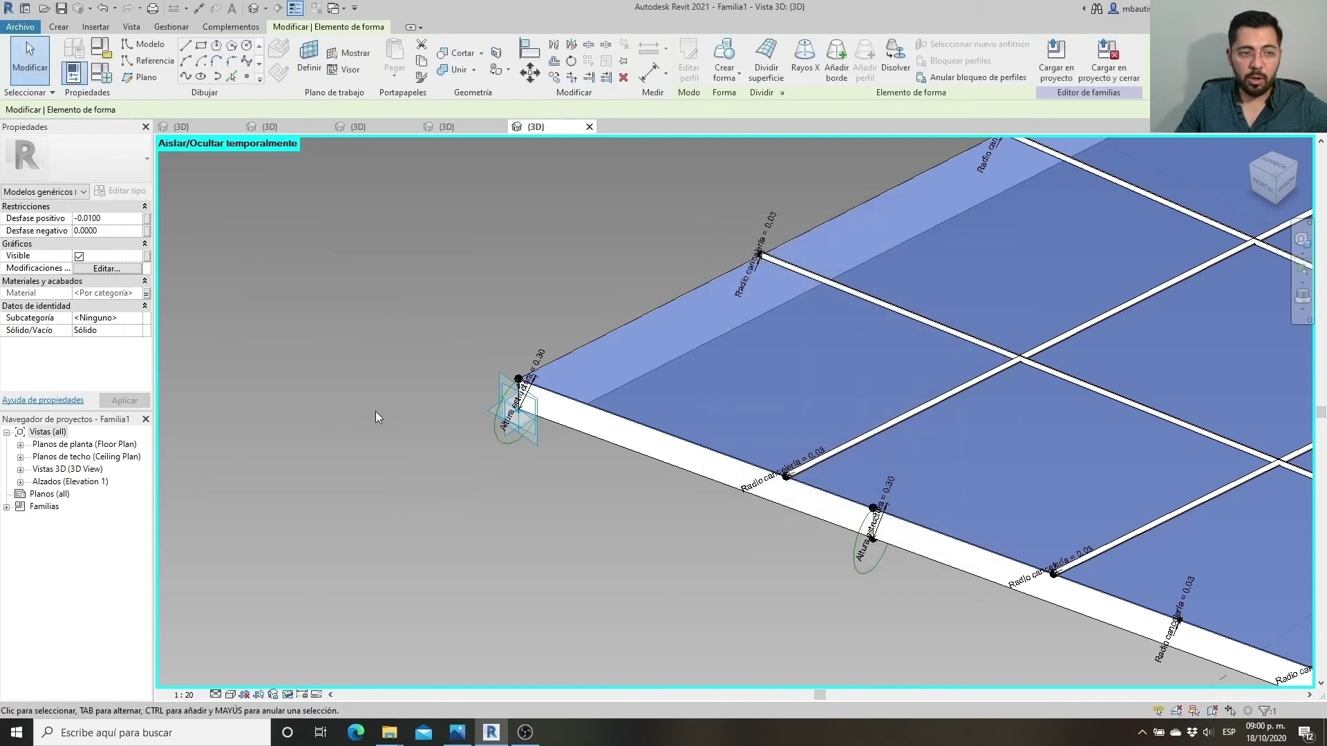
Review Family Types, show the hidden frame again, and begin saving the family
{"action": "left_click", "coordinate": [101, 72]}
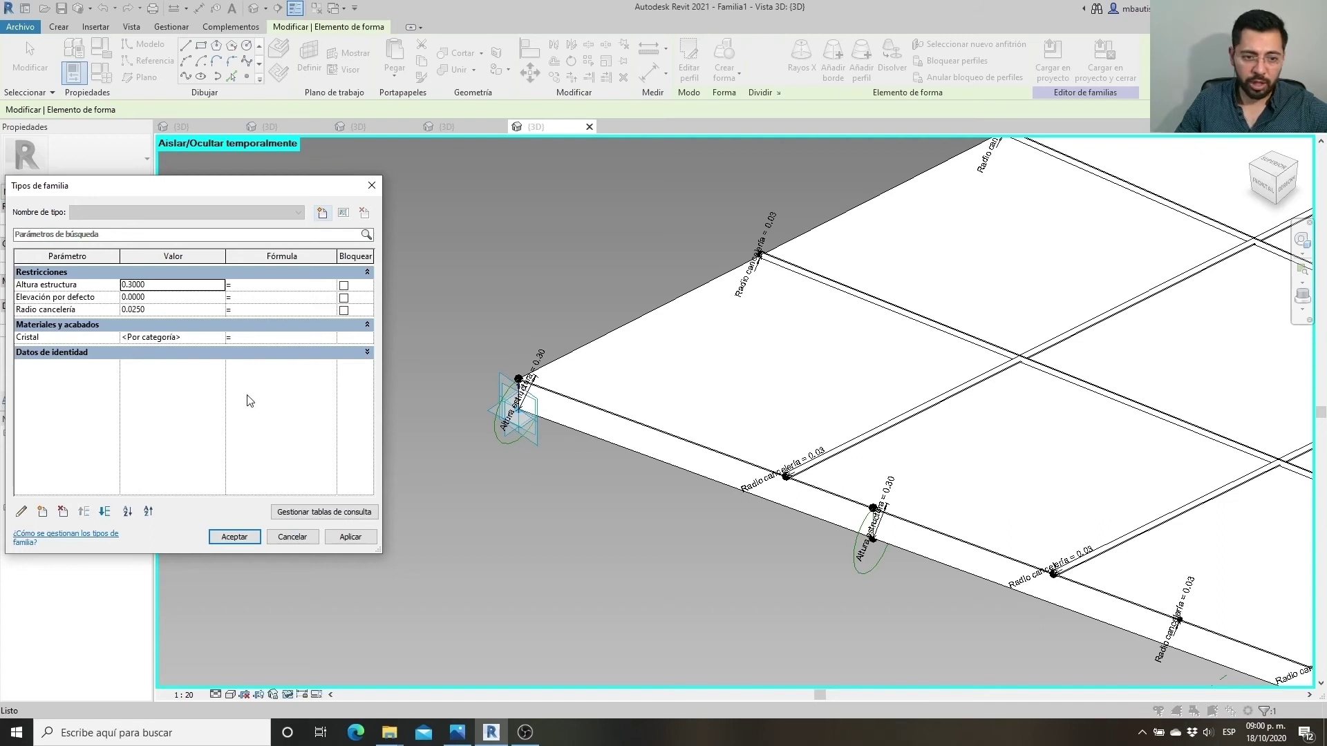
{"action": "left_click", "coordinate": [239, 537]}
{"action": "left_click", "coordinate": [318, 616]}
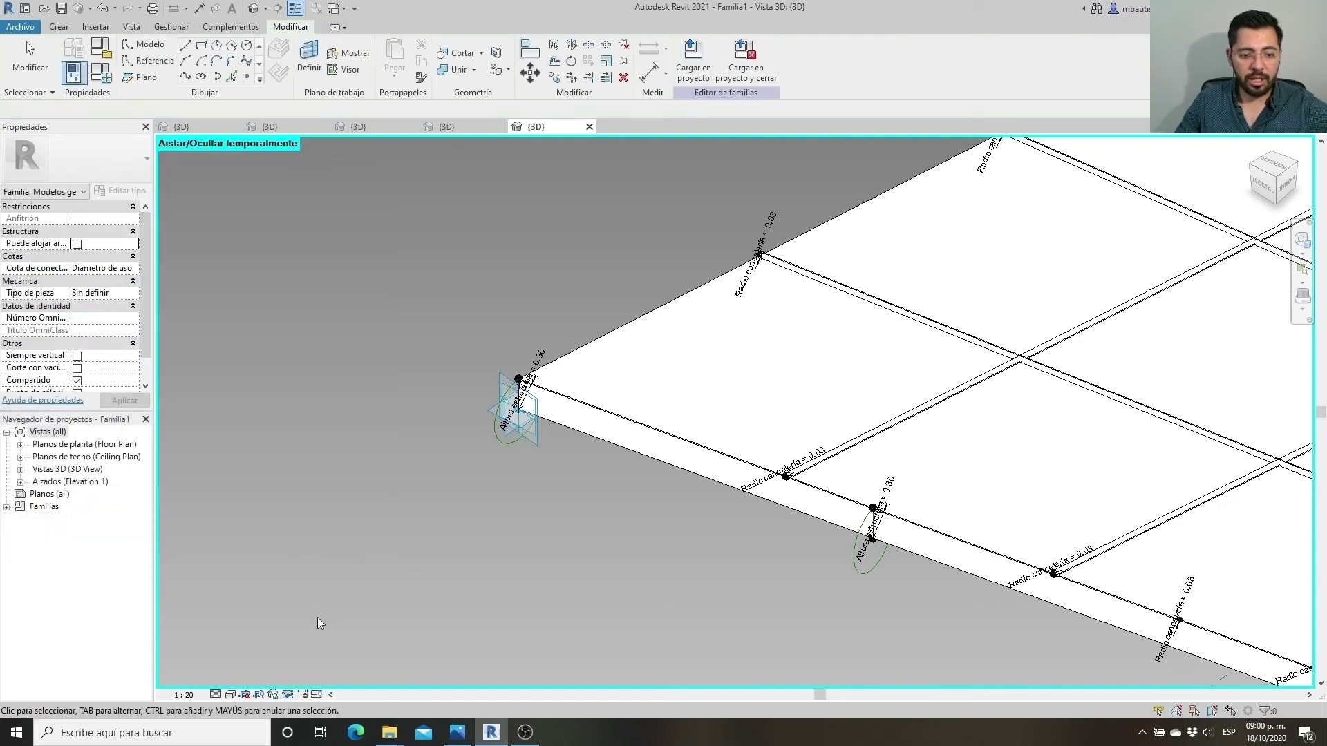
{"action": "left_click", "coordinate": [290, 695]}
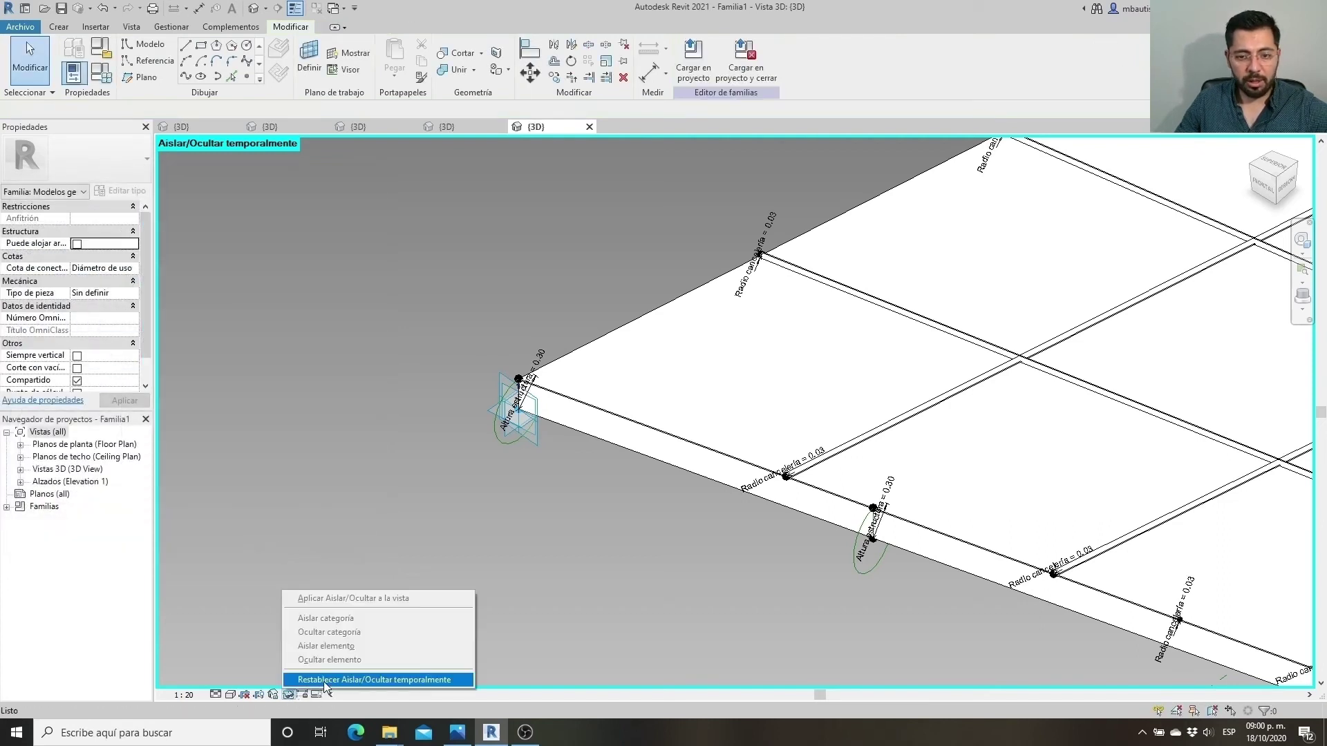
{"action": "left_click", "coordinate": [324, 681]}
{"action": "scroll", "coordinate": [311, 553], "scroll_direction": "down", "scroll_amount": 5}
{"action": "scroll", "coordinate": [287, 488], "scroll_direction": "down", "scroll_amount": 3}
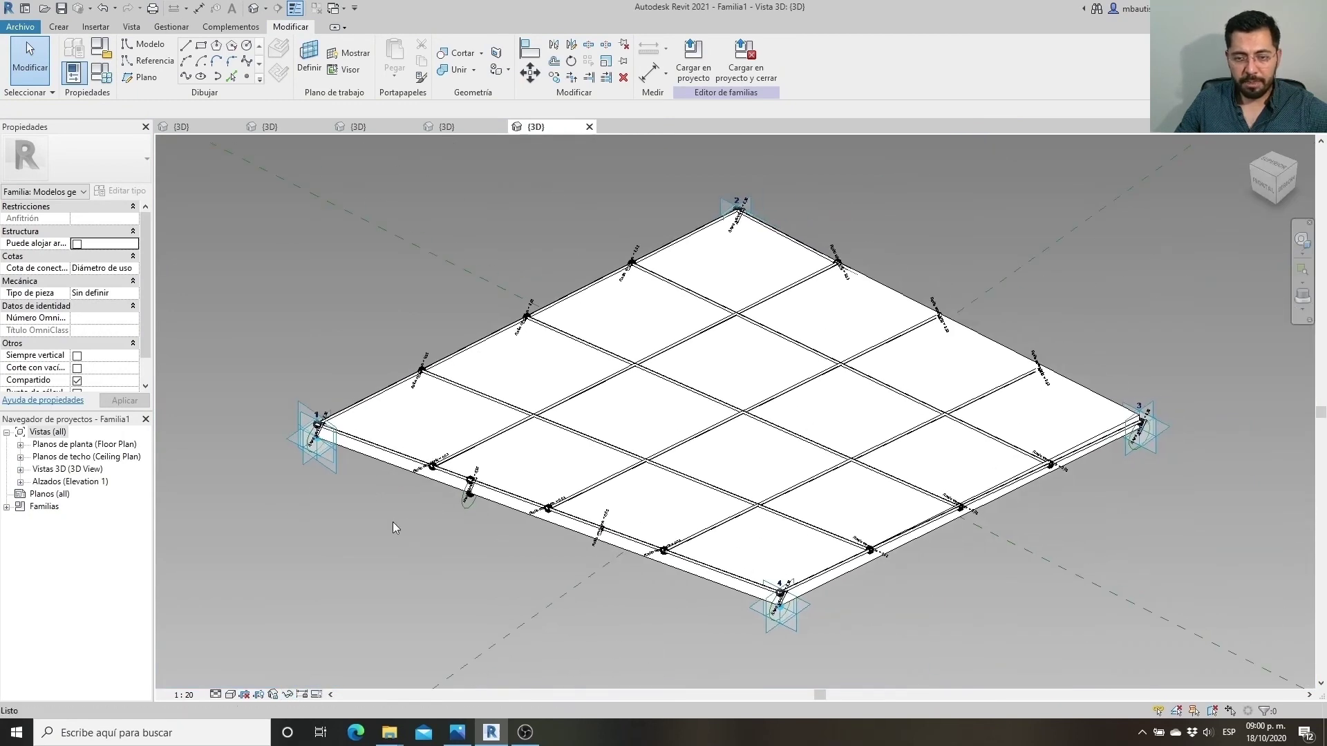
{"action": "left_click", "coordinate": [26, 29]}
{"action": "mouse_move", "coordinate": [48, 193]}
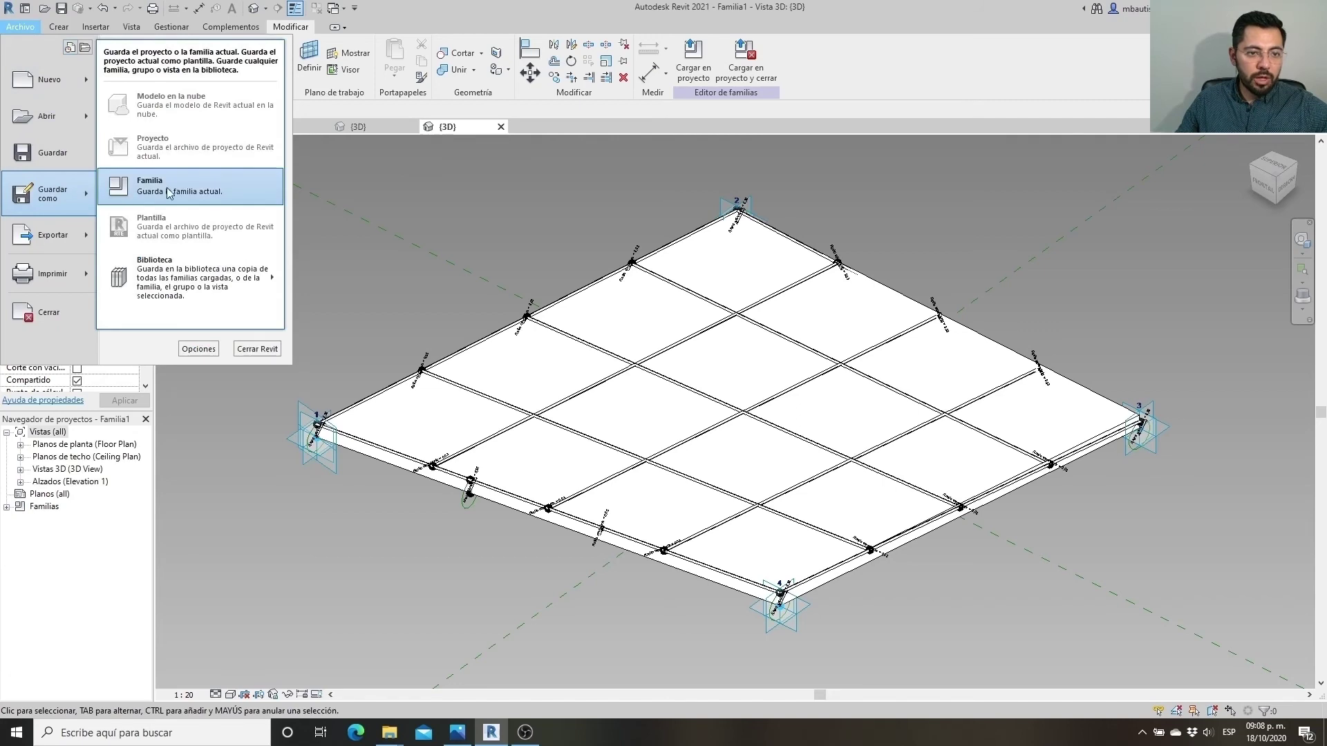
Save the panel family to the desktop as 'Est Gherkin adaptativa' and load it into Tornado y Gherkin 4.rvt
{"action": "left_click", "coordinate": [200, 188]}
{"action": "left_click", "coordinate": [439, 453]}
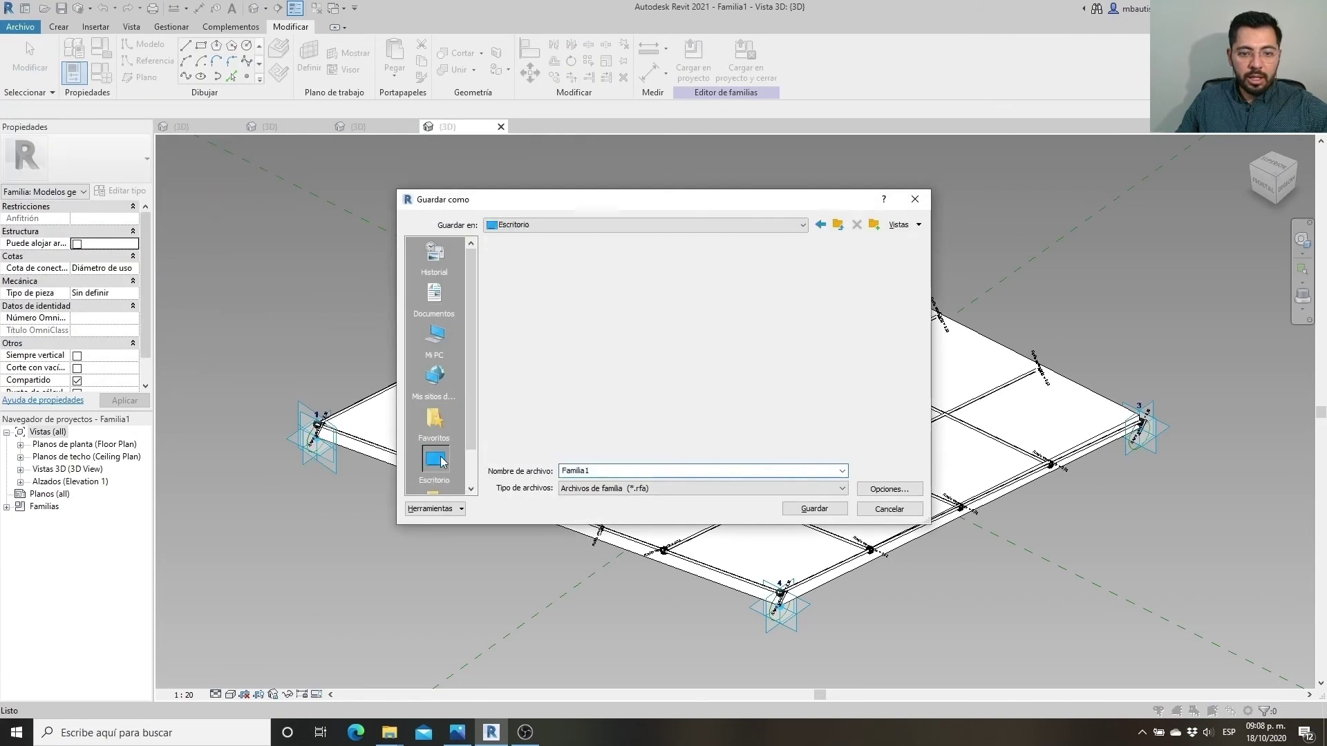
{"action": "type", "text": "Est Gherkin a"}
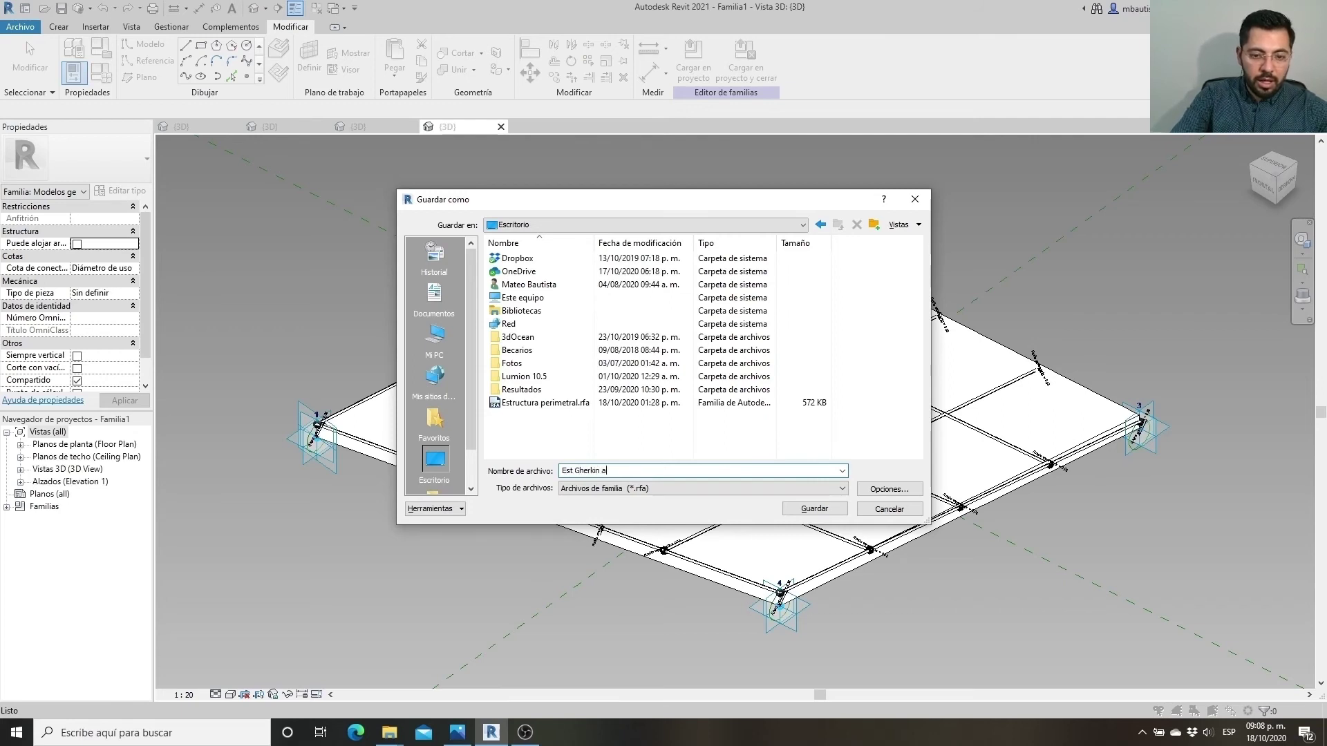
{"action": "type", "text": "daptativa"}
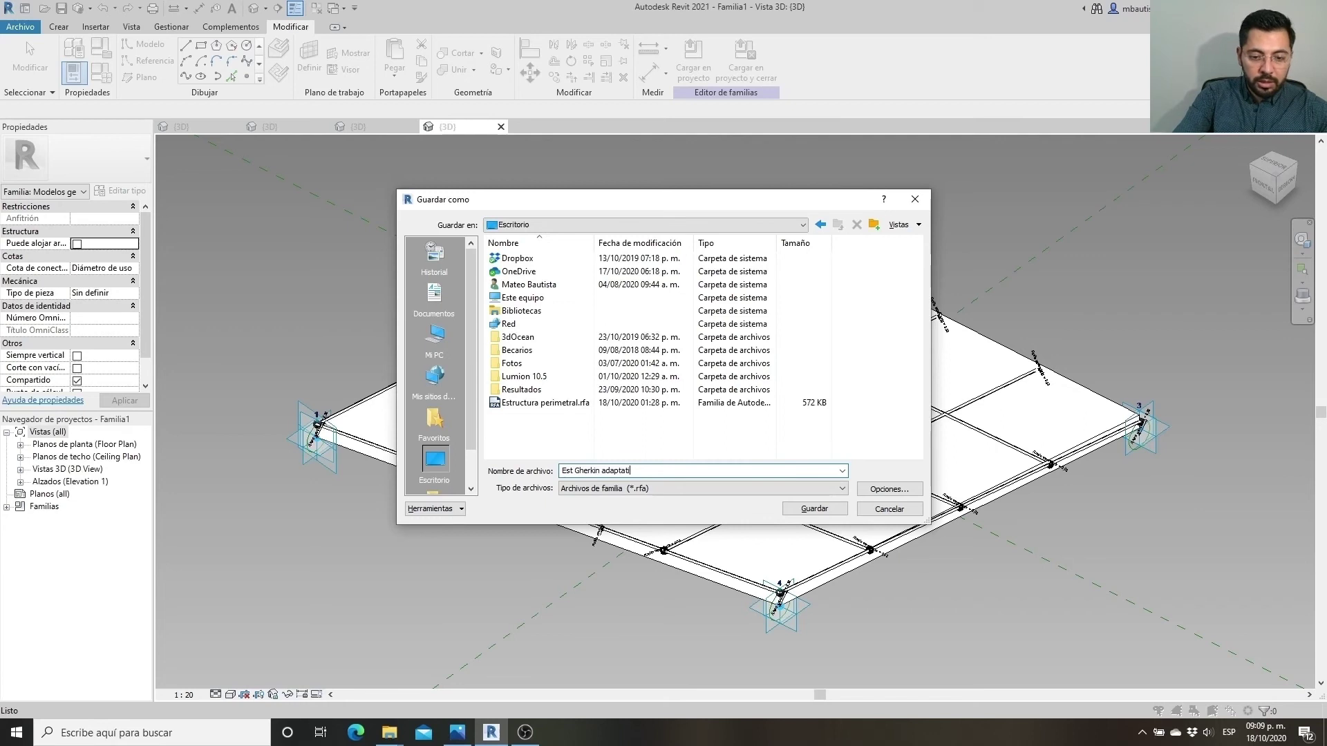
{"action": "left_click", "coordinate": [835, 510]}
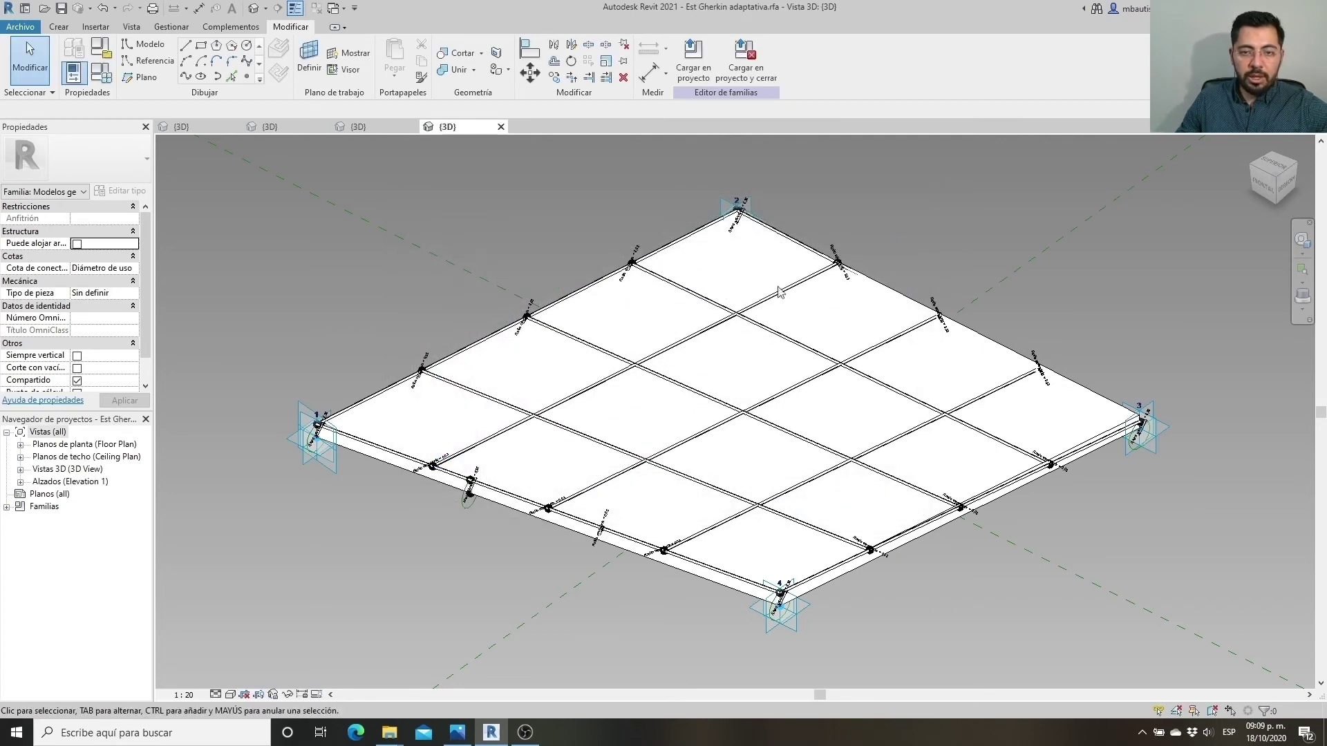
{"action": "left_click", "coordinate": [694, 62]}
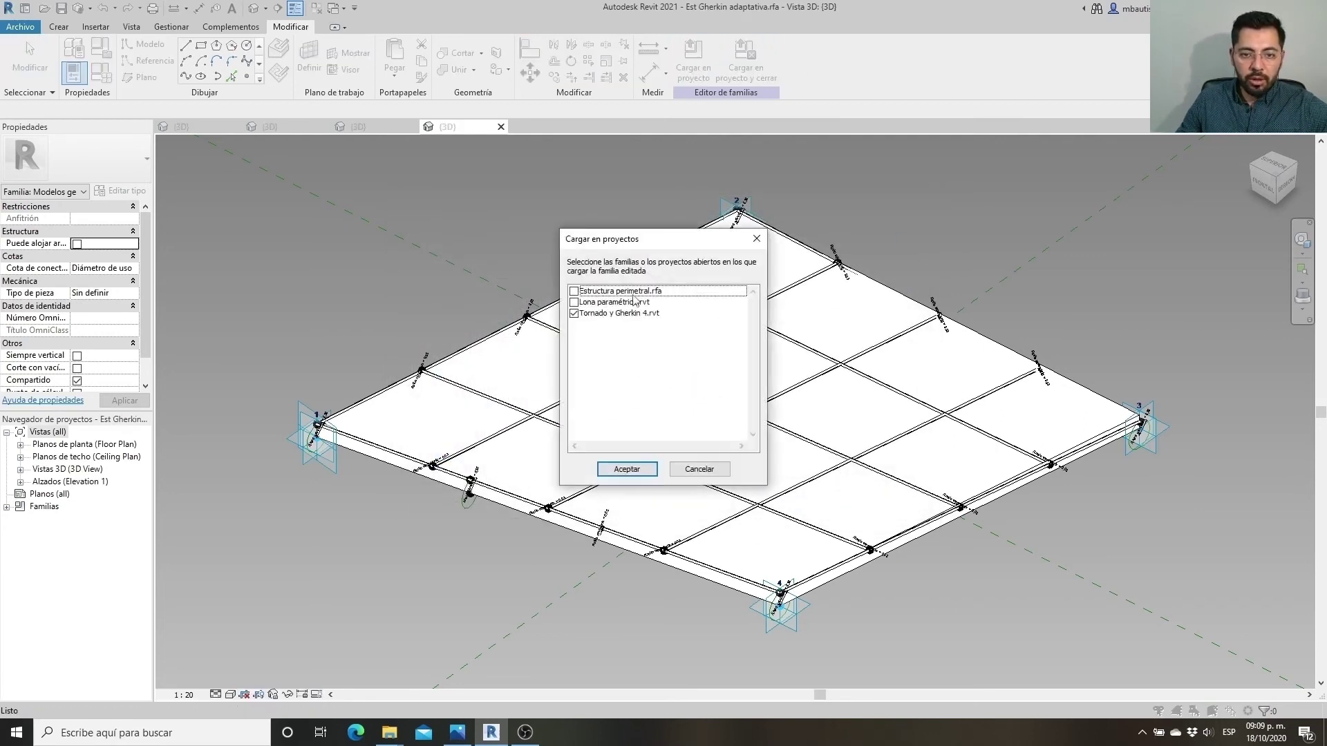
{"action": "left_click", "coordinate": [642, 474]}
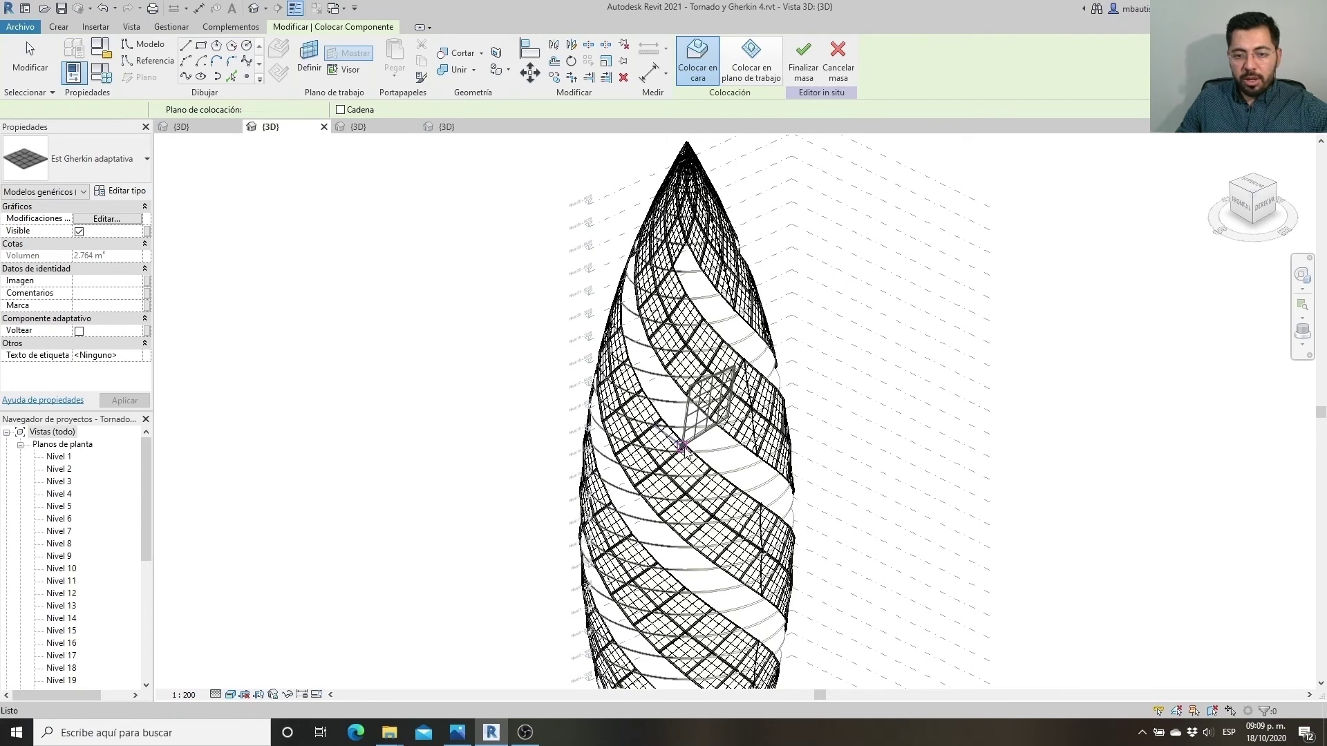
Switch the tower's divided surface from panel components to the diamond pattern display
{"action": "key", "text": "Escape"}
{"action": "key", "text": "Escape"}
{"action": "left_click", "coordinate": [669, 423]}
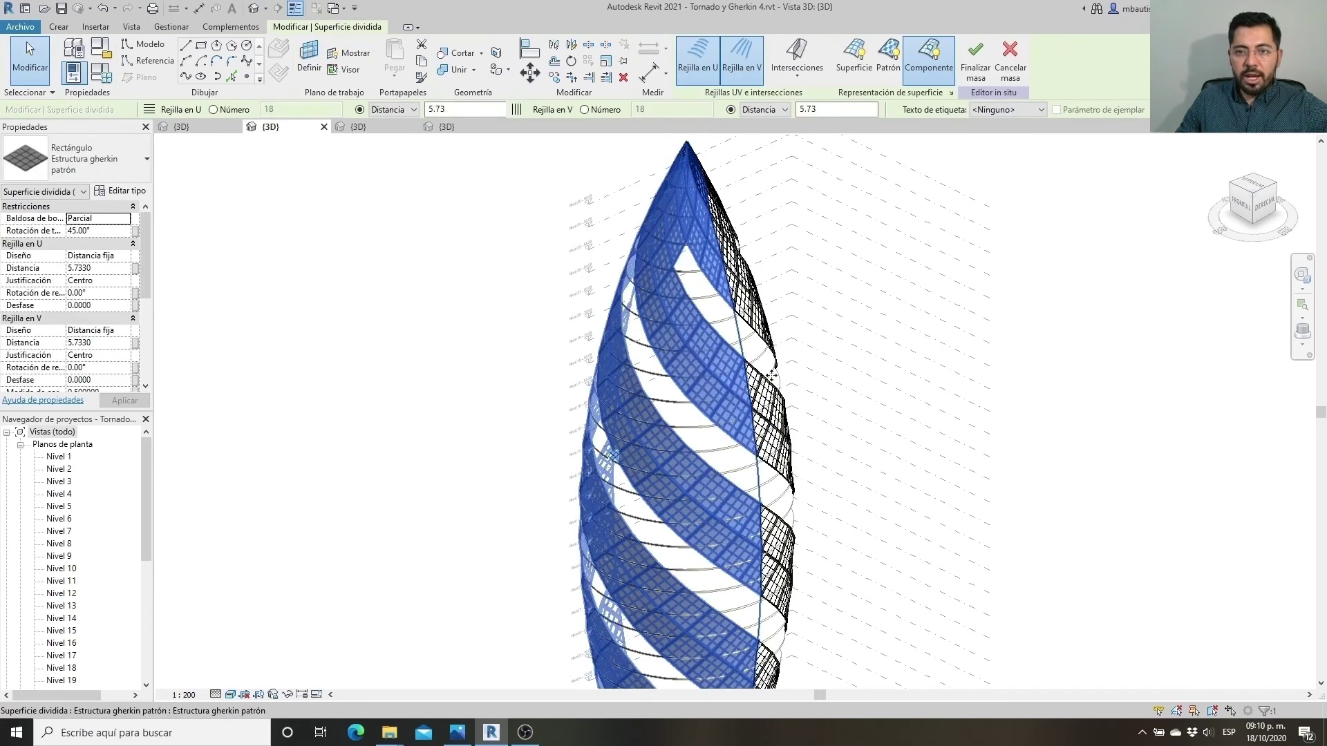
{"action": "left_click", "coordinate": [937, 72]}
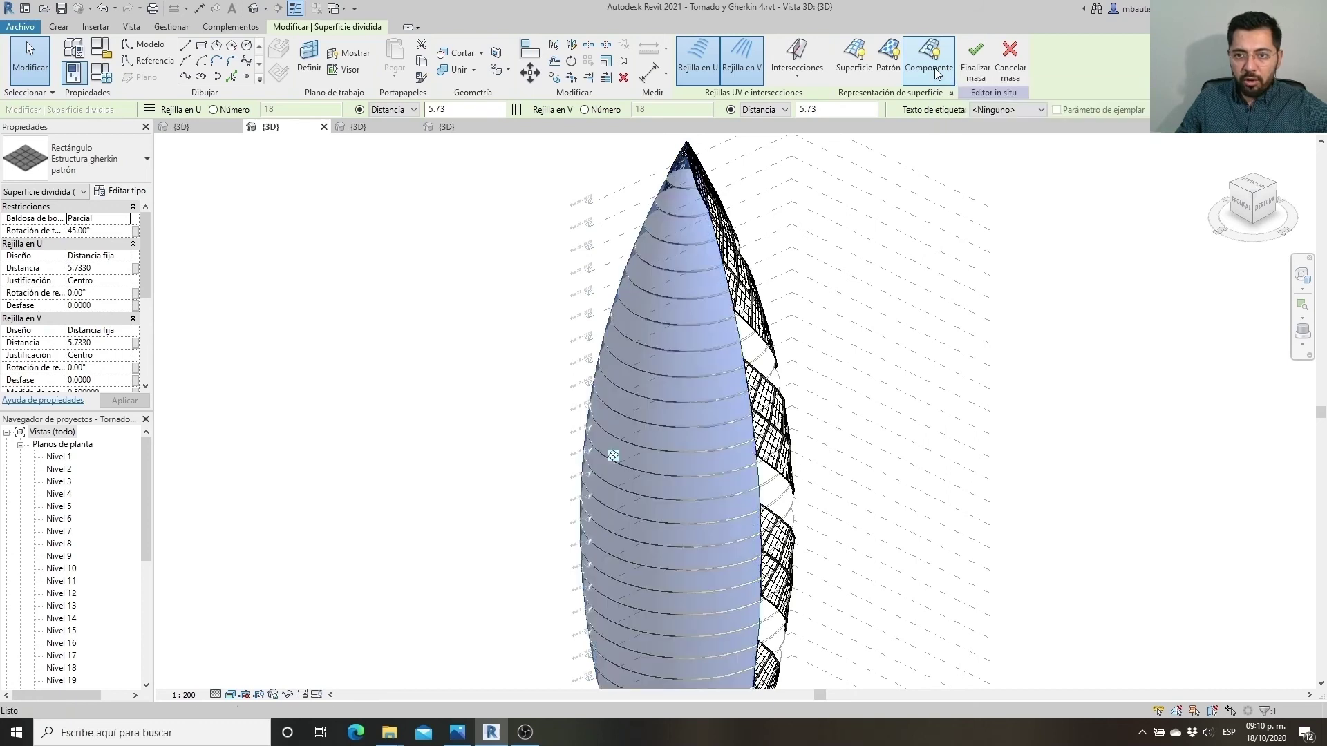
{"action": "left_click", "coordinate": [890, 69]}
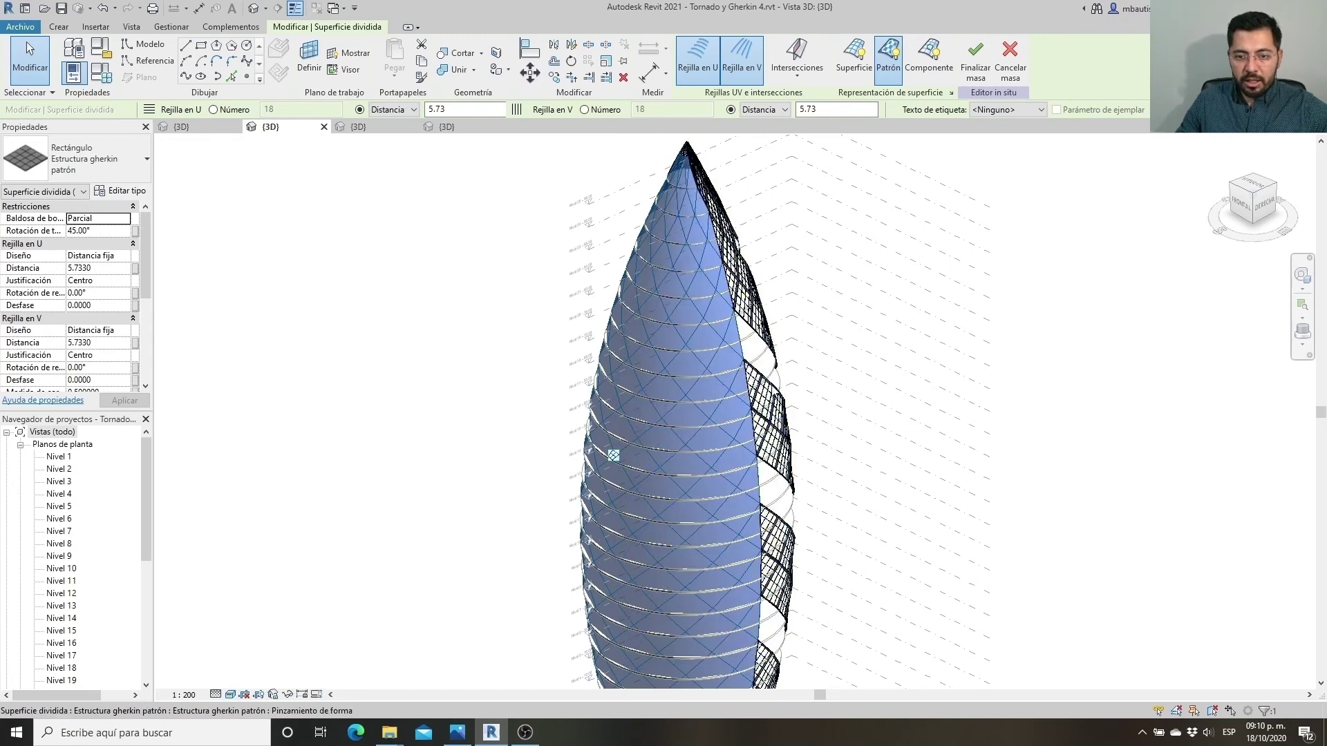
{"action": "left_click", "coordinate": [911, 76]}
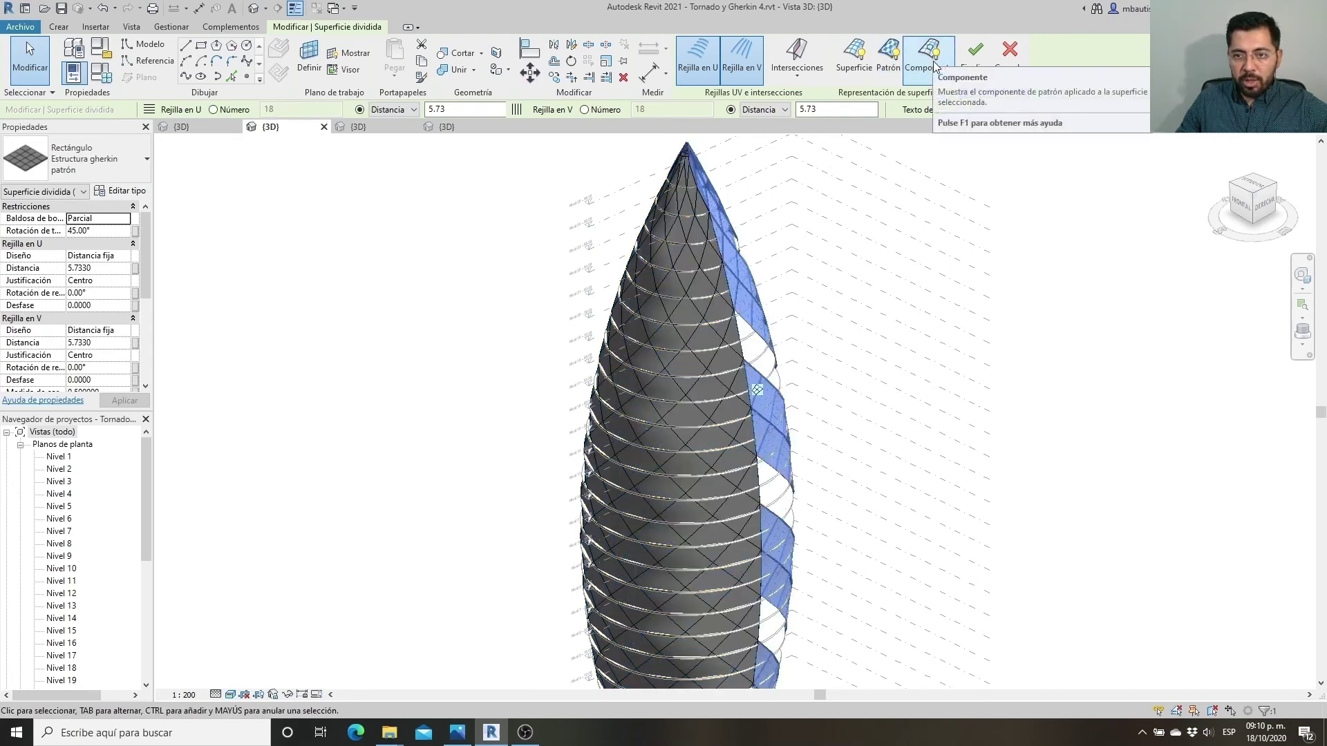
{"action": "left_click", "coordinate": [934, 66]}
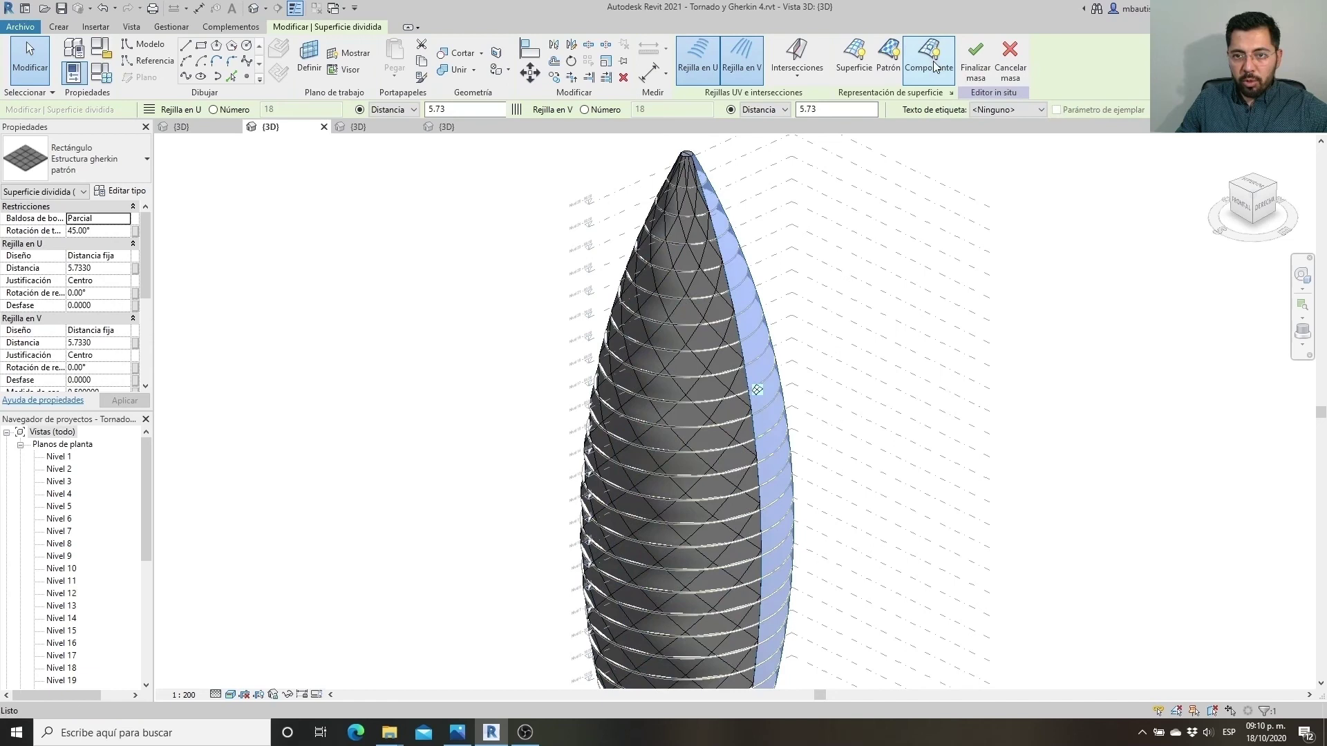
{"action": "left_click", "coordinate": [889, 74]}
Bring the tower base into view and confirm the surface shows only the diamond pattern
{"action": "scroll", "coordinate": [687, 565], "scroll_direction": "up", "scroll_amount": 4}
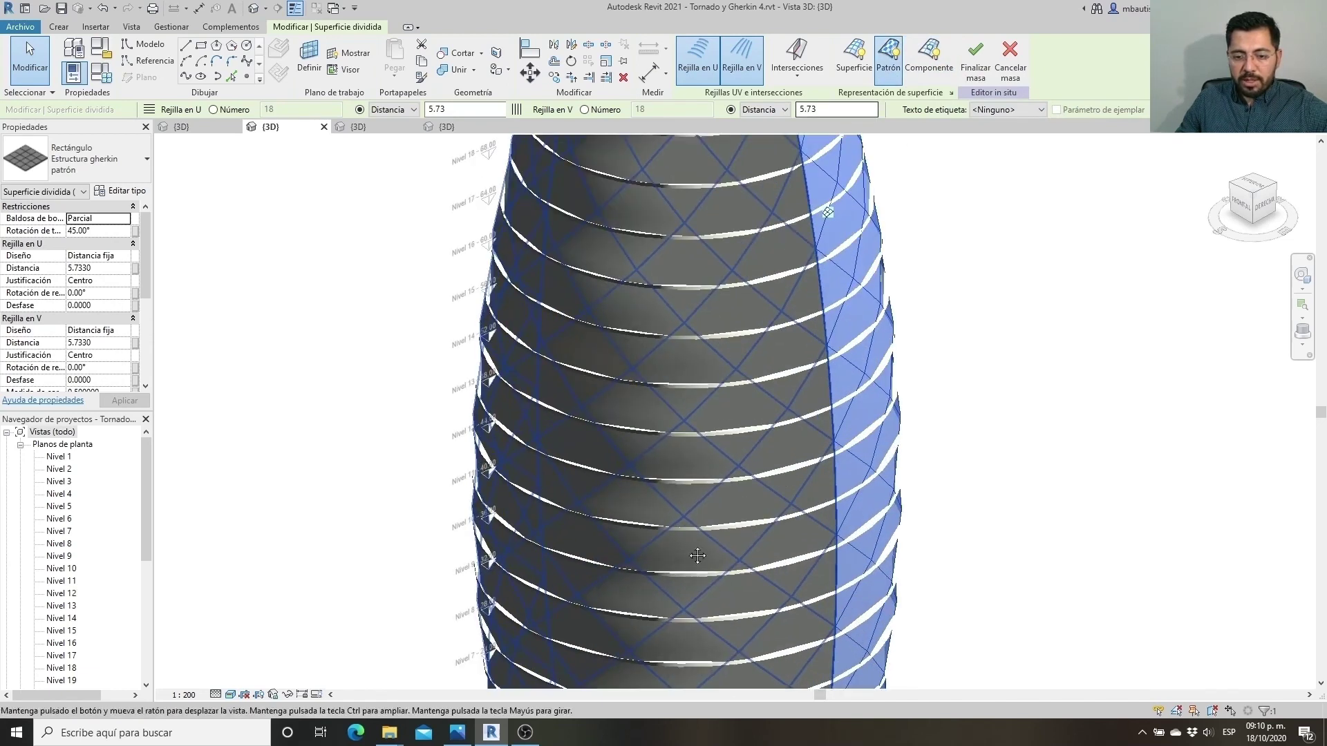
{"action": "middle_click_drag", "start_coordinate": [697, 555], "coordinate": [713, 229]}
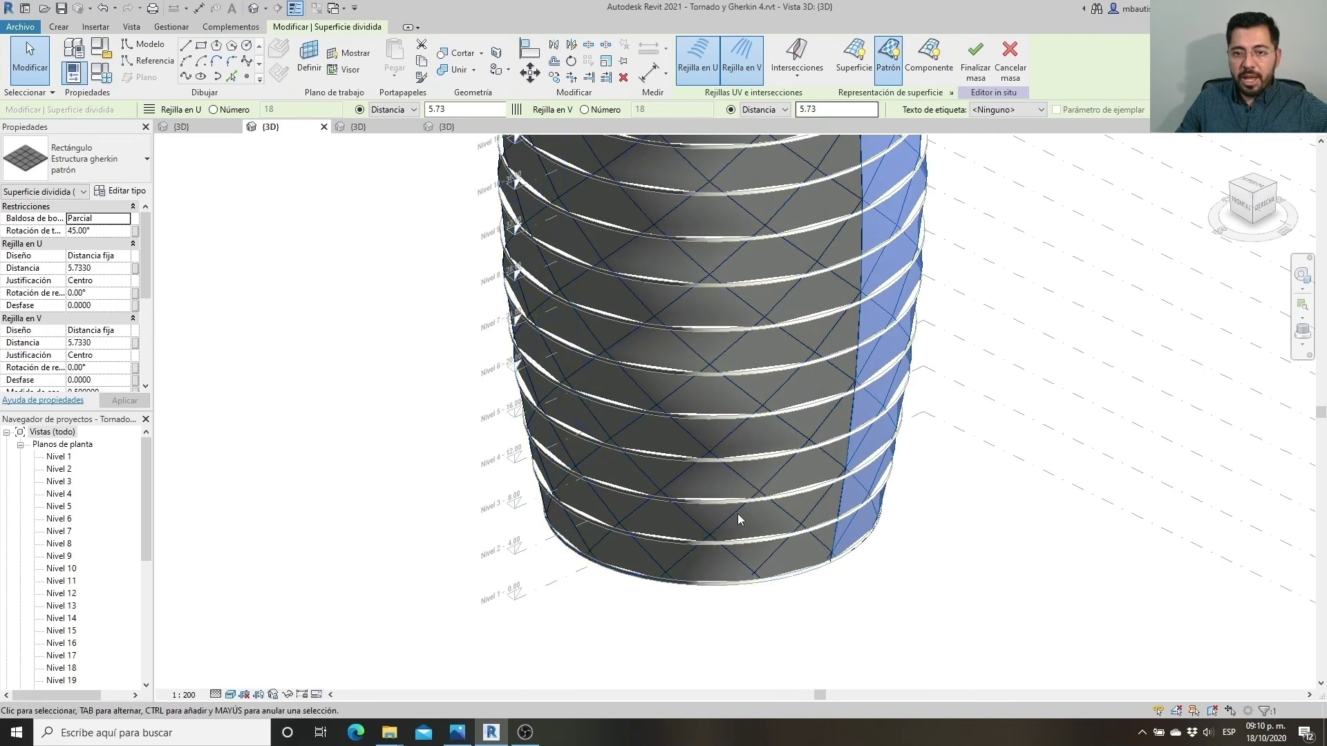
{"action": "scroll", "coordinate": [738, 520], "scroll_direction": "up", "scroll_amount": 1}
{"action": "scroll", "coordinate": [734, 489], "scroll_direction": "up", "scroll_amount": 1}
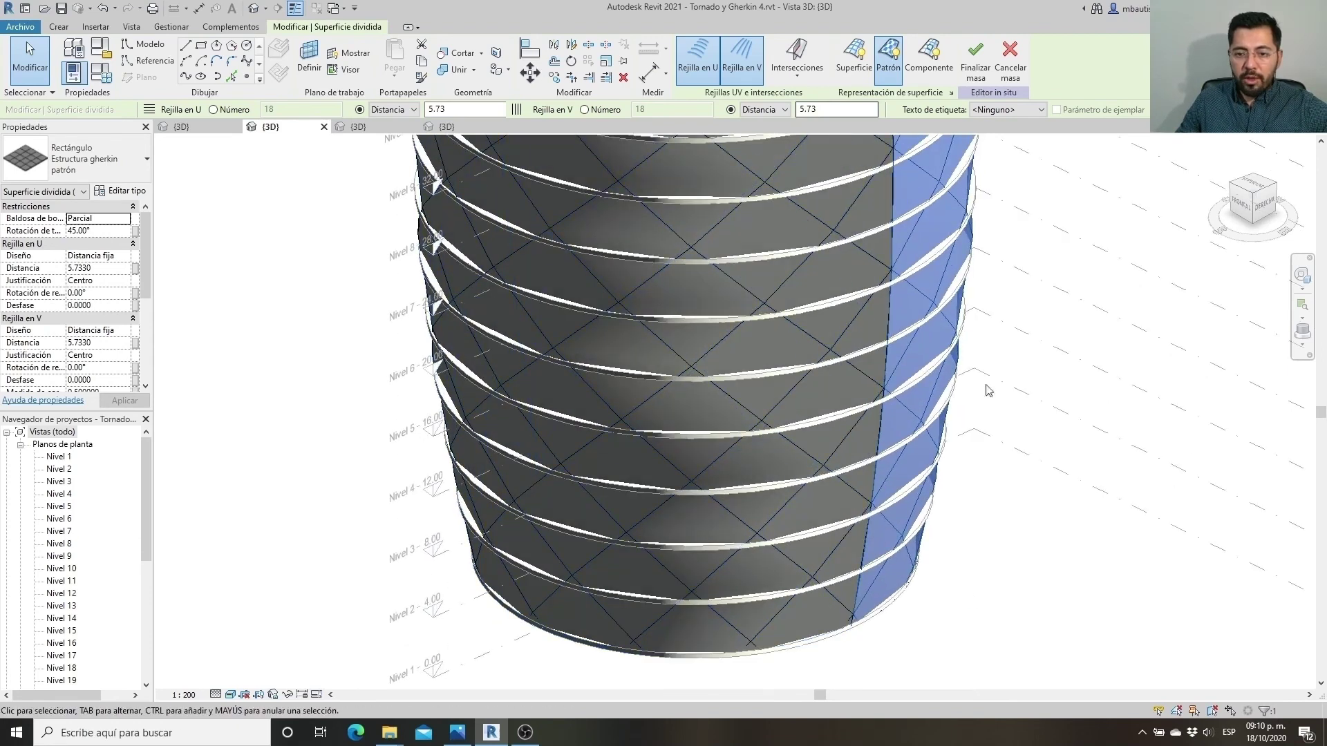
{"action": "left_click", "coordinate": [888, 62]}
{"action": "left_click", "coordinate": [929, 58]}
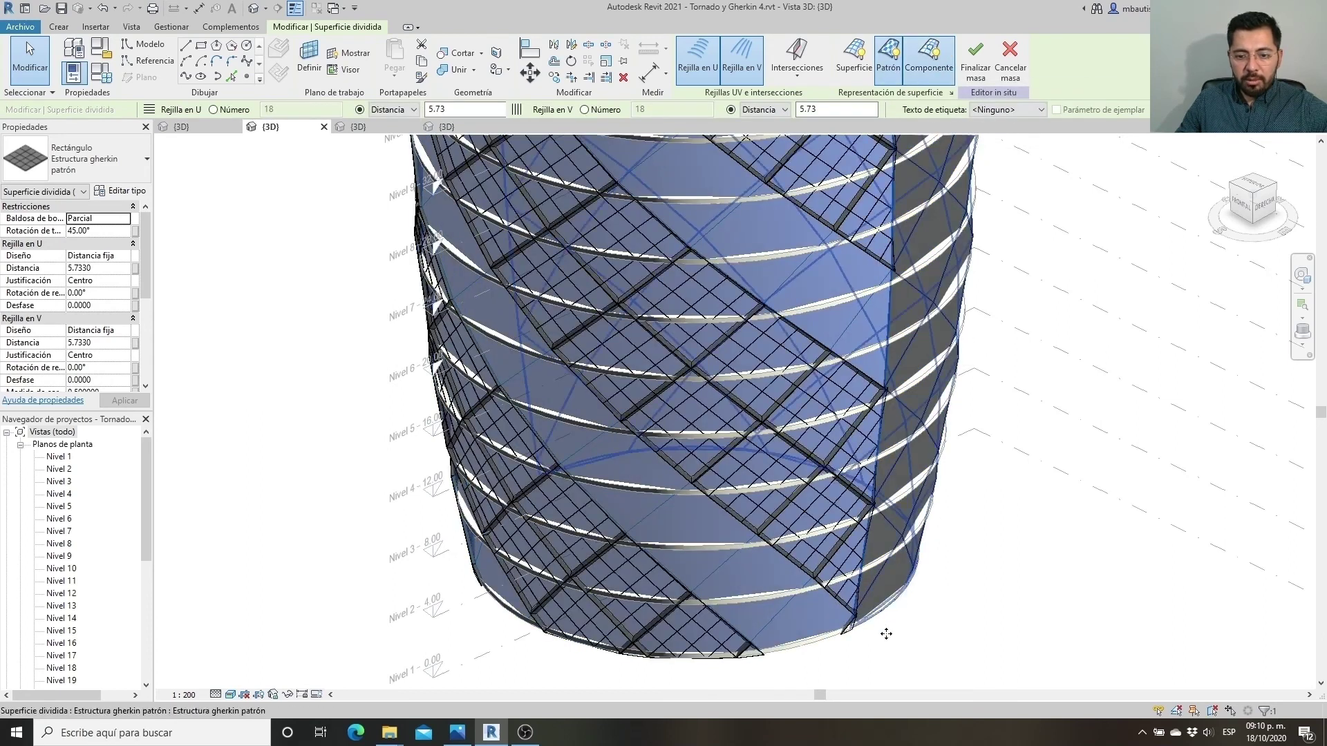
{"action": "left_click", "coordinate": [932, 64]}
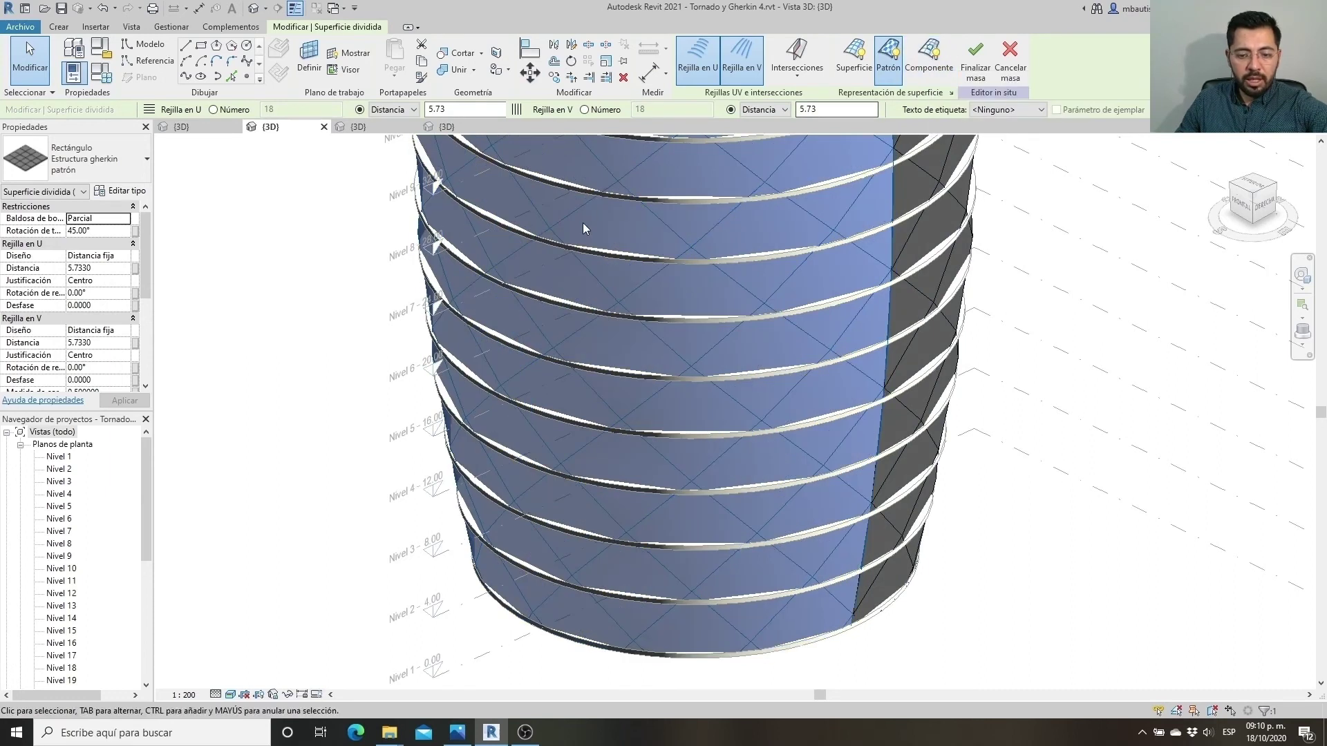
{"action": "left_click", "coordinate": [59, 26]}
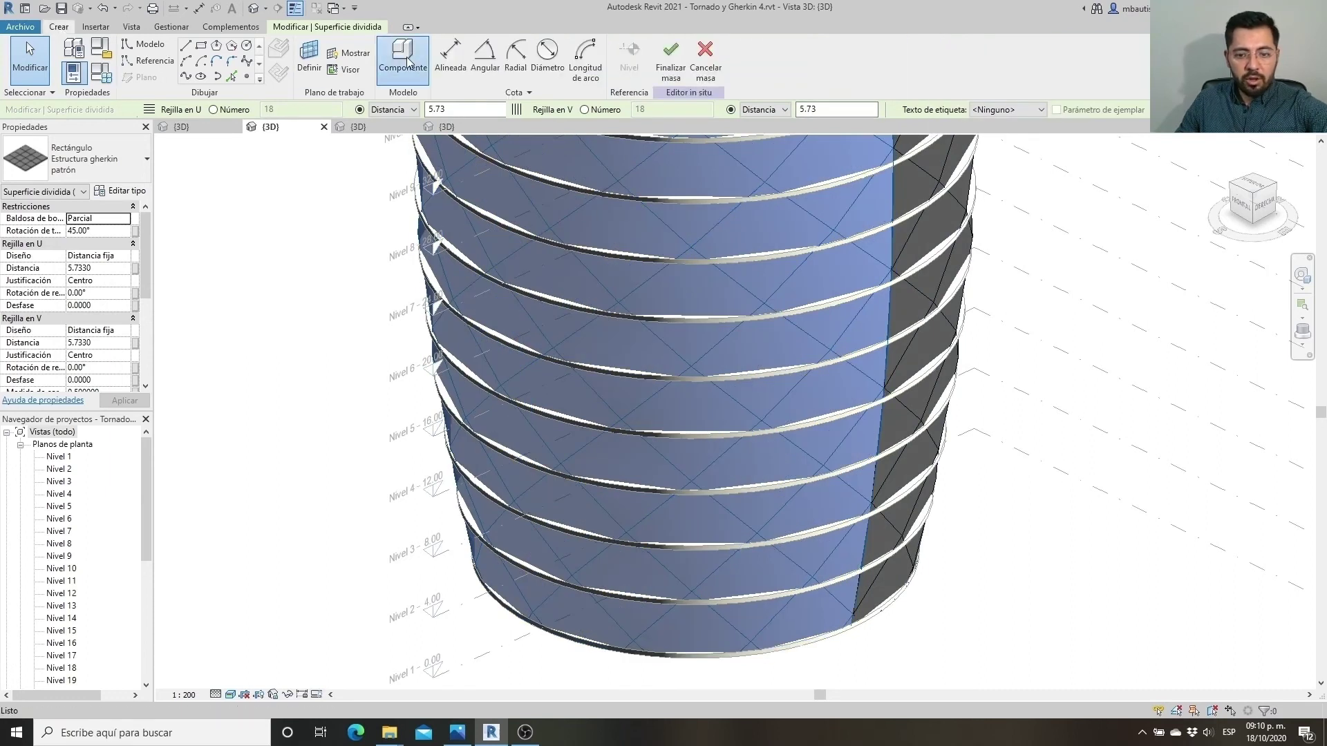
Place the first Est Gherkin adaptativa panel on three diamond grid points
{"action": "left_click", "coordinate": [408, 62]}
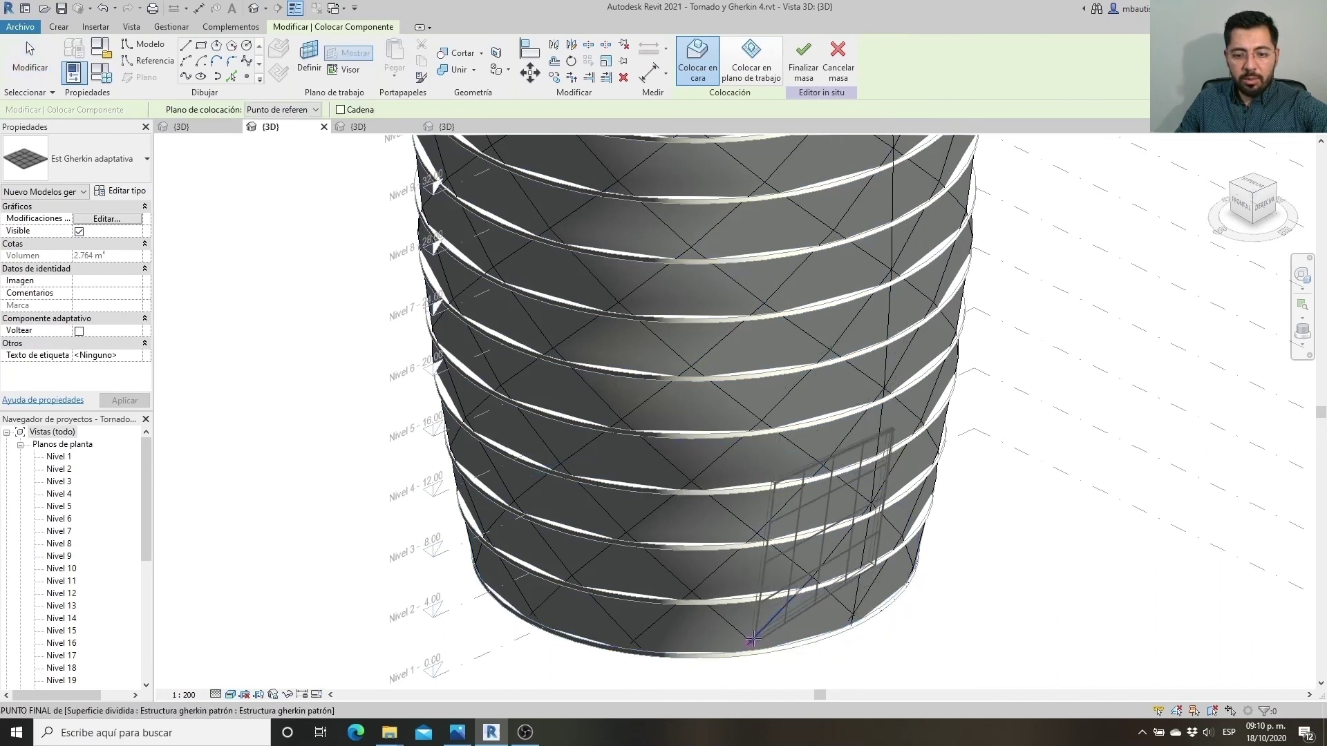
{"action": "left_click", "coordinate": [709, 596]}
{"action": "left_click", "coordinate": [694, 593]}
{"action": "left_click", "coordinate": [797, 551]}
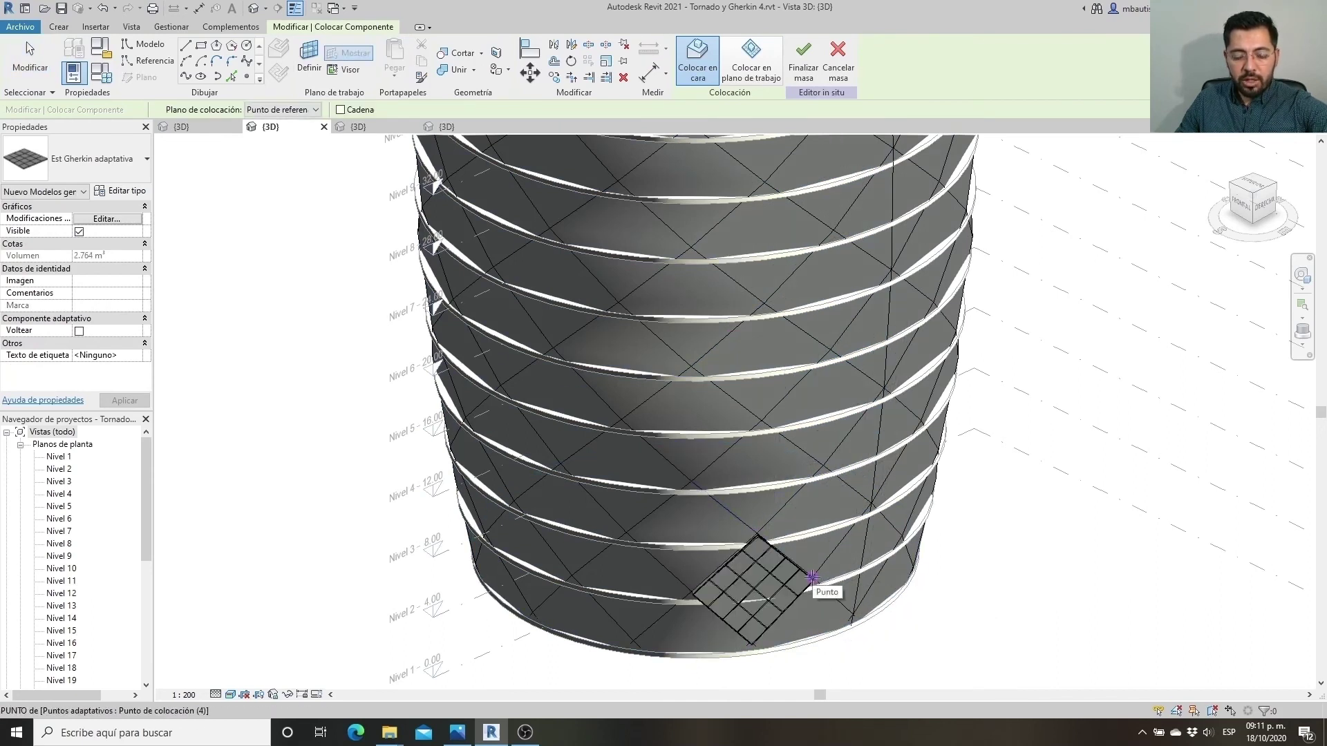
{"action": "scroll", "coordinate": [809, 577], "scroll_direction": "up", "scroll_amount": 2}
{"action": "scroll", "coordinate": [808, 577], "scroll_direction": "up", "scroll_amount": 2}
Place a second adaptive panel on the next four diamond grid points
{"action": "left_click", "coordinate": [577, 607]}
{"action": "left_click", "coordinate": [438, 486]}
{"action": "left_click", "coordinate": [569, 387]}
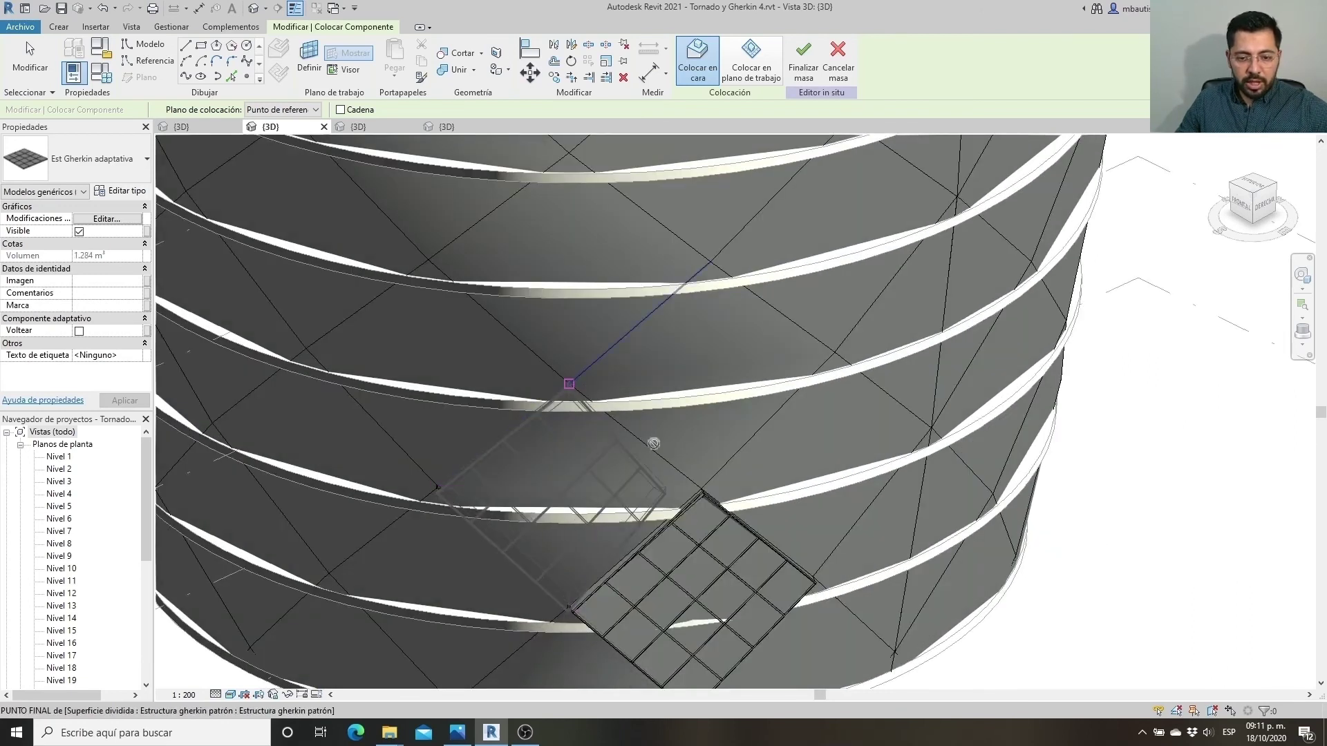
{"action": "left_click", "coordinate": [700, 489]}
{"action": "scroll", "coordinate": [642, 486], "scroll_direction": "down", "scroll_amount": 3}
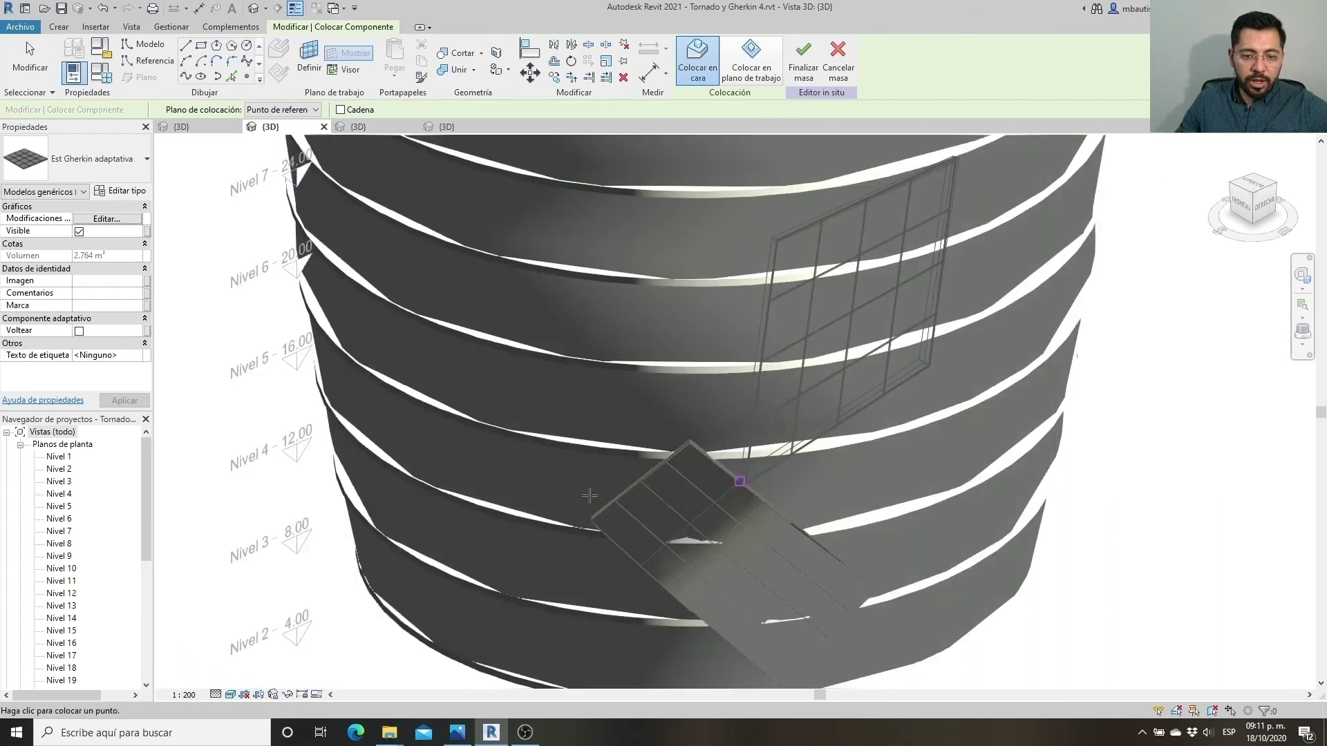
{"action": "scroll", "coordinate": [590, 495], "scroll_direction": "down", "scroll_amount": 2}
{"action": "scroll", "coordinate": [588, 515], "scroll_direction": "up", "scroll_amount": 4}
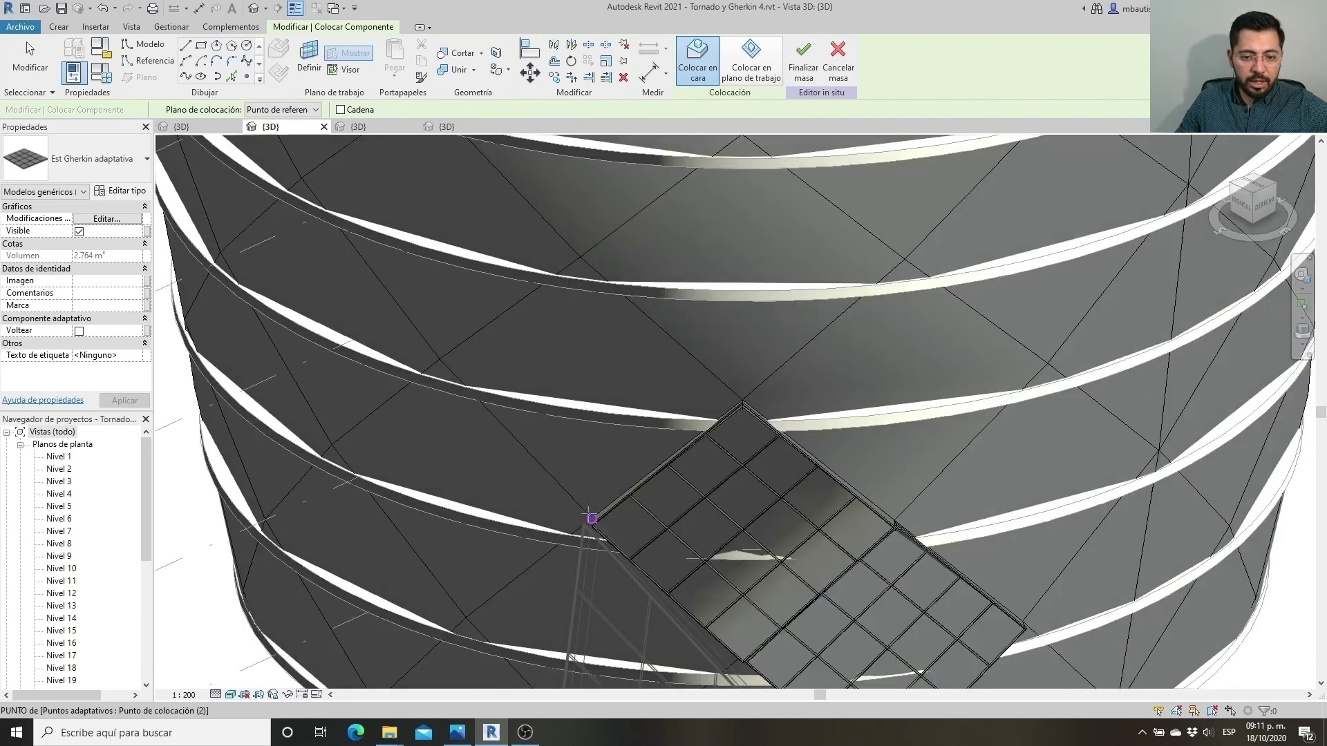
Orbit to face the band, fix the final panel point, and end panel placement
{"action": "middle_click_drag", "start_coordinate": [439, 362], "coordinate": [756, 326], "text": "shift"}
{"action": "scroll", "coordinate": [755, 364], "scroll_direction": "up", "scroll_amount": 2}
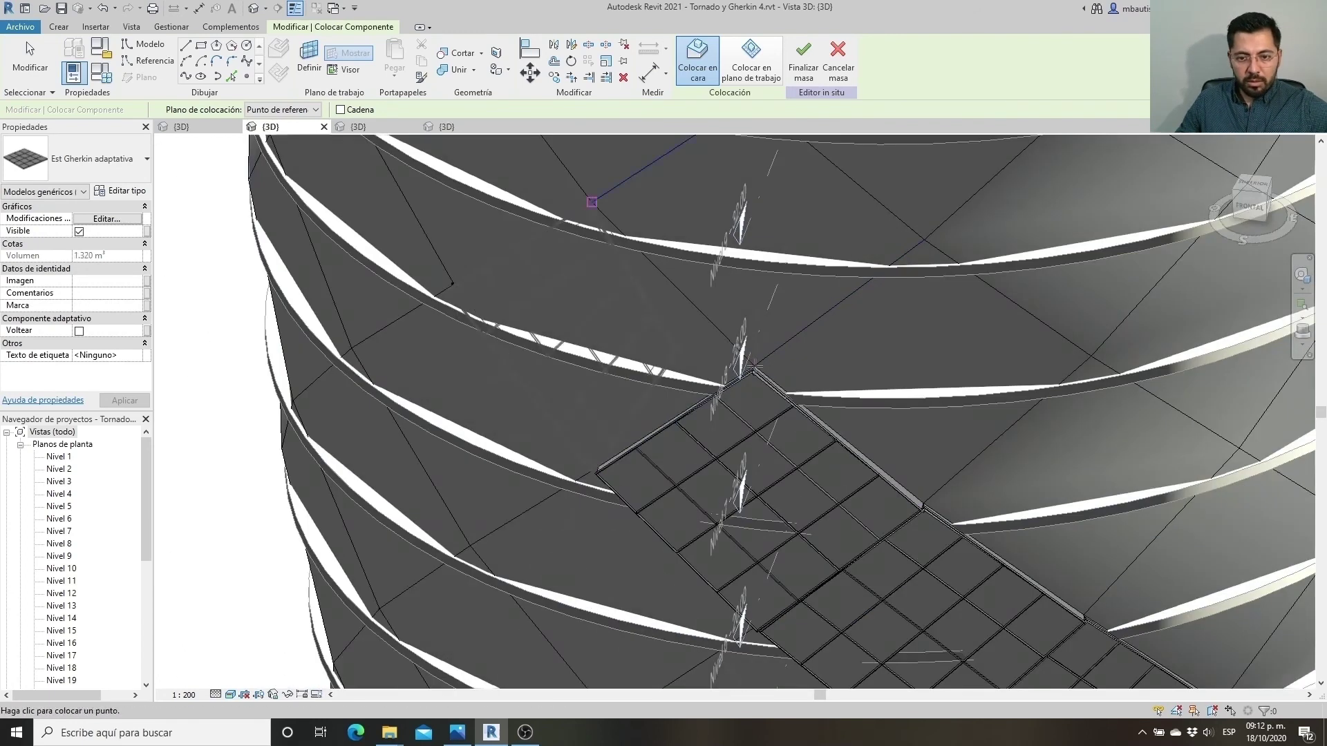
{"action": "left_click", "coordinate": [755, 365]}
{"action": "scroll", "coordinate": [756, 364], "scroll_direction": "down", "scroll_amount": 3}
{"action": "scroll", "coordinate": [760, 387], "scroll_direction": "up", "scroll_amount": 1}
{"action": "scroll", "coordinate": [774, 408], "scroll_direction": "down", "scroll_amount": 3}
{"action": "scroll", "coordinate": [790, 432], "scroll_direction": "up", "scroll_amount": 5}
{"action": "key", "text": "Escape"}
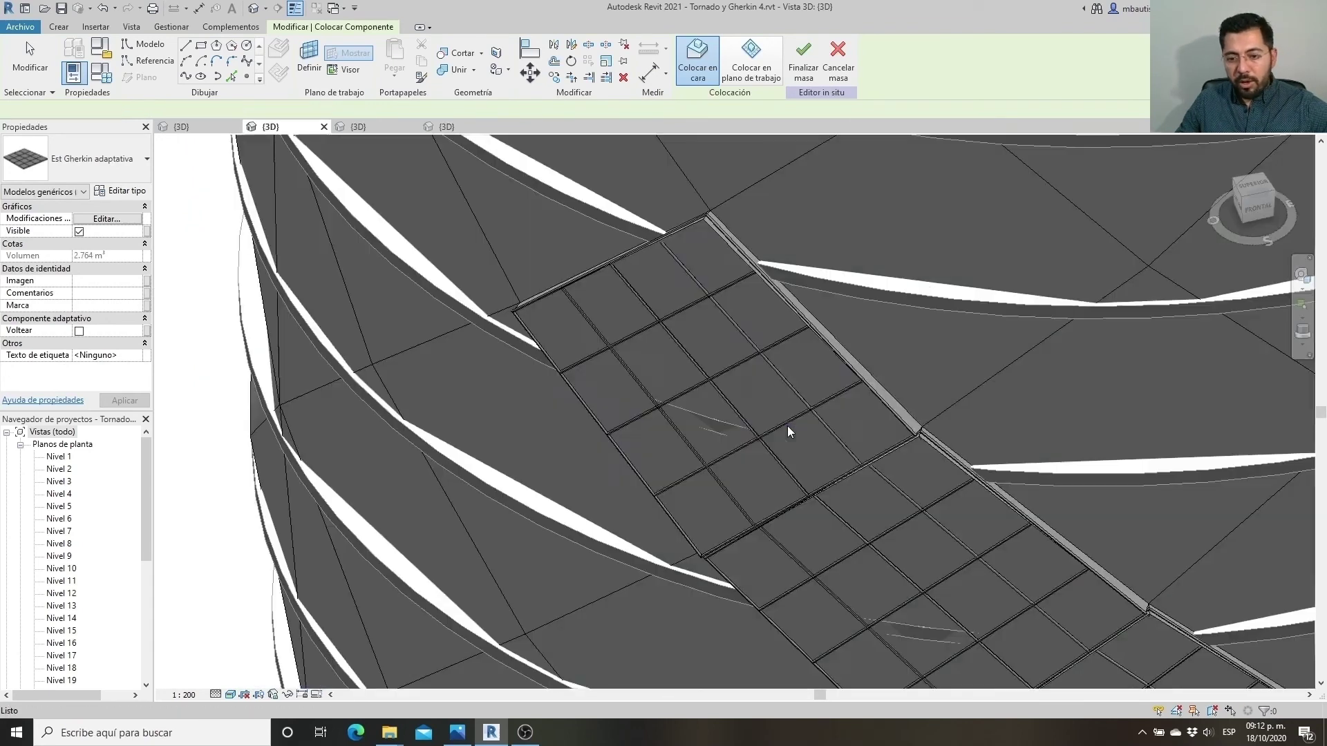
{"action": "key", "text": "Escape"}
{"action": "scroll", "coordinate": [644, 377], "scroll_direction": "down", "scroll_amount": 3}
{"action": "scroll", "coordinate": [691, 415], "scroll_direction": "up", "scroll_amount": 2}
{"action": "scroll", "coordinate": [708, 358], "scroll_direction": "down", "scroll_amount": 3}
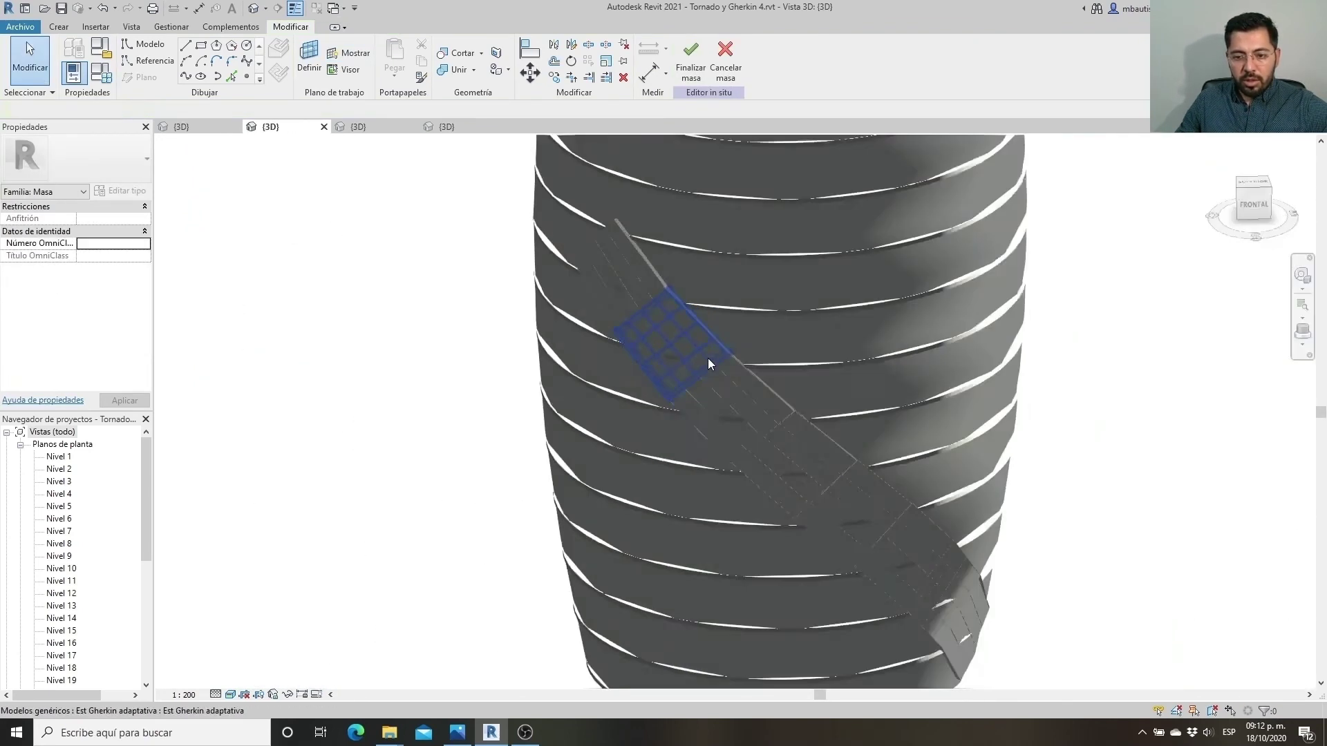
Duplicate the panel type's clear glass material and rename it 'Cristal, cristalera oscuro'
{"action": "left_click", "coordinate": [836, 464]}
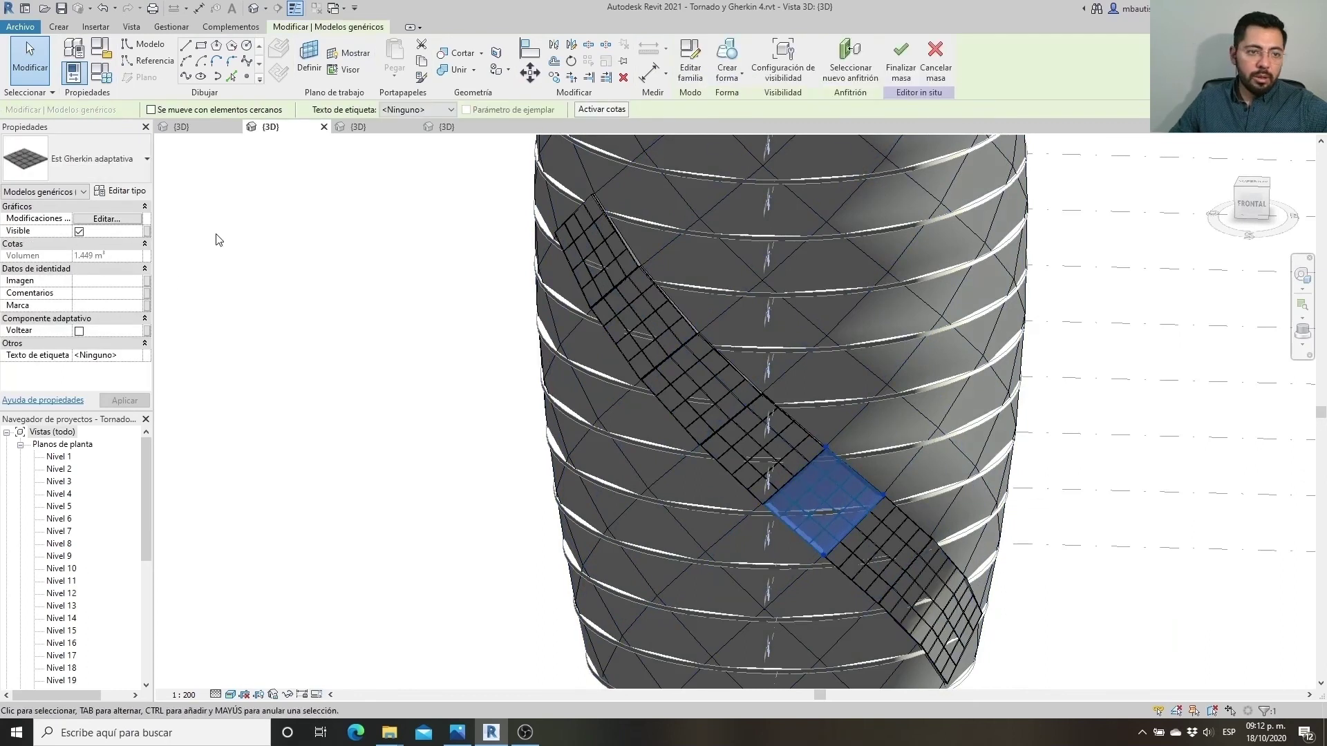
{"action": "left_click", "coordinate": [143, 193]}
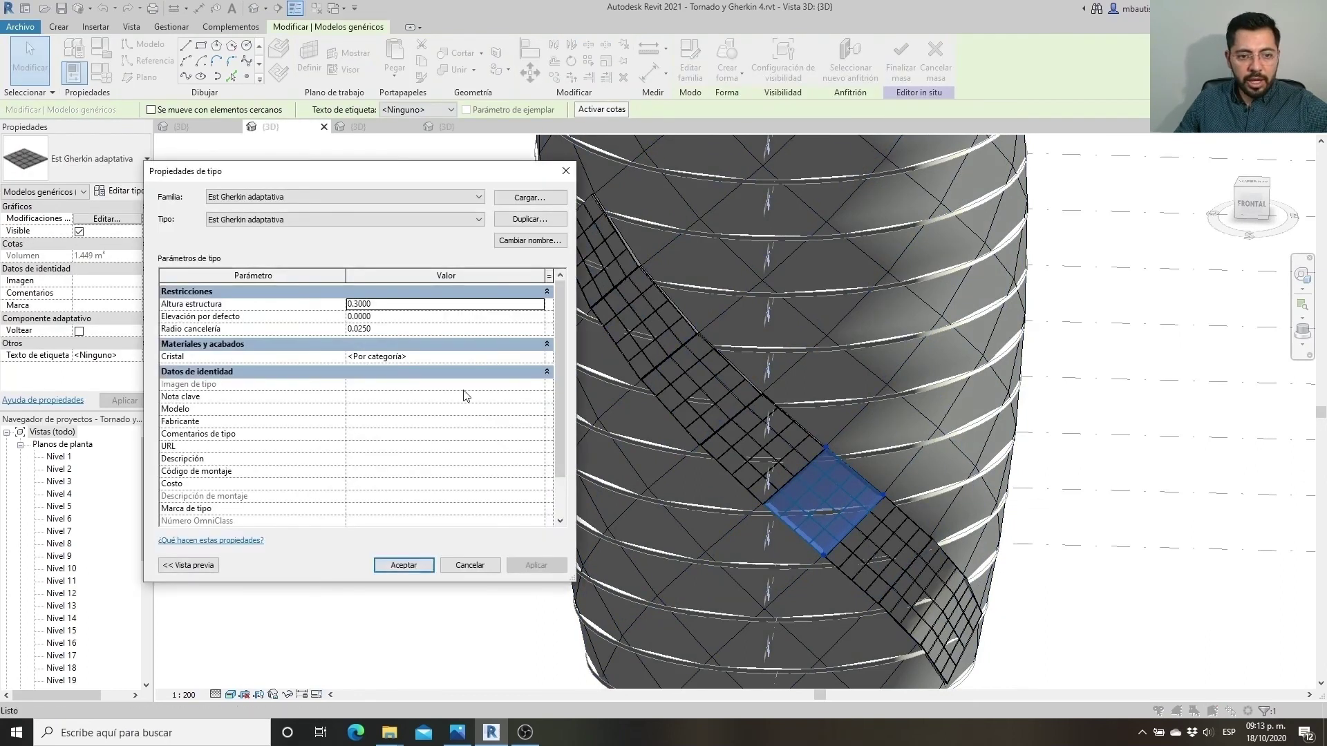
{"action": "left_click", "coordinate": [538, 357]}
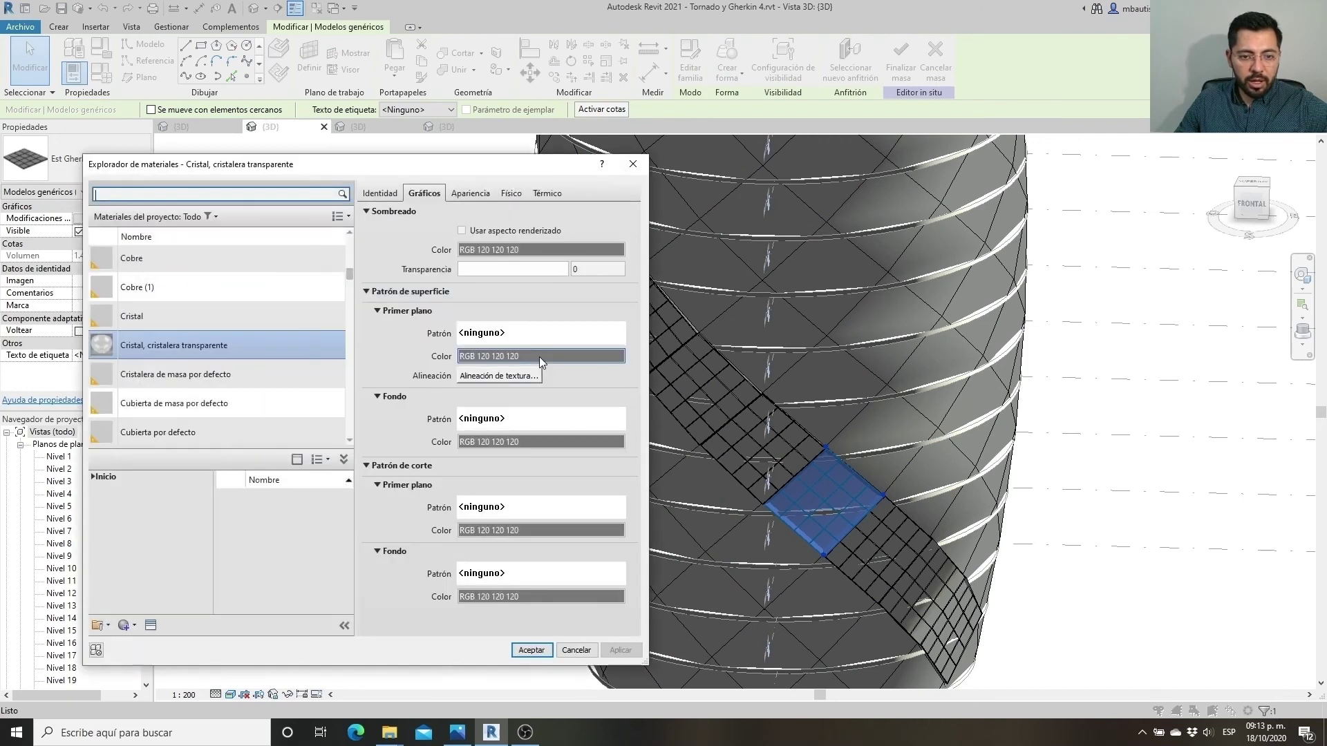
{"action": "right_click", "coordinate": [220, 344]}
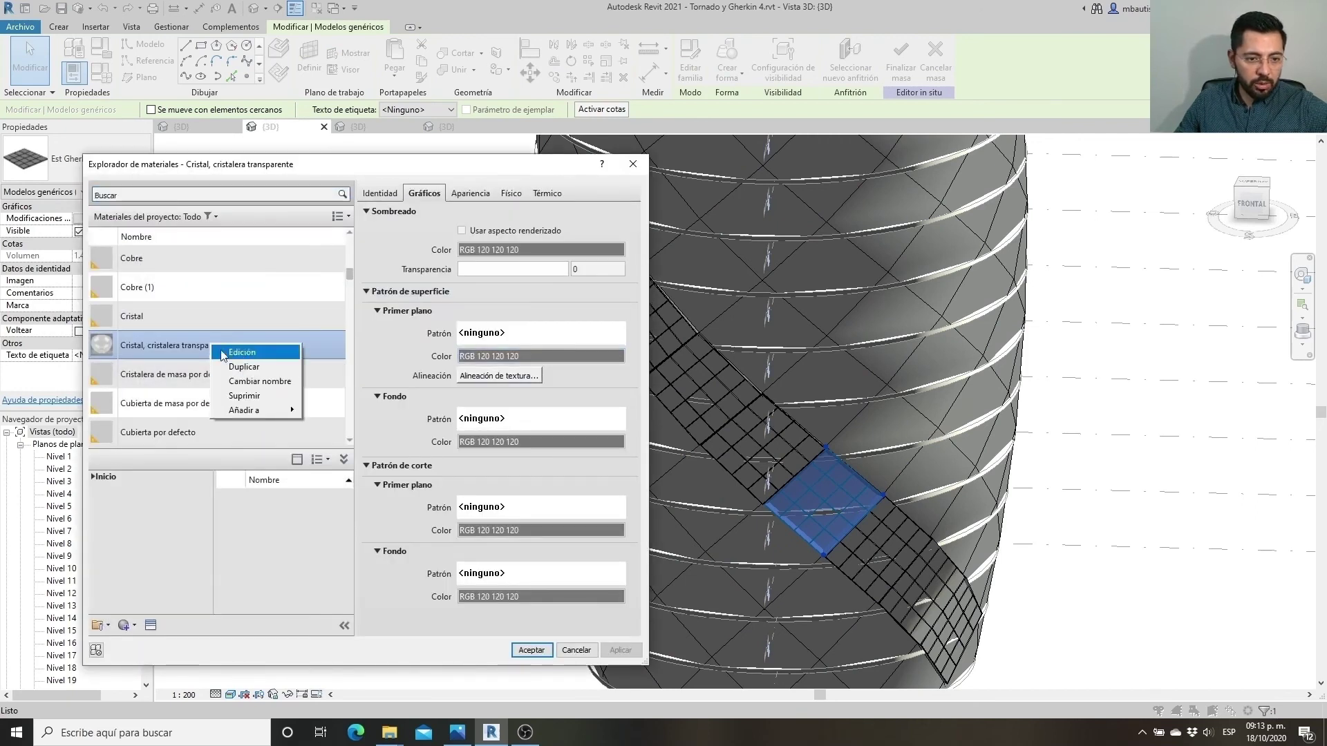
{"action": "left_click", "coordinate": [261, 367]}
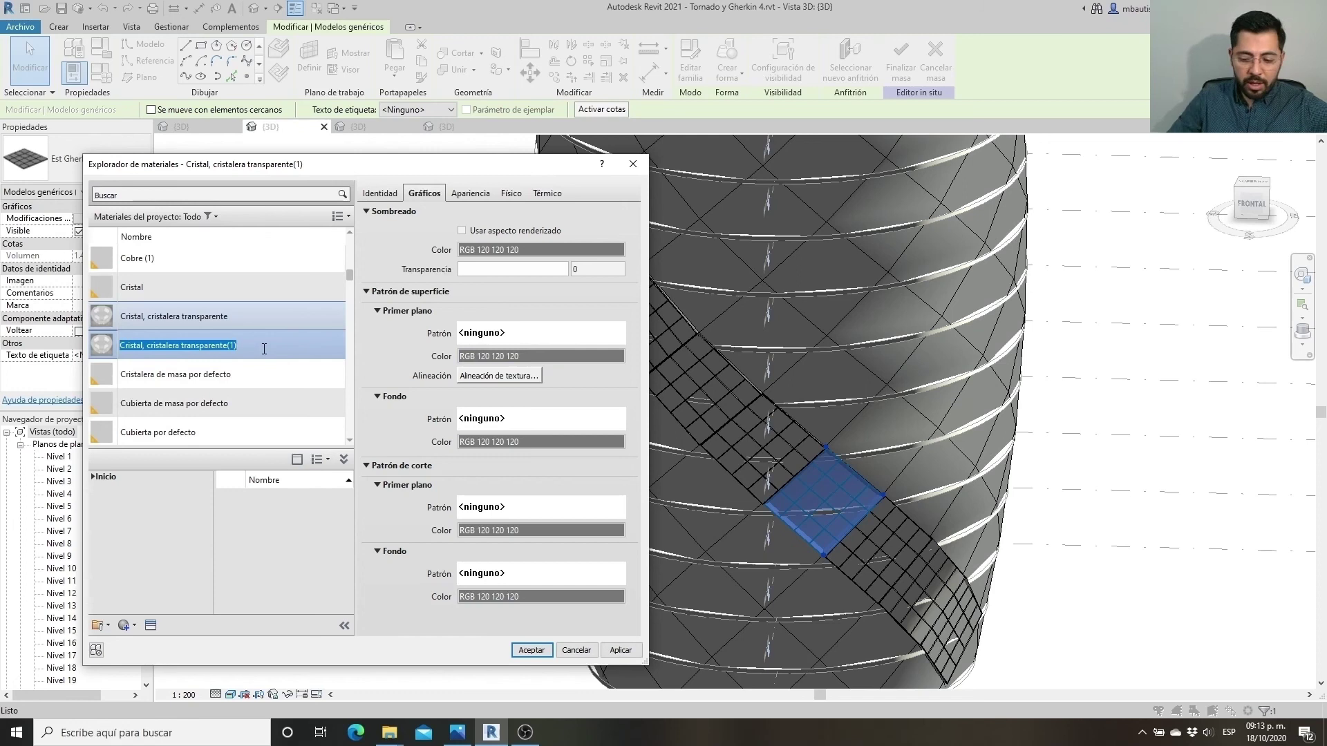
{"action": "left_click", "coordinate": [265, 349]}
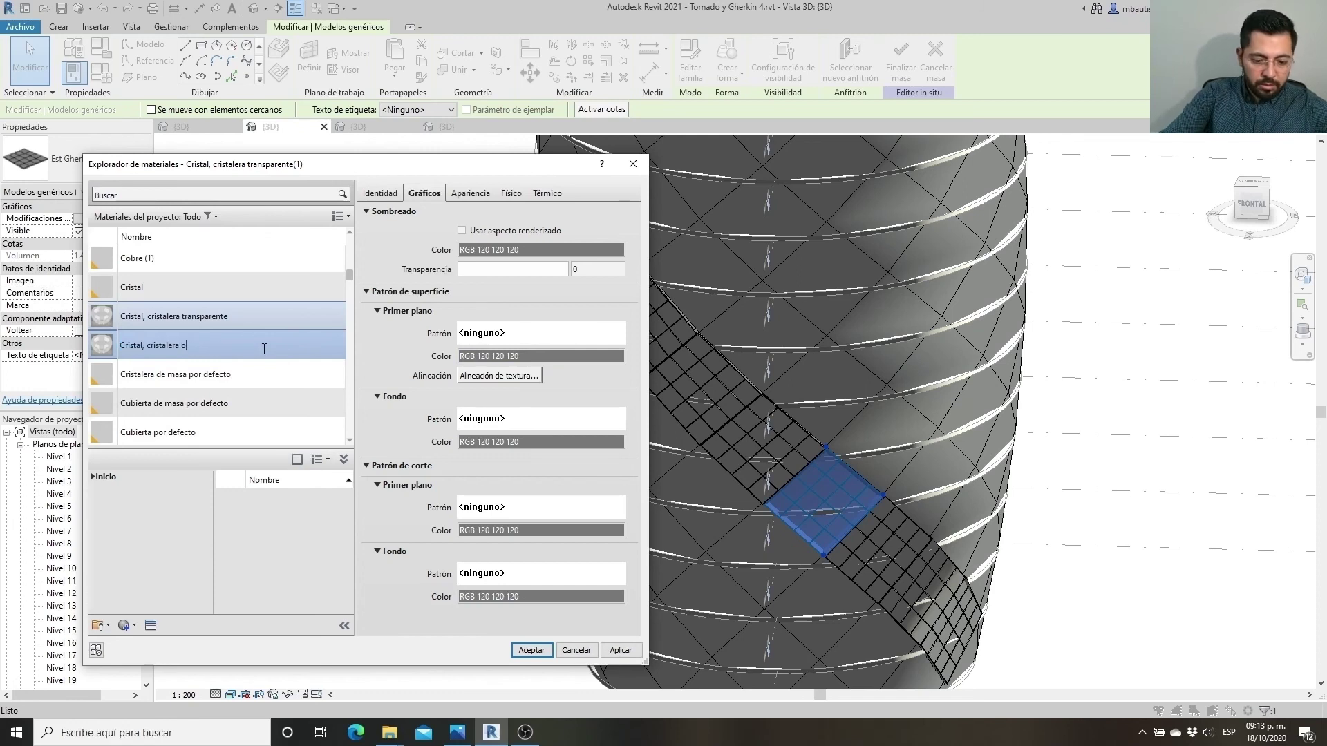
{"action": "type", "text": "scuro"}
{"action": "left_click", "coordinate": [470, 194]}
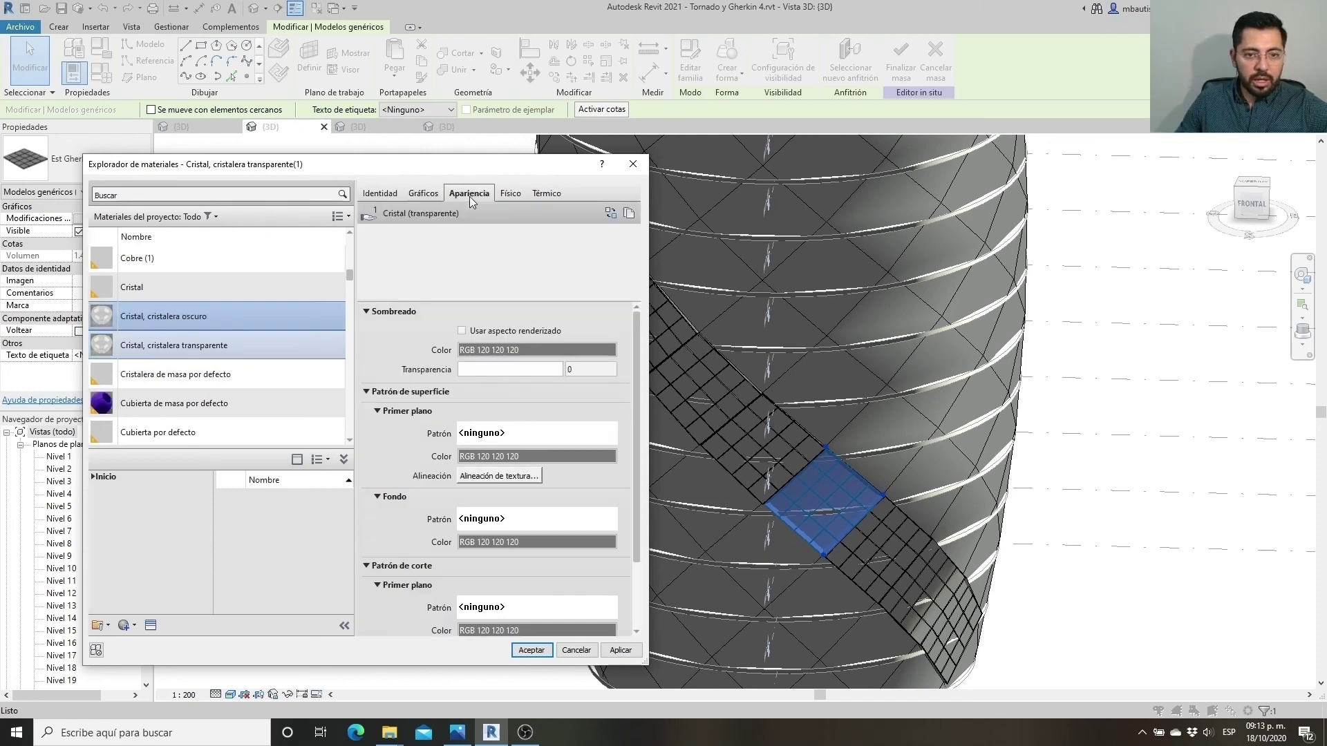
Colour the new glass dark grey (RGB 054-054-054) and assign it to the adaptive panel type
{"action": "left_click", "coordinate": [547, 353]}
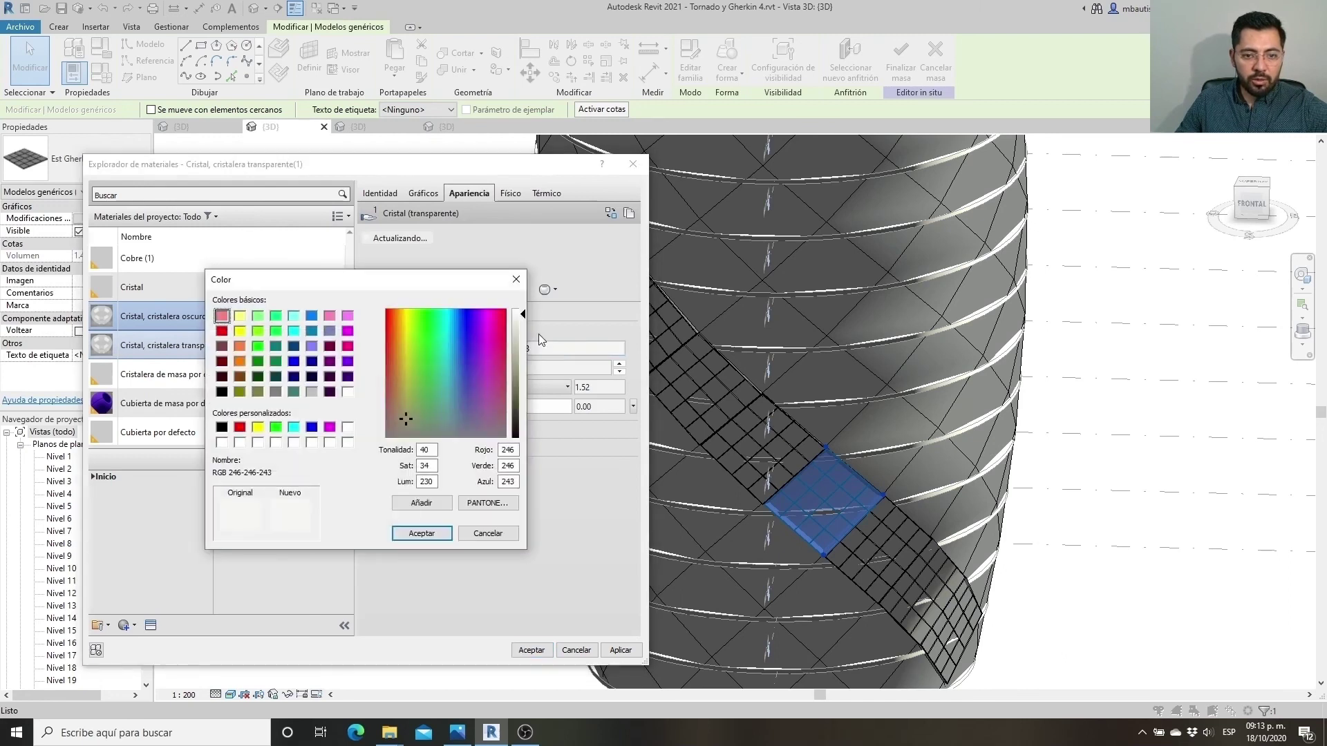
{"action": "left_click", "coordinate": [222, 434]}
{"action": "left_click_drag", "start_coordinate": [523, 443], "coordinate": [523, 415]}
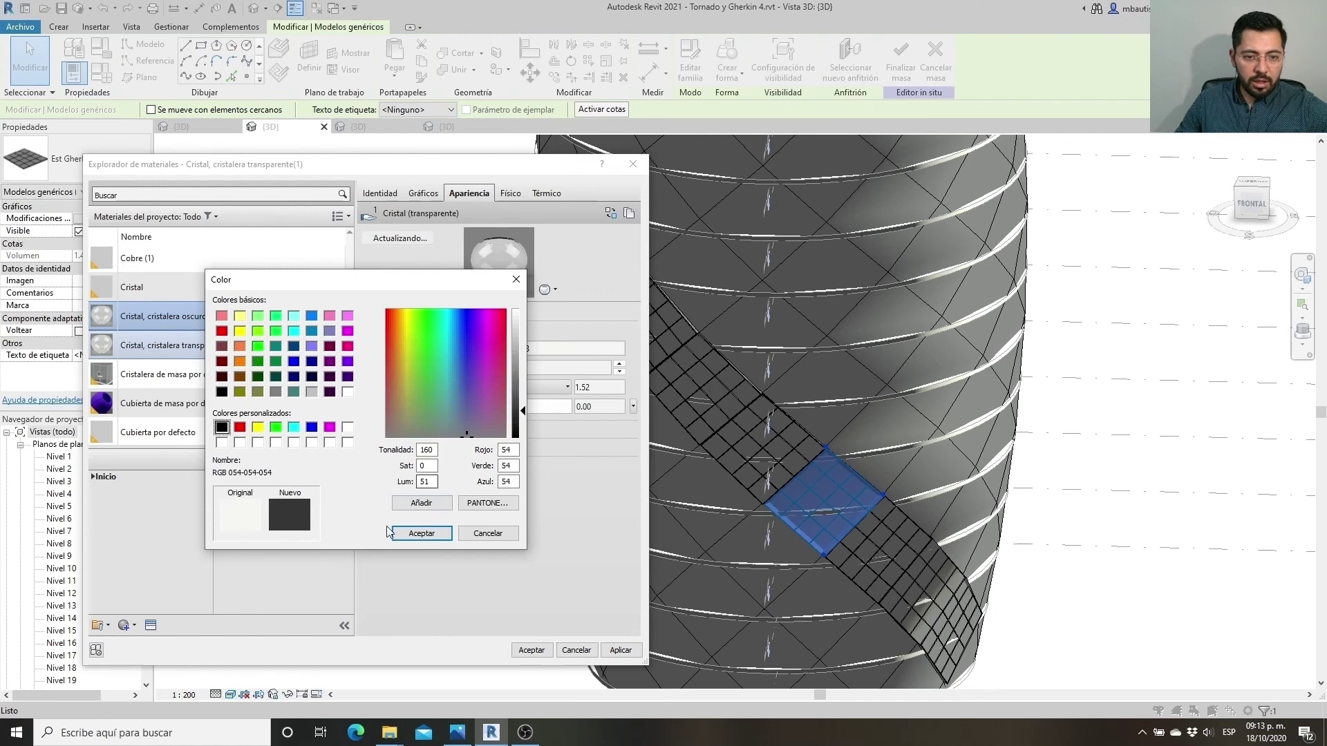
{"action": "left_click", "coordinate": [421, 533]}
{"action": "left_click", "coordinate": [537, 650]}
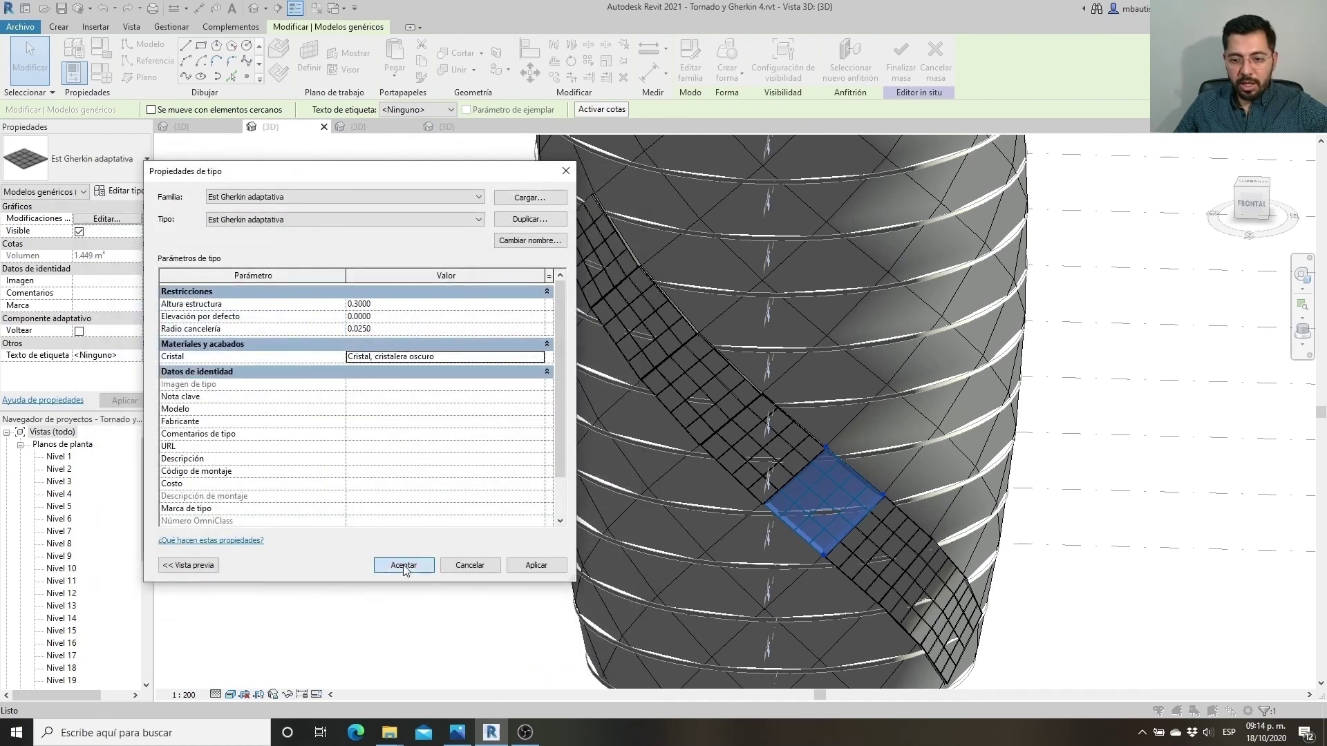
{"action": "left_click", "coordinate": [404, 566]}
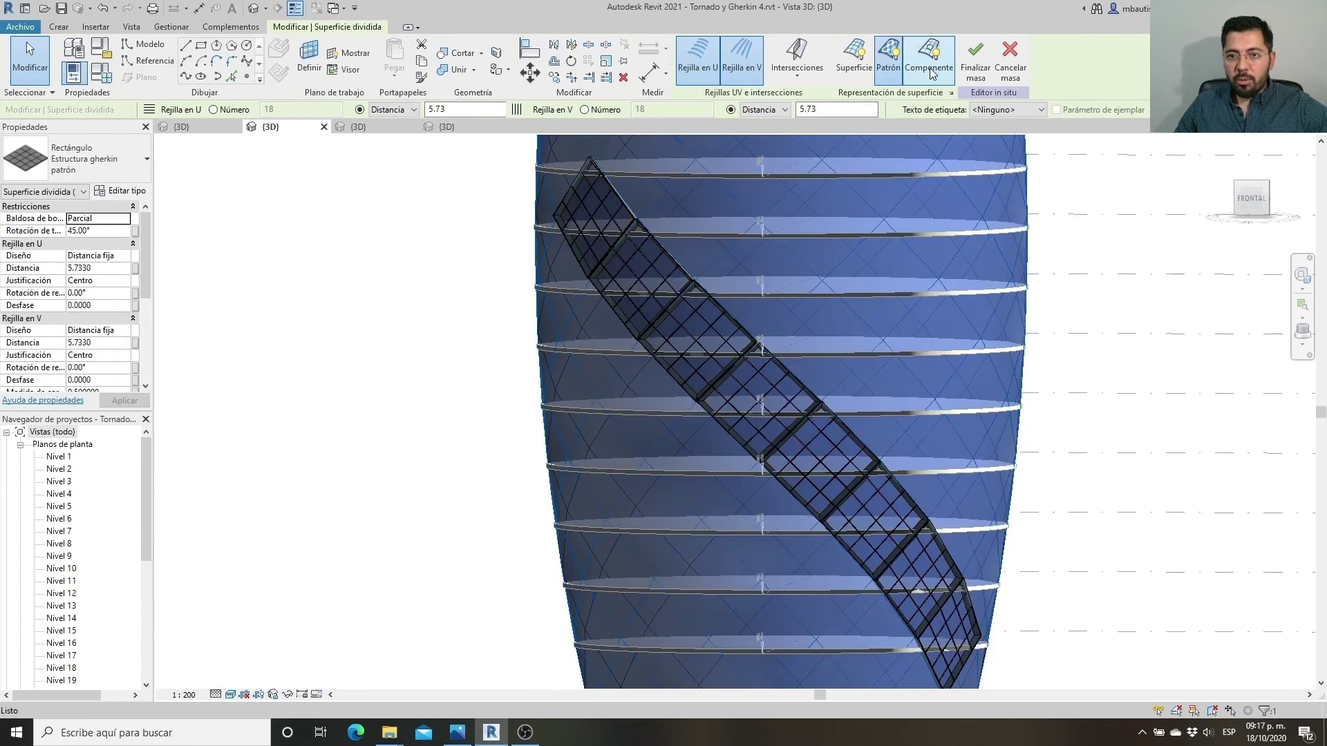
Hide the divided surface pattern so only panels show, then view the tower from above
{"action": "left_click", "coordinate": [890, 73]}
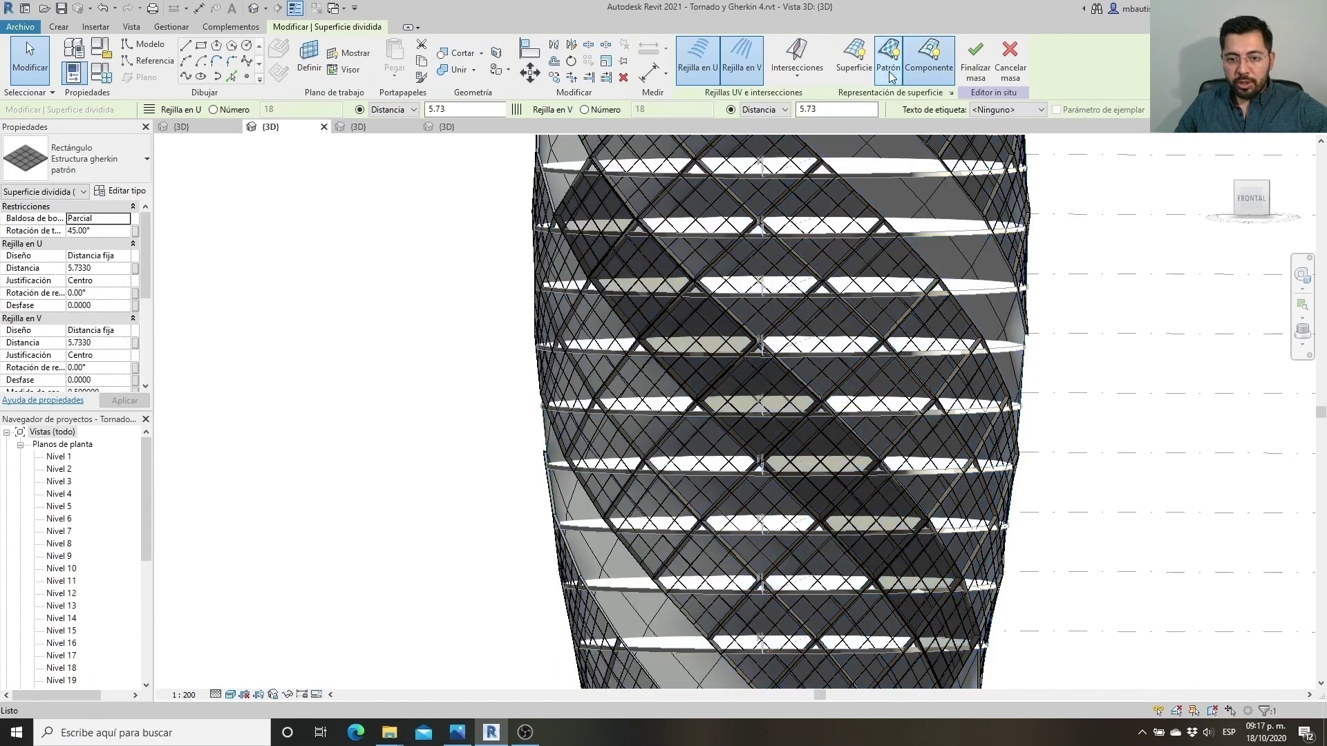
{"action": "left_click", "coordinate": [411, 401]}
{"action": "scroll", "coordinate": [409, 407], "scroll_direction": "down", "scroll_amount": 4}
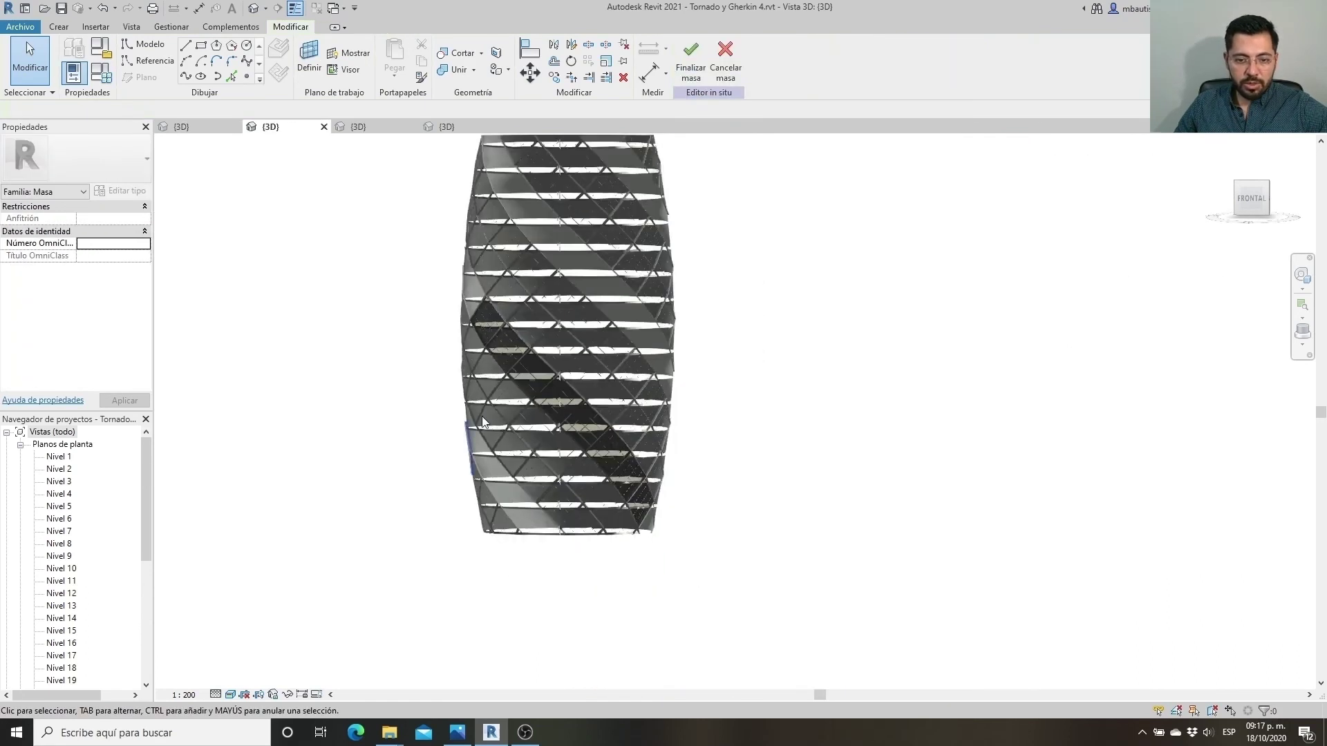
{"action": "middle_click_drag", "start_coordinate": [476, 383], "coordinate": [746, 575], "text": "shift"}
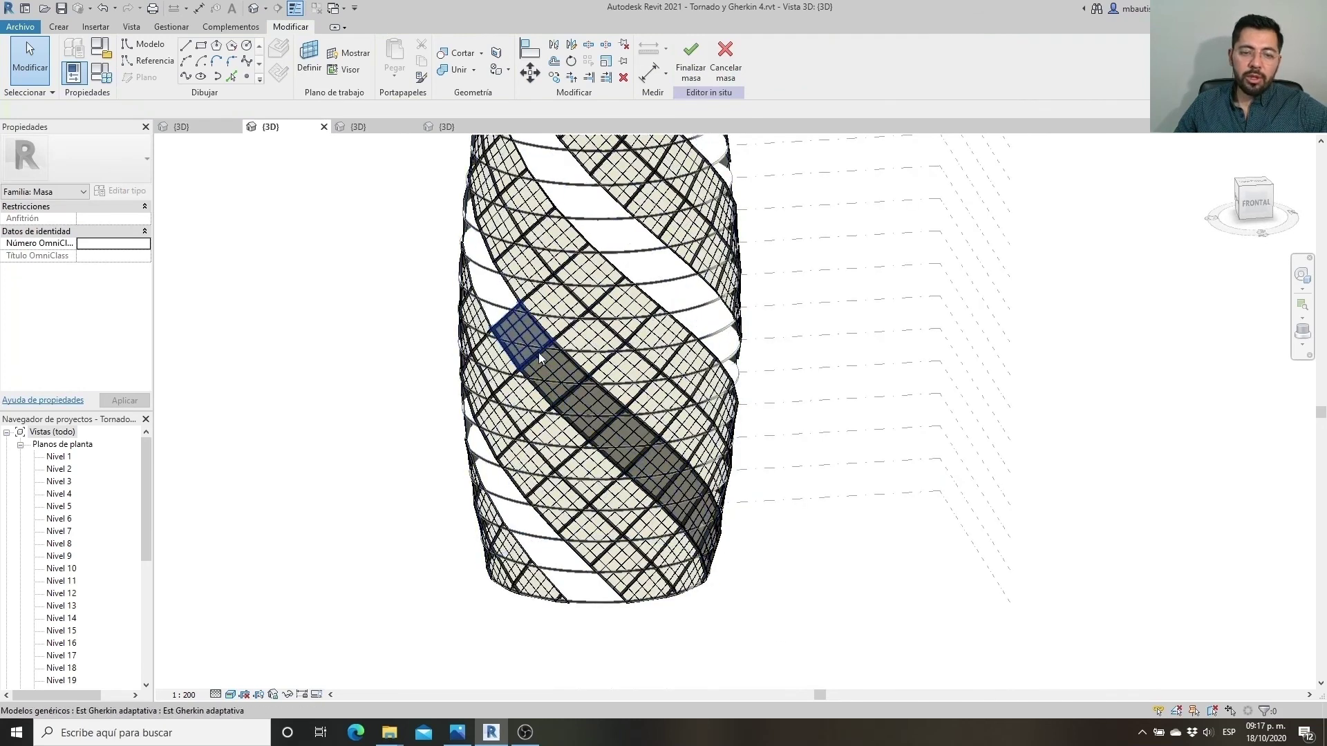
Zoom in and orbit around the dark panel band to inspect the glass frames
{"action": "scroll", "coordinate": [492, 304], "scroll_direction": "up", "scroll_amount": 1}
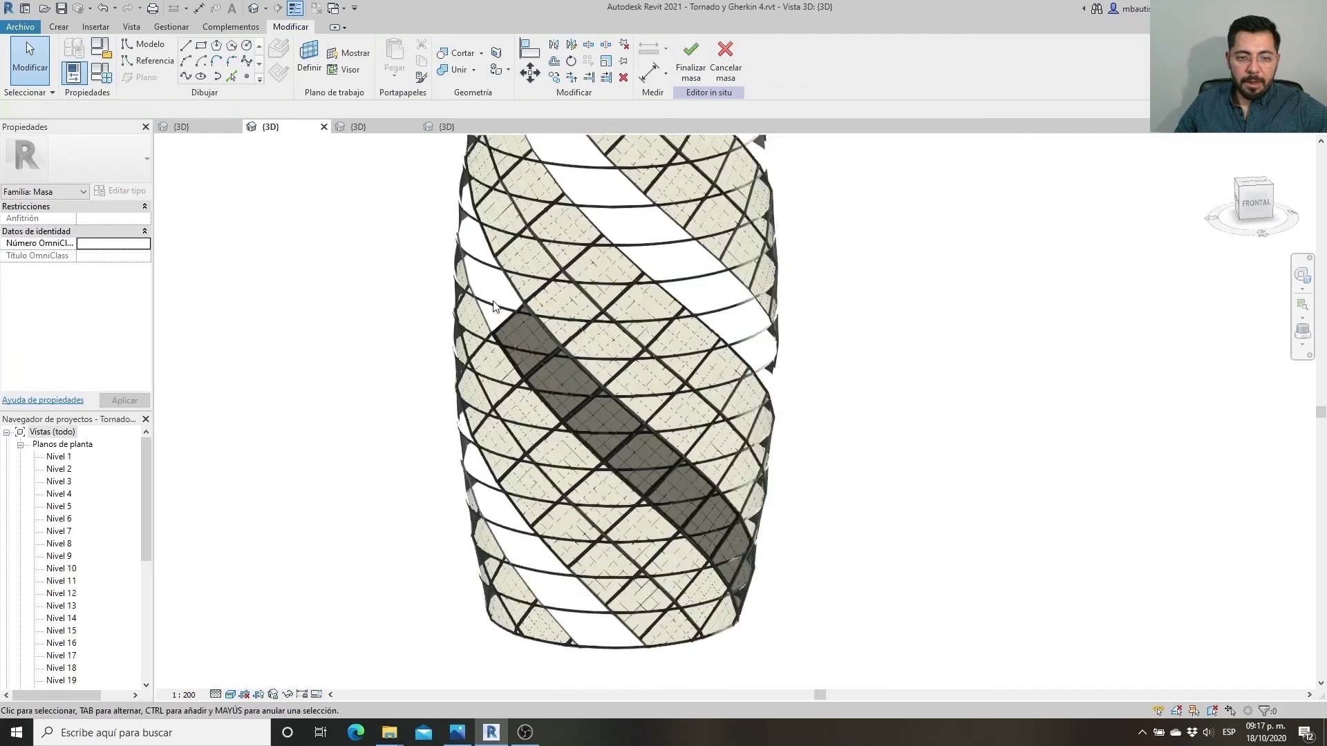
{"action": "scroll", "coordinate": [492, 308], "scroll_direction": "up", "scroll_amount": 2}
{"action": "scroll", "coordinate": [495, 313], "scroll_direction": "up", "scroll_amount": 2}
{"action": "scroll", "coordinate": [675, 581], "scroll_direction": "up", "scroll_amount": 3}
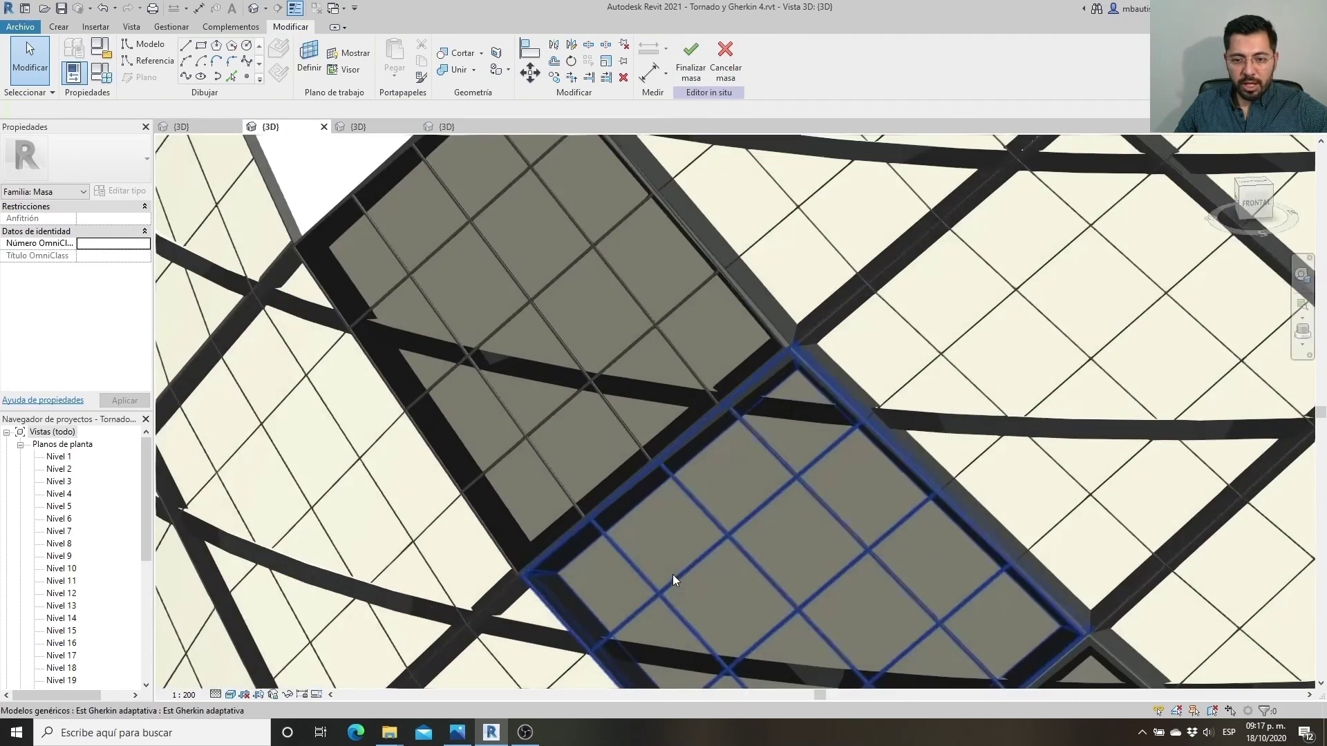
{"action": "scroll", "coordinate": [776, 607], "scroll_direction": "up", "scroll_amount": 3}
{"action": "scroll", "coordinate": [758, 619], "scroll_direction": "up", "scroll_amount": 2}
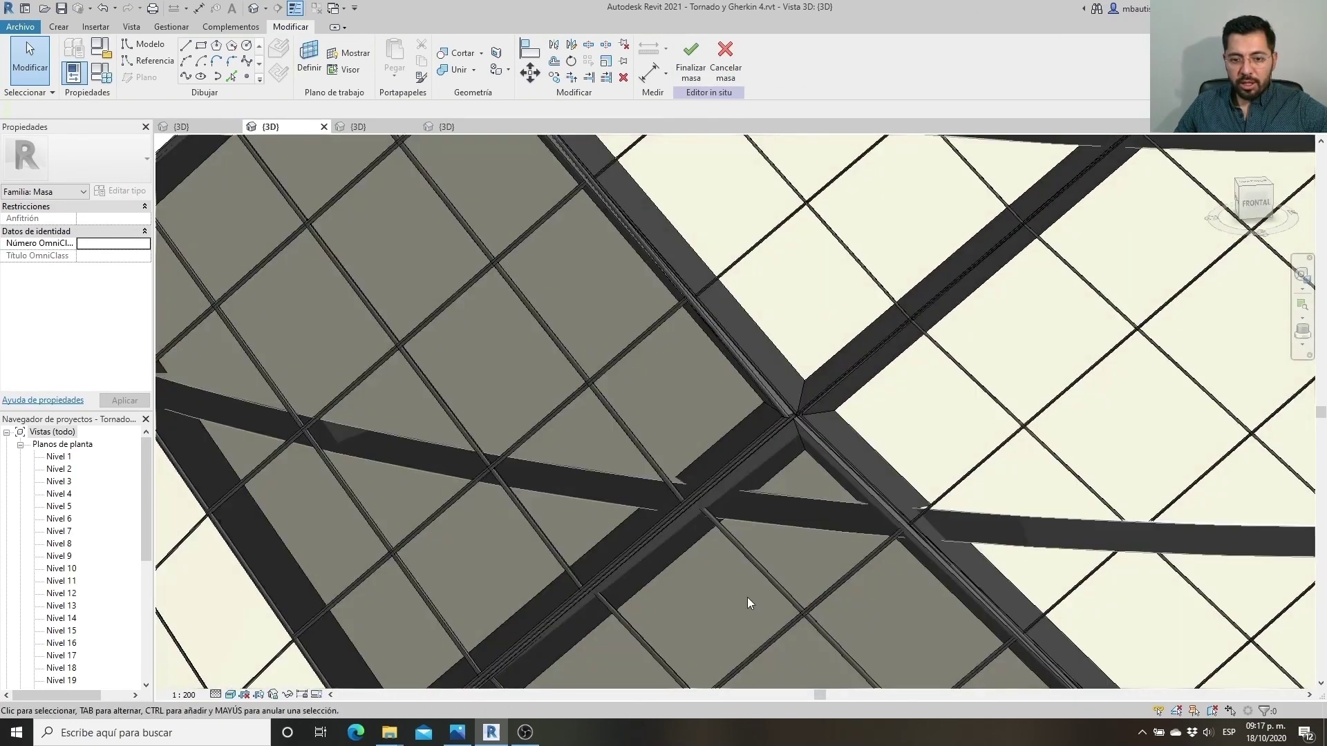
{"action": "middle_click_drag", "start_coordinate": [749, 542], "coordinate": [857, 540], "text": "shift"}
{"action": "scroll", "coordinate": [857, 540], "scroll_direction": "down", "scroll_amount": 2}
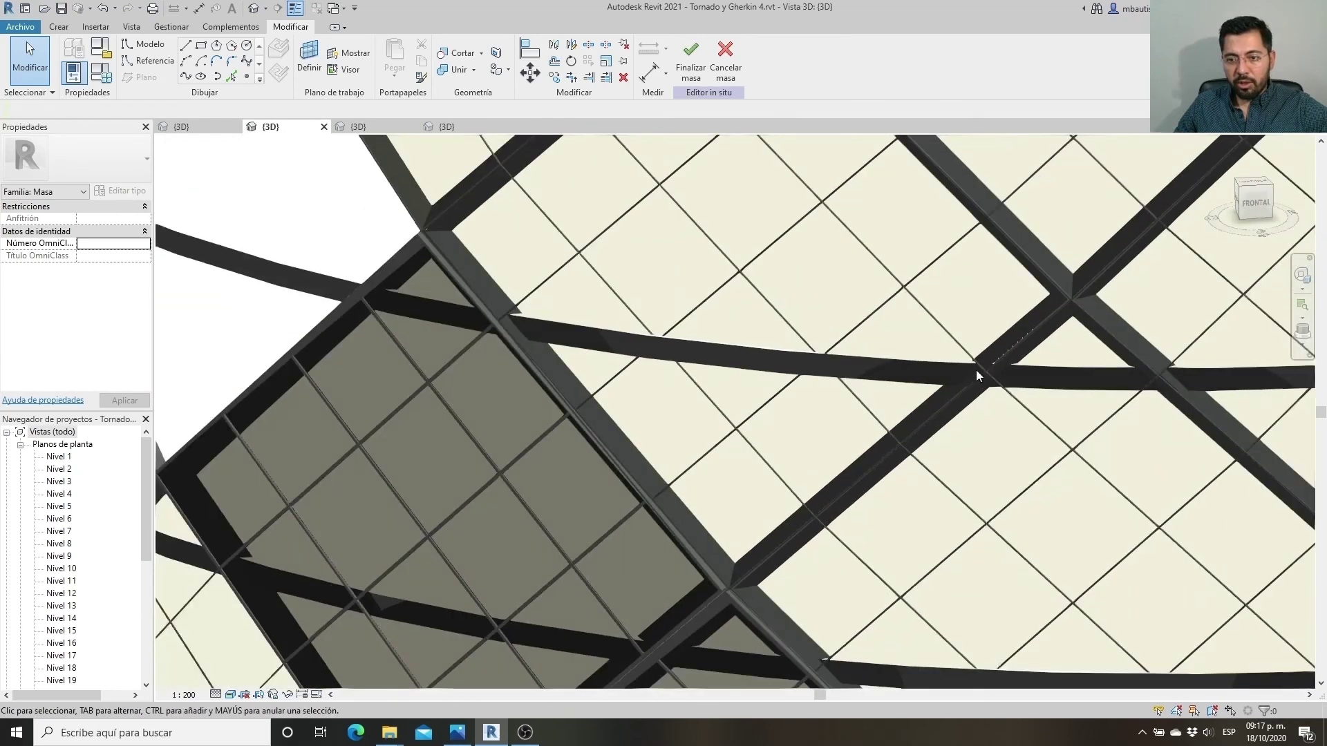
{"action": "mouse_move", "coordinate": [978, 415]}
{"action": "middle_mouse_down", "text": "shift"}
{"action": "mouse_move", "coordinate": [843, 560]}
{"action": "mouse_move", "coordinate": [852, 551]}
{"action": "middle_mouse_up", "text": "shift"}
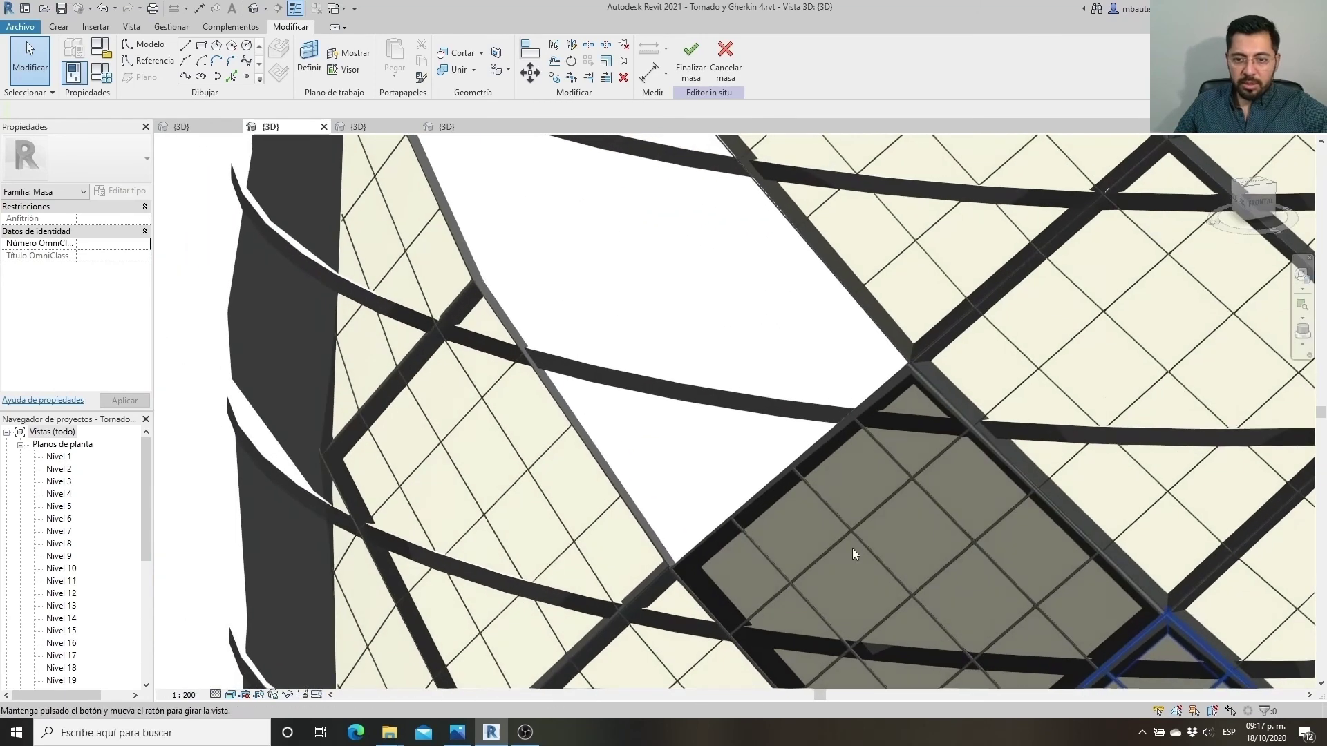
Change the curtain panel type's Altura estructura from 0.2 to 0.4, keeping Ancho Cancelería 0.0125
{"action": "left_click", "coordinate": [847, 290]}
{"action": "left_click", "coordinate": [121, 194]}
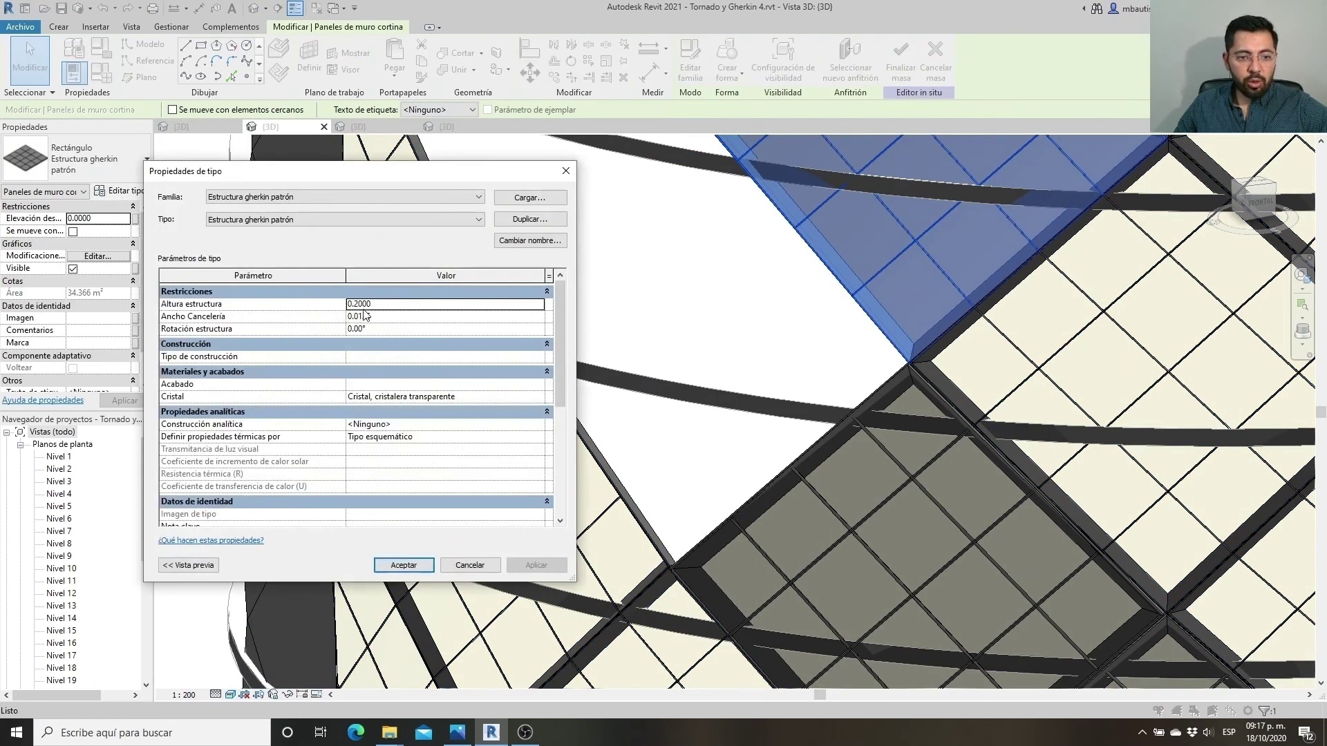
{"action": "left_click", "coordinate": [389, 304]}
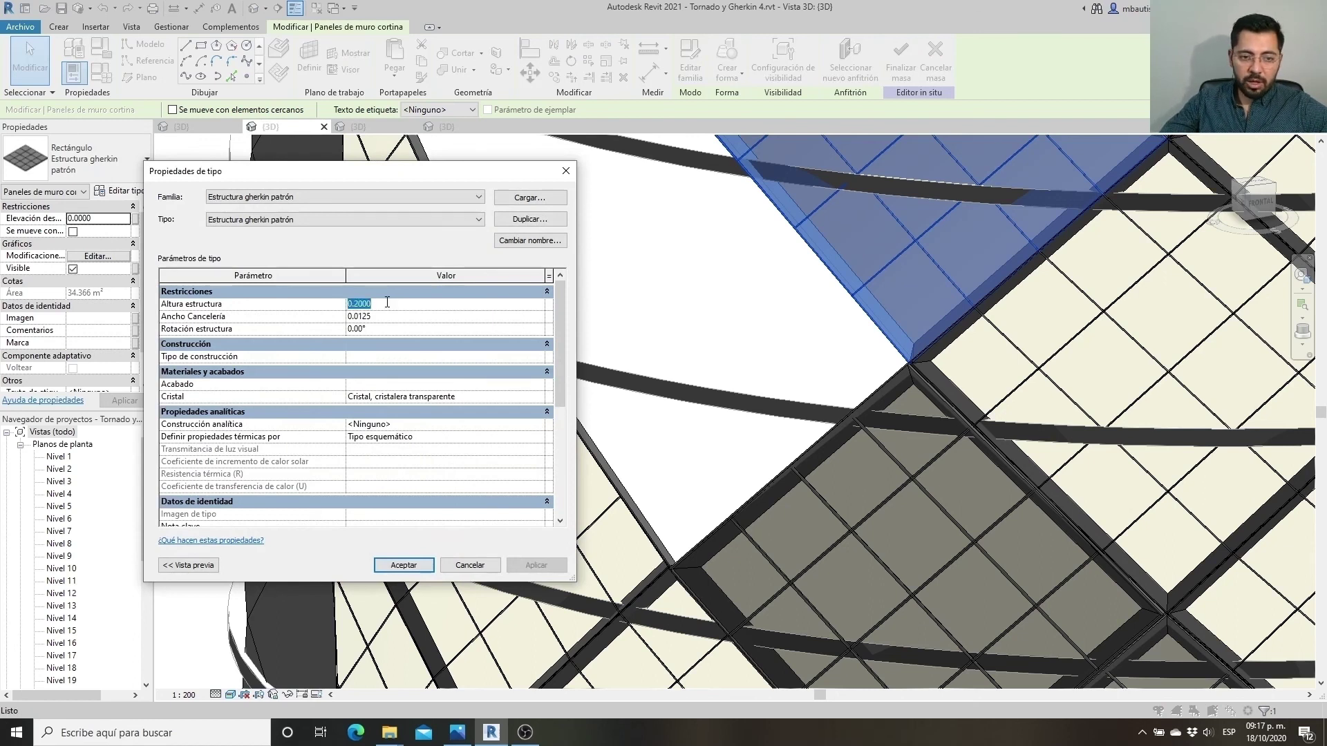
{"action": "type", "text": ".4"}
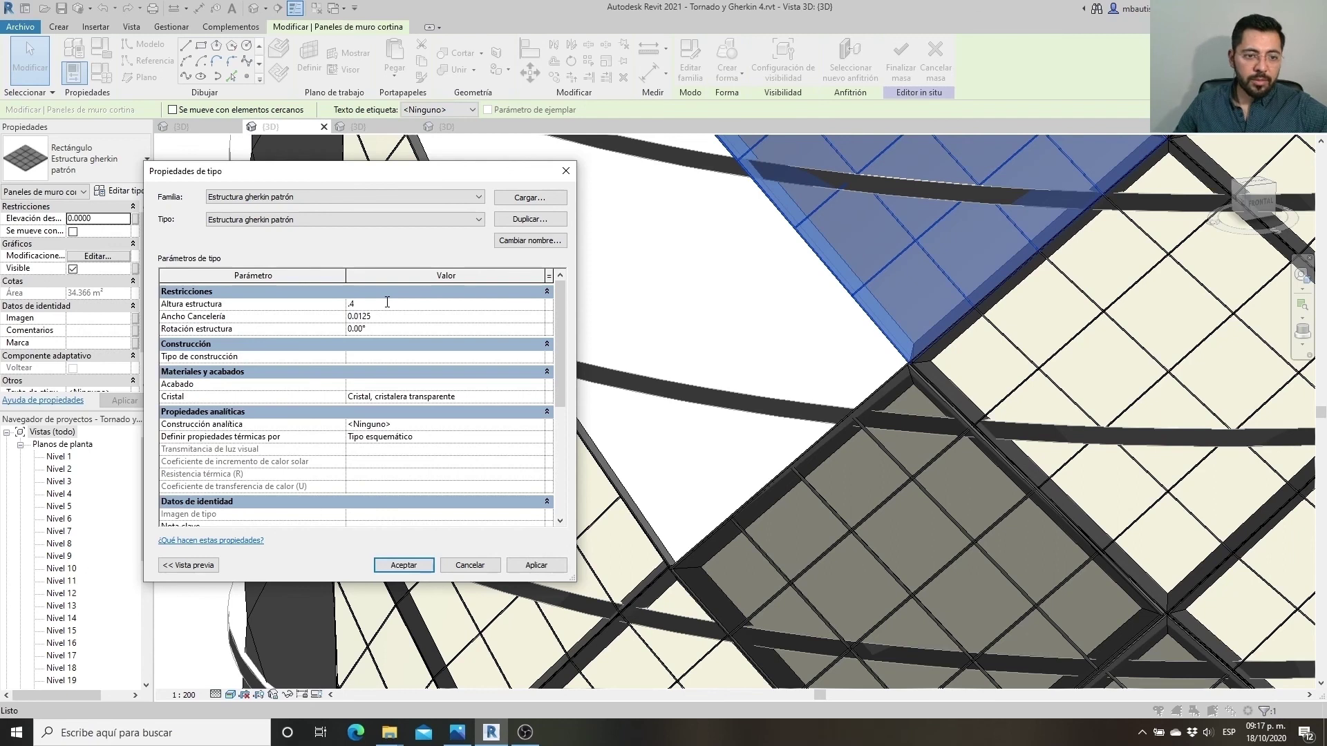
{"action": "left_click", "coordinate": [386, 319]}
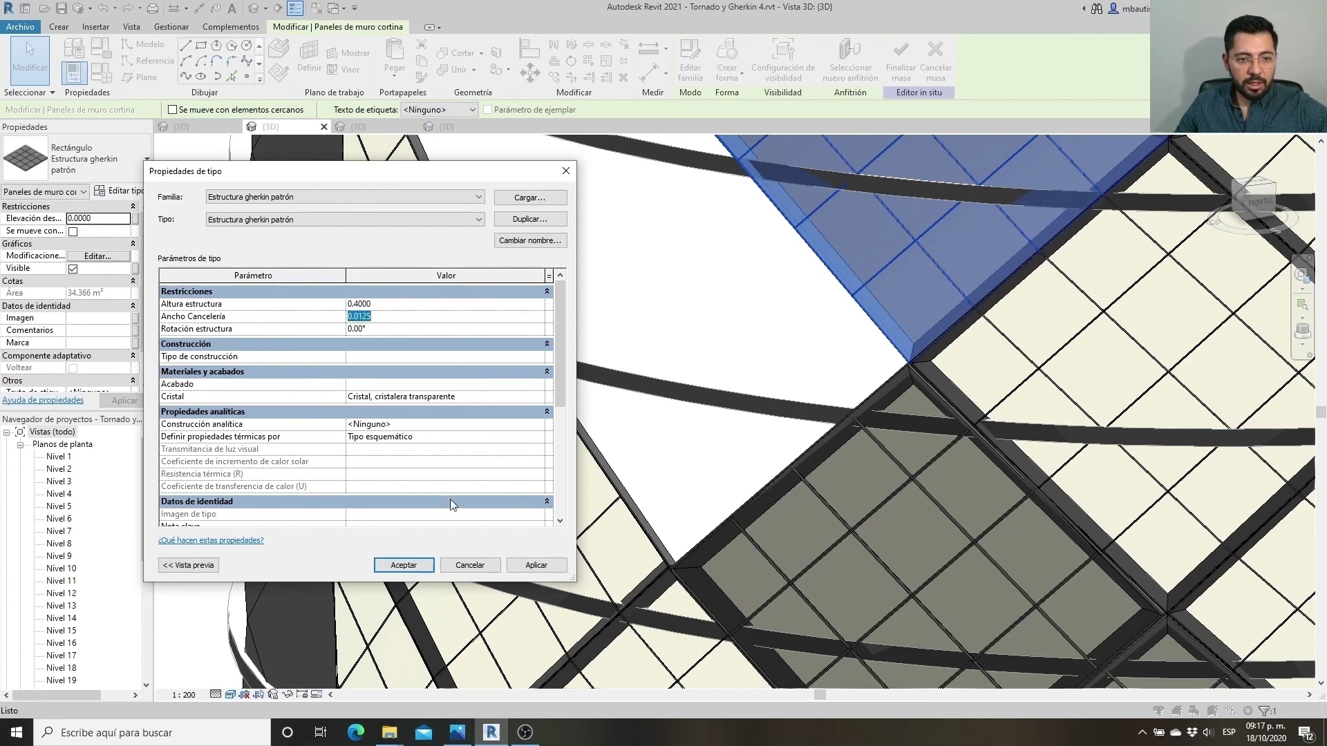
{"action": "left_click", "coordinate": [414, 567]}
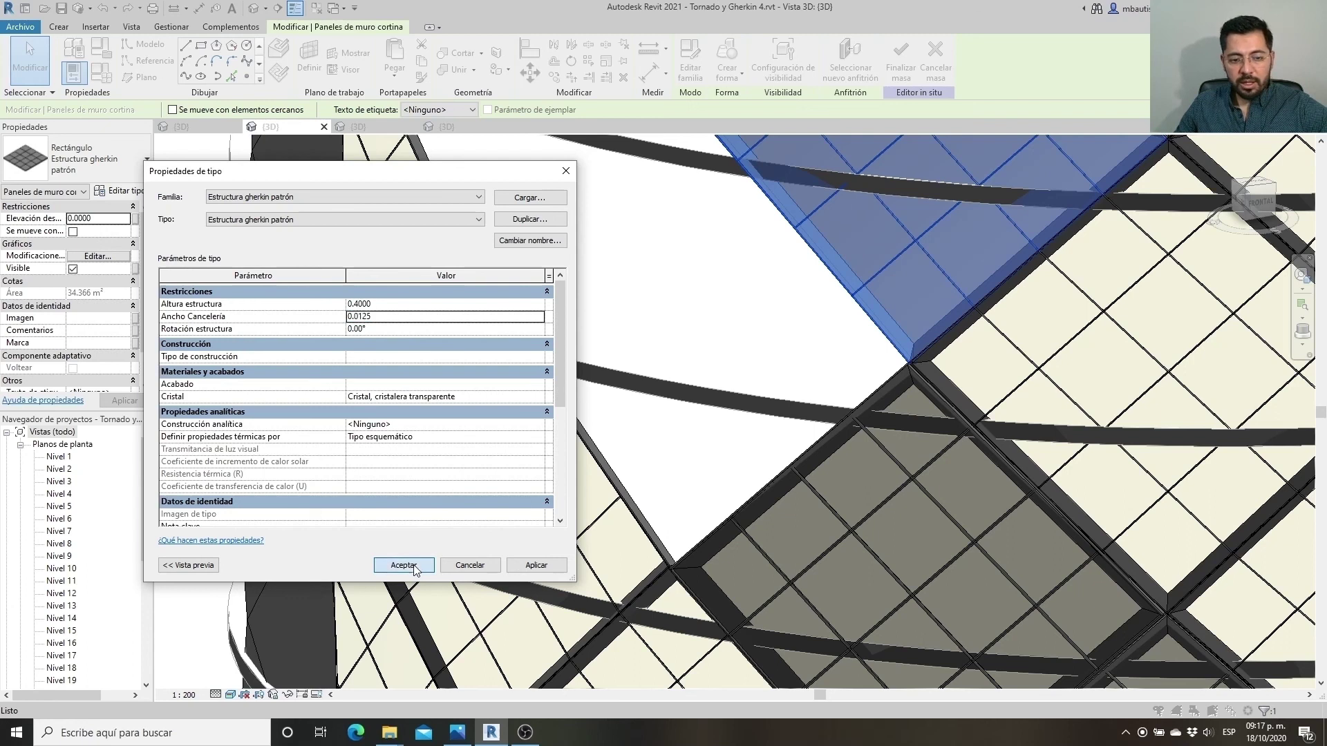
{"action": "left_click", "coordinate": [414, 568]}
Give the Est Gherkin adaptativa type Altura estructura 0.4 and Radio cancelería 0.0125
{"action": "scroll", "coordinate": [696, 397], "scroll_direction": "down", "scroll_amount": 3}
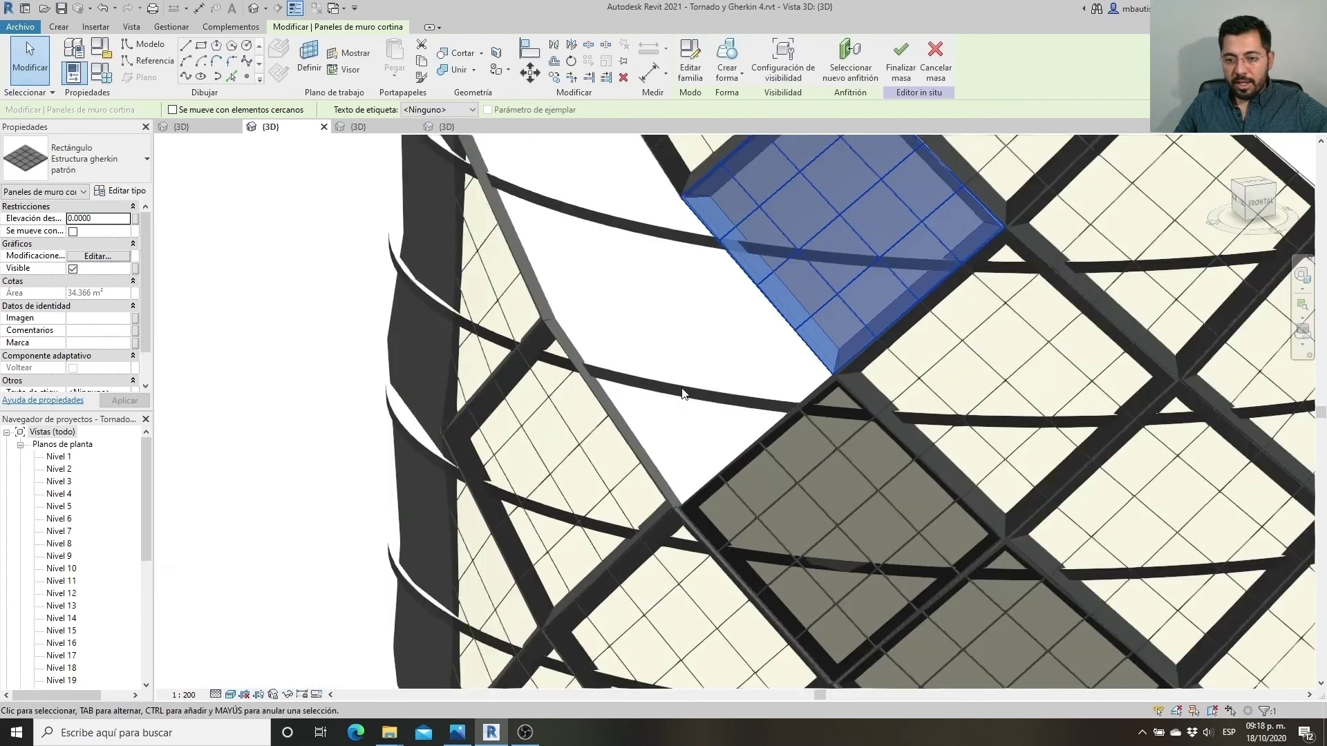
{"action": "scroll", "coordinate": [685, 387], "scroll_direction": "down", "scroll_amount": 2}
{"action": "scroll", "coordinate": [702, 394], "scroll_direction": "down", "scroll_amount": 2}
{"action": "scroll", "coordinate": [798, 359], "scroll_direction": "up", "scroll_amount": 2}
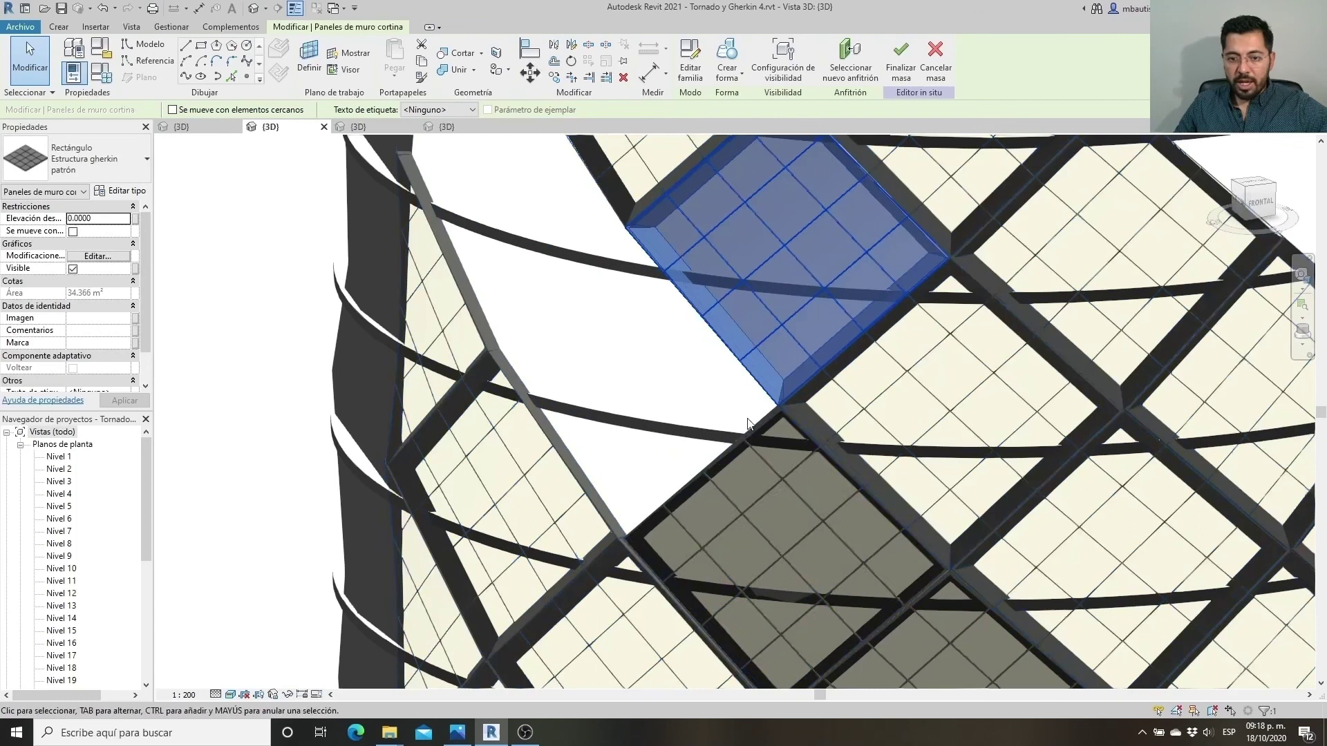
{"action": "left_click", "coordinate": [731, 451]}
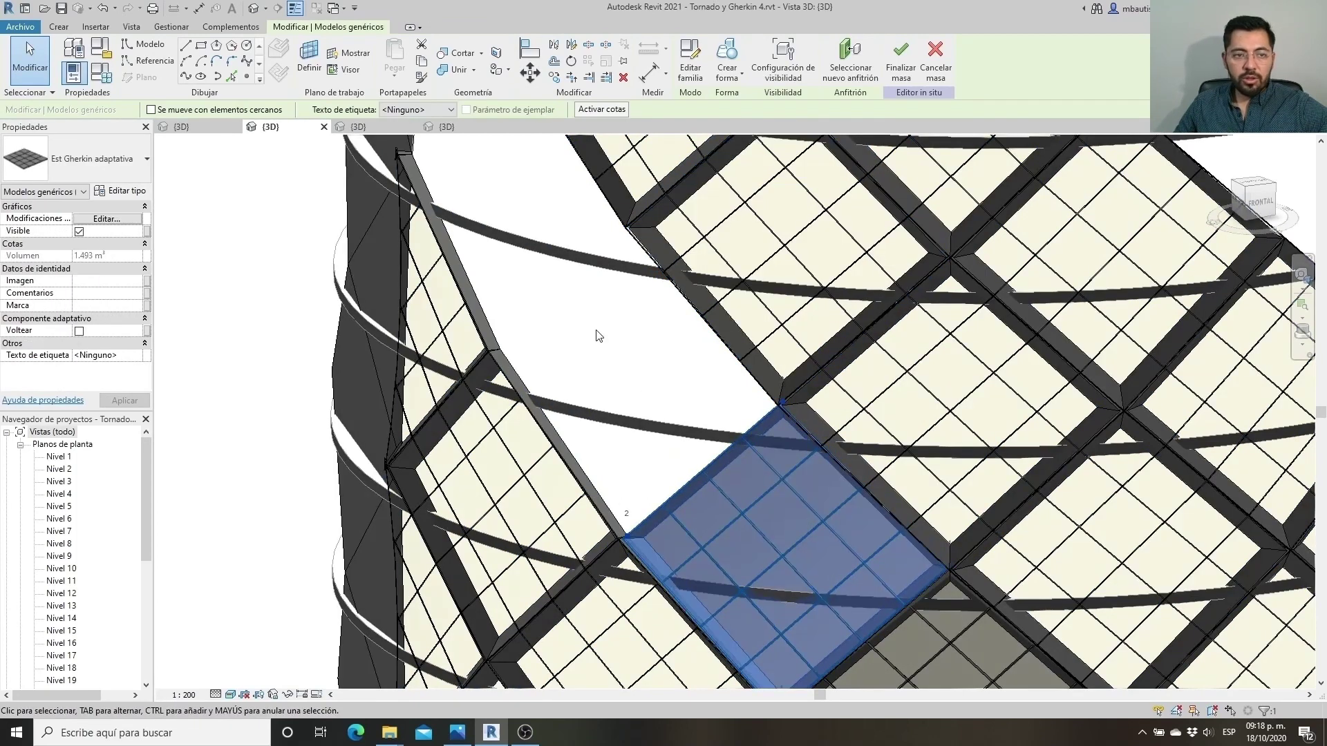
{"action": "left_click", "coordinate": [121, 191]}
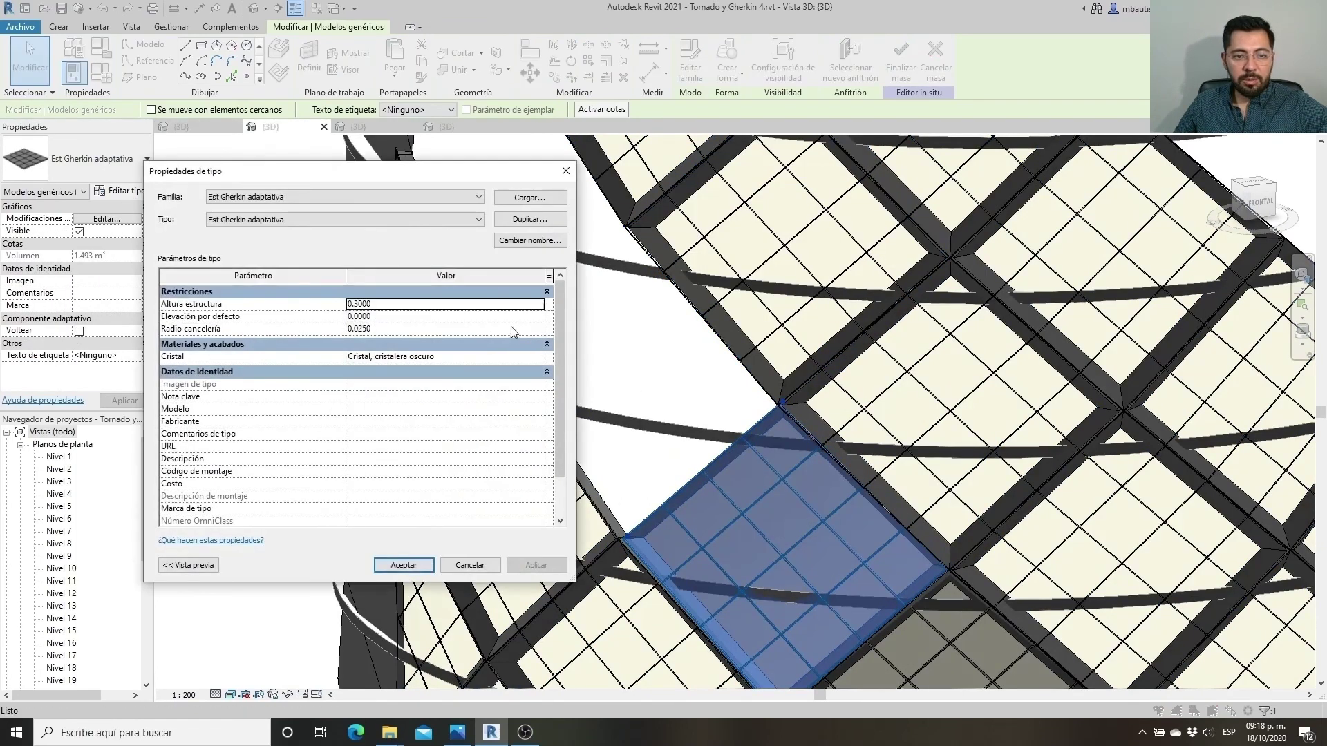
{"action": "left_click", "coordinate": [475, 312]}
{"action": "type", "text": ".4"}
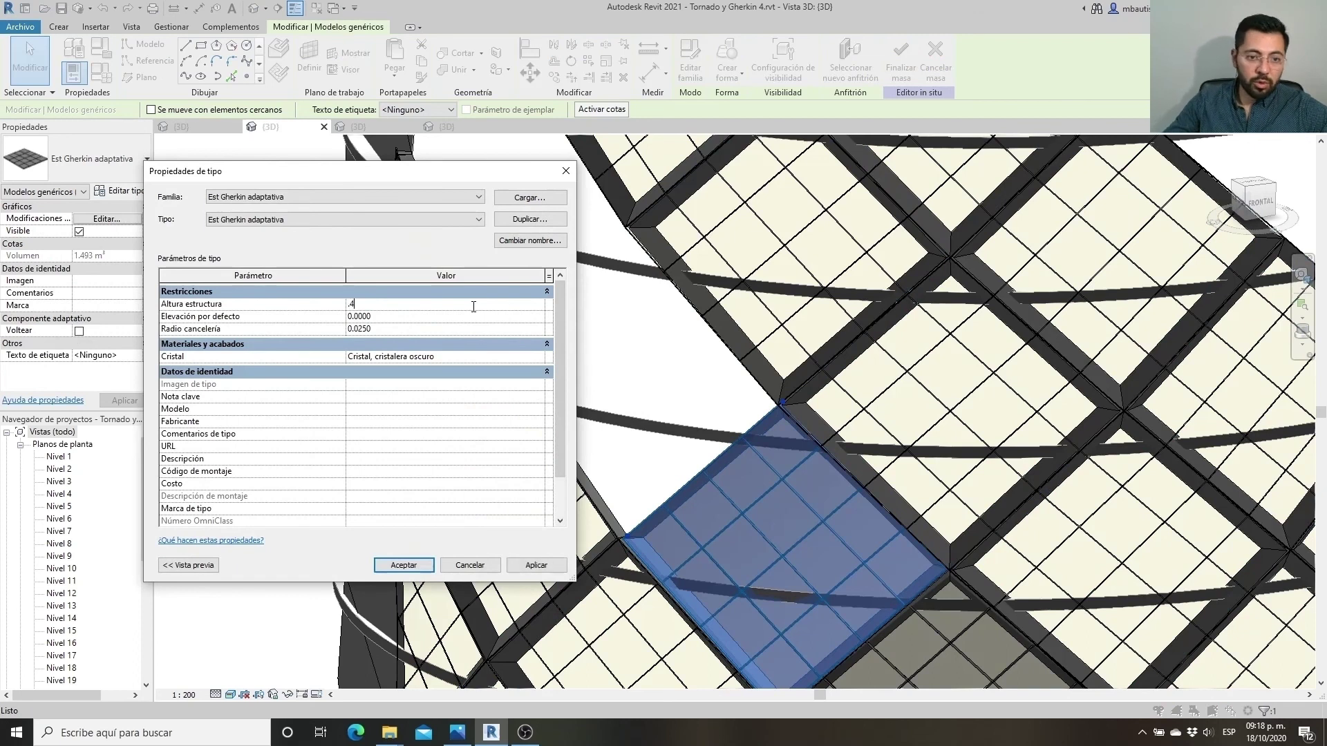
{"action": "left_click", "coordinate": [457, 329]}
{"action": "type", "text": ".0125"}
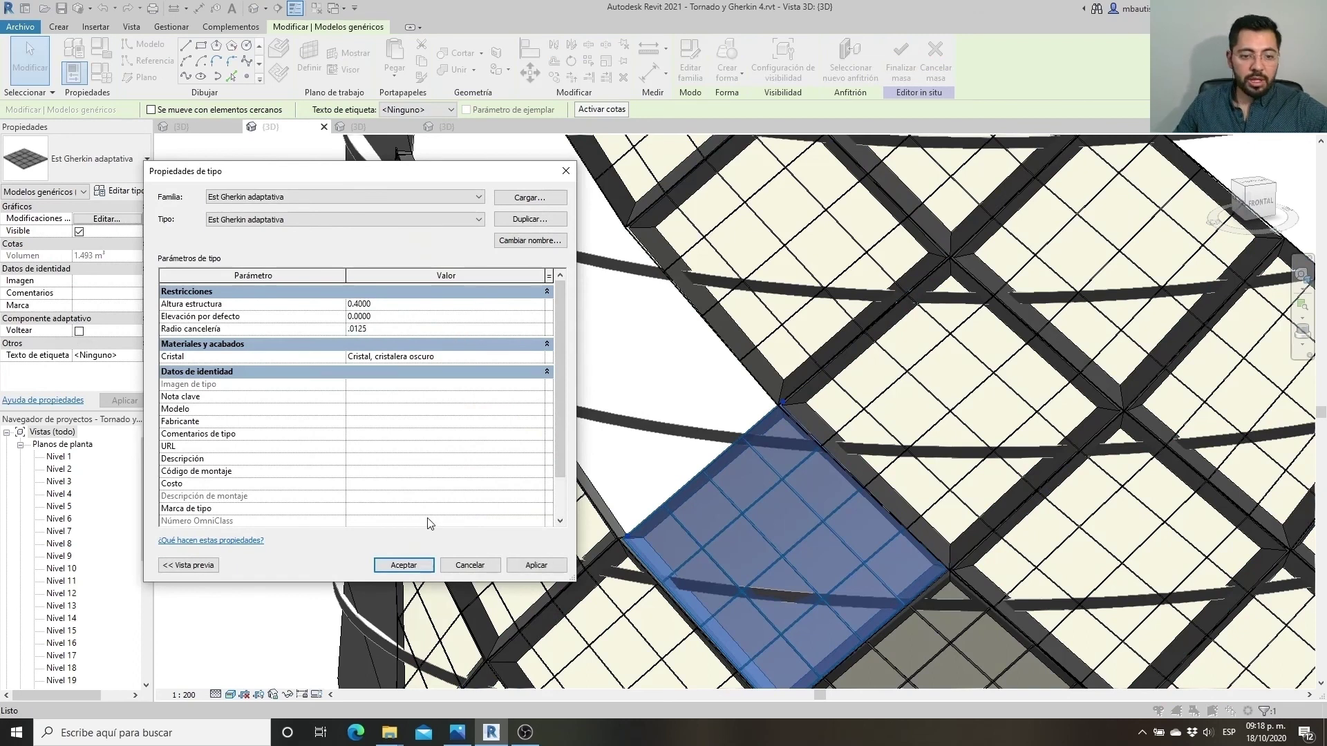
{"action": "key", "text": "Tab"}
{"action": "left_click", "coordinate": [404, 564]}
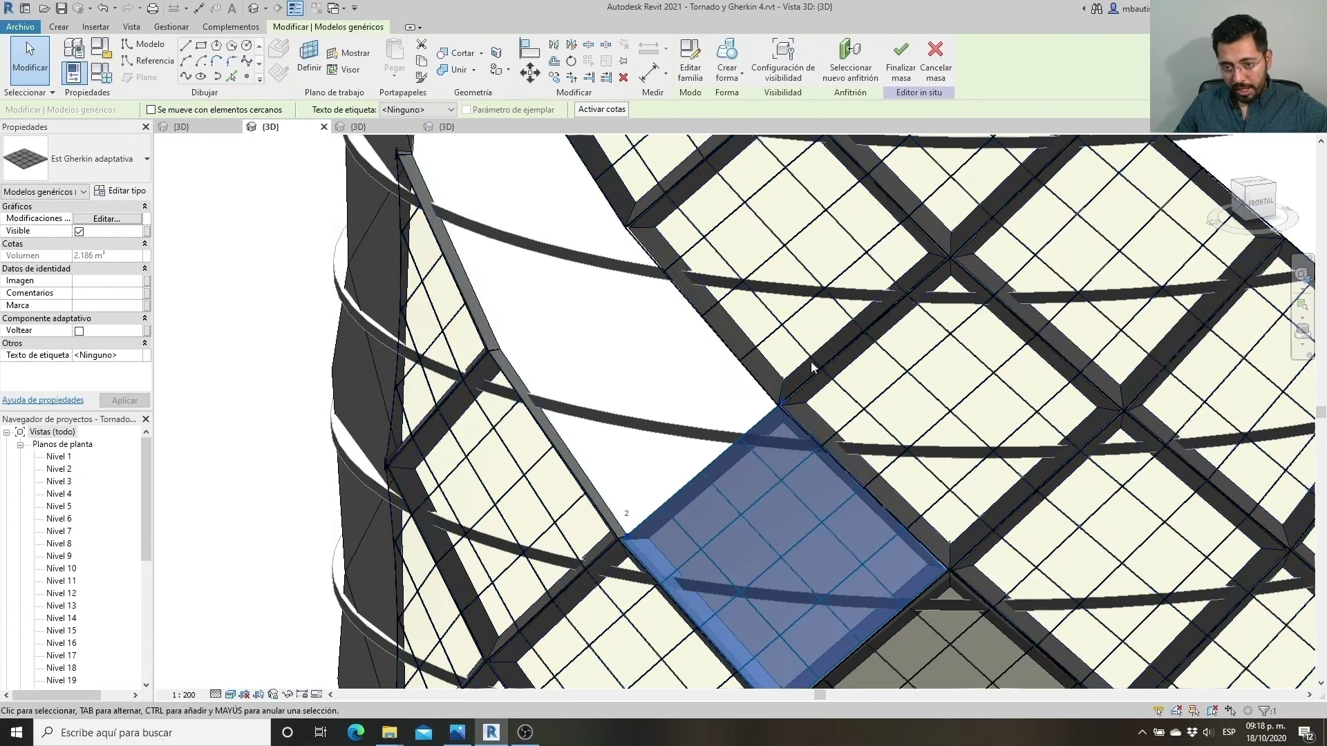
Zoom out to see the updated panels across the whole tower
{"action": "scroll", "coordinate": [811, 360], "scroll_direction": "down", "scroll_amount": 3}
{"action": "scroll", "coordinate": [725, 380], "scroll_direction": "down", "scroll_amount": 2}
{"action": "scroll", "coordinate": [726, 380], "scroll_direction": "down", "scroll_amount": 1}
{"action": "scroll", "coordinate": [848, 498], "scroll_direction": "down", "scroll_amount": 1}
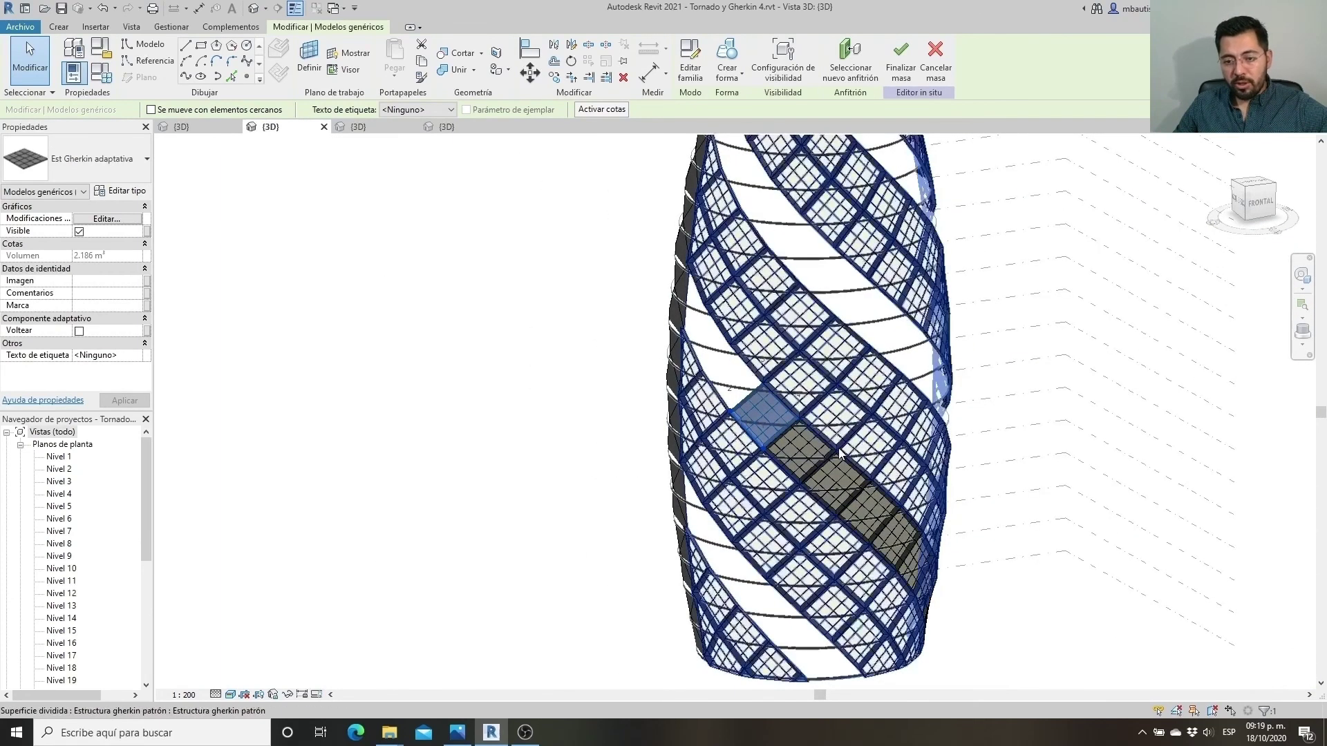
{"action": "scroll", "coordinate": [839, 452], "scroll_direction": "down", "scroll_amount": 1}
{"action": "scroll", "coordinate": [857, 498], "scroll_direction": "down", "scroll_amount": 1}
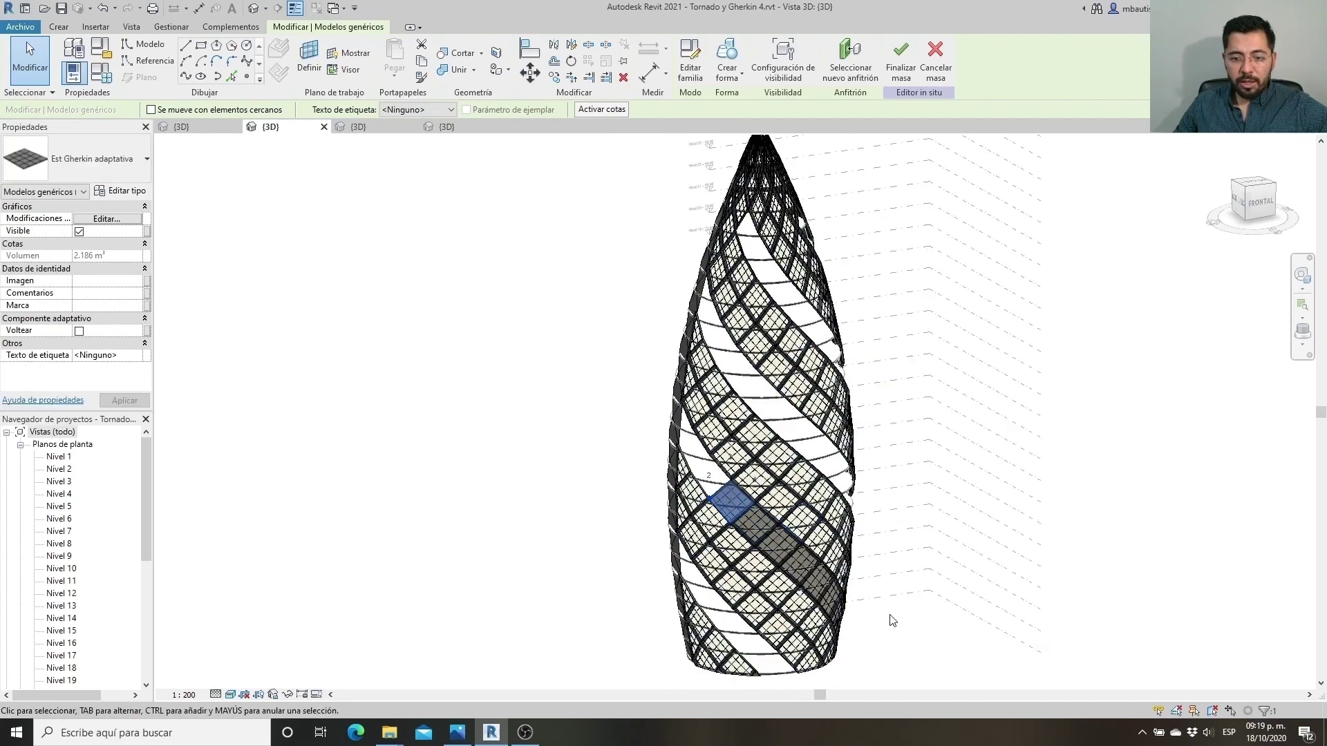